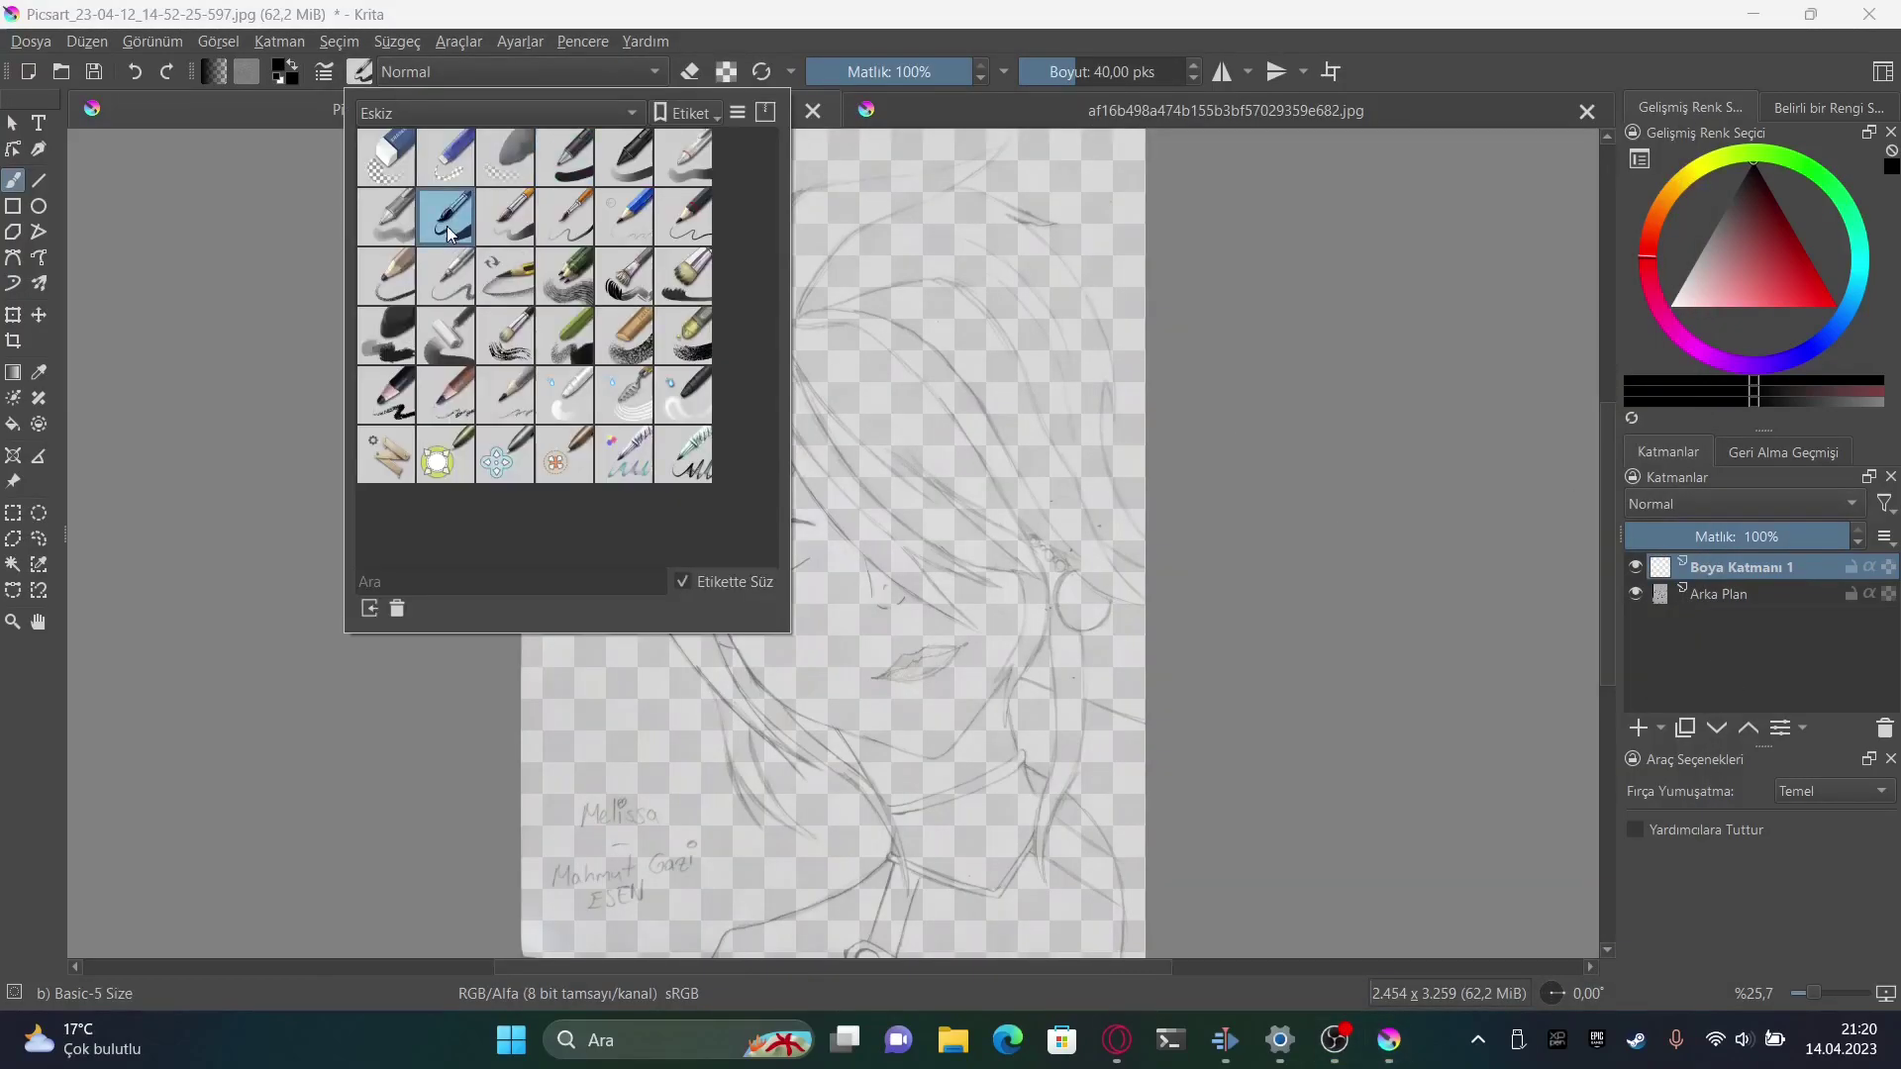
# Ink the first curved black outlines across the top of the hair, redoing a bad stroke
pyautogui.moveTo(708, 266); pyautogui.dragTo(637, 332)
pyautogui.hotkey('ctrl', 'z')
pyautogui.scroll(2, 729, 403)
pyautogui.moveTo(918, 333); pyautogui.dragTo(972, 338)
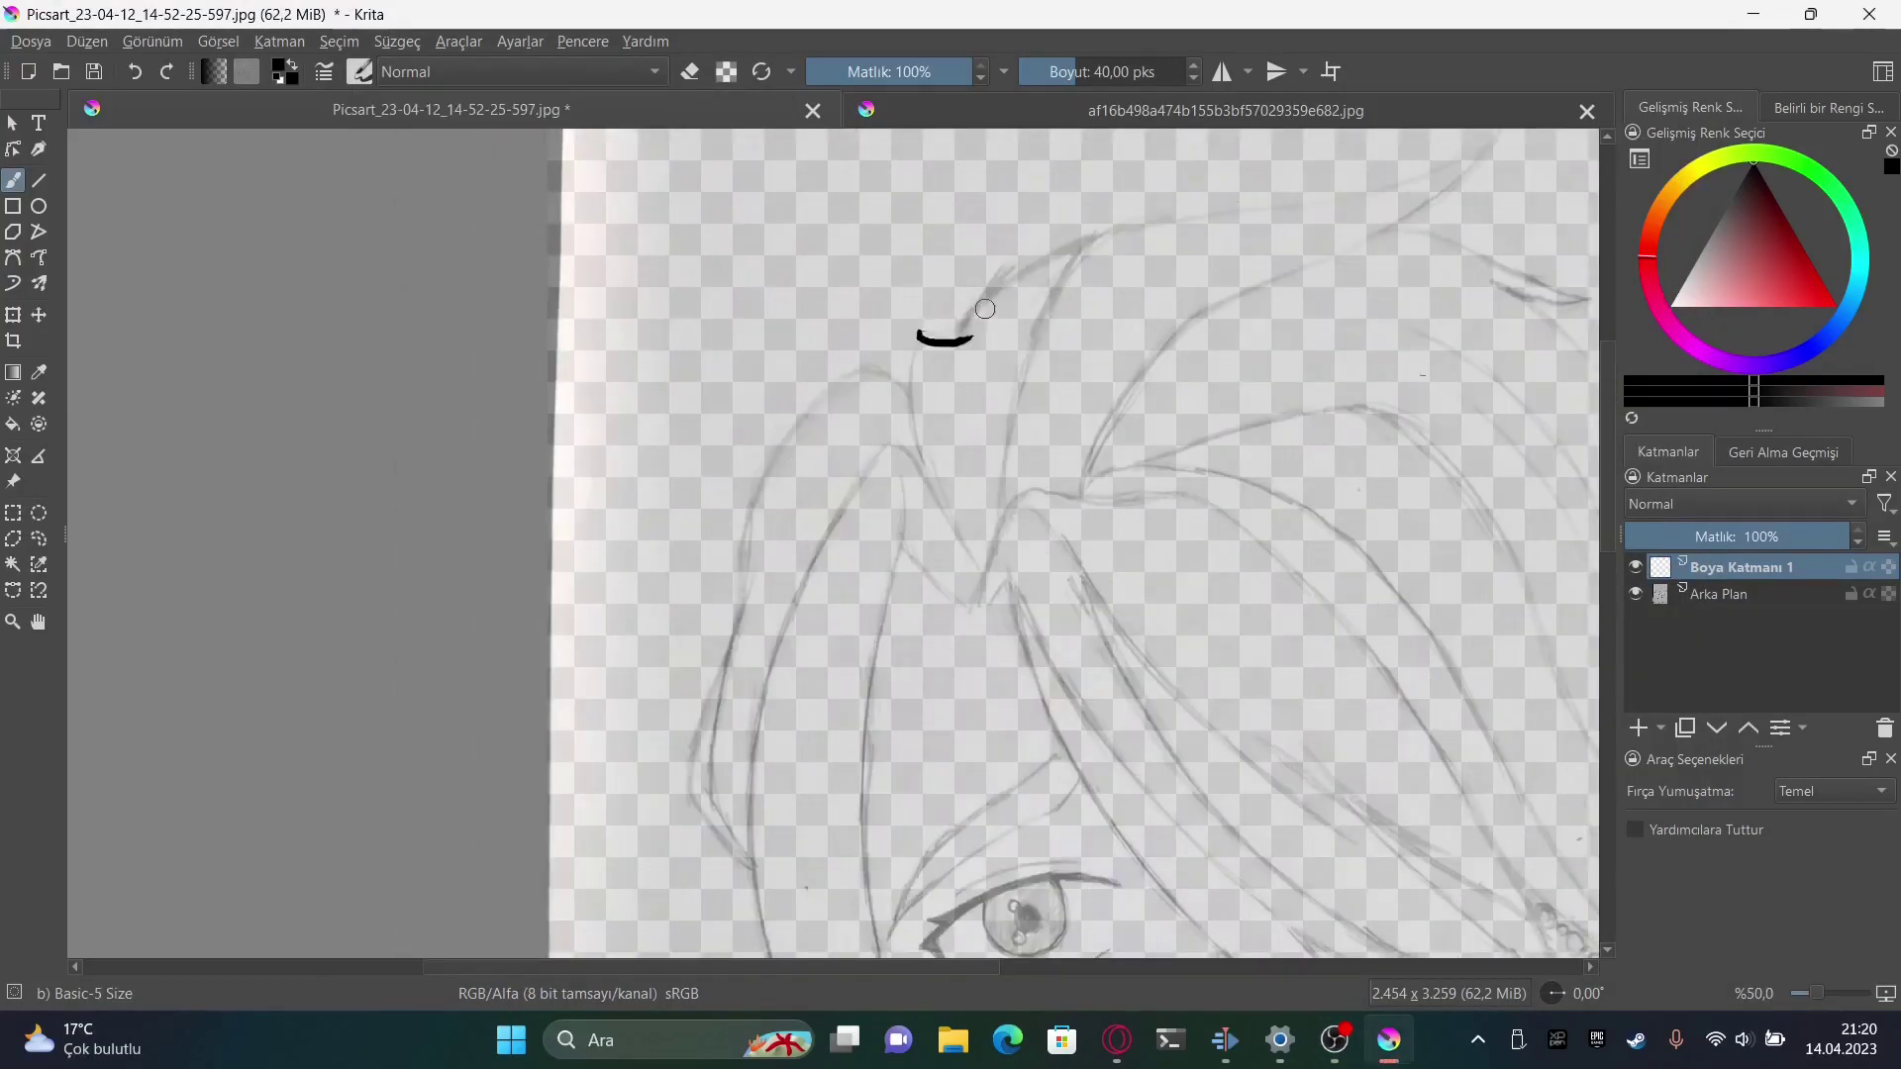
pyautogui.scroll(5, 945, 334)
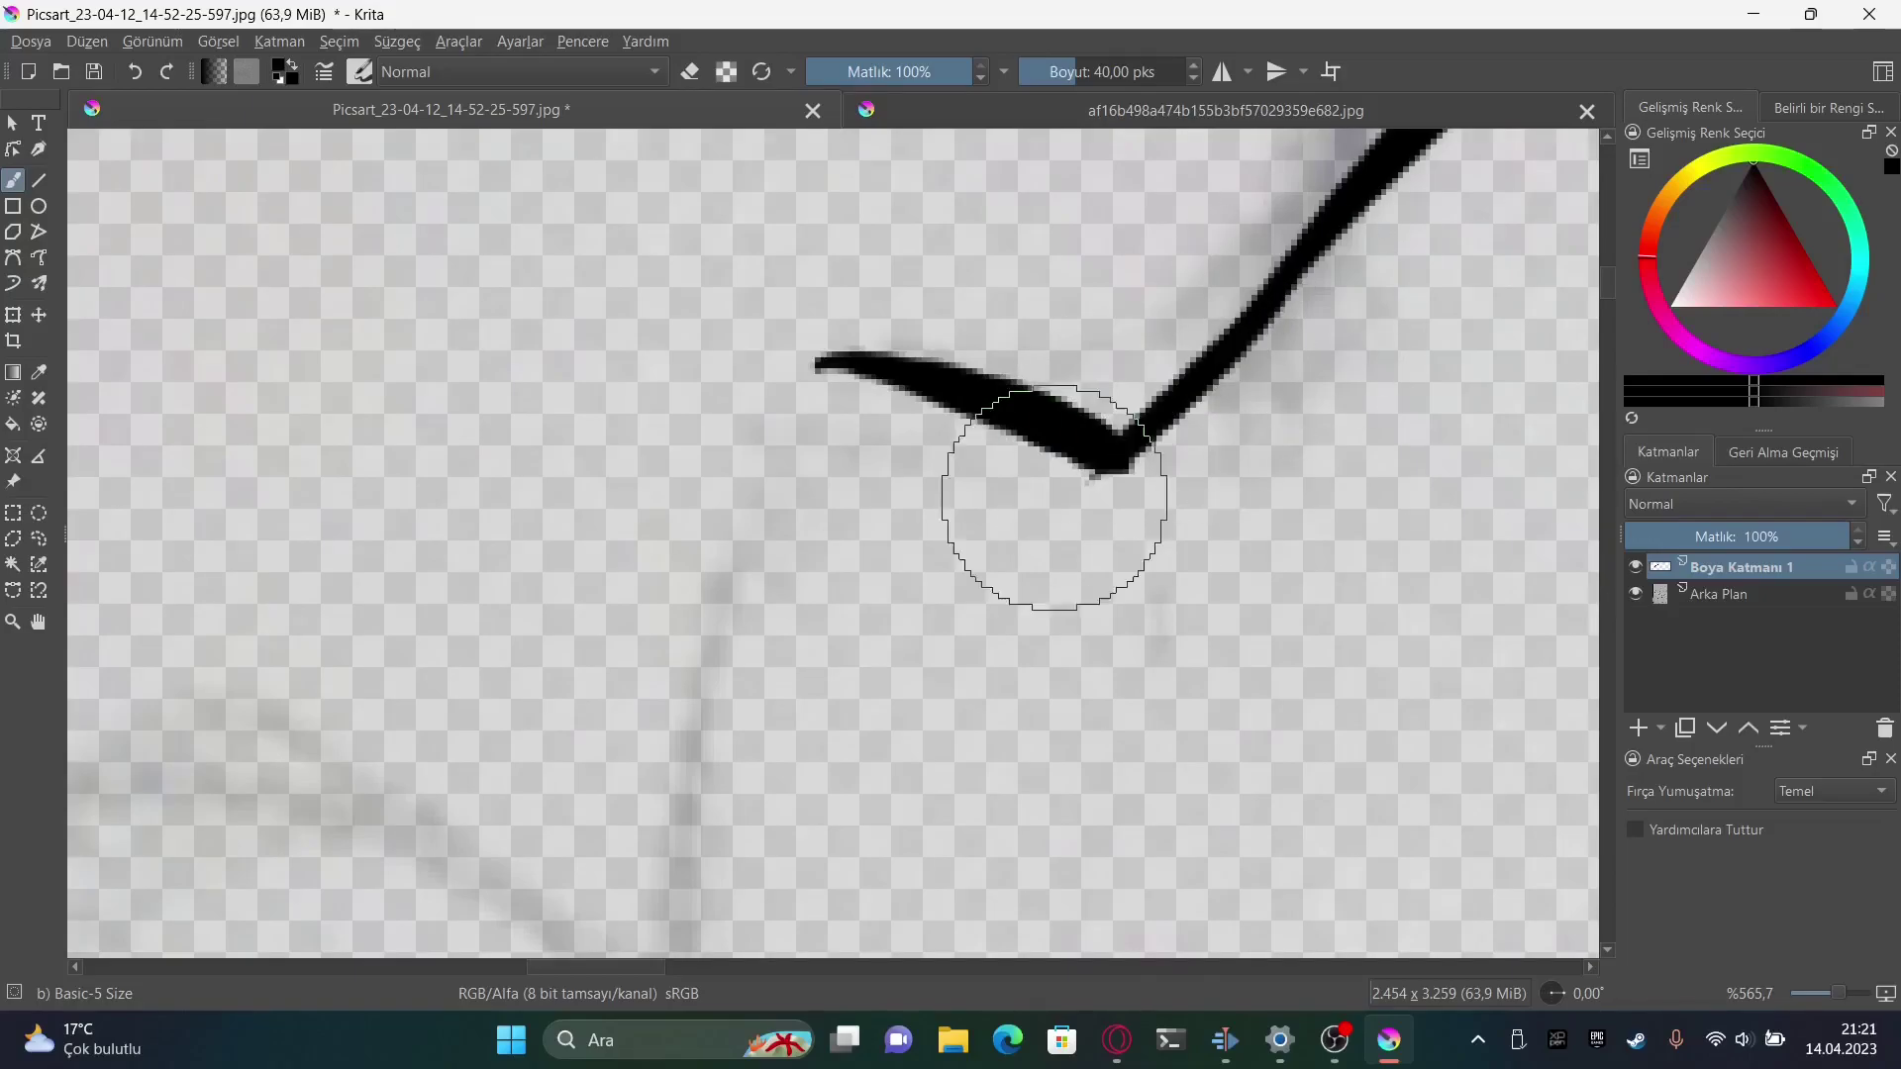
pyautogui.moveTo(822, 365); pyautogui.dragTo(678, 881)
pyautogui.moveTo(1849, 998); pyautogui.dragTo(1826, 998)
pyautogui.moveTo(976, 347)
pyautogui.mouseDown()
pyautogui.moveTo(1230, 383)
pyautogui.moveTo(1485, 327)
pyautogui.mouseUp()
pyautogui.scroll(2, 1190, 291)
pyautogui.moveTo(1324, 277); pyautogui.dragTo(859, 479)
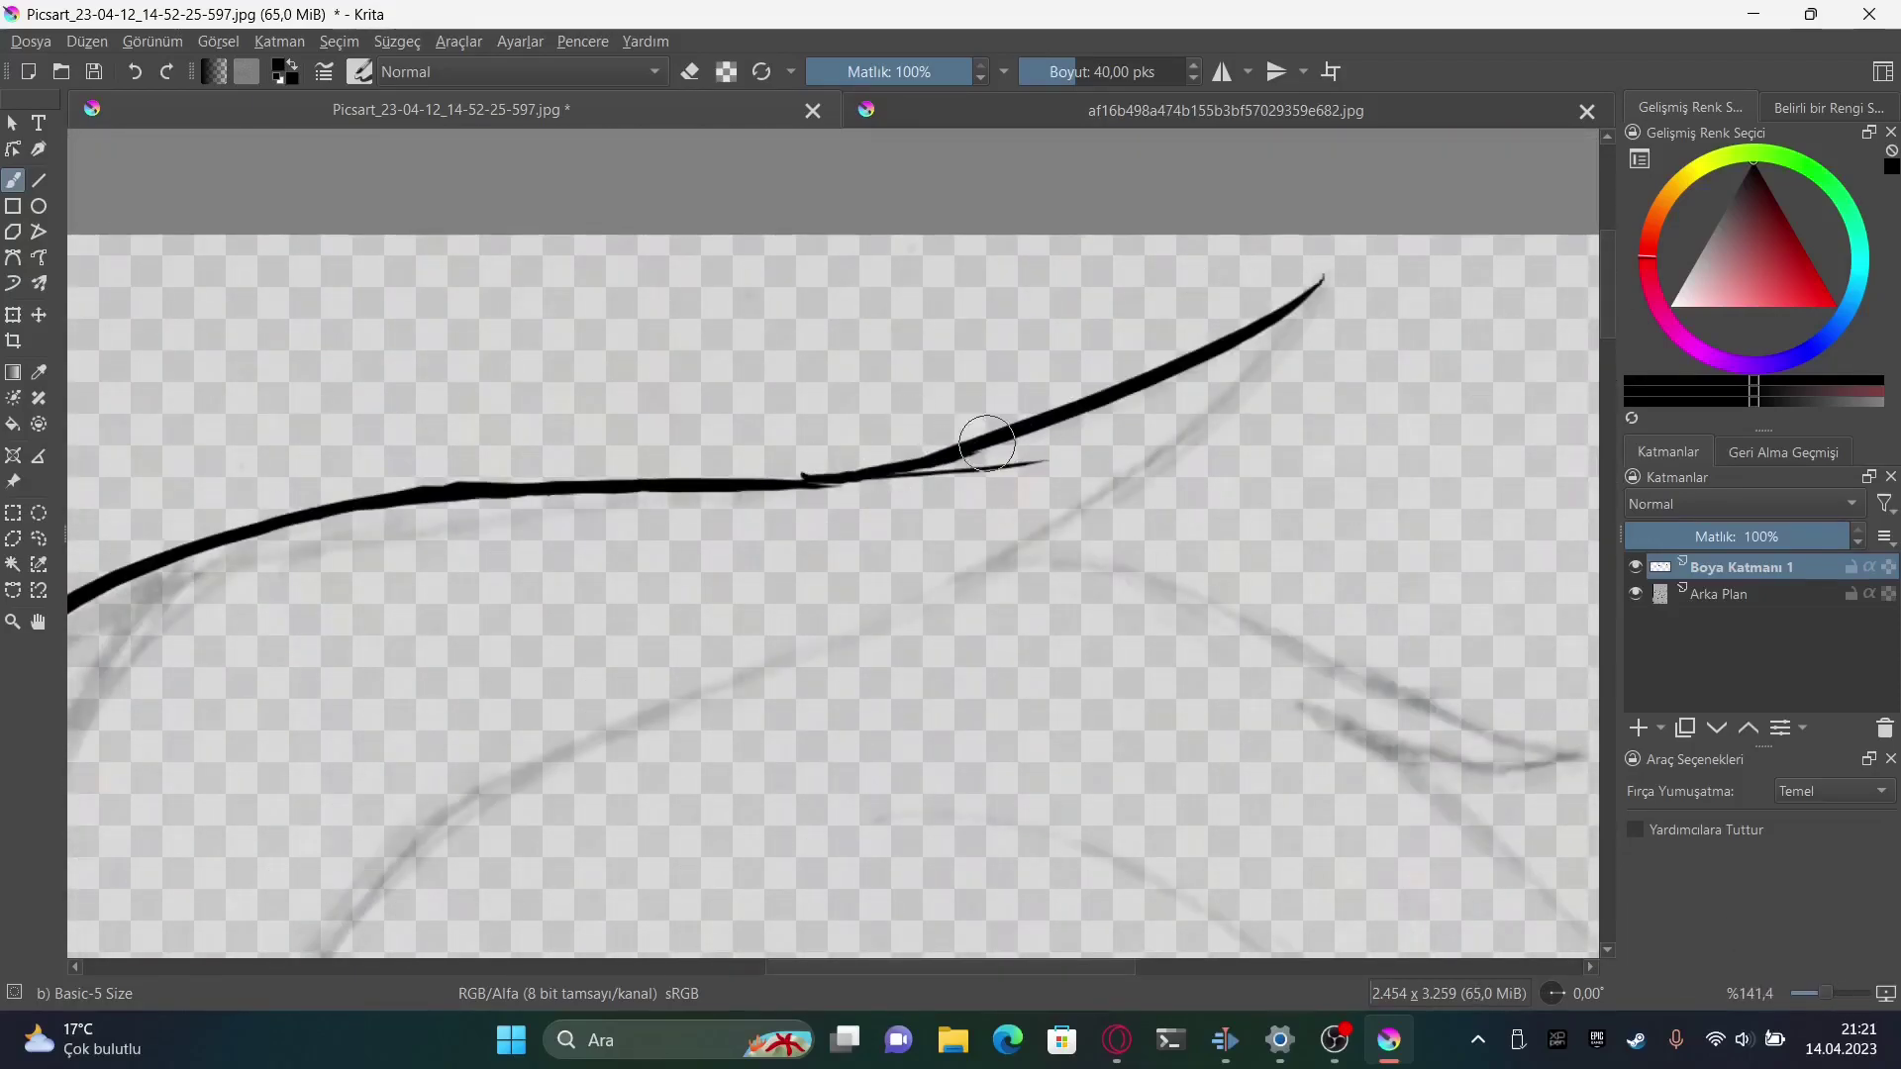
# Trace strands running from the hair tip down-left and down-right, switching eraser on and off
pyautogui.press('e')
pyautogui.moveTo(1322, 282)
pyautogui.mouseDown()
pyautogui.moveTo(1124, 475)
pyautogui.moveTo(430, 824)
pyautogui.mouseUp()
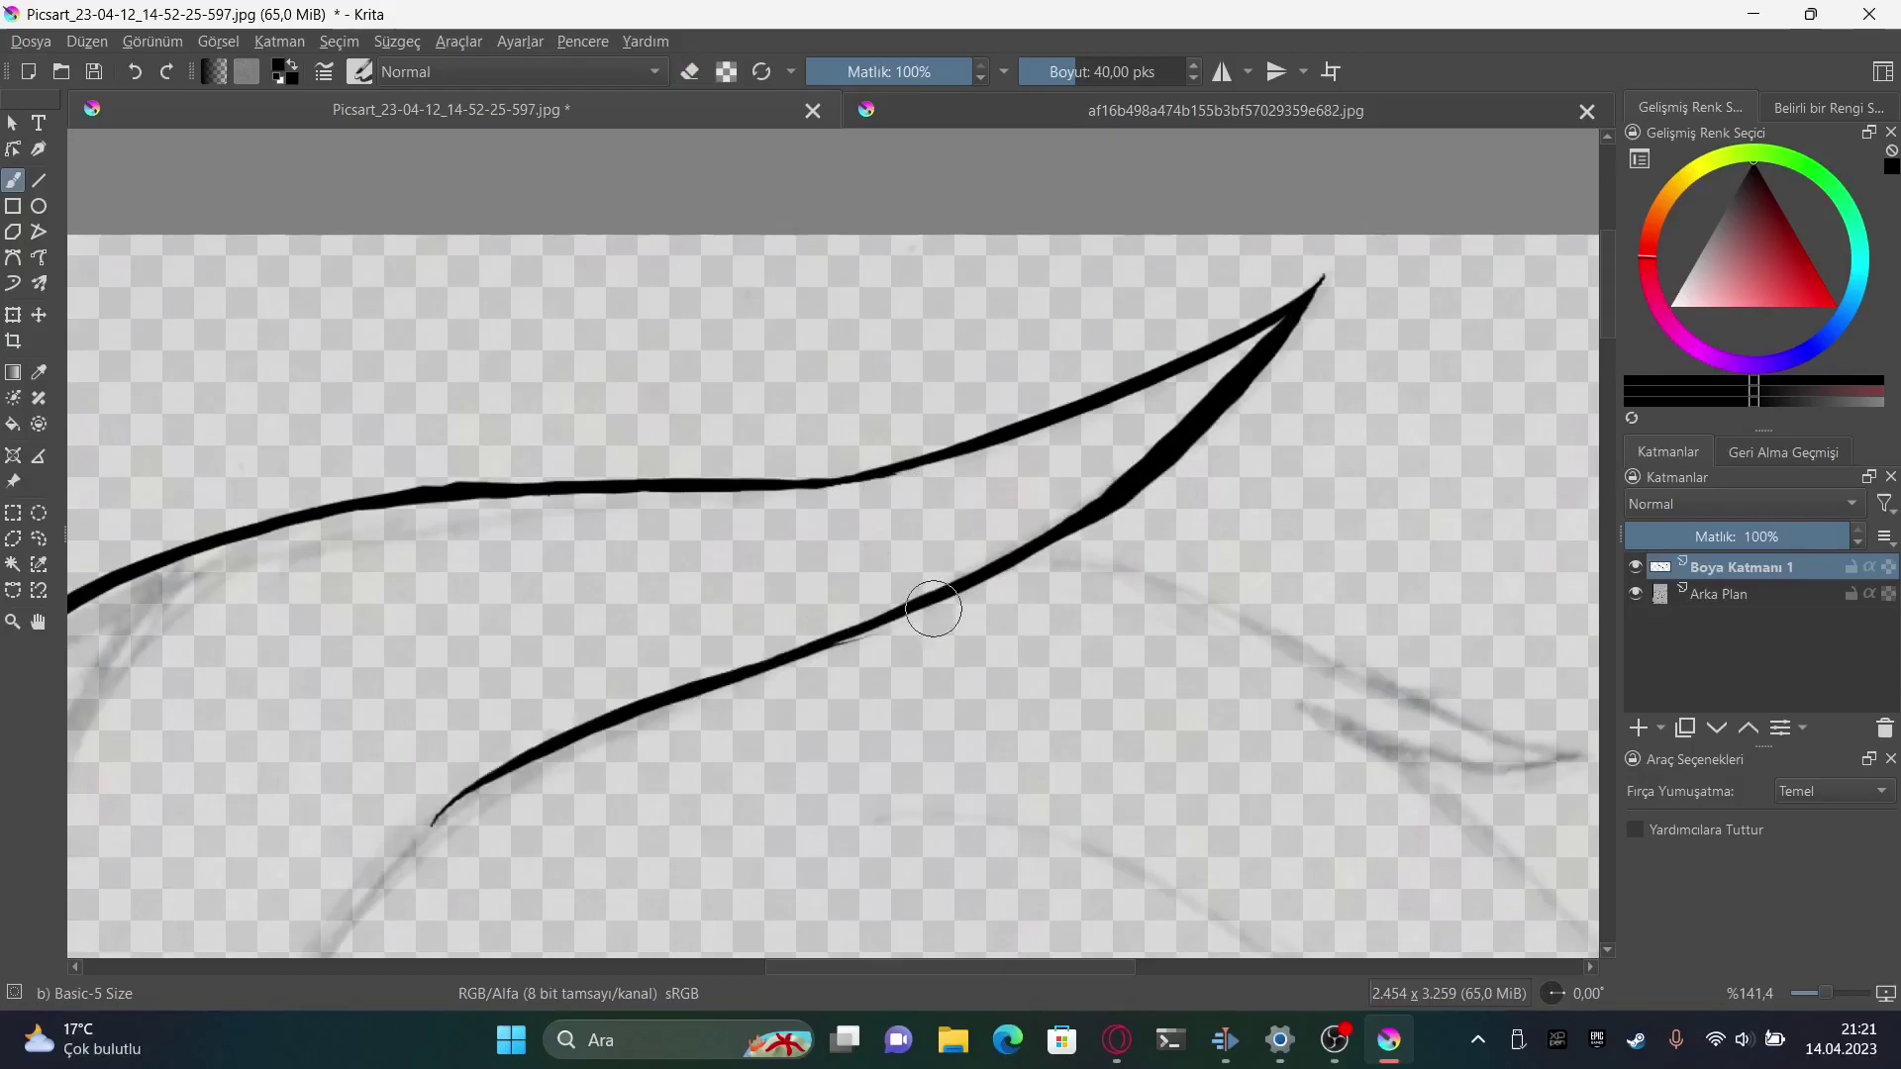
pyautogui.moveTo(1020, 562)
pyautogui.mouseDown()
pyautogui.moveTo(1294, 637)
pyautogui.moveTo(1571, 758)
pyautogui.mouseUp()
pyautogui.hscroll(3, 1277, 643)
pyautogui.moveTo(1066, 710); pyautogui.dragTo(1322, 757)
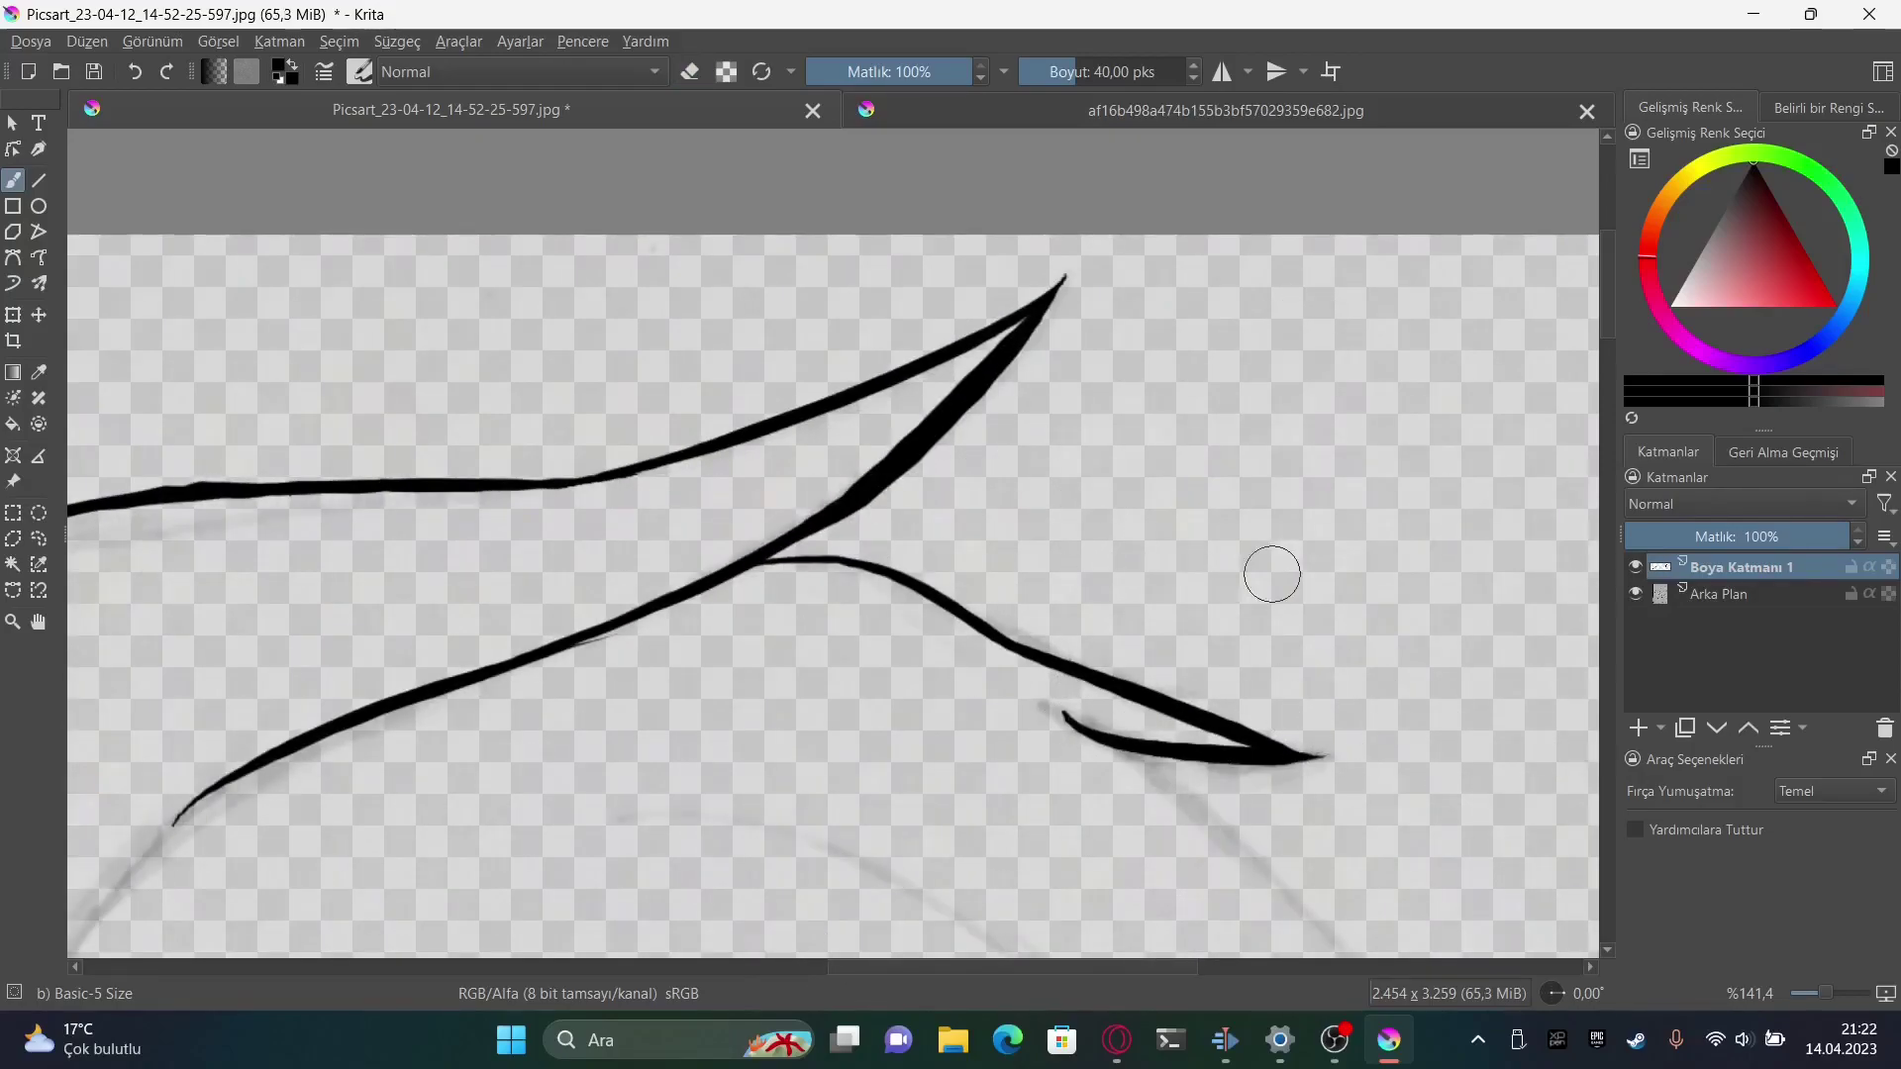
pyautogui.scroll(-5, 1273, 564)
pyautogui.moveTo(1139, 317); pyautogui.dragTo(1495, 713)
pyautogui.press('e')
pyautogui.press('e')
pyautogui.hscroll(3, 848, 403)
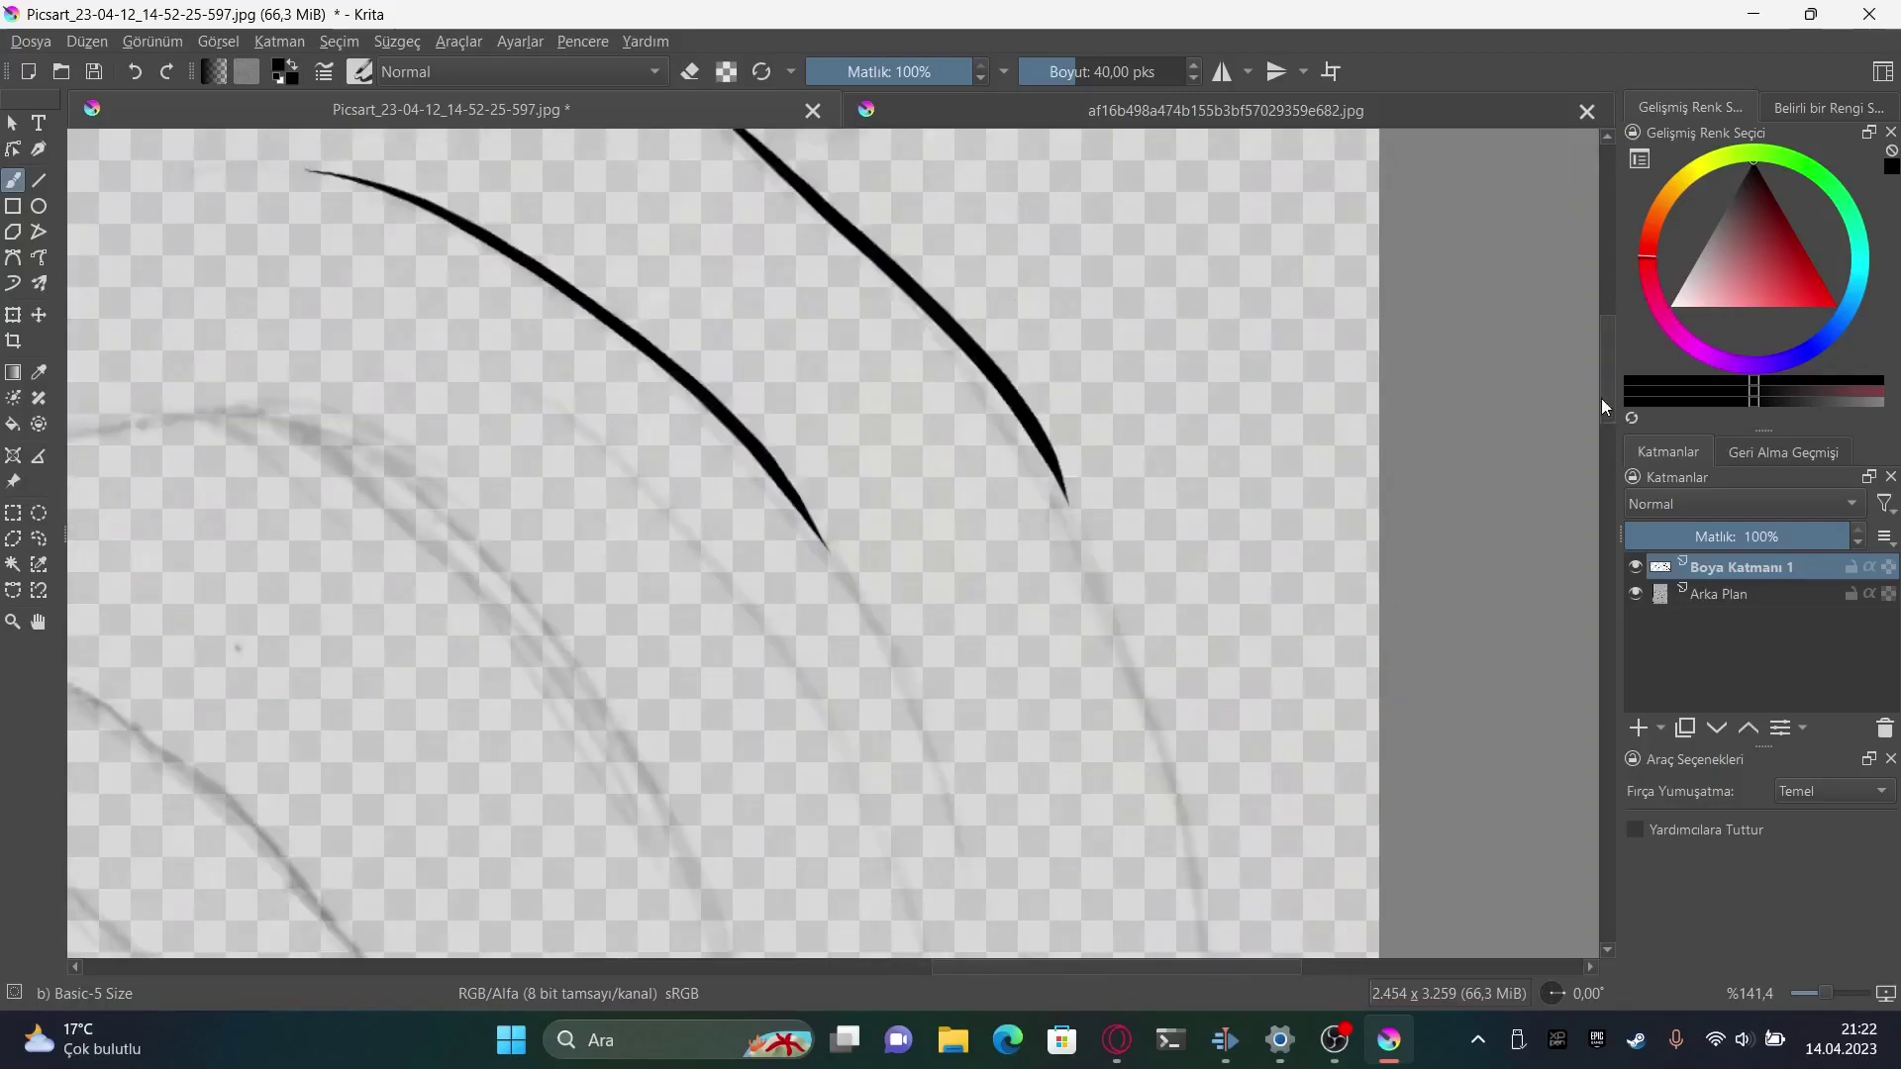
pyautogui.scroll(-3, 848, 403)
pyautogui.moveTo(1065, 297); pyautogui.dragTo(1210, 683)
pyautogui.moveTo(1180, 606); pyautogui.dragTo(1220, 889)
pyautogui.moveTo(1146, 760); pyautogui.dragTo(1210, 956)
# Ink several tapered vertical strands through the middle of the hair, undoing a misstroke
pyautogui.scroll(-4, 1201, 395)
pyautogui.moveTo(1158, 426); pyautogui.dragTo(1213, 693)
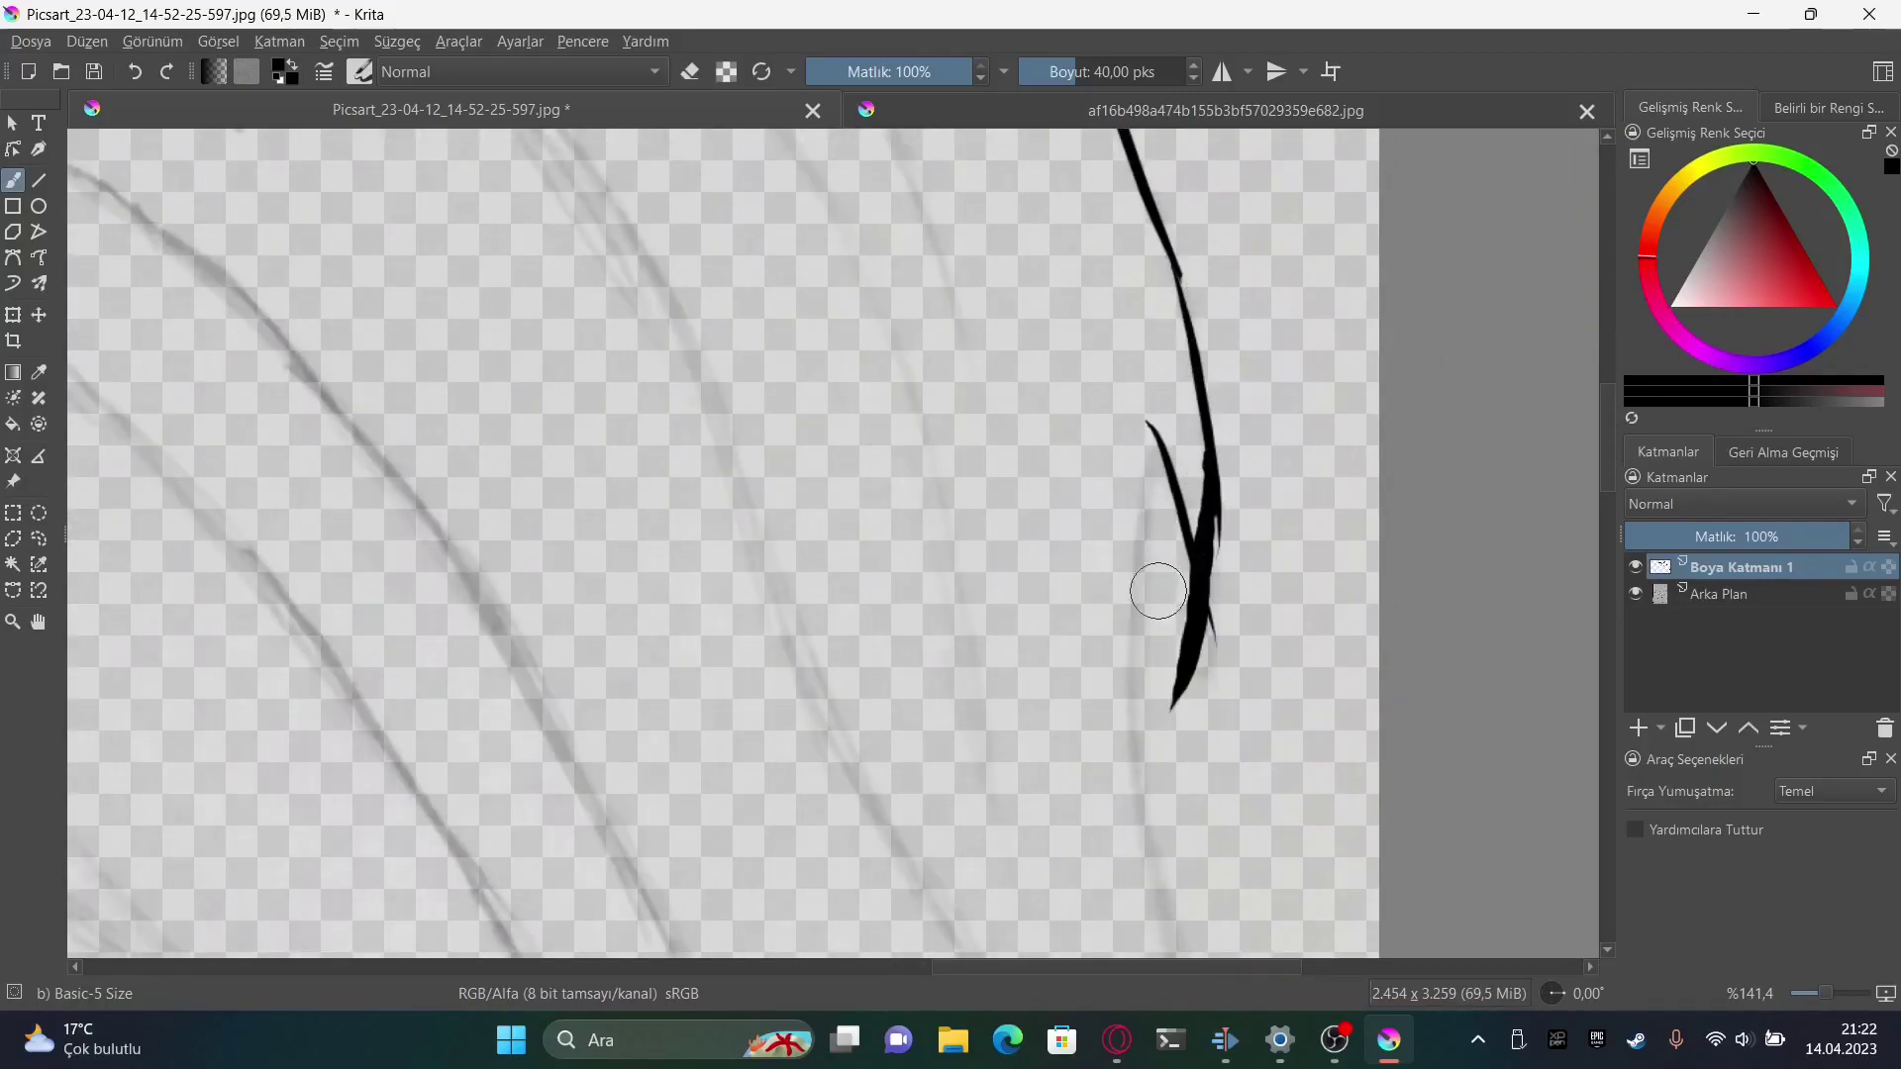
pyautogui.hotkey('ctrl', 'z')
pyautogui.moveTo(1218, 446); pyautogui.dragTo(1198, 738)
pyautogui.moveTo(1151, 437); pyautogui.dragTo(1138, 782)
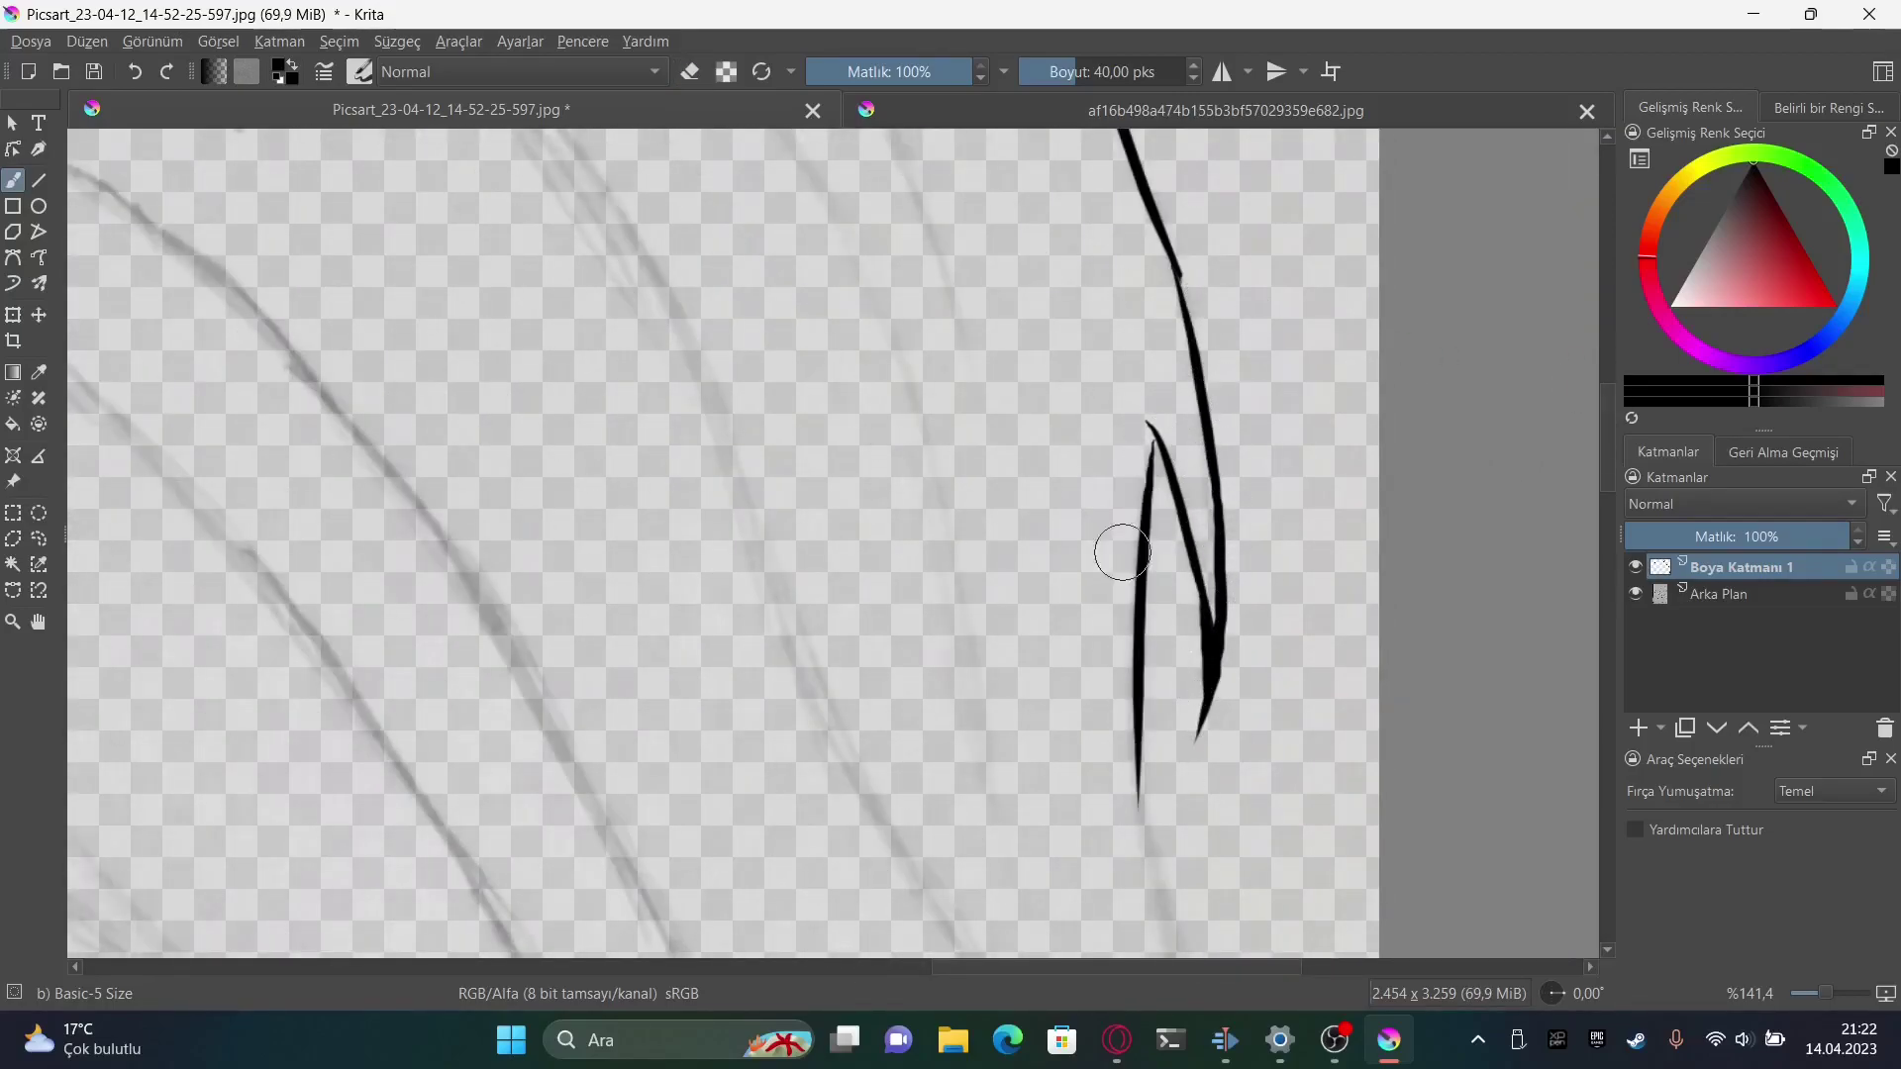
pyautogui.scroll(-4, 1128, 495)
pyautogui.moveTo(1145, 327)
pyautogui.mouseDown()
pyautogui.moveTo(1238, 723)
pyautogui.moveTo(1342, 850)
pyautogui.mouseUp()
pyautogui.scroll(-4, 1174, 416)
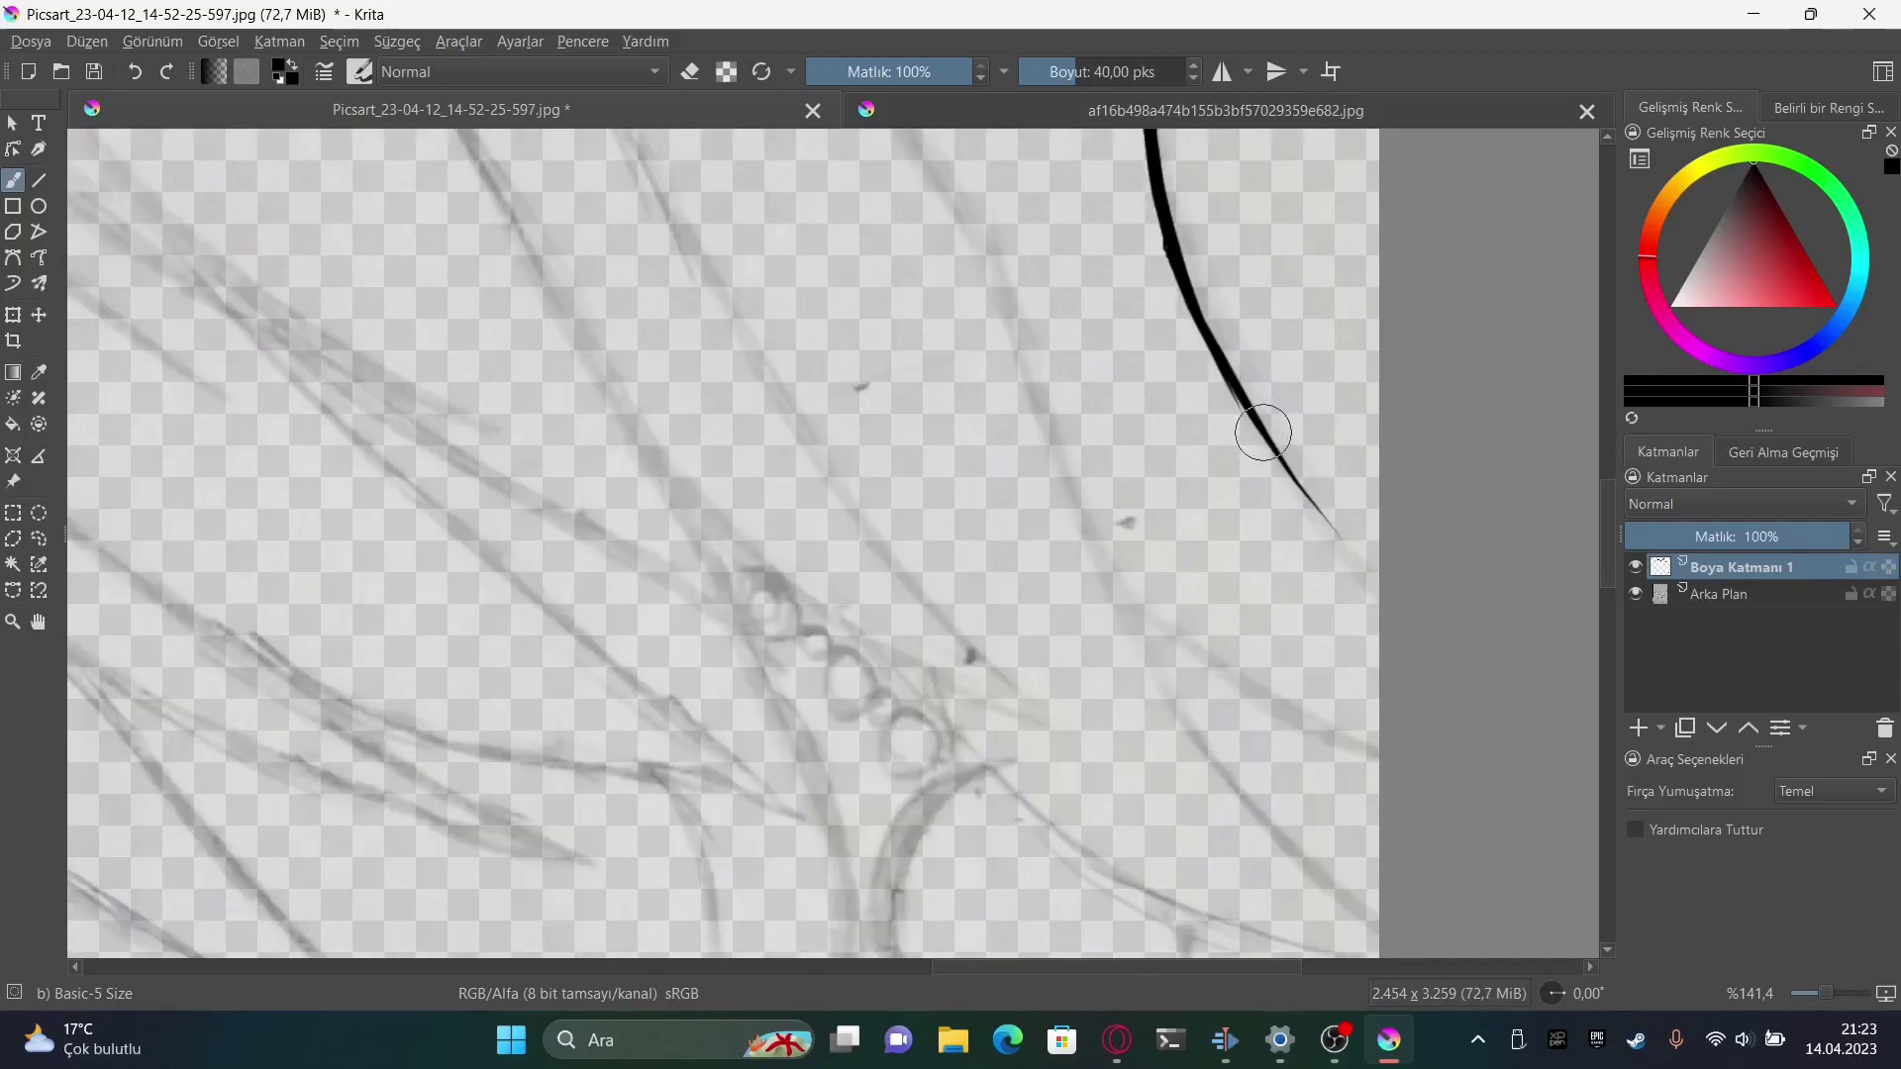
pyautogui.moveTo(1238, 406); pyautogui.dragTo(1378, 592)
pyautogui.moveTo(1079, 525); pyautogui.dragTo(1379, 742)
pyautogui.scroll(8, 1610, 559)
# Outline the arching strands on the left, erasing part of the arch to thin it
pyautogui.moveTo(806, 381); pyautogui.dragTo(963, 673)
pyautogui.moveTo(531, 238); pyautogui.dragTo(913, 722)
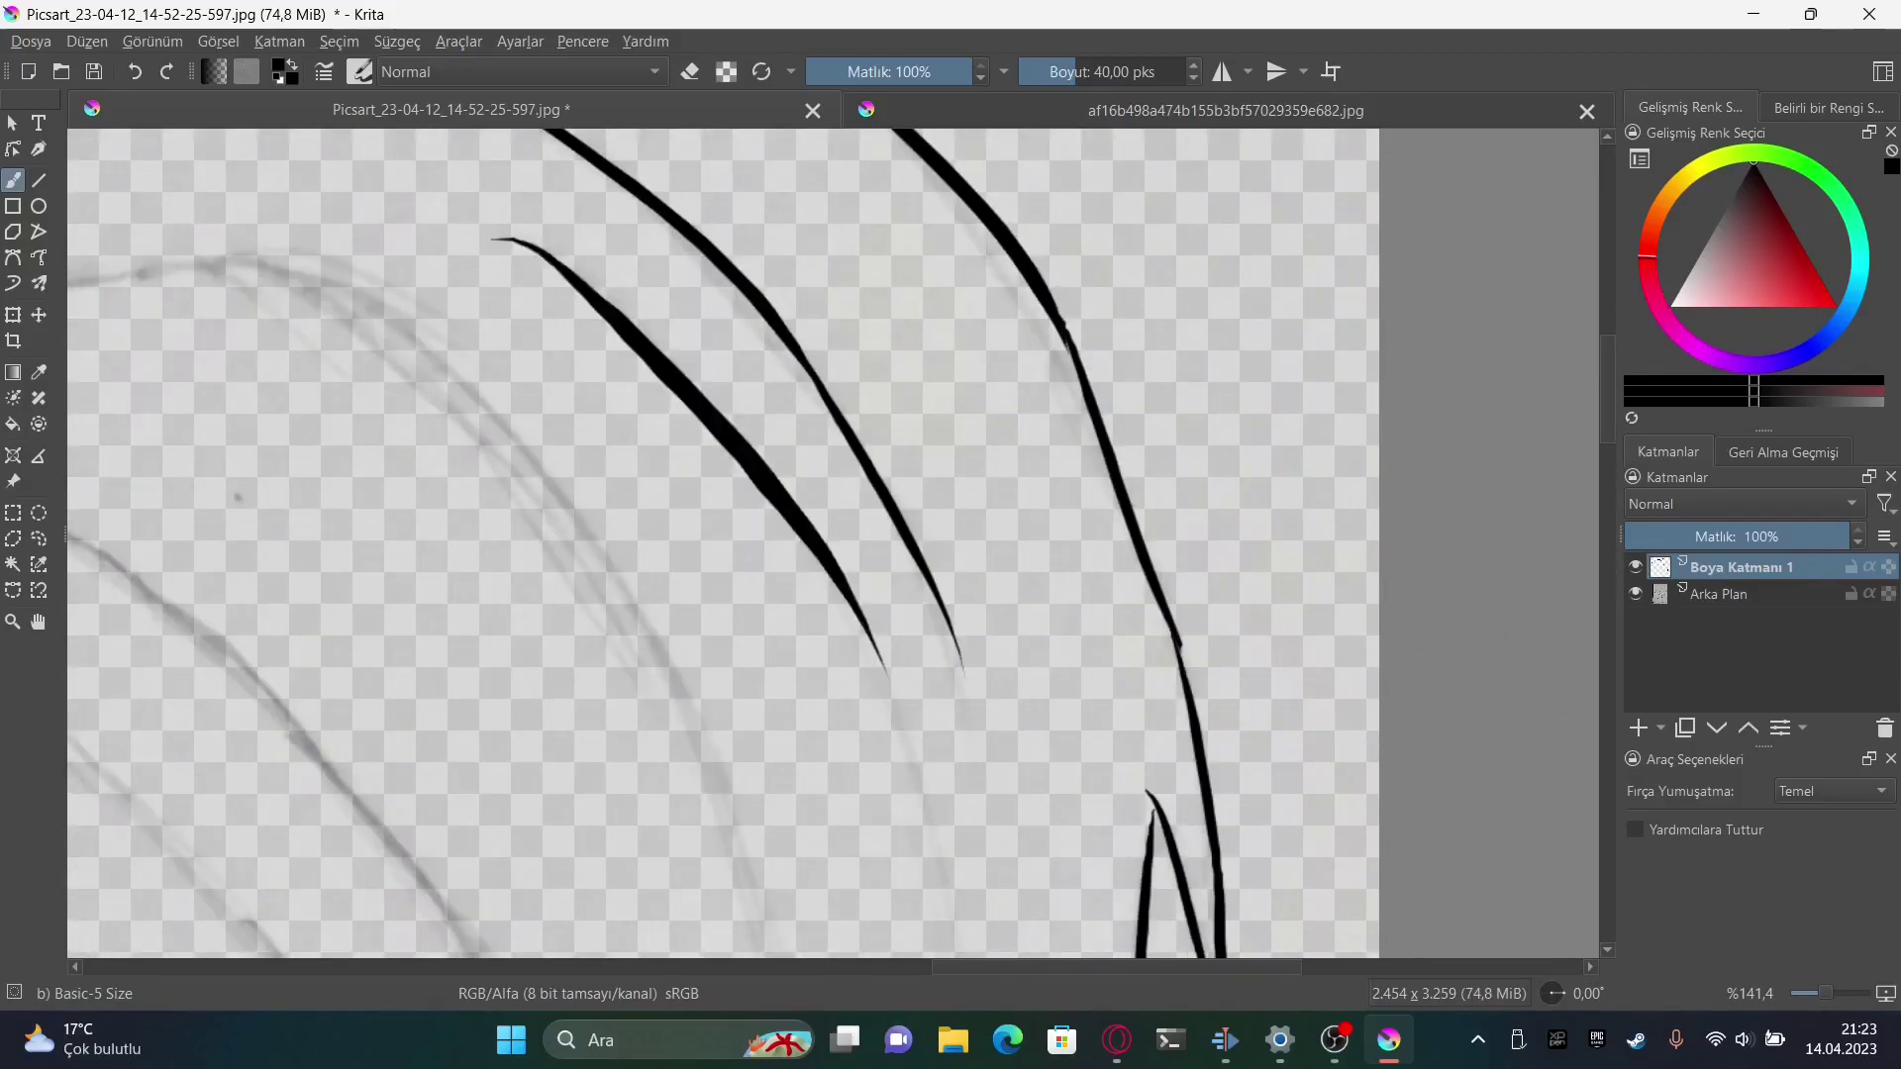
pyautogui.hotkey('ctrl', 'z')
pyautogui.moveTo(532, 237); pyautogui.dragTo(935, 762)
pyautogui.moveTo(865, 611)
pyautogui.mouseDown()
pyautogui.moveTo(921, 856)
pyautogui.moveTo(936, 762)
pyautogui.mouseUp()
pyautogui.press('e')
pyautogui.press('e')
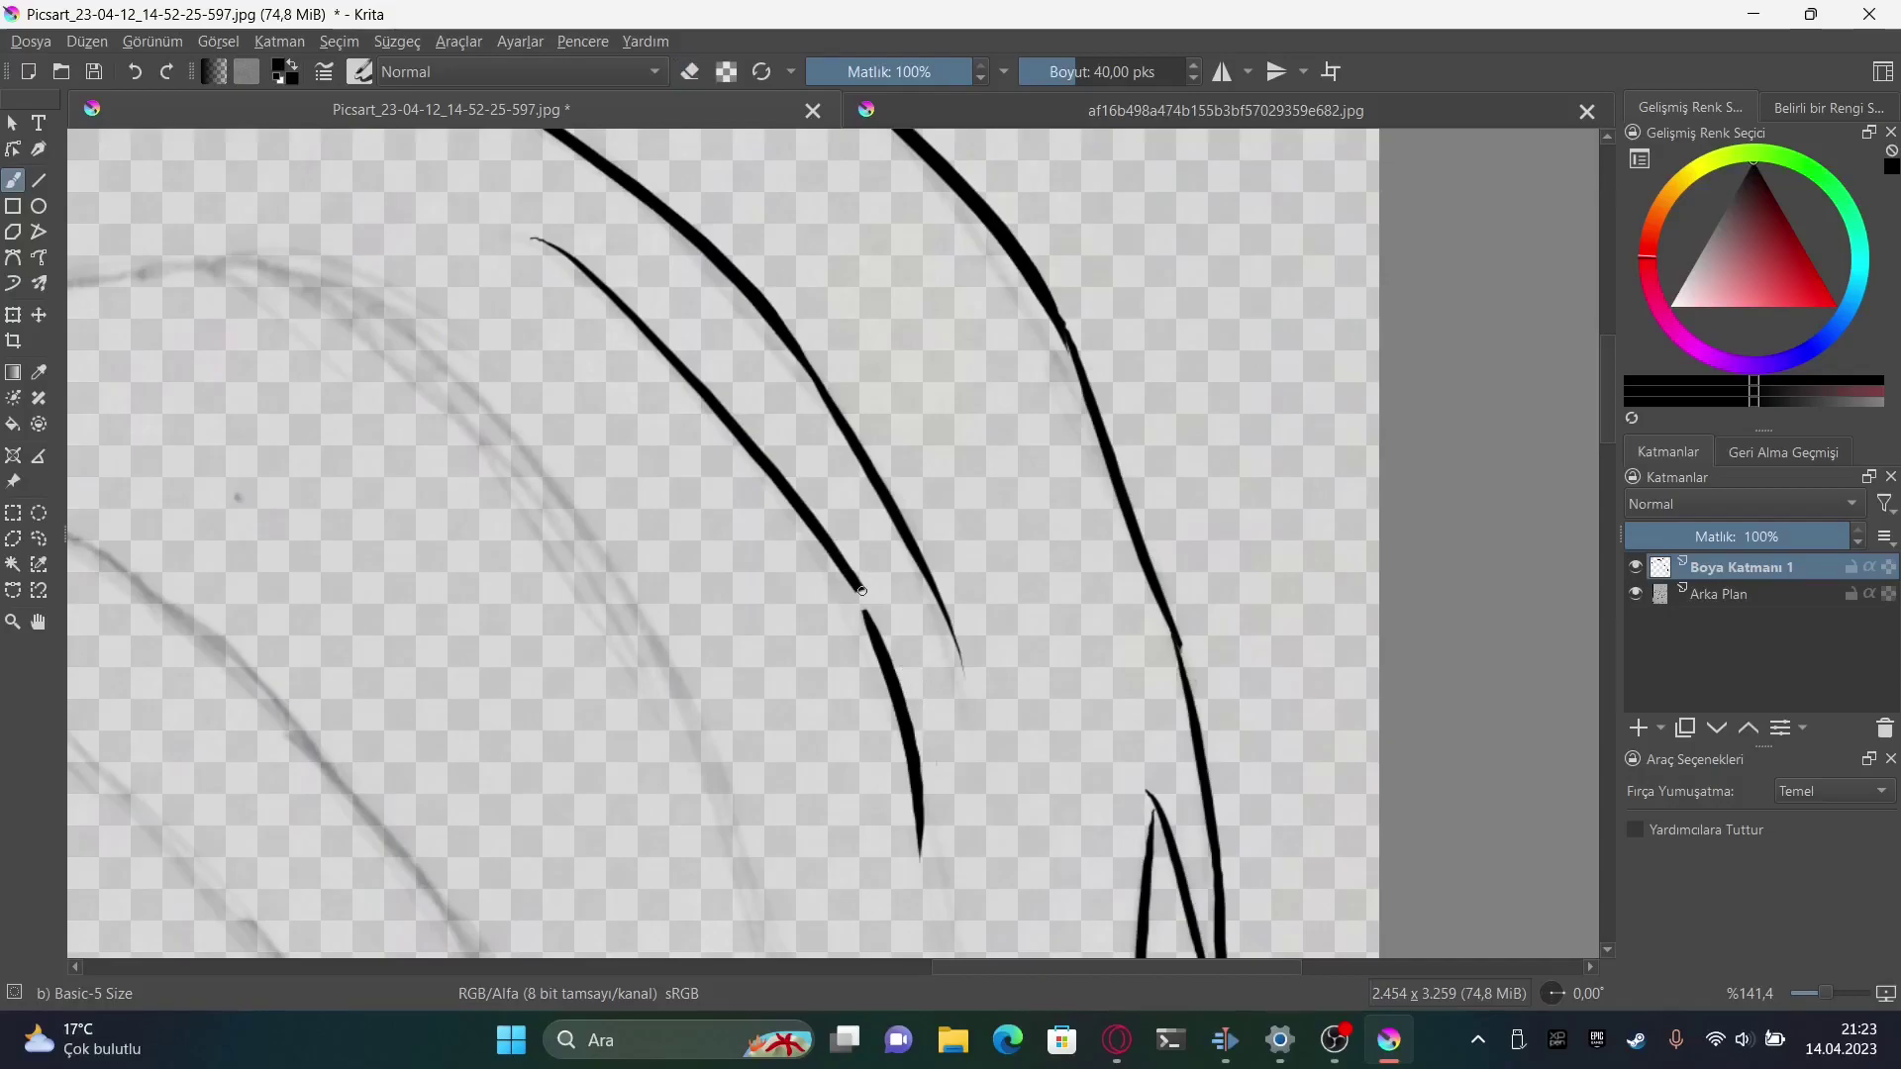
pyautogui.hscroll(-9, 887, 944)
pyautogui.moveTo(190, 515); pyautogui.dragTo(772, 520)
pyautogui.press('e')
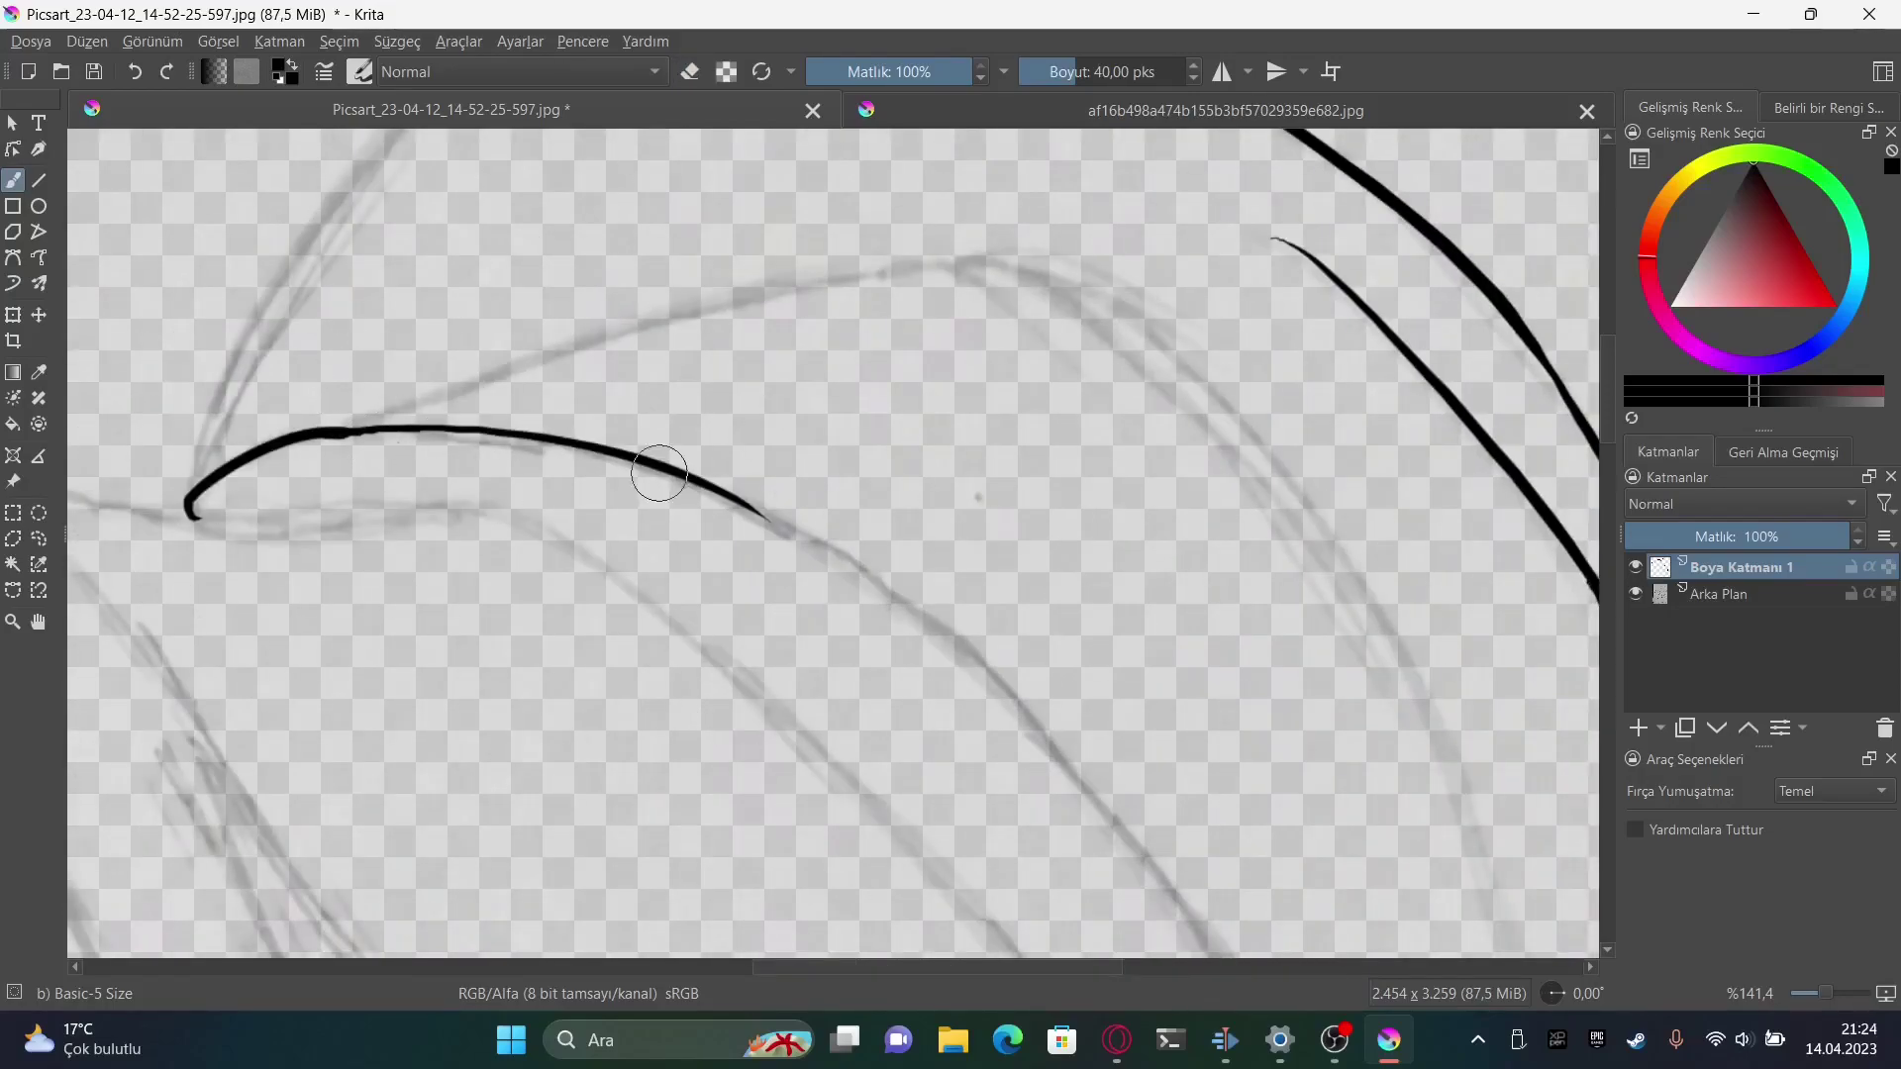
pyautogui.moveTo(658, 473); pyautogui.dragTo(1203, 936)
pyautogui.moveTo(333, 430); pyautogui.dragTo(888, 291)
pyautogui.moveTo(508, 340)
pyautogui.mouseDown()
pyautogui.moveTo(975, 255)
pyautogui.moveTo(1292, 475)
pyautogui.mouseUp()
pyautogui.press('e')
pyautogui.moveTo(879, 295); pyautogui.dragTo(569, 341)
pyautogui.press('e')
# Ink long strands sweeping down to the lower right, redrawing undone strokes
pyautogui.hscroll(3, 911, 965)
pyautogui.moveTo(1030, 470); pyautogui.dragTo(1245, 926)
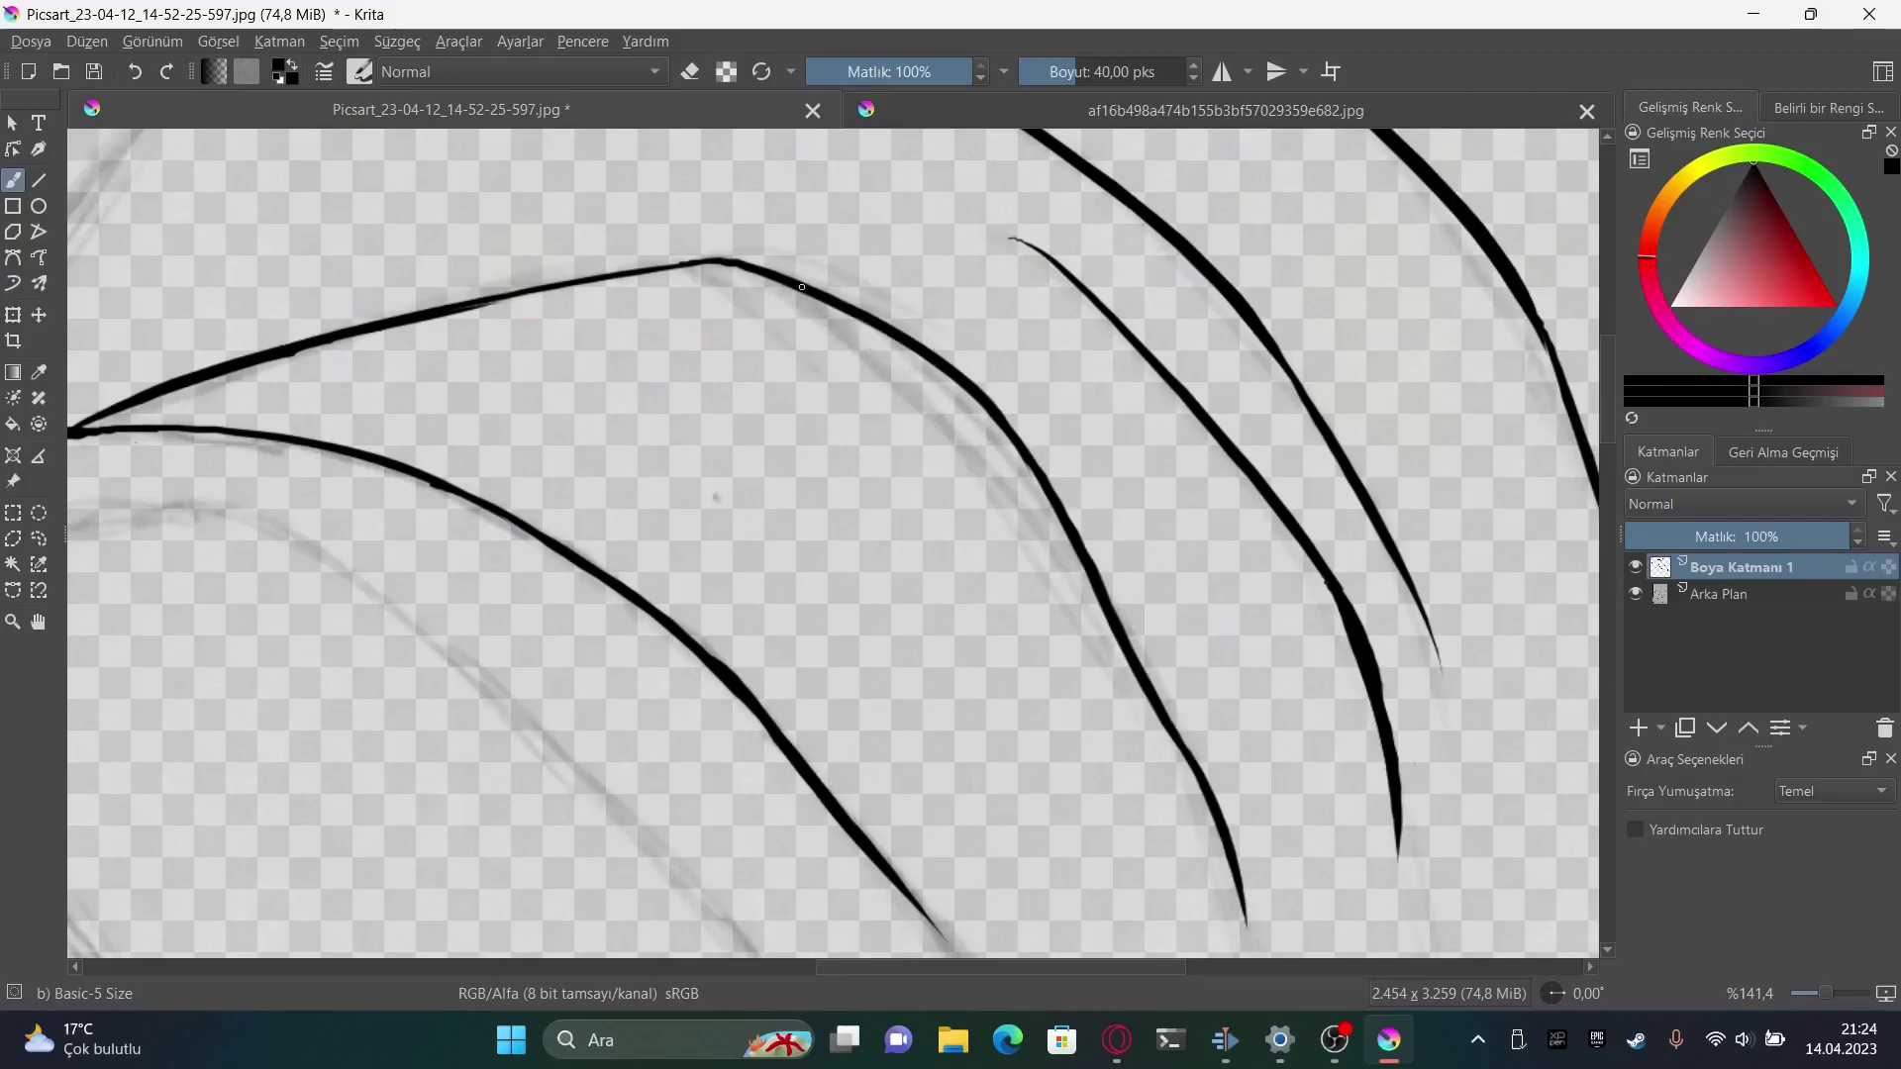
pyautogui.scroll(-2, 802, 287)
pyautogui.moveTo(1108, 235); pyautogui.dragTo(1193, 461)
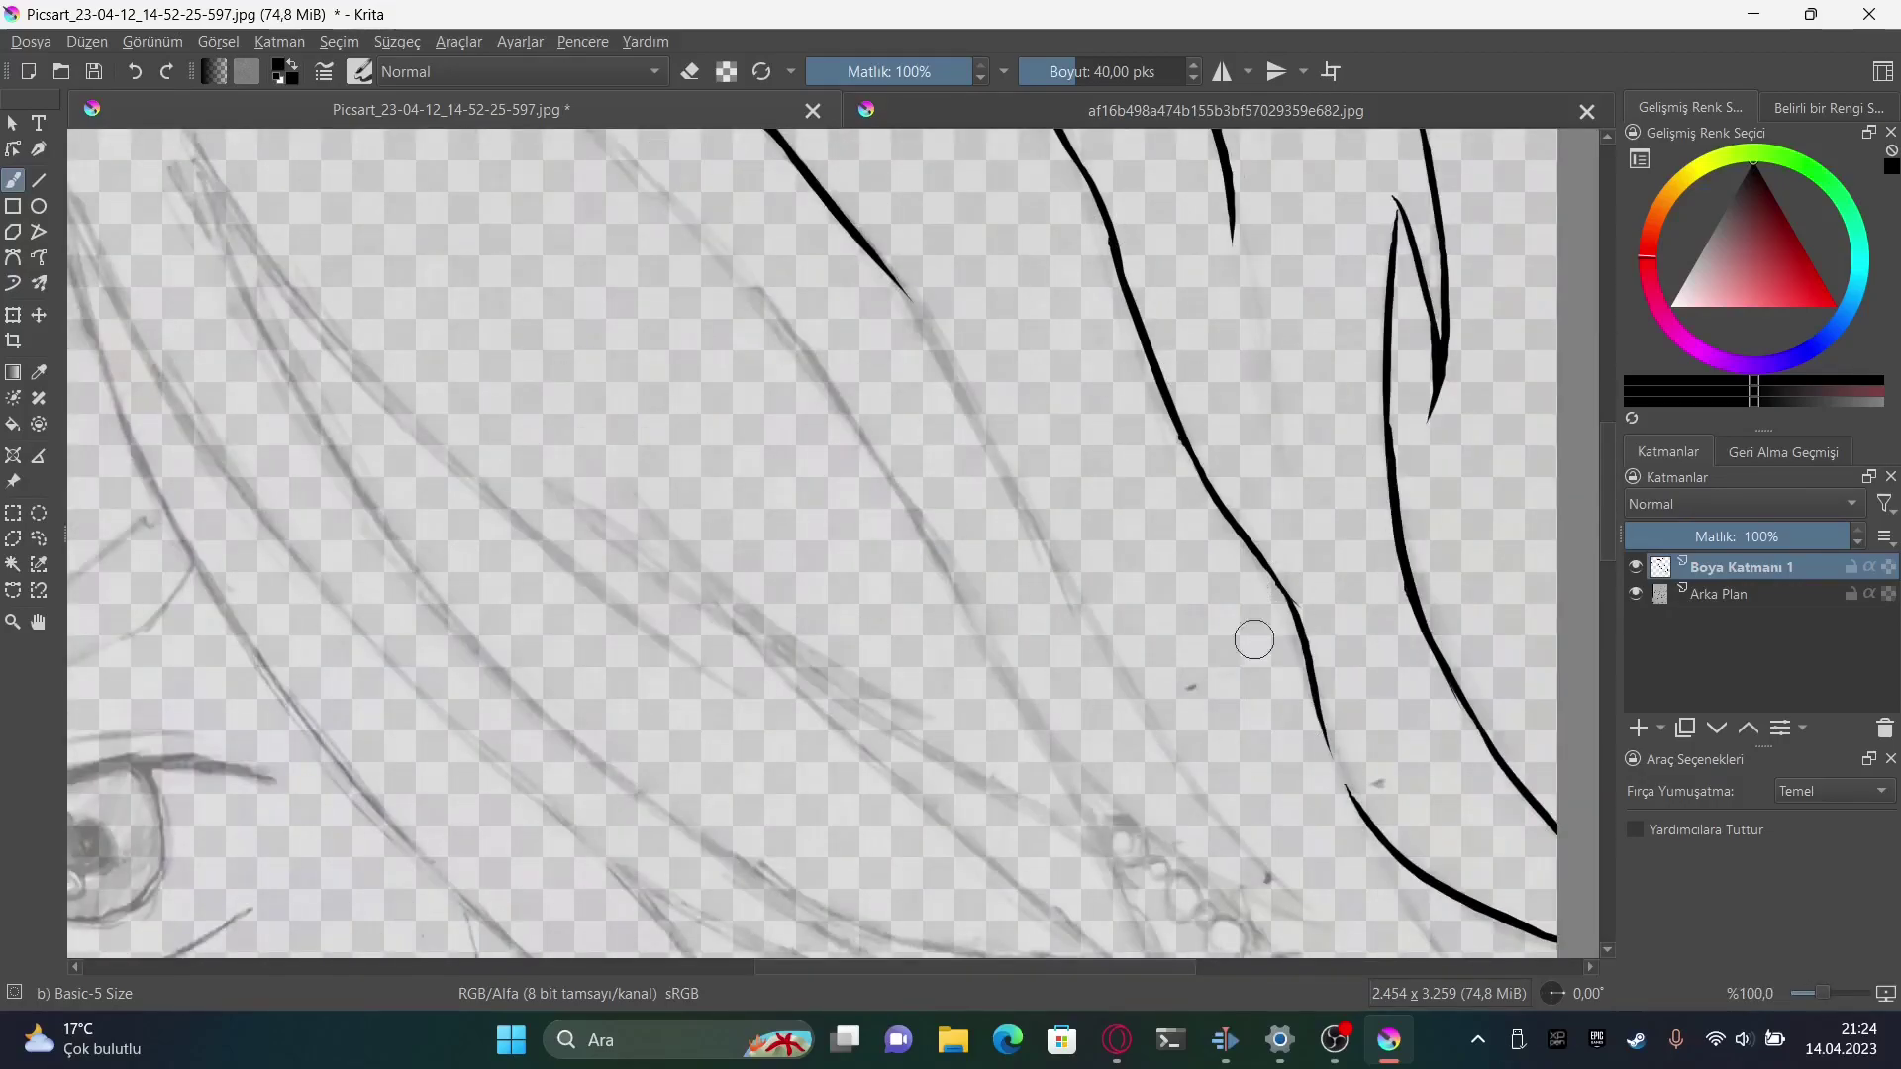
pyautogui.hotkey('ctrl', 'z')
pyautogui.moveTo(882, 260); pyautogui.dragTo(1267, 879)
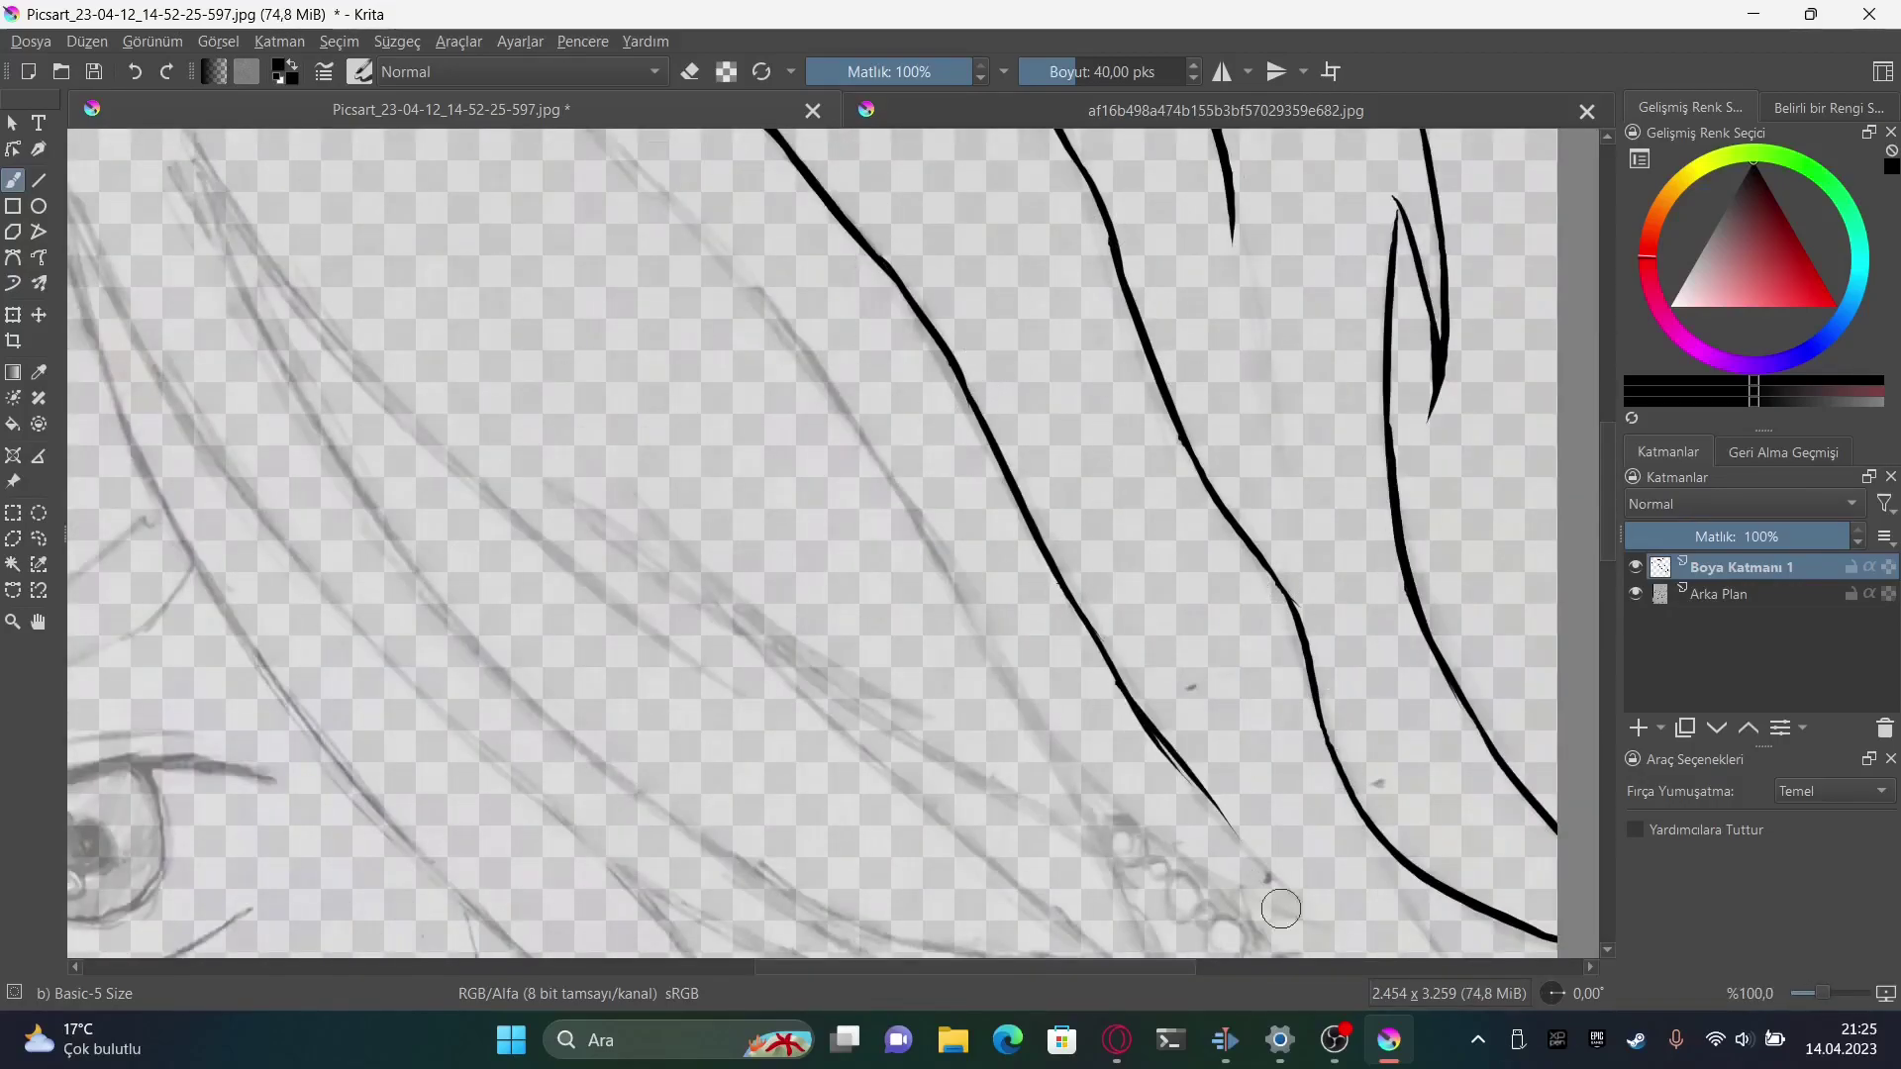
pyautogui.moveTo(767, 298); pyautogui.dragTo(1109, 787)
pyautogui.scroll(-3, 1507, 453)
pyautogui.hscroll(2, 1507, 453)
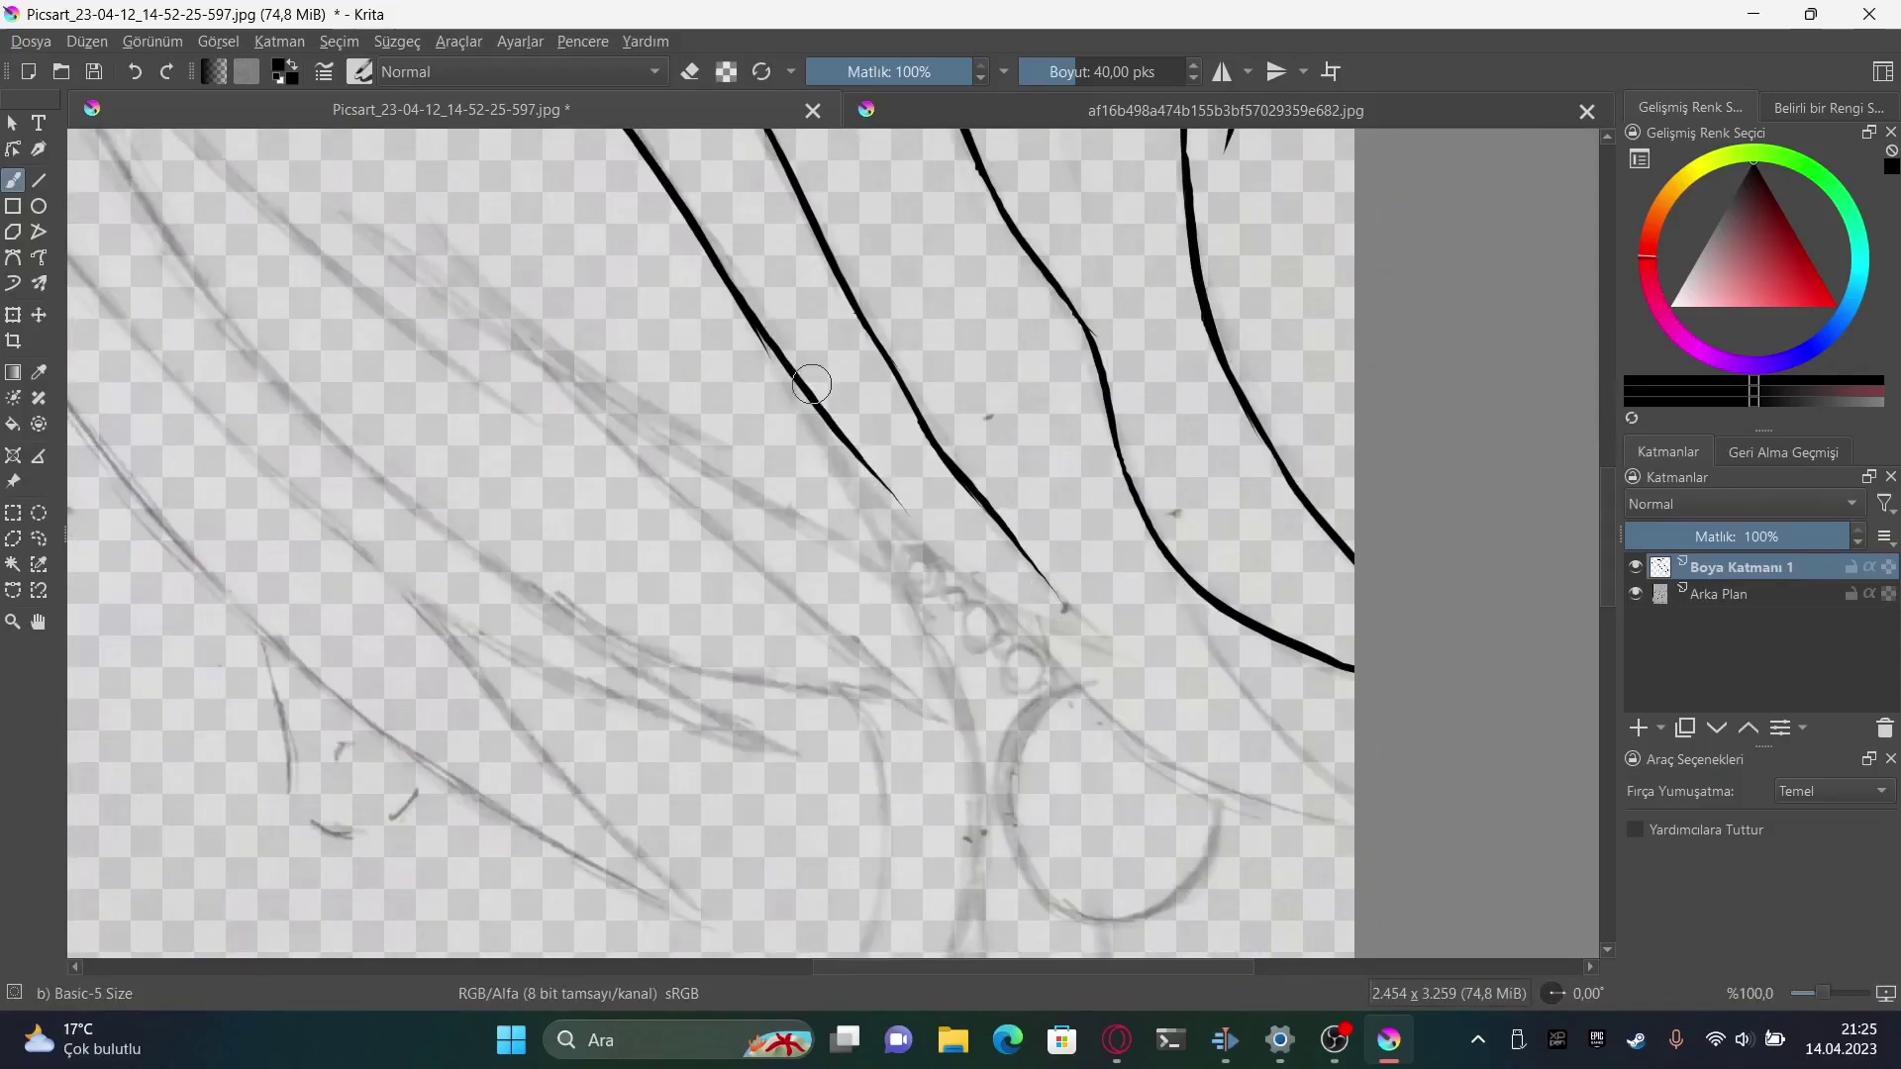
pyautogui.hotkey('ctrl', 'z')
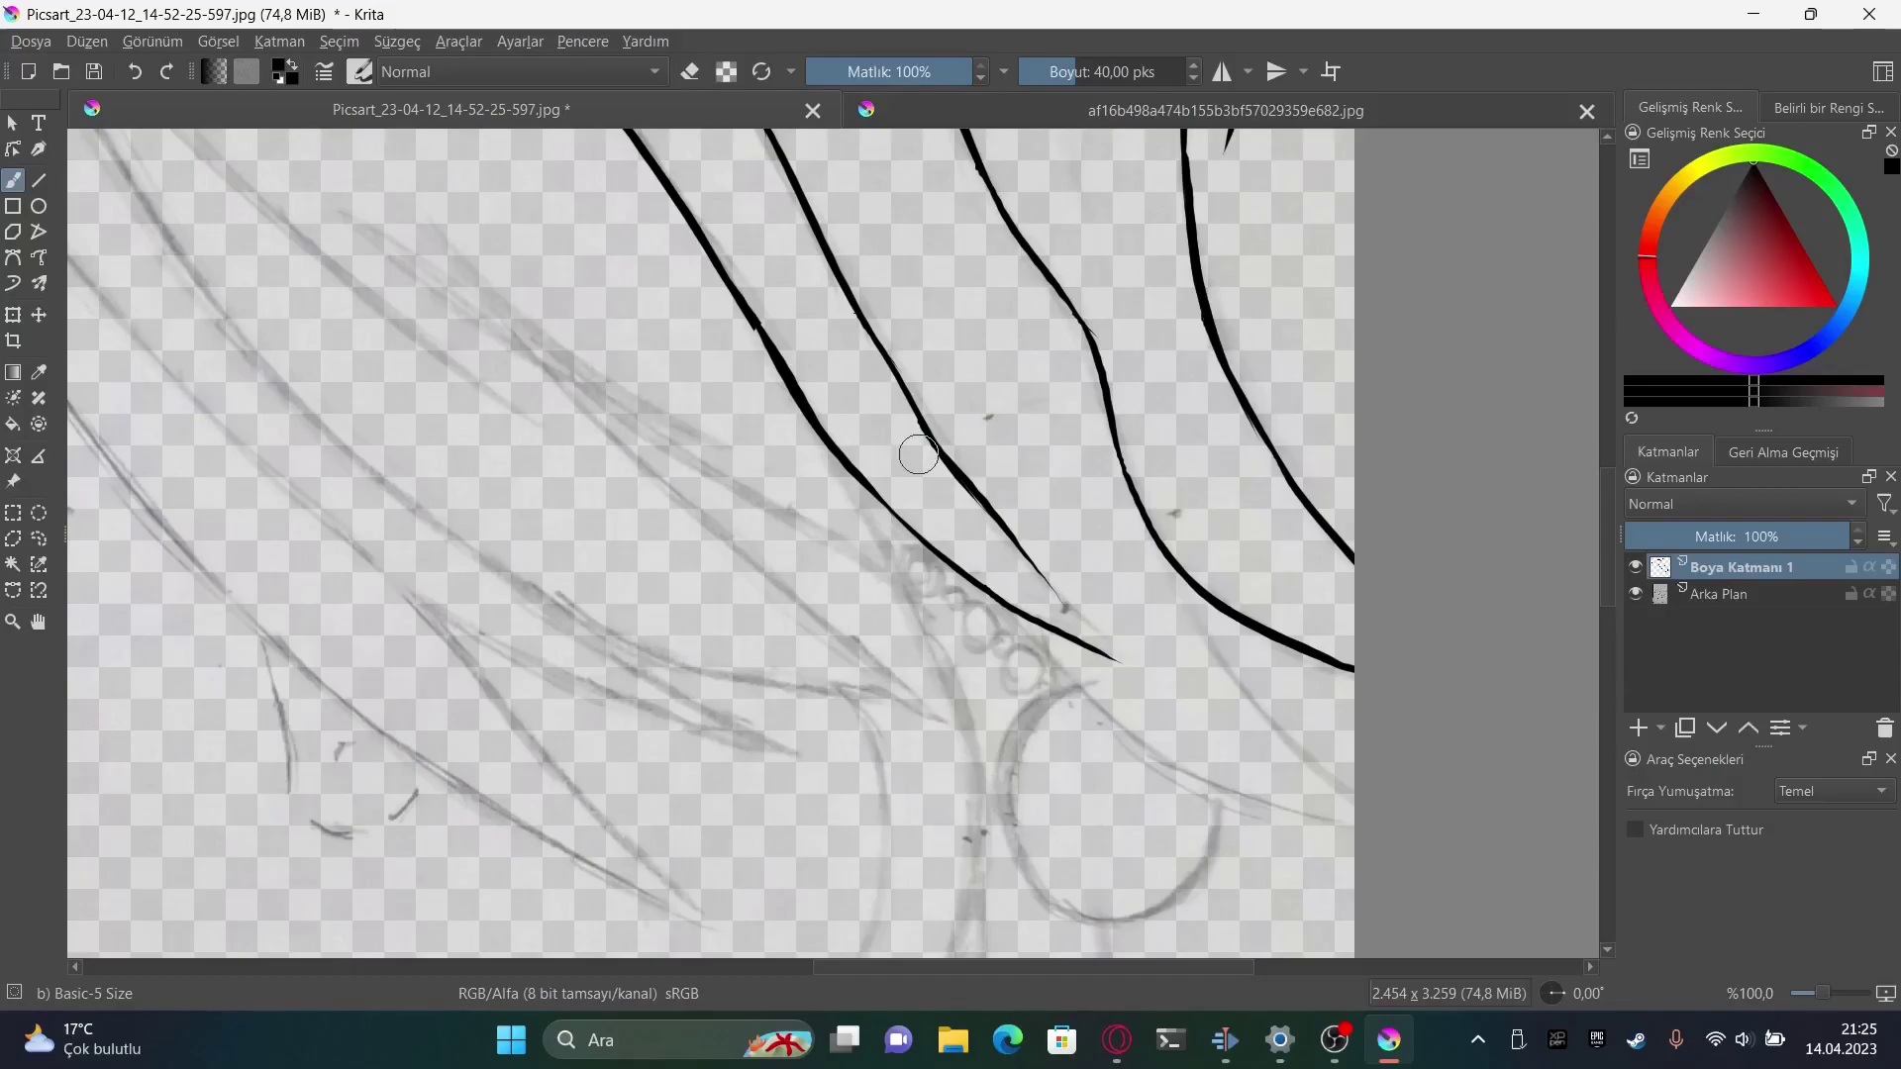
pyautogui.moveTo(1183, 579); pyautogui.dragTo(1352, 811)
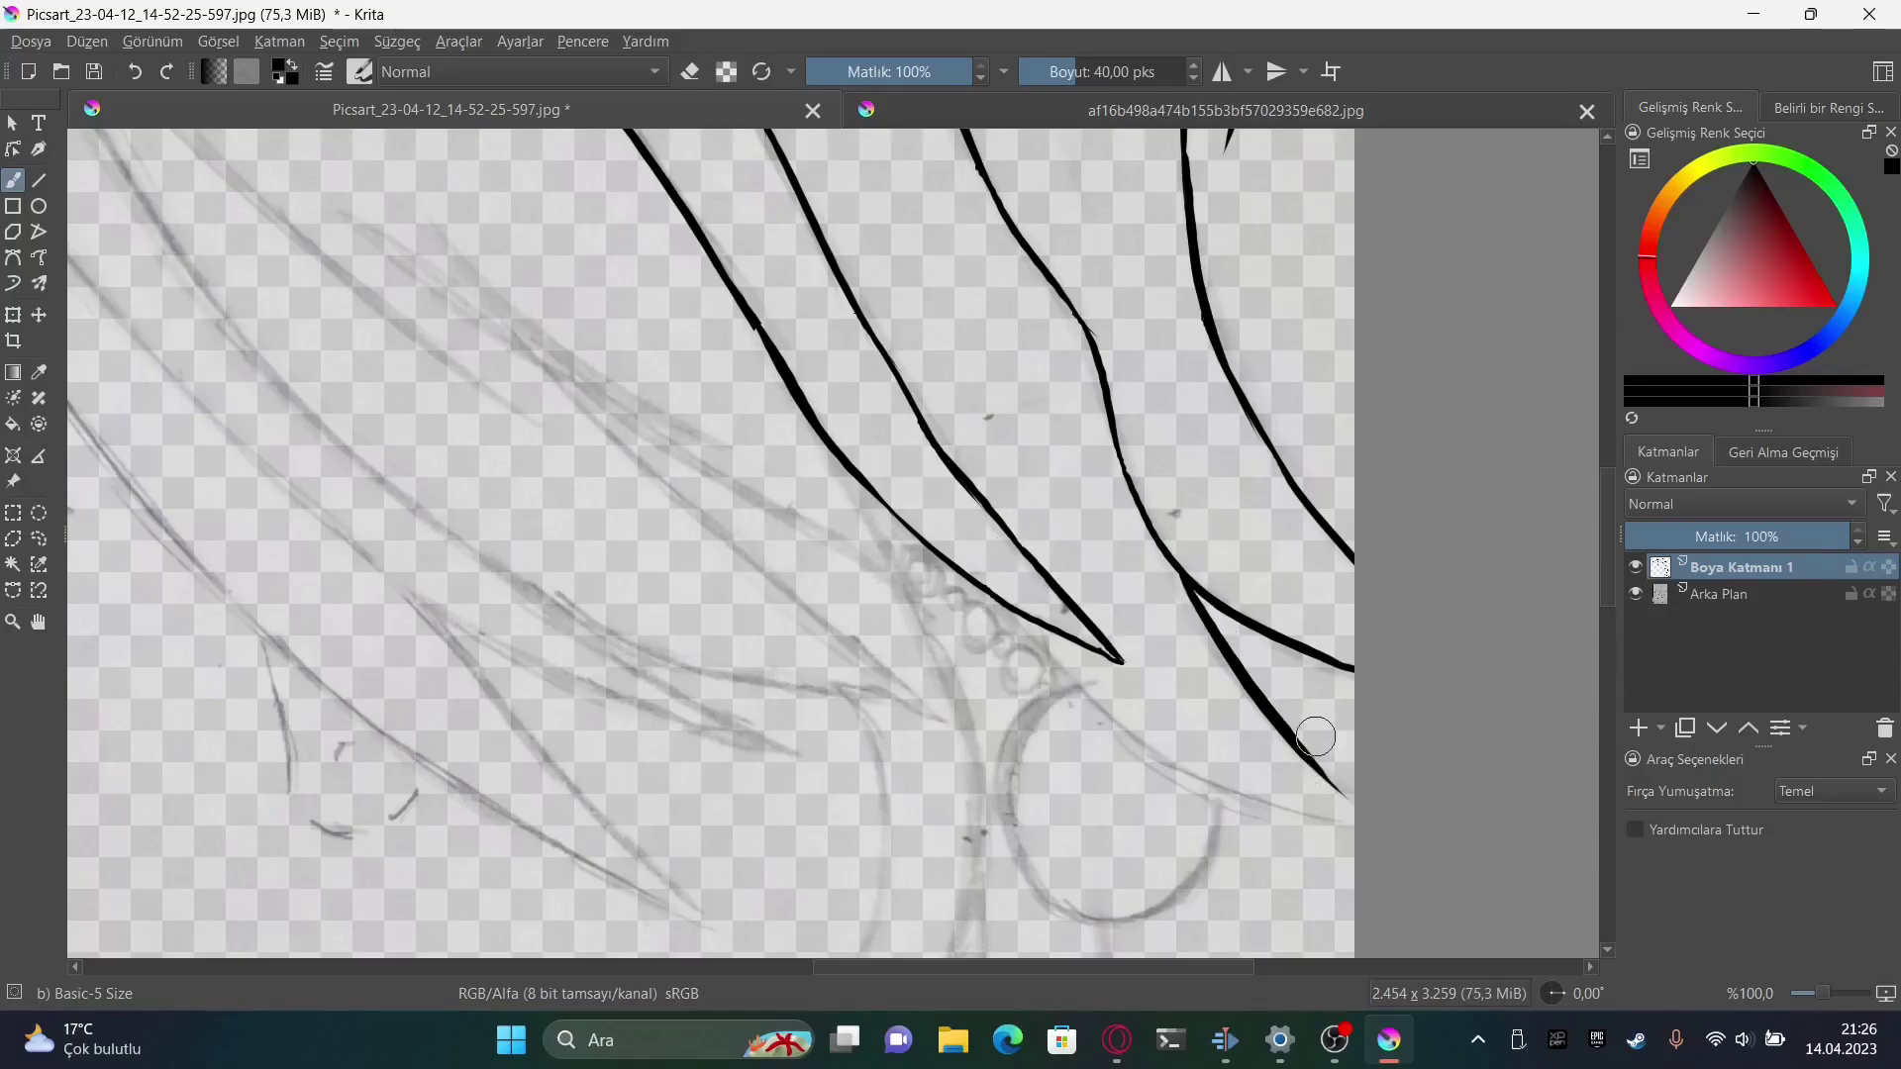
pyautogui.moveTo(990, 594)
pyautogui.mouseDown()
pyautogui.moveTo(1168, 767)
pyautogui.moveTo(1352, 822)
pyautogui.mouseUp()
# Ink long strands along the left curve of the hair with black lines
pyautogui.scroll(-3, 1574, 579)
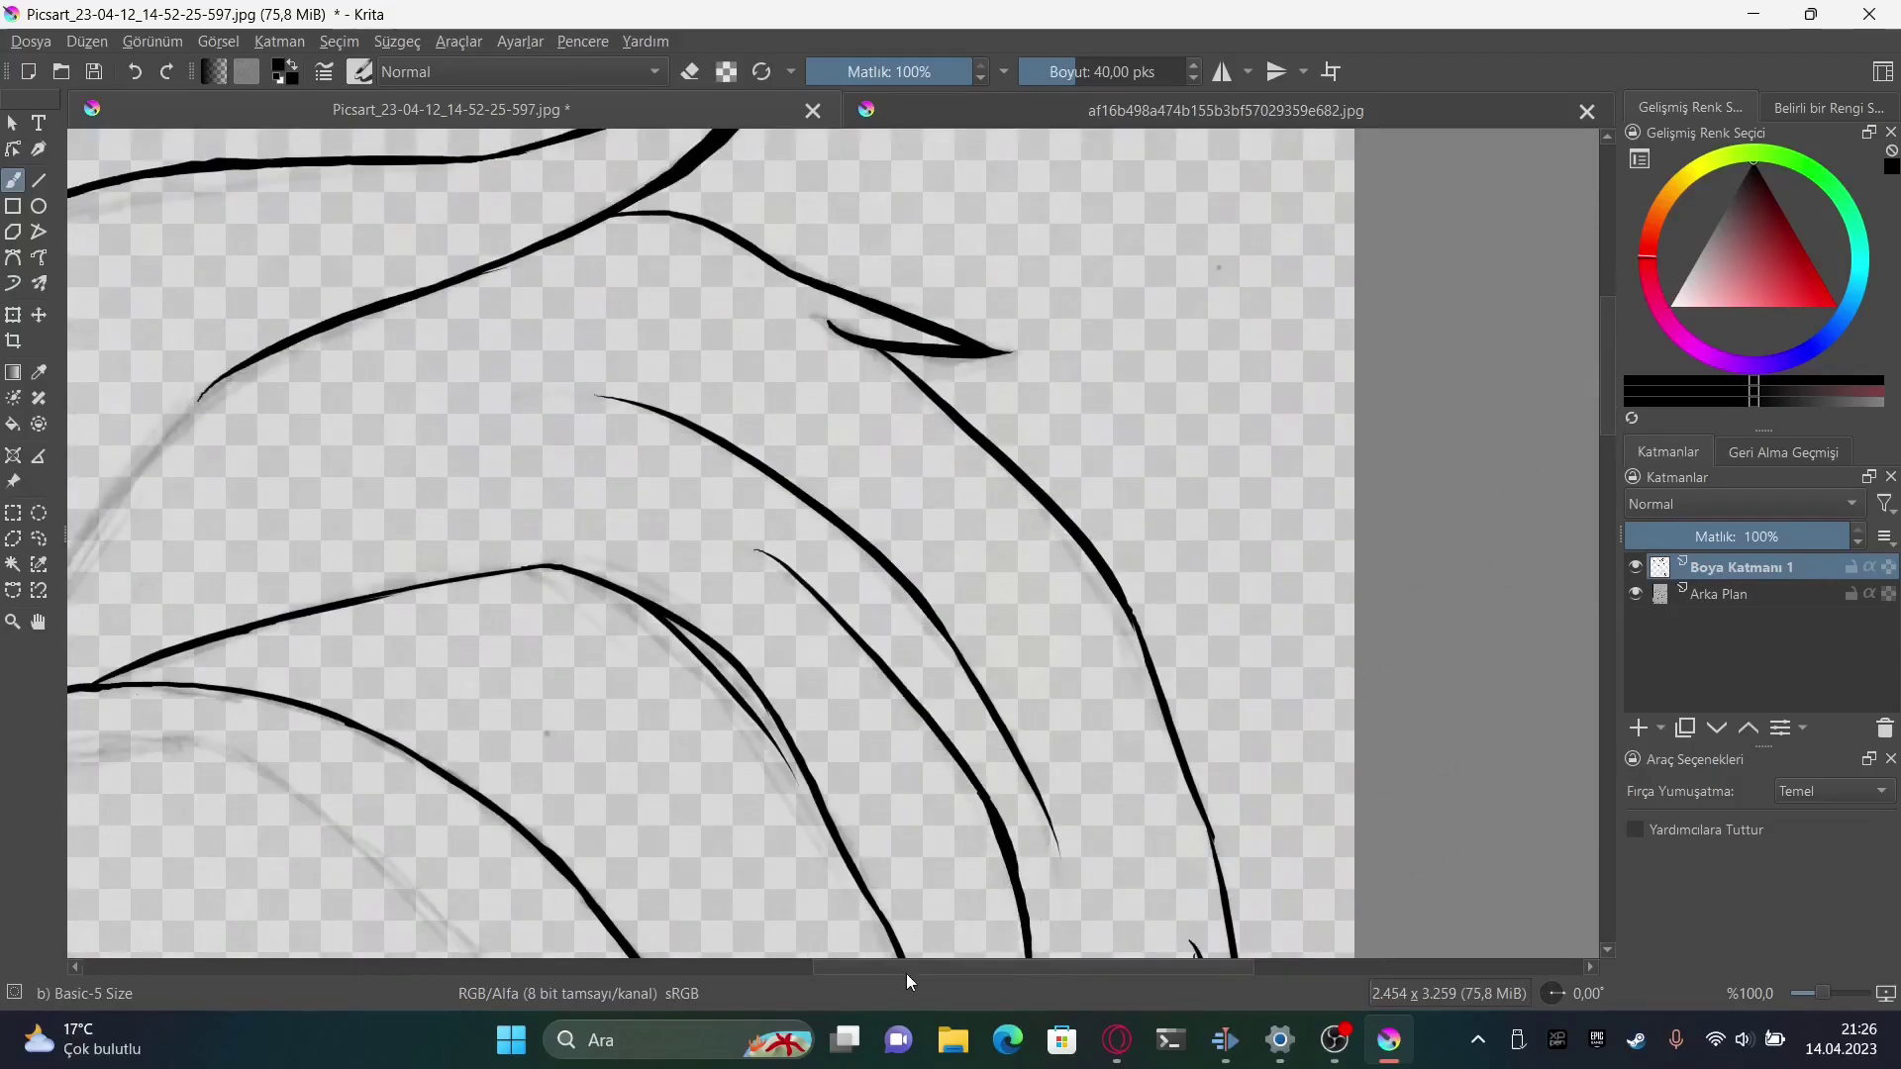
pyautogui.hscroll(-5, 1574, 579)
pyautogui.moveTo(612, 570); pyautogui.dragTo(535, 738)
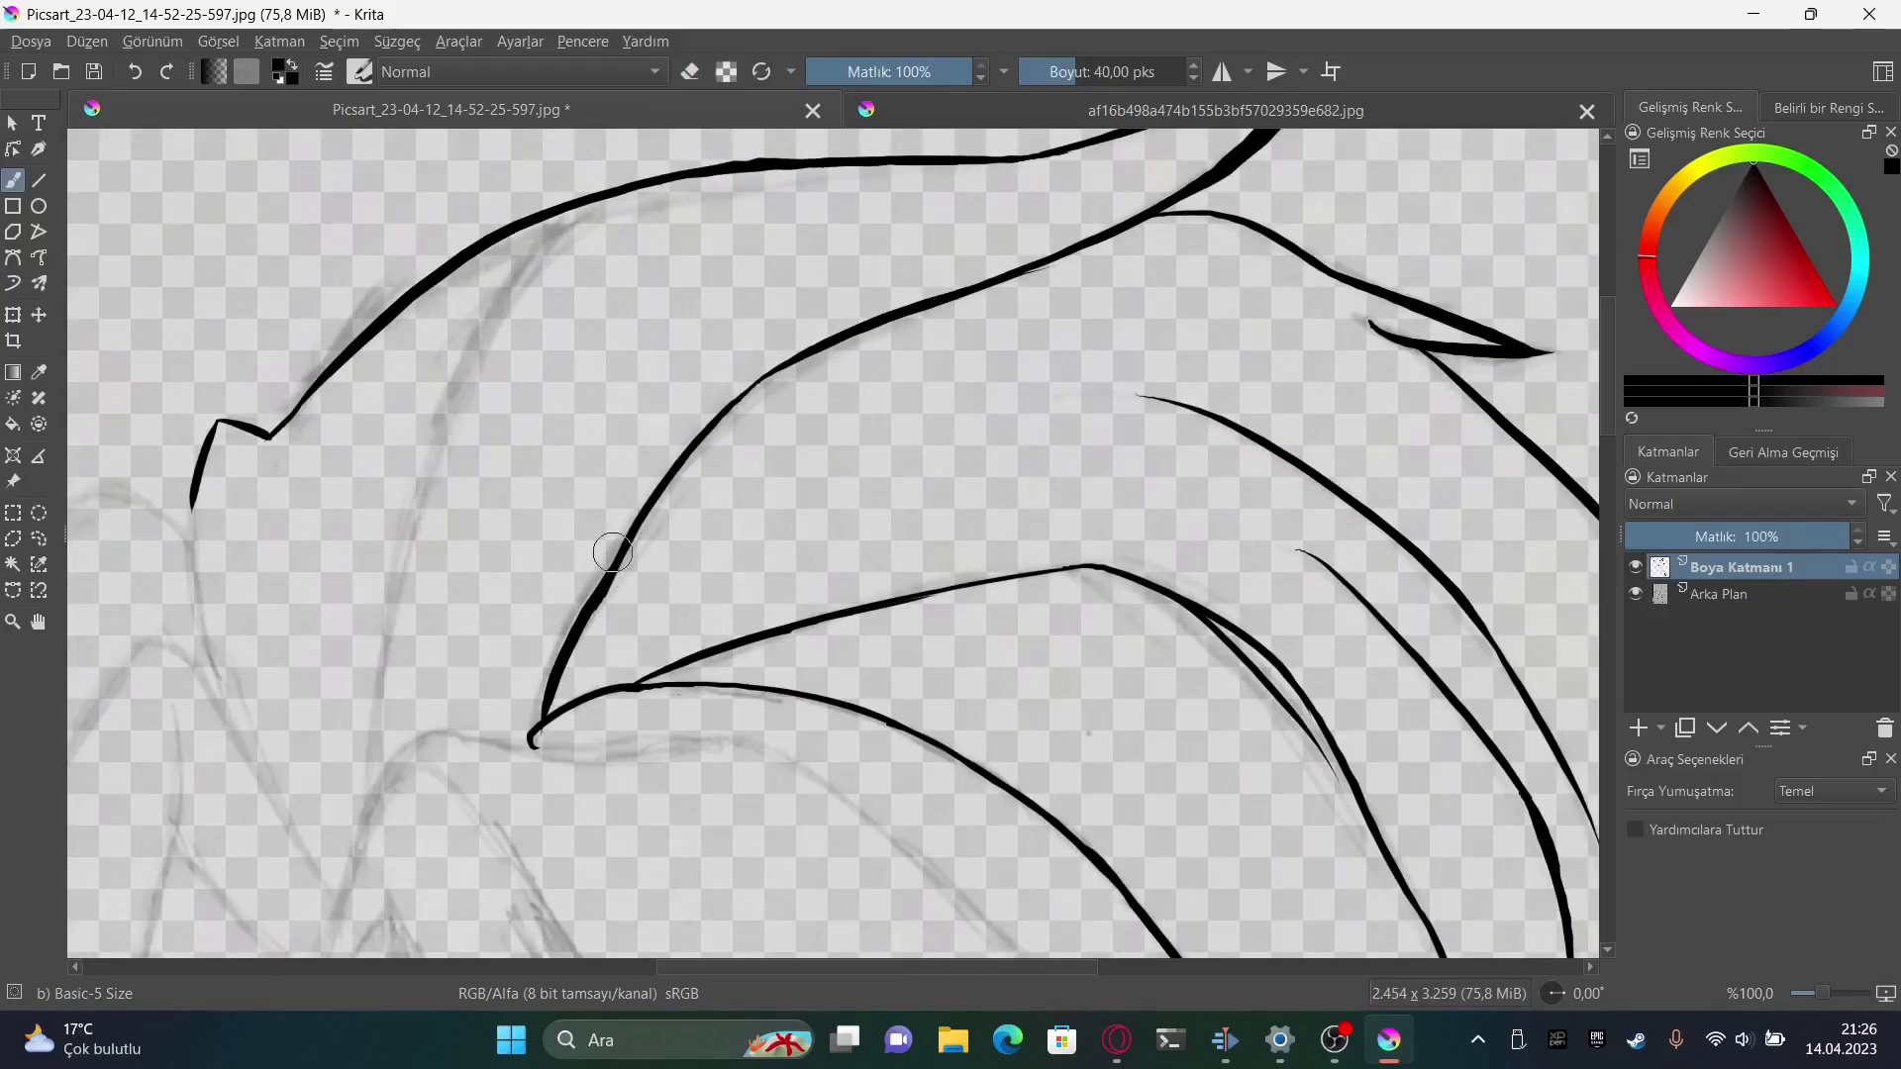
pyautogui.moveTo(485, 208); pyautogui.dragTo(366, 817)
pyautogui.scroll(-3, 1574, 580)
pyautogui.hscroll(-3, 1574, 579)
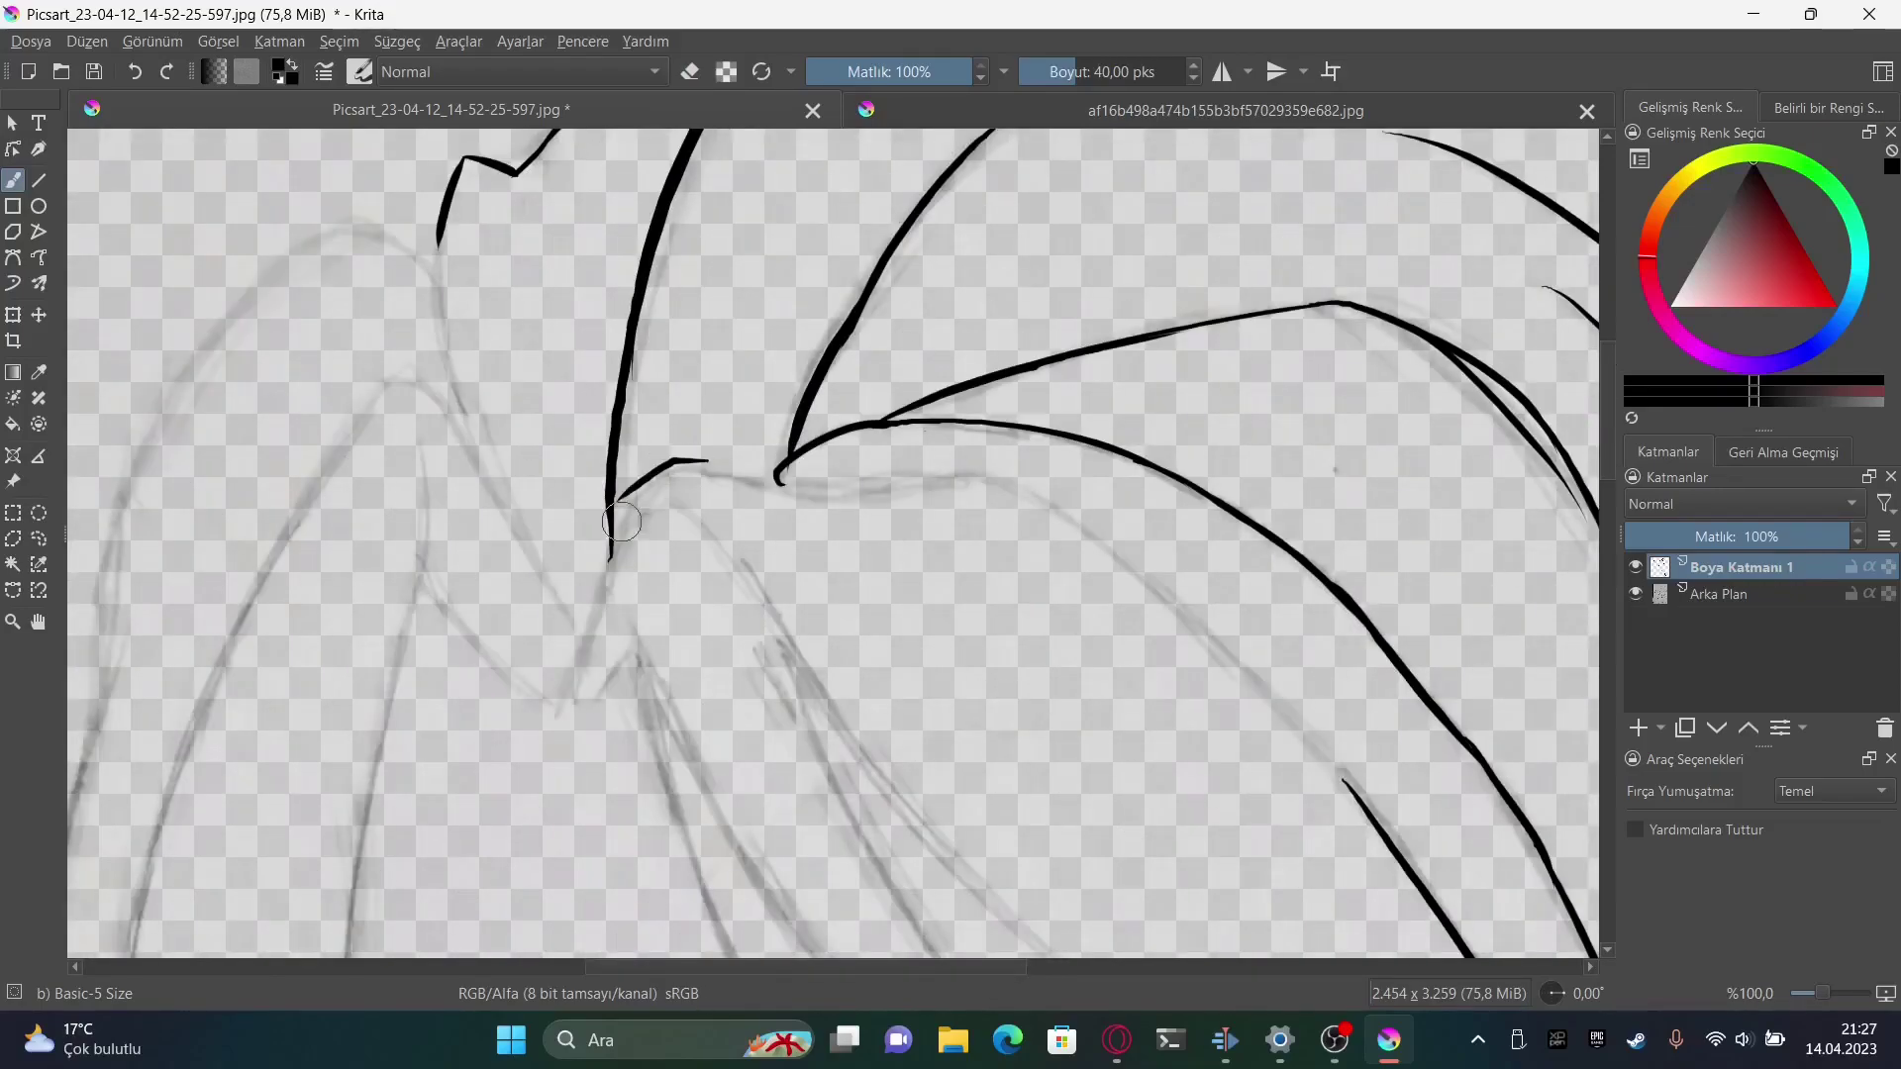
pyautogui.press('e')
pyautogui.moveTo(696, 466); pyautogui.dragTo(555, 680)
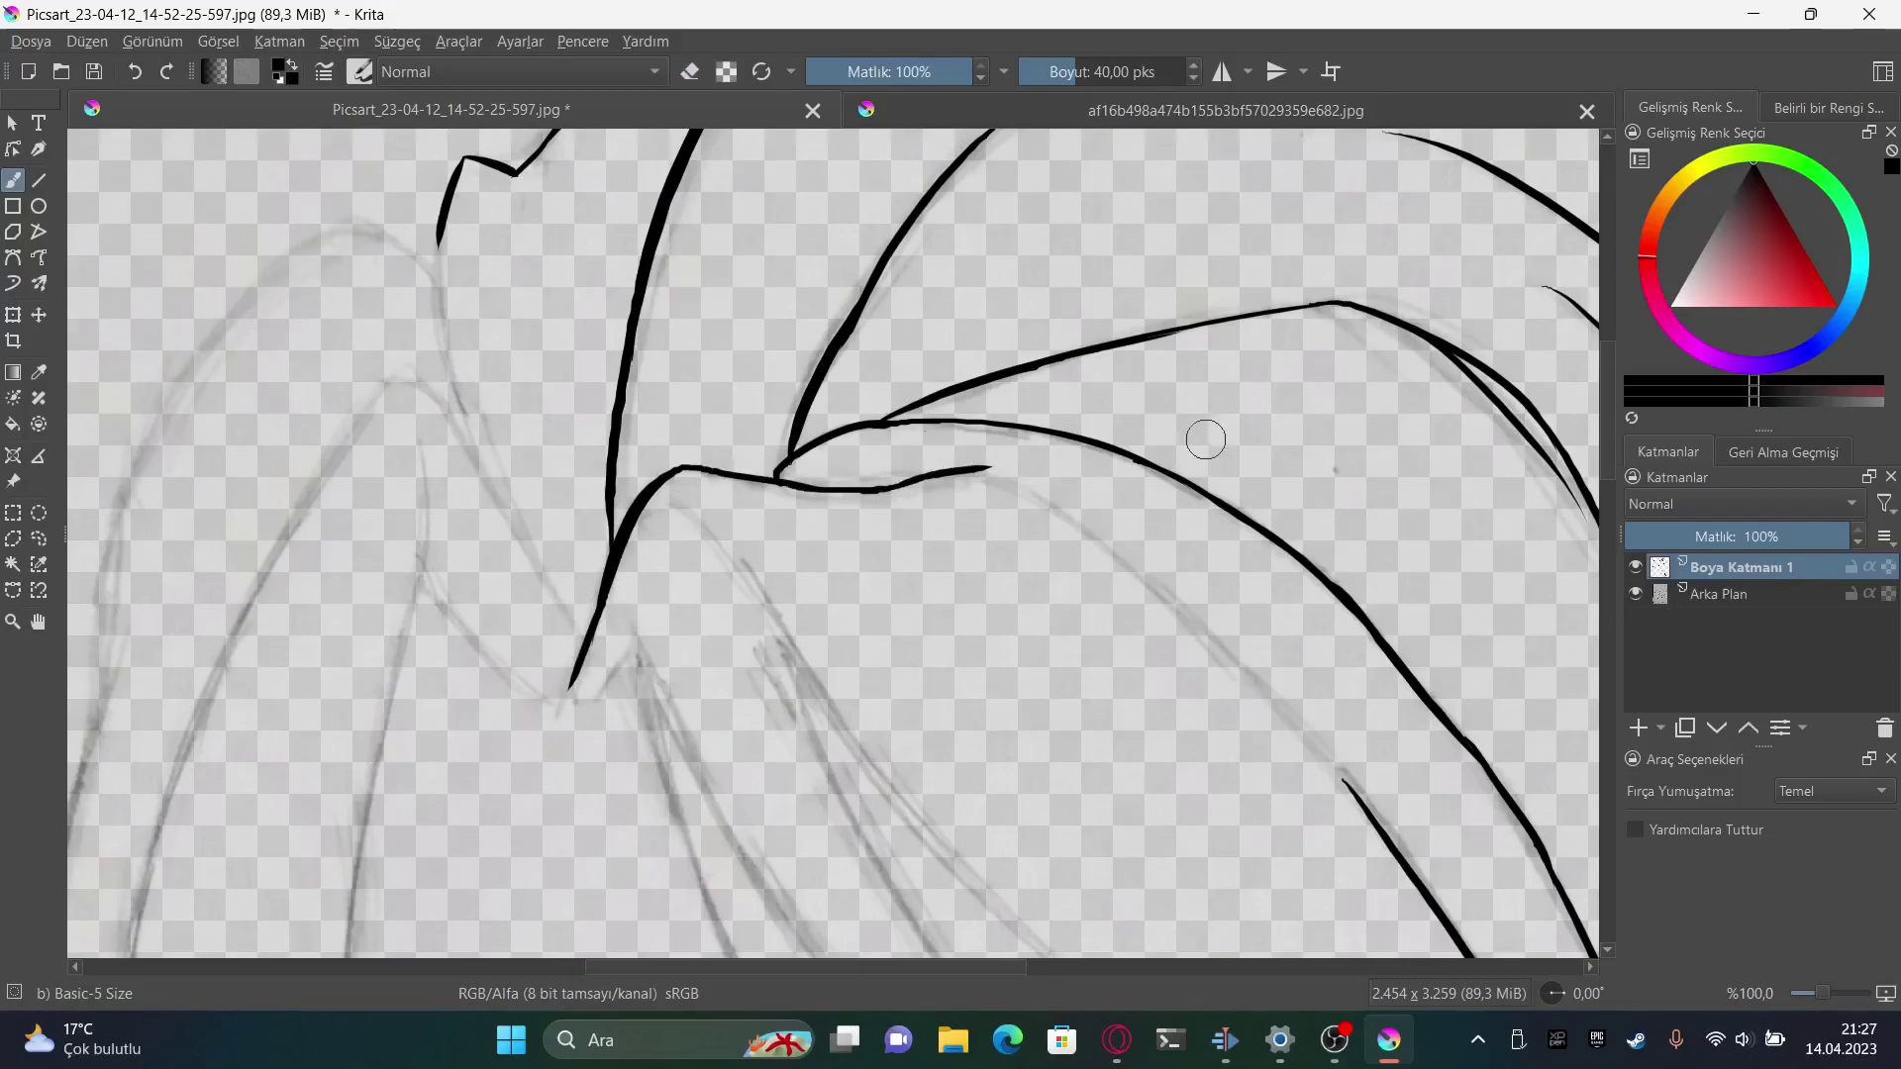
pyautogui.moveTo(993, 490); pyautogui.dragTo(1224, 629)
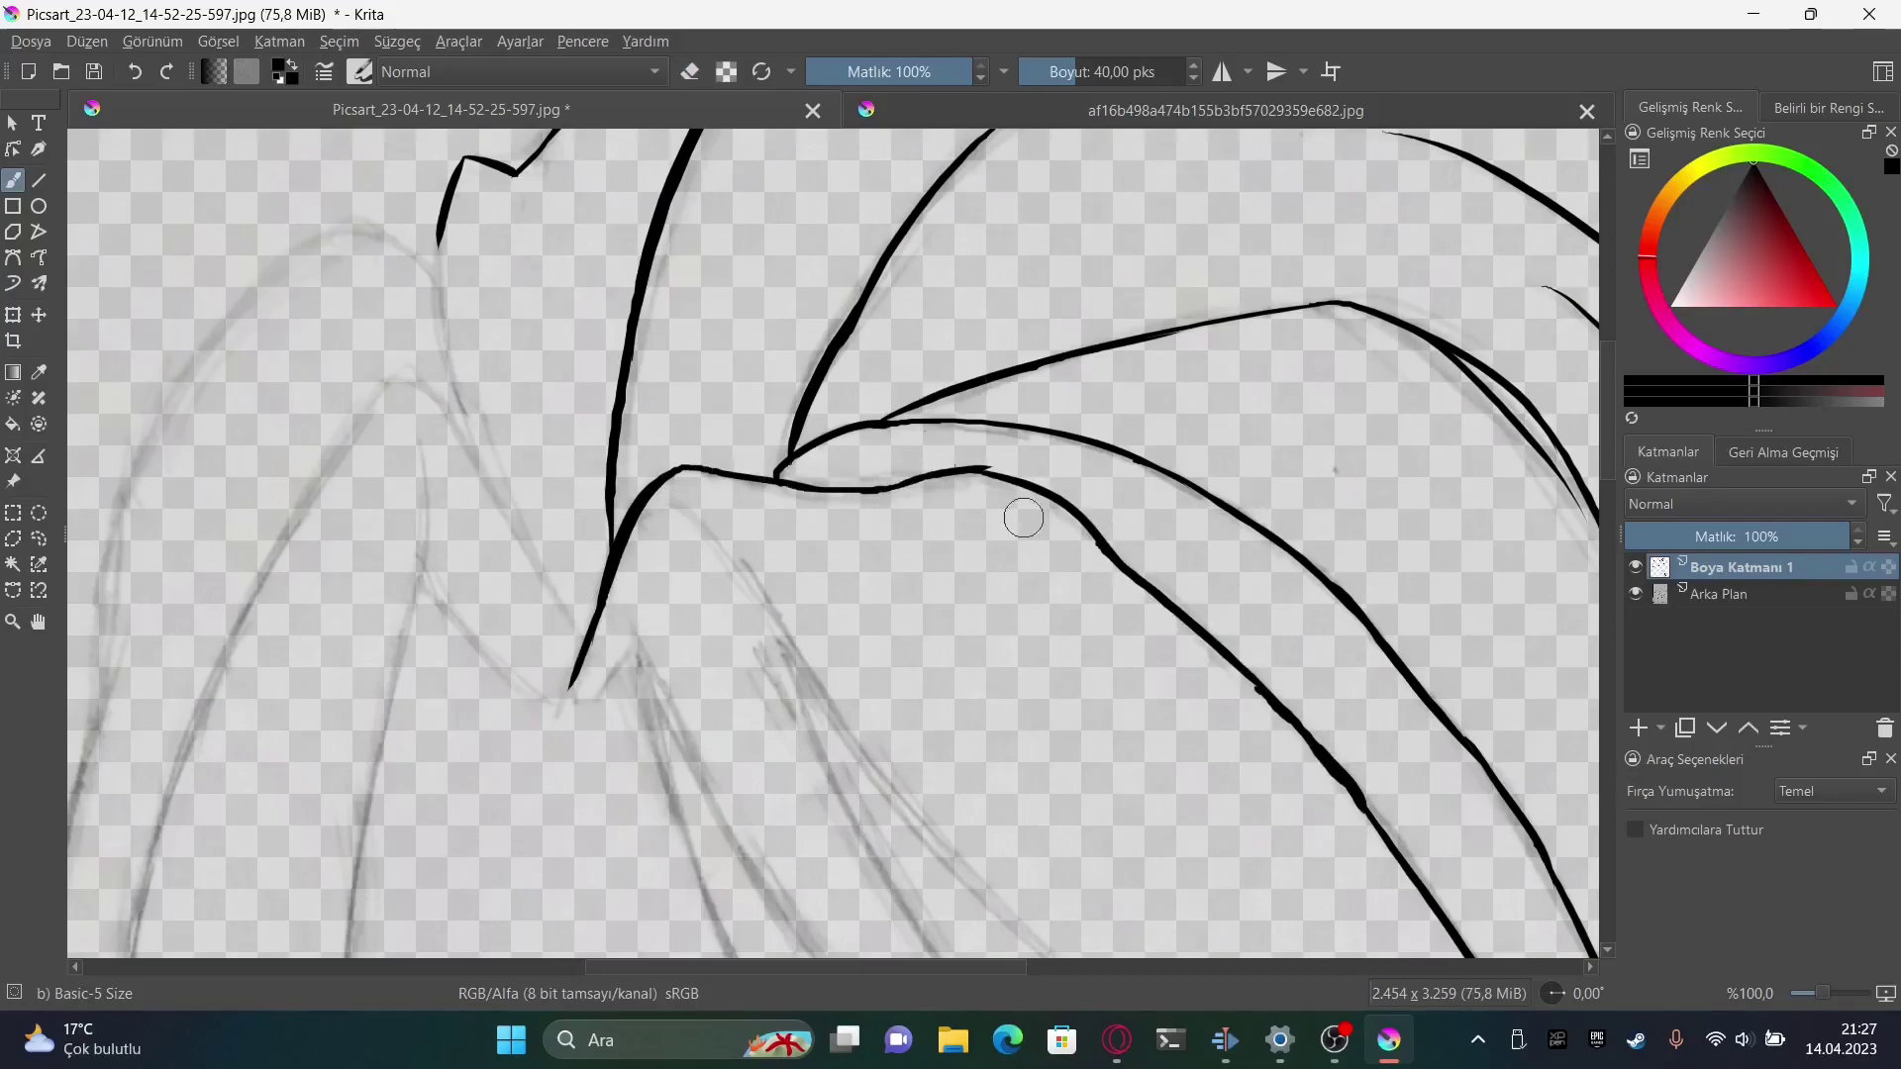
pyautogui.scroll(-3, 1540, 436)
# Trace curved and tapered strands over the sketch above the eye
pyautogui.moveTo(648, 222)
pyautogui.mouseDown()
pyautogui.moveTo(789, 338)
pyautogui.moveTo(1017, 607)
pyautogui.mouseUp()
pyautogui.scroll(-3, 1574, 406)
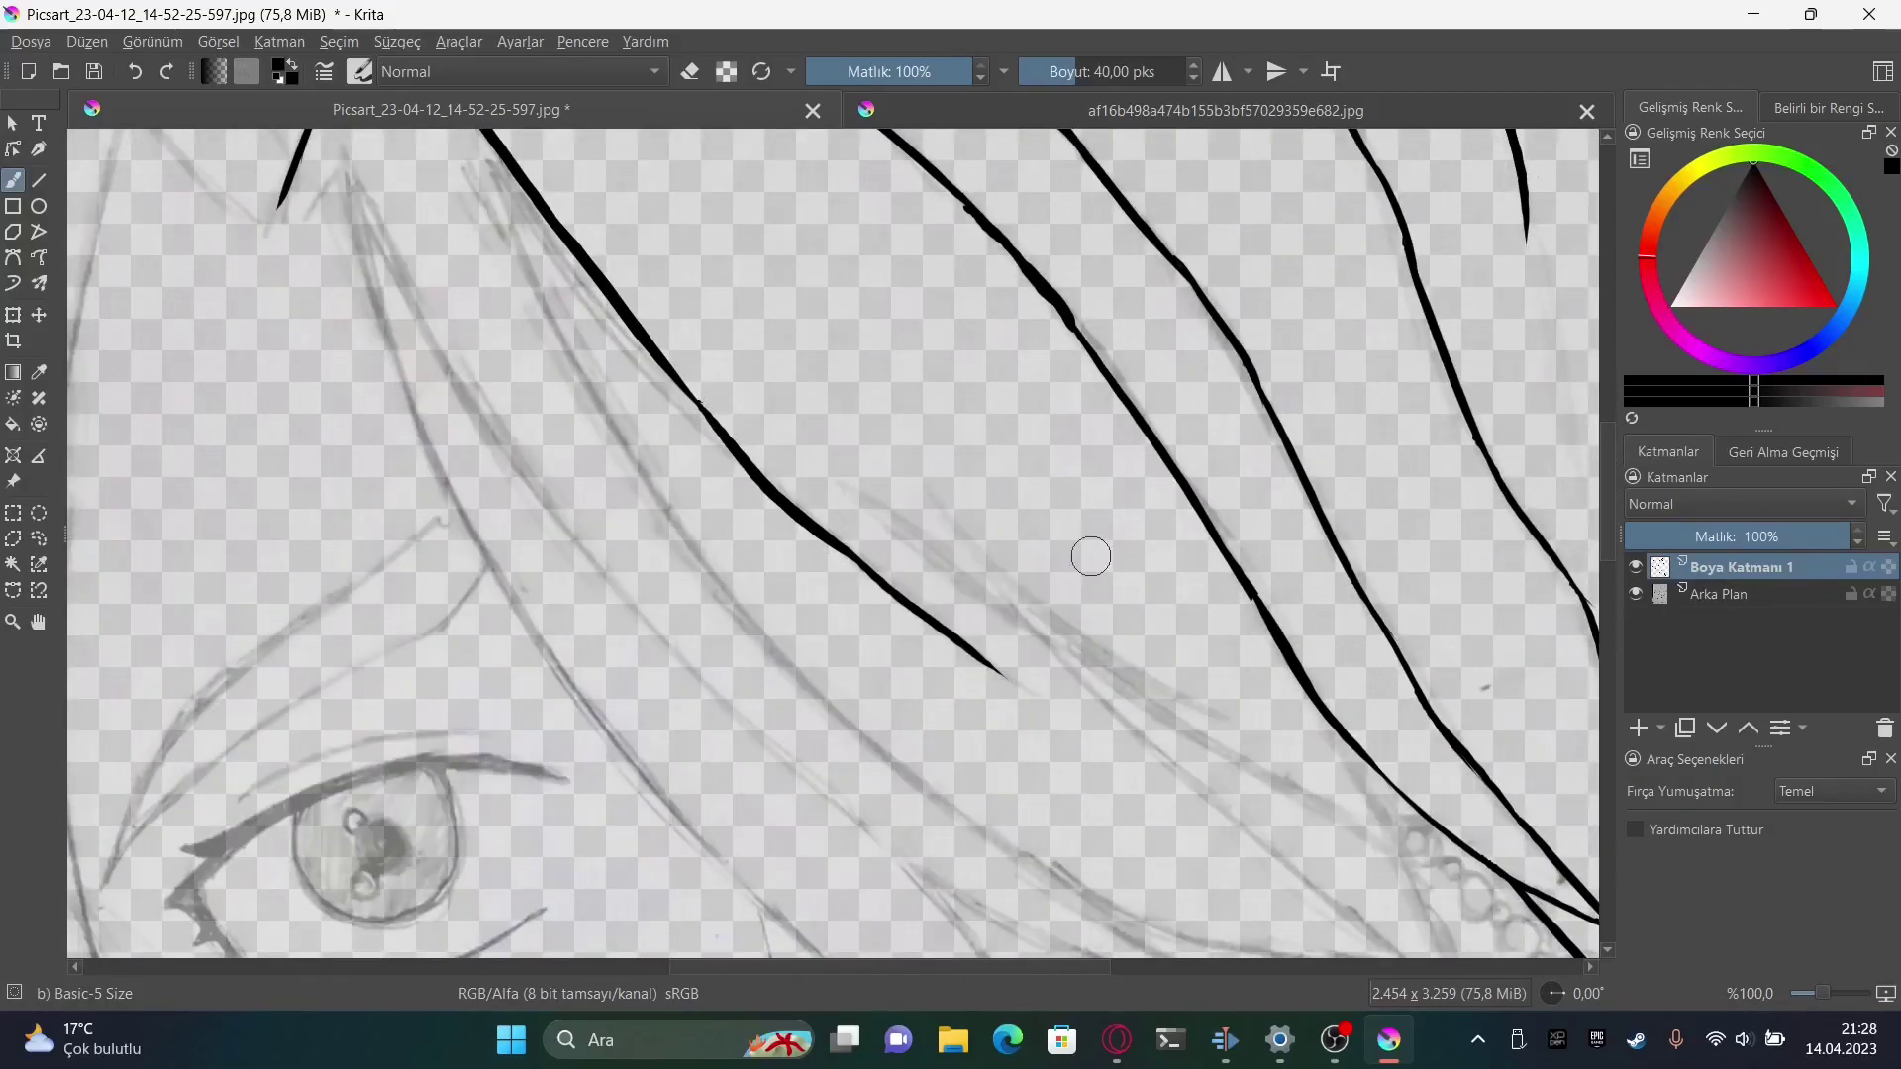
pyautogui.moveTo(873, 514)
pyautogui.mouseDown()
pyautogui.moveTo(1129, 707)
pyautogui.moveTo(1406, 869)
pyautogui.mouseUp()
pyautogui.moveTo(1327, 710); pyautogui.dragTo(1411, 874)
pyautogui.press('e')
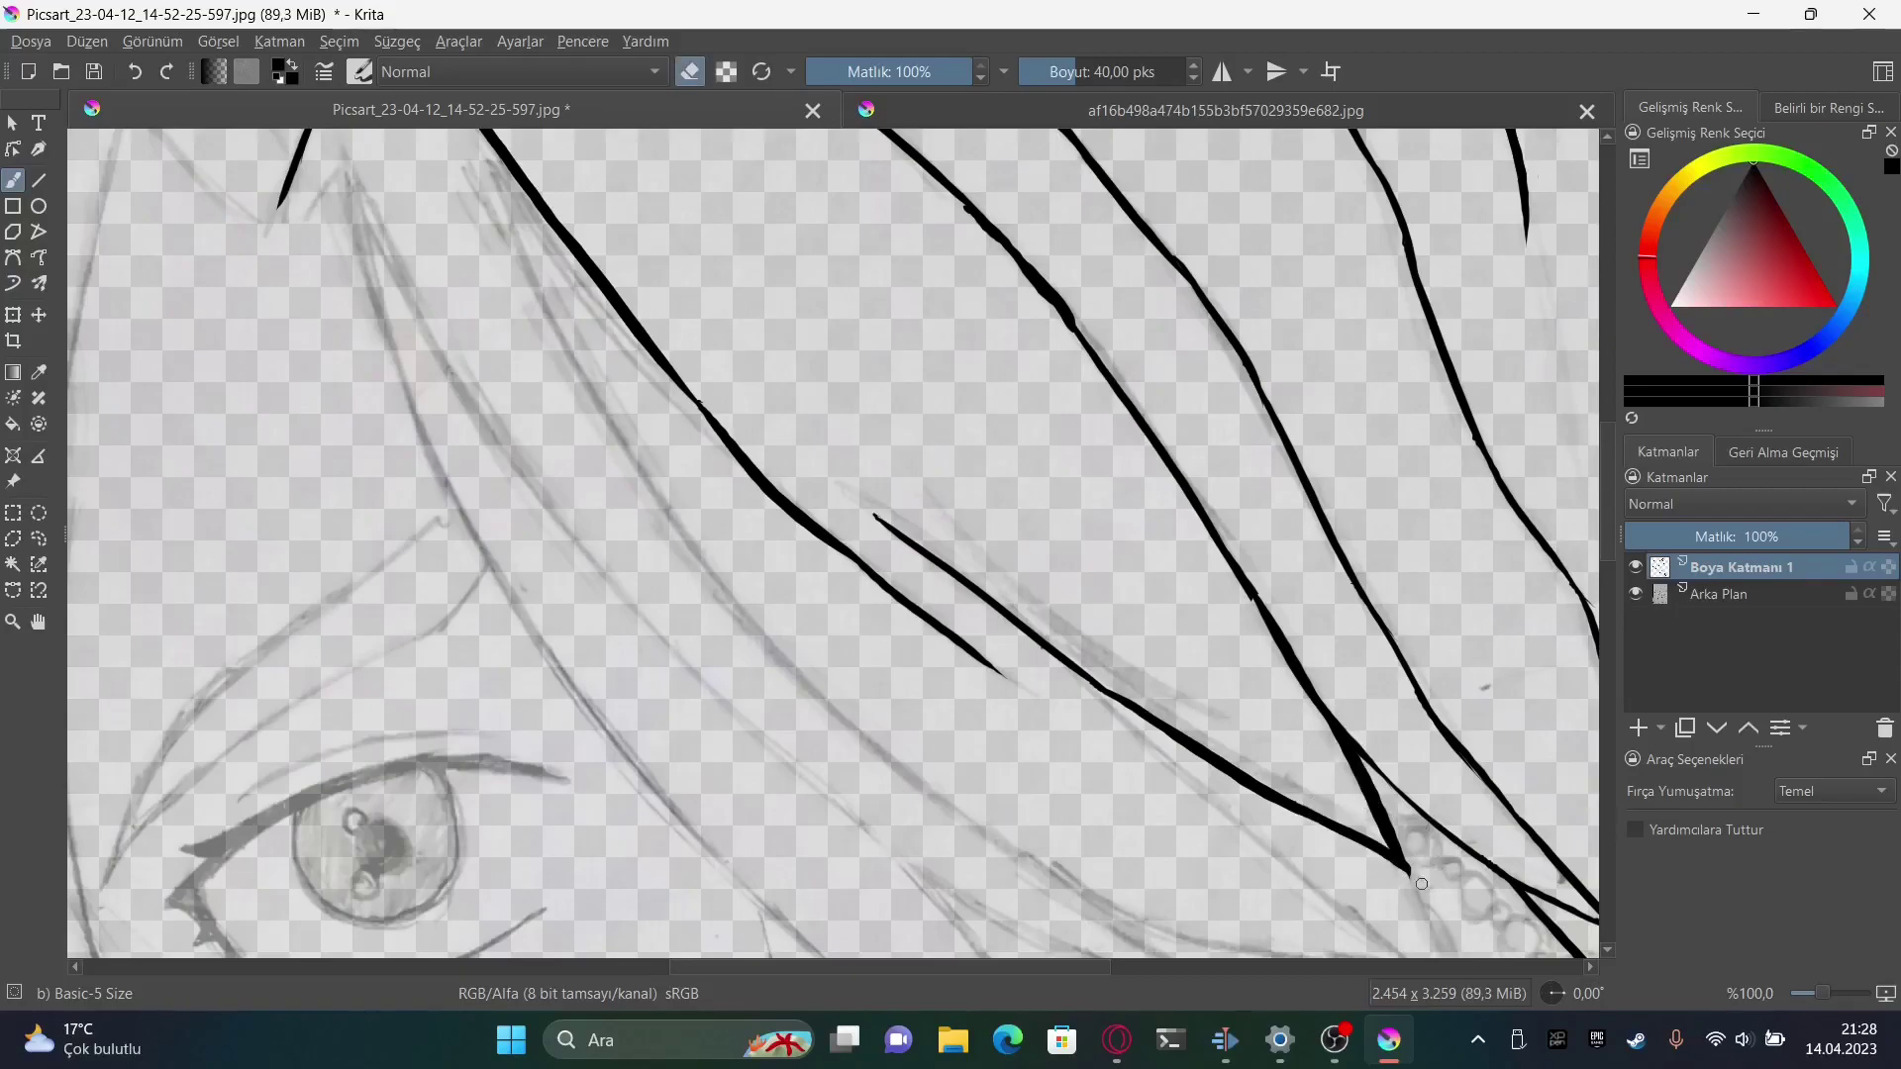
pyautogui.press('e')
pyautogui.scroll(-3, 1499, 498)
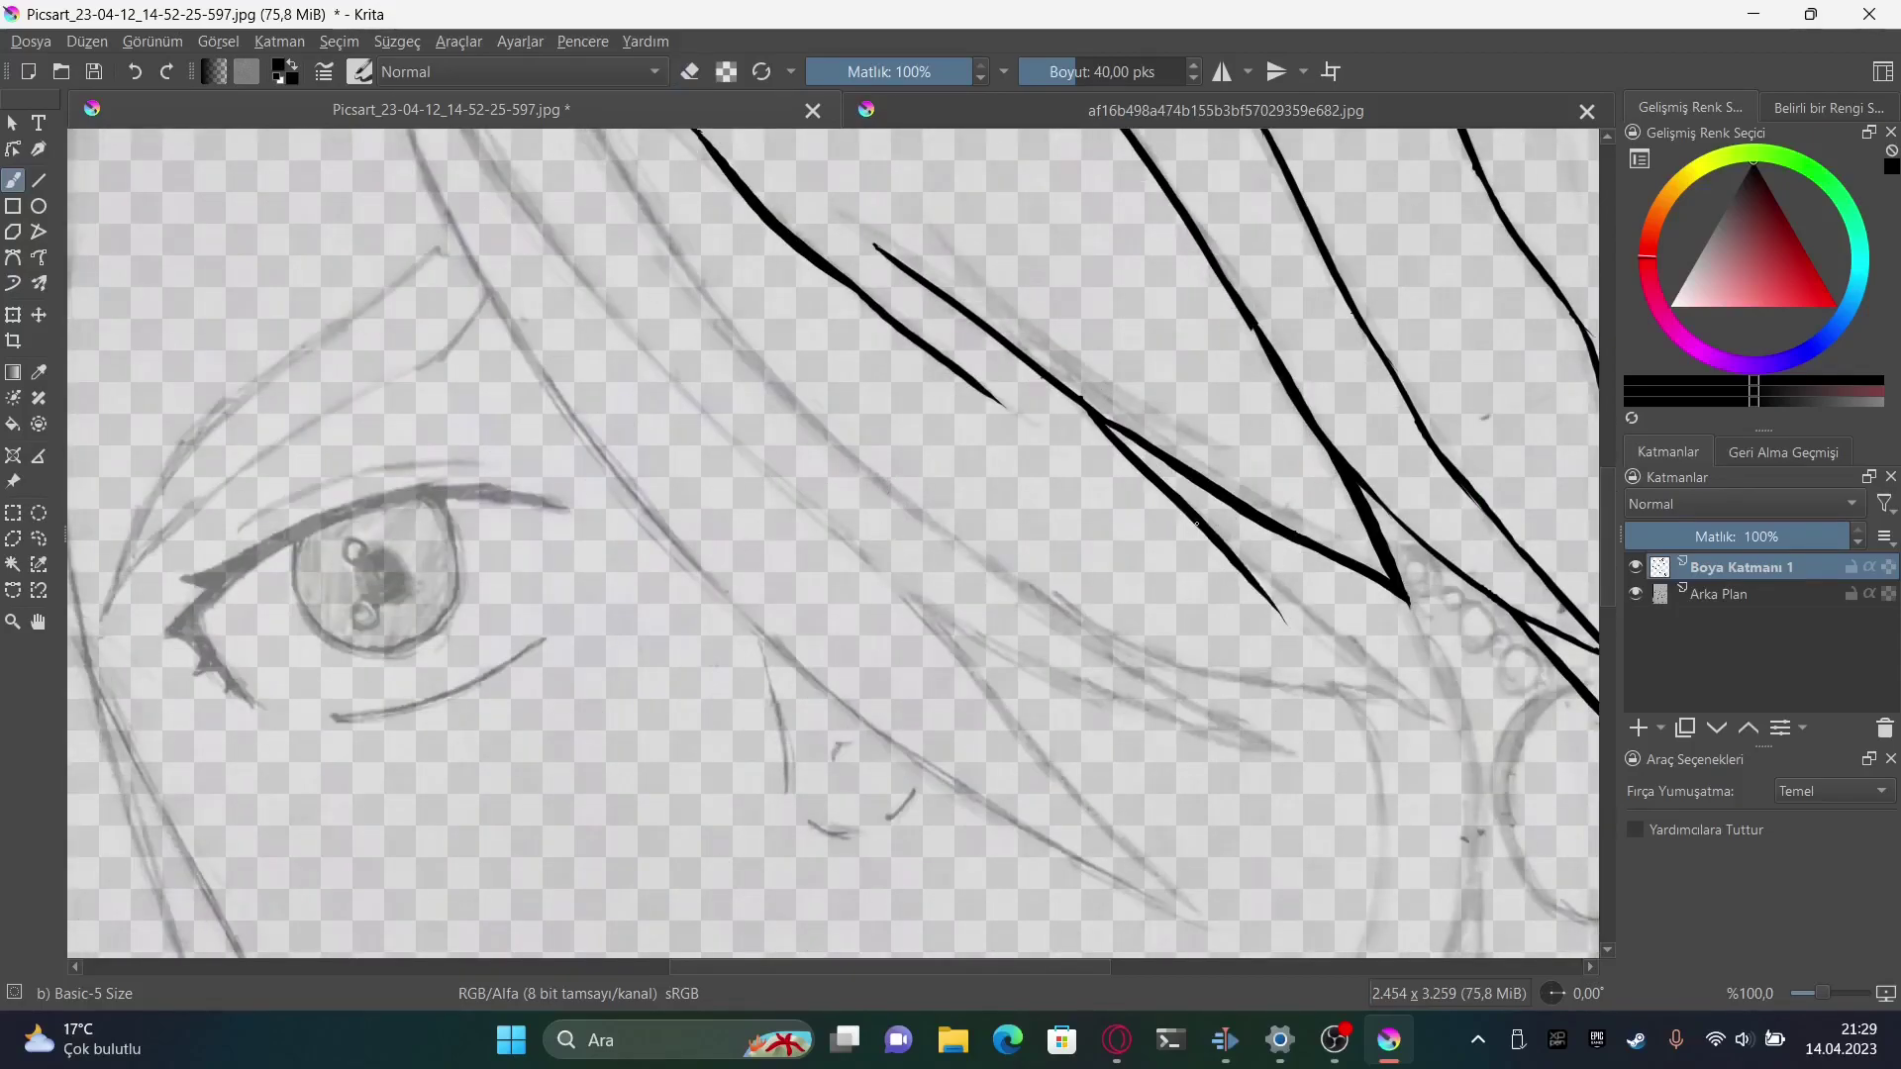
pyautogui.moveTo(1079, 401); pyautogui.dragTo(1430, 723)
pyautogui.moveTo(888, 485)
pyautogui.mouseDown()
pyautogui.moveTo(1270, 684)
pyautogui.moveTo(1379, 867)
pyautogui.mouseUp()
pyautogui.moveTo(1417, 616); pyautogui.dragTo(1464, 846)
pyautogui.scroll(-5, 1243, 312)
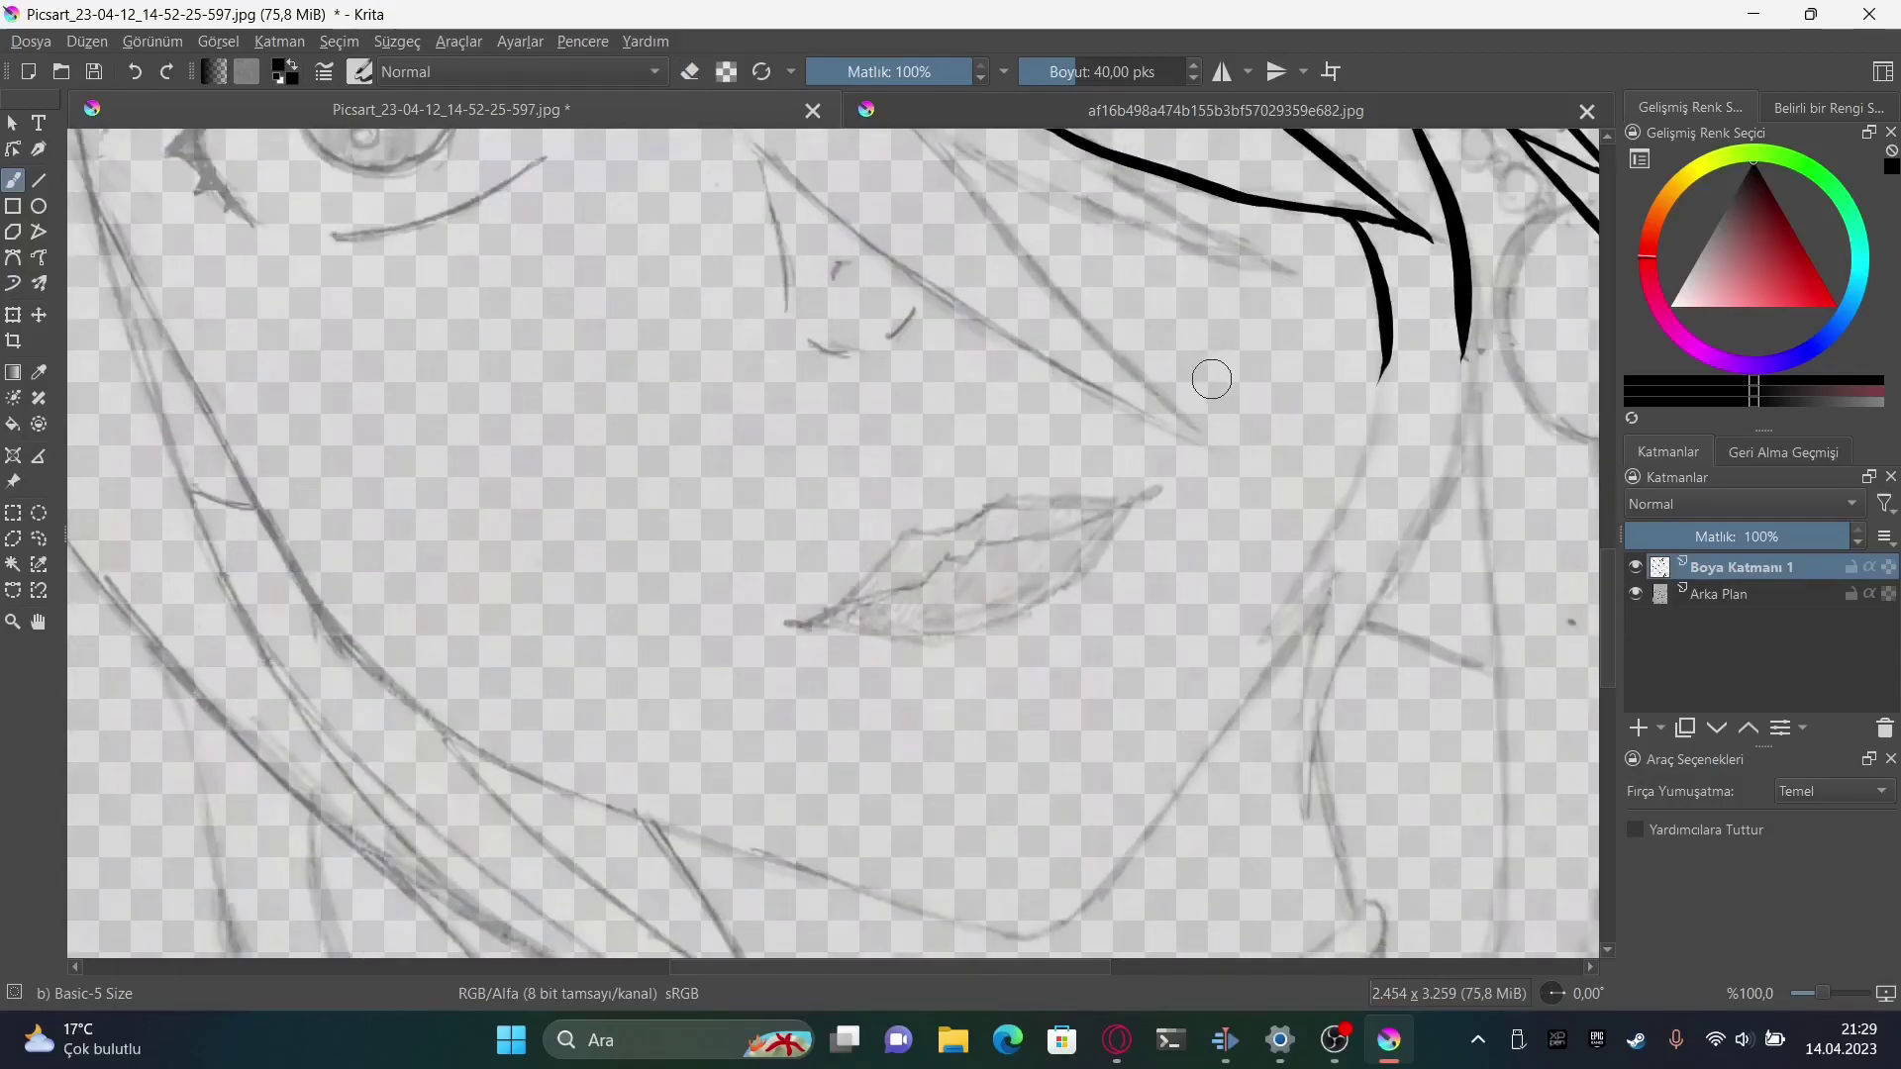
pyautogui.hotkey('ctrl', 'z')
# Ink the strands beside the cheek, ending in a pointed tip
pyautogui.moveTo(1292, 584); pyautogui.dragTo(1388, 352)
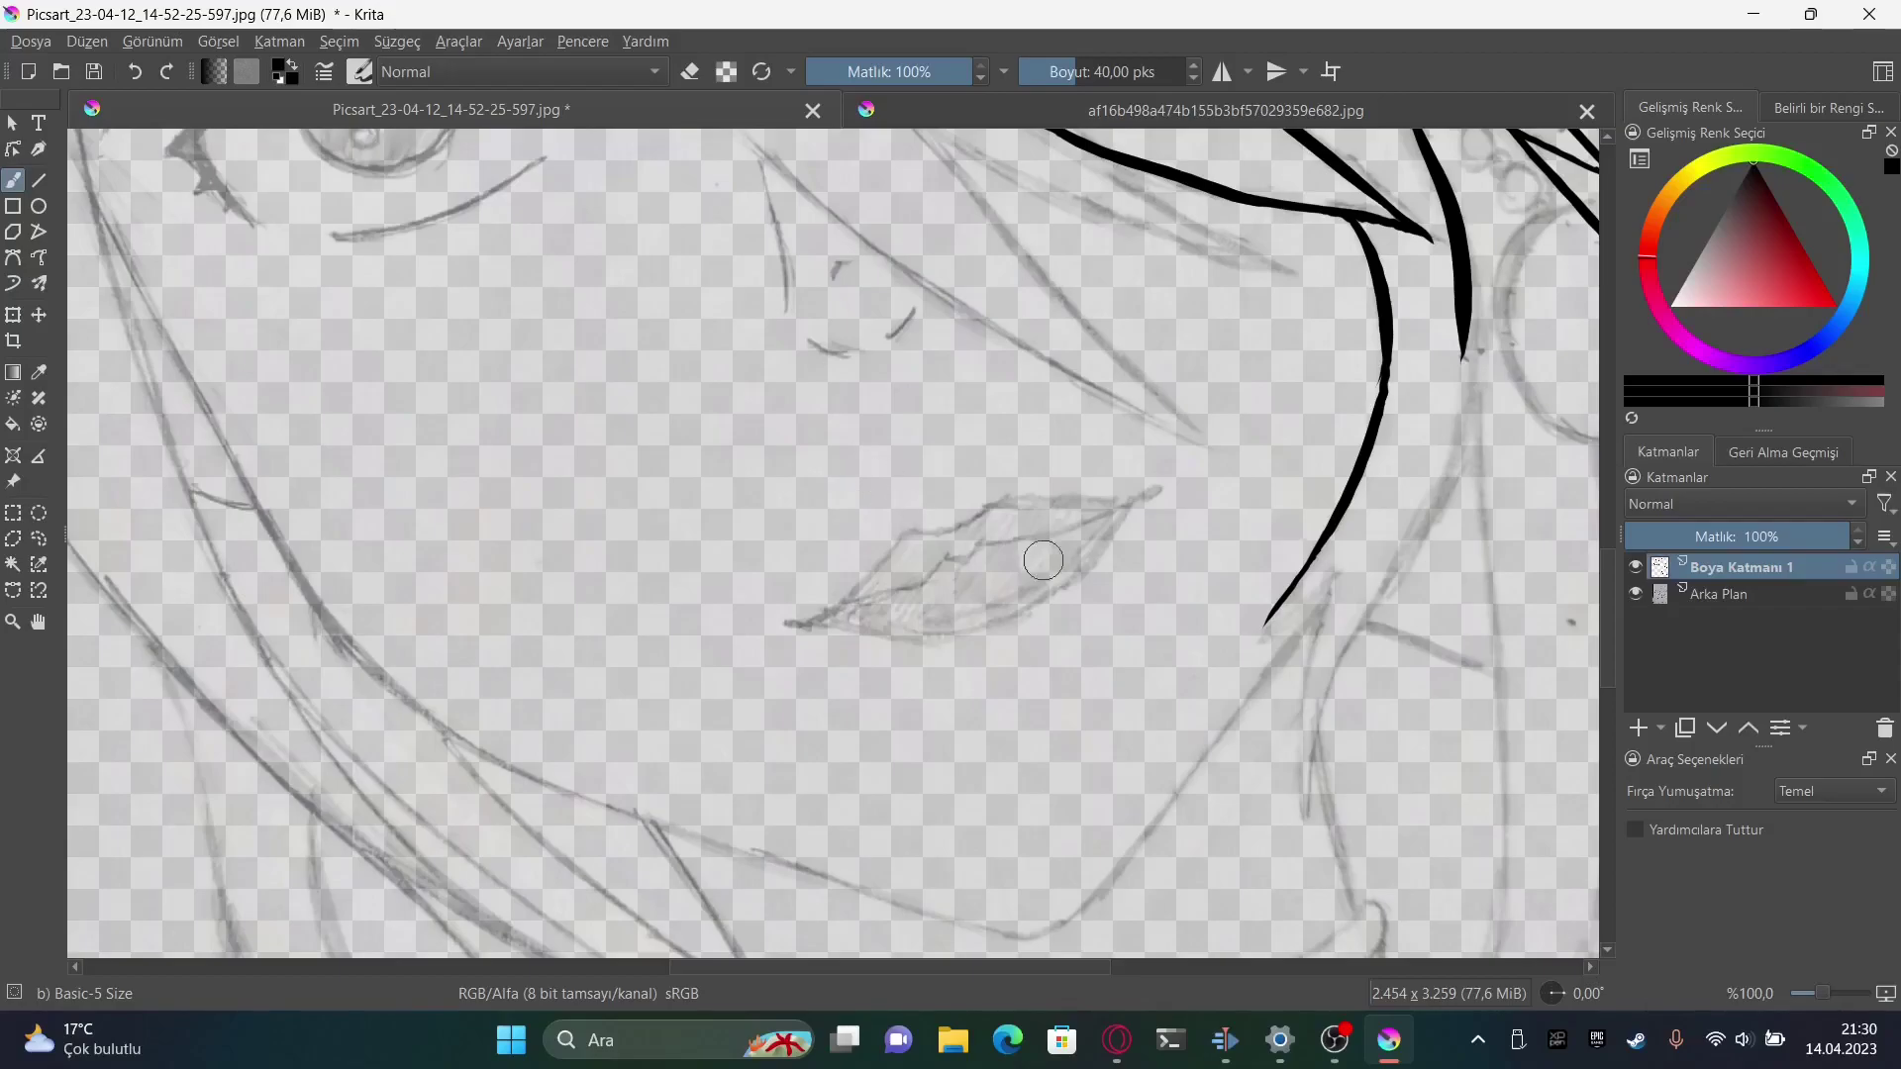
pyautogui.moveTo(1337, 582)
pyautogui.mouseDown()
pyautogui.moveTo(1297, 797)
pyautogui.moveTo(1472, 315)
pyautogui.mouseUp()
pyautogui.moveTo(1409, 560); pyautogui.dragTo(1302, 806)
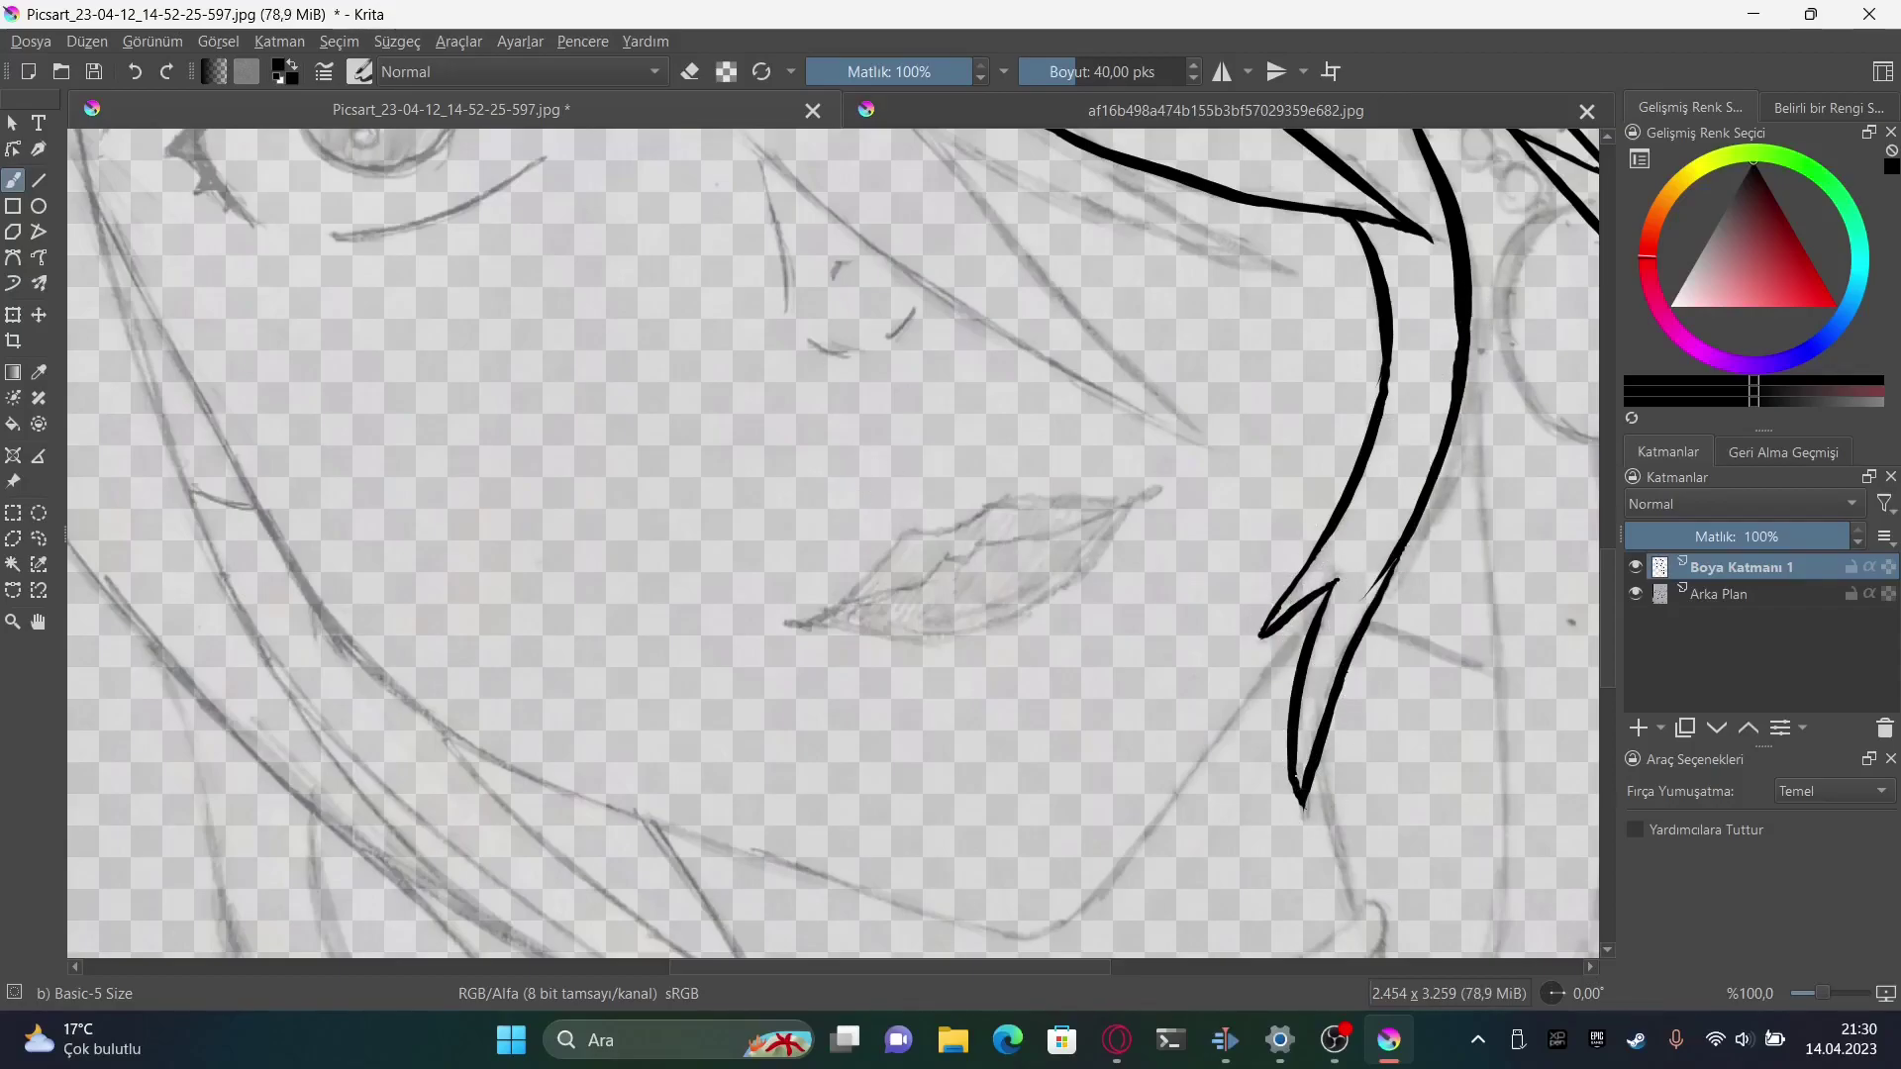
pyautogui.scroll(3, 1385, 546)
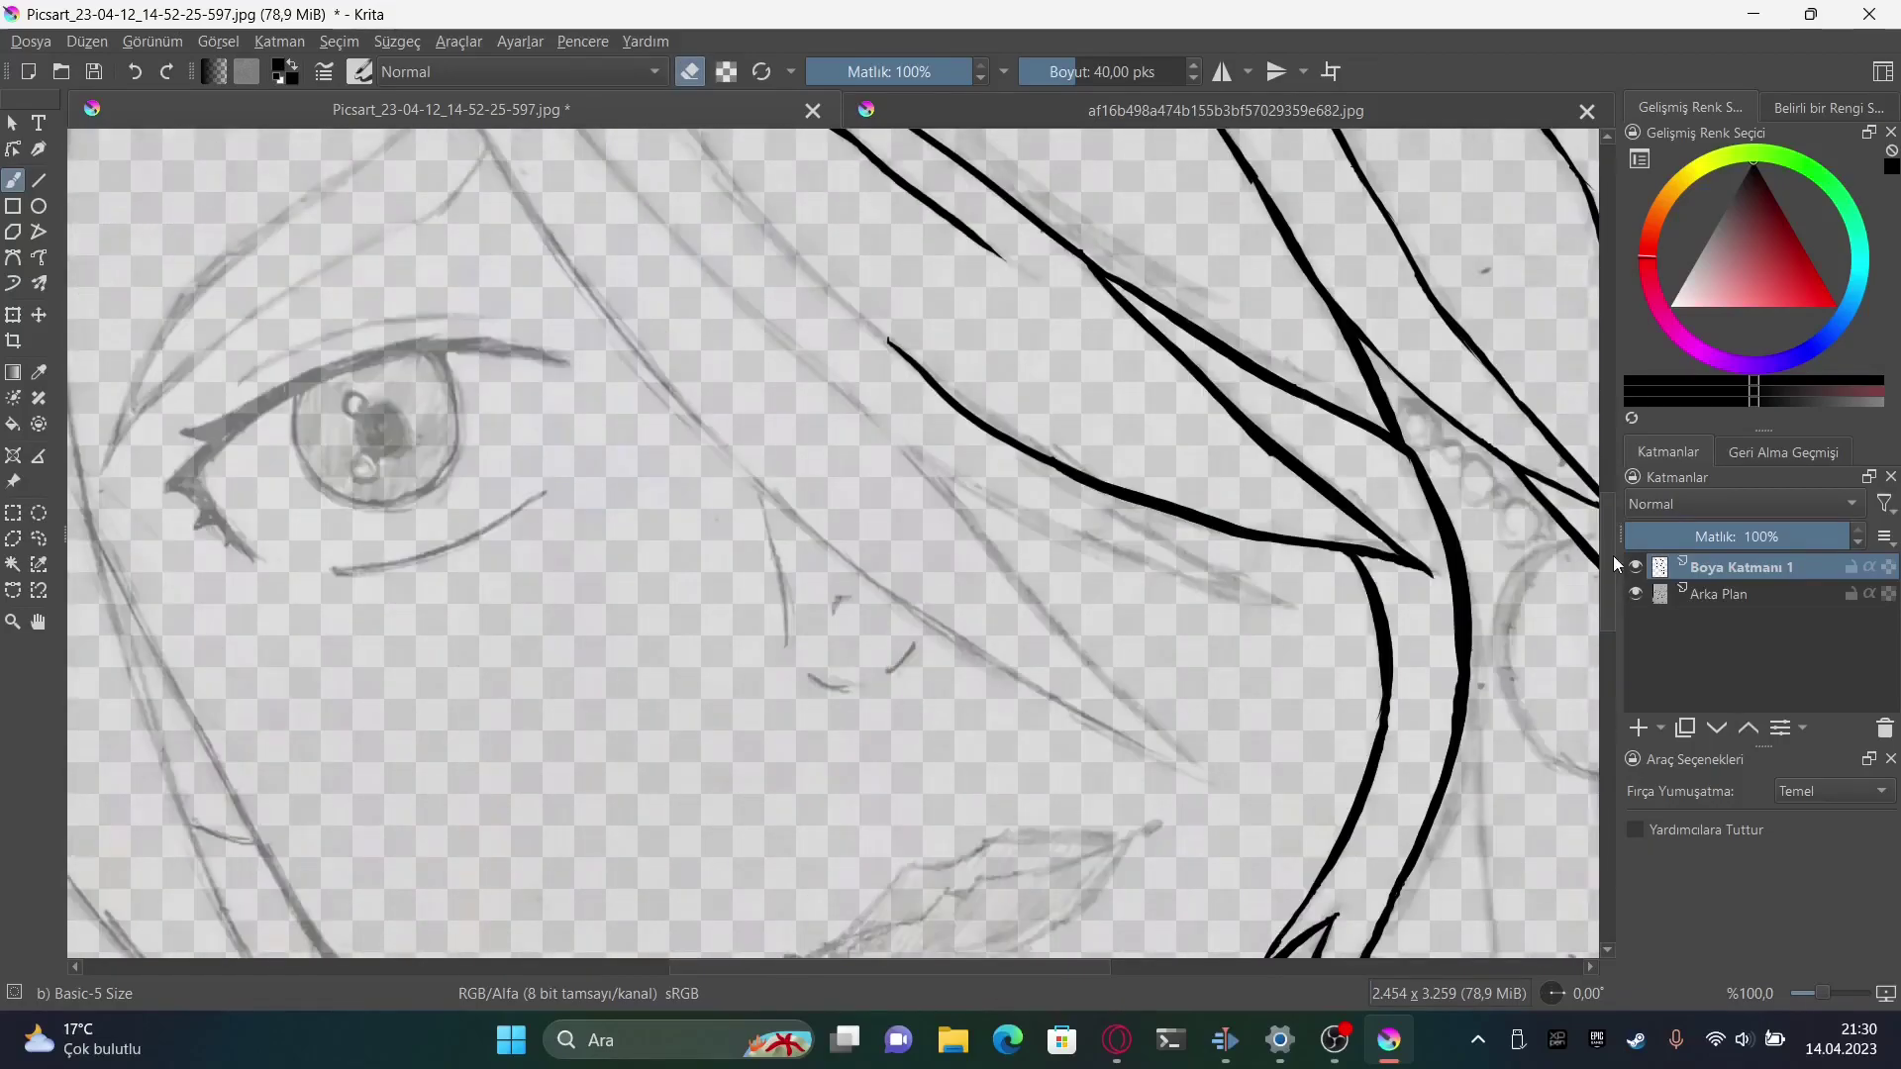
pyautogui.hscroll(5, 919, 414)
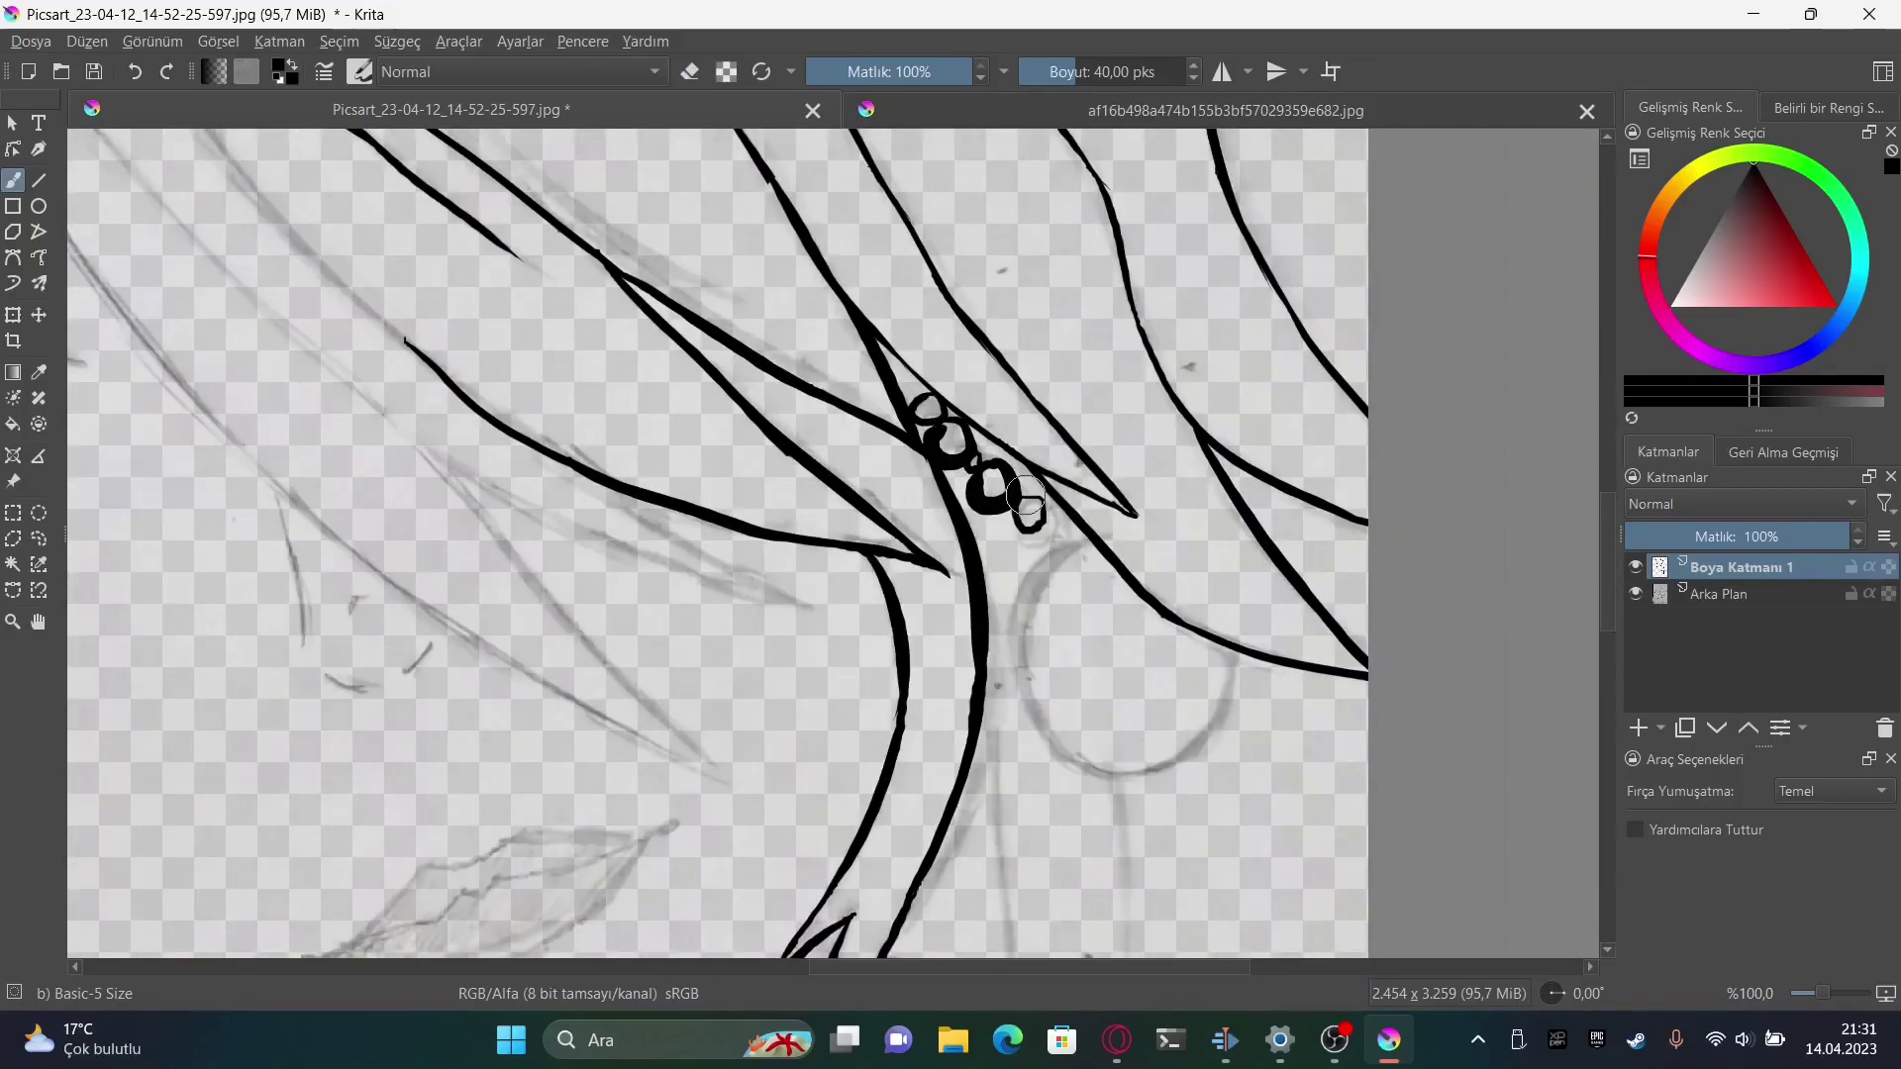
# Ink the beaded earring and two long hair strands hanging down to pointed tips, then open the Brush Editor
pyautogui.moveTo(971, 452)
pyautogui.mouseDown()
pyautogui.moveTo(1029, 517)
pyautogui.moveTo(1242, 654)
pyautogui.mouseUp()
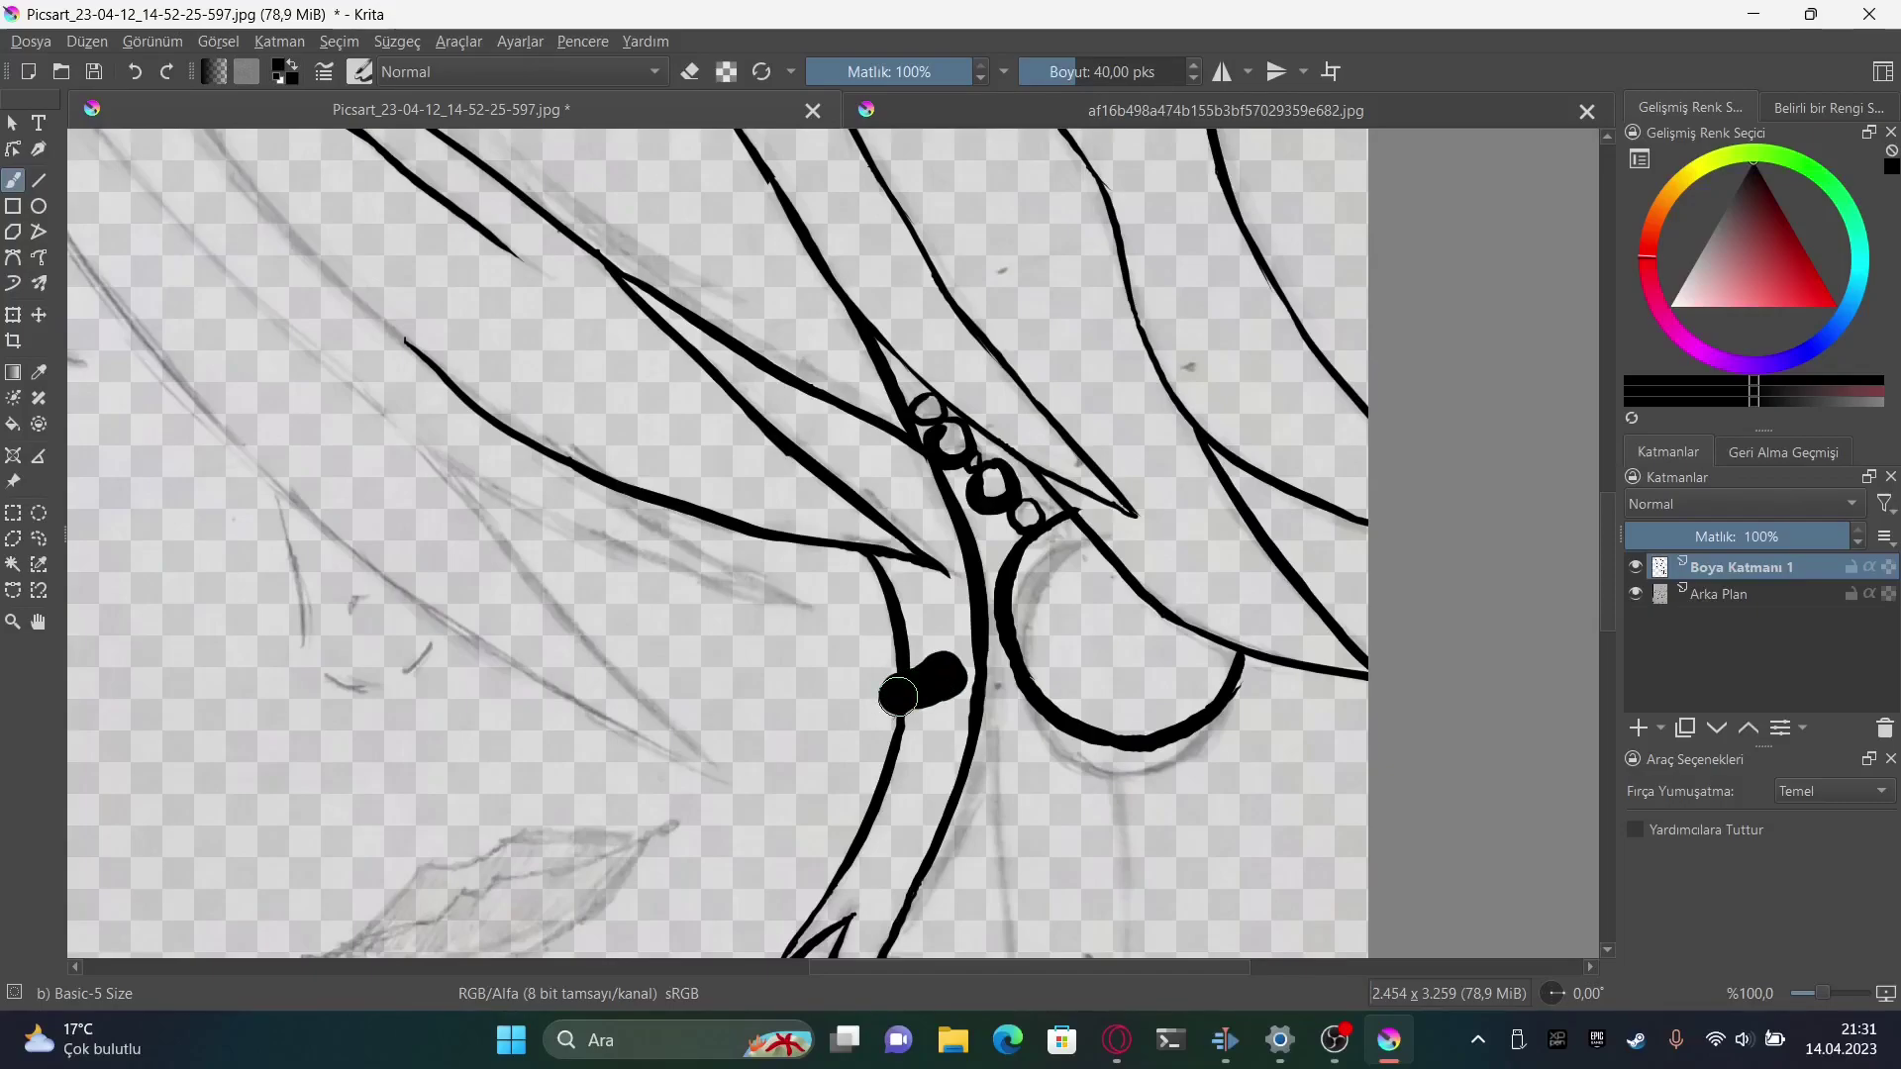
pyautogui.hotkey('ctrl', 'z')
pyautogui.scroll(-5, 901, 703)
pyautogui.moveTo(985, 213); pyautogui.dragTo(1010, 560)
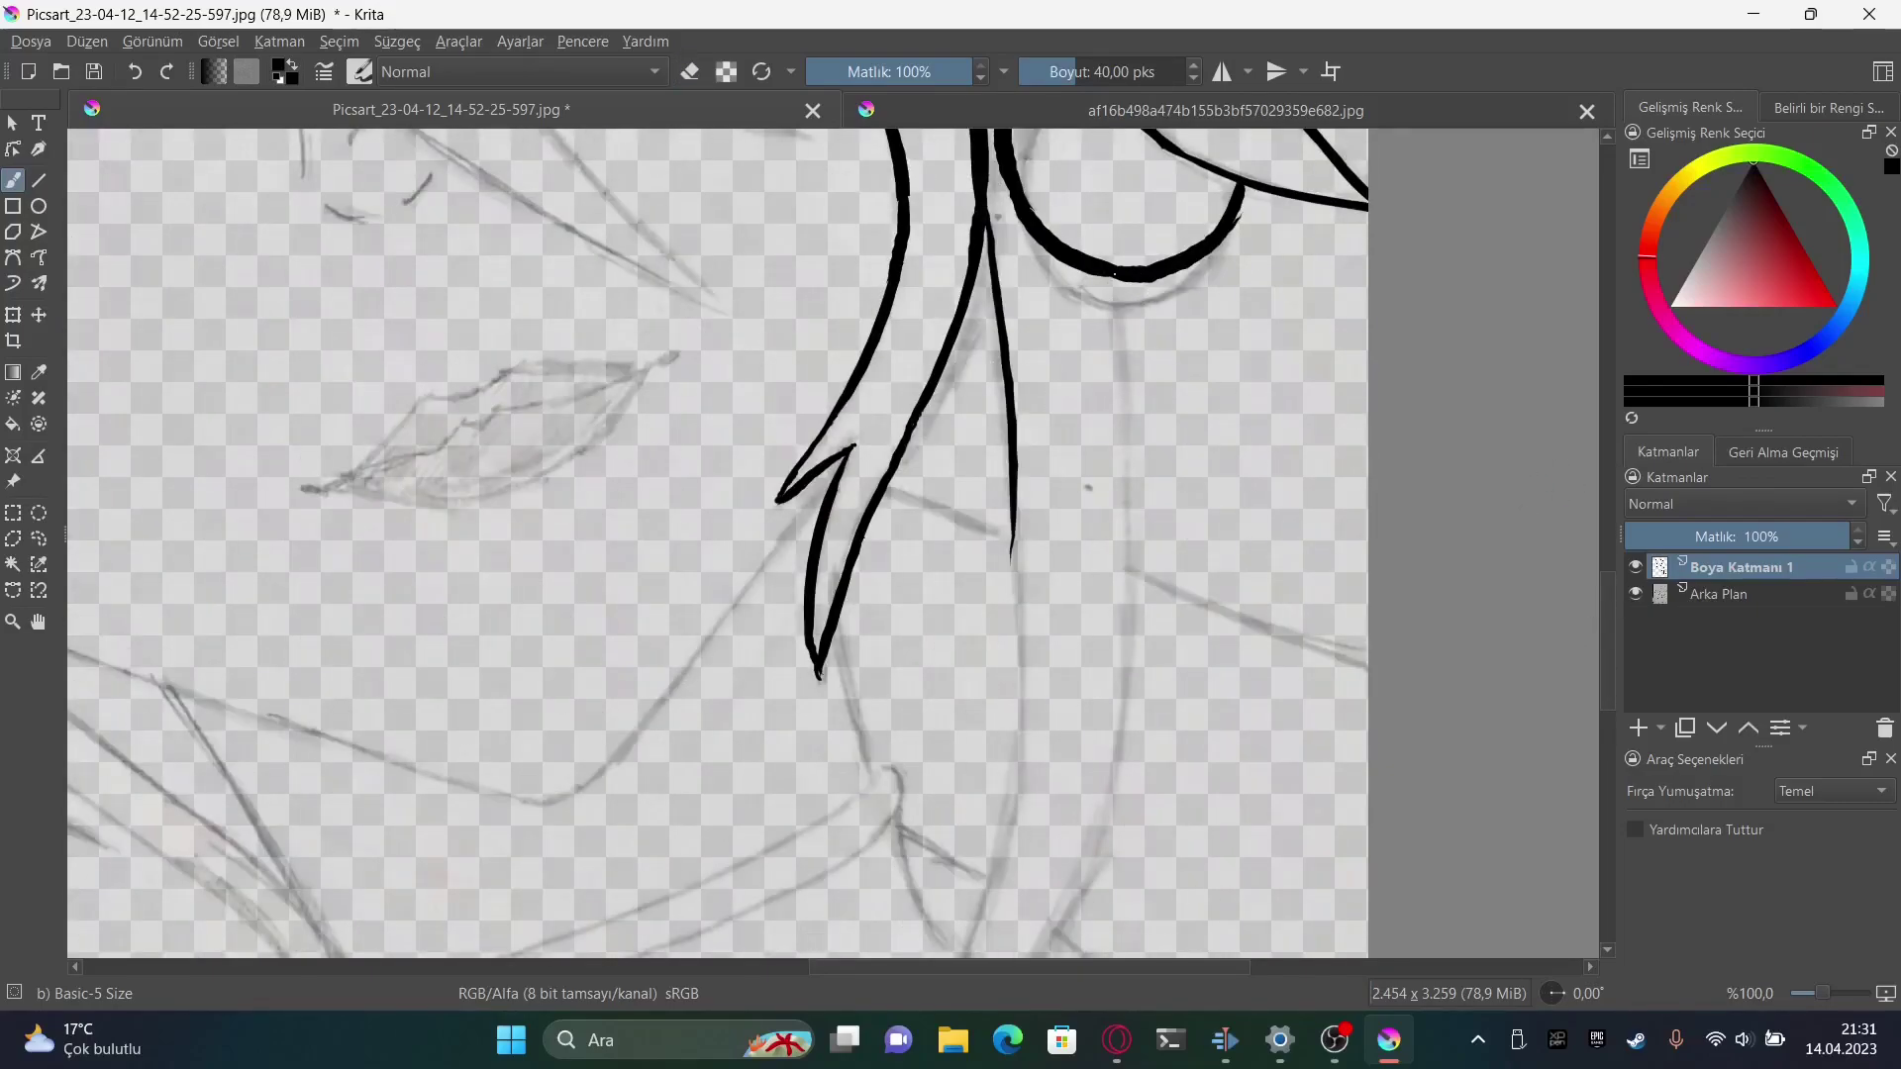
pyautogui.moveTo(1119, 282); pyautogui.dragTo(1128, 618)
pyautogui.moveTo(1141, 509); pyautogui.dragTo(1108, 827)
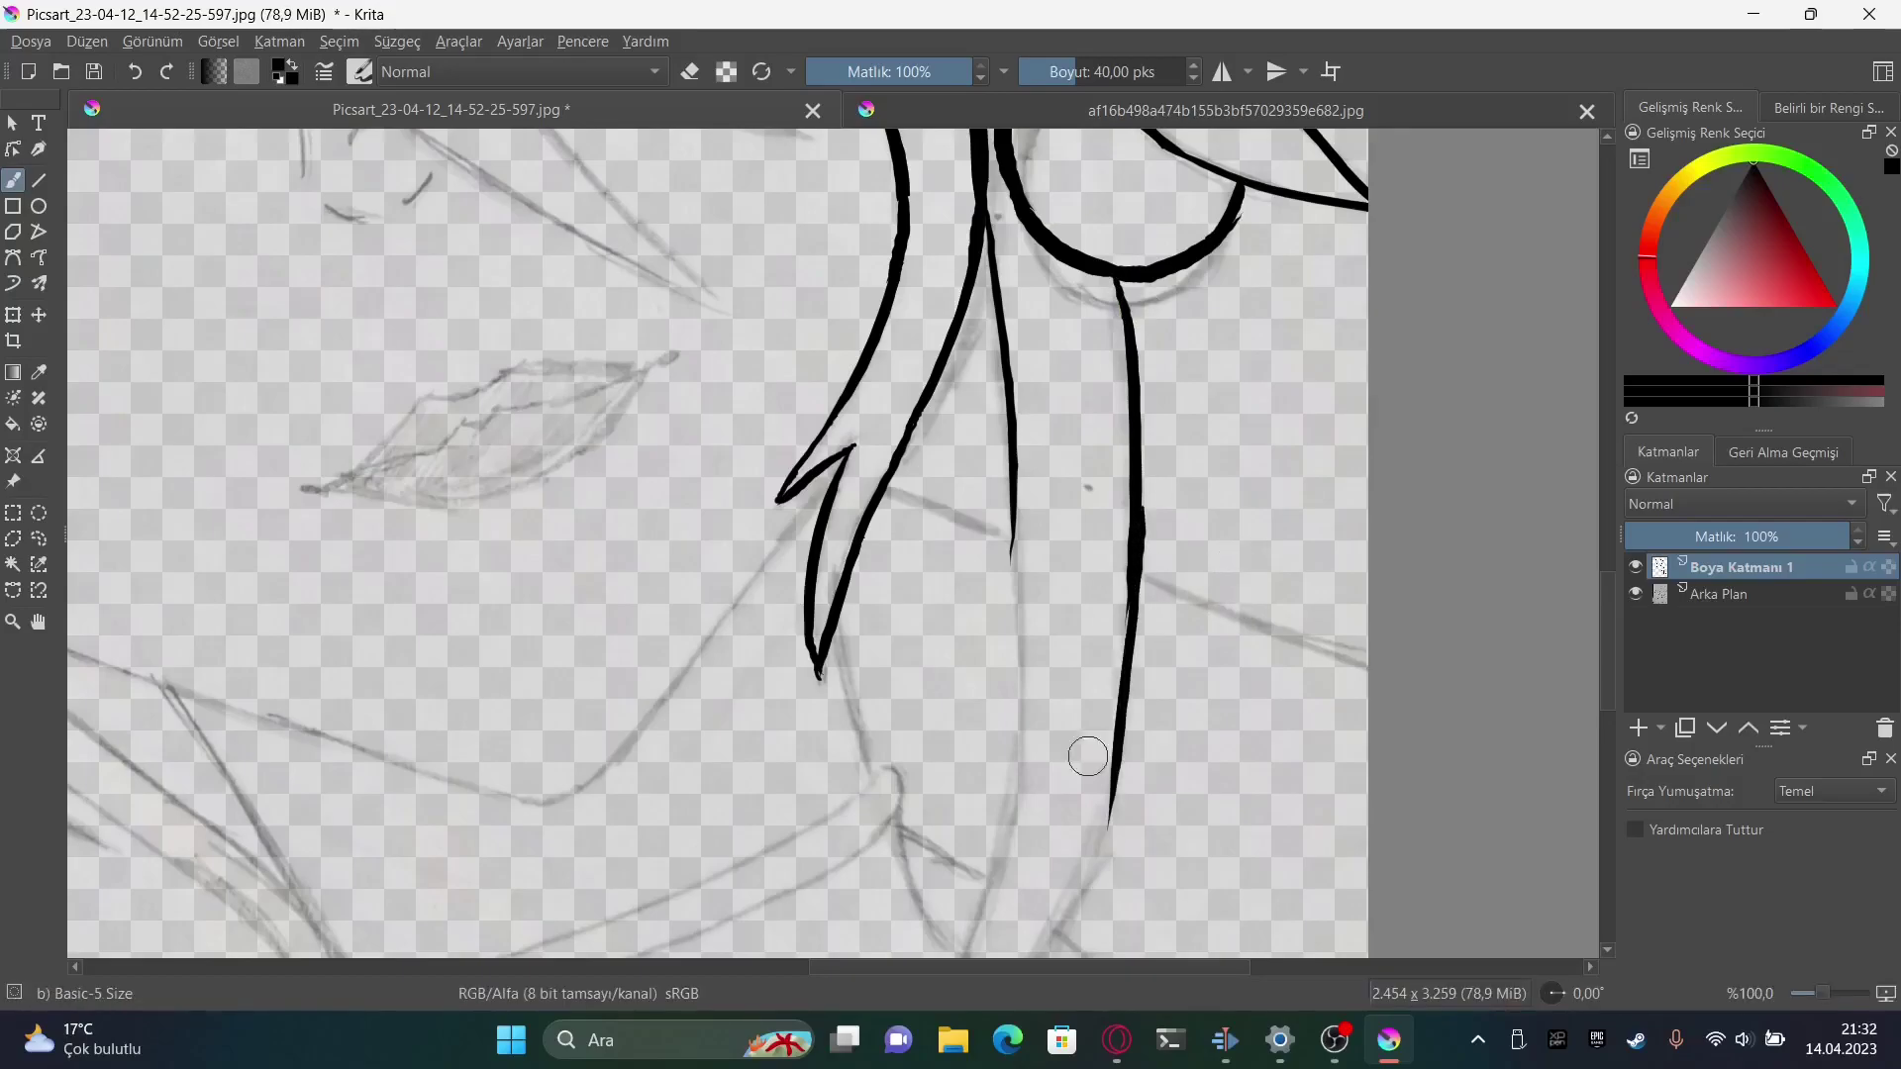
pyautogui.moveTo(1012, 539); pyautogui.dragTo(1000, 827)
pyautogui.scroll(-3, 1019, 363)
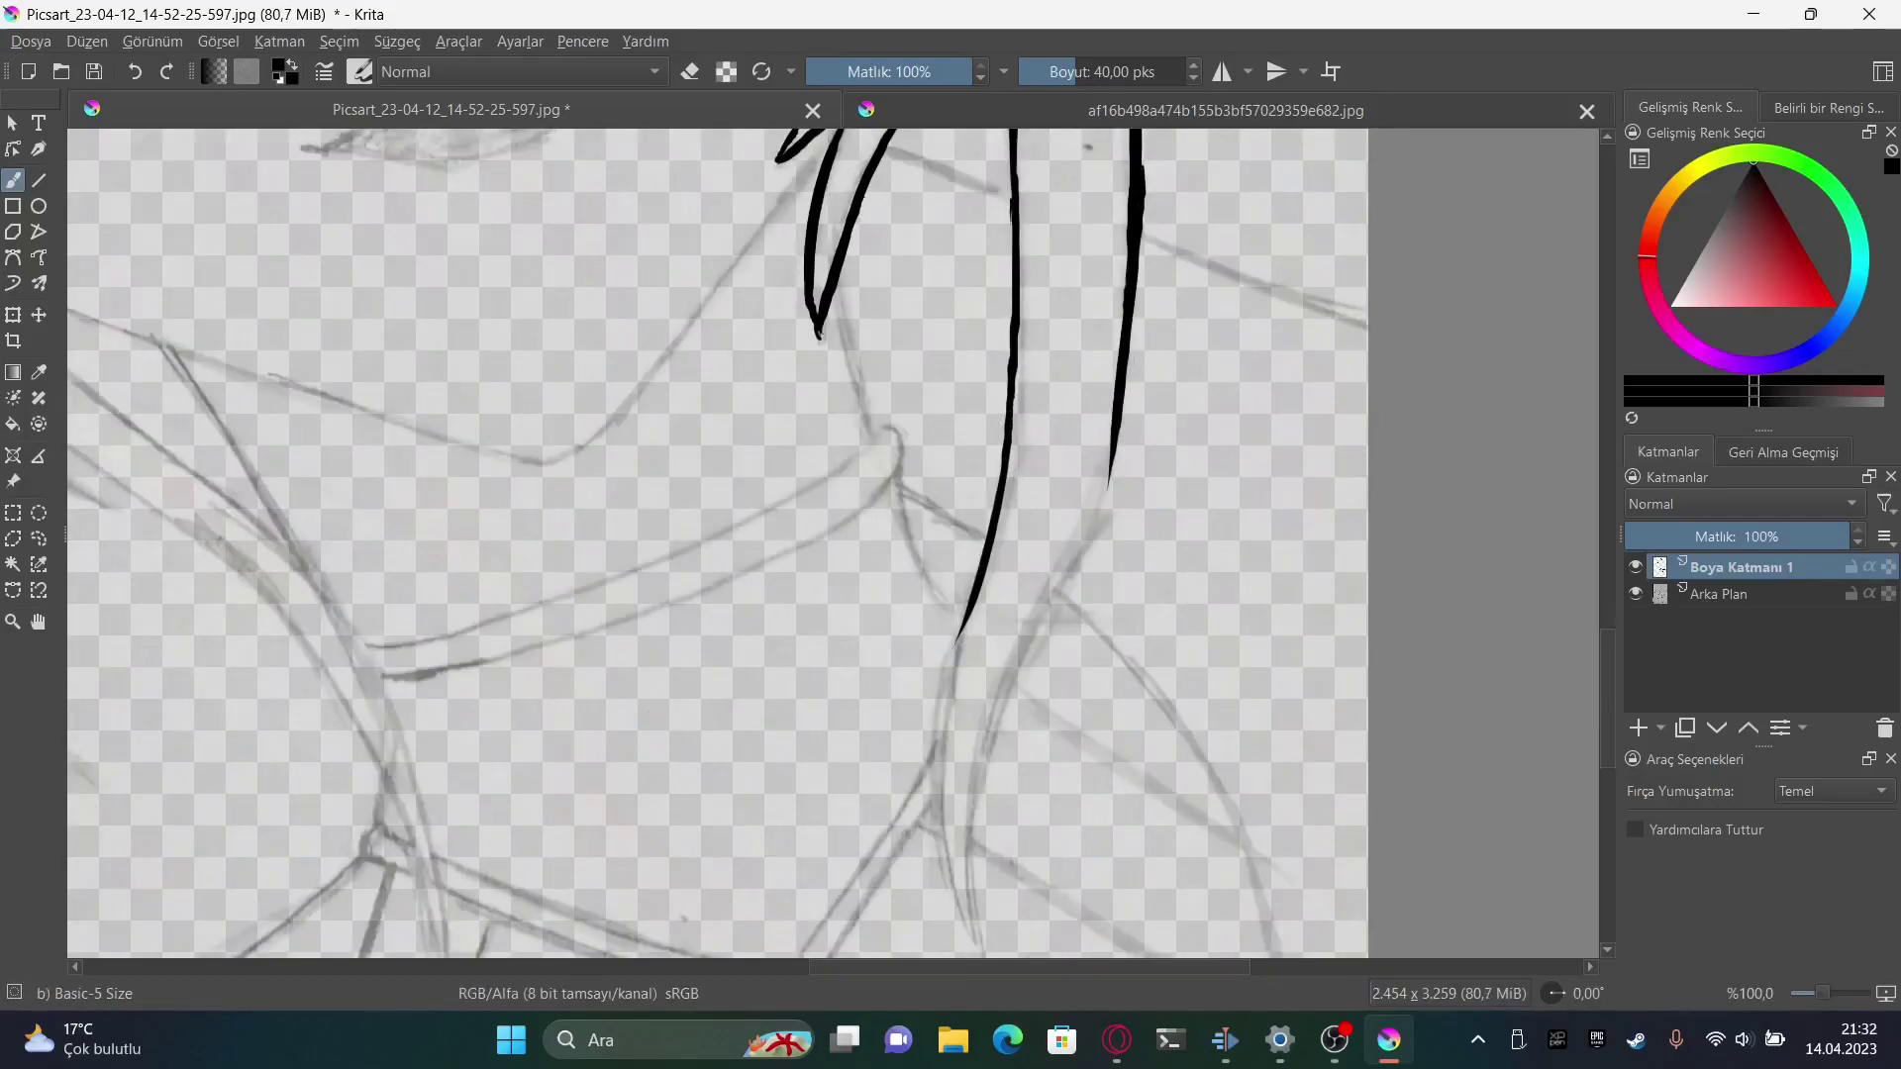
pyautogui.moveTo(965, 618); pyautogui.dragTo(936, 873)
pyautogui.moveTo(1109, 485); pyautogui.dragTo(972, 899)
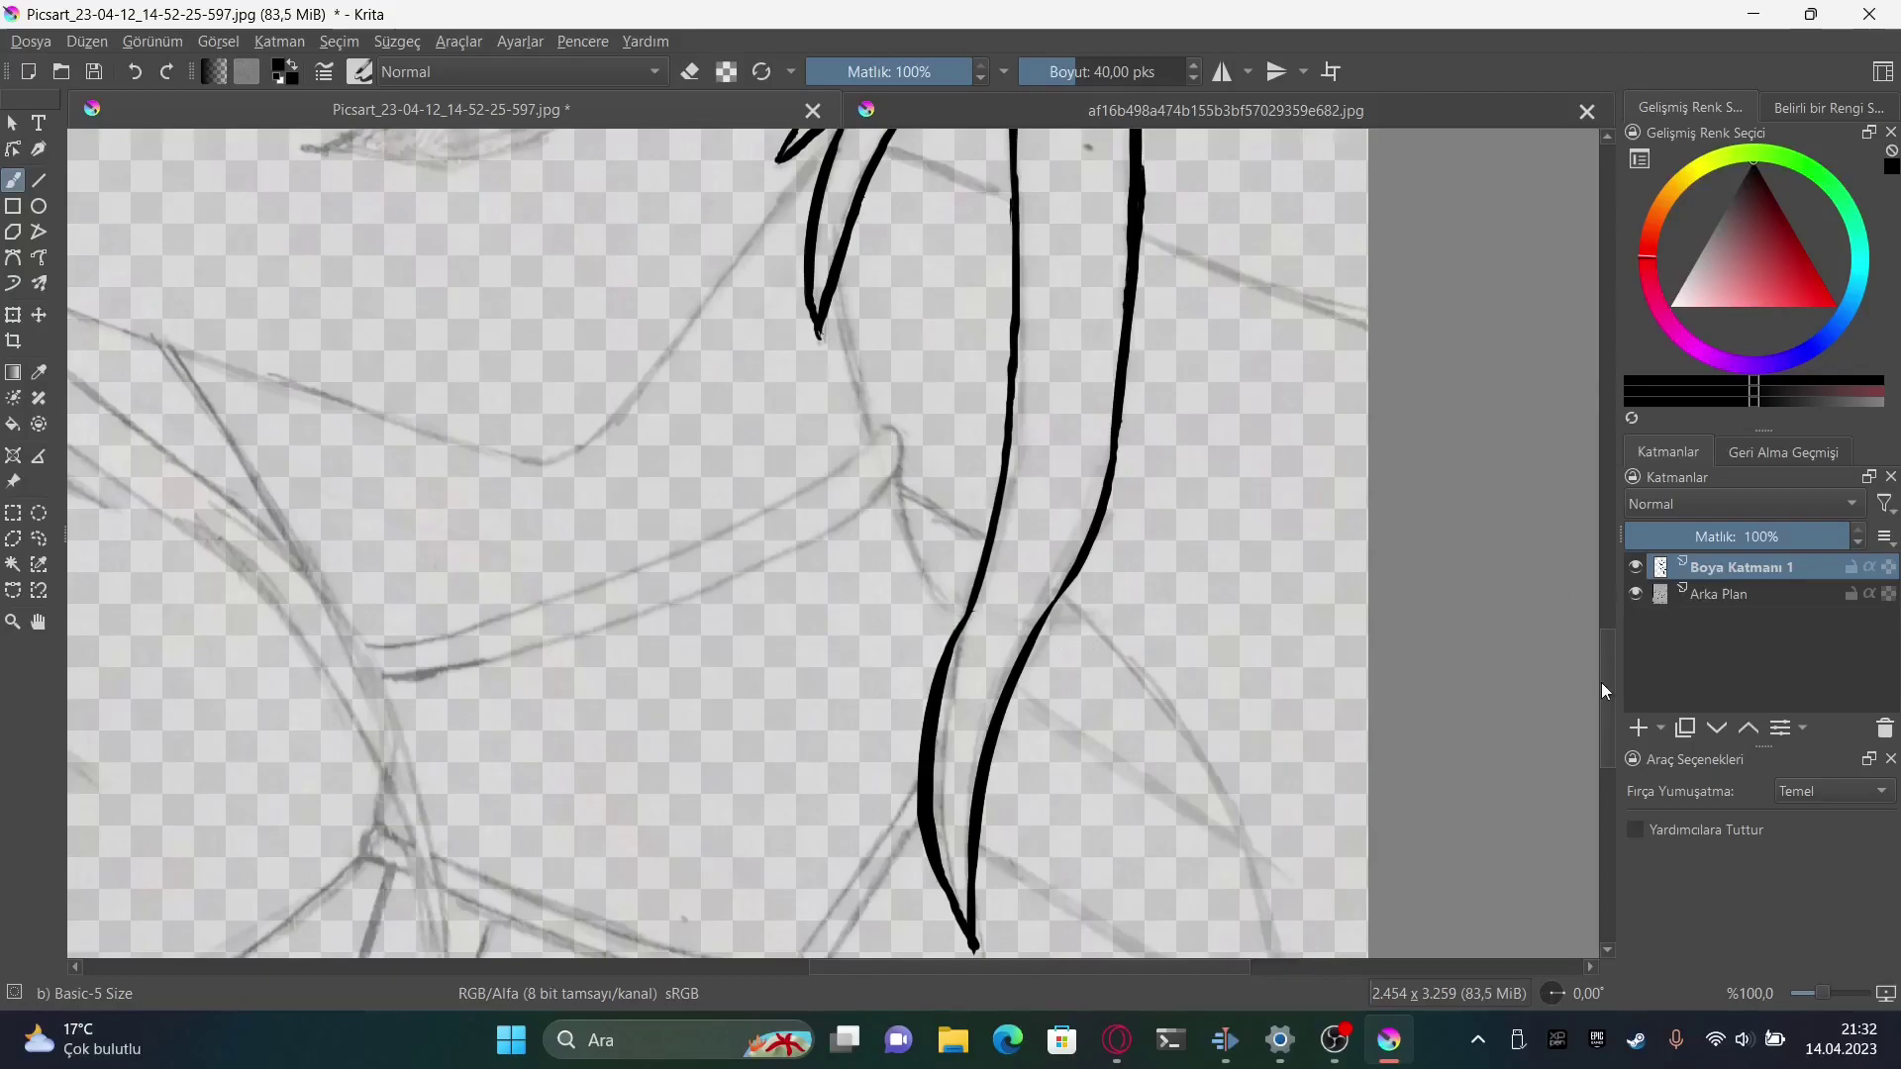
pyautogui.press('F5')
# Test the brush on the scratchpad and browse the predefined and text brush tips
pyautogui.moveTo(1482, 366); pyautogui.dragTo(1482, 651)
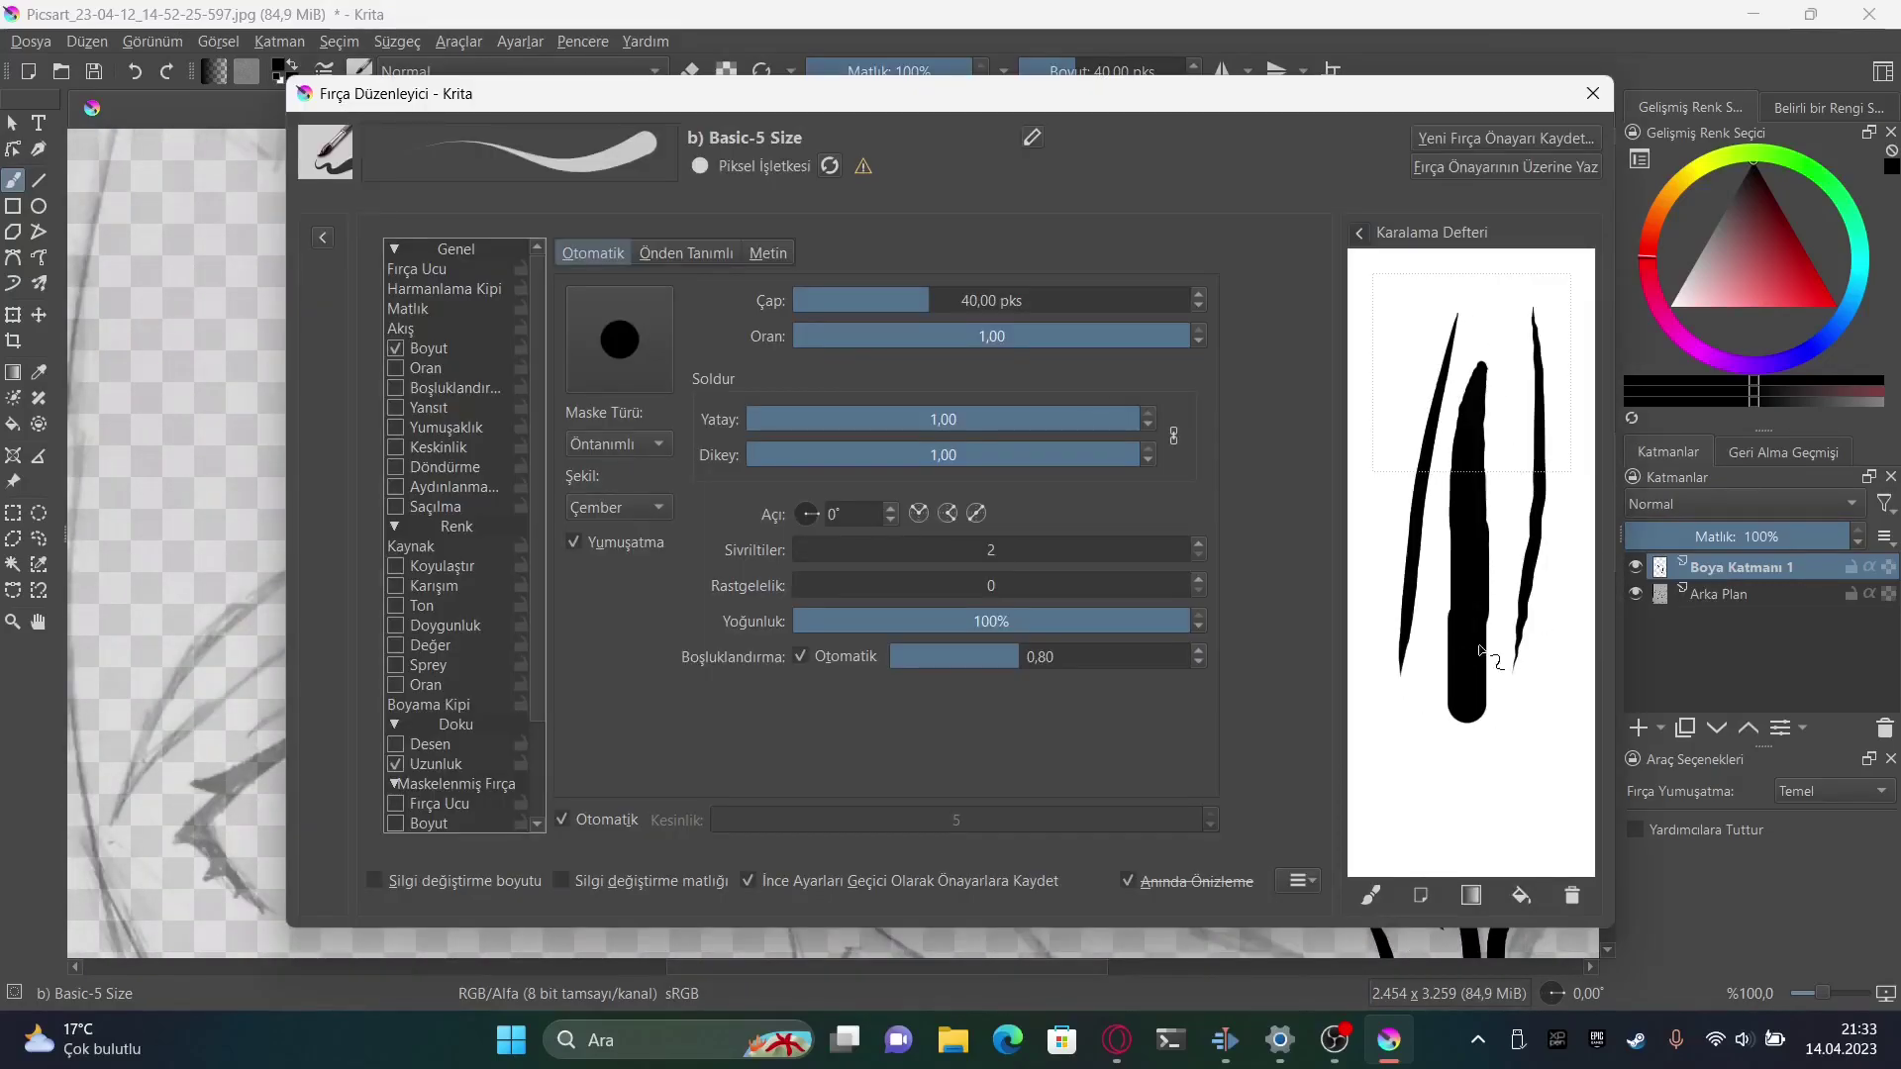
pyautogui.click(686, 253)
pyautogui.click(768, 253)
pyautogui.press('F5')
pyautogui.click(359, 71)
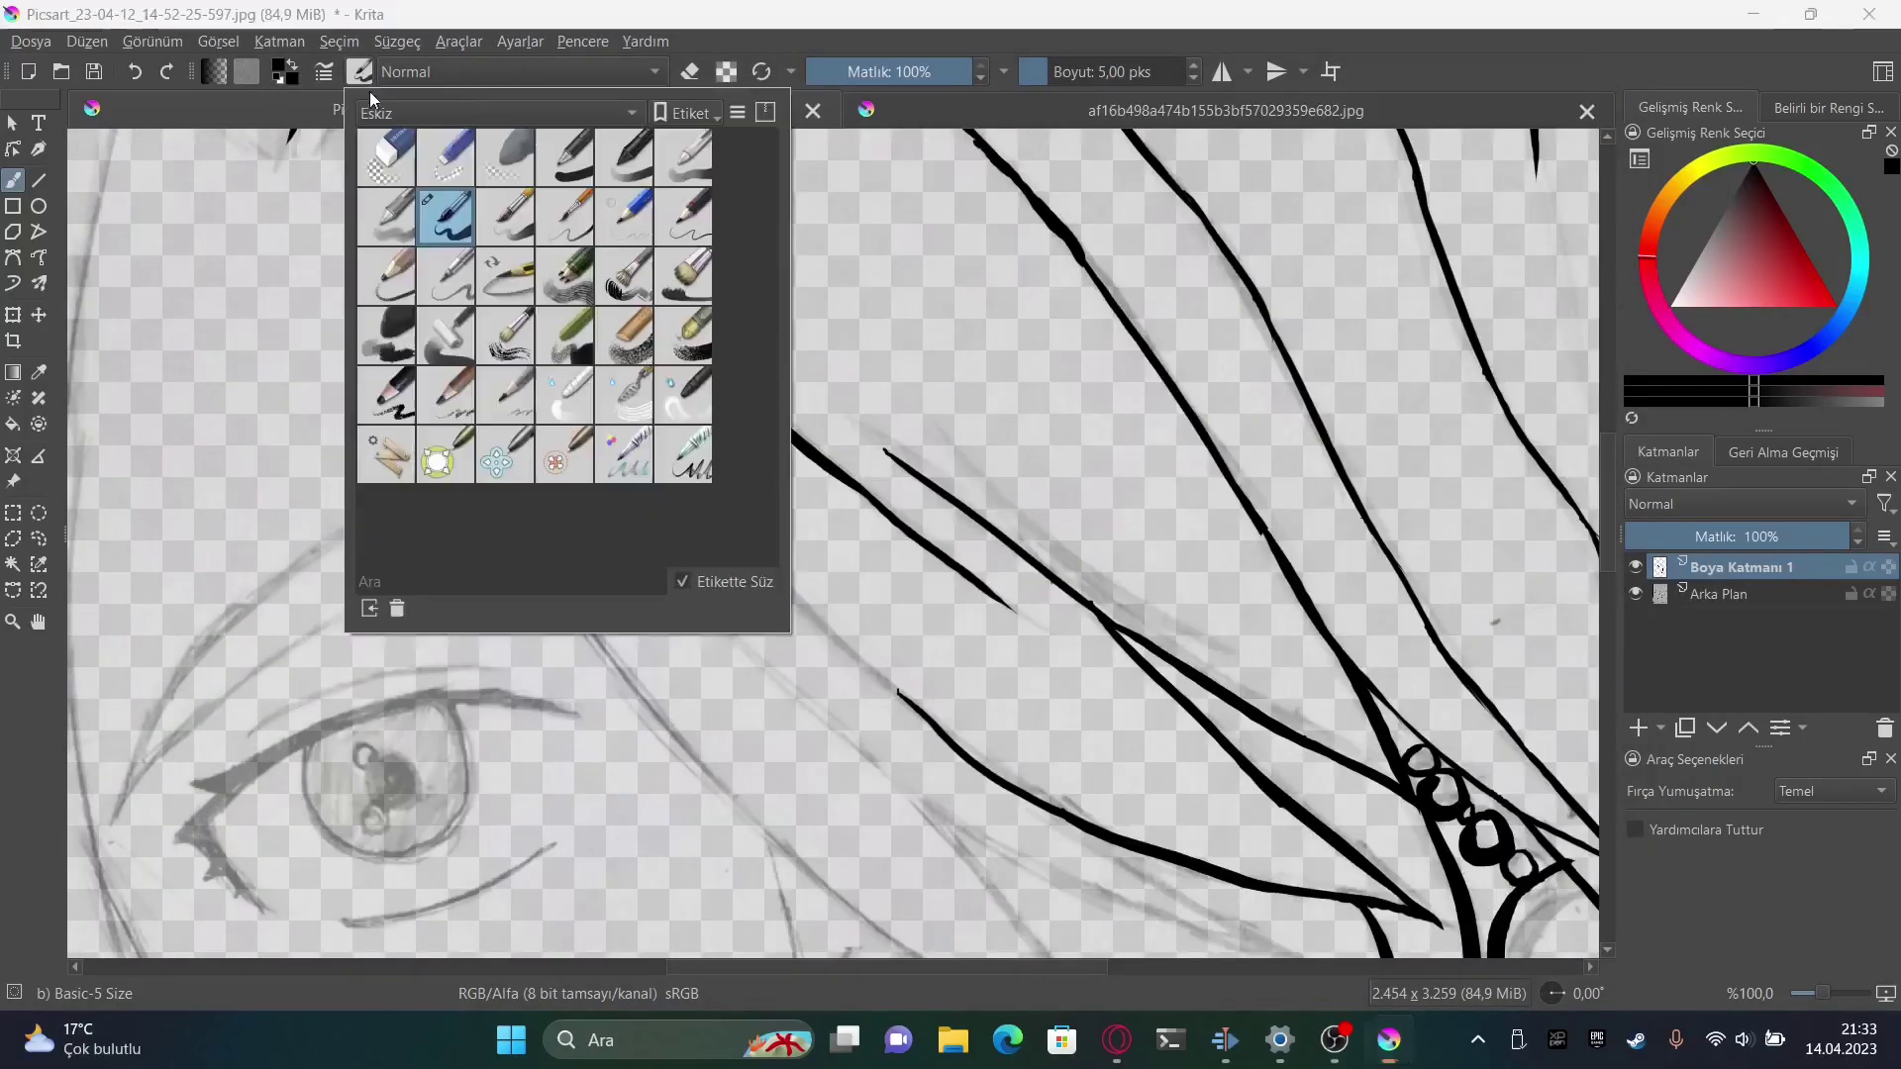
pyautogui.press('F5')
# Set the Basic-5 Size brush tip to 6 spikes, test it, and close the editor
pyautogui.scroll(-2, 683, 495)
pyautogui.click(593, 253)
pyautogui.click(686, 253)
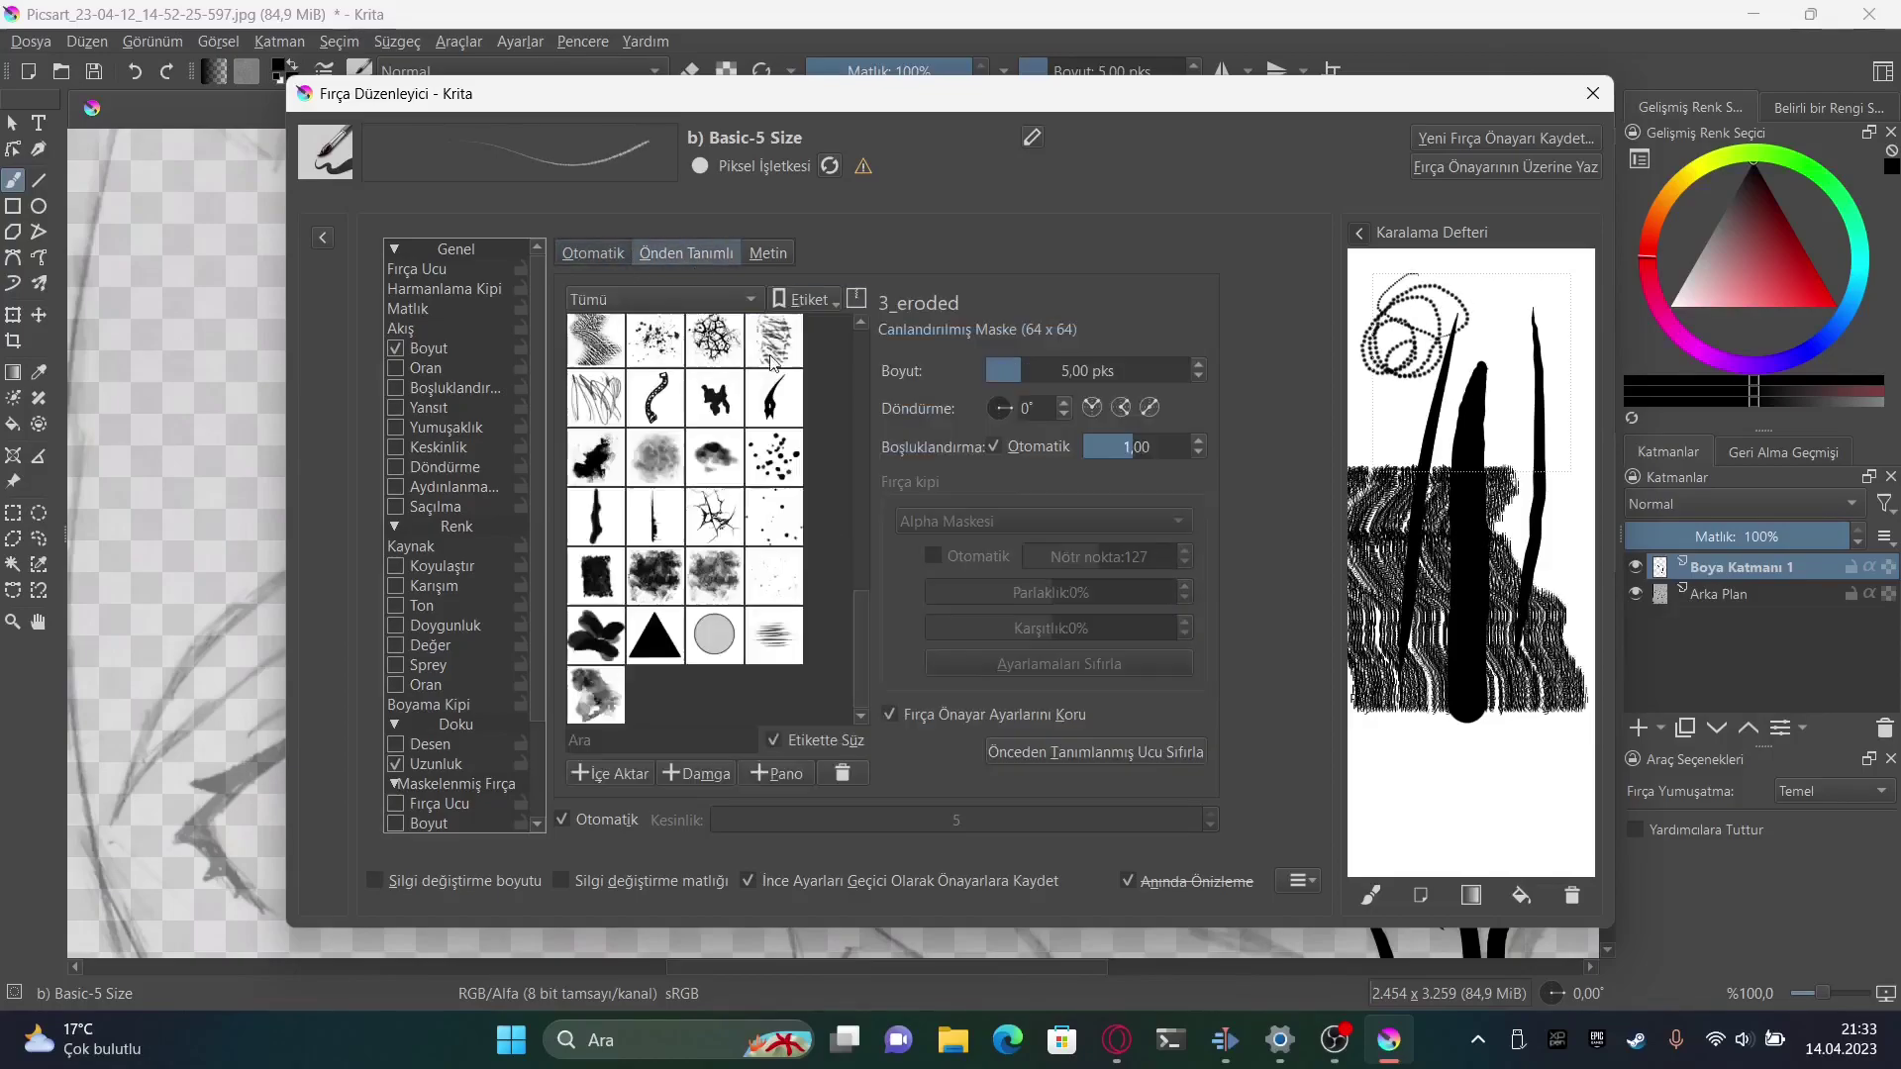
pyautogui.click(773, 634)
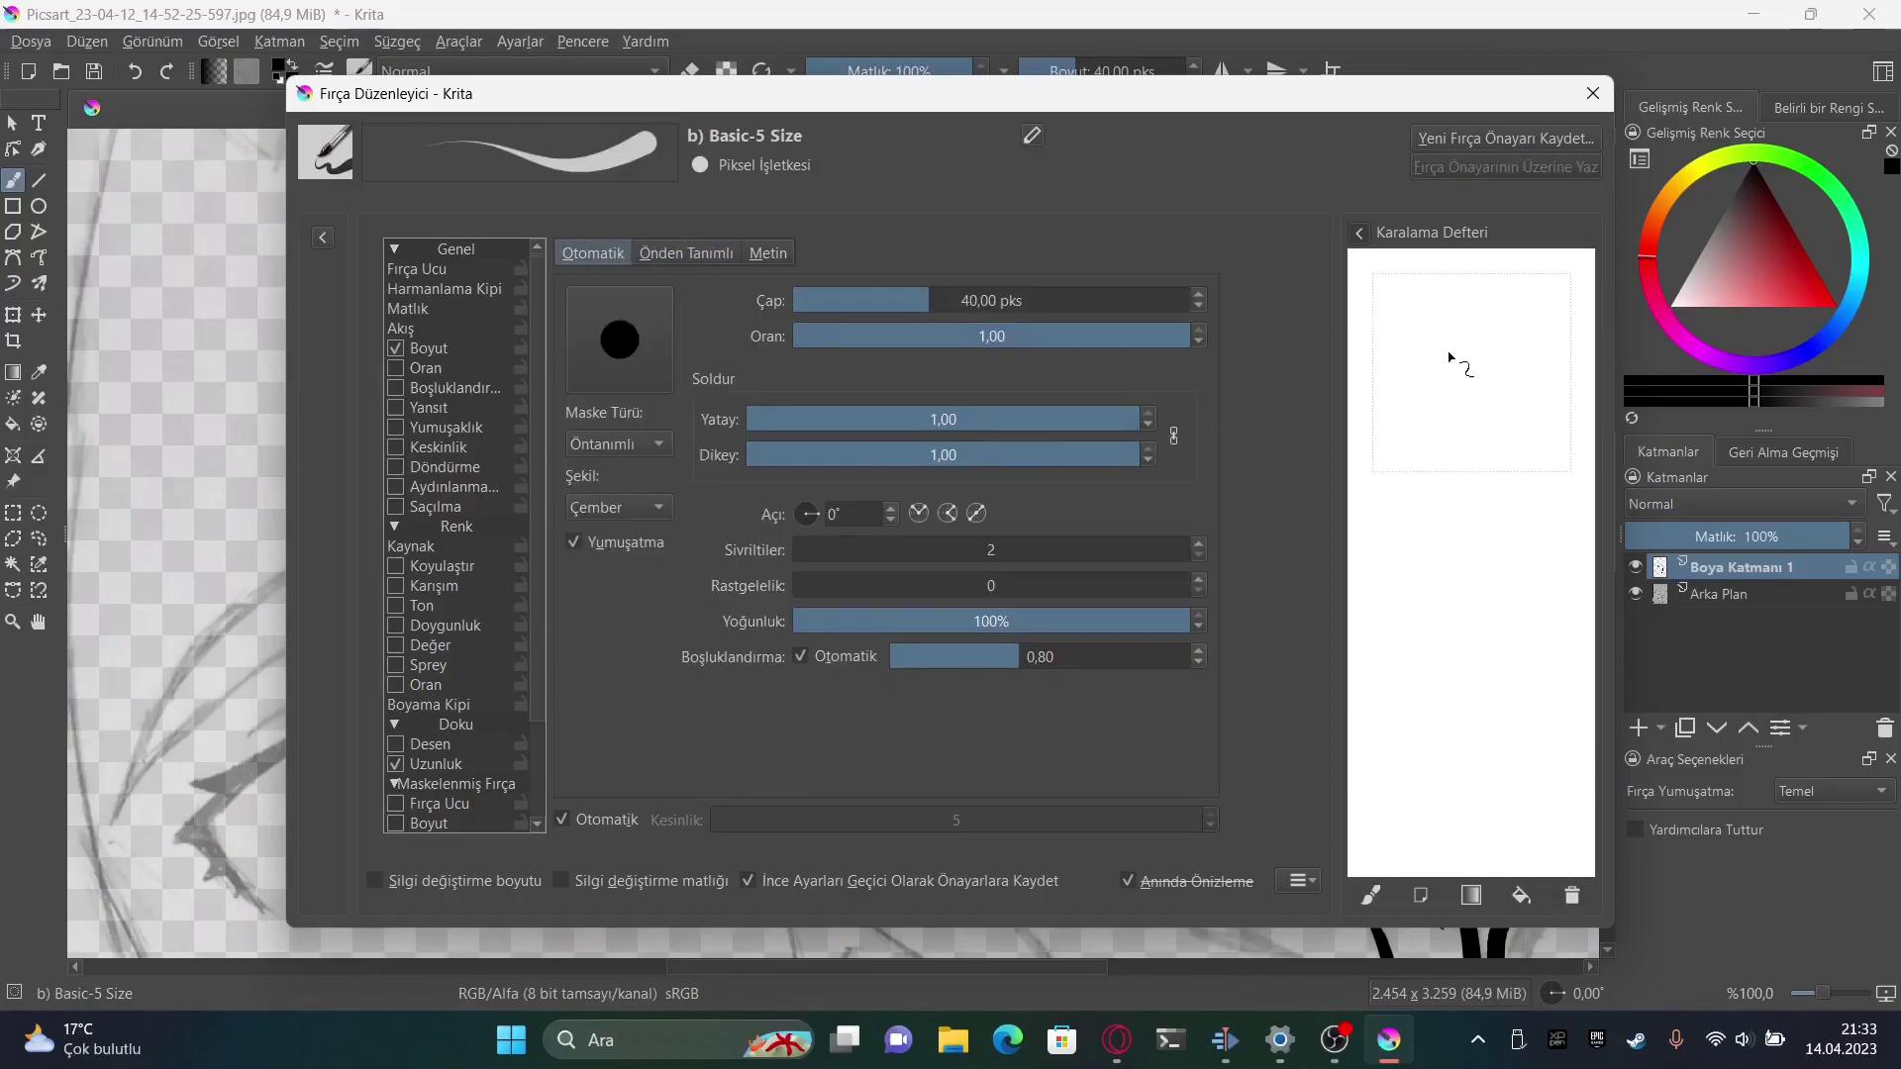
pyautogui.moveTo(1476, 336); pyautogui.dragTo(1505, 792)
pyautogui.click(881, 550)
pyautogui.moveTo(1475, 336); pyautogui.dragTo(1515, 811)
pyautogui.moveTo(1396, 362)
pyautogui.mouseDown()
pyautogui.moveTo(1382, 741)
pyautogui.moveTo(1406, 792)
pyautogui.mouseUp()
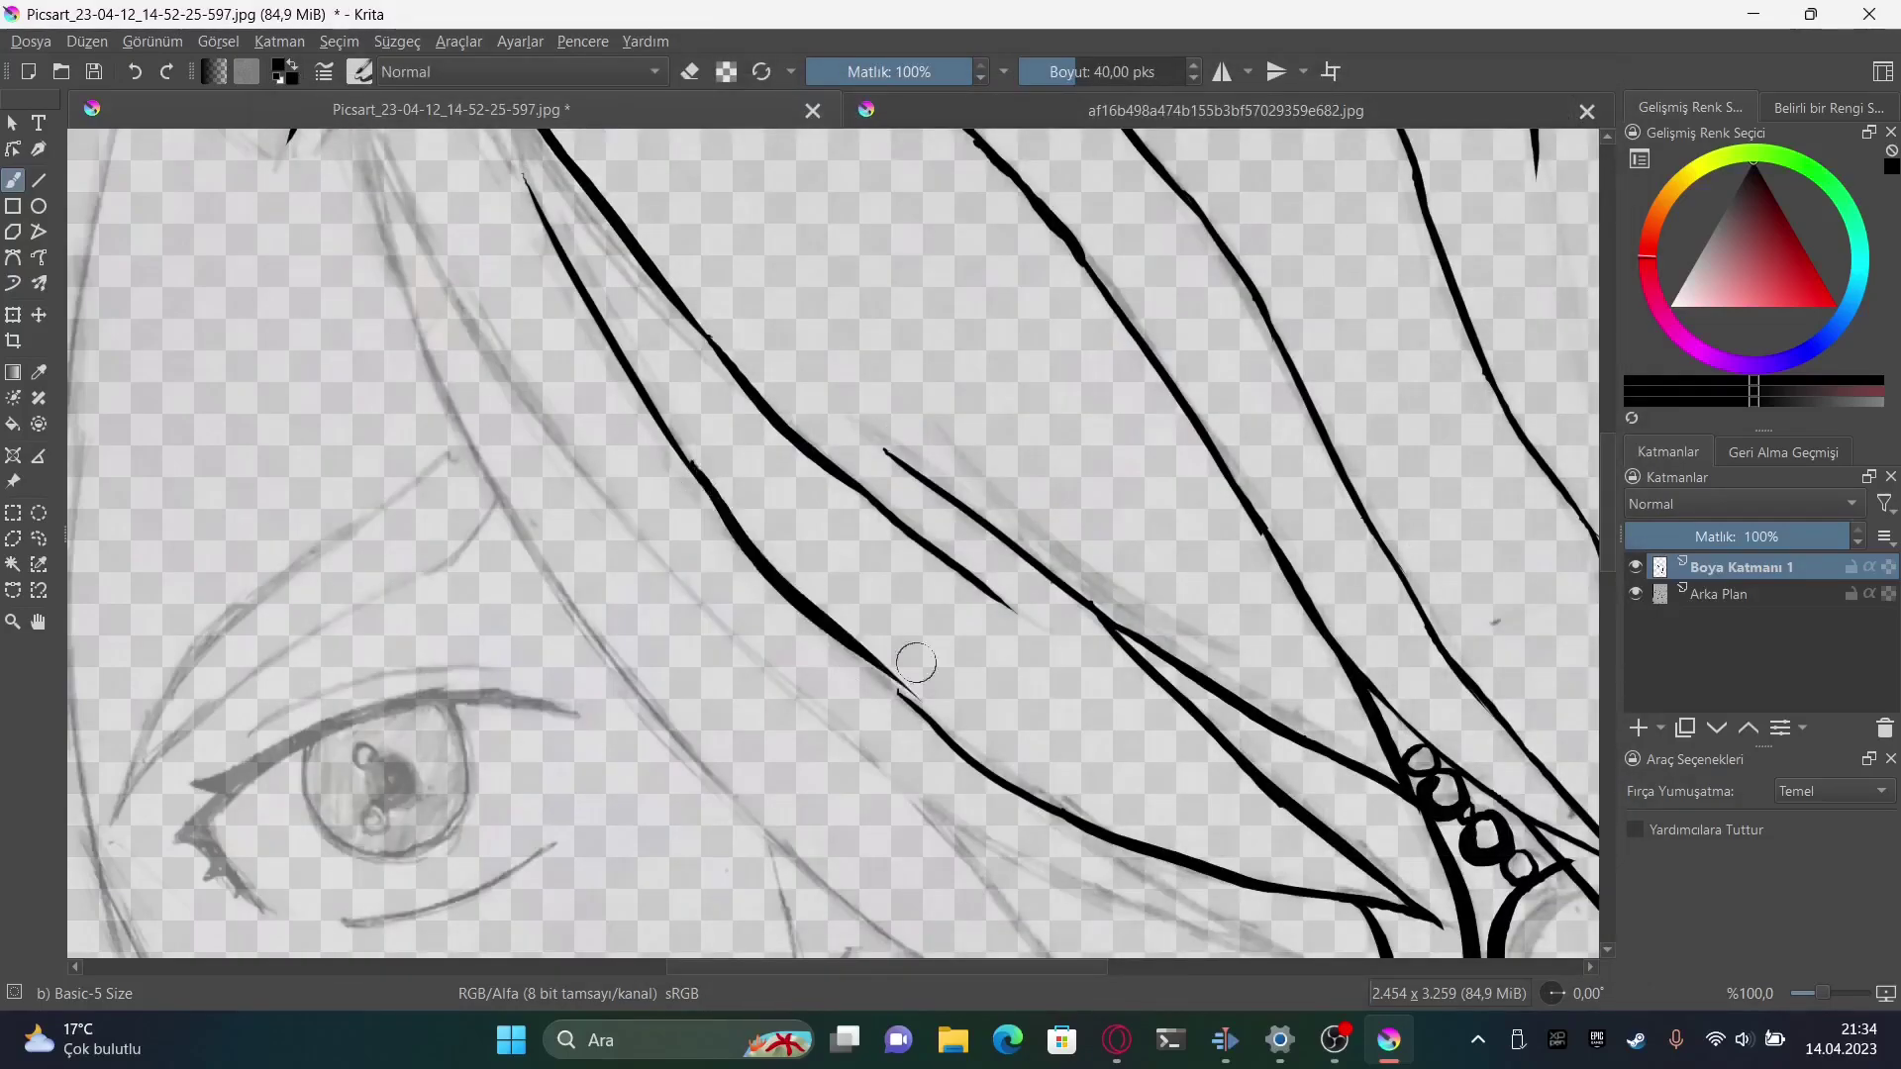
pyautogui.click(1593, 93)
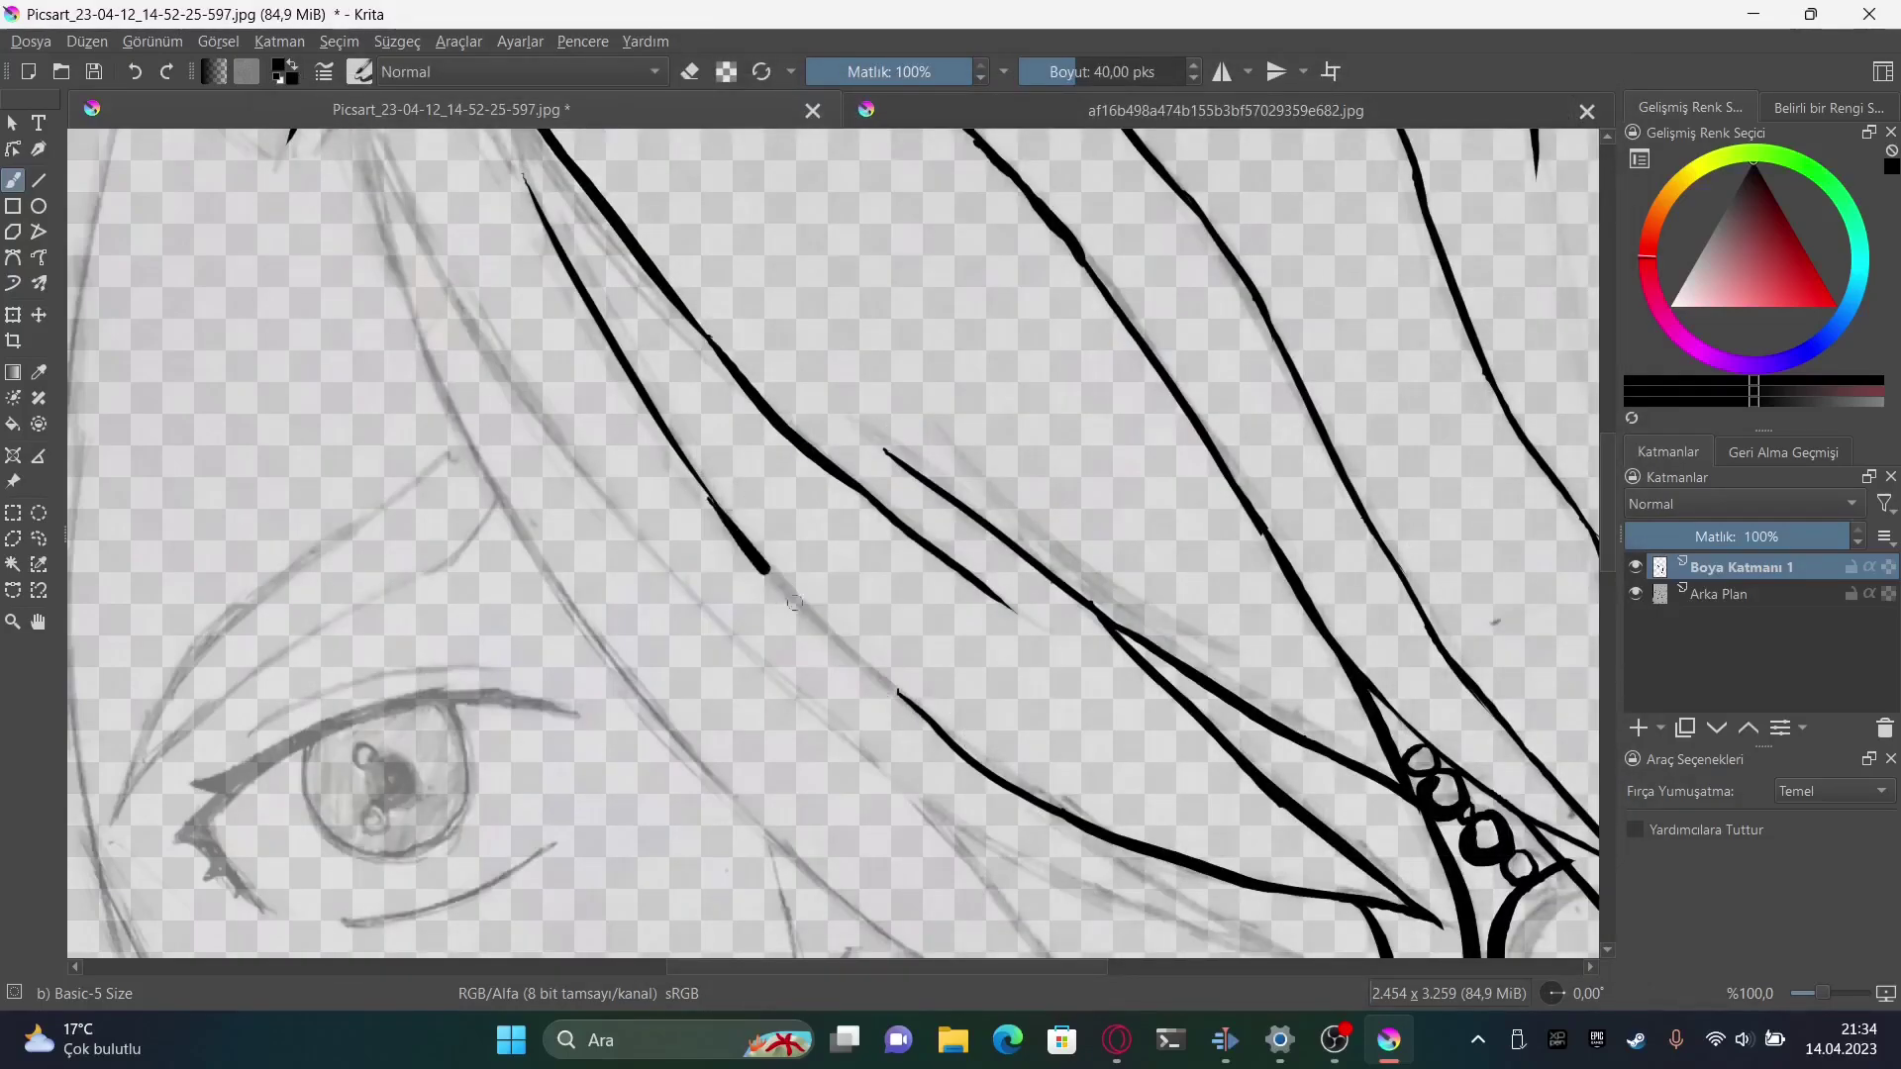
# Ink long tapered hair strands along the sketch lines near the eye
pyautogui.moveTo(795, 602); pyautogui.dragTo(915, 710)
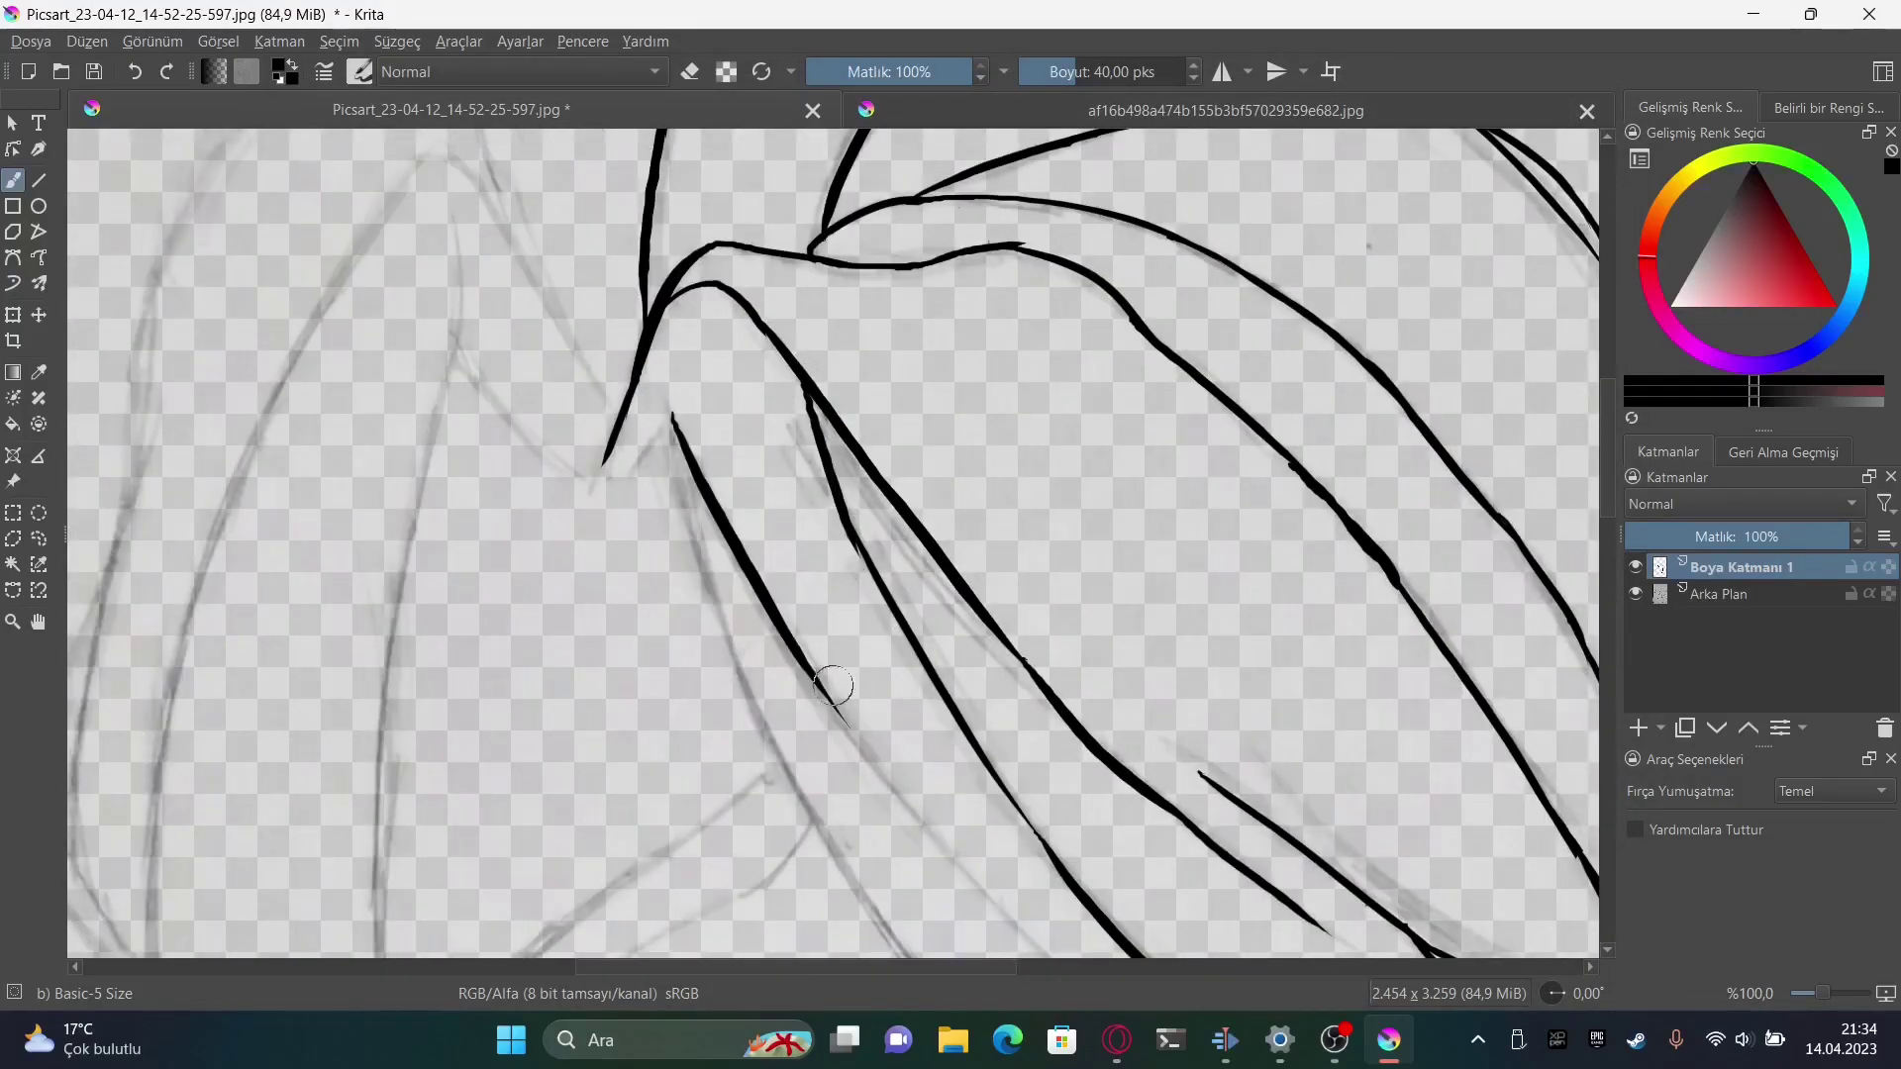
pyautogui.hscroll(-3, 1432, 564)
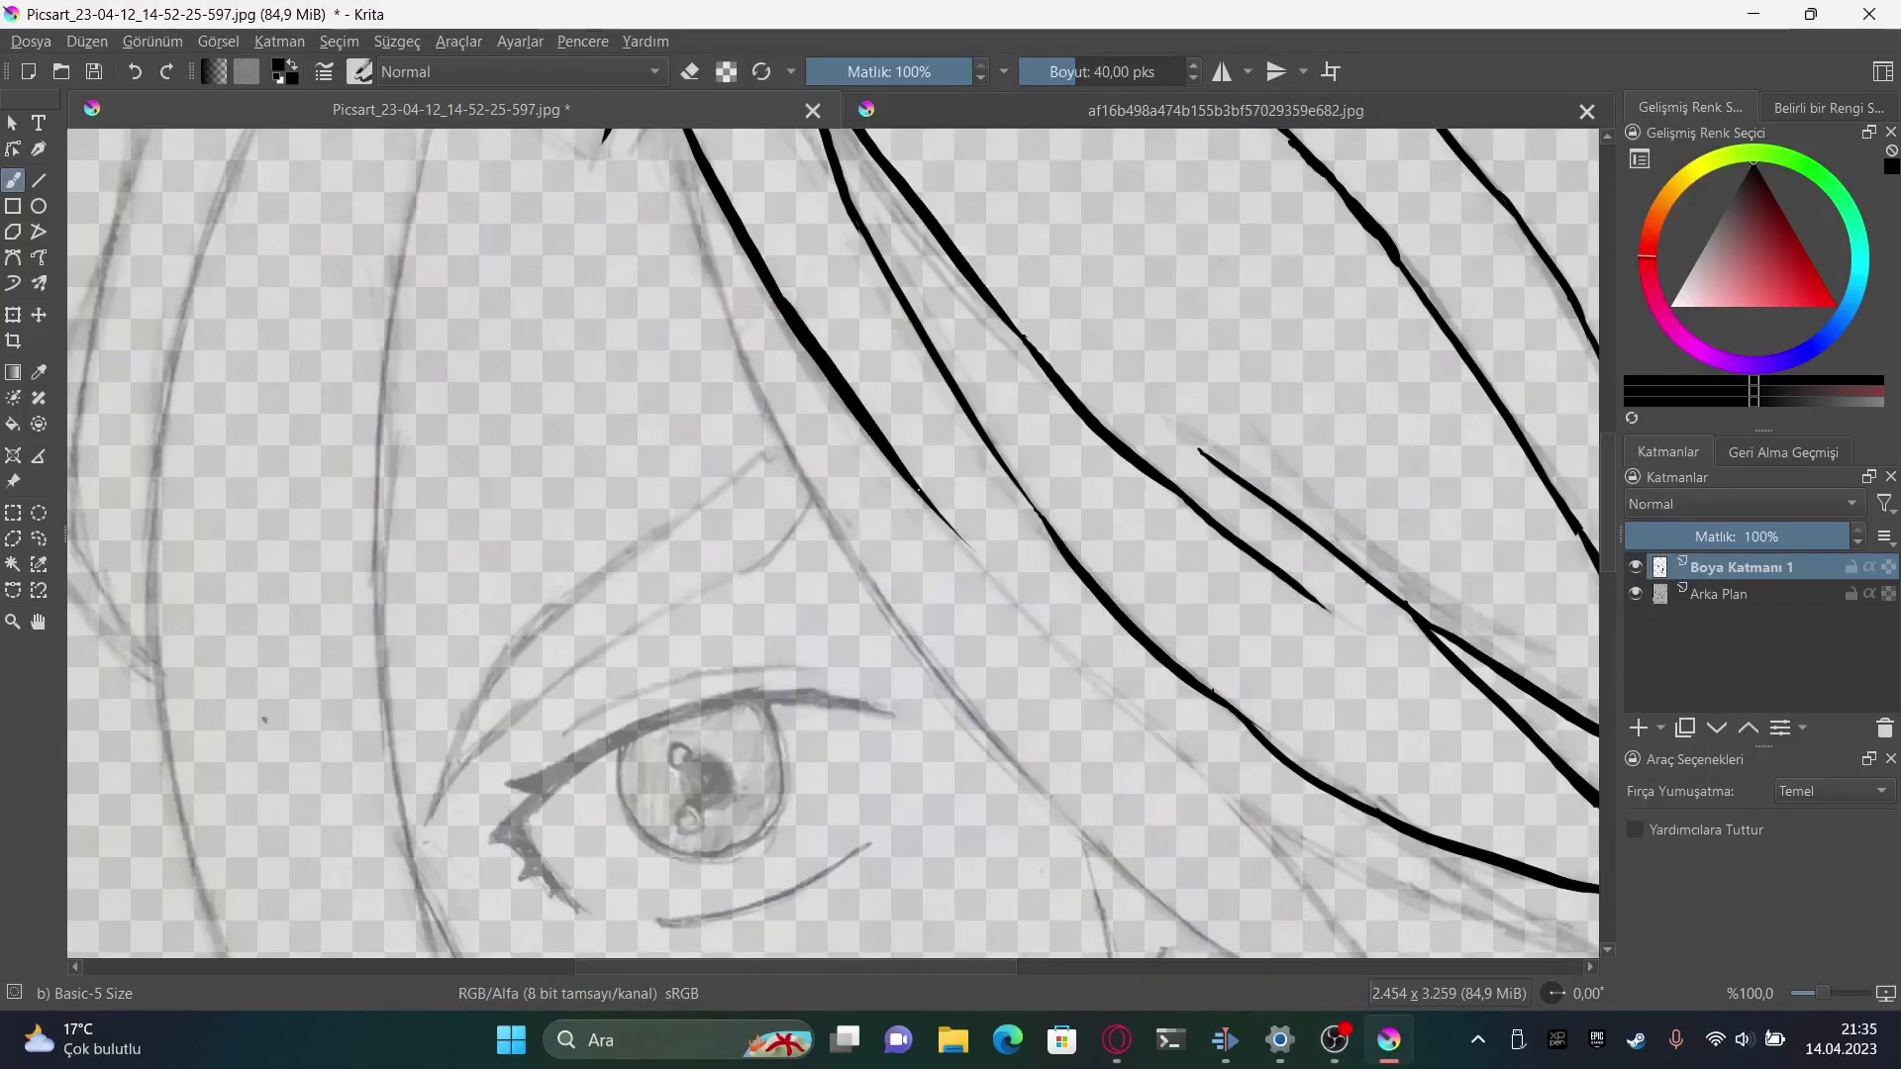
pyautogui.moveTo(915, 483); pyautogui.dragTo(1133, 706)
# Ink black hair strands above and past the eye
pyautogui.scroll(-3, 1006, 565)
pyautogui.hscroll(4, 1006, 565)
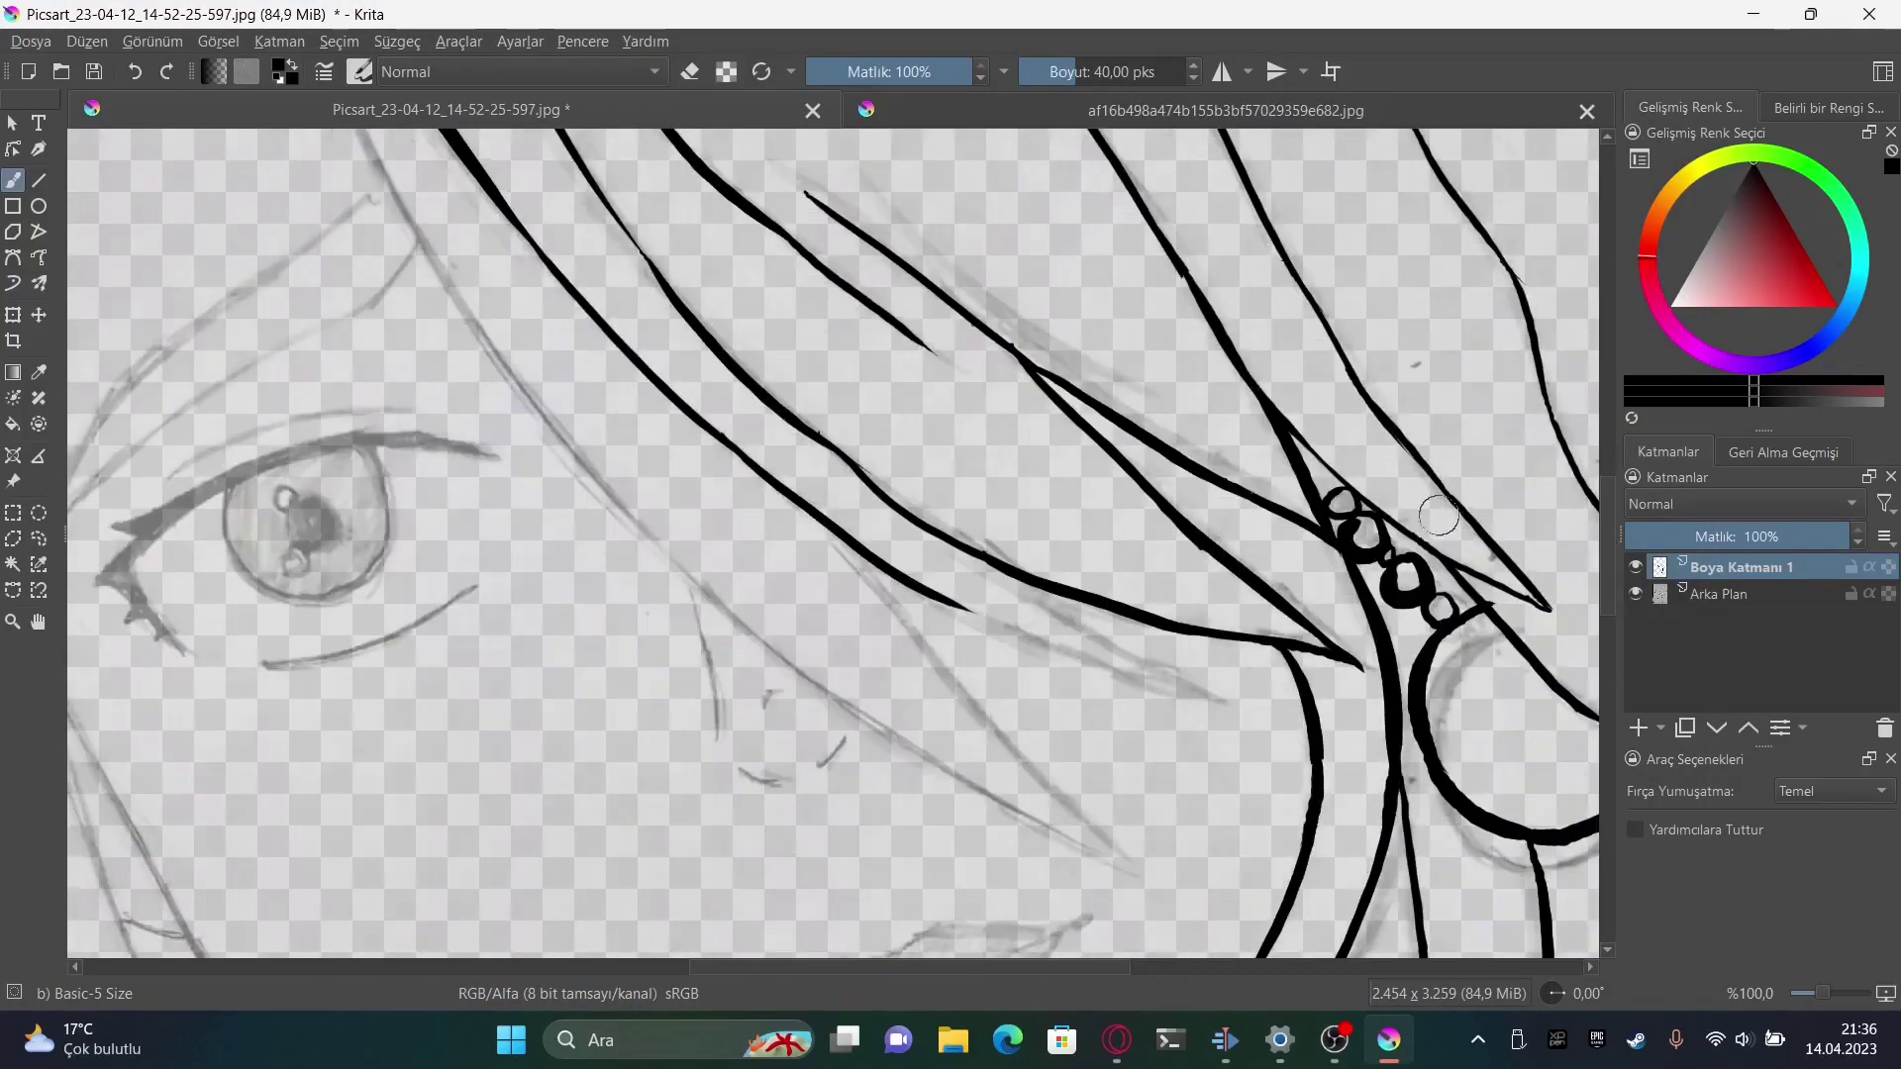
pyautogui.moveTo(945, 553); pyautogui.dragTo(1218, 691)
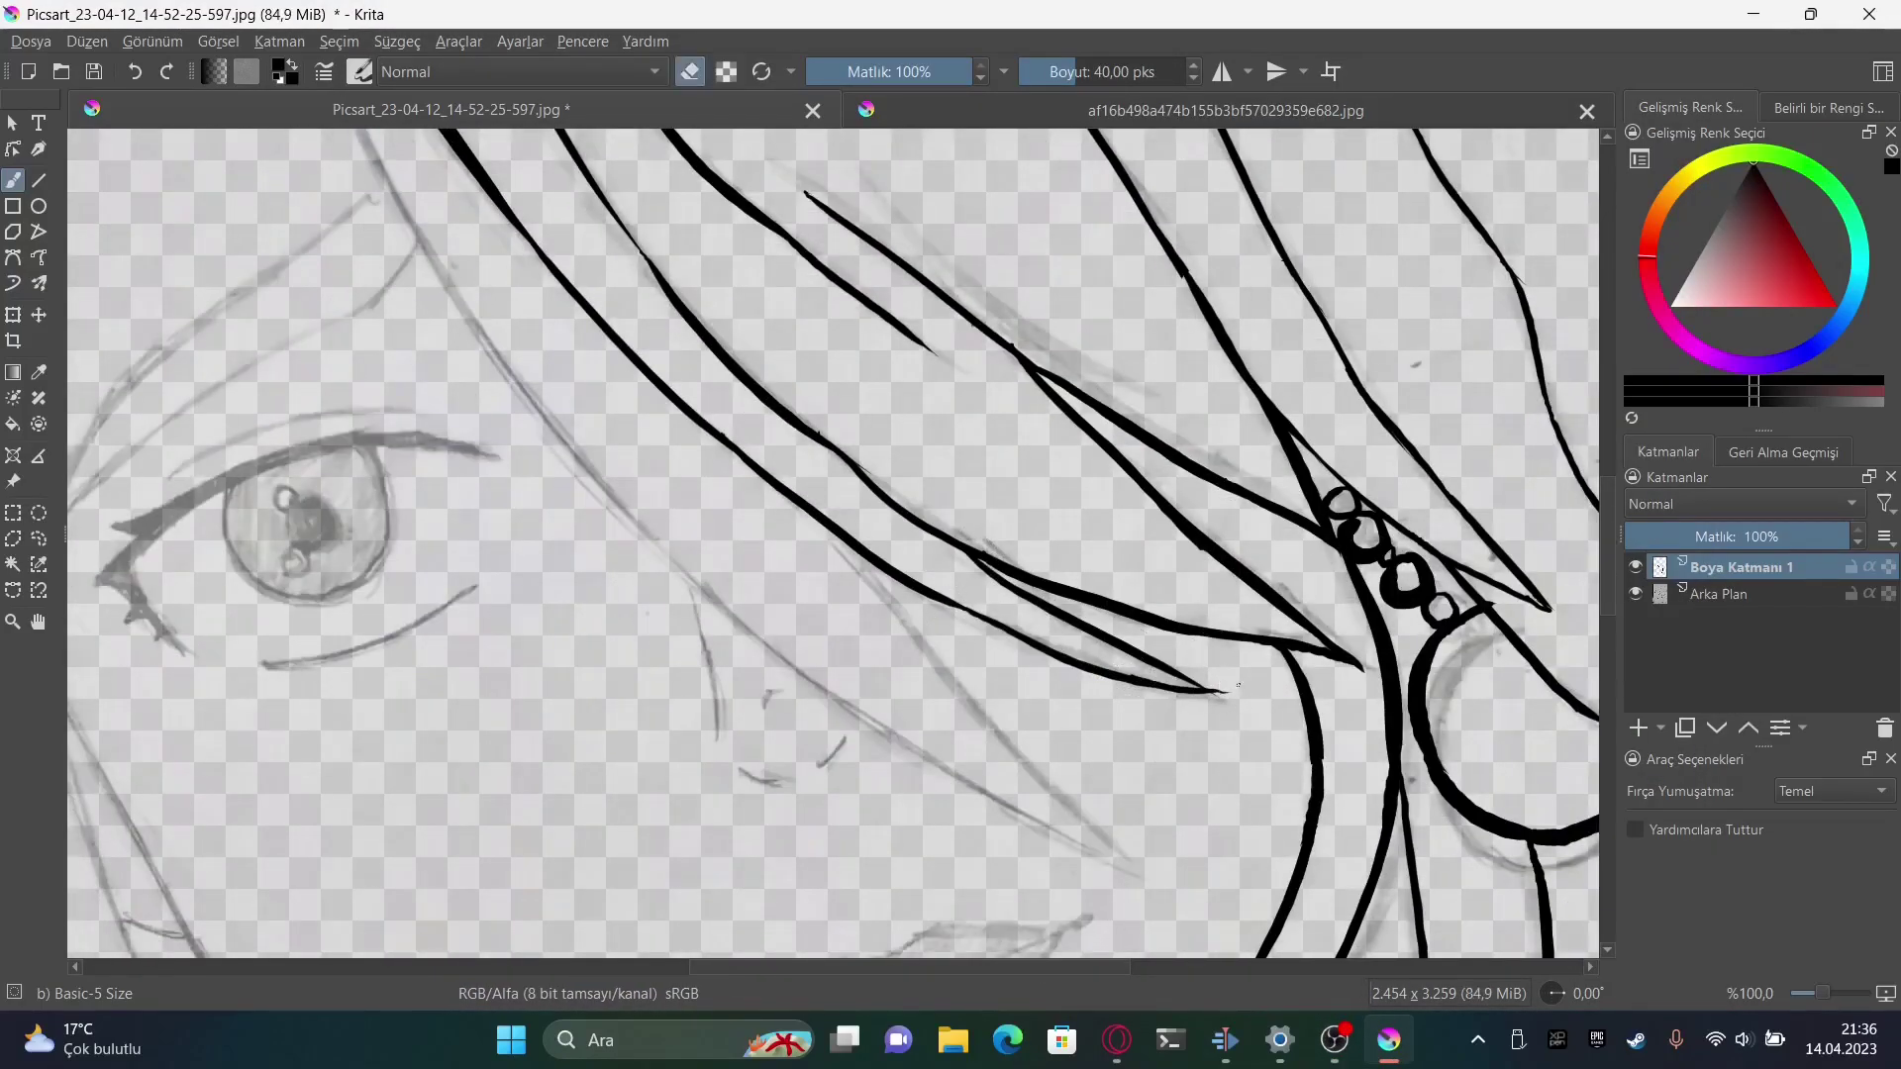
pyautogui.moveTo(842, 539); pyautogui.dragTo(1079, 821)
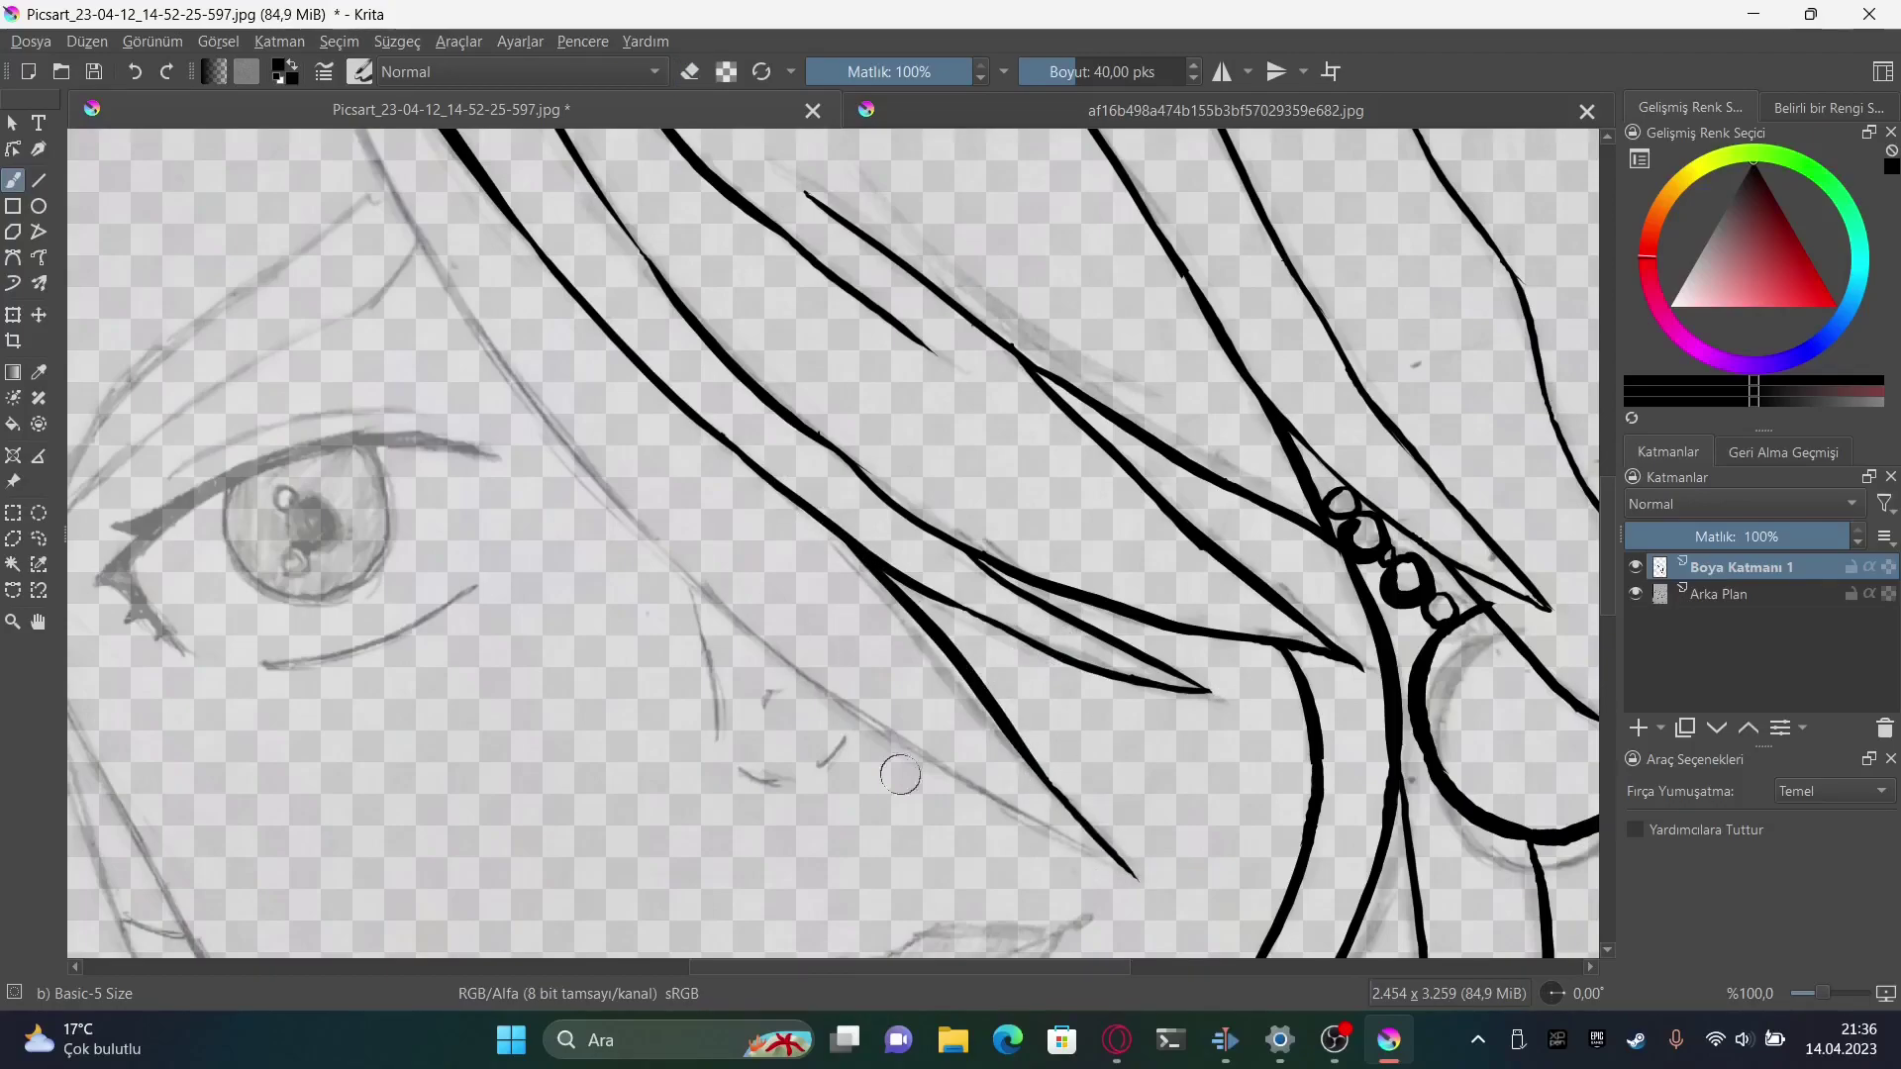
pyautogui.hscroll(-4, 996, 580)
pyautogui.scroll(1, 995, 580)
pyautogui.moveTo(946, 528); pyautogui.dragTo(996, 580)
pyautogui.moveTo(948, 517); pyautogui.dragTo(1500, 924)
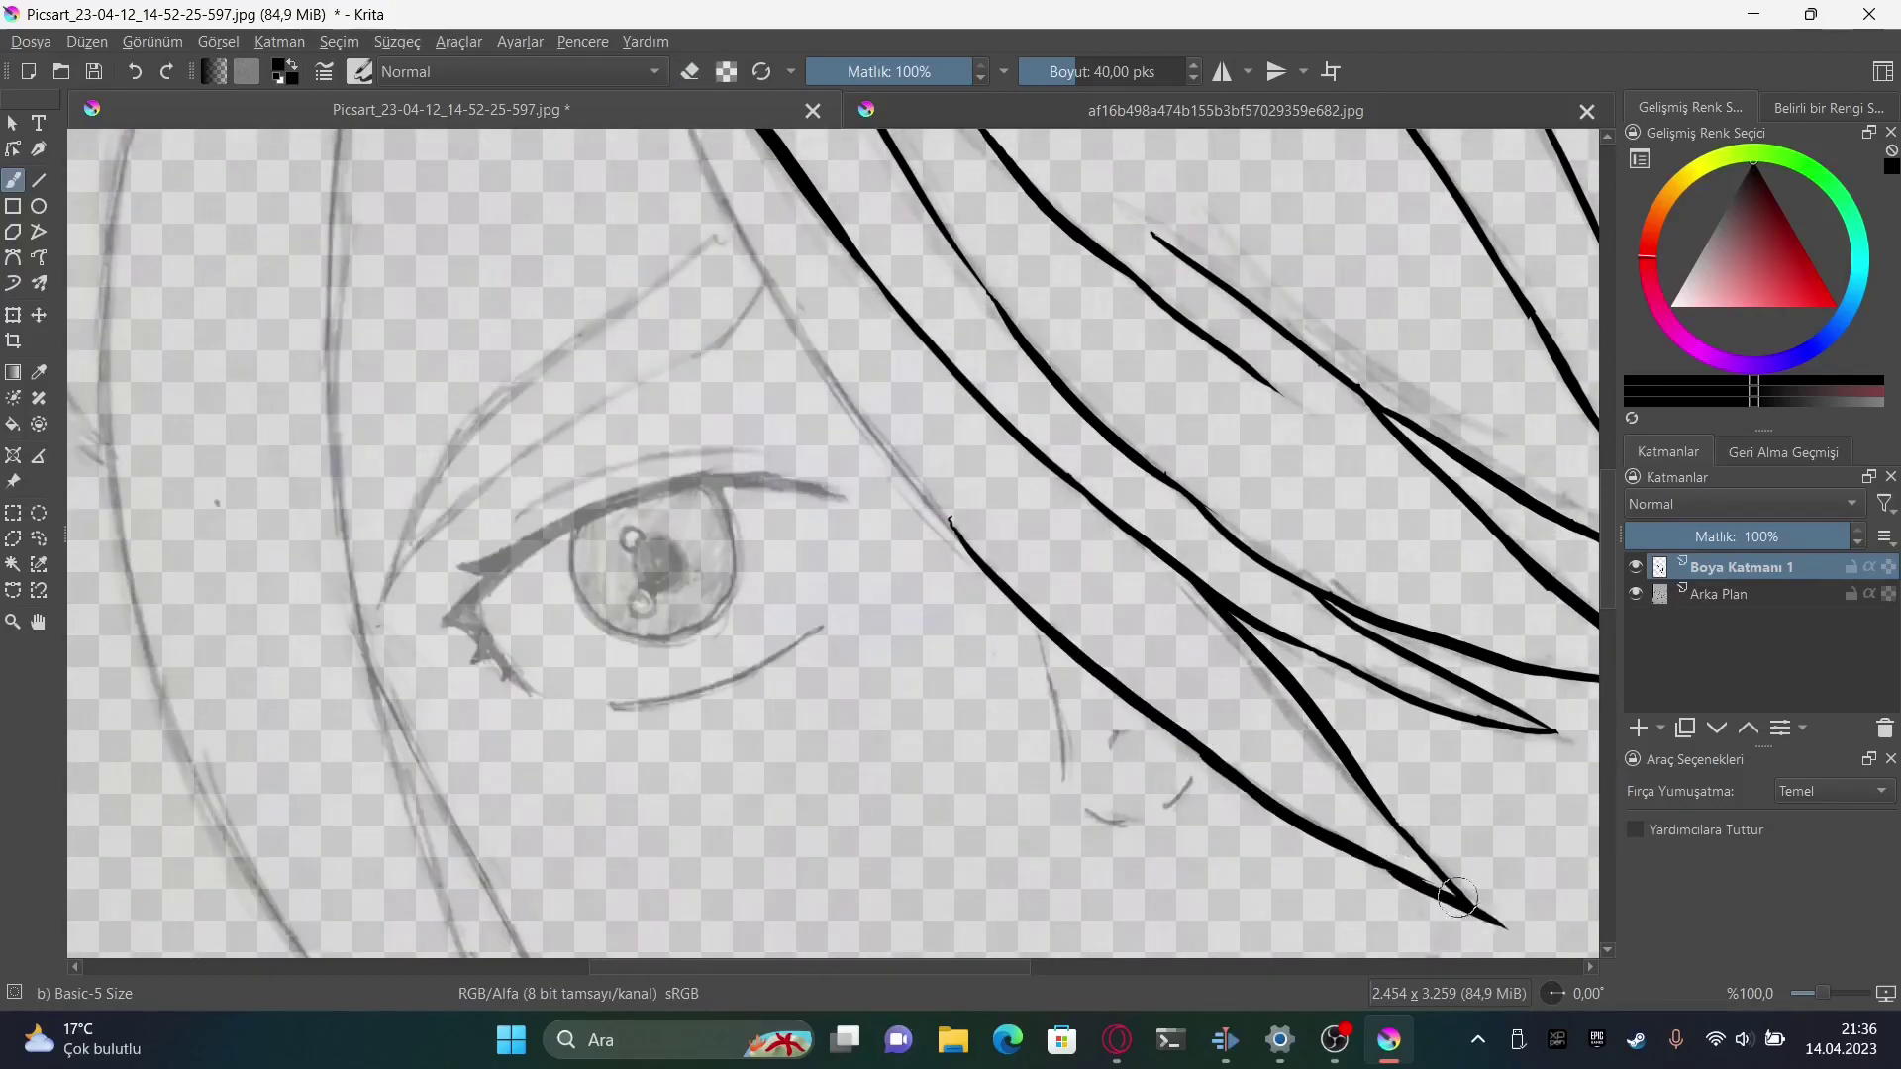
# Ink the strands at the hair part's V and a long outer hair line
pyautogui.scroll(5, 1310, 735)
pyautogui.moveTo(703, 401); pyautogui.dragTo(950, 765)
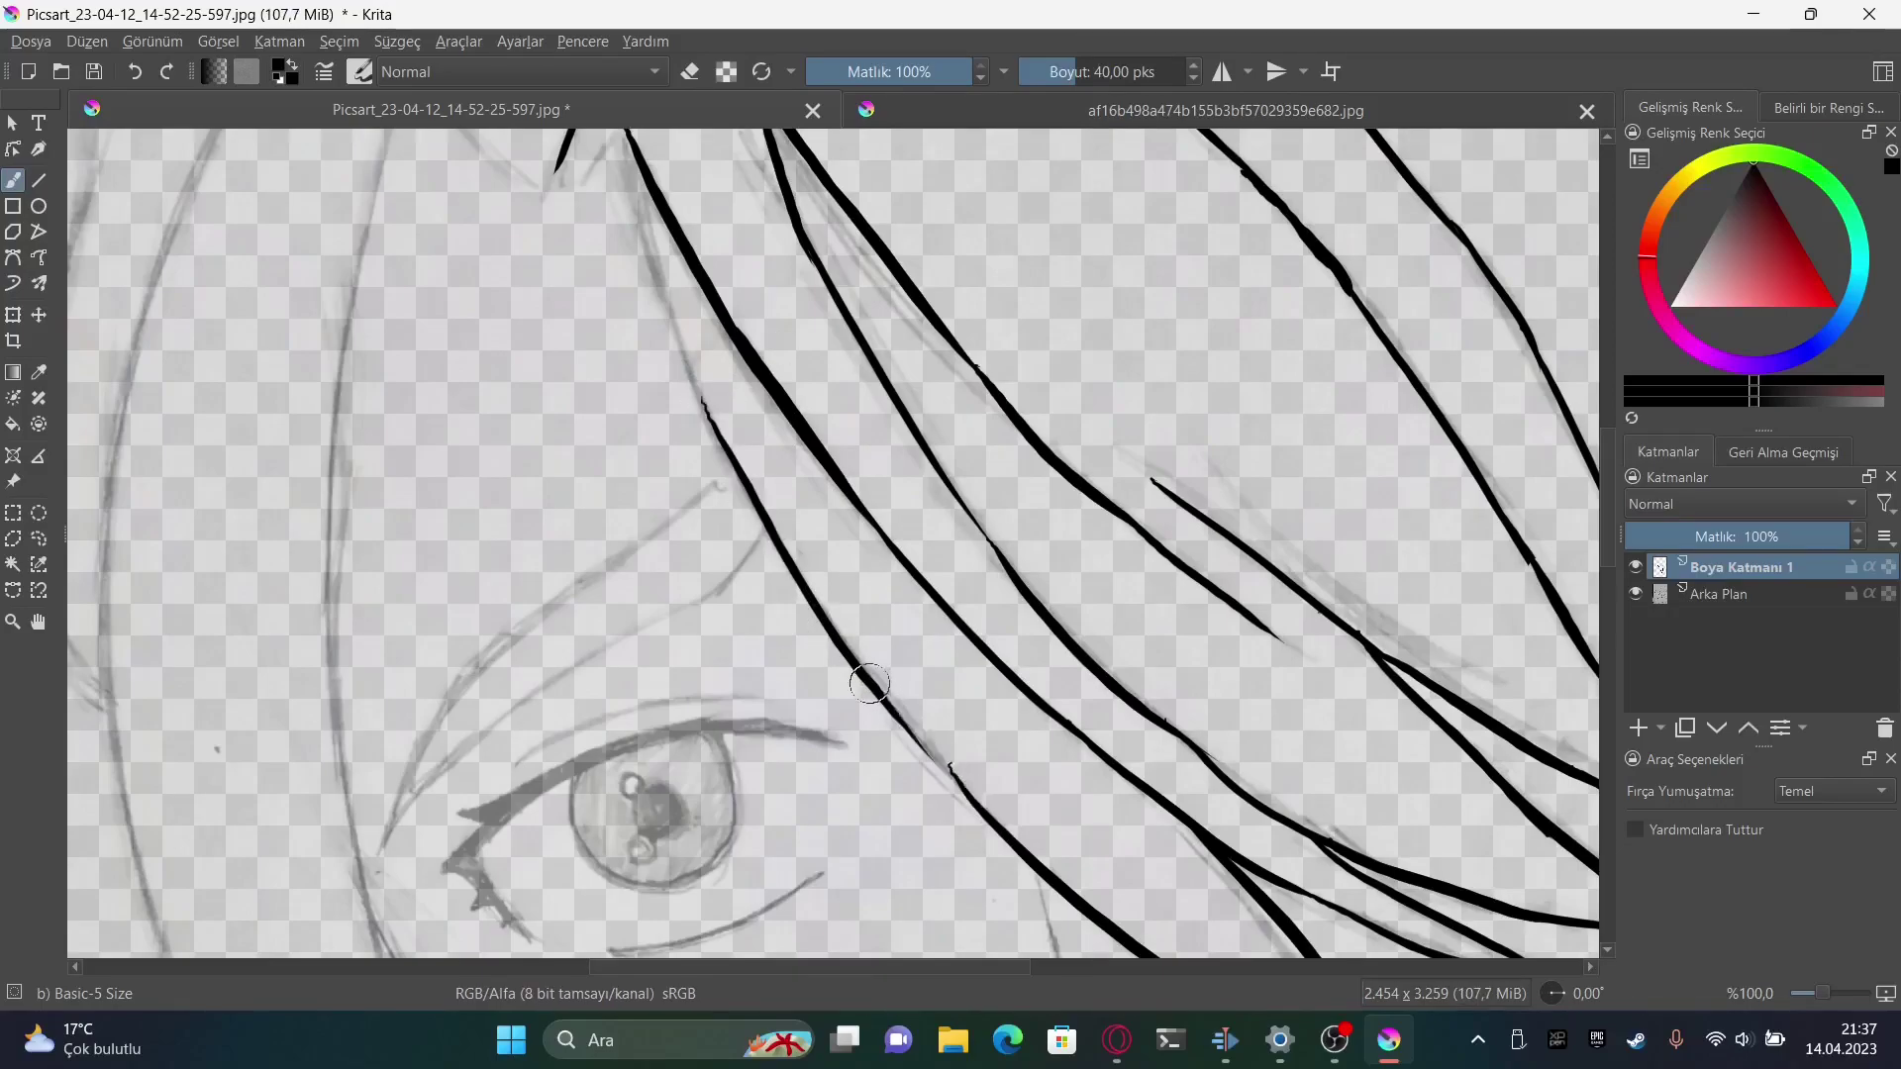
pyautogui.moveTo(619, 139); pyautogui.dragTo(731, 445)
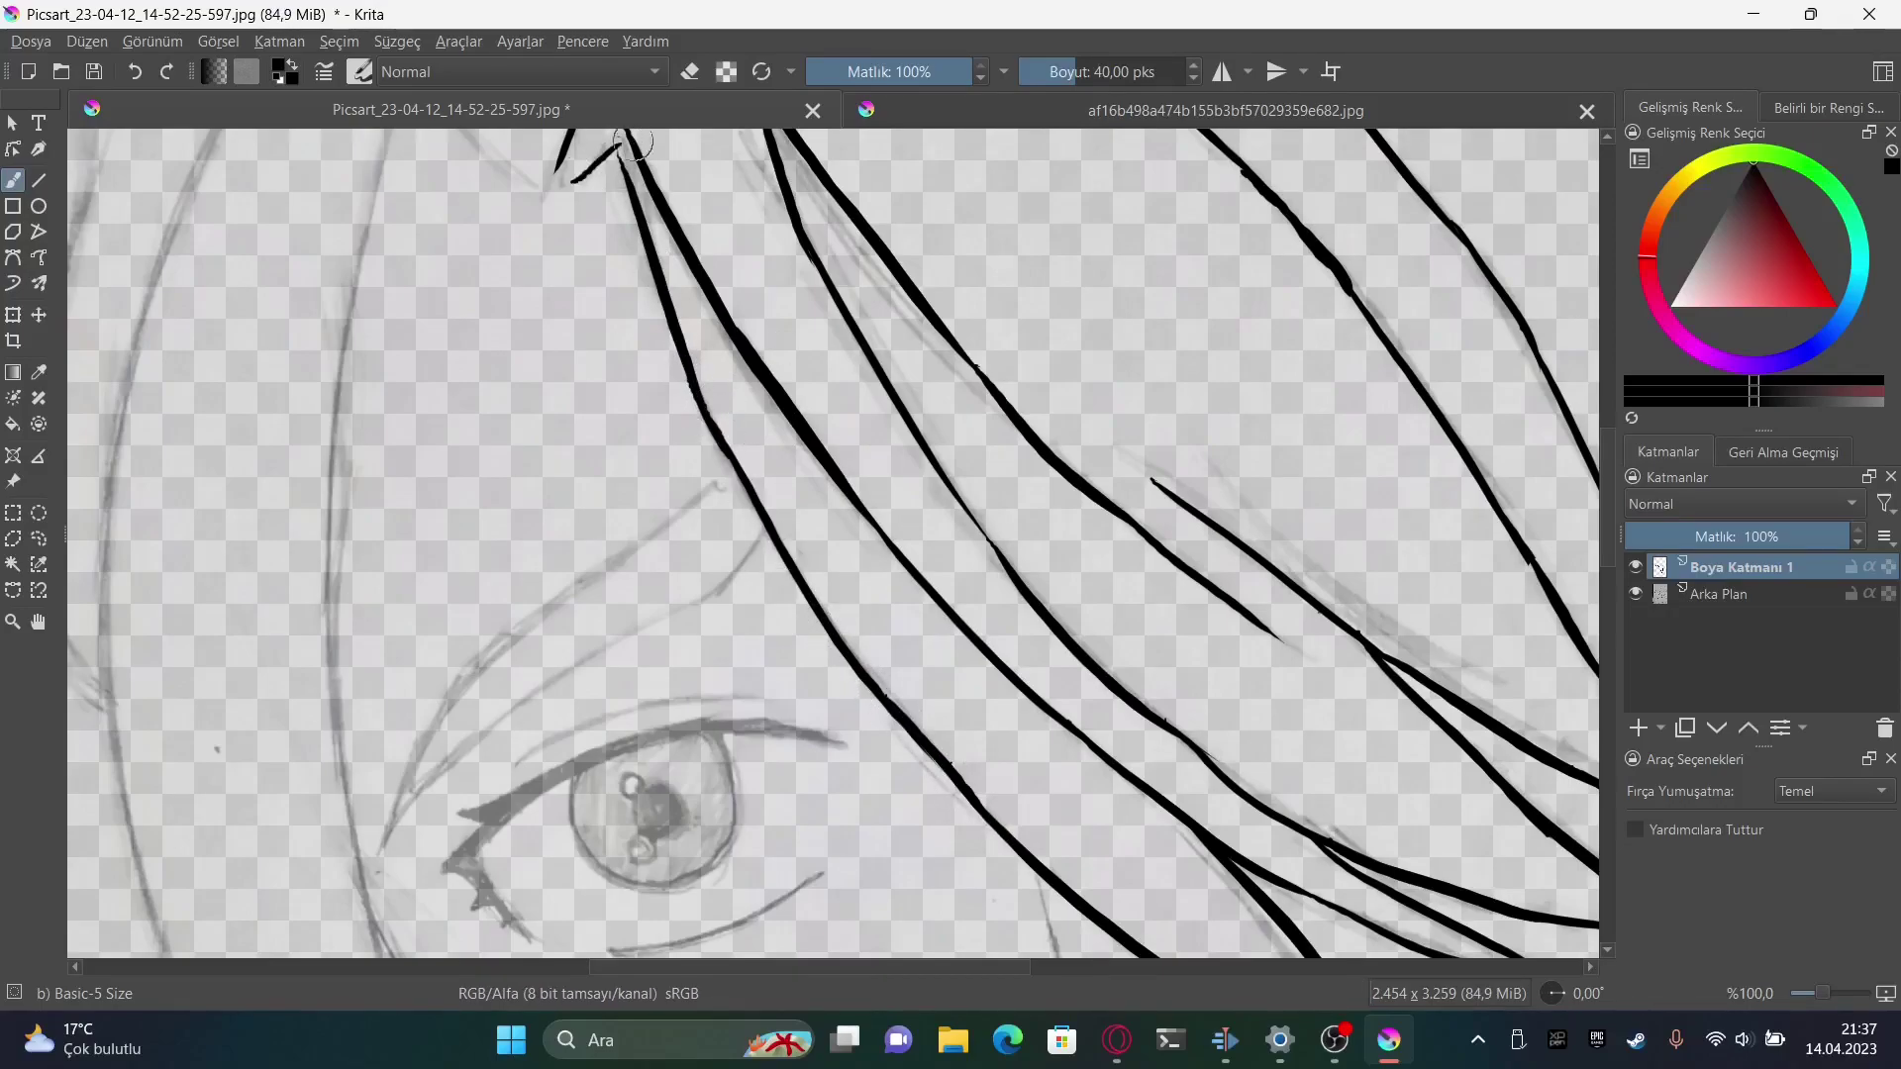
pyautogui.scroll(5, 634, 144)
pyautogui.moveTo(501, 386); pyautogui.dragTo(556, 411)
pyautogui.moveTo(411, 282); pyautogui.dragTo(471, 370)
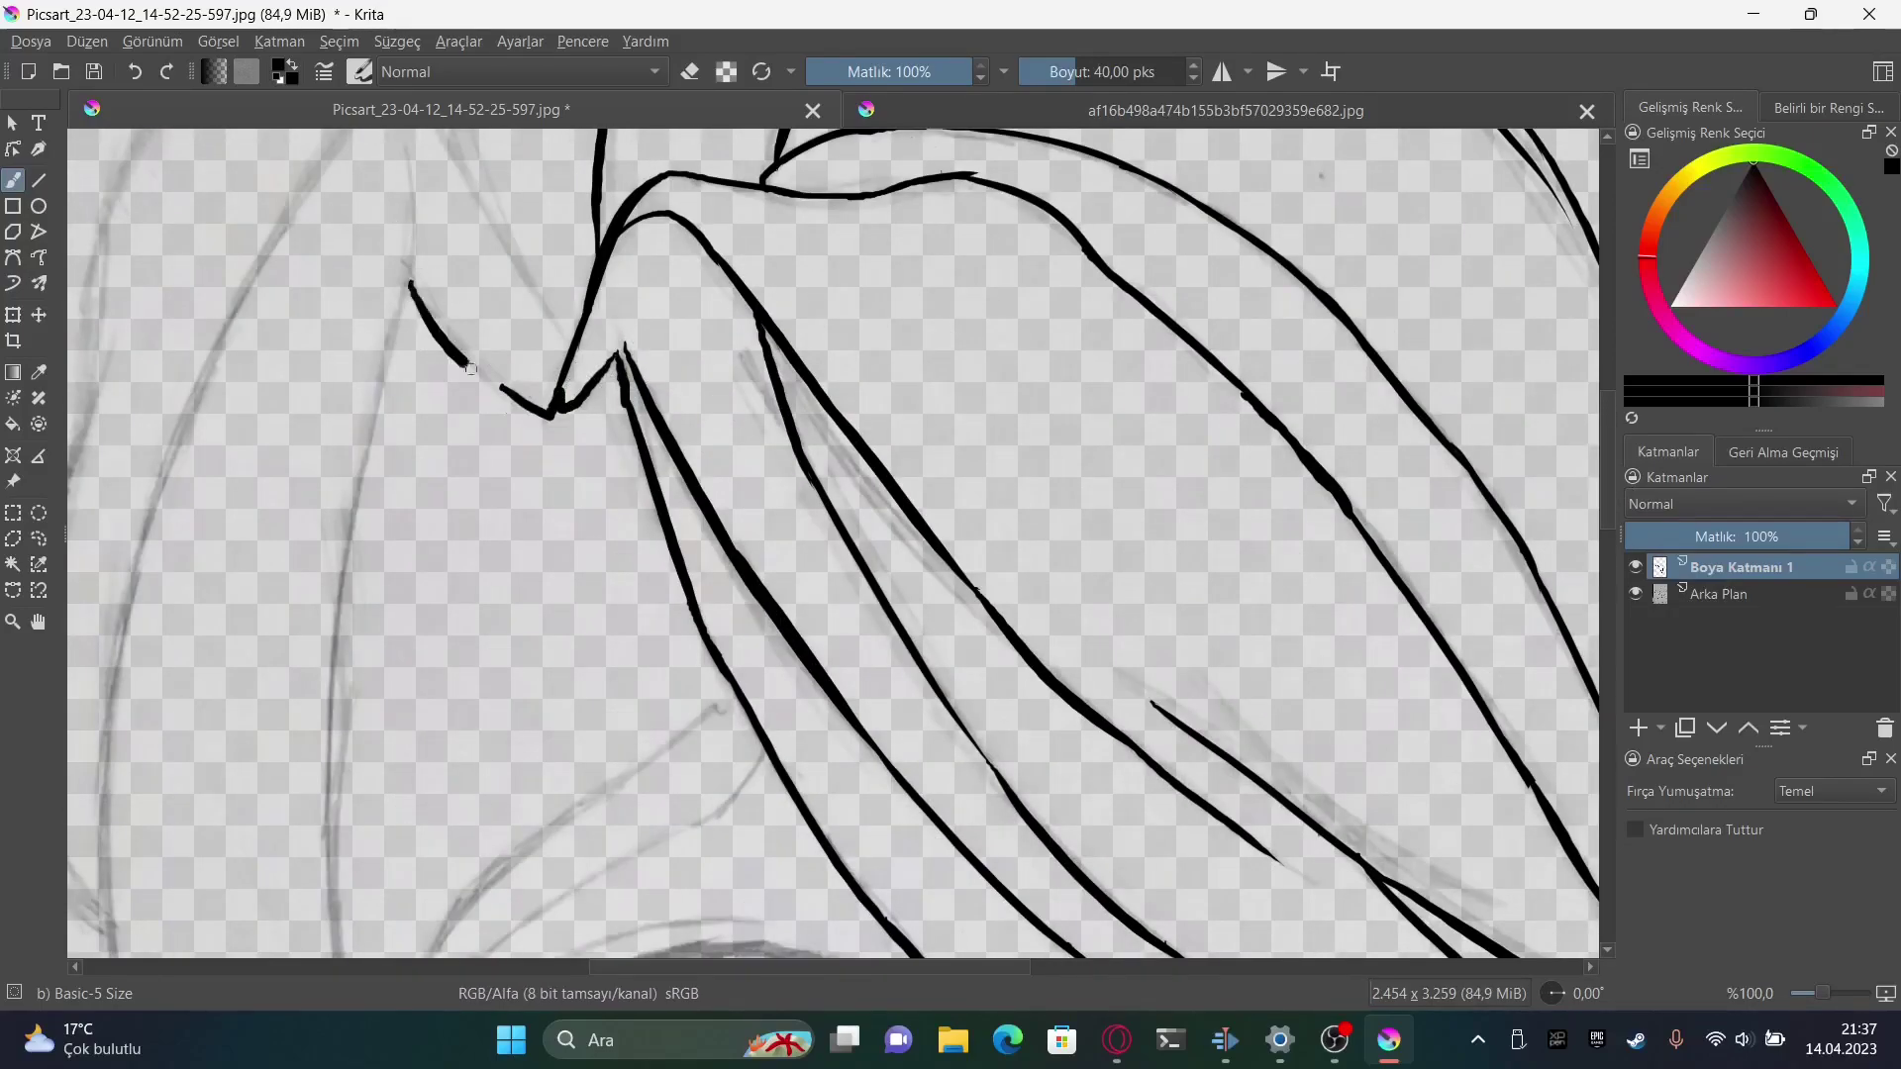
pyautogui.moveTo(406, 282); pyautogui.dragTo(550, 413)
pyautogui.moveTo(413, 147); pyautogui.dragTo(341, 832)
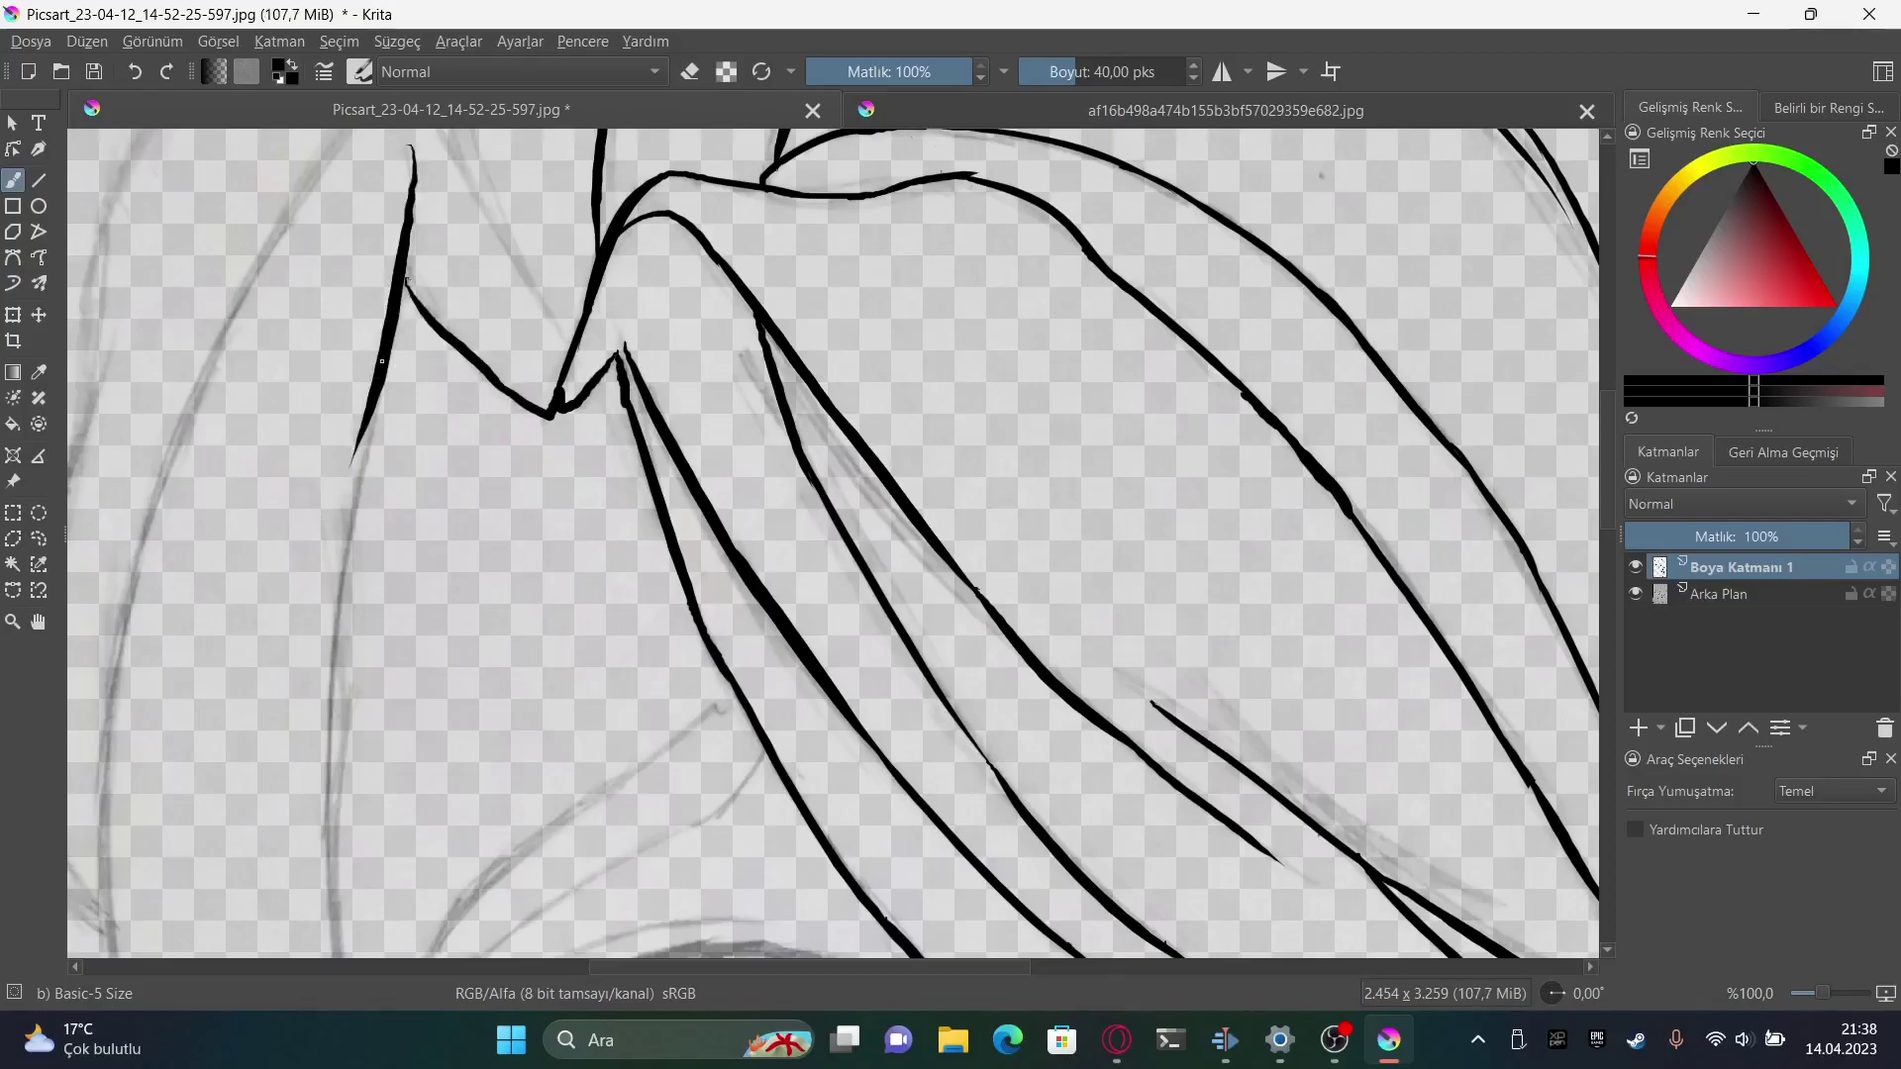
# Extend the long side hair line downward past the eye
pyautogui.press('e')
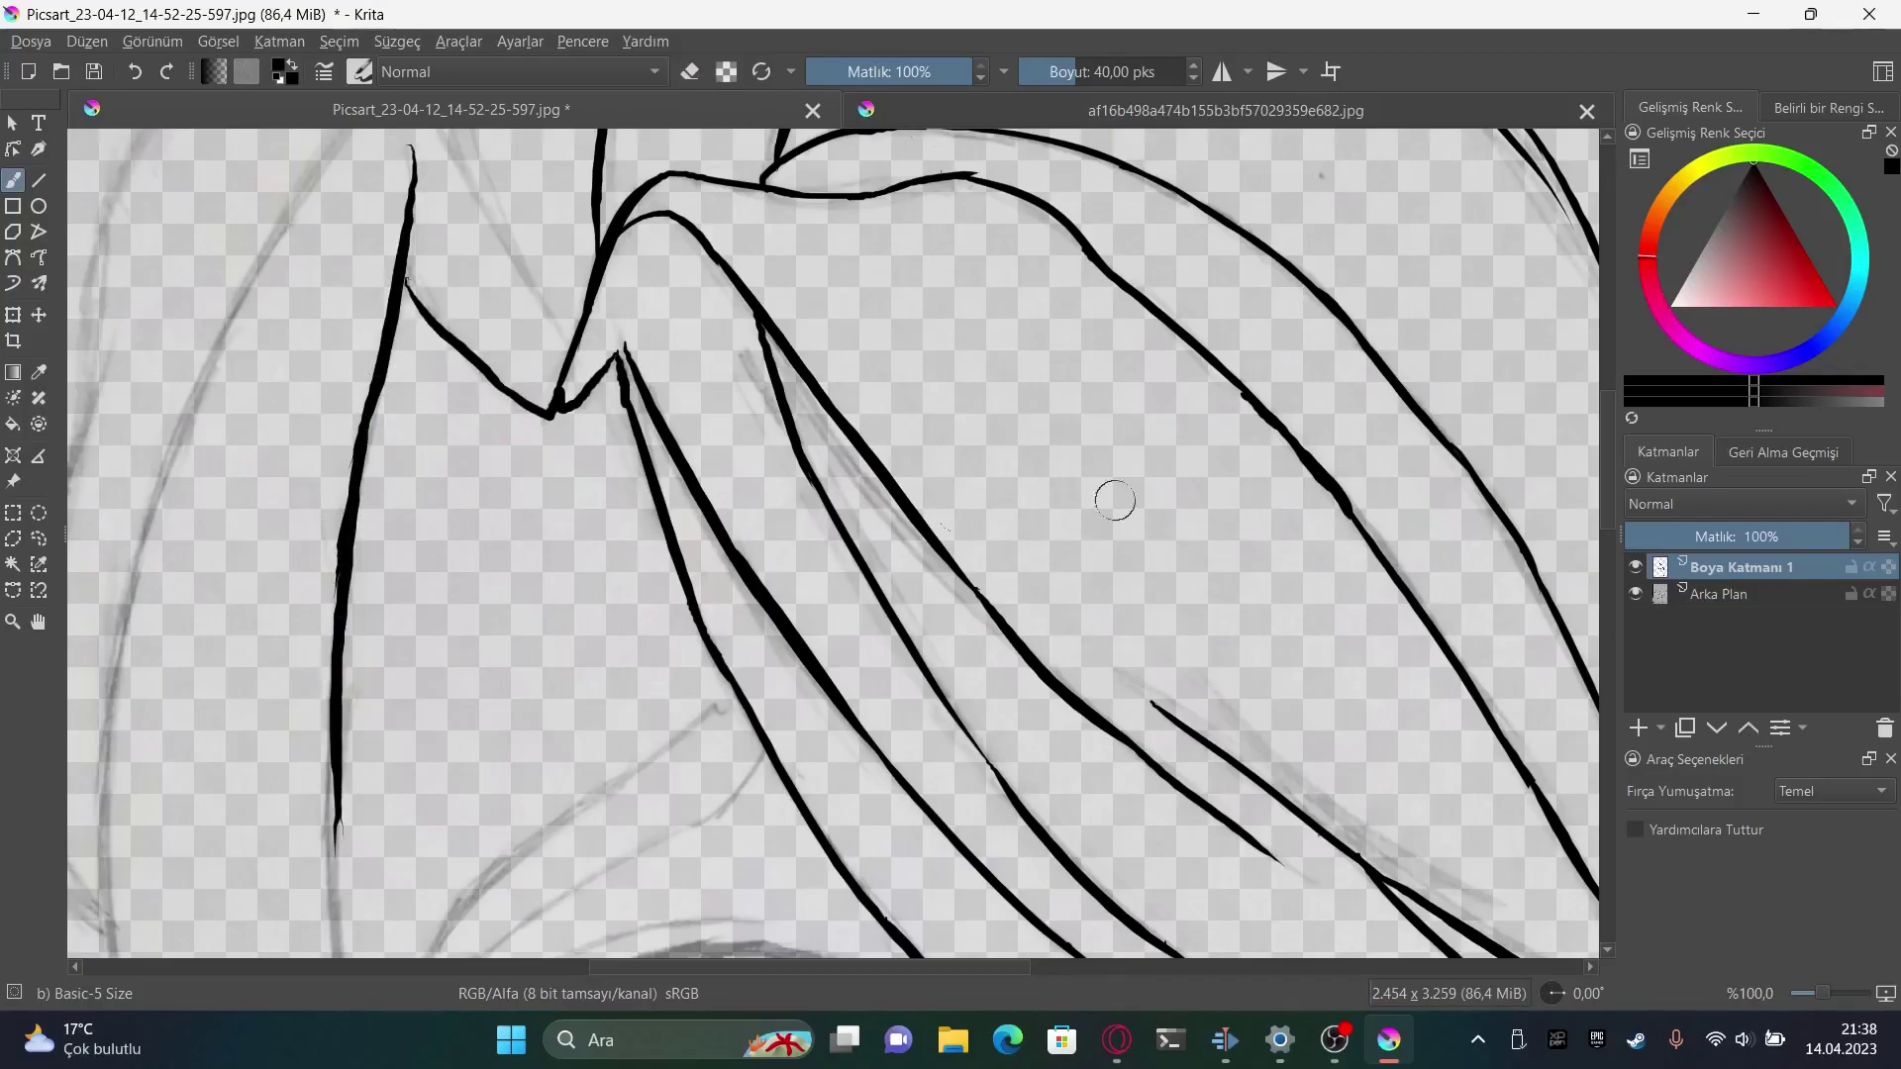
pyautogui.scroll(-13, 1115, 500)
pyautogui.moveTo(337, 237); pyautogui.dragTo(405, 619)
pyautogui.press('e')
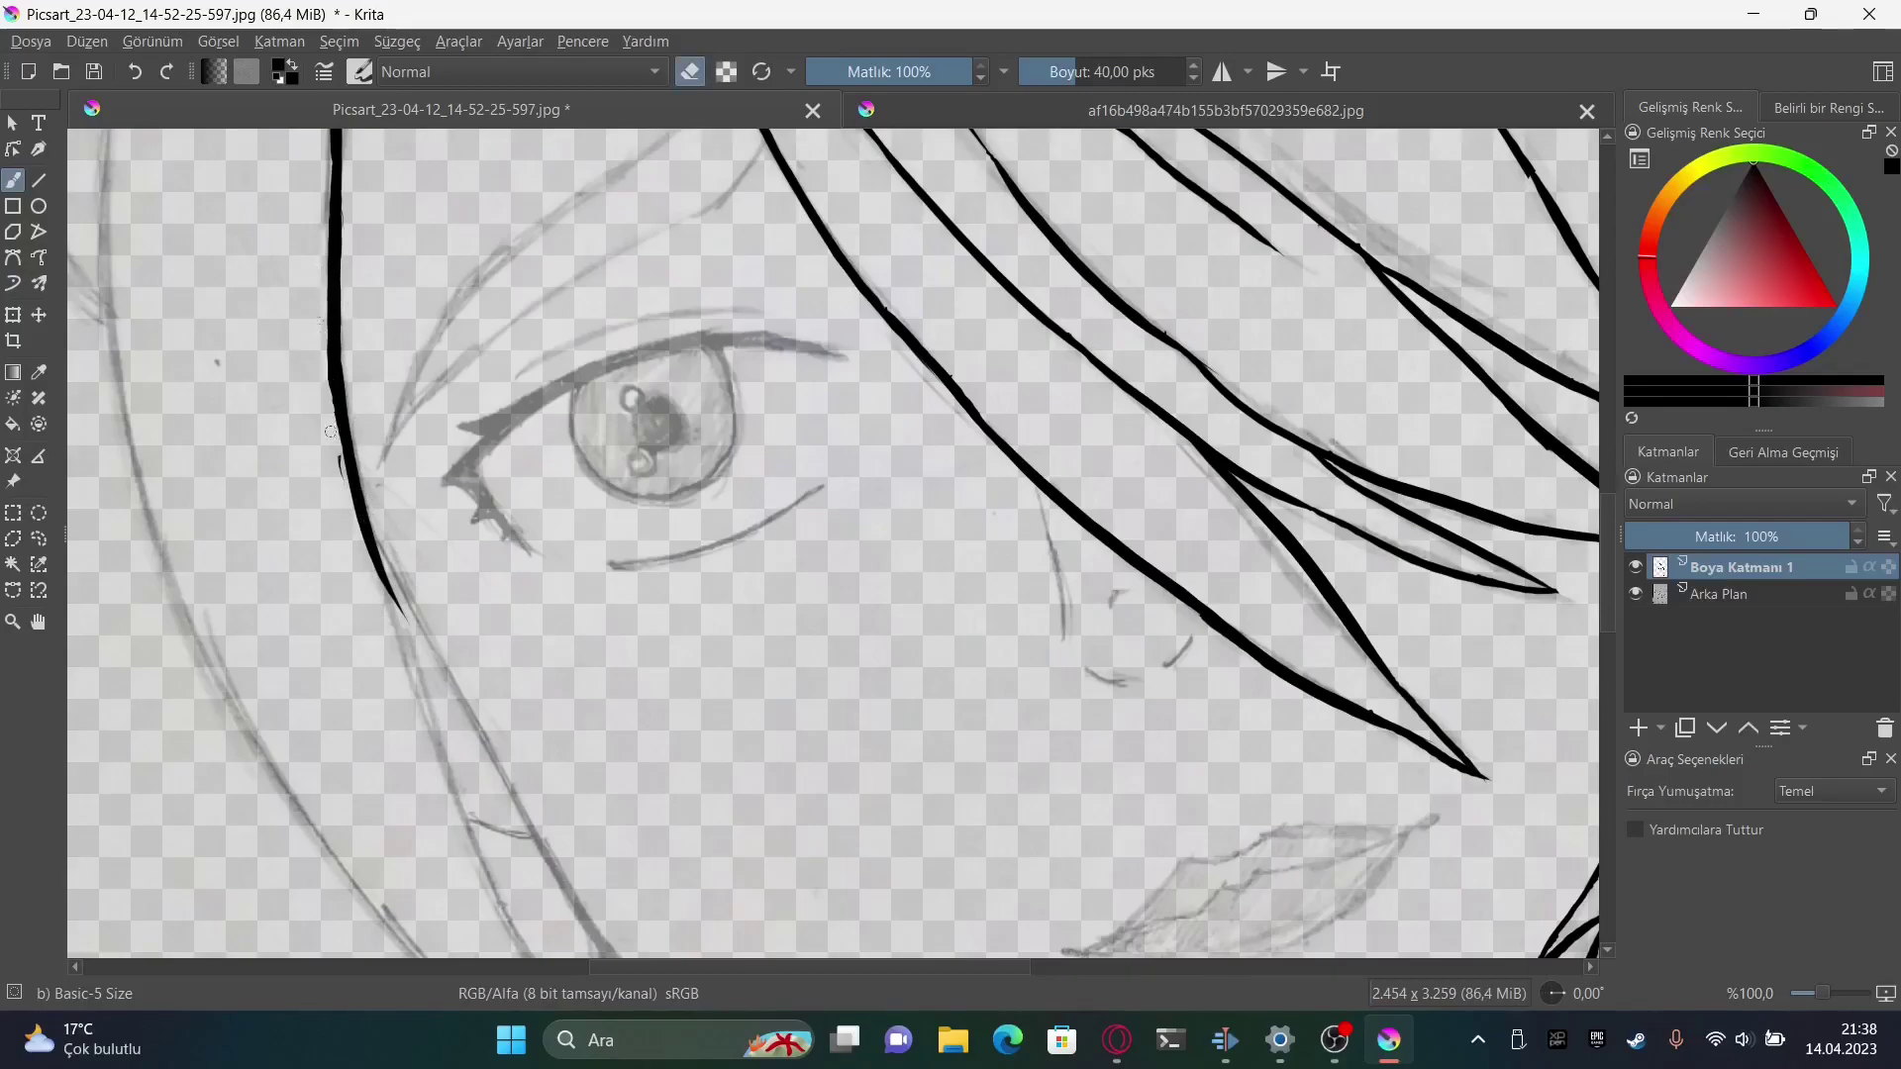
pyautogui.scroll(-10, 353, 547)
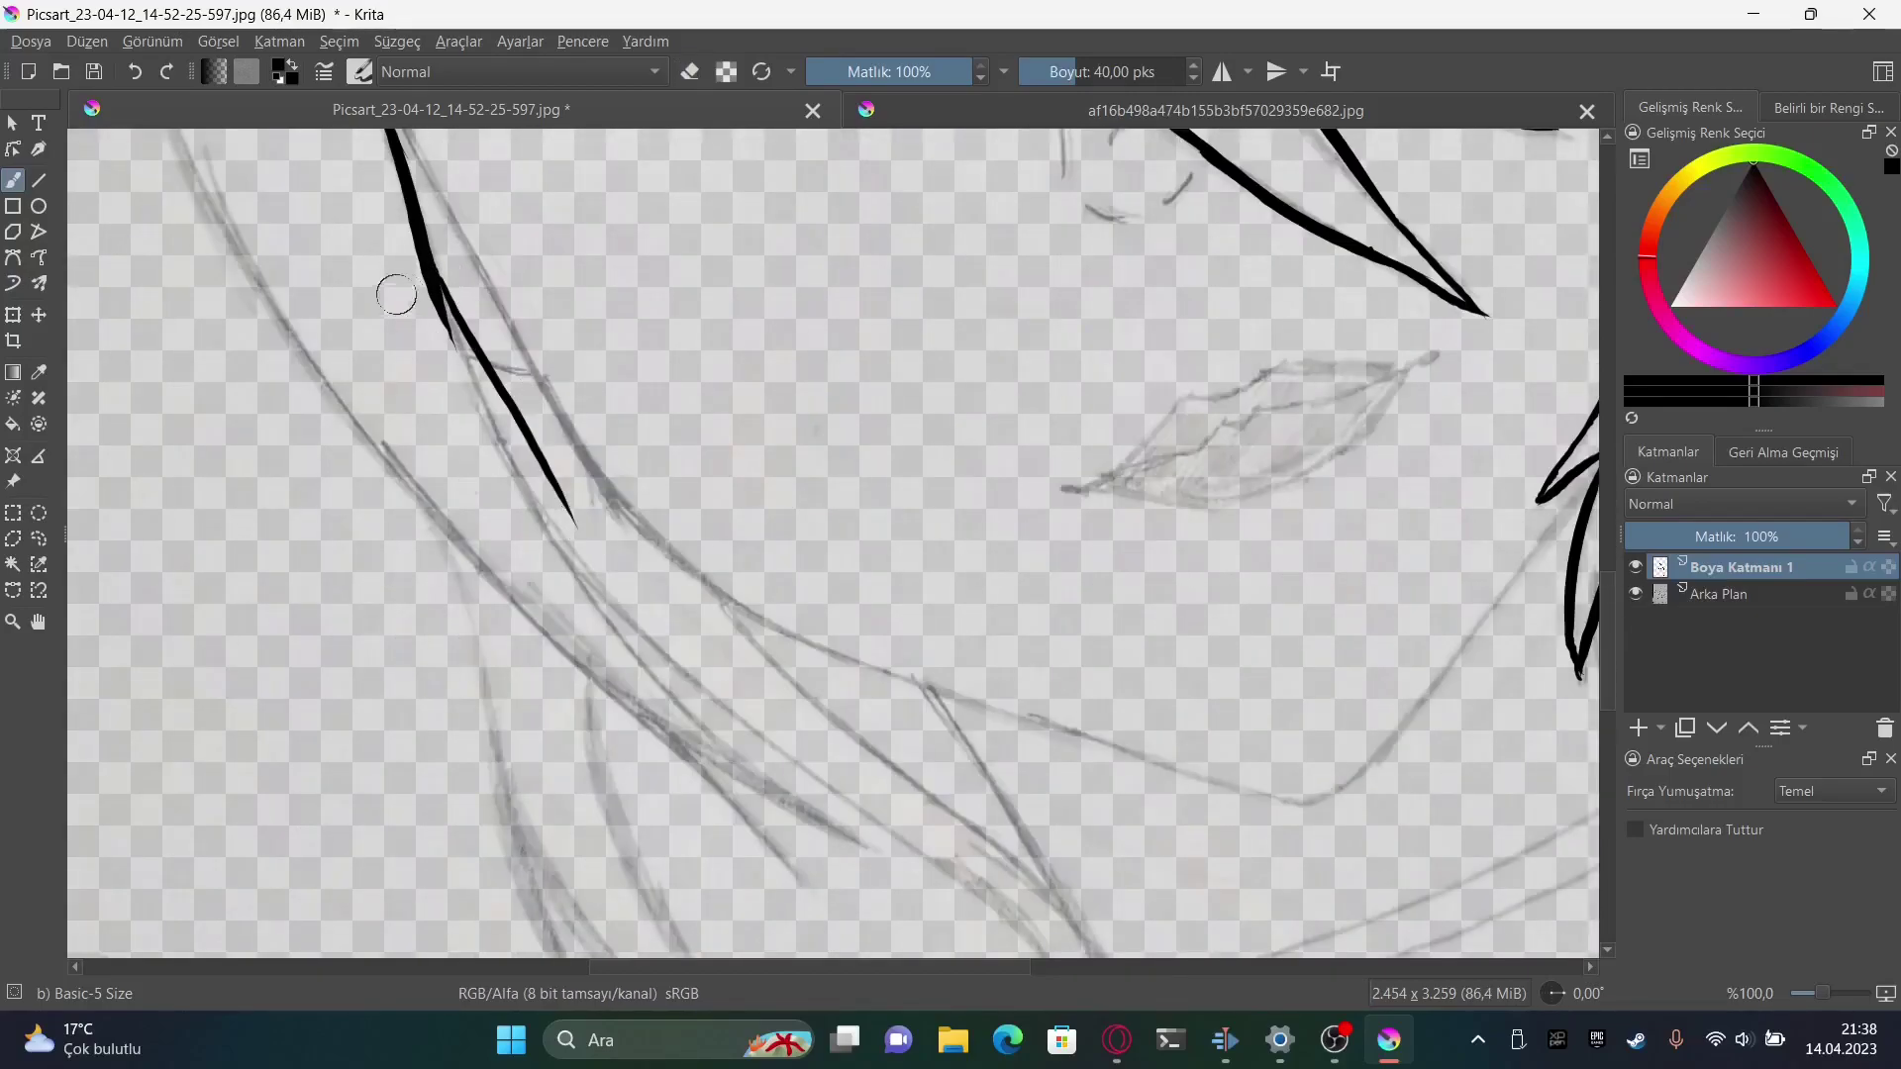
pyautogui.moveTo(426, 248); pyautogui.dragTo(683, 705)
# Ink strands down beside the face toward the chin, erasing a leftover tail
pyautogui.moveTo(311, 371); pyautogui.dragTo(749, 797)
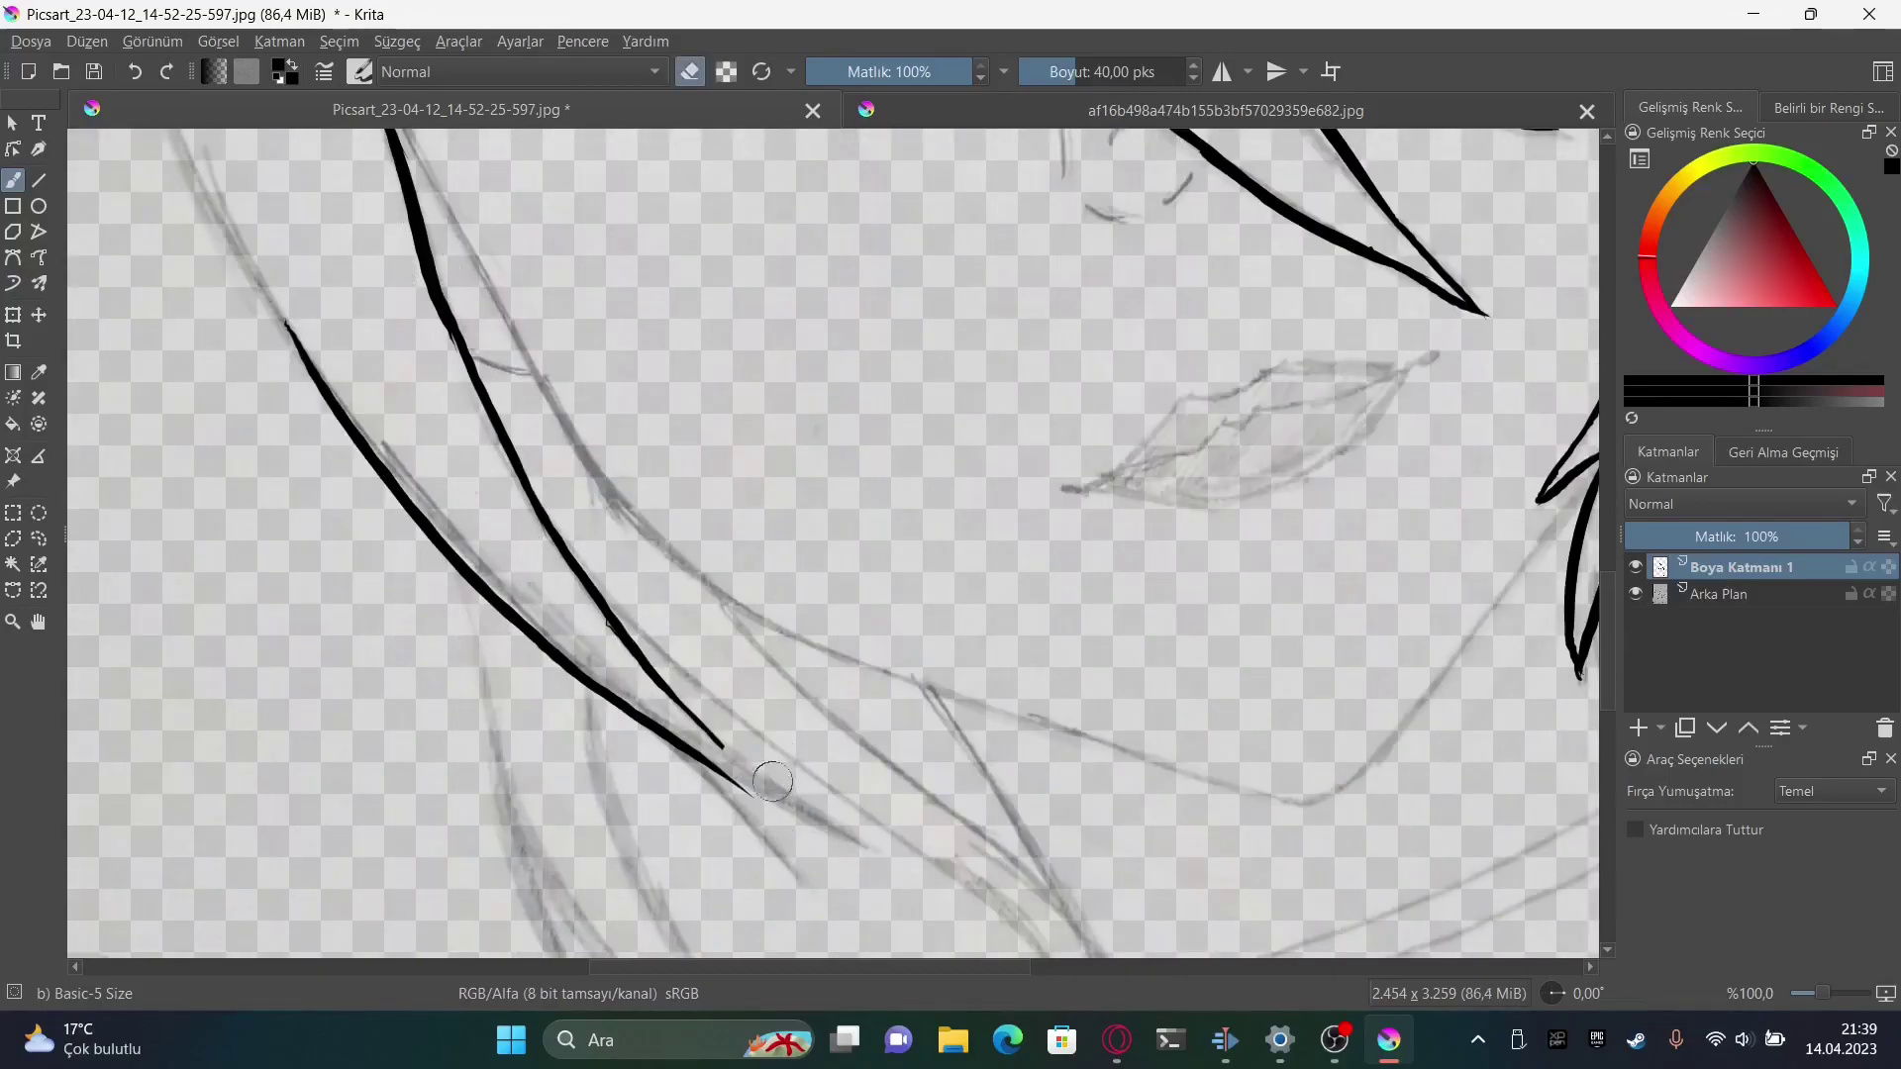
pyautogui.moveTo(683, 705); pyautogui.dragTo(886, 856)
pyautogui.moveTo(715, 591); pyautogui.dragTo(1089, 931)
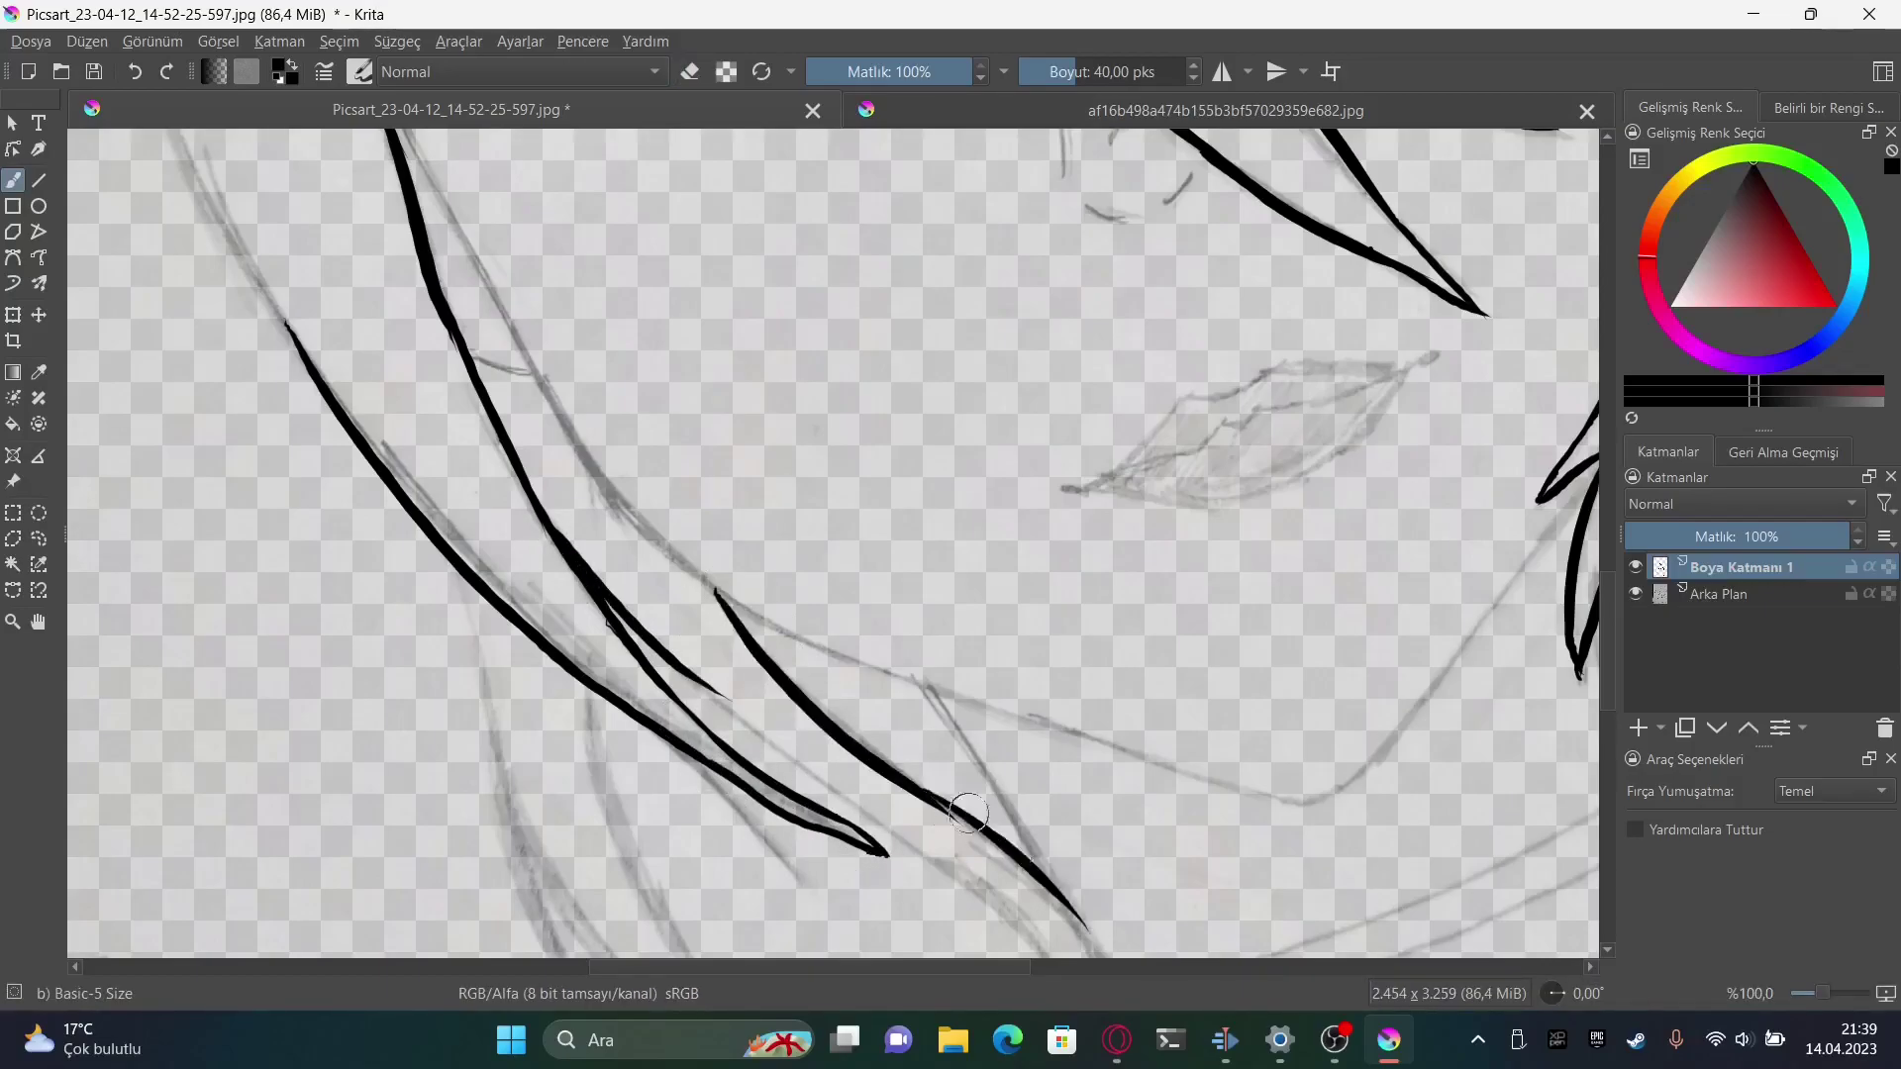
pyautogui.scroll(-5, 1042, 348)
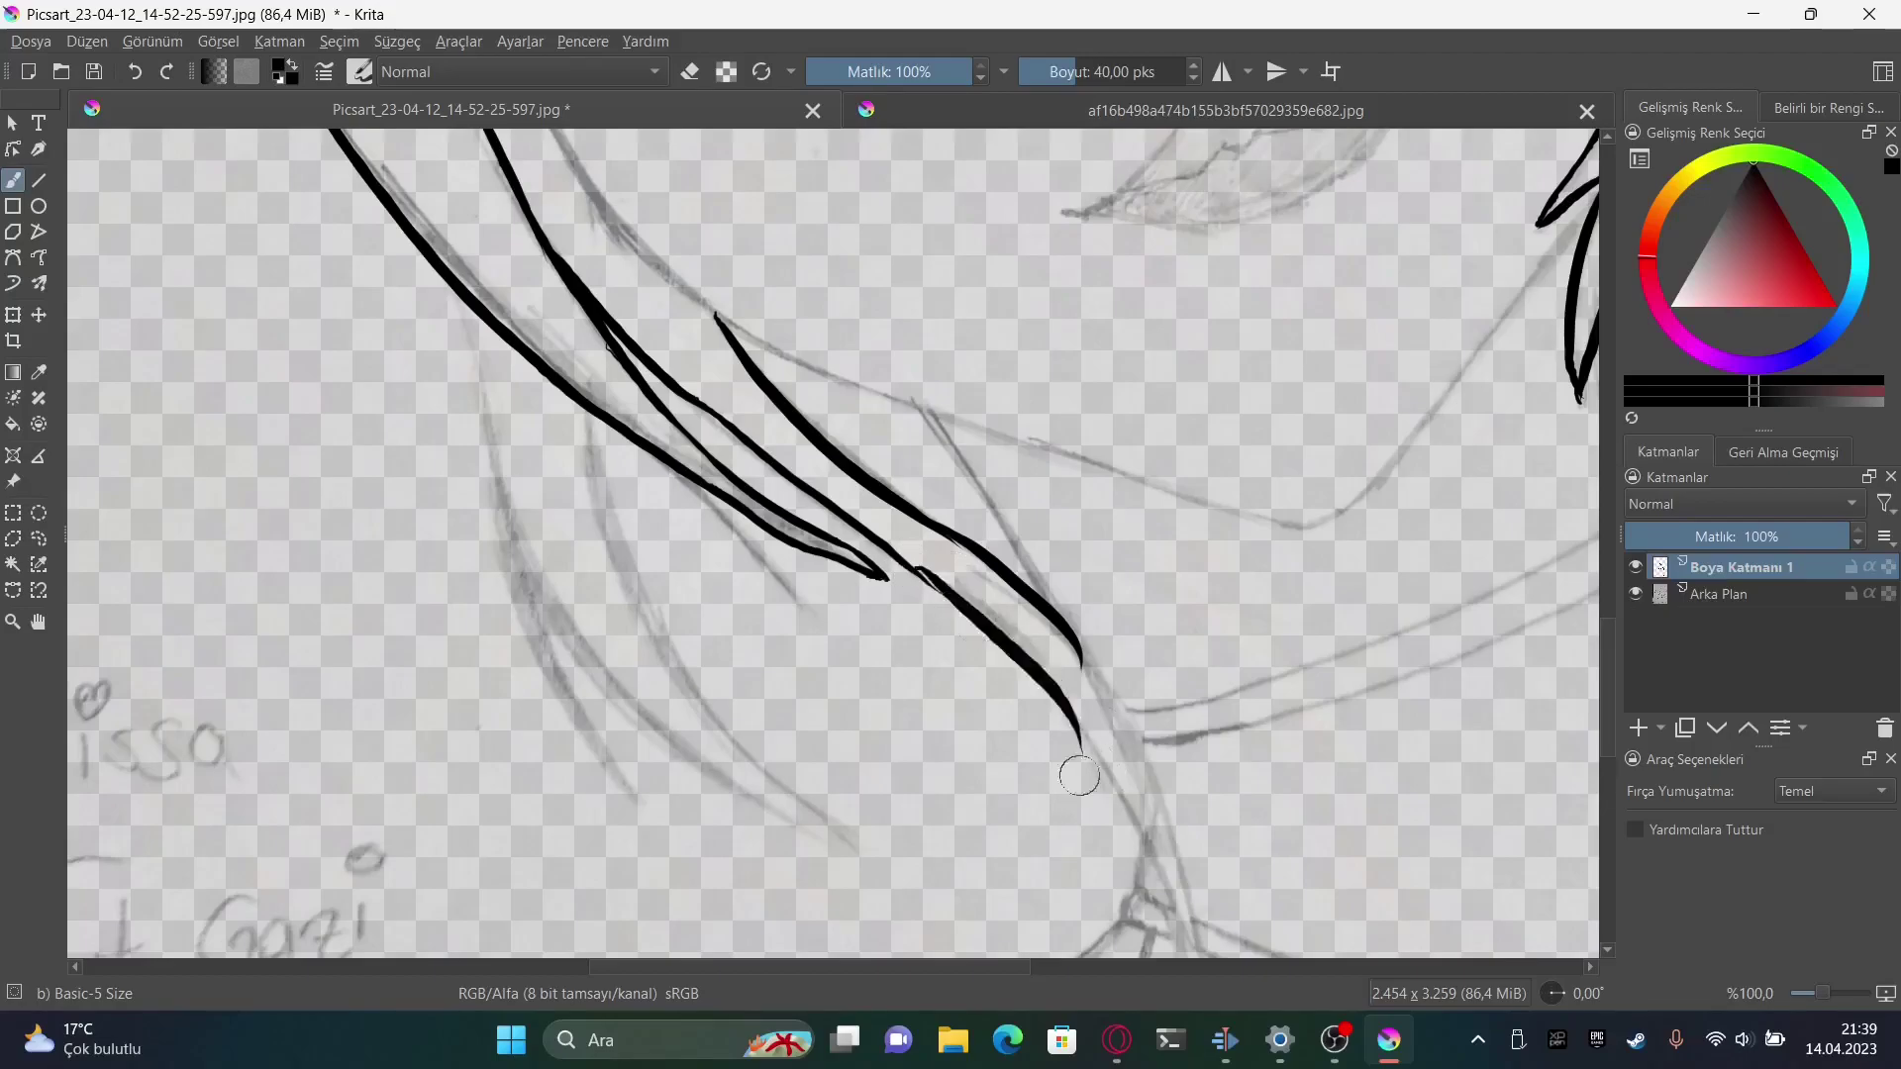
pyautogui.moveTo(1030, 634); pyautogui.dragTo(1185, 931)
pyautogui.press('e')
pyautogui.moveTo(925, 576)
pyautogui.mouseDown()
pyautogui.moveTo(1057, 671)
pyautogui.moveTo(1168, 876)
pyautogui.mouseUp()
pyautogui.press('e')
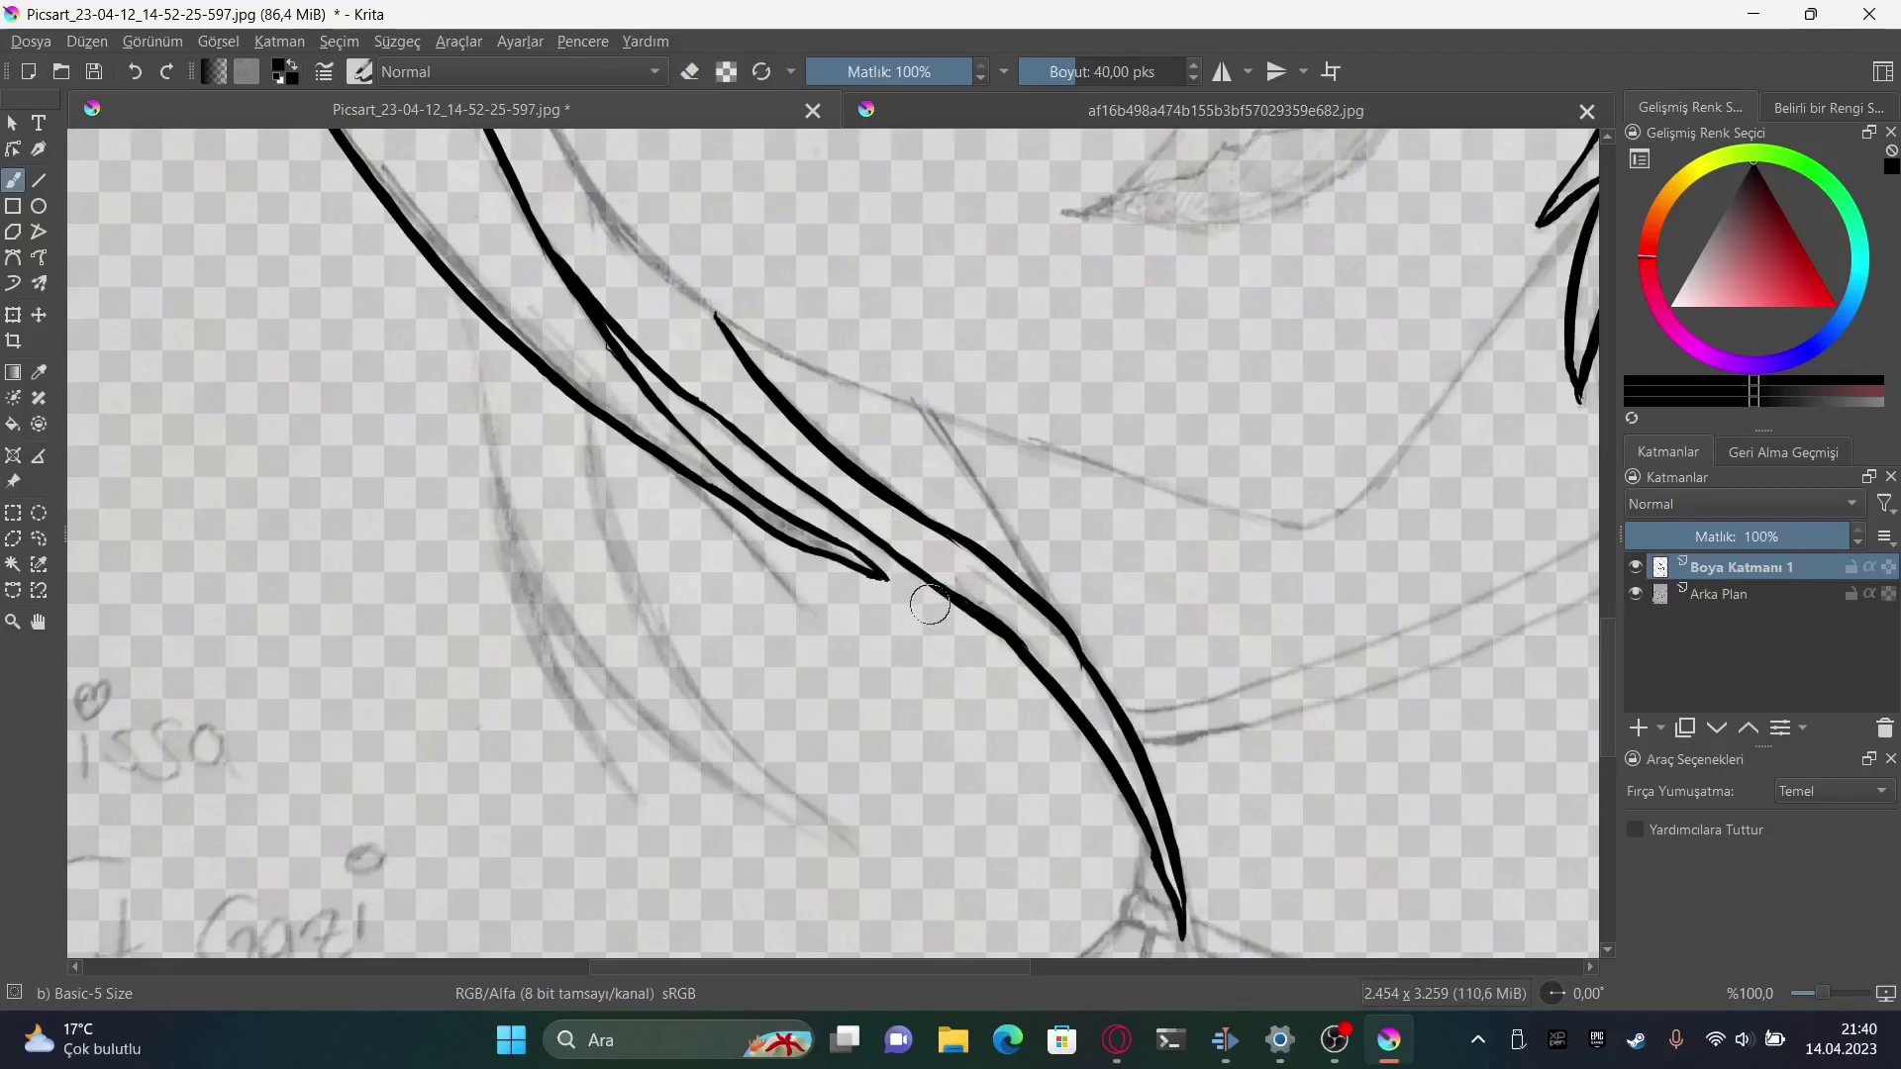
# Ink several hanging hair strands and a line along the left cheek
pyautogui.moveTo(445, 282); pyautogui.dragTo(633, 708)
pyautogui.moveTo(581, 413); pyautogui.dragTo(708, 720)
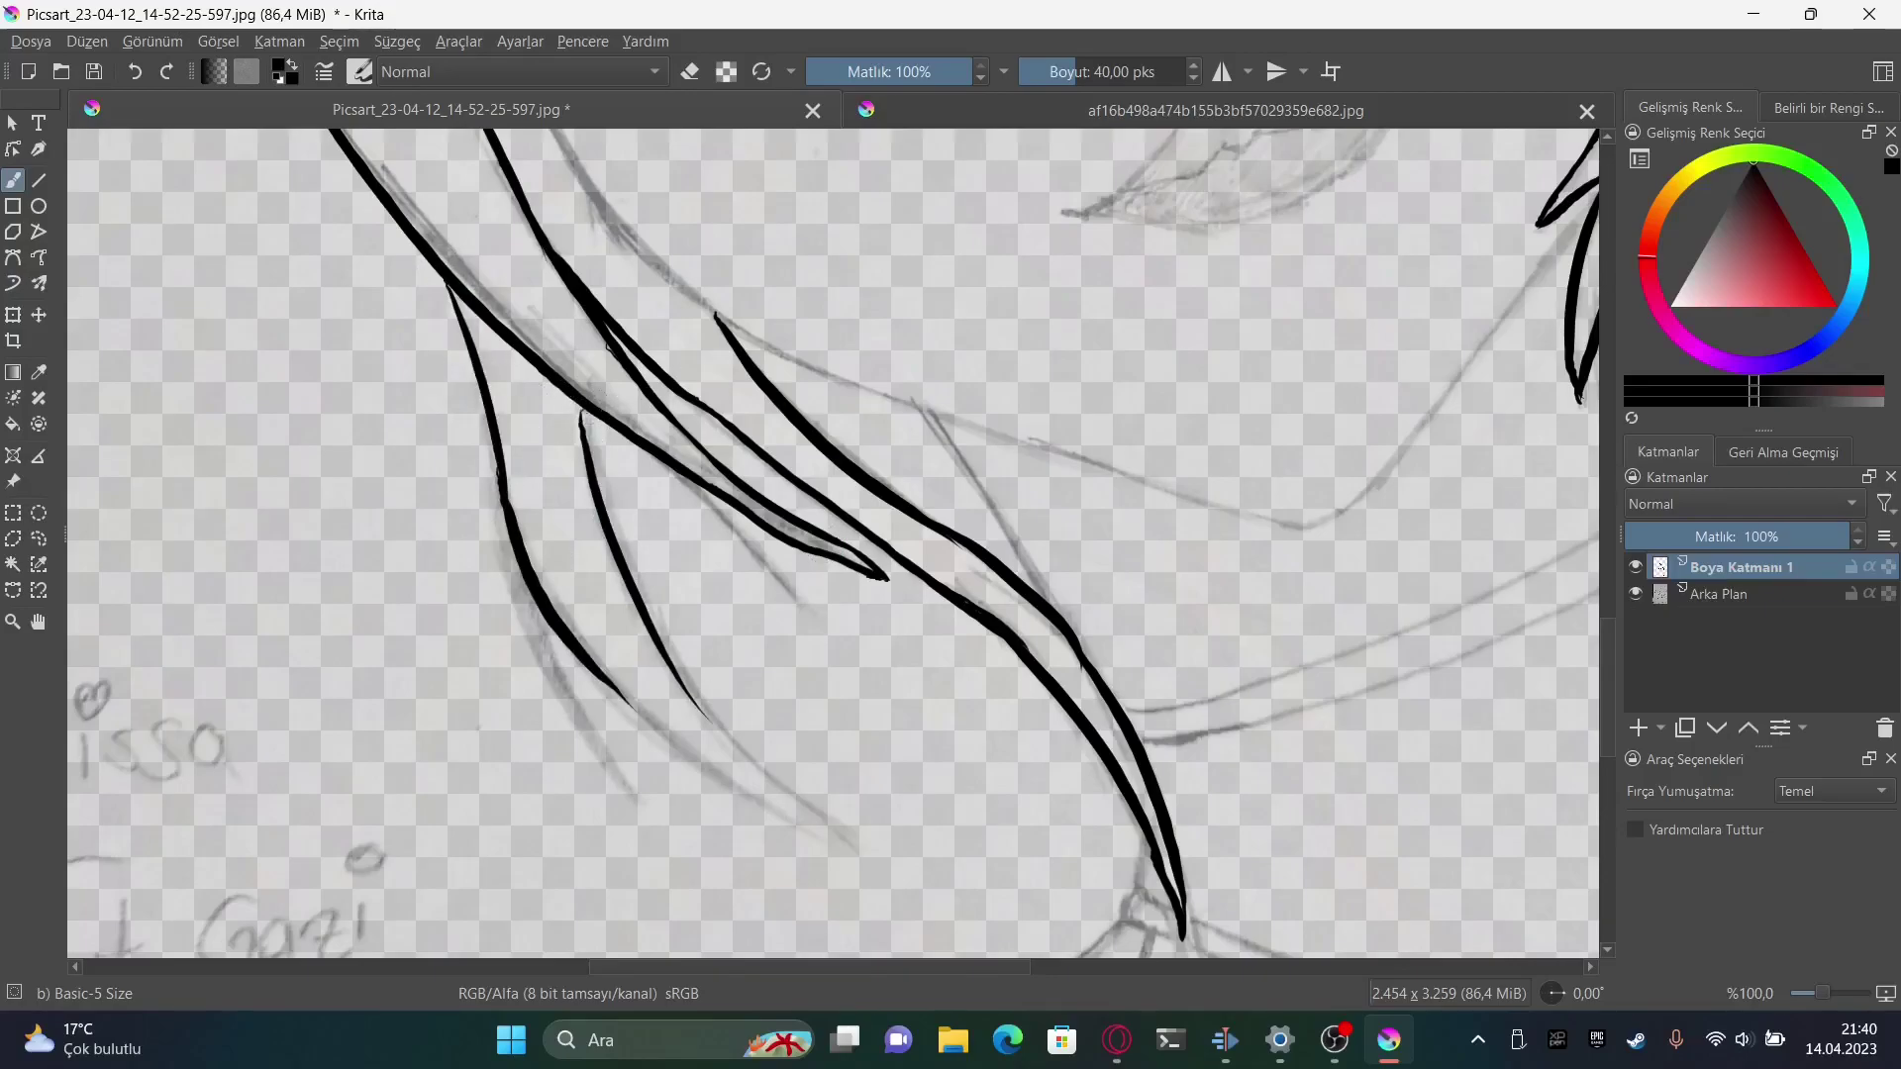
pyautogui.moveTo(654, 641); pyautogui.dragTo(840, 834)
pyautogui.moveTo(498, 500)
pyautogui.mouseDown()
pyautogui.moveTo(555, 693)
pyautogui.moveTo(643, 804)
pyautogui.mouseUp()
pyautogui.moveTo(683, 477); pyautogui.dragTo(808, 616)
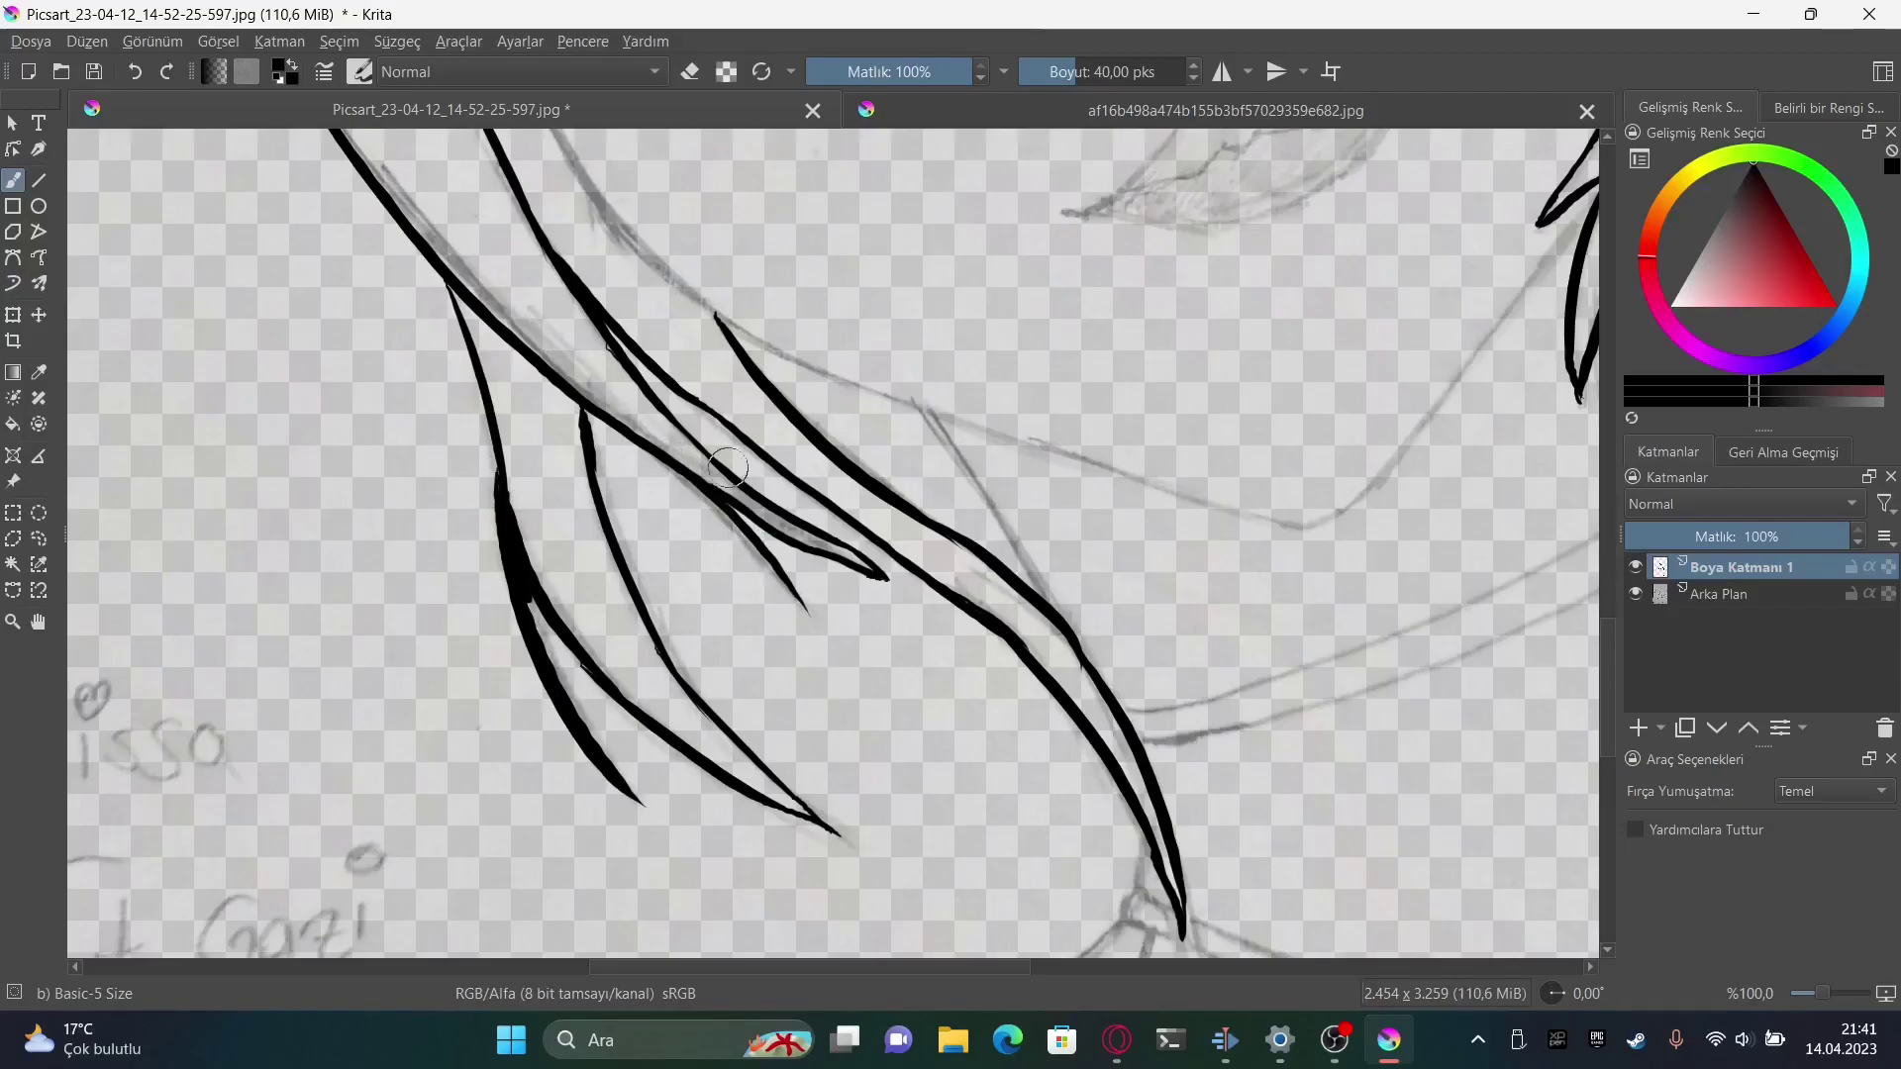
pyautogui.moveTo(1822, 993)
pyautogui.mouseDown()
pyautogui.moveTo(1802, 994)
pyautogui.moveTo(1820, 994)
pyautogui.mouseUp()
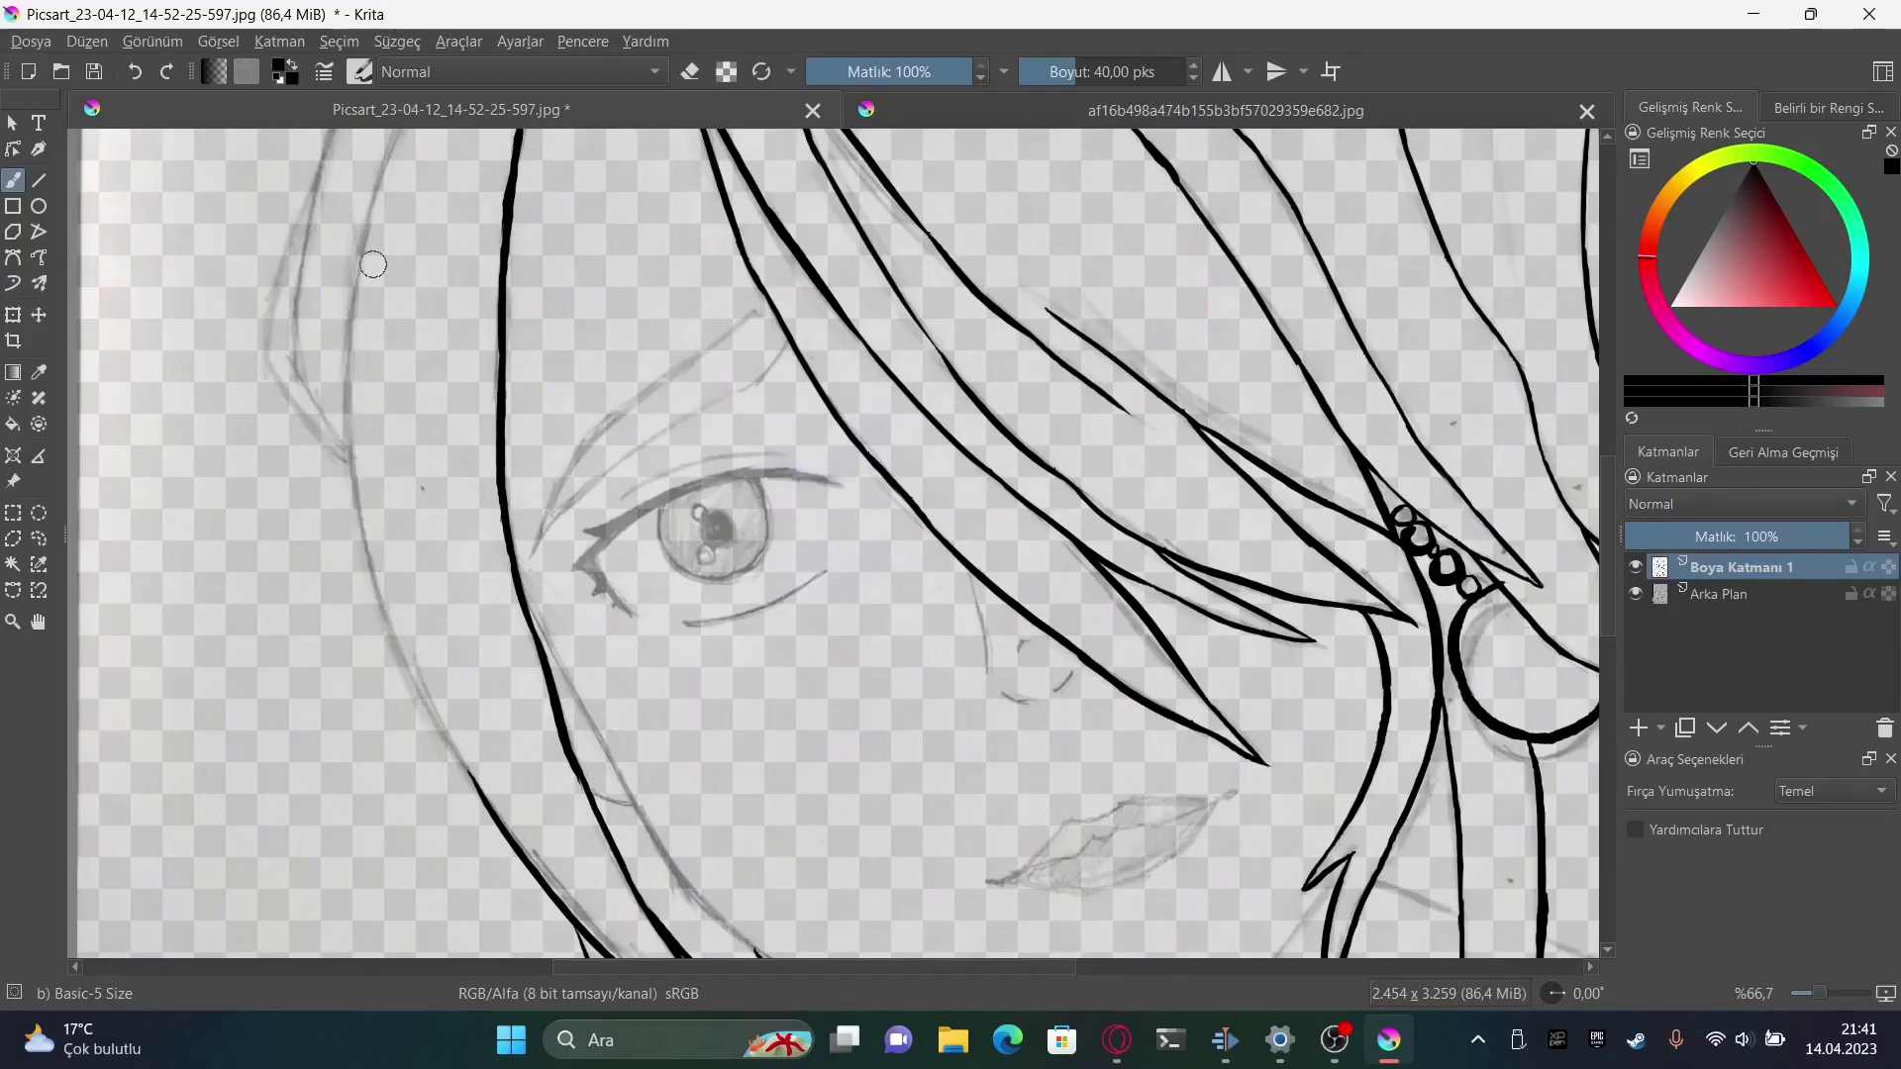
pyautogui.moveTo(359, 239); pyautogui.dragTo(408, 630)
# Ink strokes near the hair tip, a long line to the cheek, and the left face contour
pyautogui.scroll(5, 1008, 405)
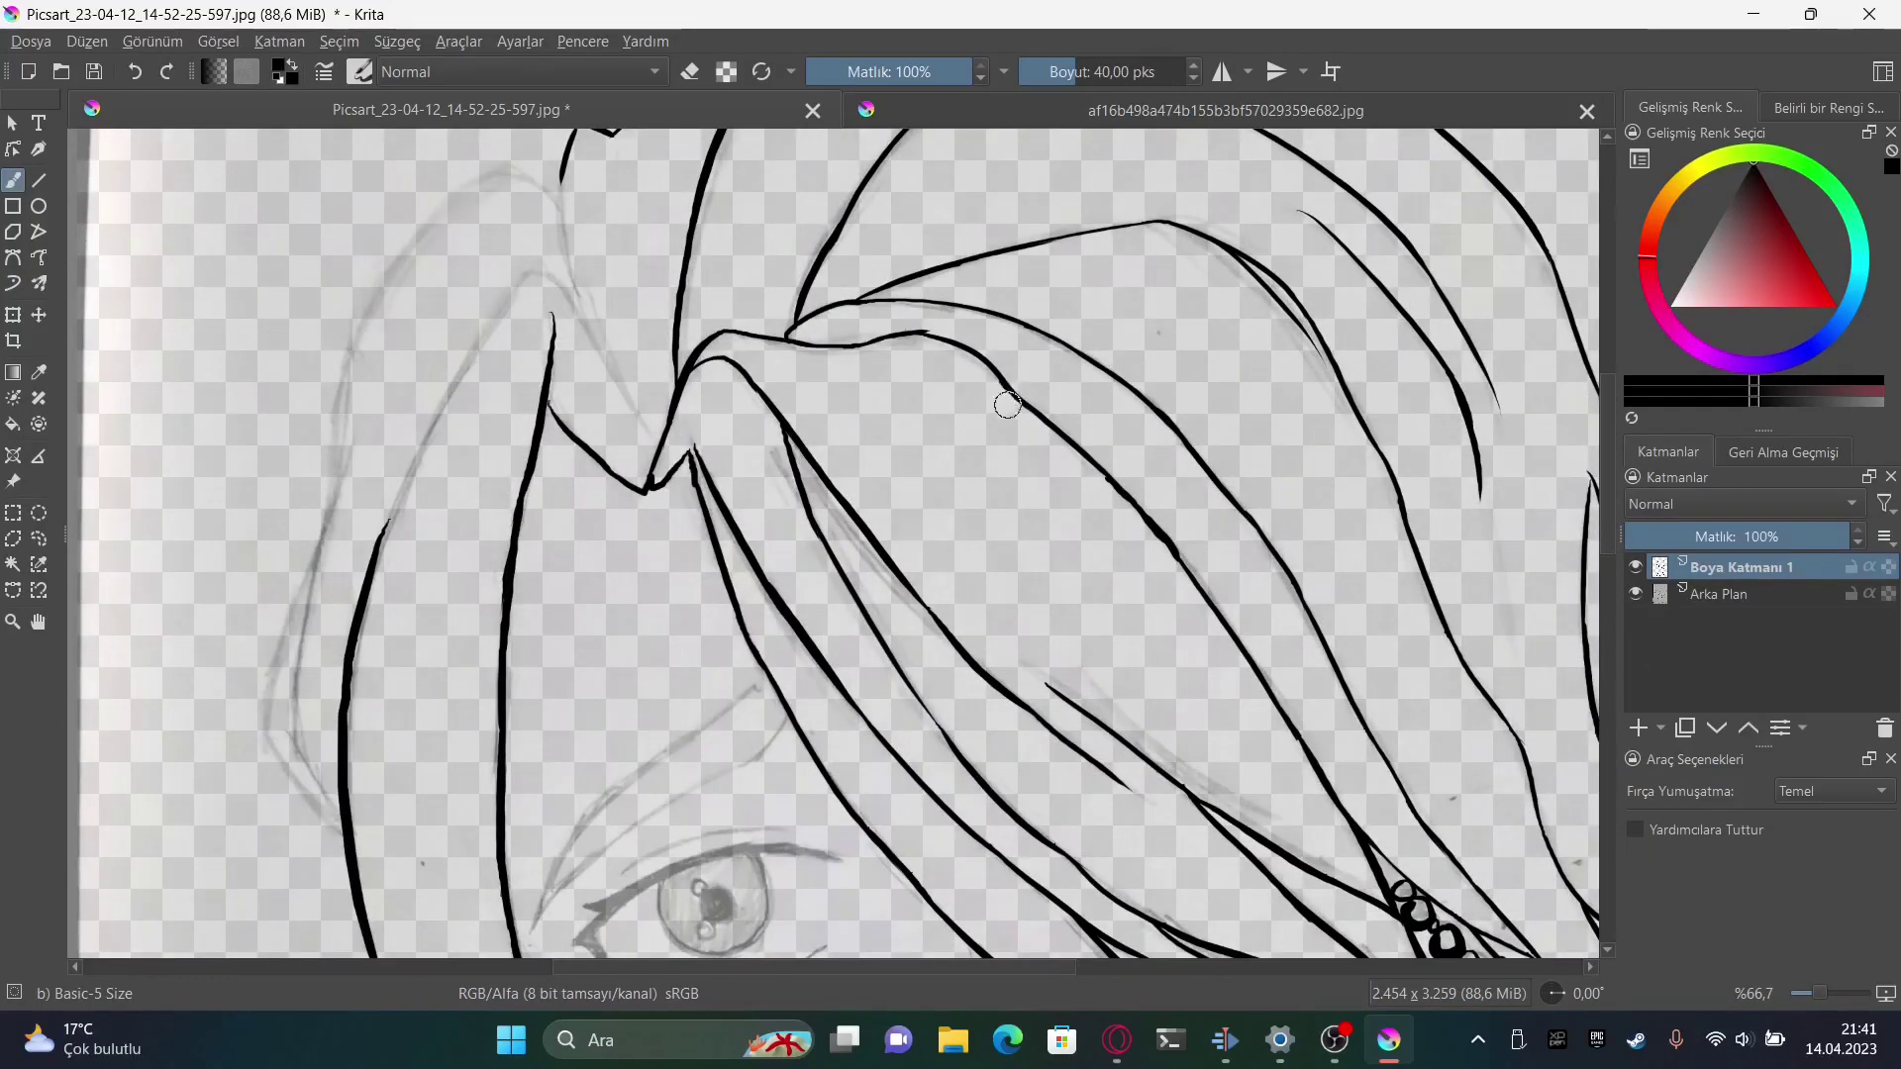
pyautogui.moveTo(537, 273)
pyautogui.mouseDown()
pyautogui.moveTo(357, 548)
pyautogui.moveTo(642, 421)
pyautogui.mouseUp()
pyautogui.hotkey('ctrl', 'z')
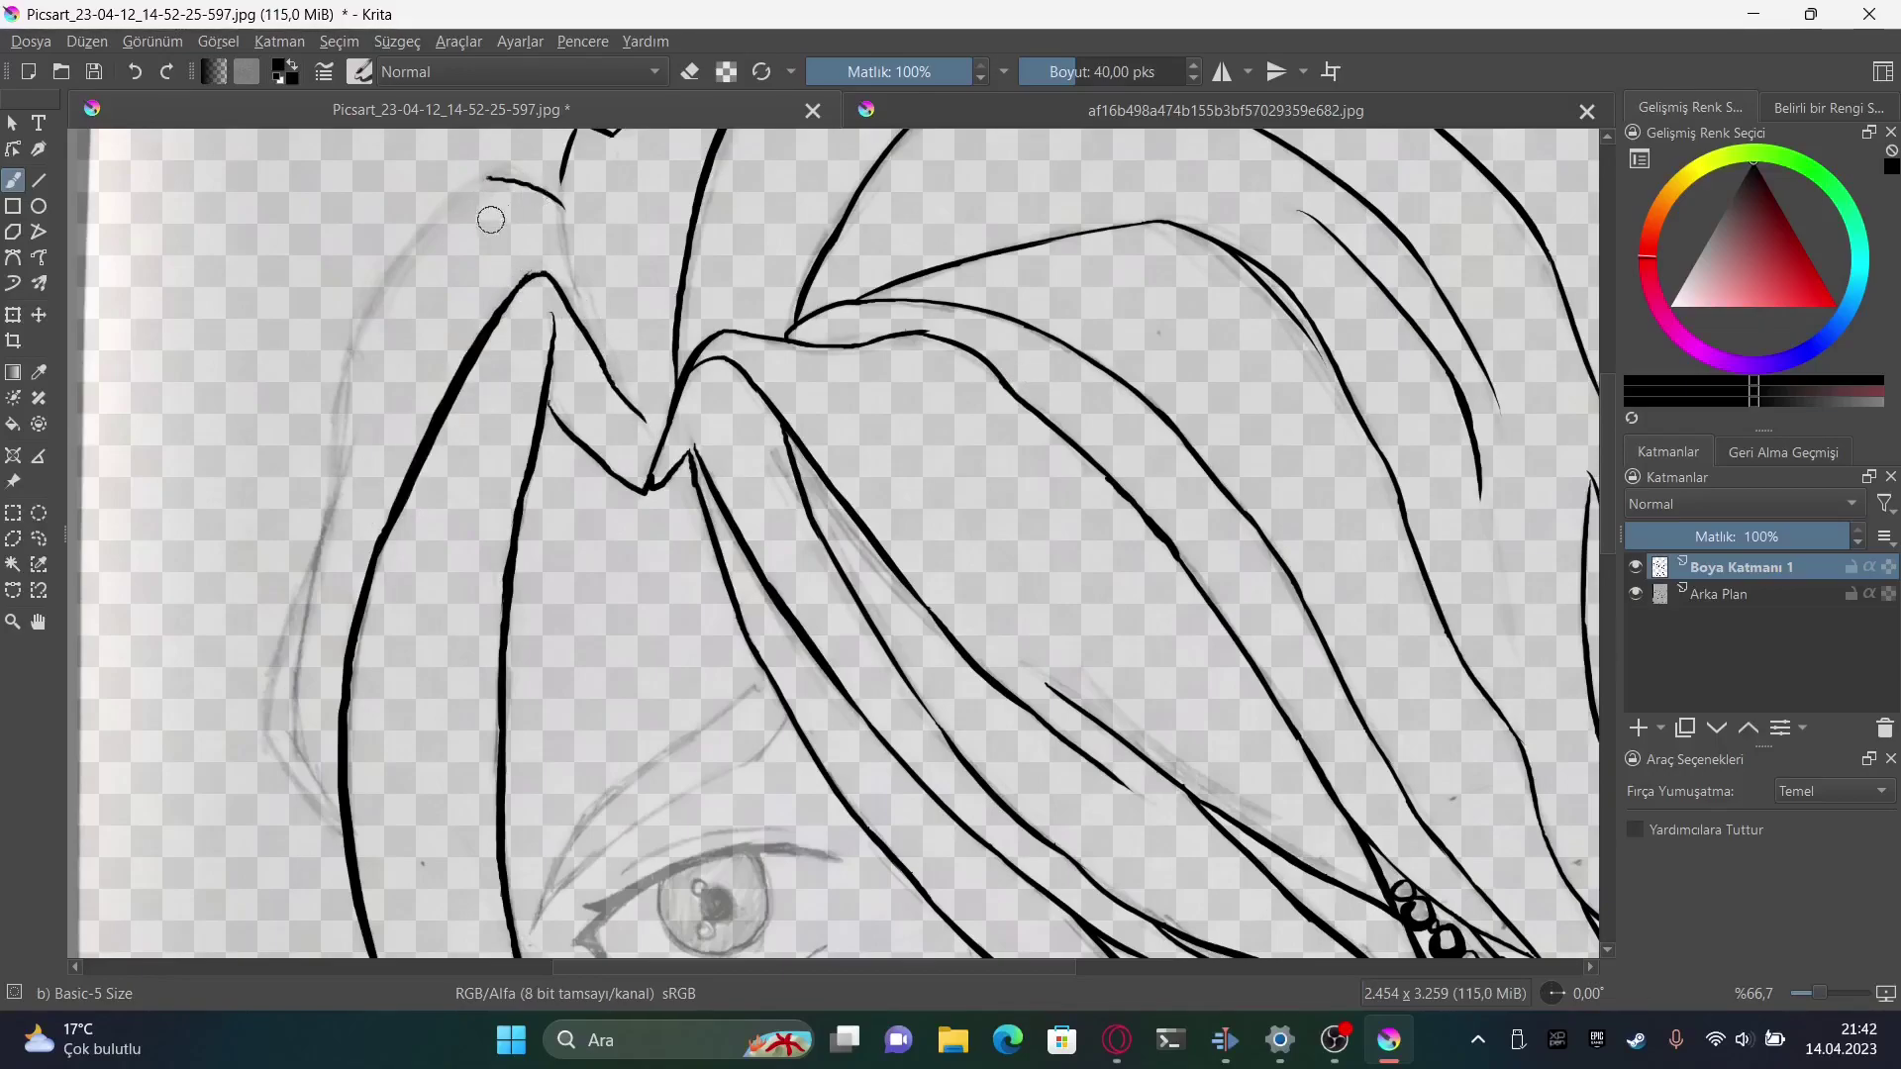
pyautogui.moveTo(560, 180); pyautogui.dragTo(574, 285)
pyautogui.moveTo(493, 168)
pyautogui.mouseDown()
pyautogui.moveTo(560, 196)
pyautogui.moveTo(328, 495)
pyautogui.moveTo(340, 826)
pyautogui.mouseUp()
pyautogui.moveTo(318, 539); pyautogui.dragTo(344, 853)
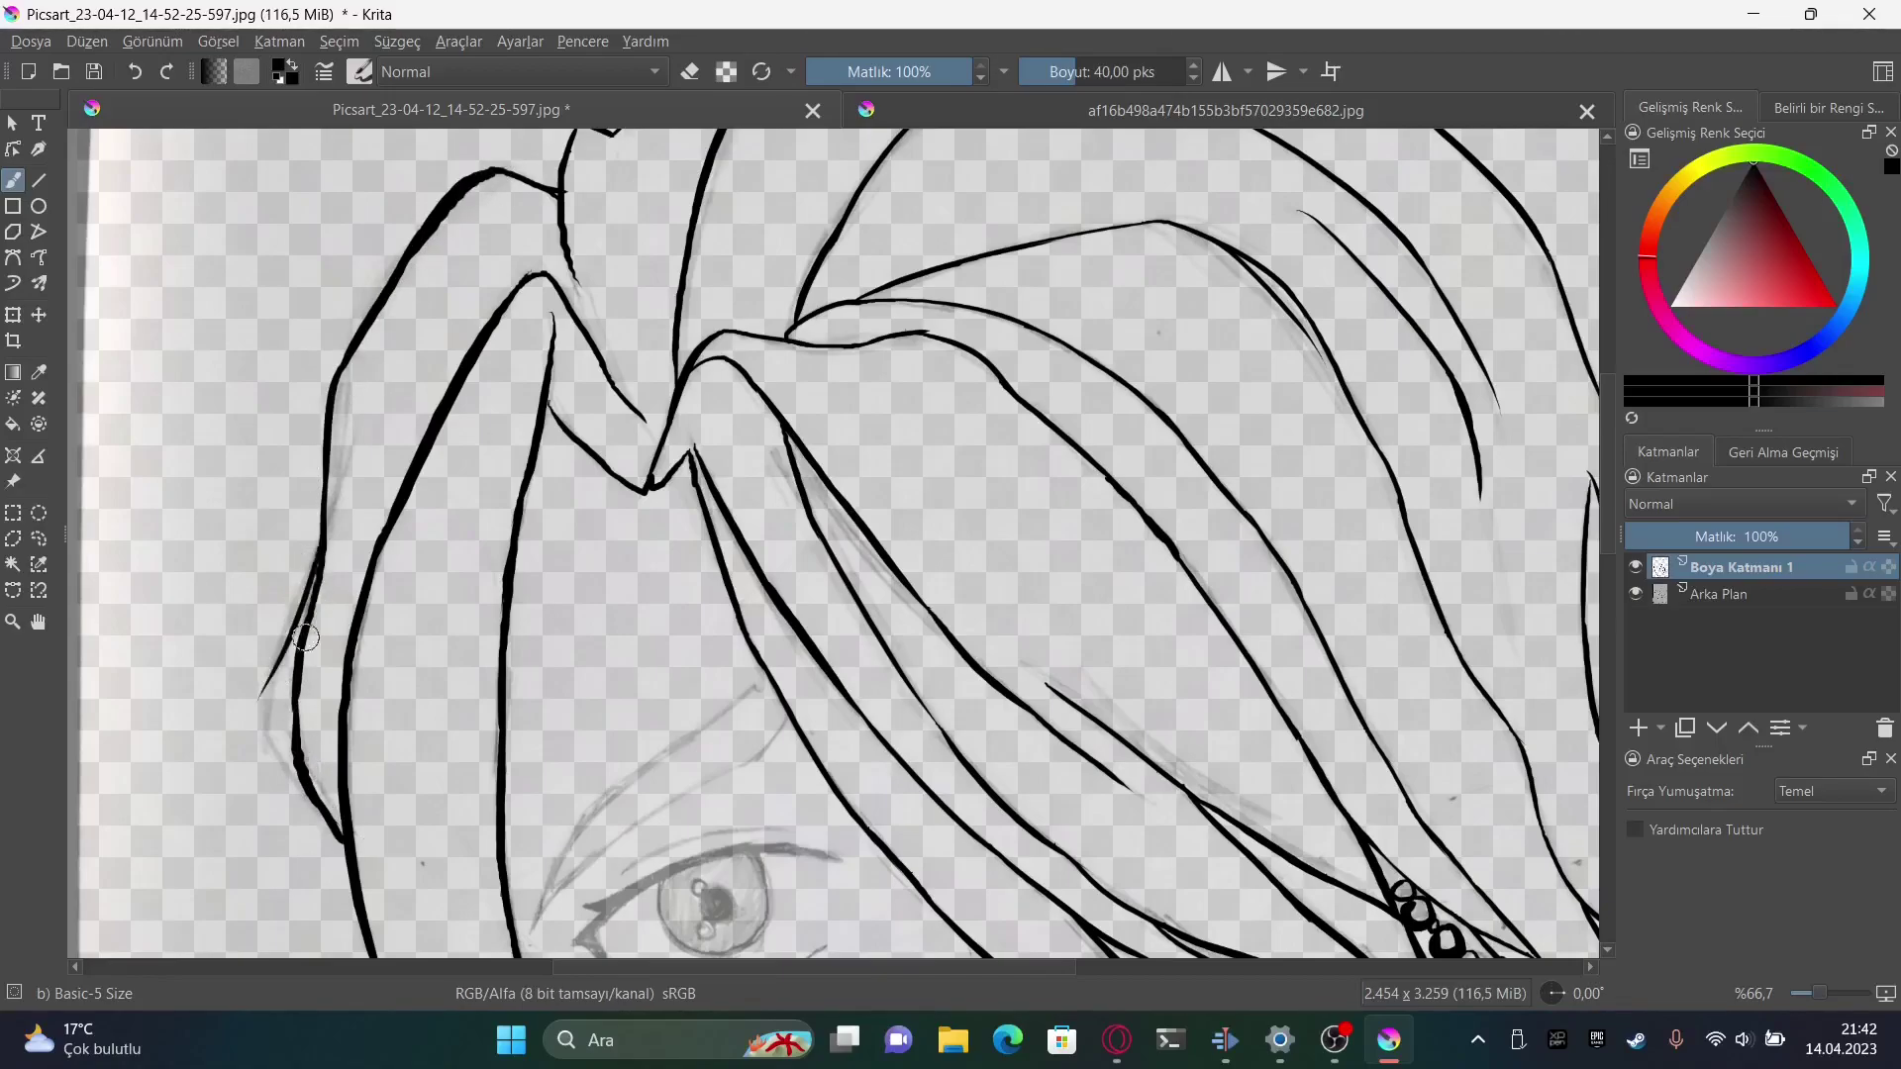
pyautogui.scroll(-5, 373, 862)
# Rename the inked layer to 'saç' and add a new paint layer above it
pyautogui.scroll(3, 1572, 800)
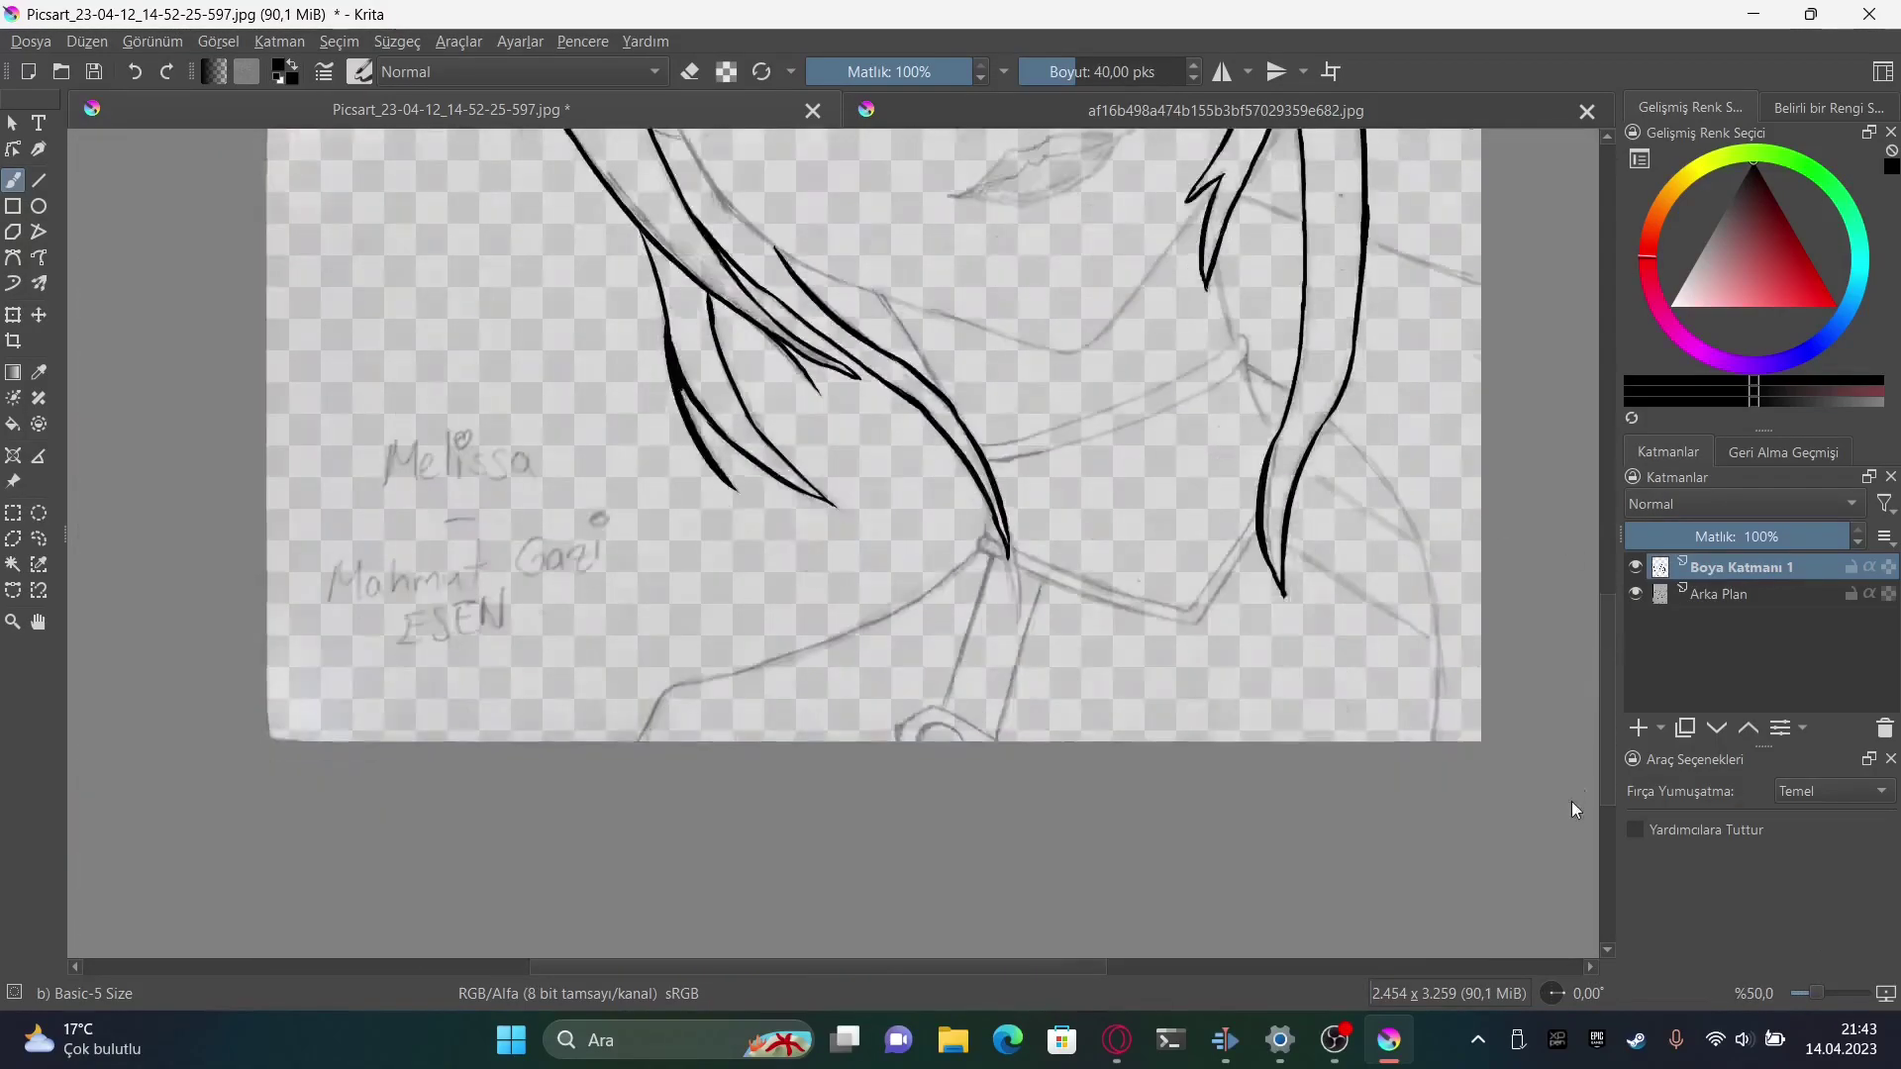
pyautogui.doubleClick(1650, 569)
pyautogui.write('saç')
pyautogui.press('Return')
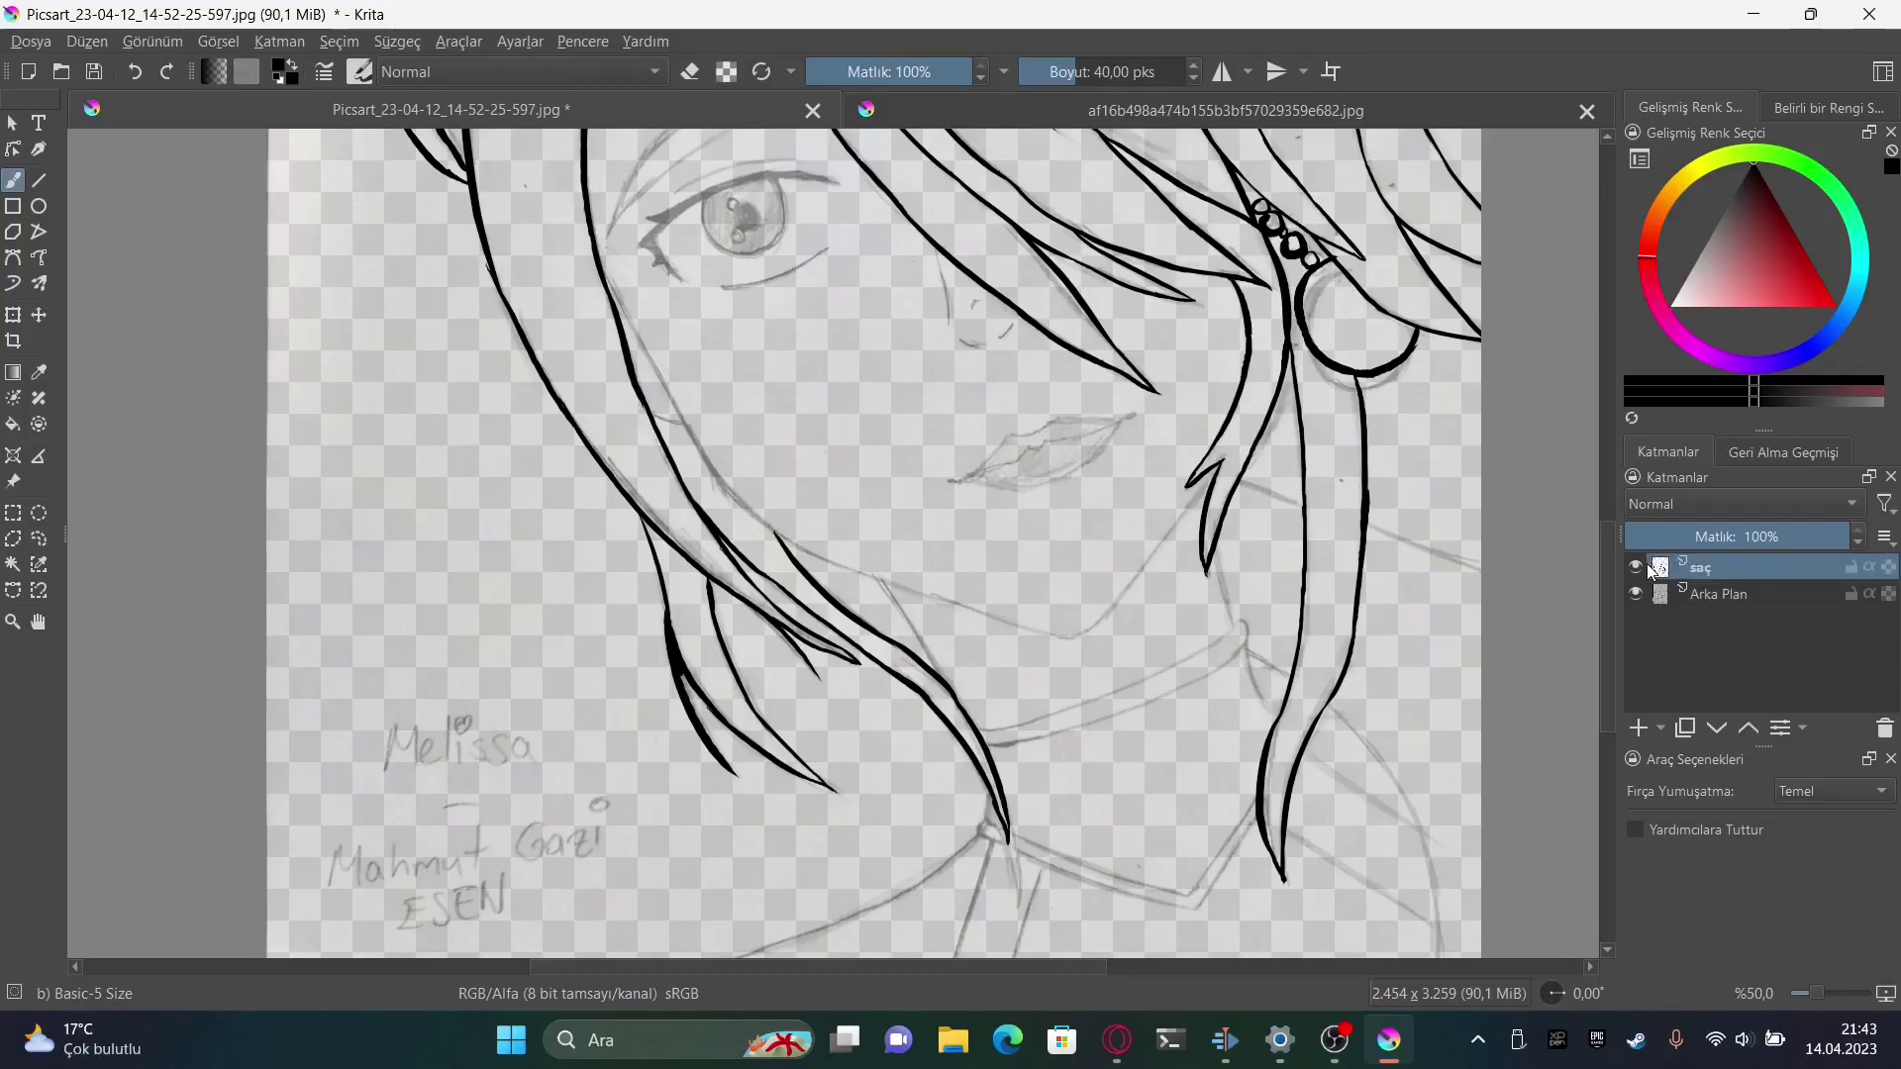
pyautogui.click(1641, 727)
# Try a straight line along the neck, then return to the freehand brush
pyautogui.scroll(2, 1594, 638)
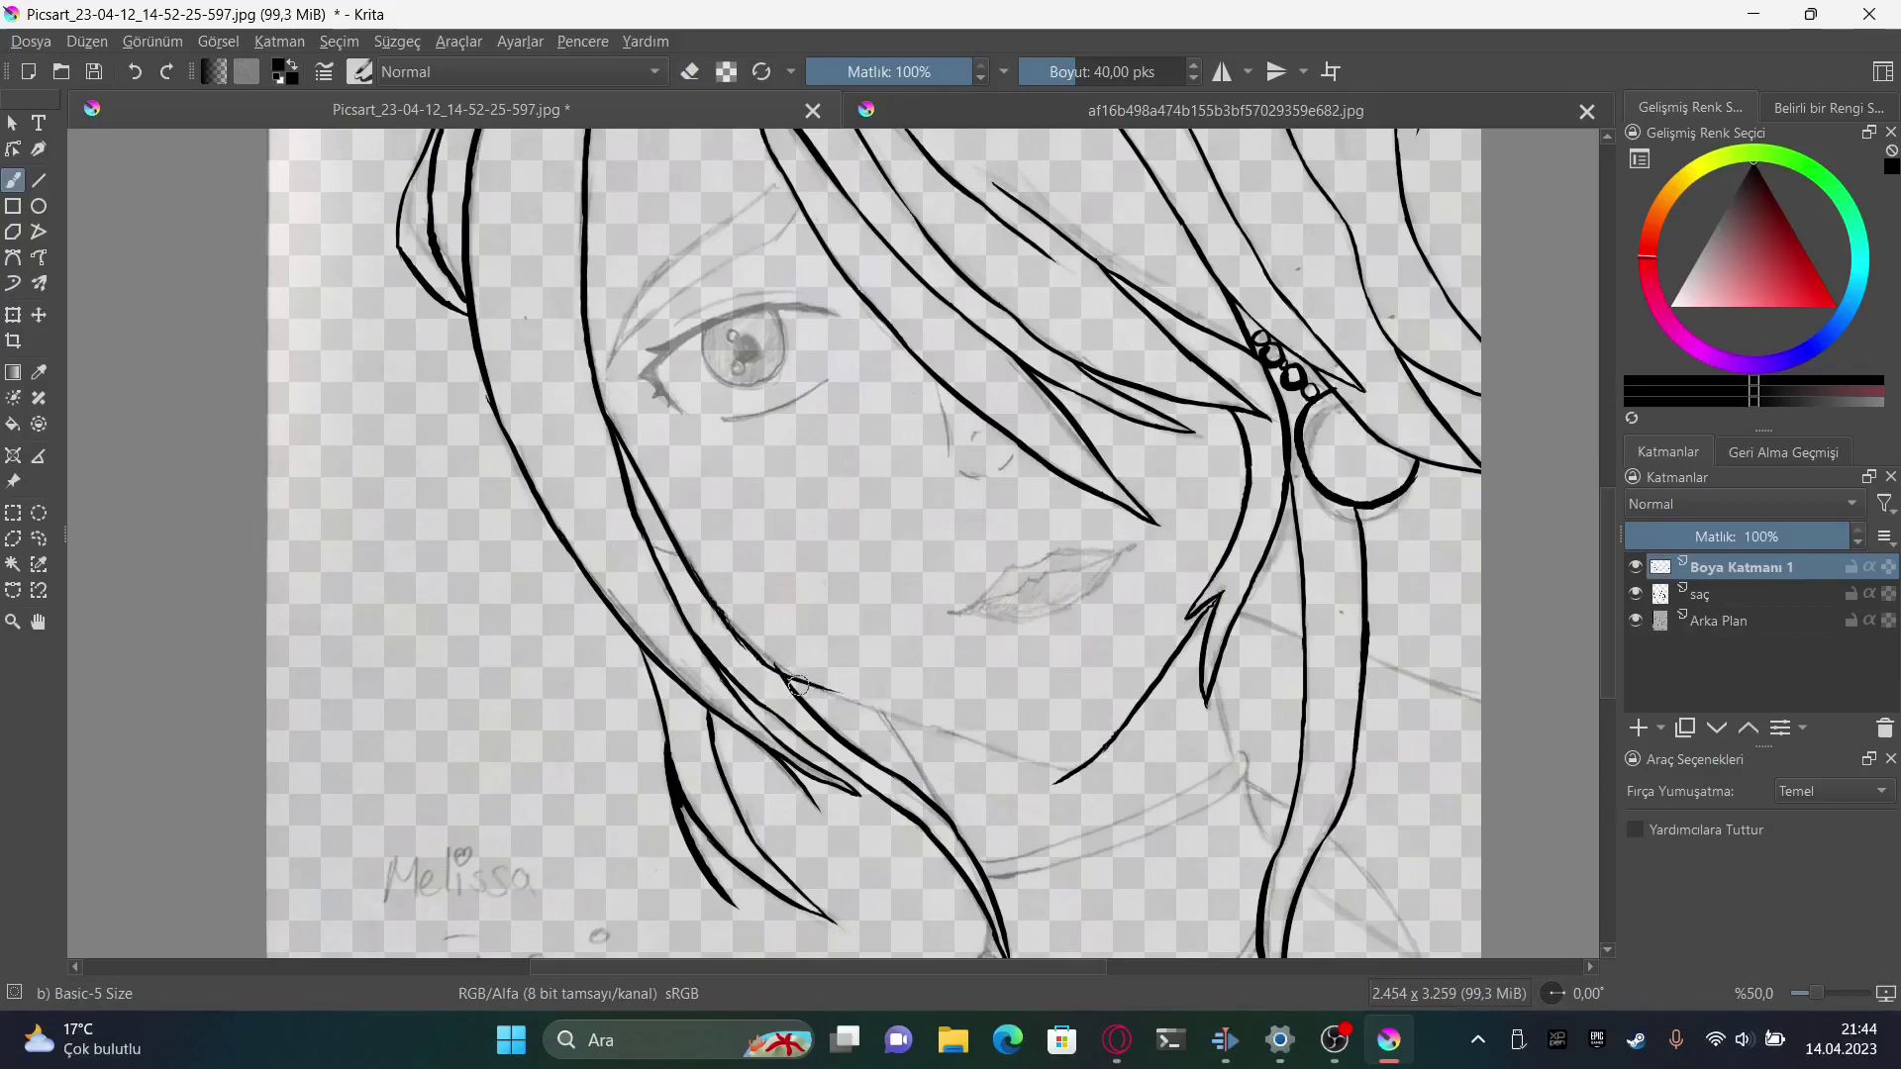
pyautogui.press('v')
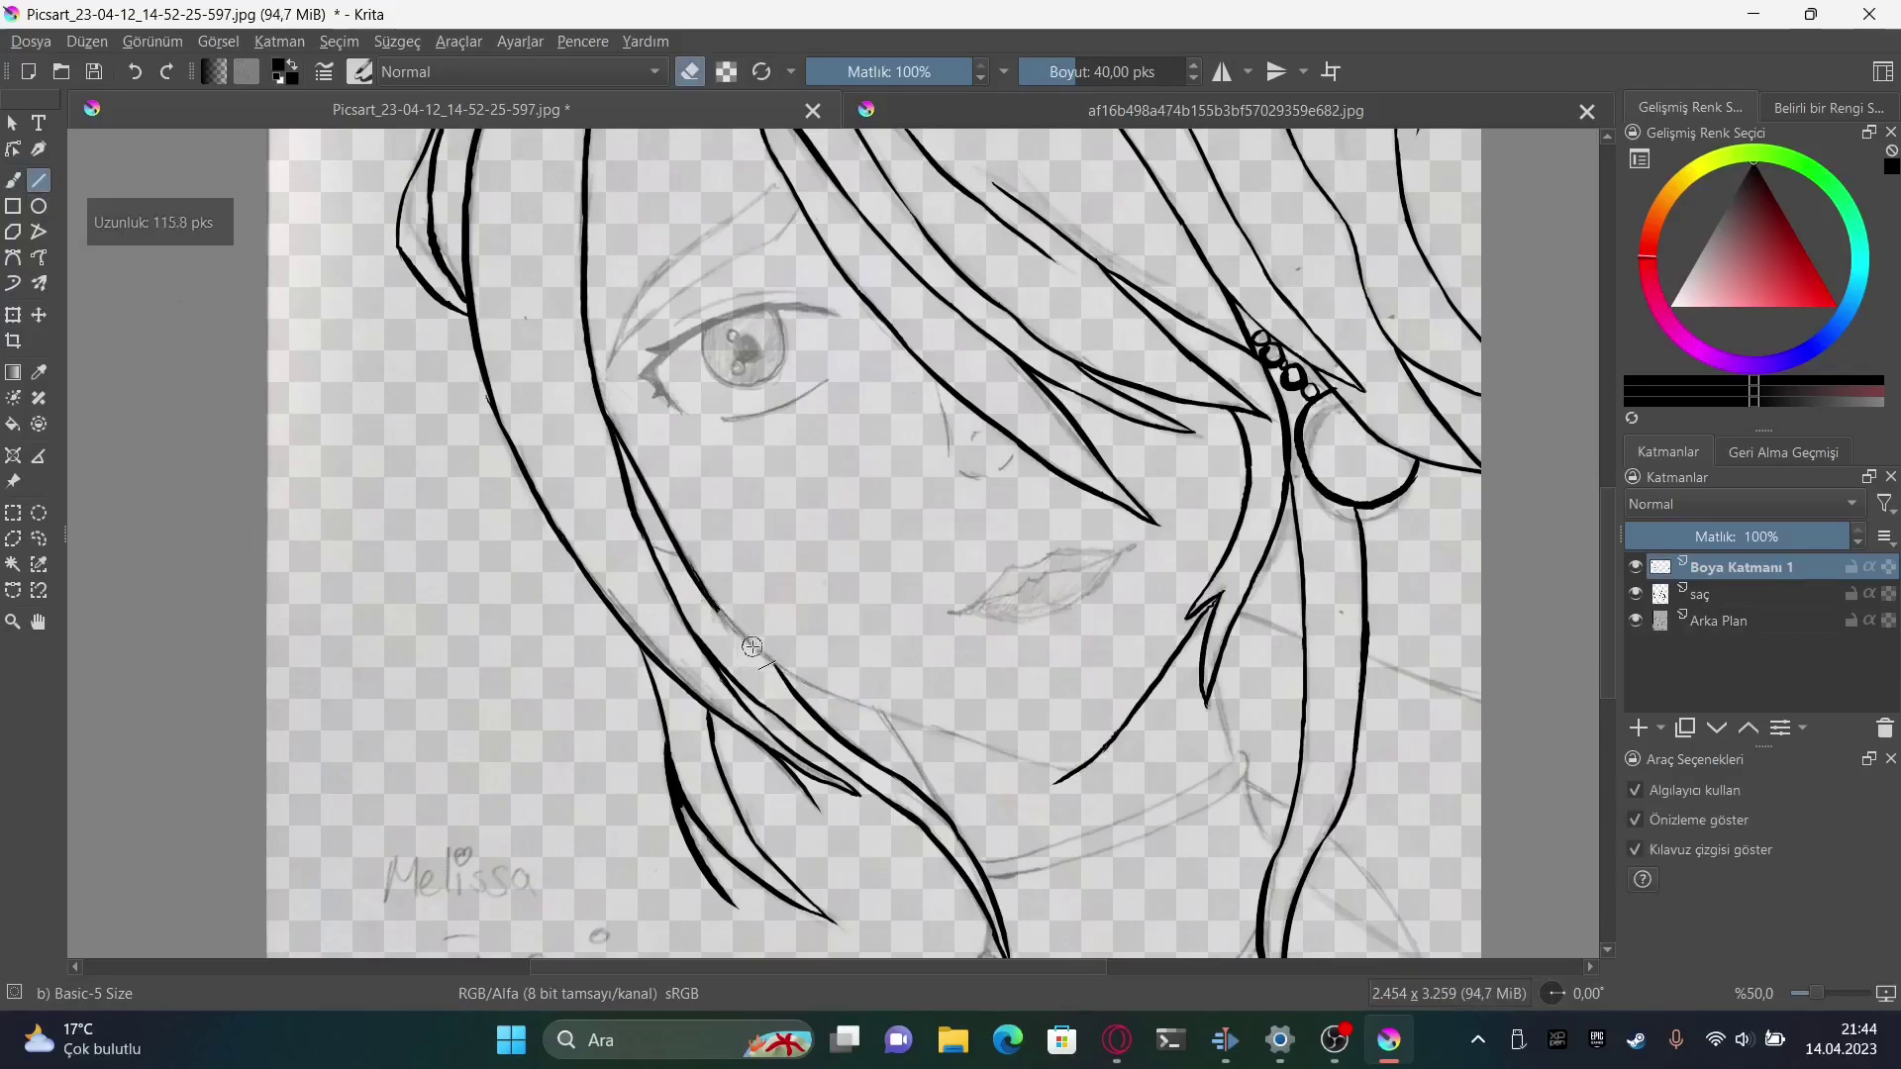
pyautogui.moveTo(745, 641); pyautogui.dragTo(803, 677)
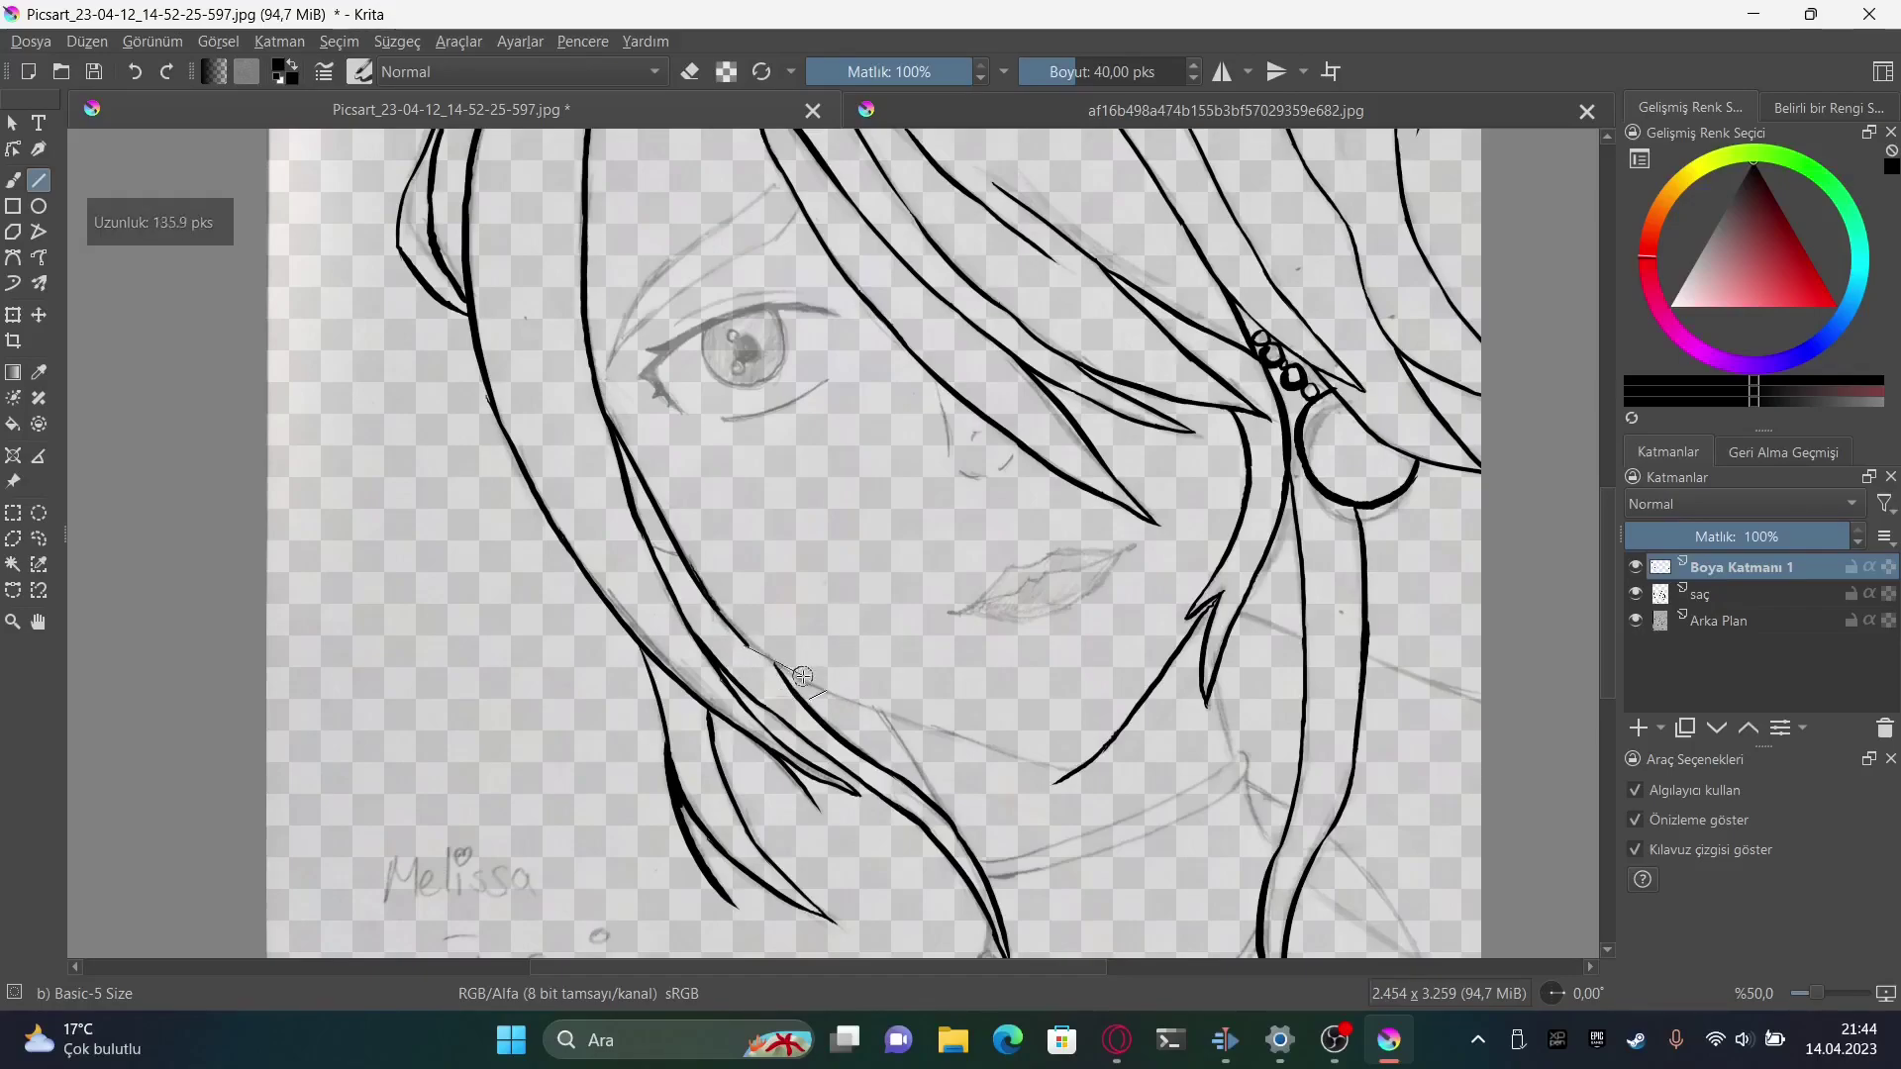
pyautogui.press('b')
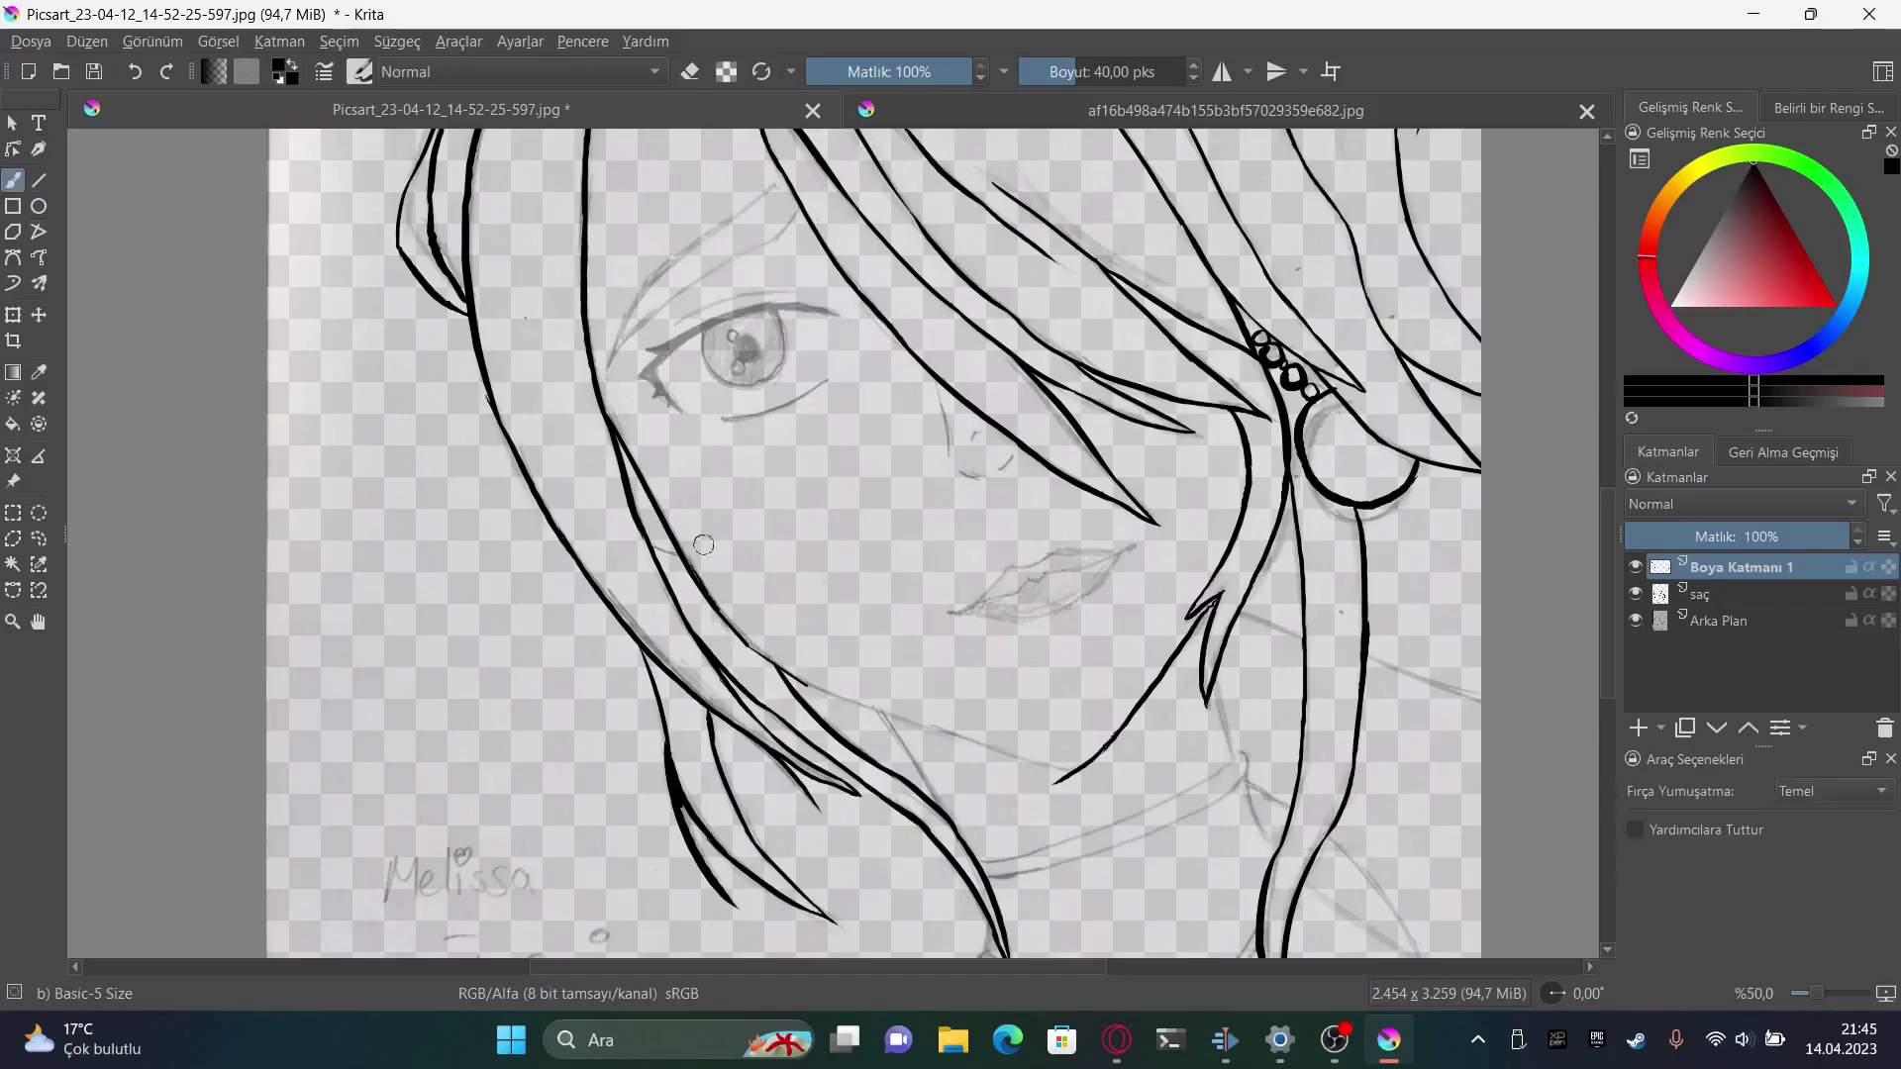
pyautogui.scroll(4, 831, 695)
# Ink a collar line into a V and erase its overshooting ends
pyautogui.press('e')
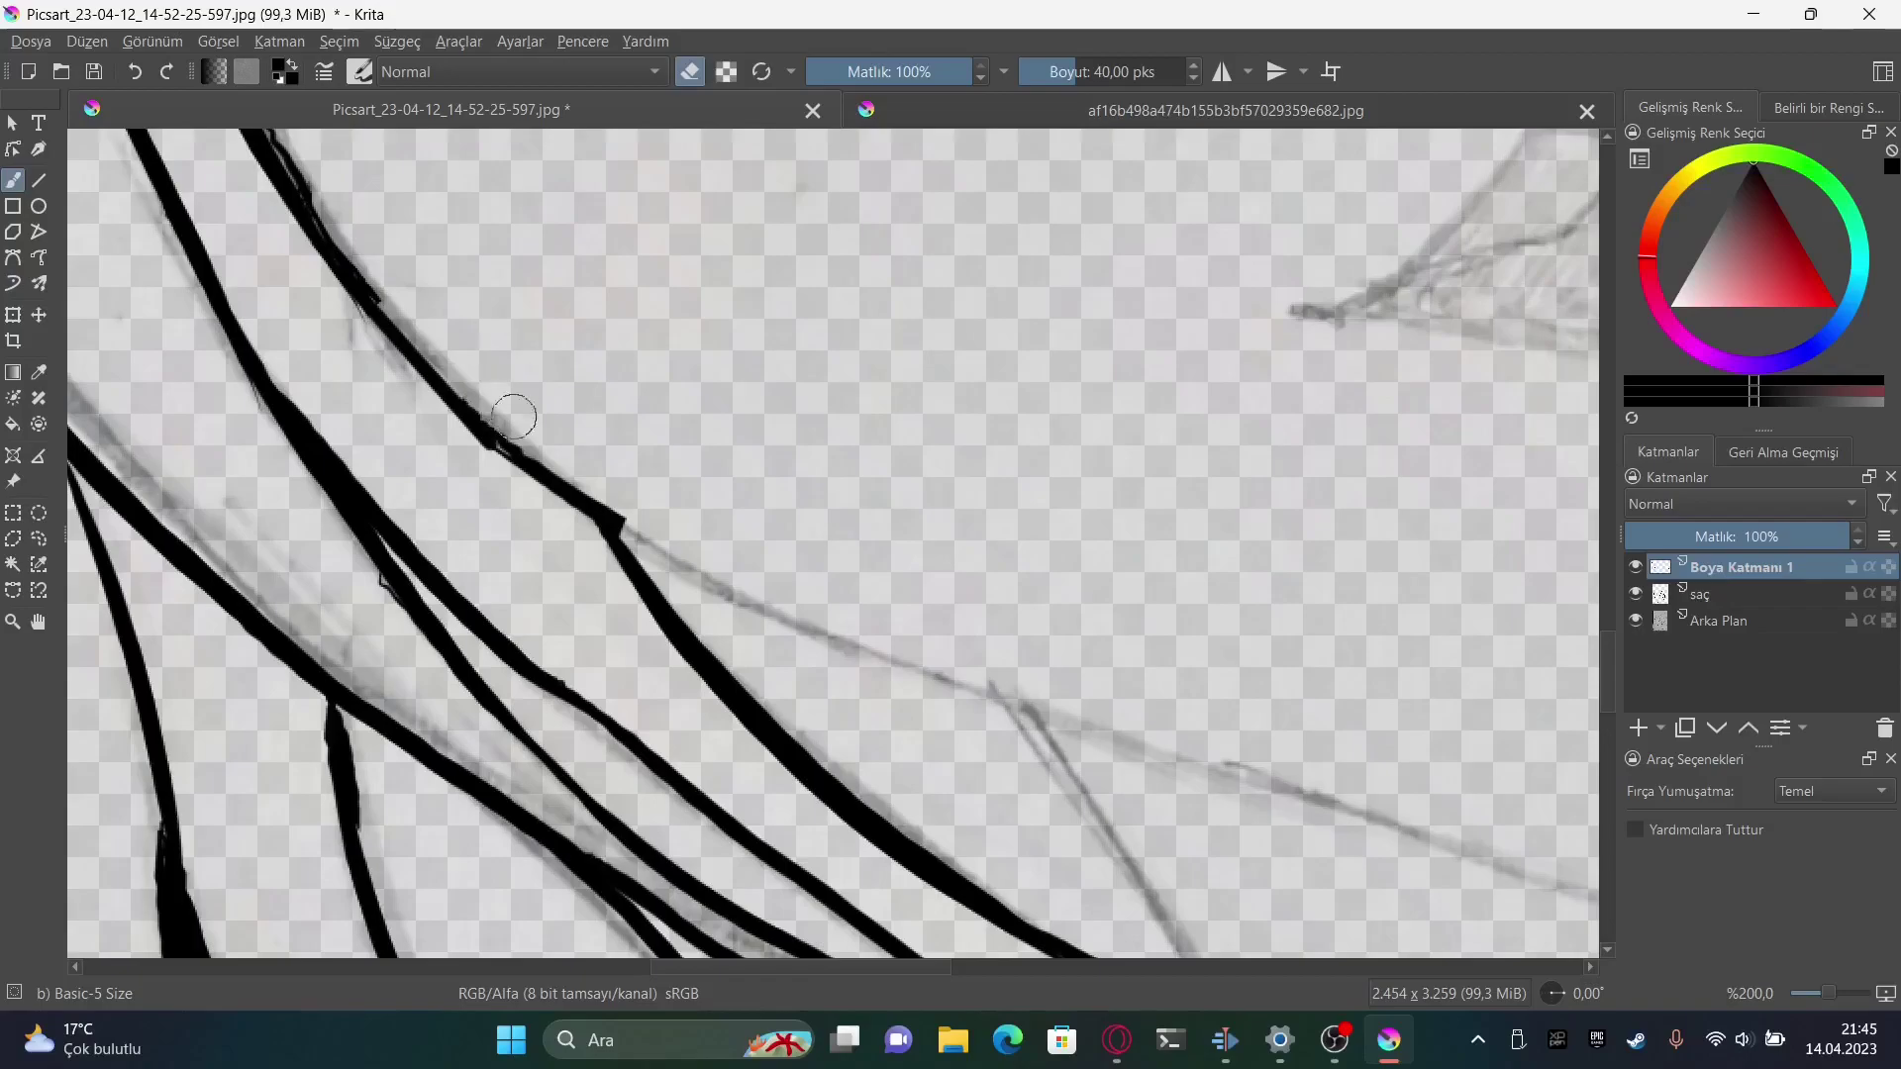
pyautogui.press('e')
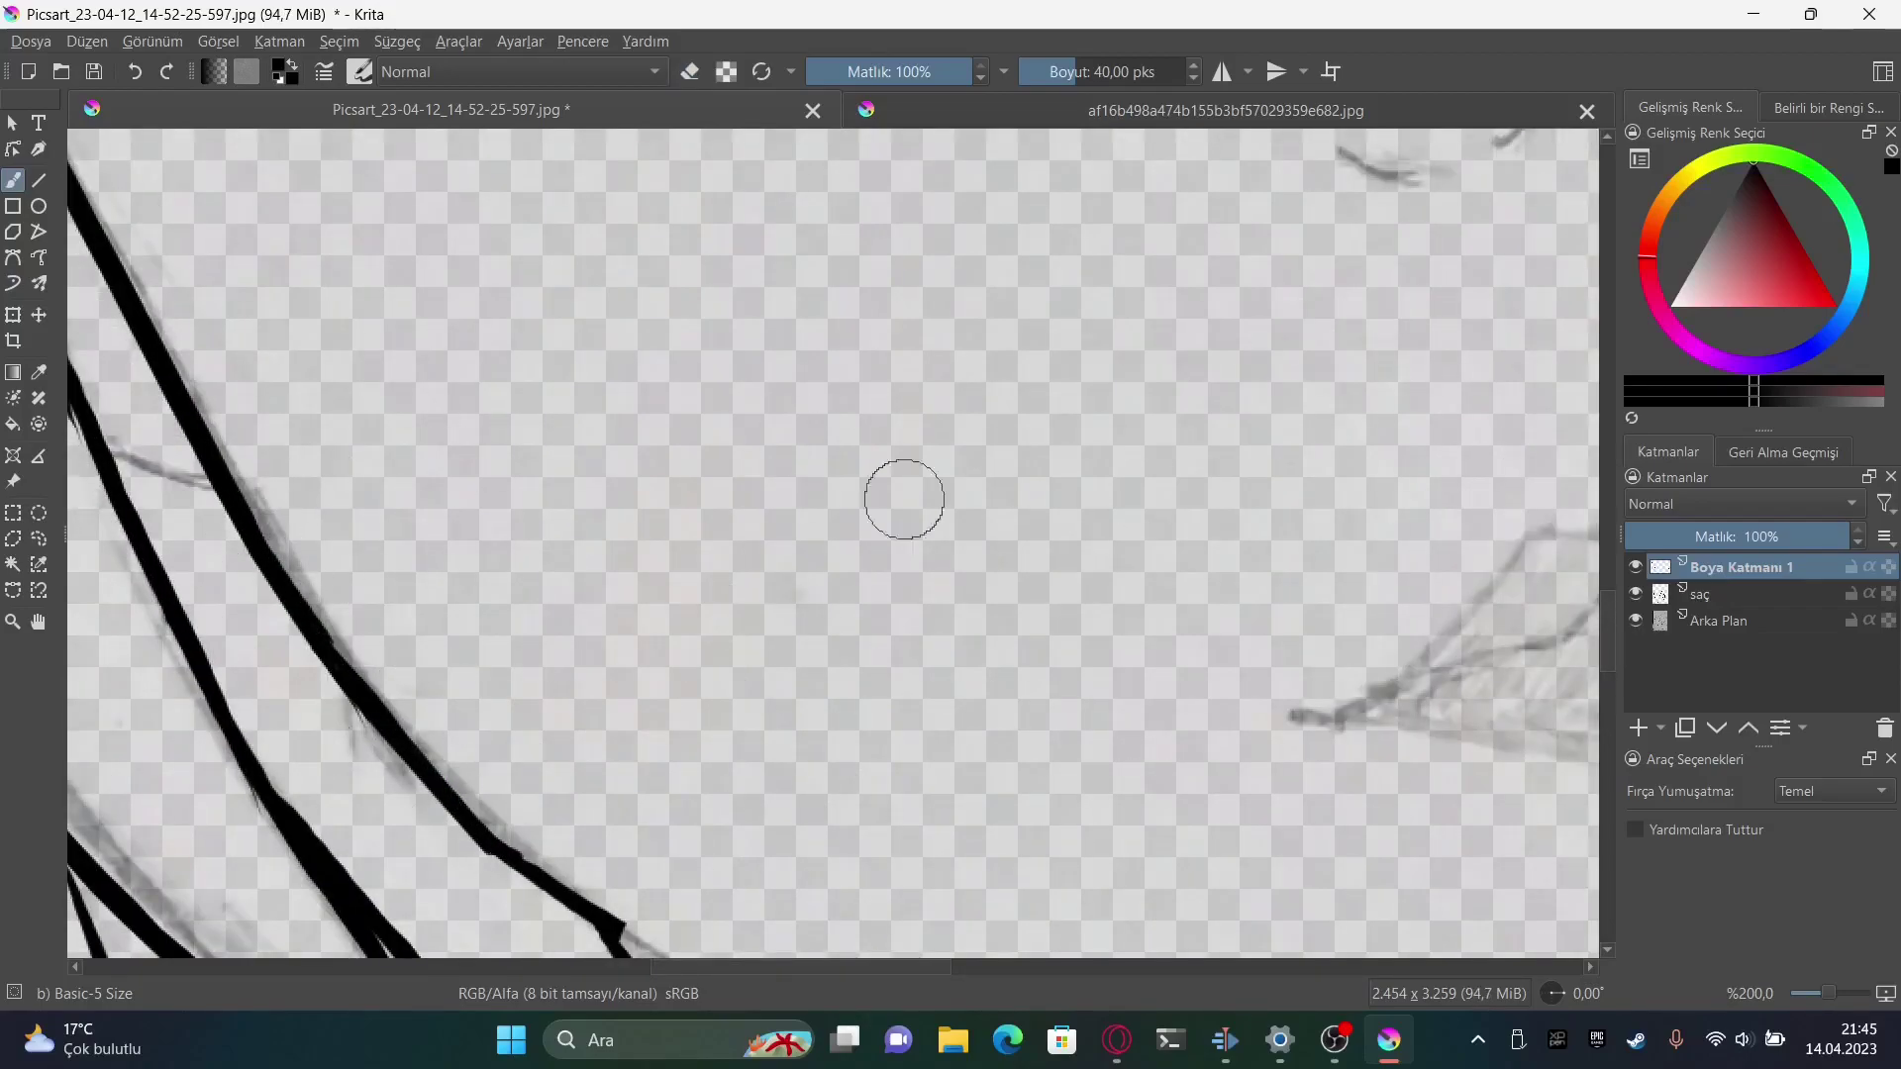
pyautogui.scroll(-5, 613, 411)
pyautogui.moveTo(612, 411); pyautogui.dragTo(1422, 742)
pyautogui.hscroll(8, 1422, 743)
pyautogui.moveTo(639, 730)
pyautogui.mouseDown()
pyautogui.moveTo(895, 819)
pyautogui.moveTo(925, 888)
pyautogui.moveTo(1124, 717)
pyautogui.moveTo(980, 901)
pyautogui.mouseUp()
pyautogui.press('e')
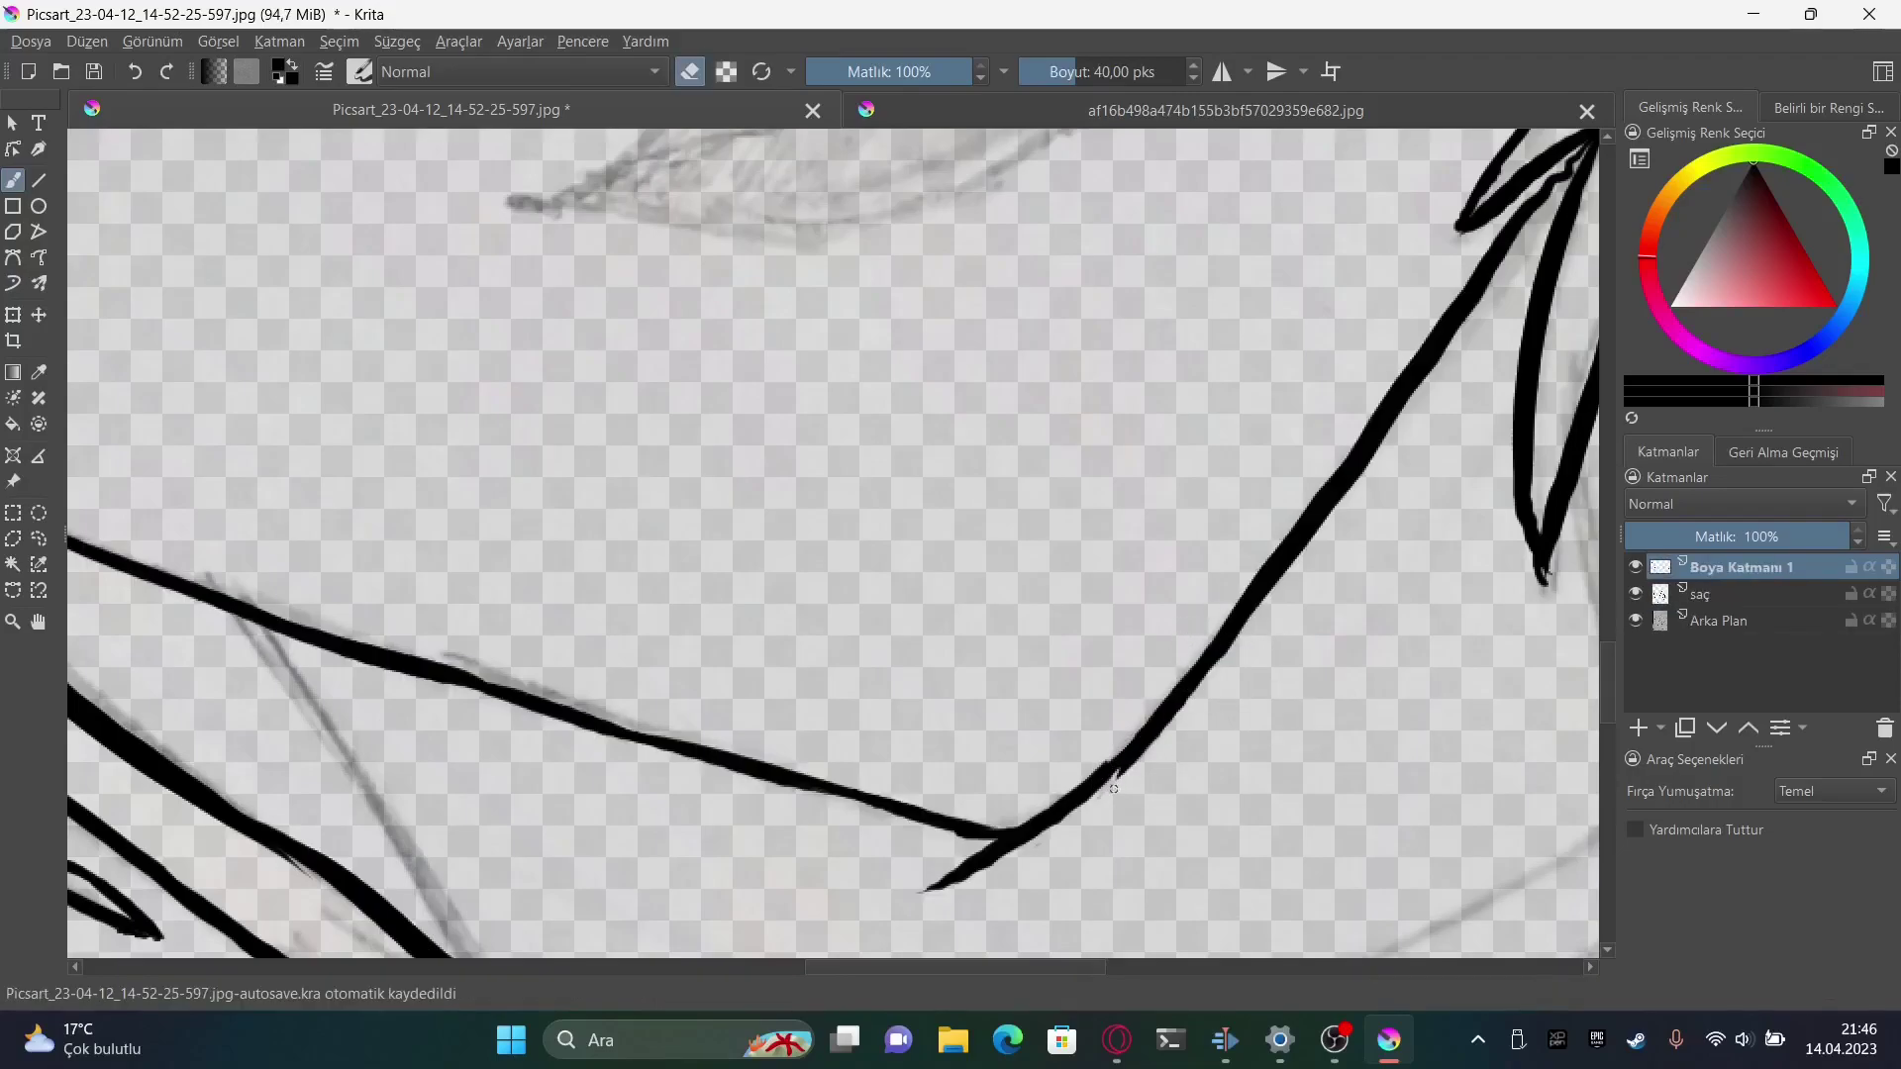
pyautogui.scroll(-3, 1002, 854)
pyautogui.press('e')
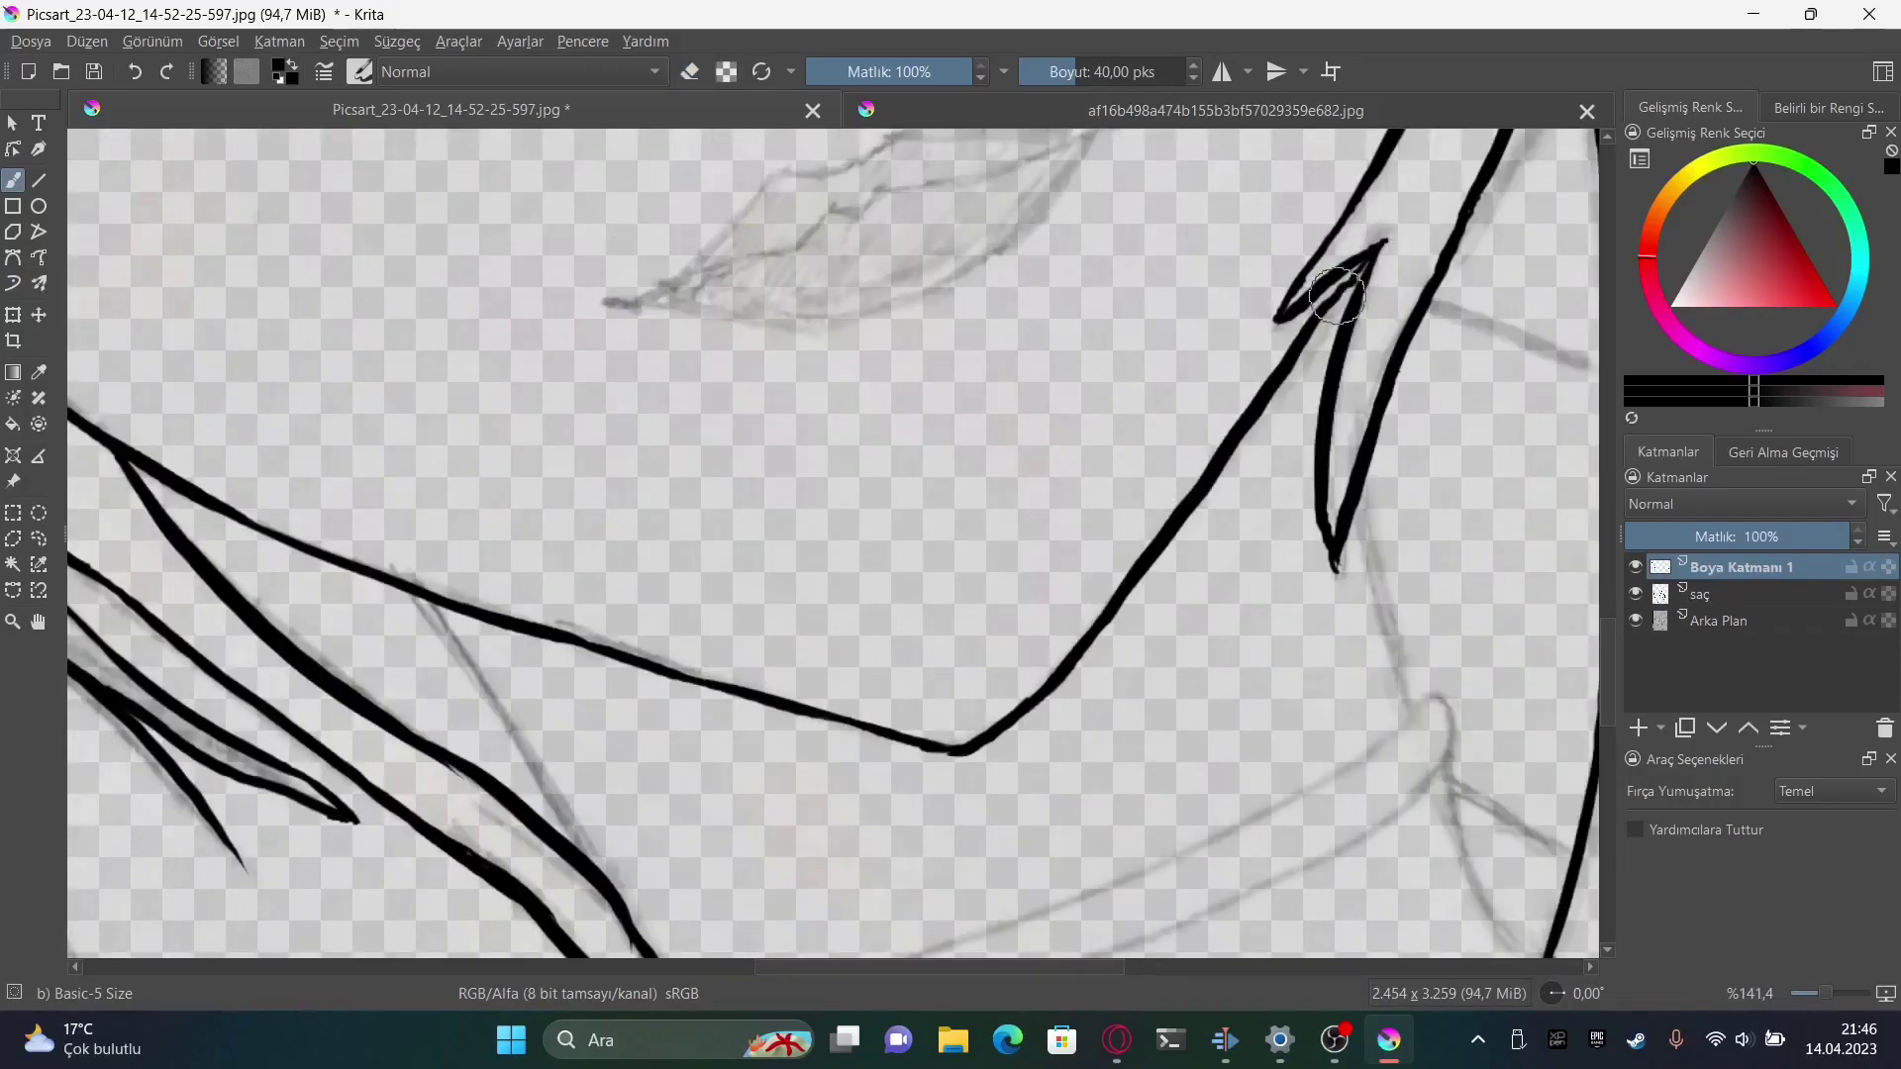
# Ink both collar edges, thicken the collar hook, and trace the lower collar edge
pyautogui.moveTo(1359, 486); pyautogui.dragTo(1426, 708)
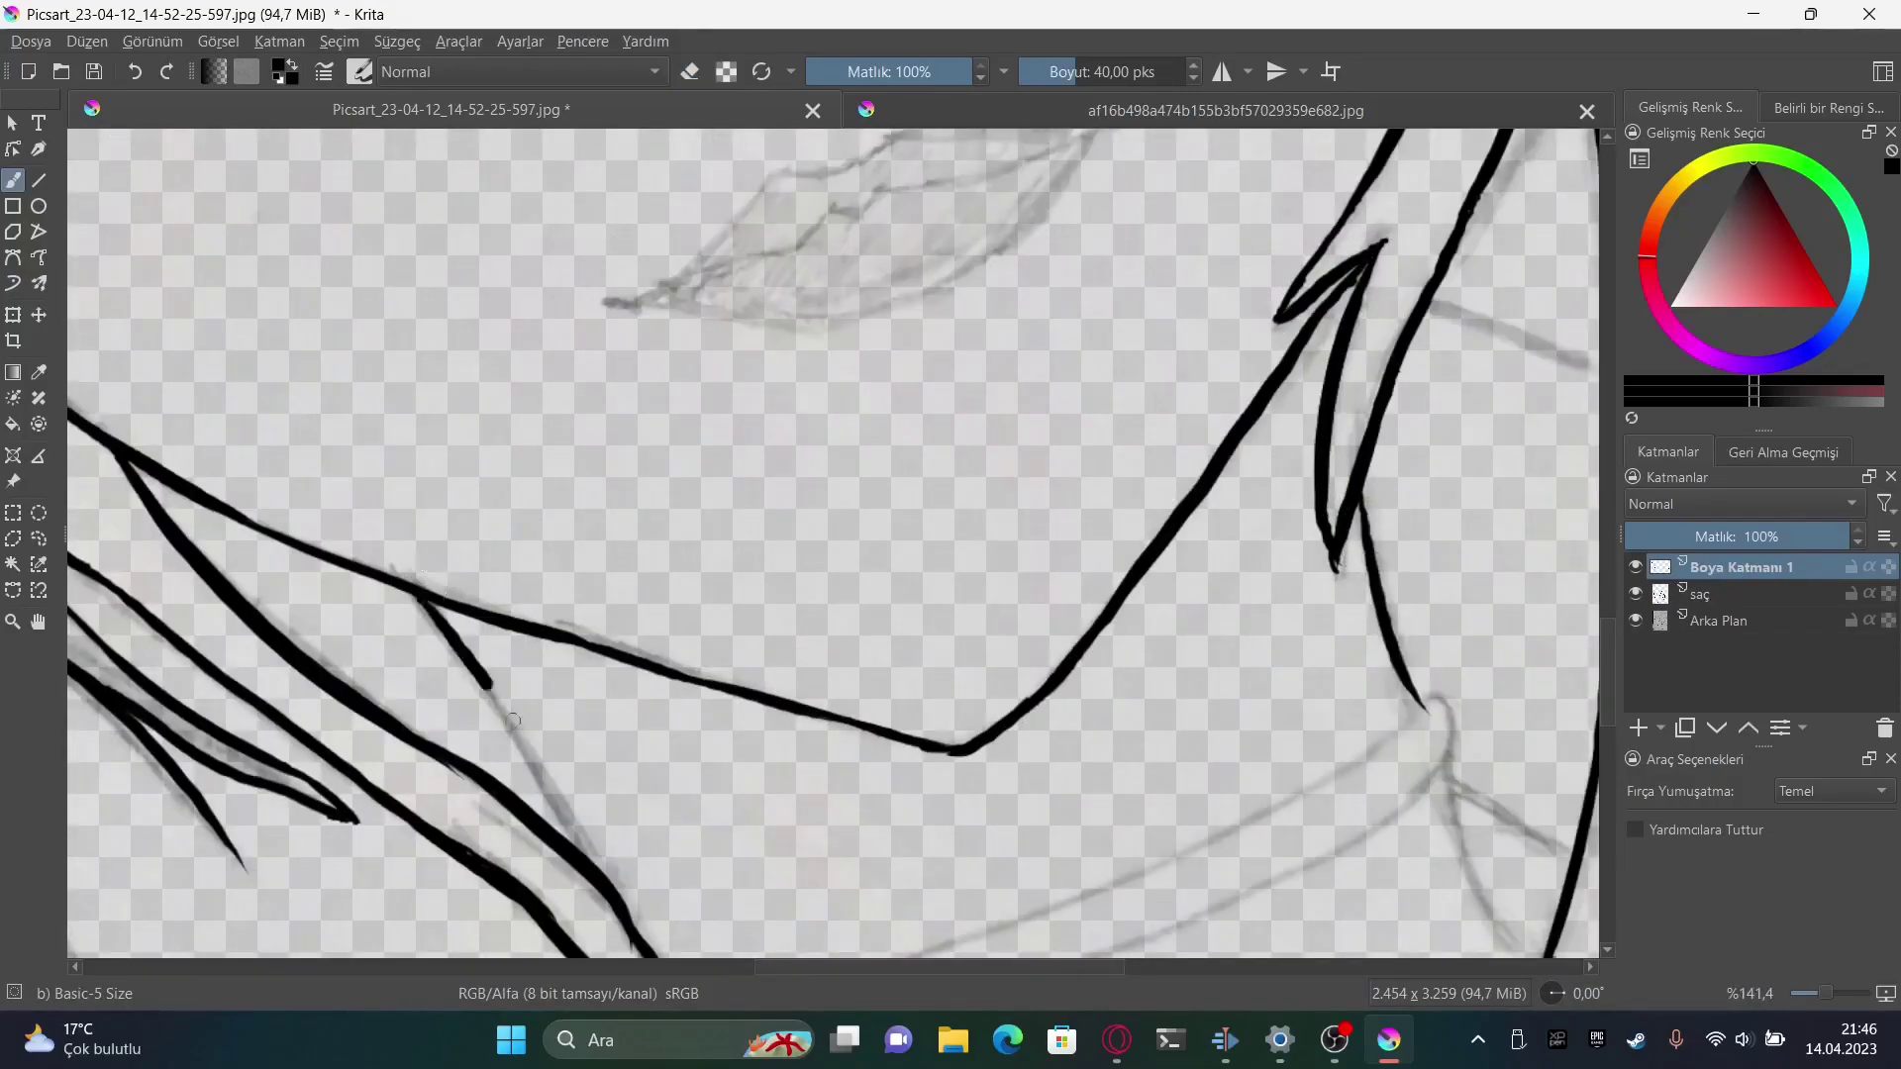
pyautogui.moveTo(411, 594); pyautogui.dragTo(570, 832)
pyautogui.scroll(-3, 1610, 548)
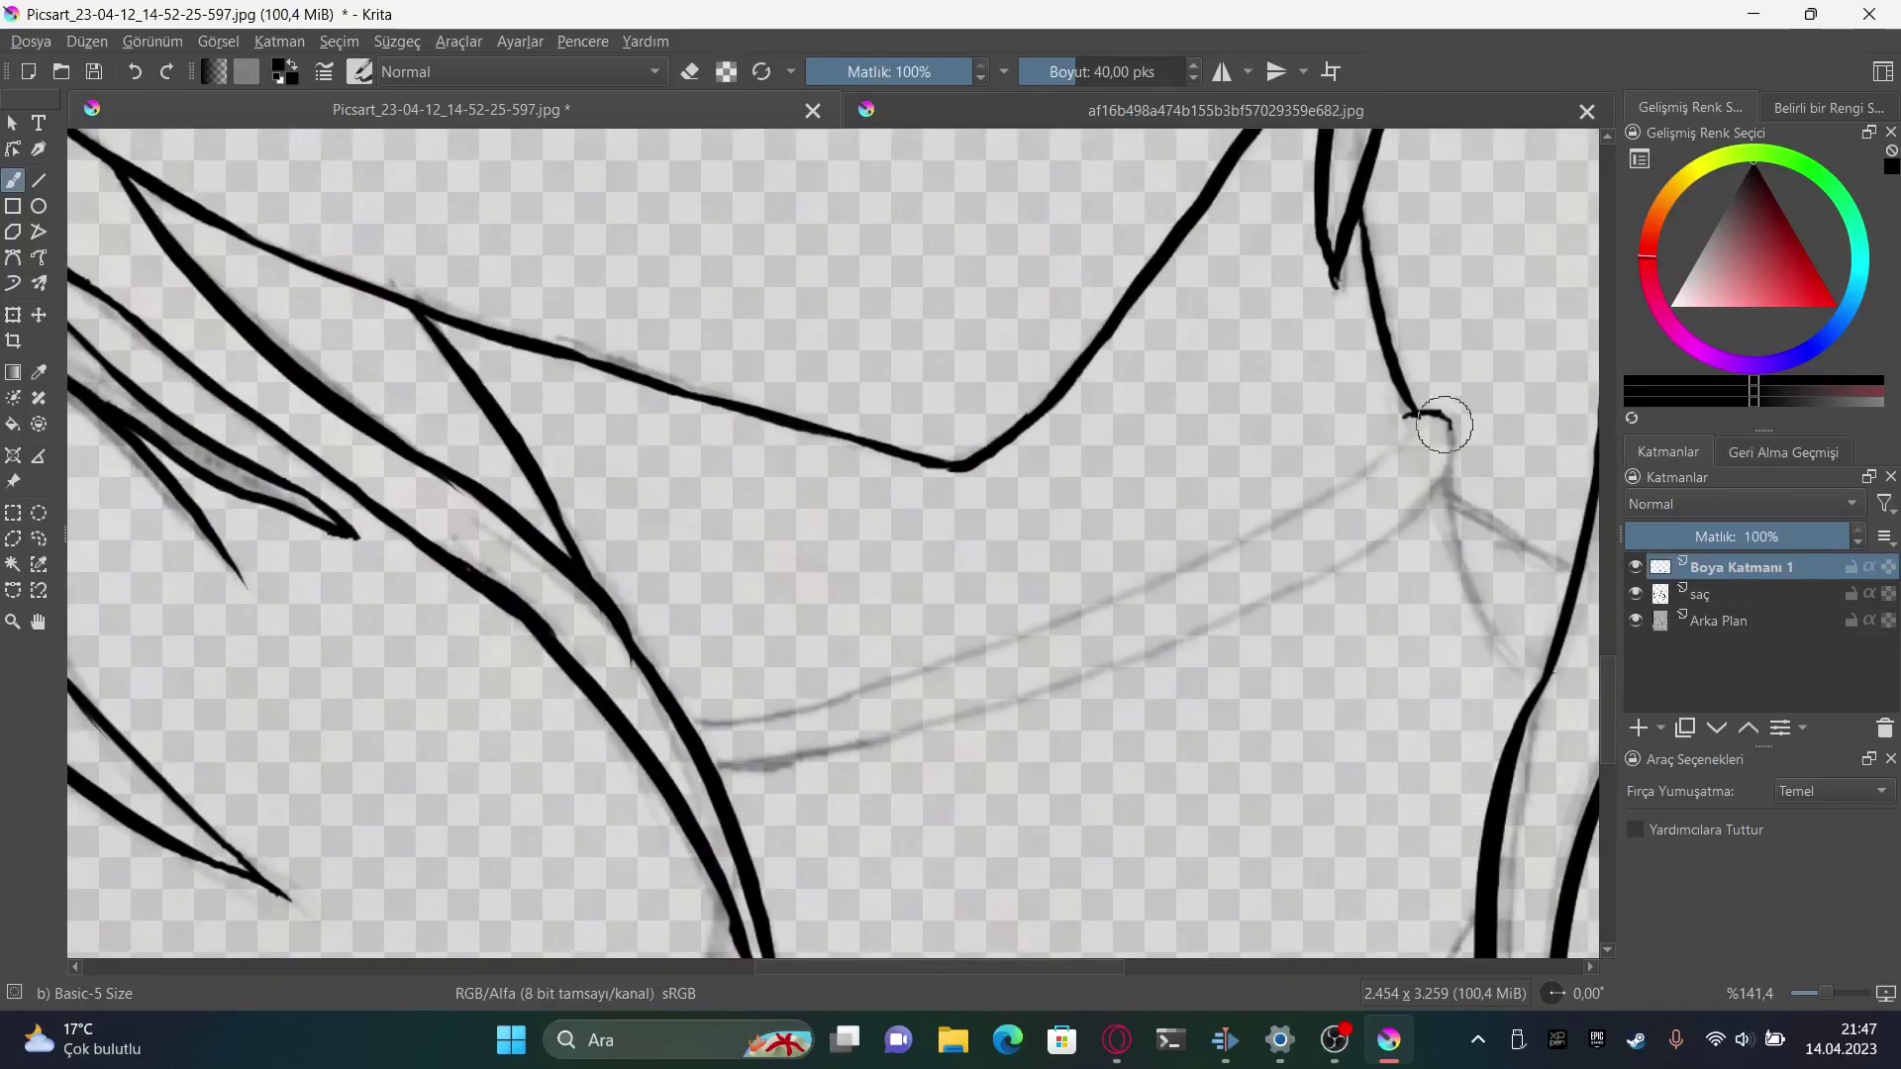
pyautogui.moveTo(1410, 416)
pyautogui.mouseDown()
pyautogui.moveTo(1426, 505)
pyautogui.moveTo(926, 721)
pyautogui.mouseUp()
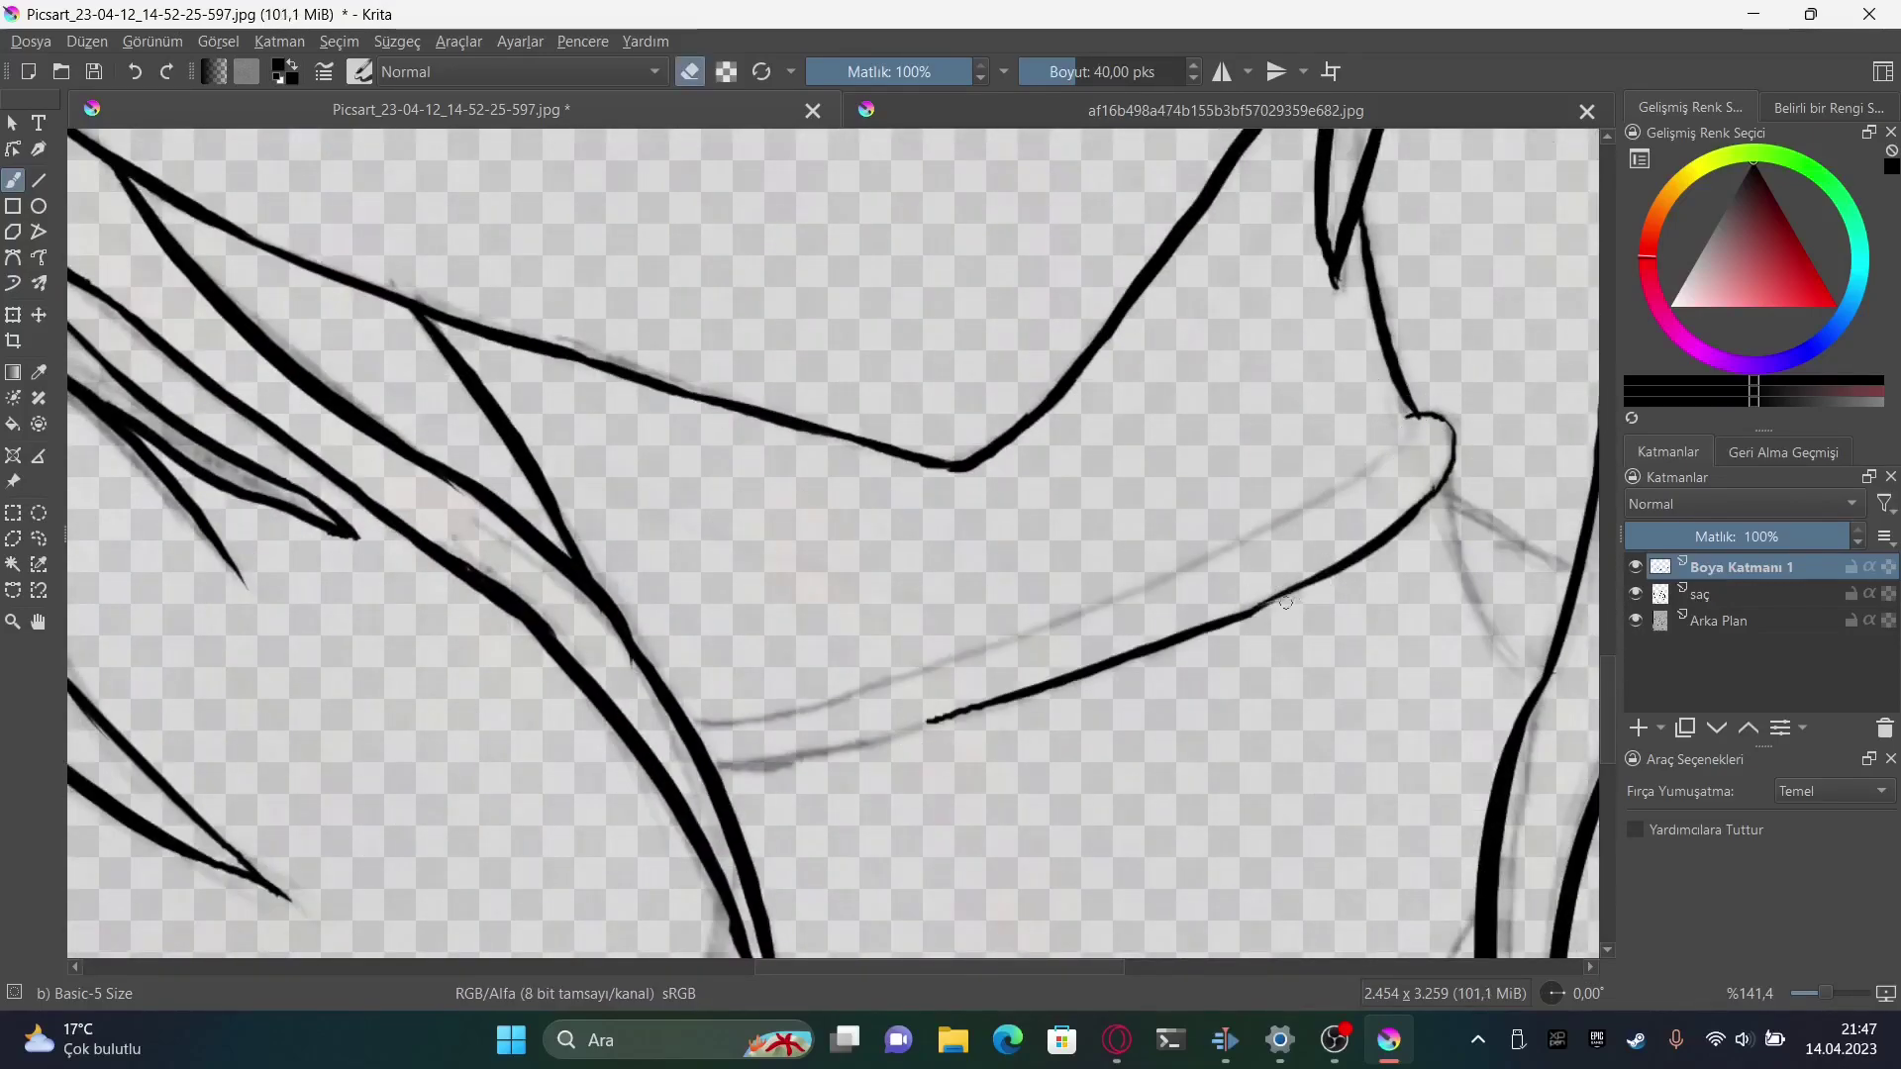
pyautogui.moveTo(1408, 417); pyautogui.dragTo(1373, 472)
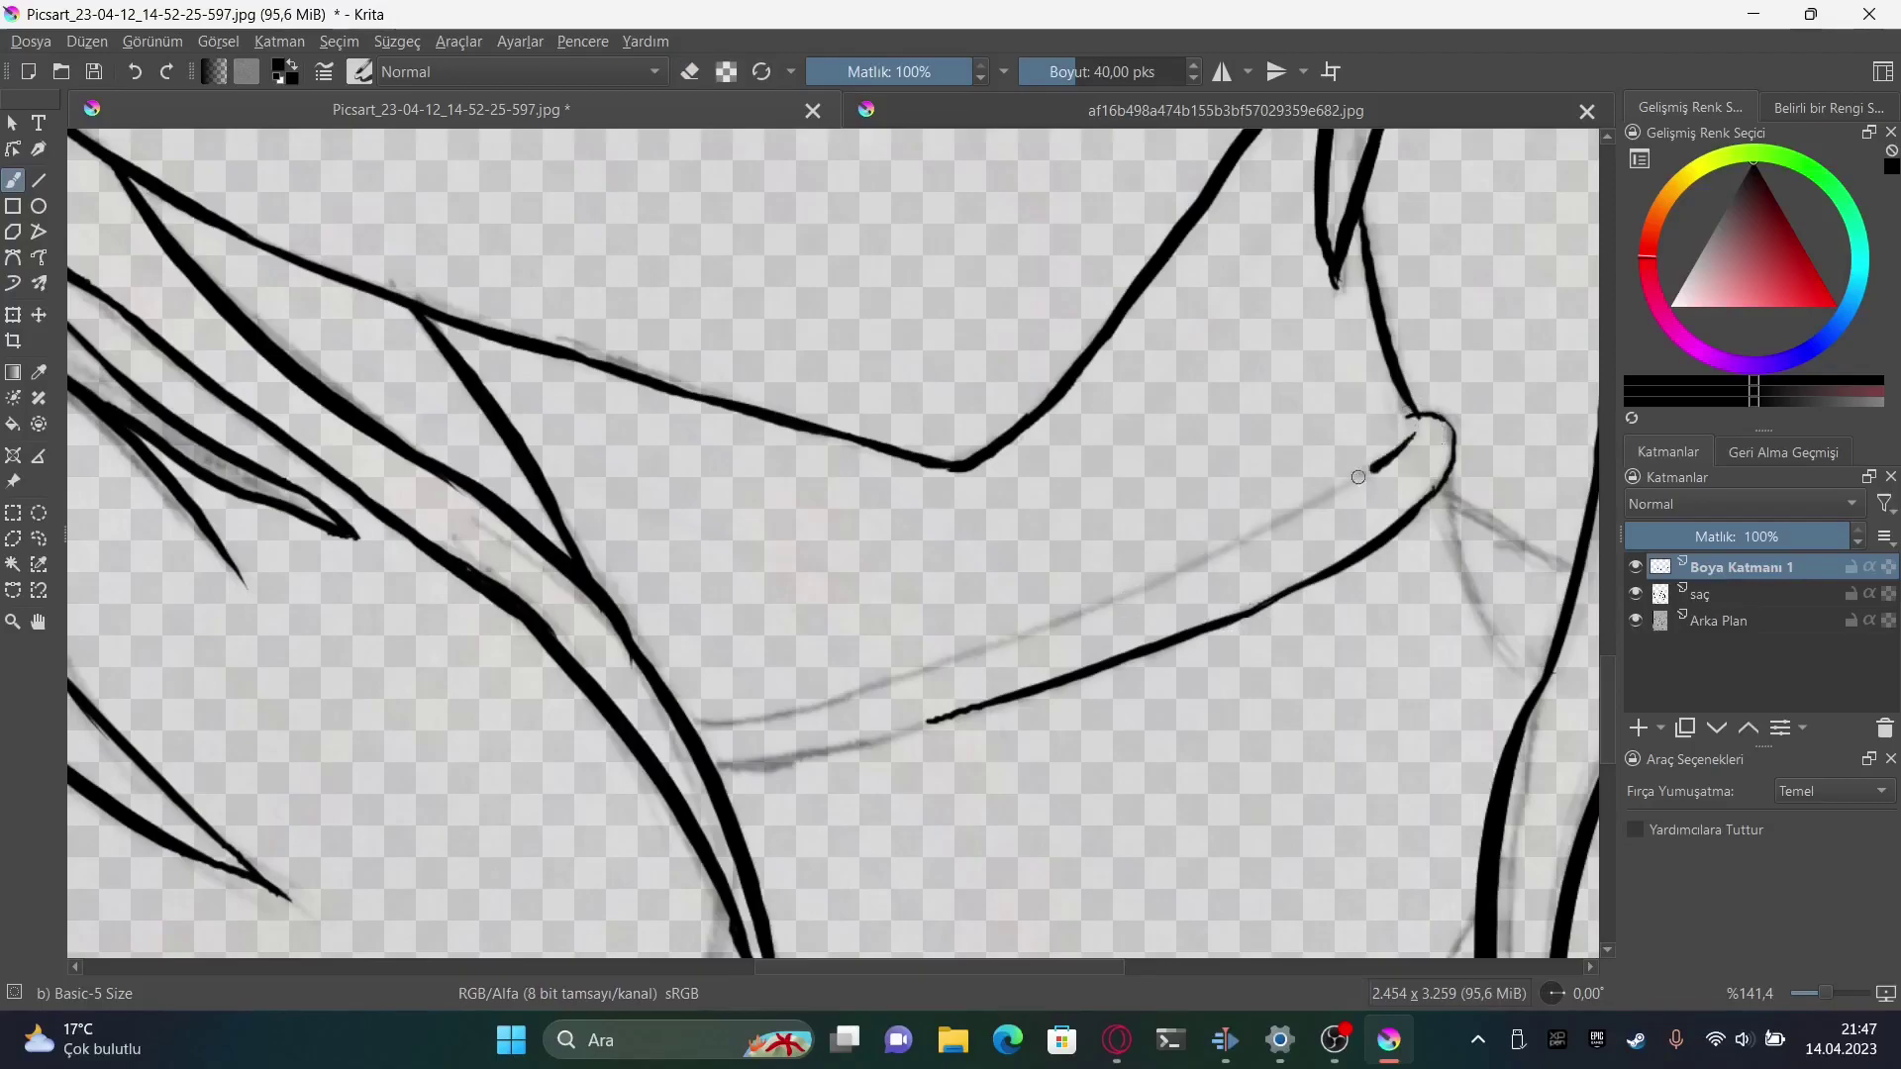
pyautogui.moveTo(690, 718); pyautogui.dragTo(1417, 424)
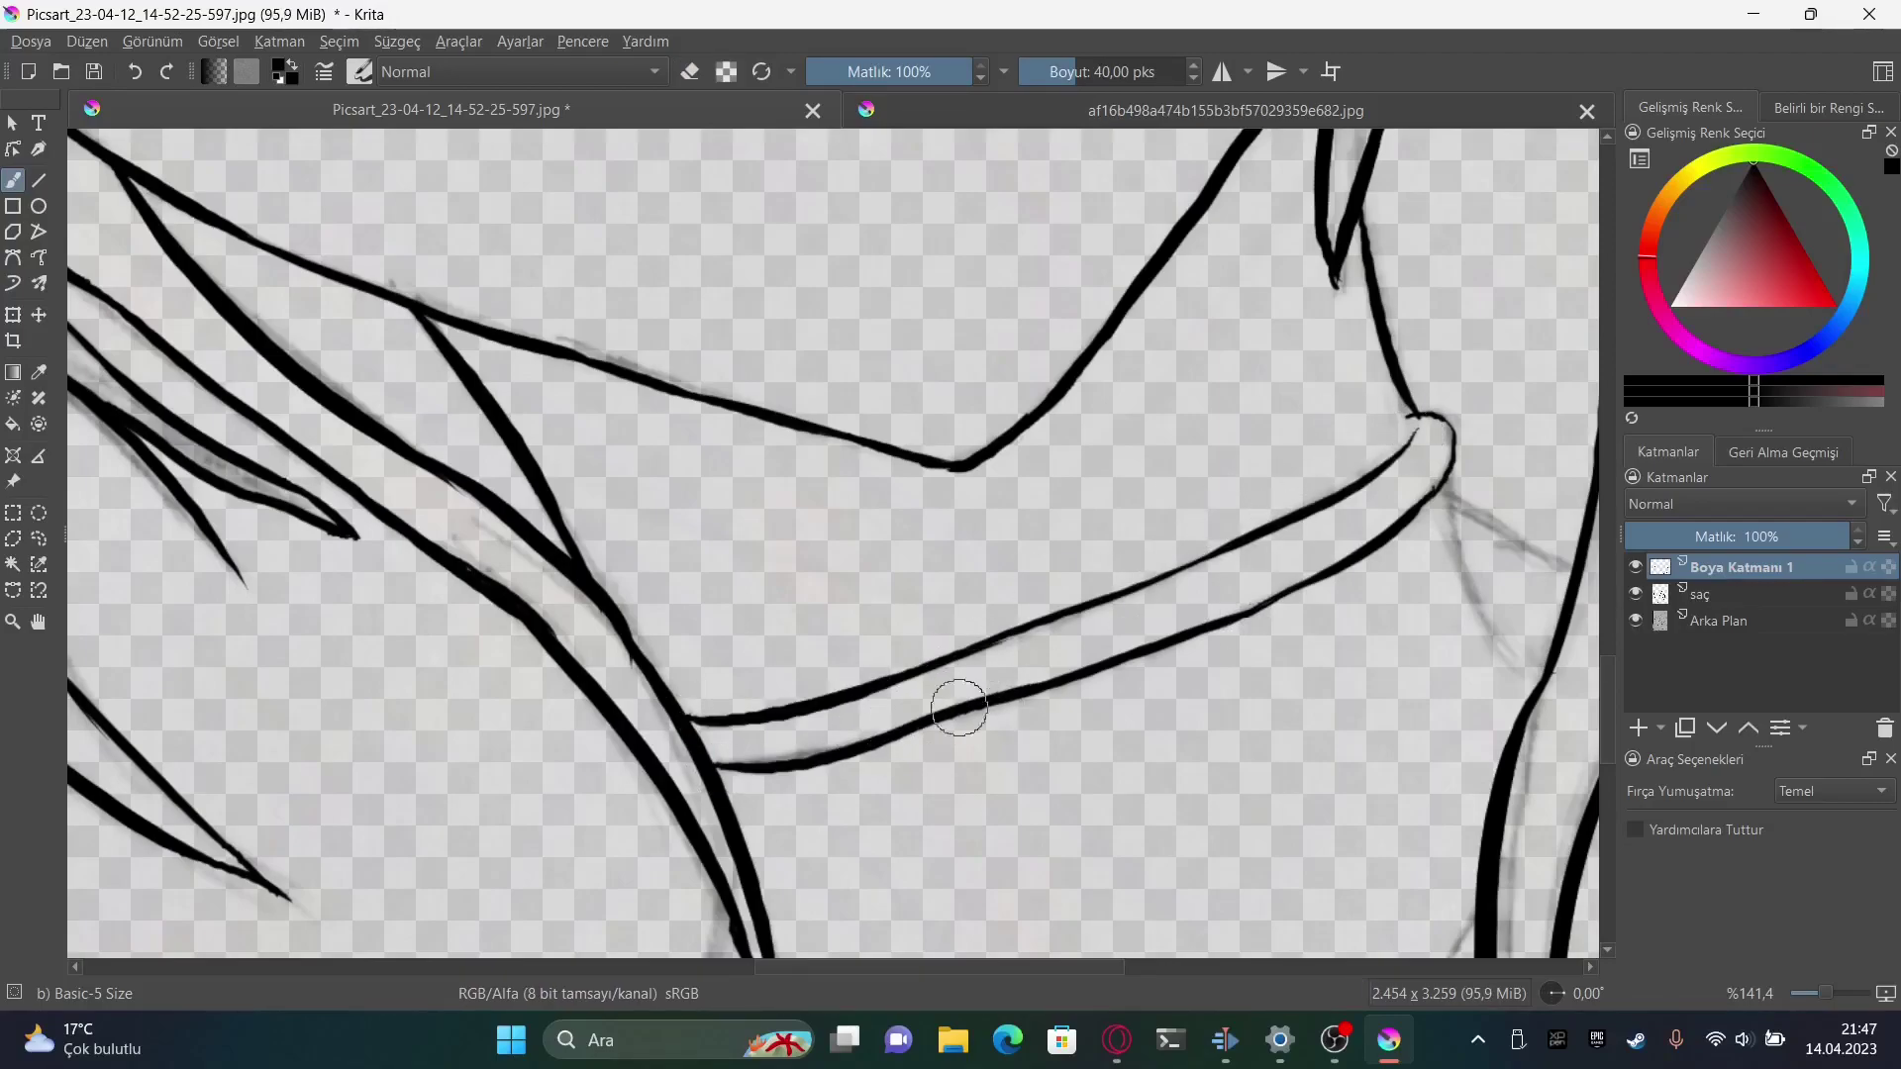
pyautogui.hscroll(5, 959, 708)
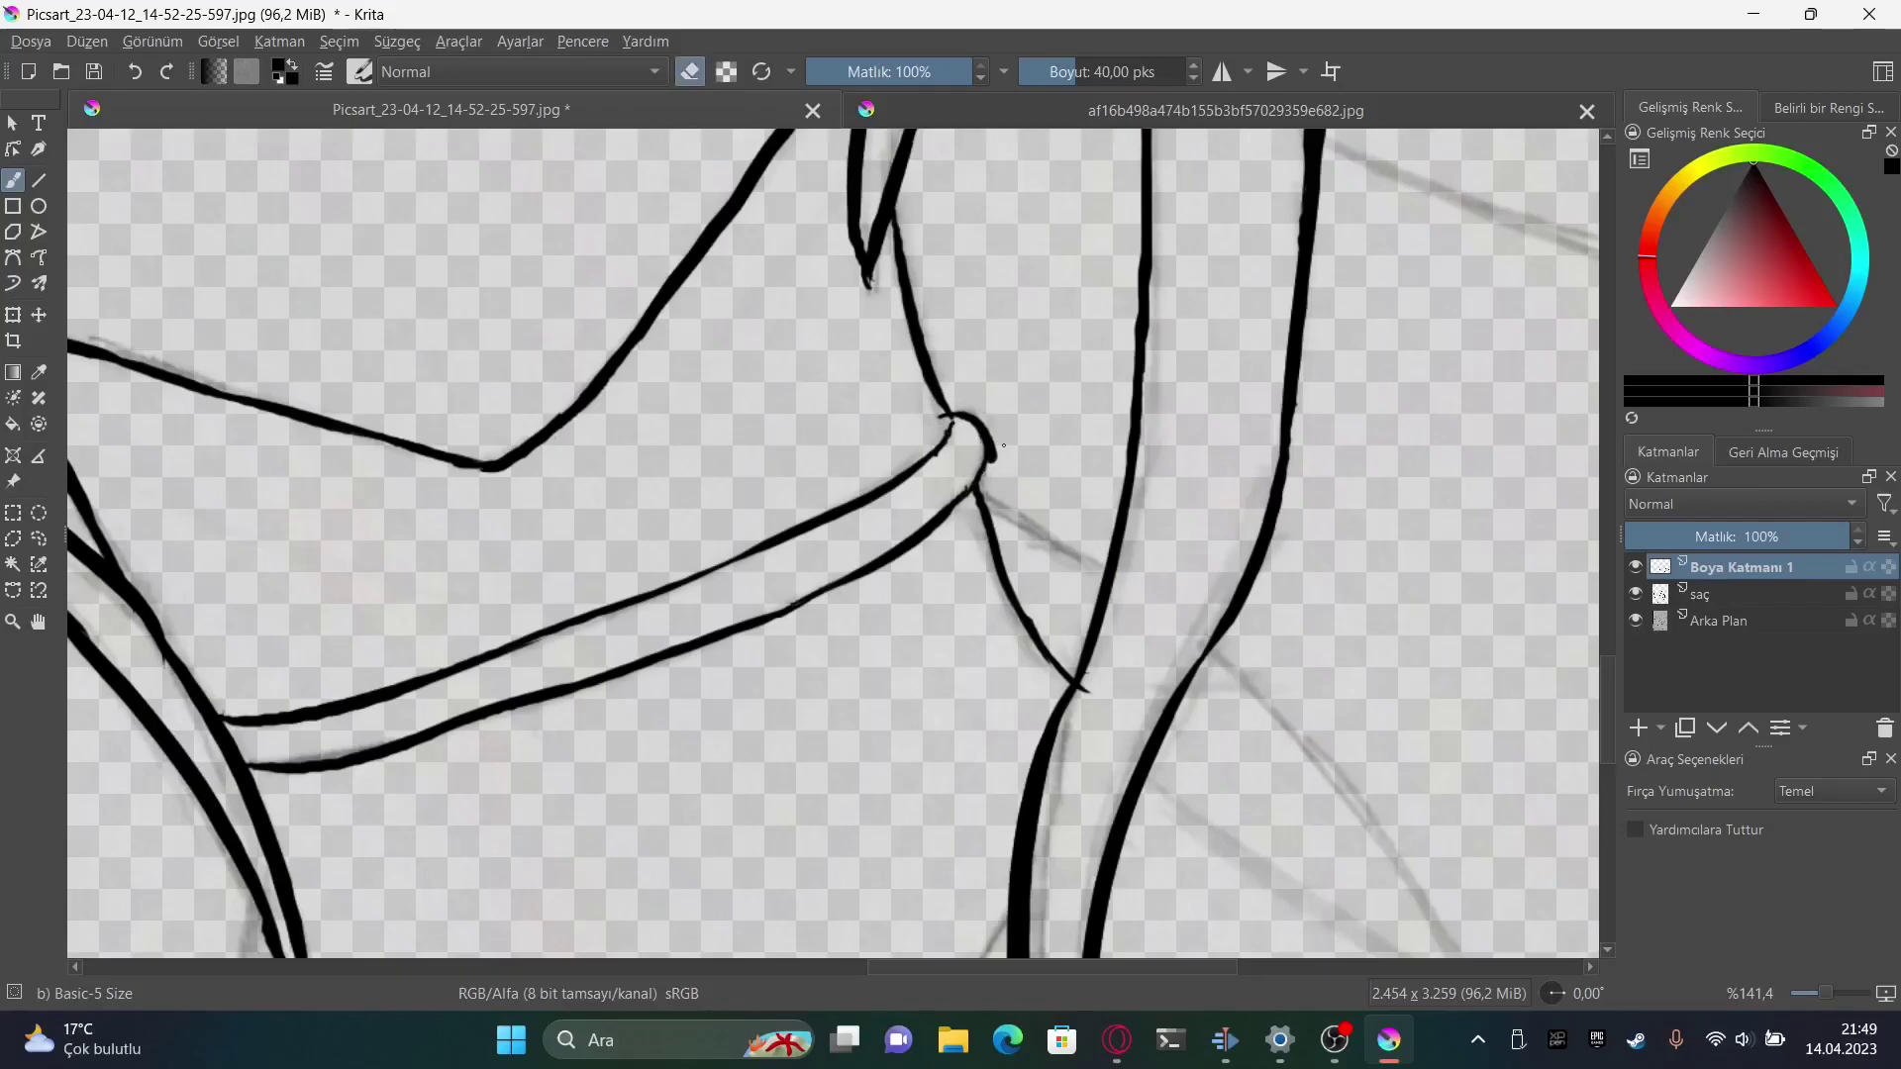
# Ink a line from the collar to the shoulder
pyautogui.click(1003, 445)
pyautogui.scroll(-5, 1608, 699)
pyautogui.press('e')
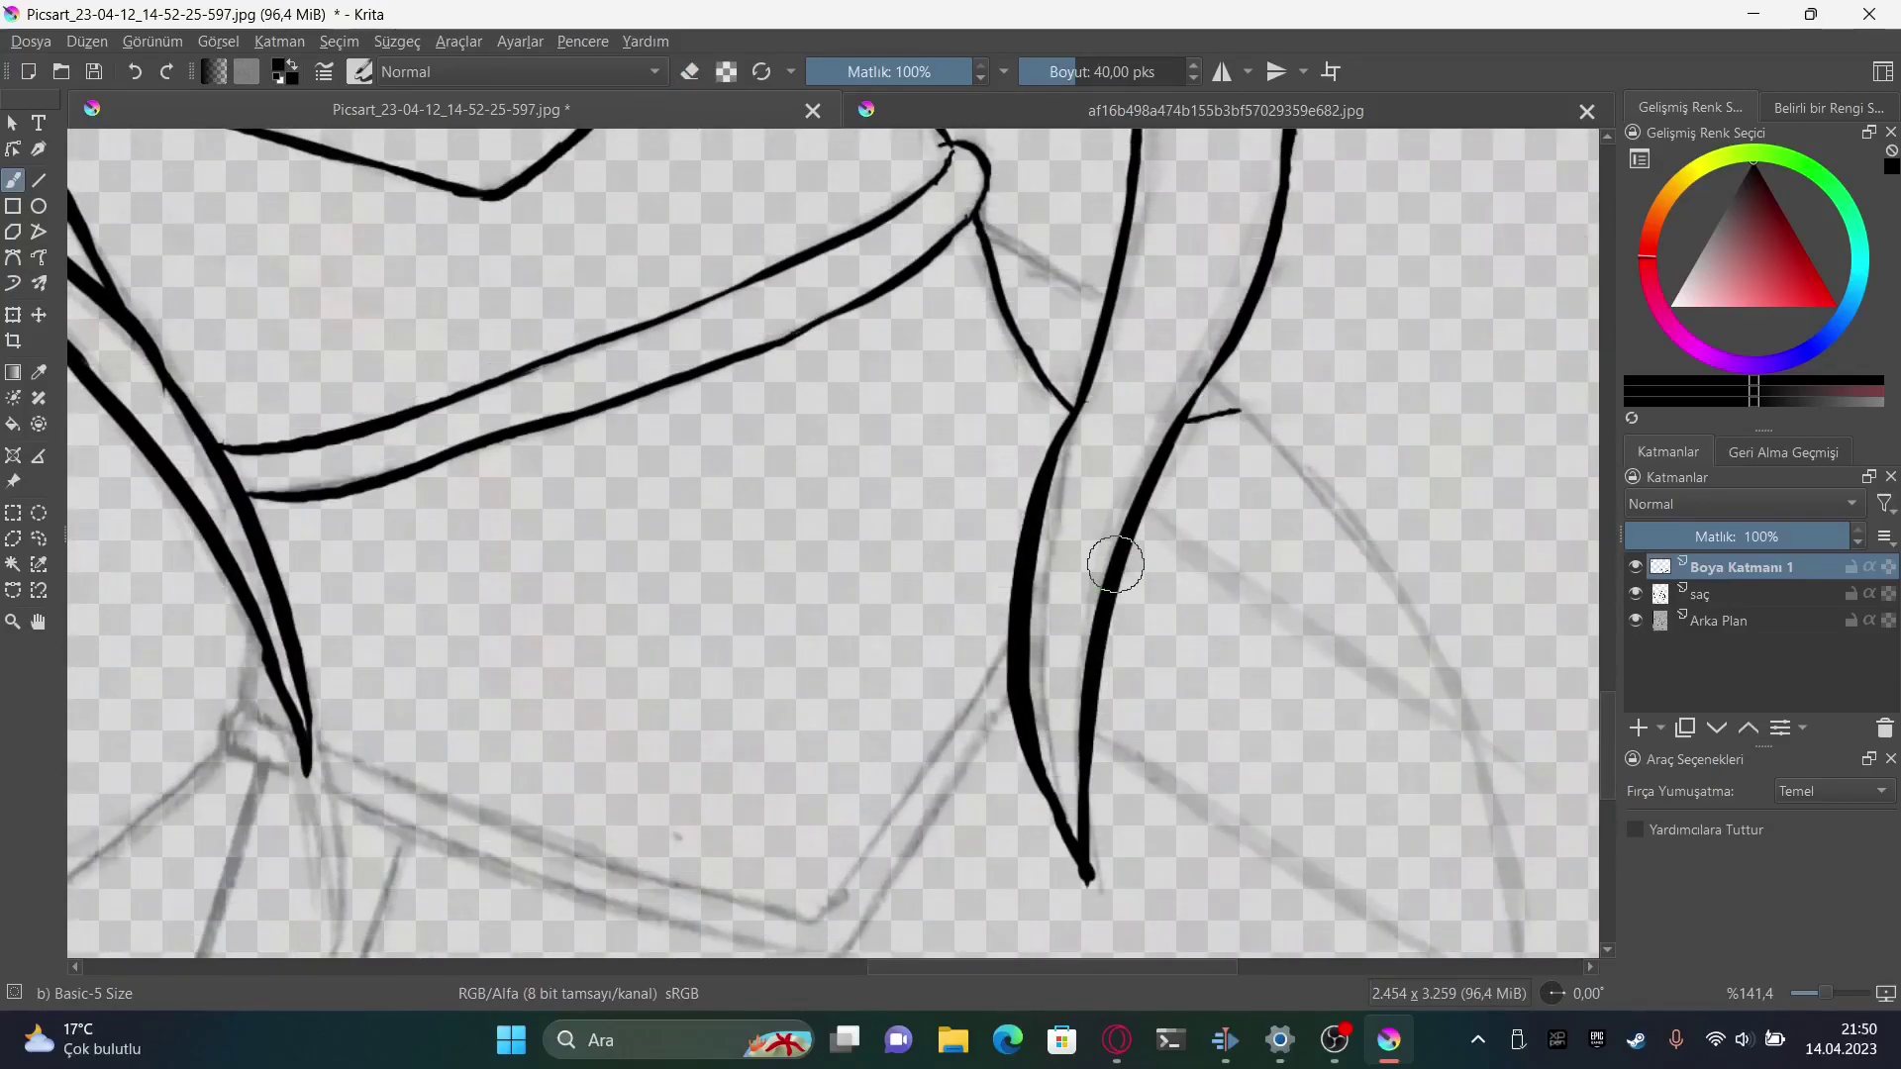
pyautogui.moveTo(1145, 509); pyautogui.dragTo(1470, 739)
pyautogui.scroll(-4, 1324, 826)
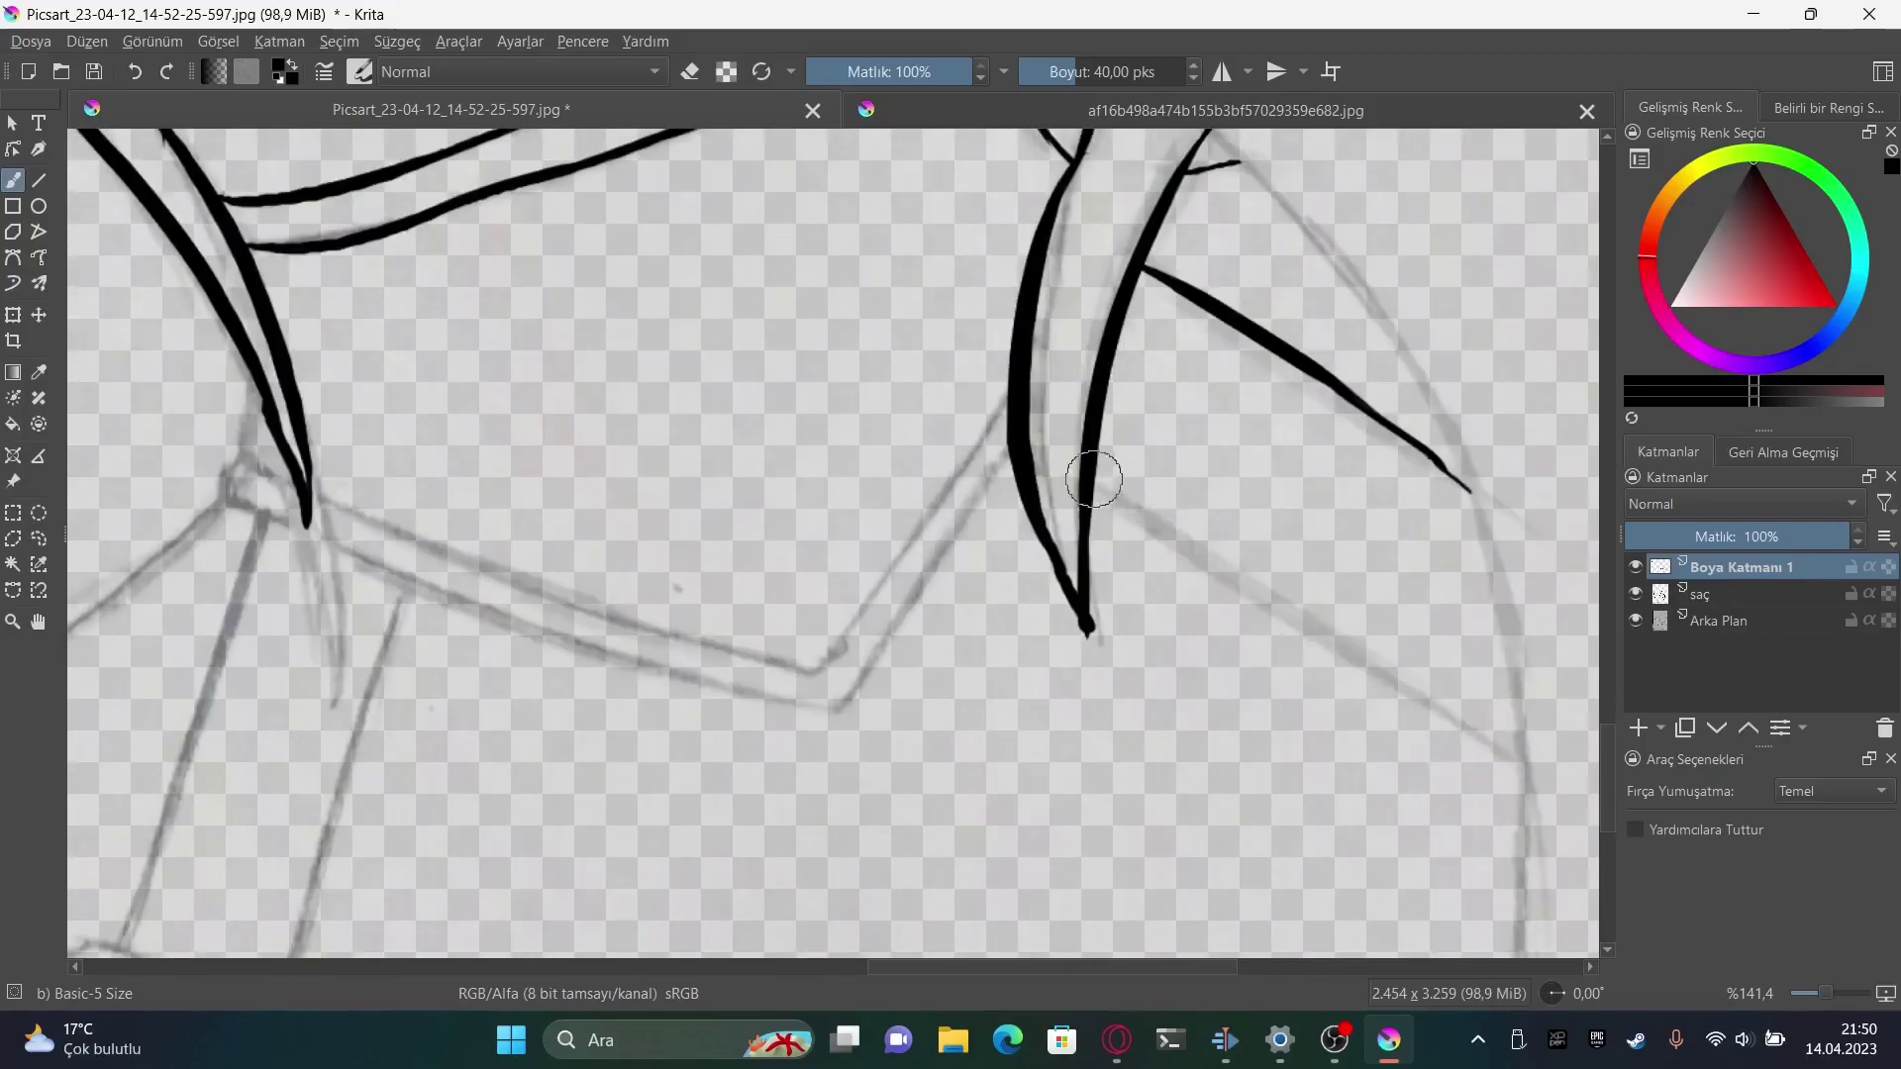
pyautogui.moveTo(1093, 485); pyautogui.dragTo(1410, 682)
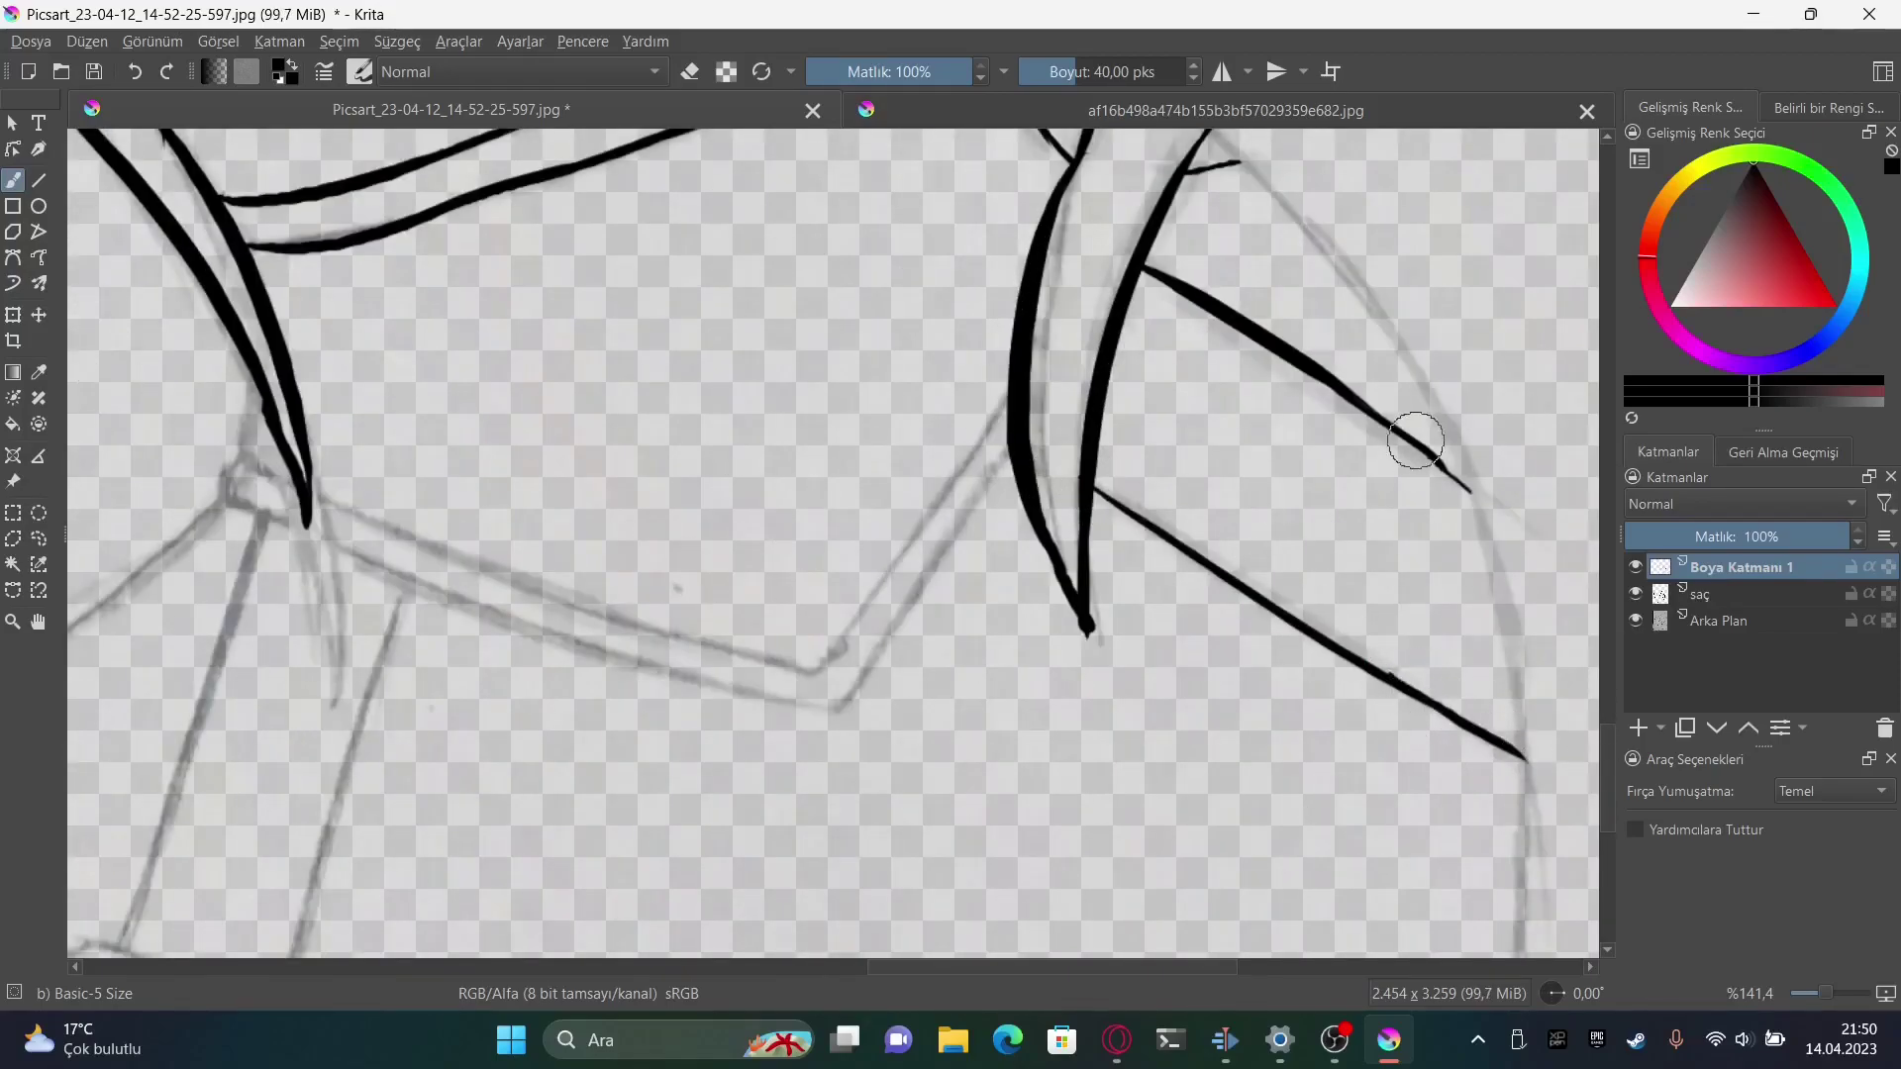
# Draw straight lines forming the collar V and its parallel band
pyautogui.click(38, 180)
pyautogui.moveTo(1008, 393); pyautogui.dragTo(812, 671)
pyautogui.moveTo(1012, 450); pyautogui.dragTo(836, 710)
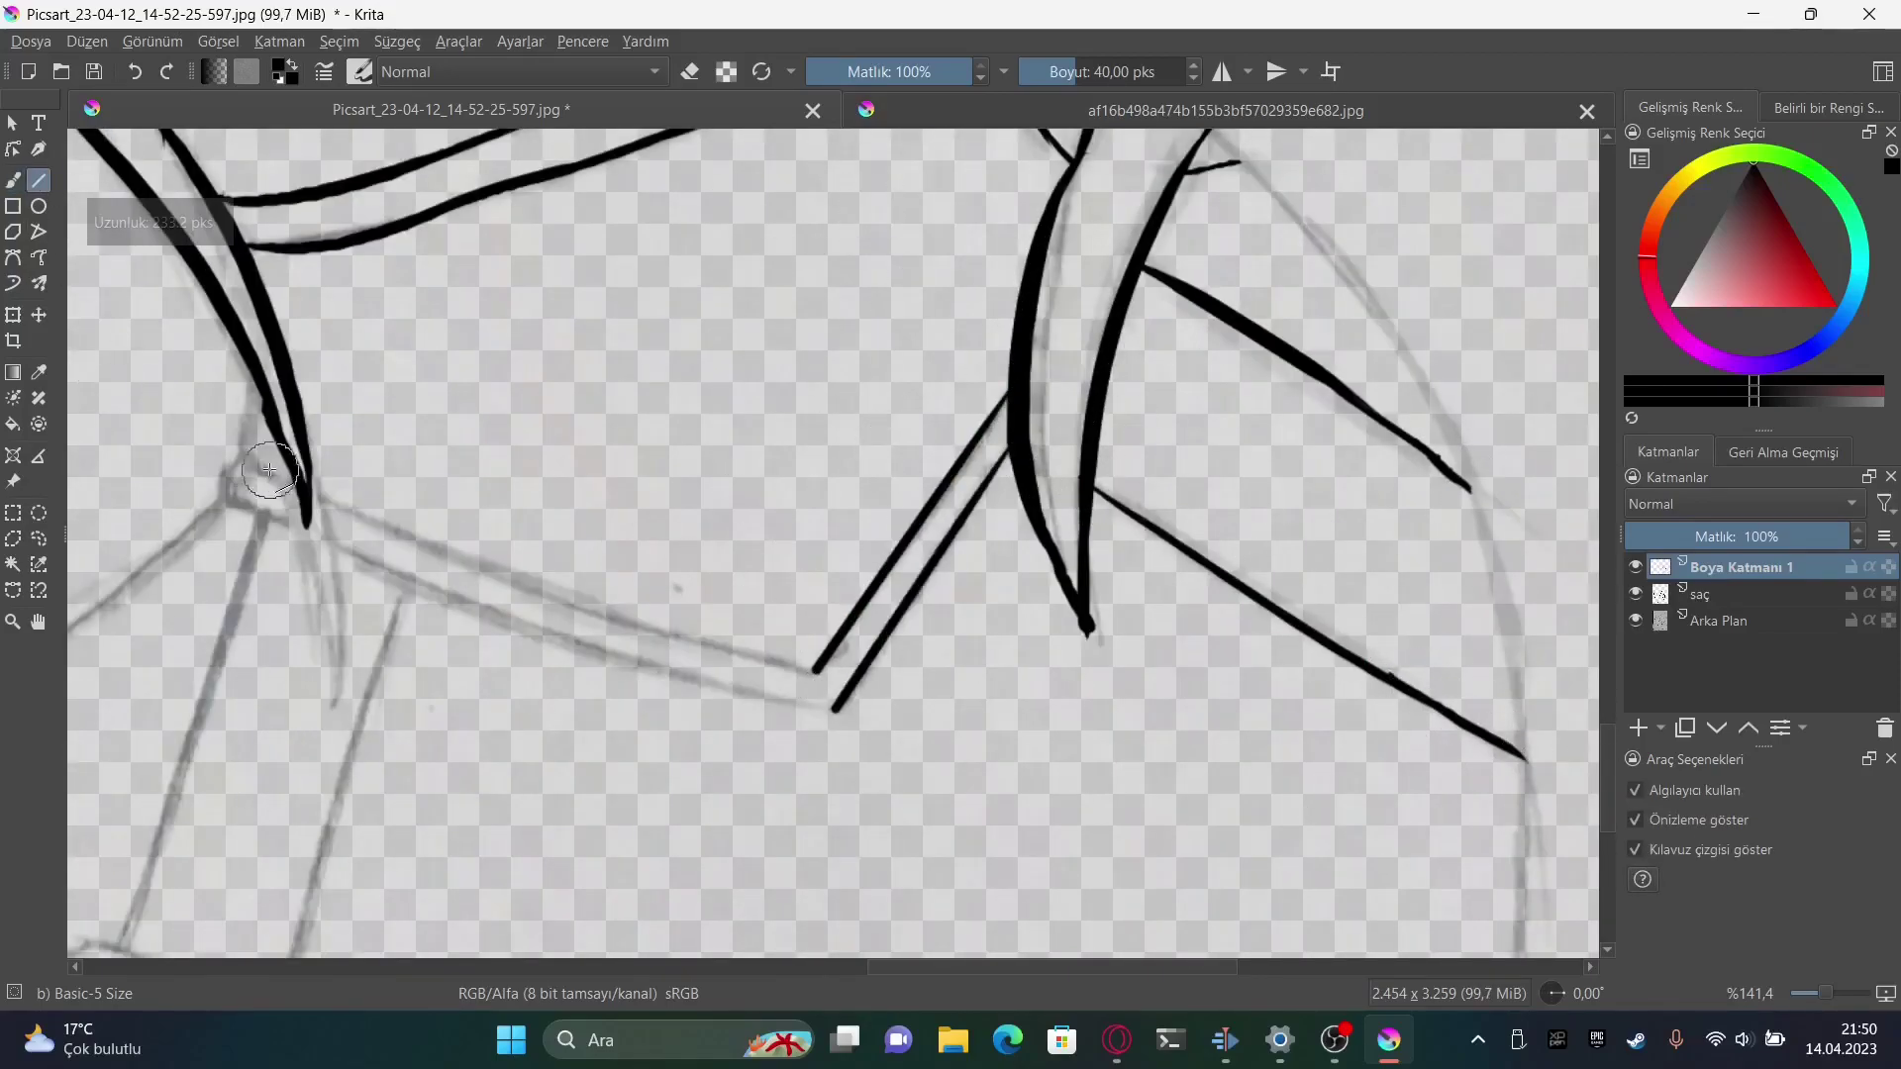
pyautogui.moveTo(249, 459); pyautogui.dragTo(807, 676)
pyautogui.moveTo(220, 502); pyautogui.dragTo(827, 720)
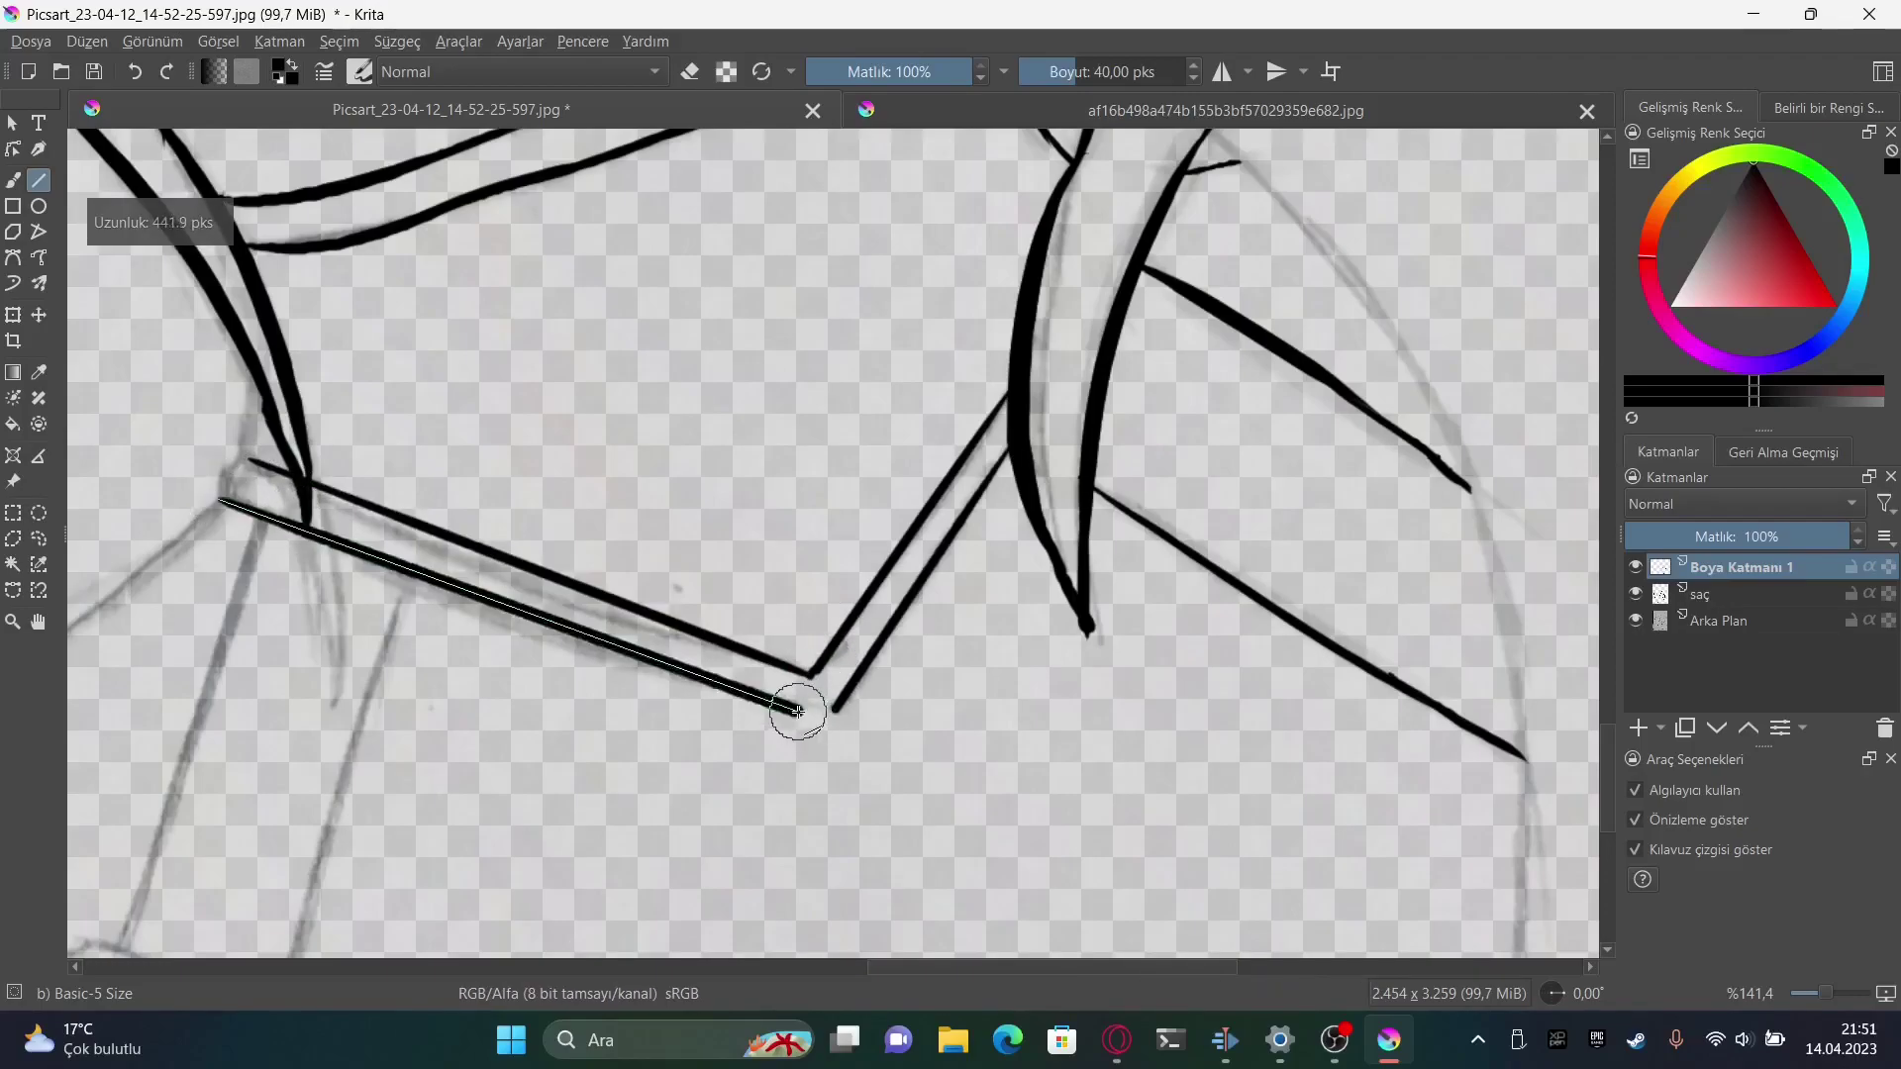
pyautogui.press('b')
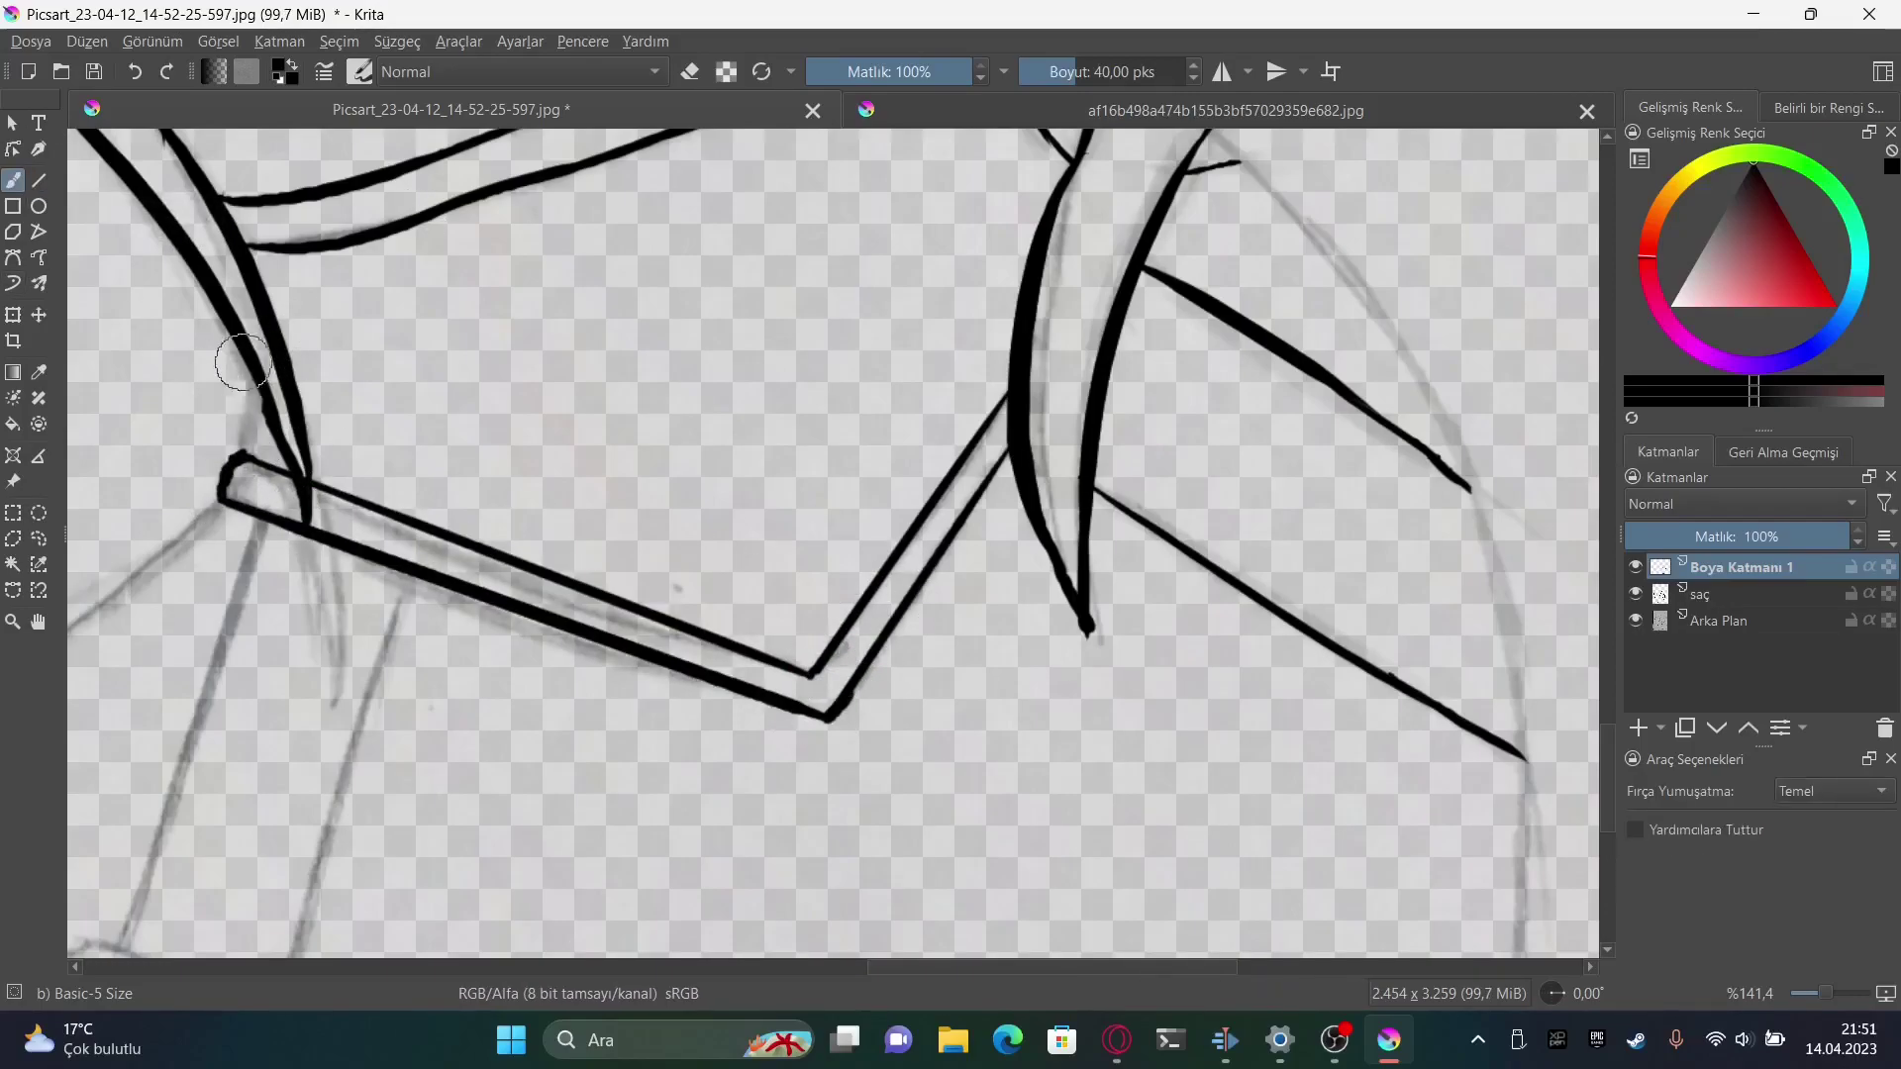
# Ink the collar loop's left edge, undo a stray stroke, and ink the shoulder line
pyautogui.moveTo(253, 376)
pyautogui.mouseDown()
pyautogui.moveTo(235, 458)
pyautogui.moveTo(328, 633)
pyautogui.mouseUp()
pyautogui.press('pagedown')
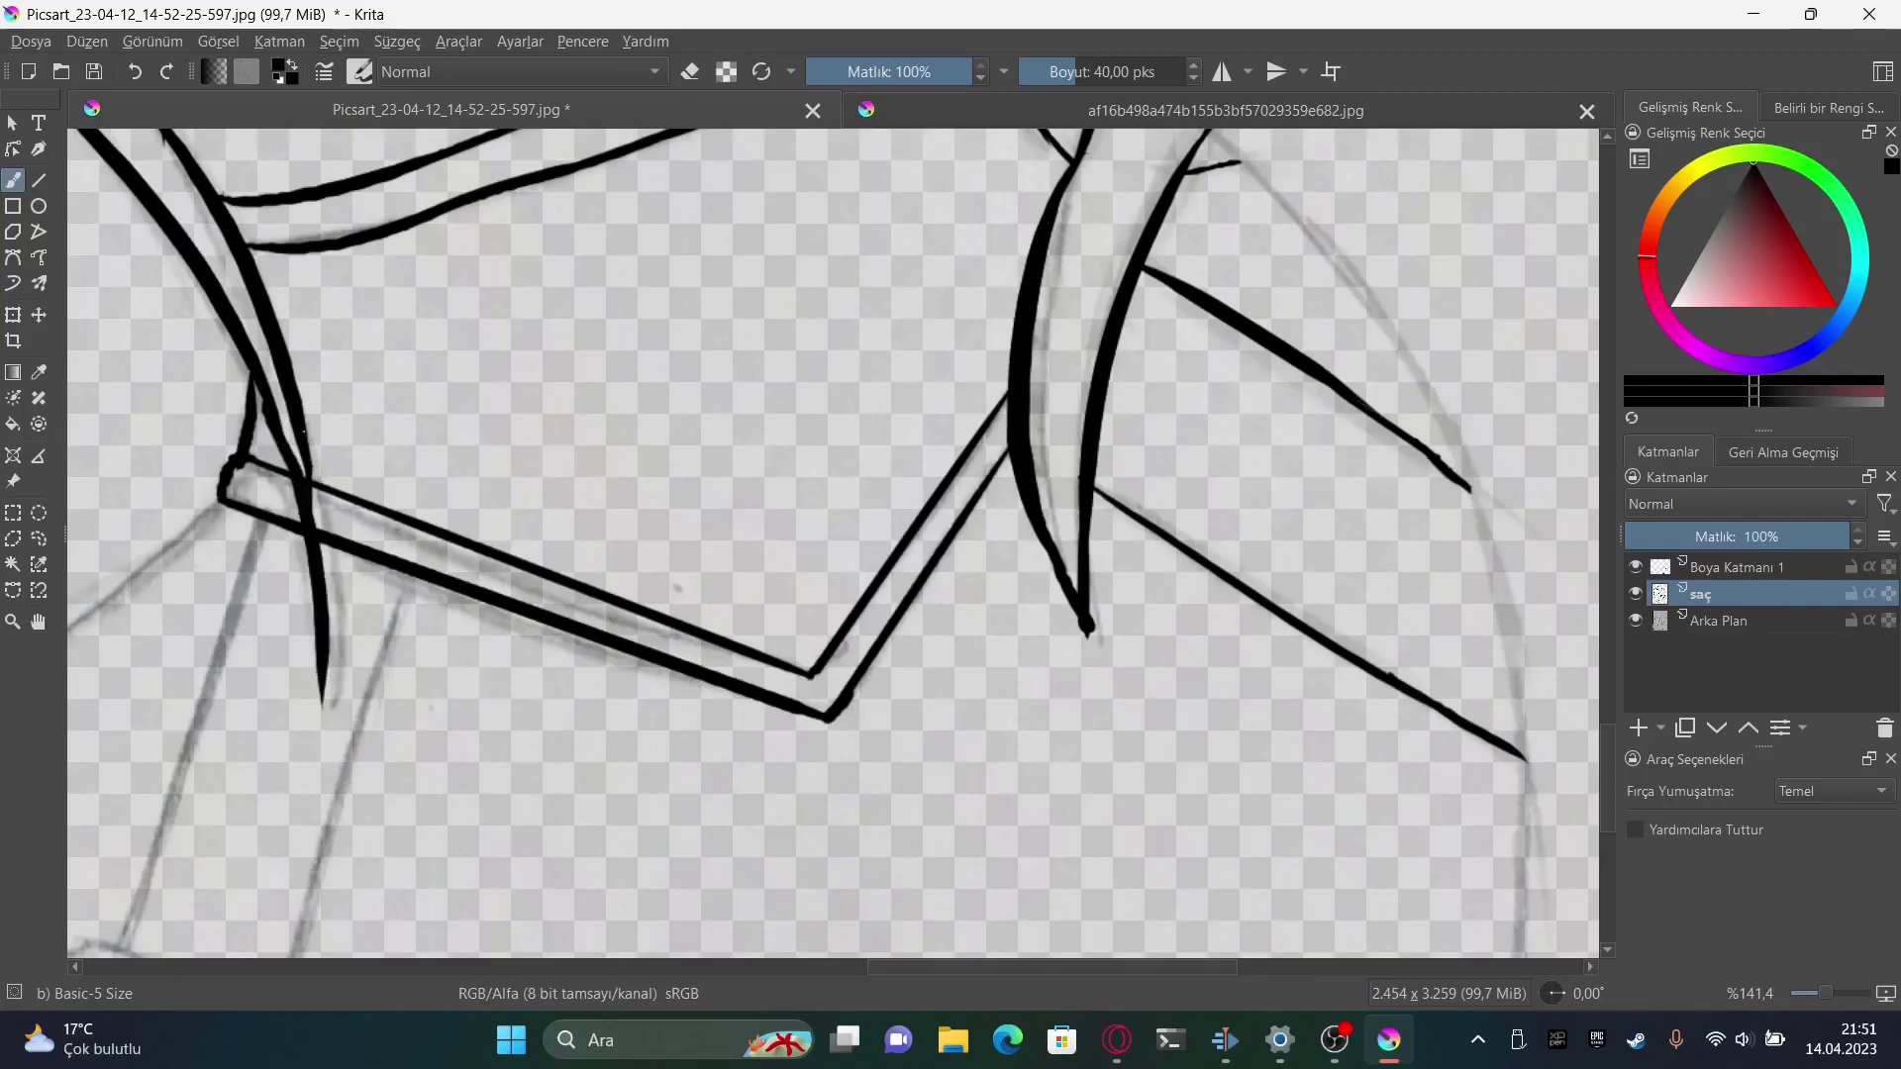
pyautogui.hotkey('ctrl', 'z')
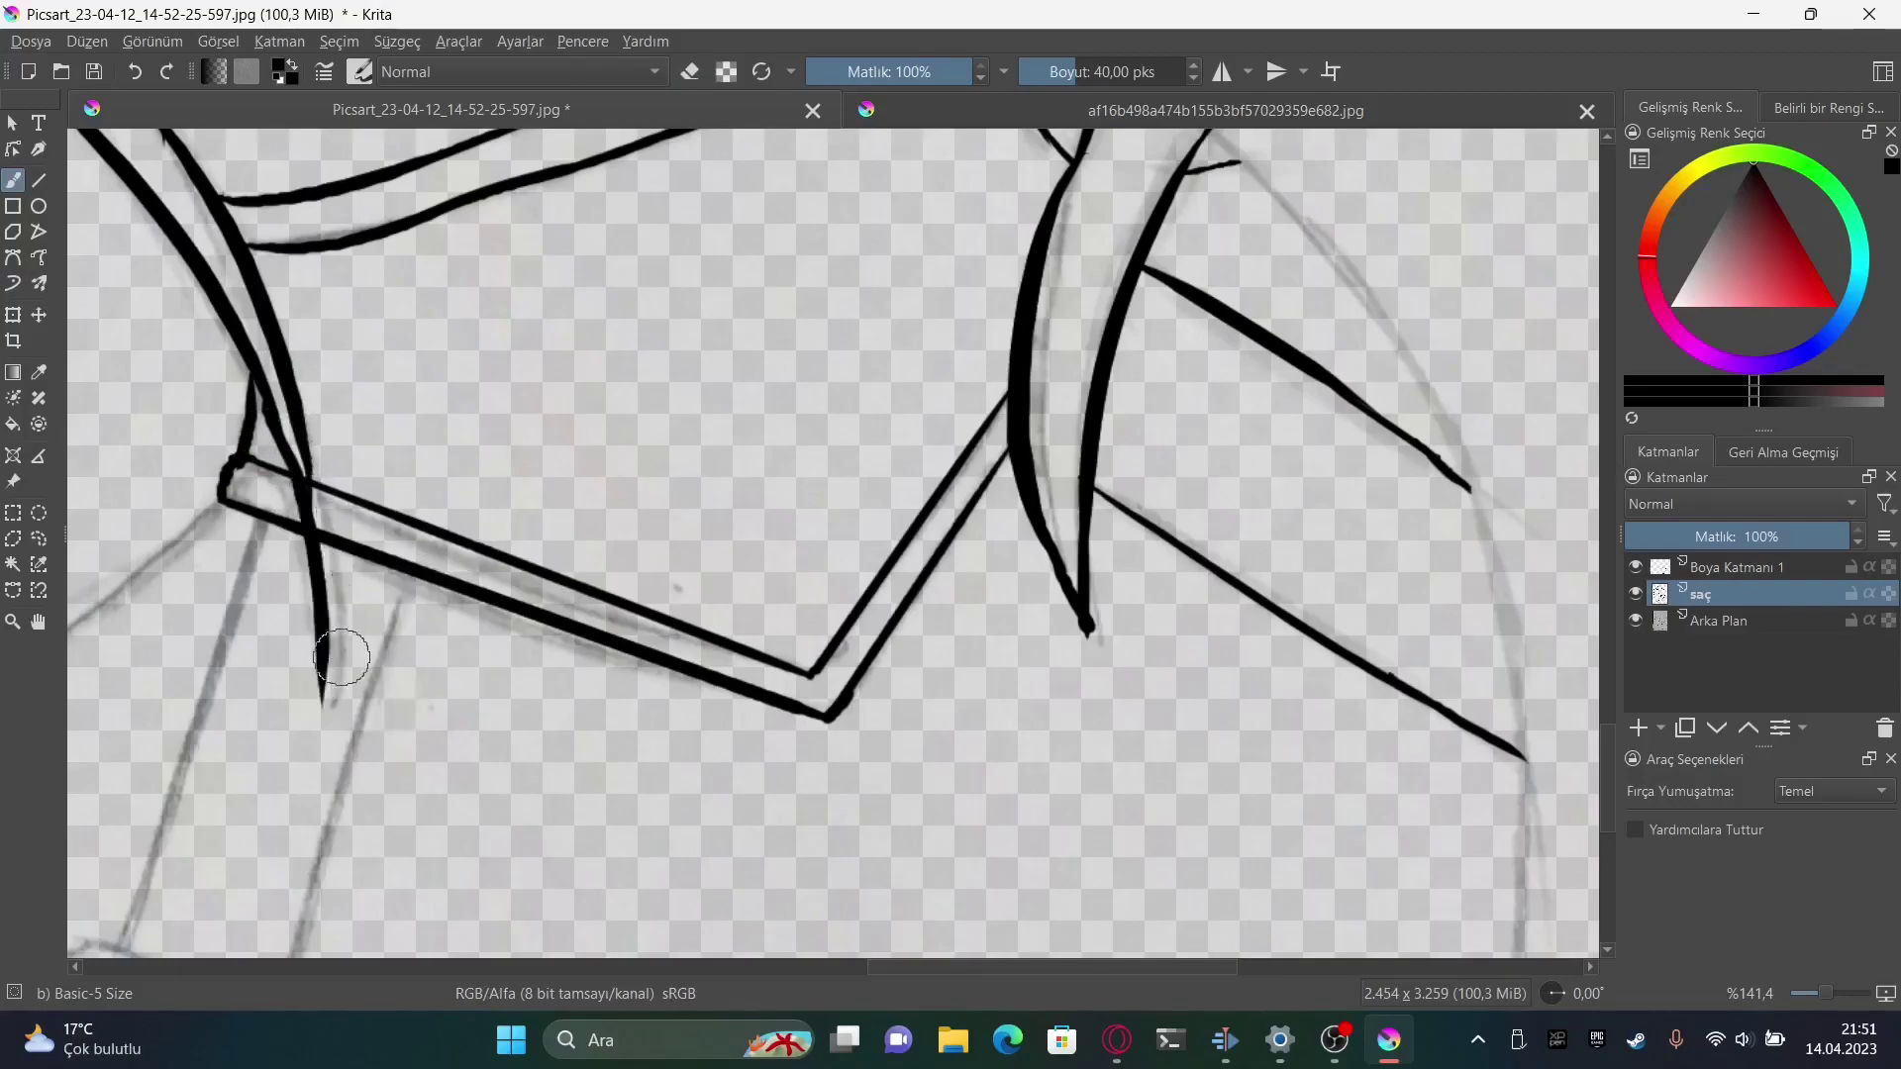
pyautogui.press('pageup')
pyautogui.hscroll(-8, 744, 940)
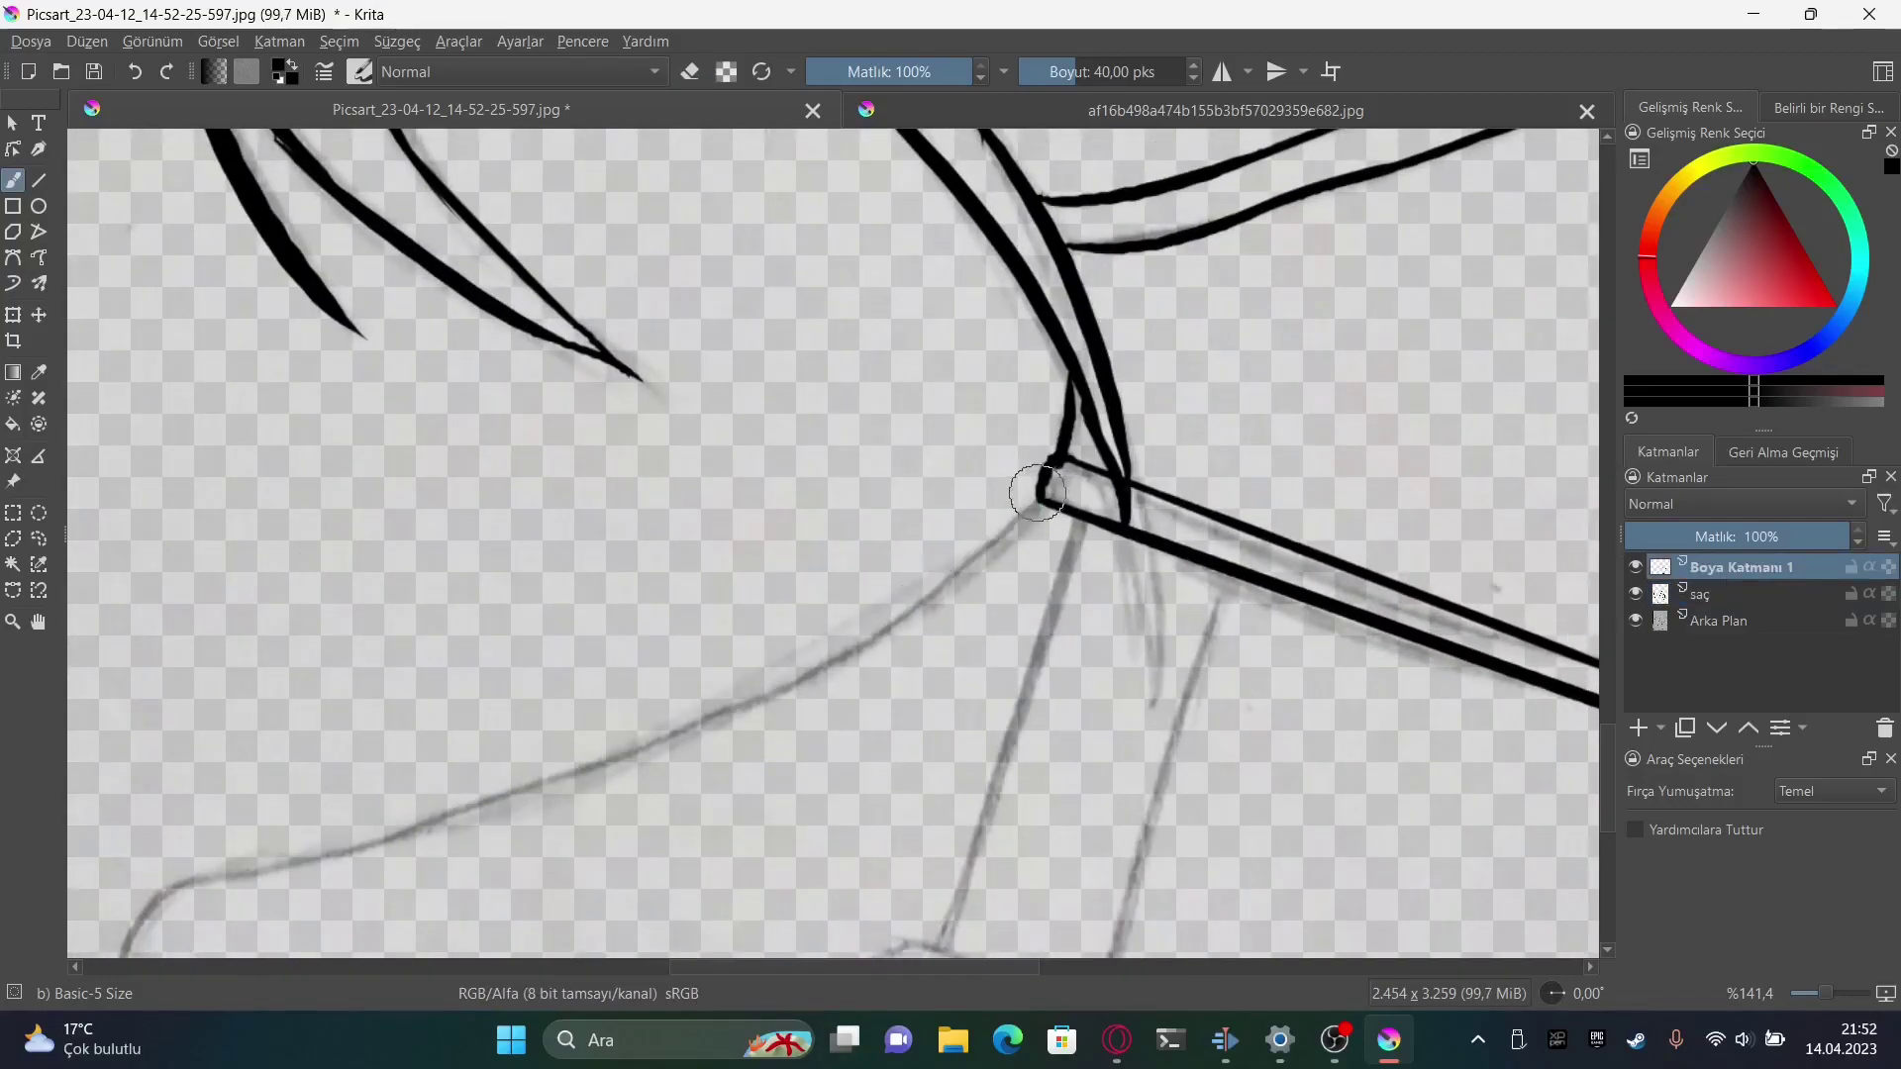
pyautogui.moveTo(1037, 492); pyautogui.dragTo(481, 803)
# Erase part of the diagonal black line near the collar
pyautogui.scroll(-3, 738, 903)
pyautogui.moveTo(482, 544); pyautogui.dragTo(262, 625)
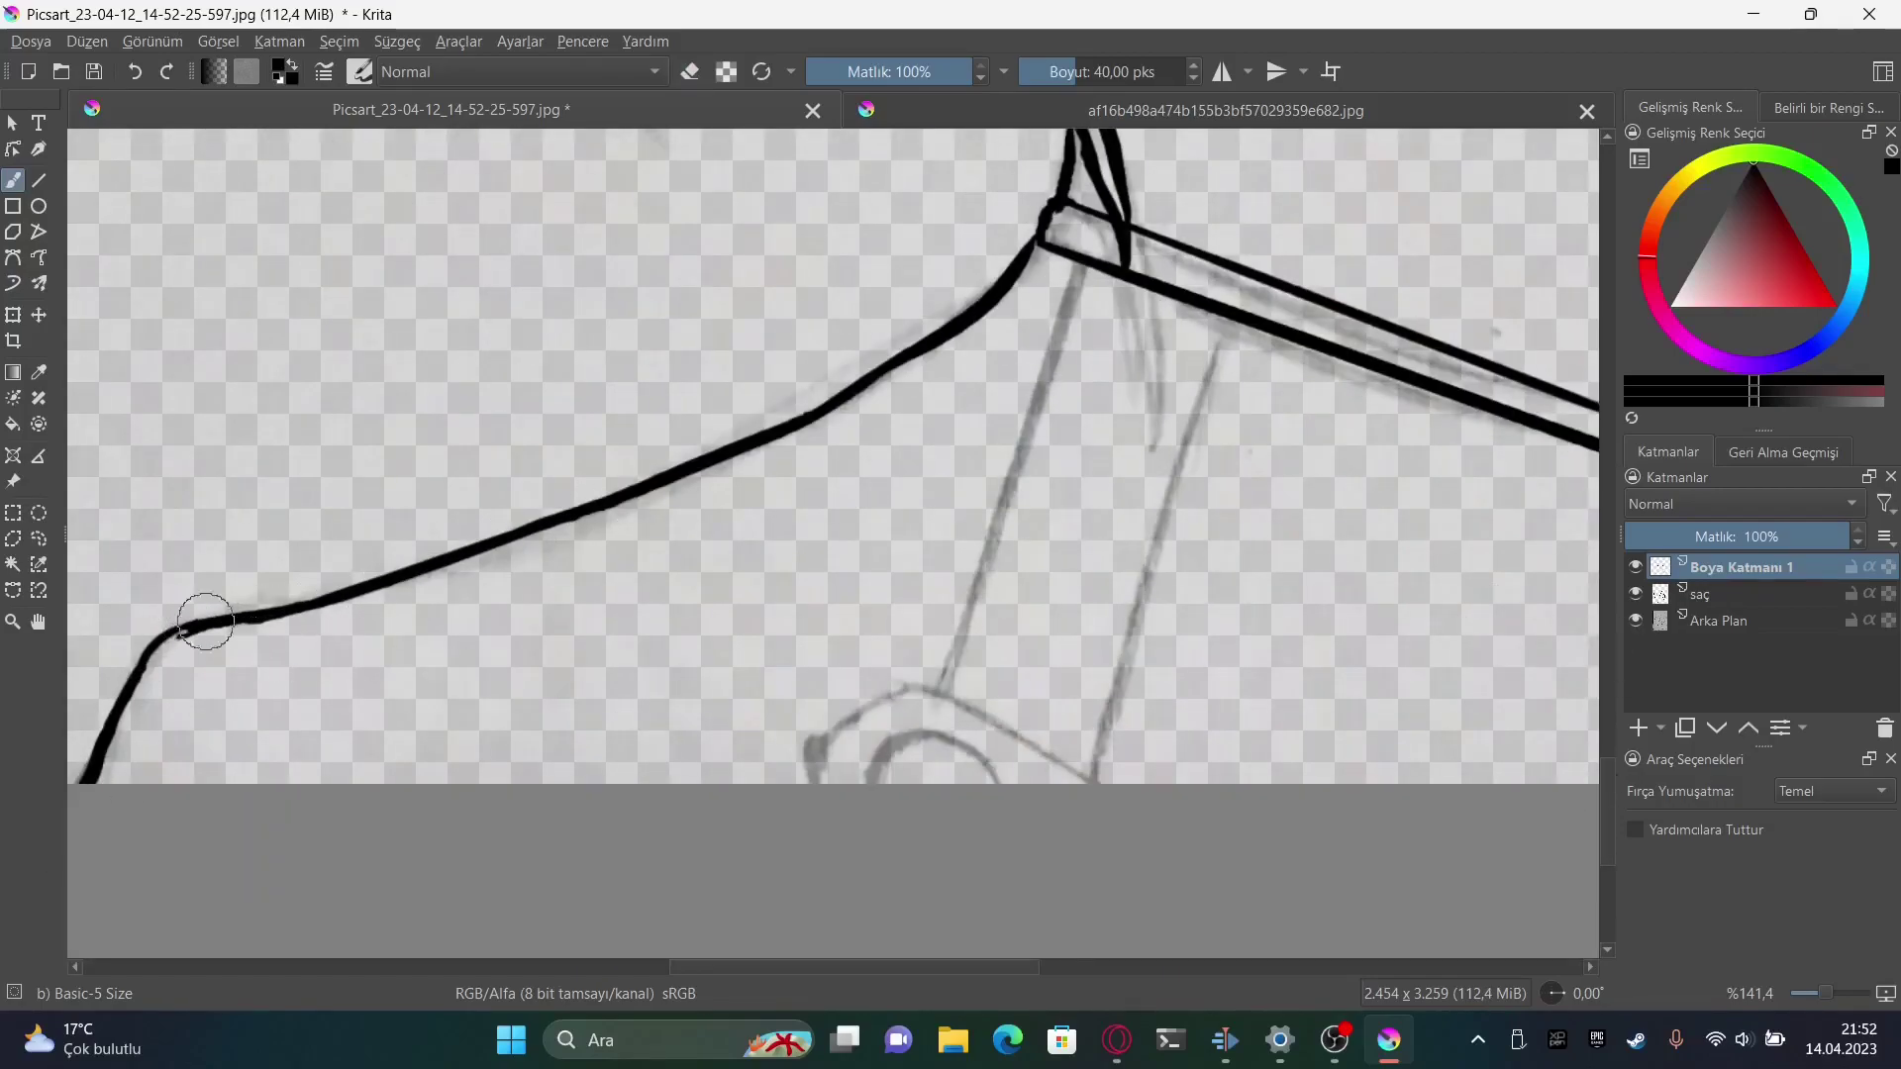
pyautogui.scroll(5, 206, 622)
pyautogui.hscroll(5, 206, 622)
pyautogui.click(39, 179)
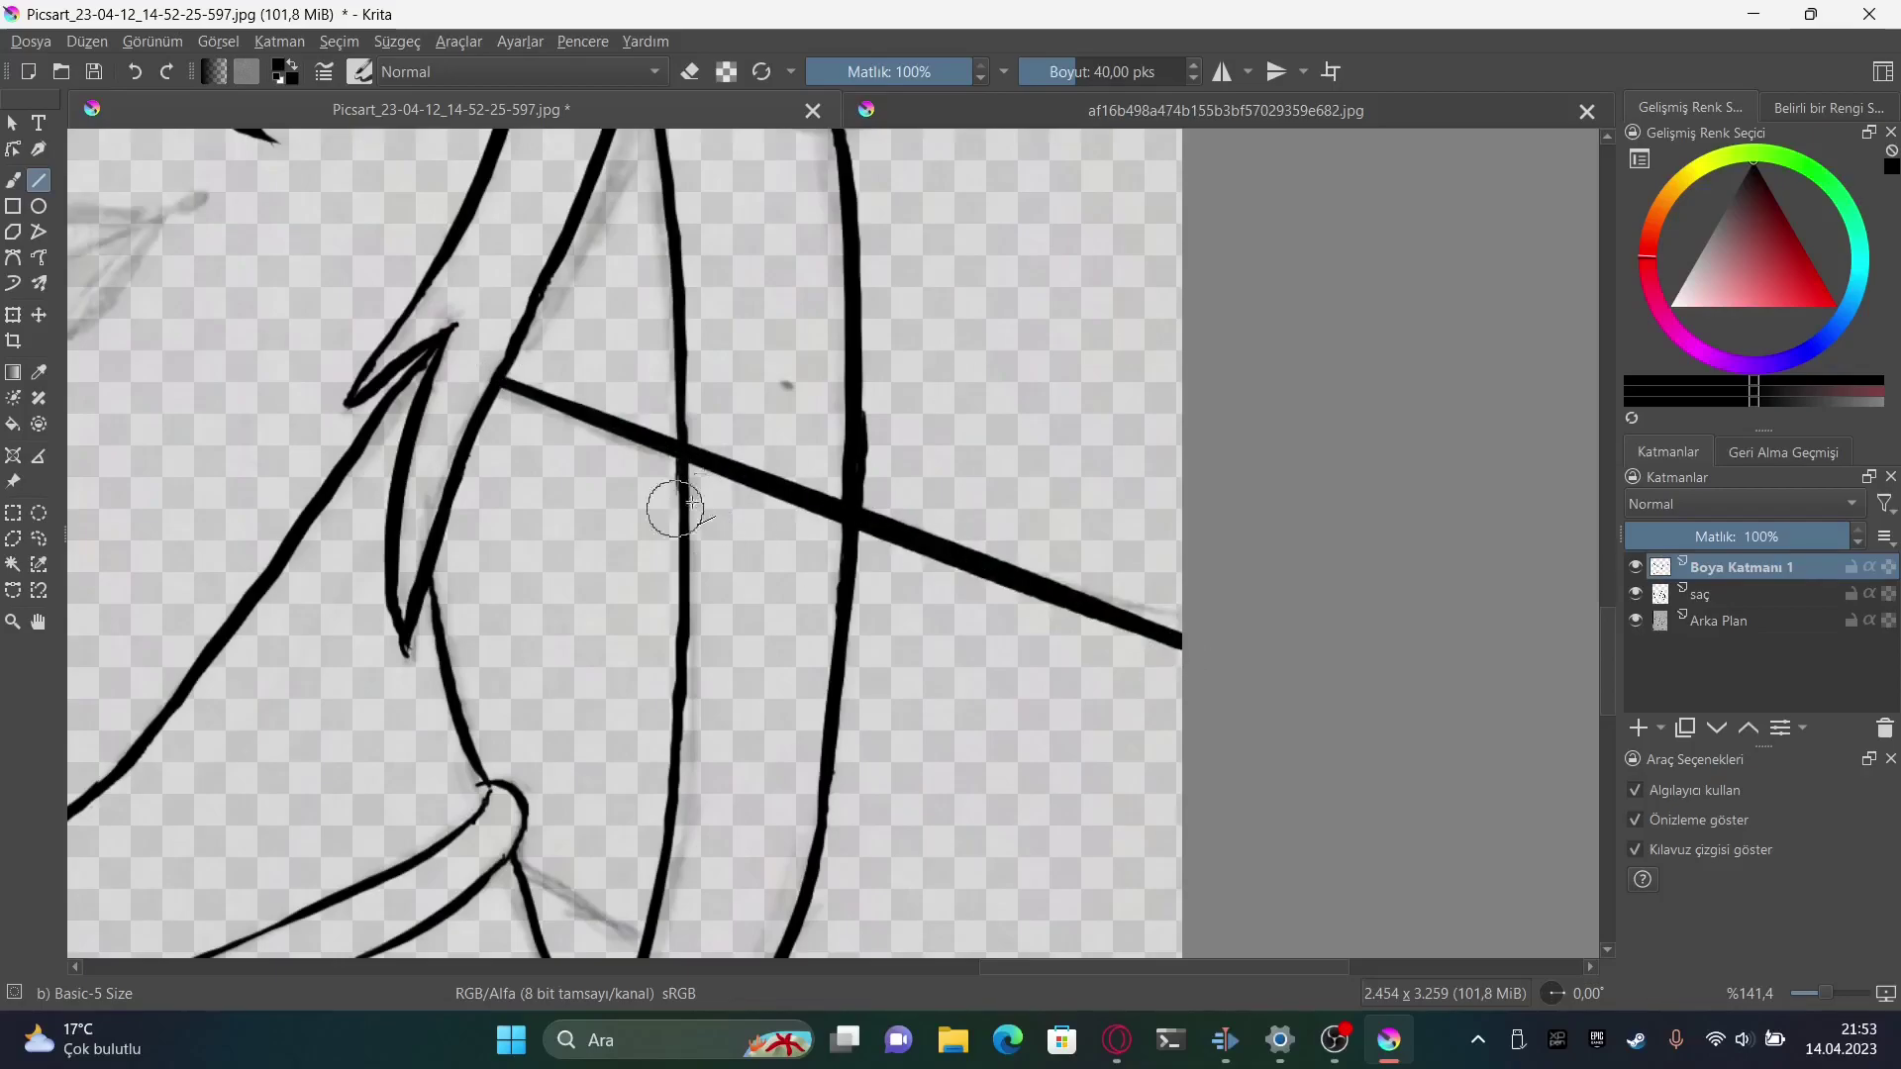
pyautogui.press('b')
pyautogui.press('e')
pyautogui.moveTo(738, 483); pyautogui.dragTo(715, 471)
# Trace the faint hair curve with a thick black line
pyautogui.scroll(-6, 684, 334)
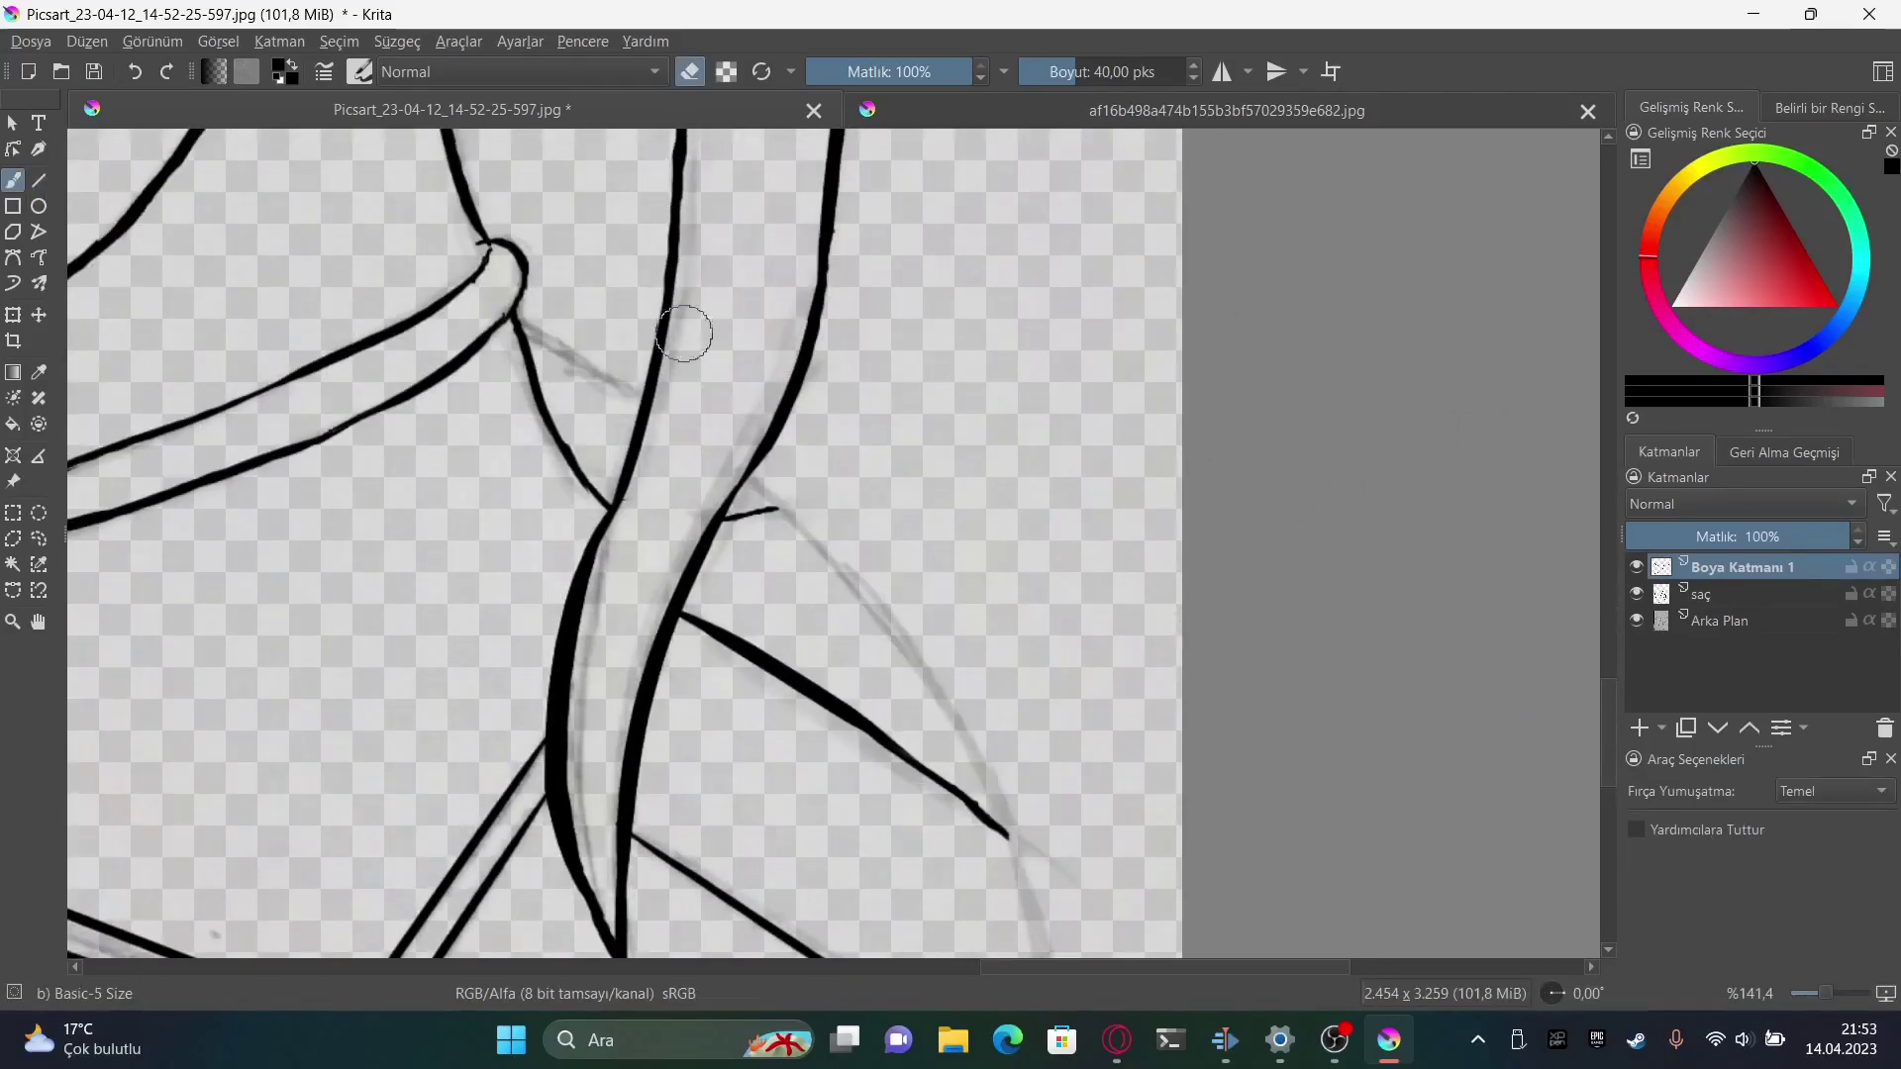
pyautogui.moveTo(783, 495); pyautogui.dragTo(904, 666)
pyautogui.hotkey('ctrl', 'z')
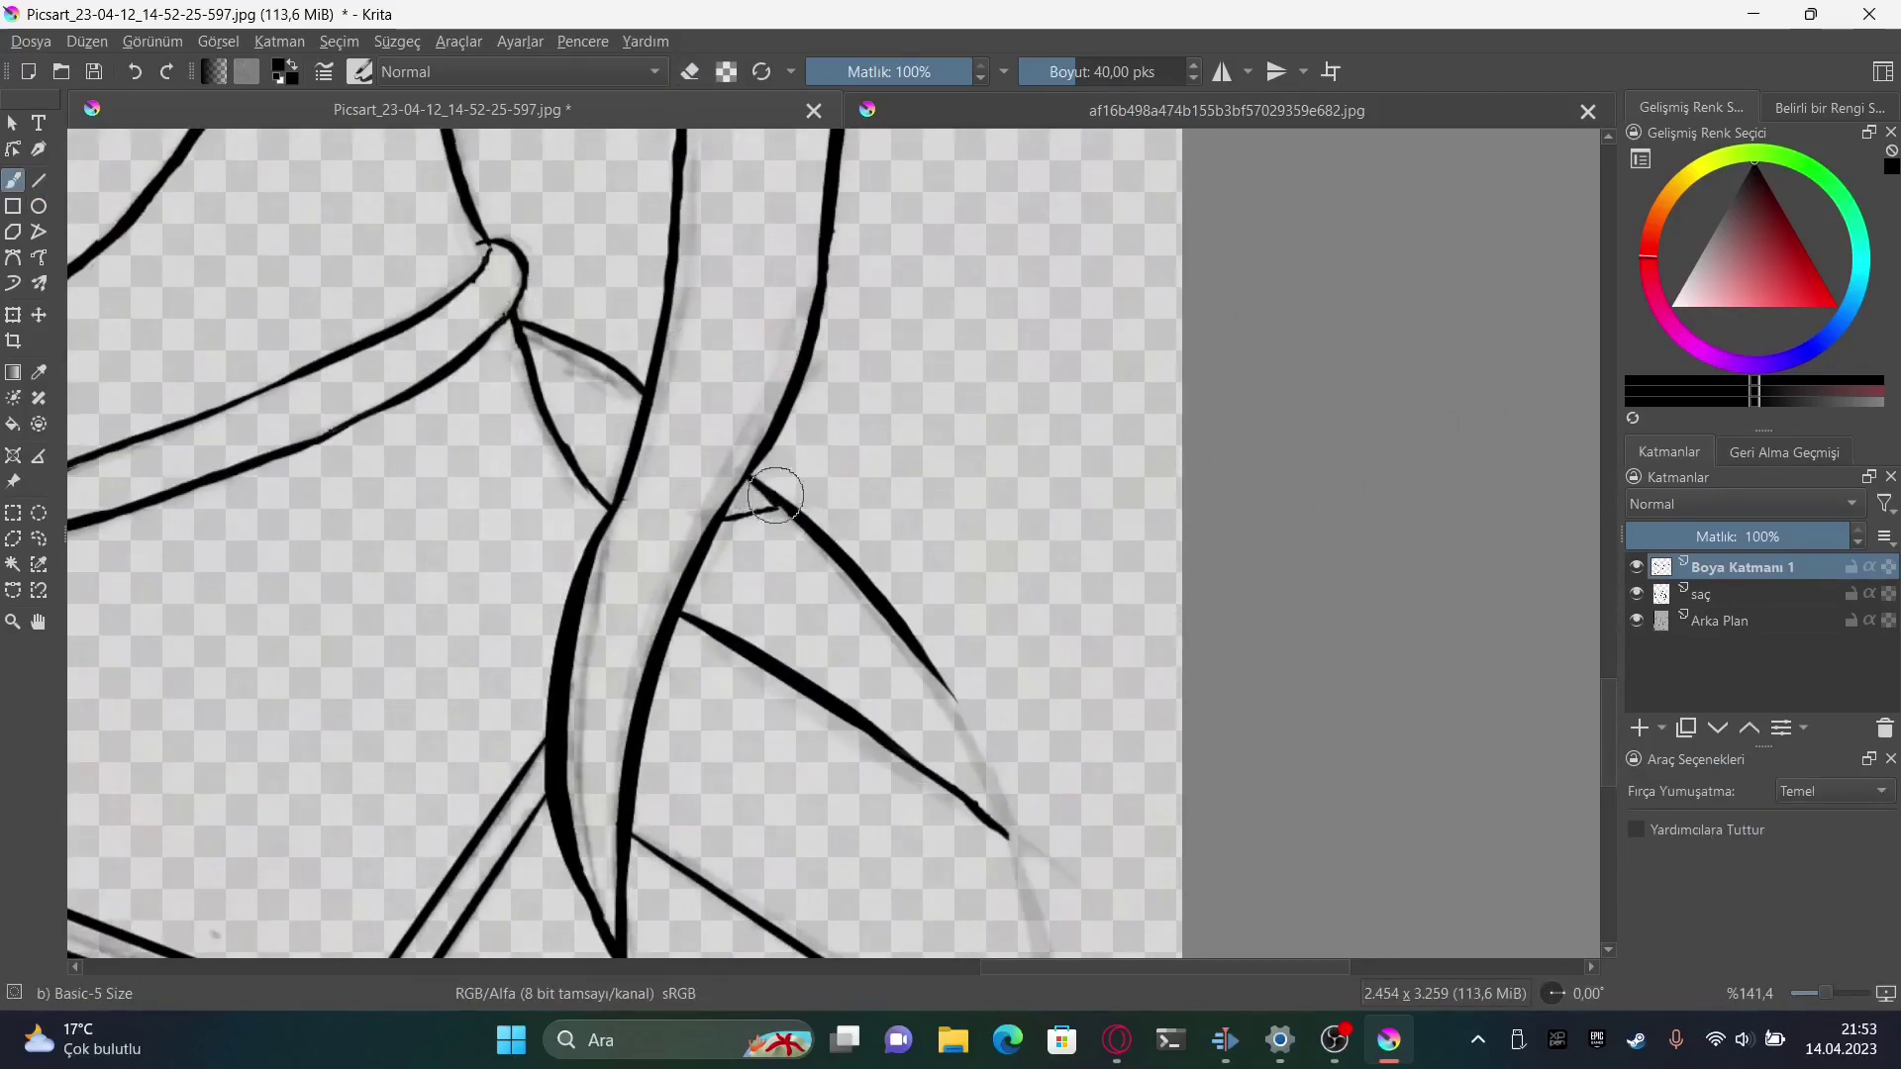
pyautogui.moveTo(780, 500); pyautogui.dragTo(1035, 896)
pyautogui.scroll(-4, 1614, 762)
pyautogui.moveTo(1003, 462); pyautogui.dragTo(1077, 767)
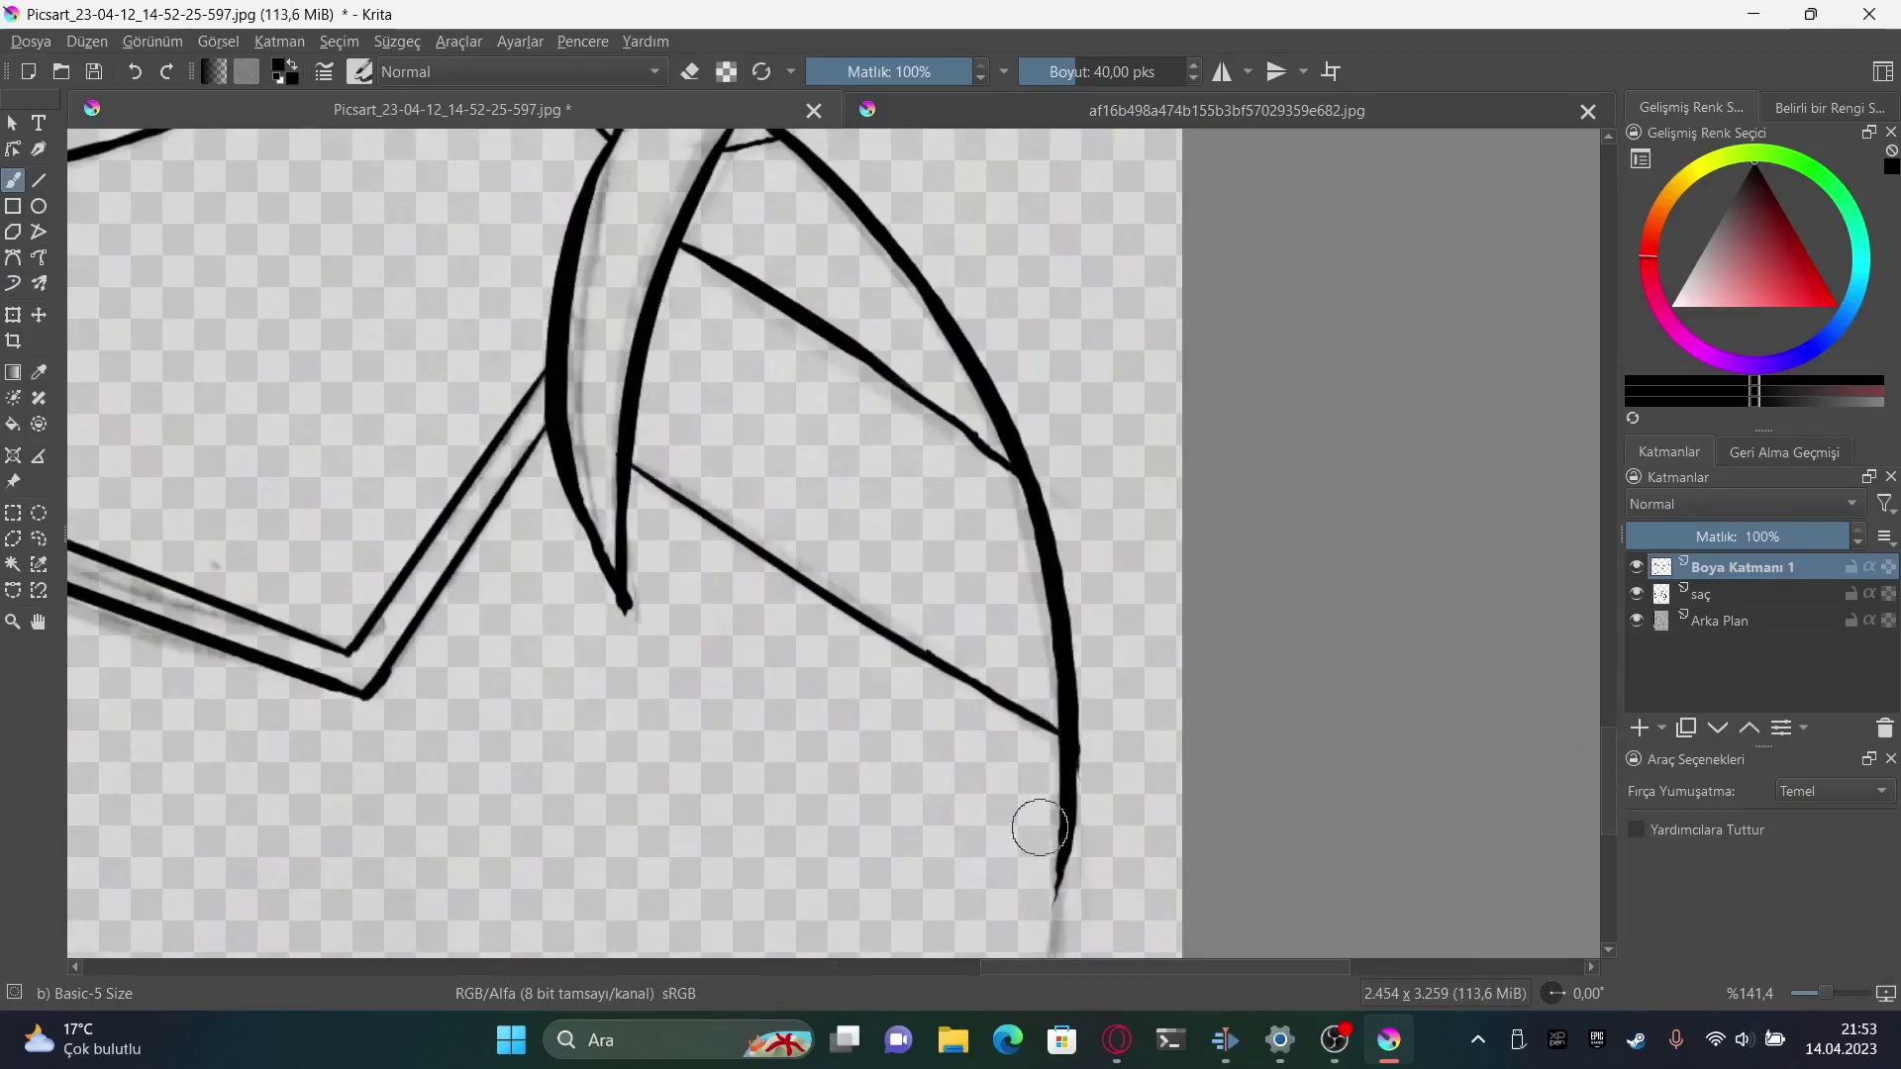
pyautogui.scroll(-5, 1040, 828)
# Draw straight lines for the strap edges
pyautogui.press('-')
pyautogui.moveTo(553, 238); pyautogui.dragTo(455, 541)
pyautogui.moveTo(655, 277)
pyautogui.mouseDown()
pyautogui.moveTo(559, 604)
pyautogui.moveTo(433, 537)
pyautogui.moveTo(358, 582)
pyautogui.mouseUp()
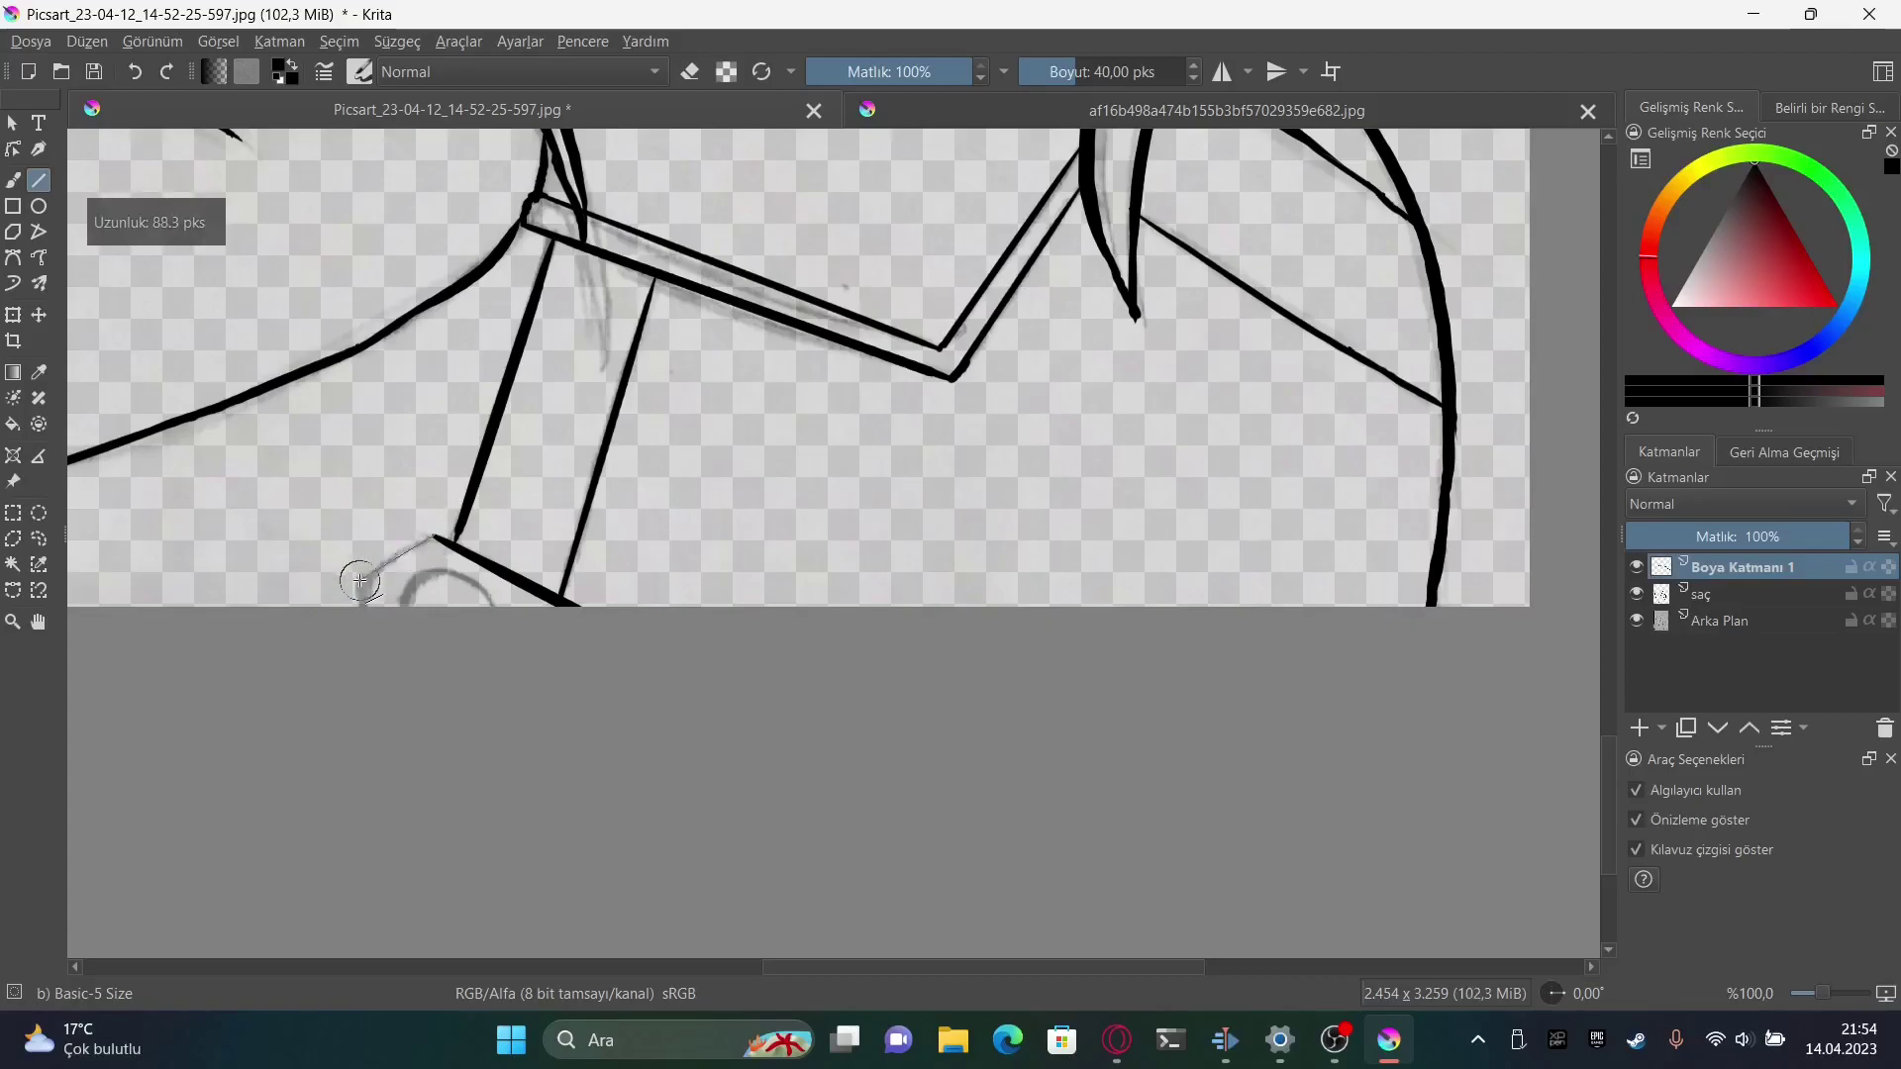
pyautogui.press('b')
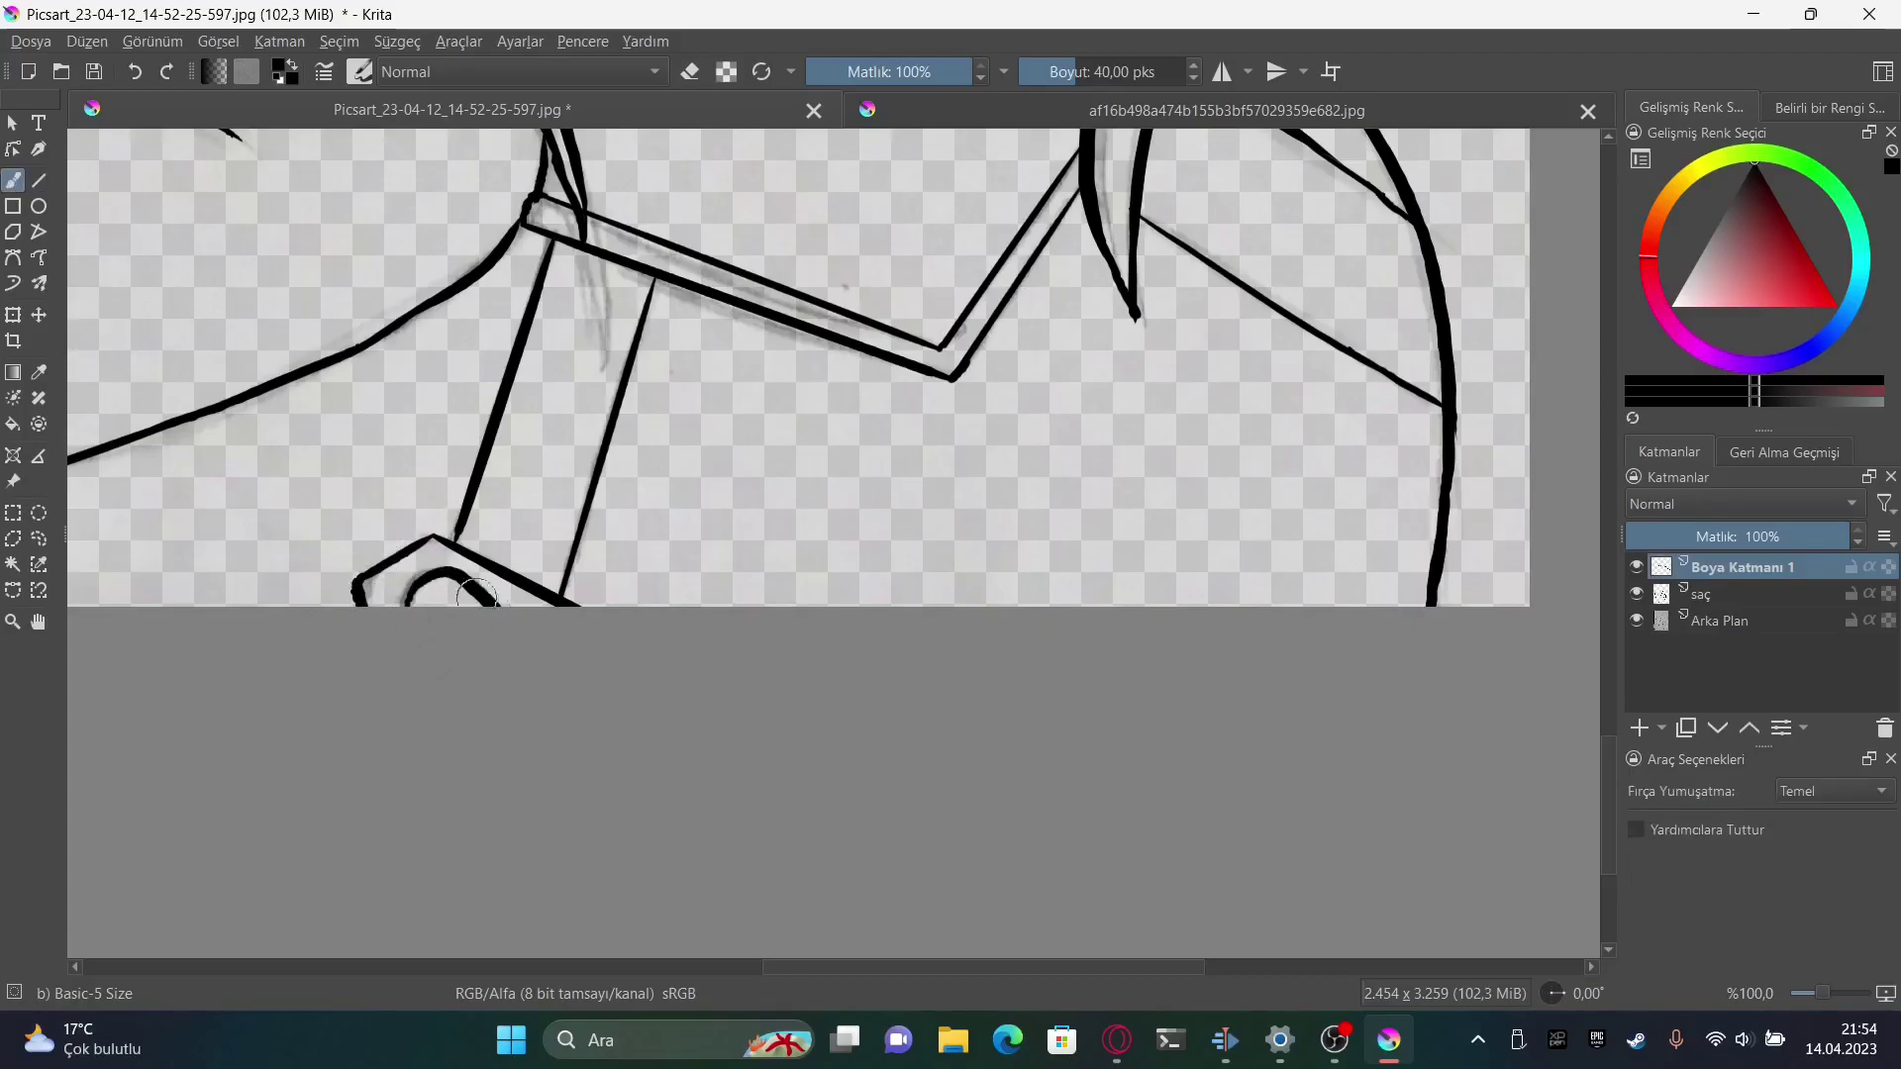
# Add a new empty paint layer, Boya Katmanı 2, on top
pyautogui.press('-')
pyautogui.click(1639, 728)
pyautogui.press('+')
pyautogui.press('+')
pyautogui.scroll(-3, 1471, 579)
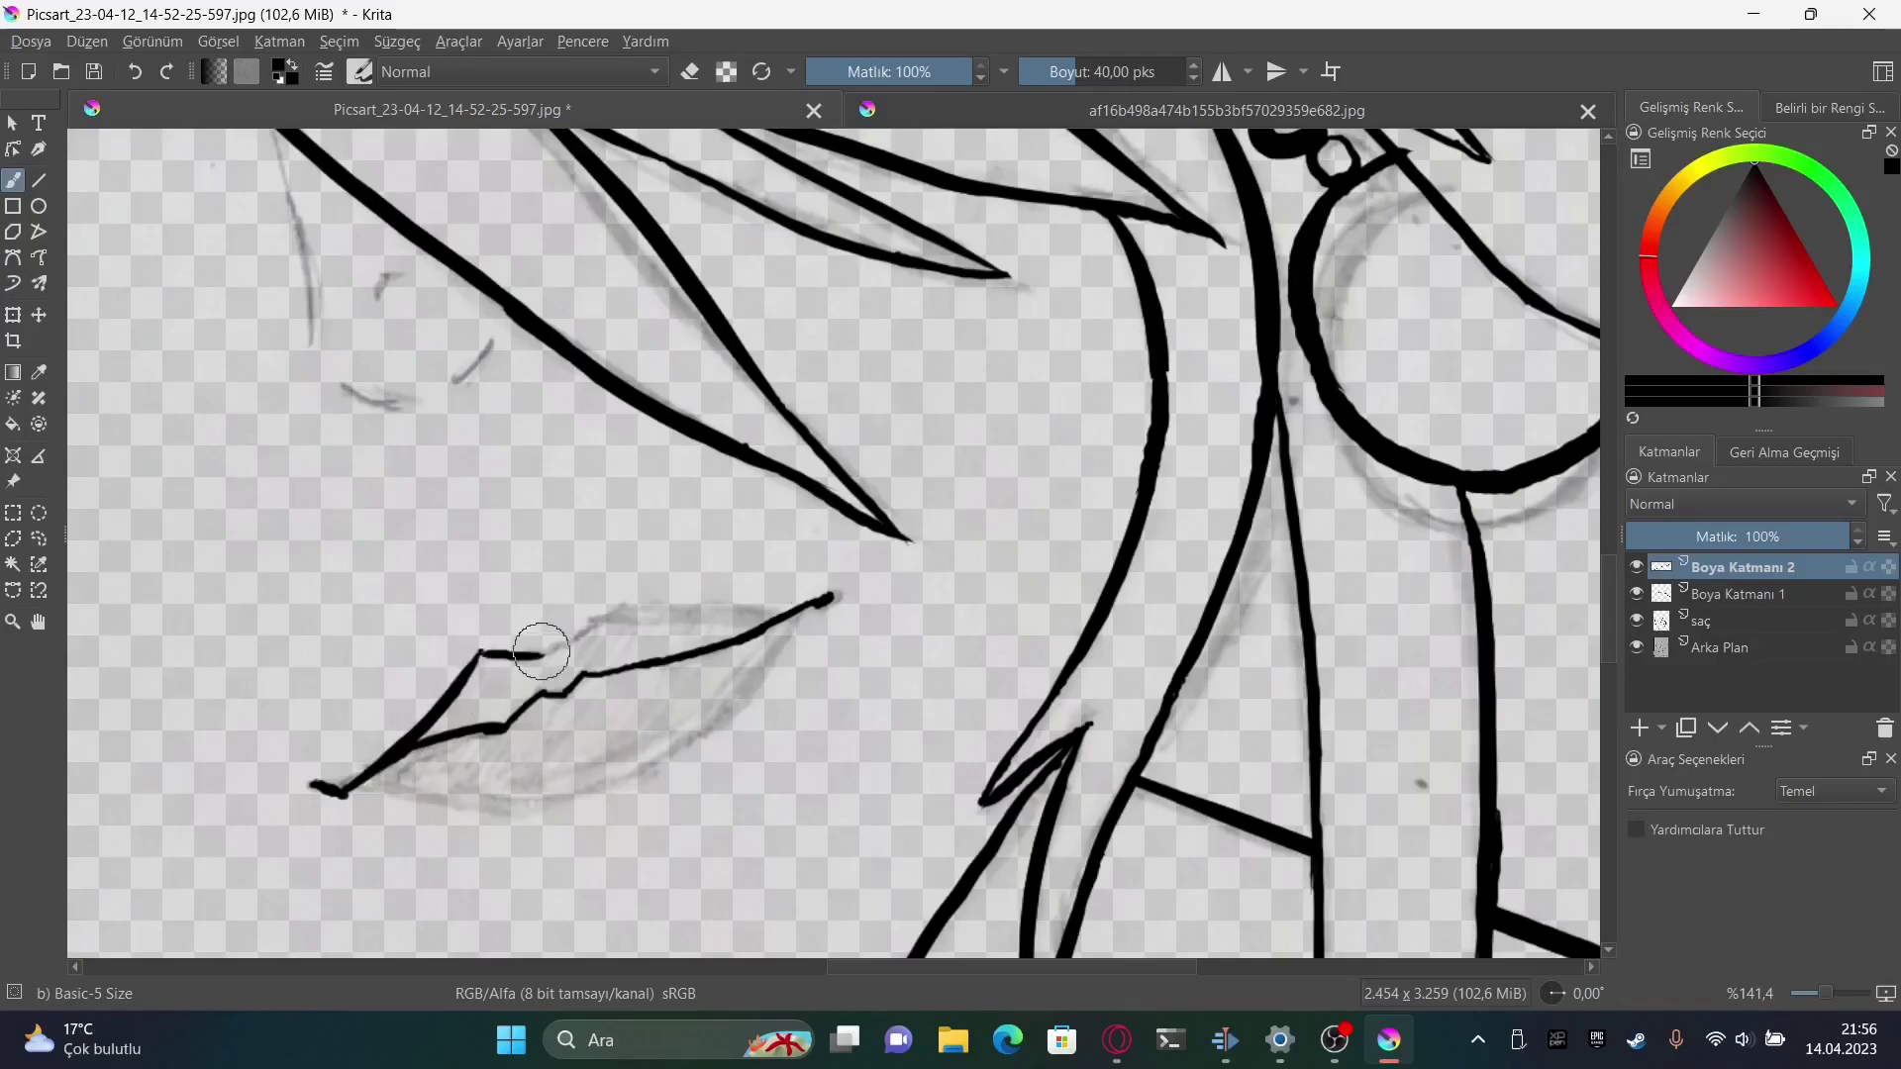
# Ink the lower lip, a nose stroke, the upper eyelid, a tapered lash and lower eyelid
pyautogui.moveTo(774, 620); pyautogui.dragTo(360, 786)
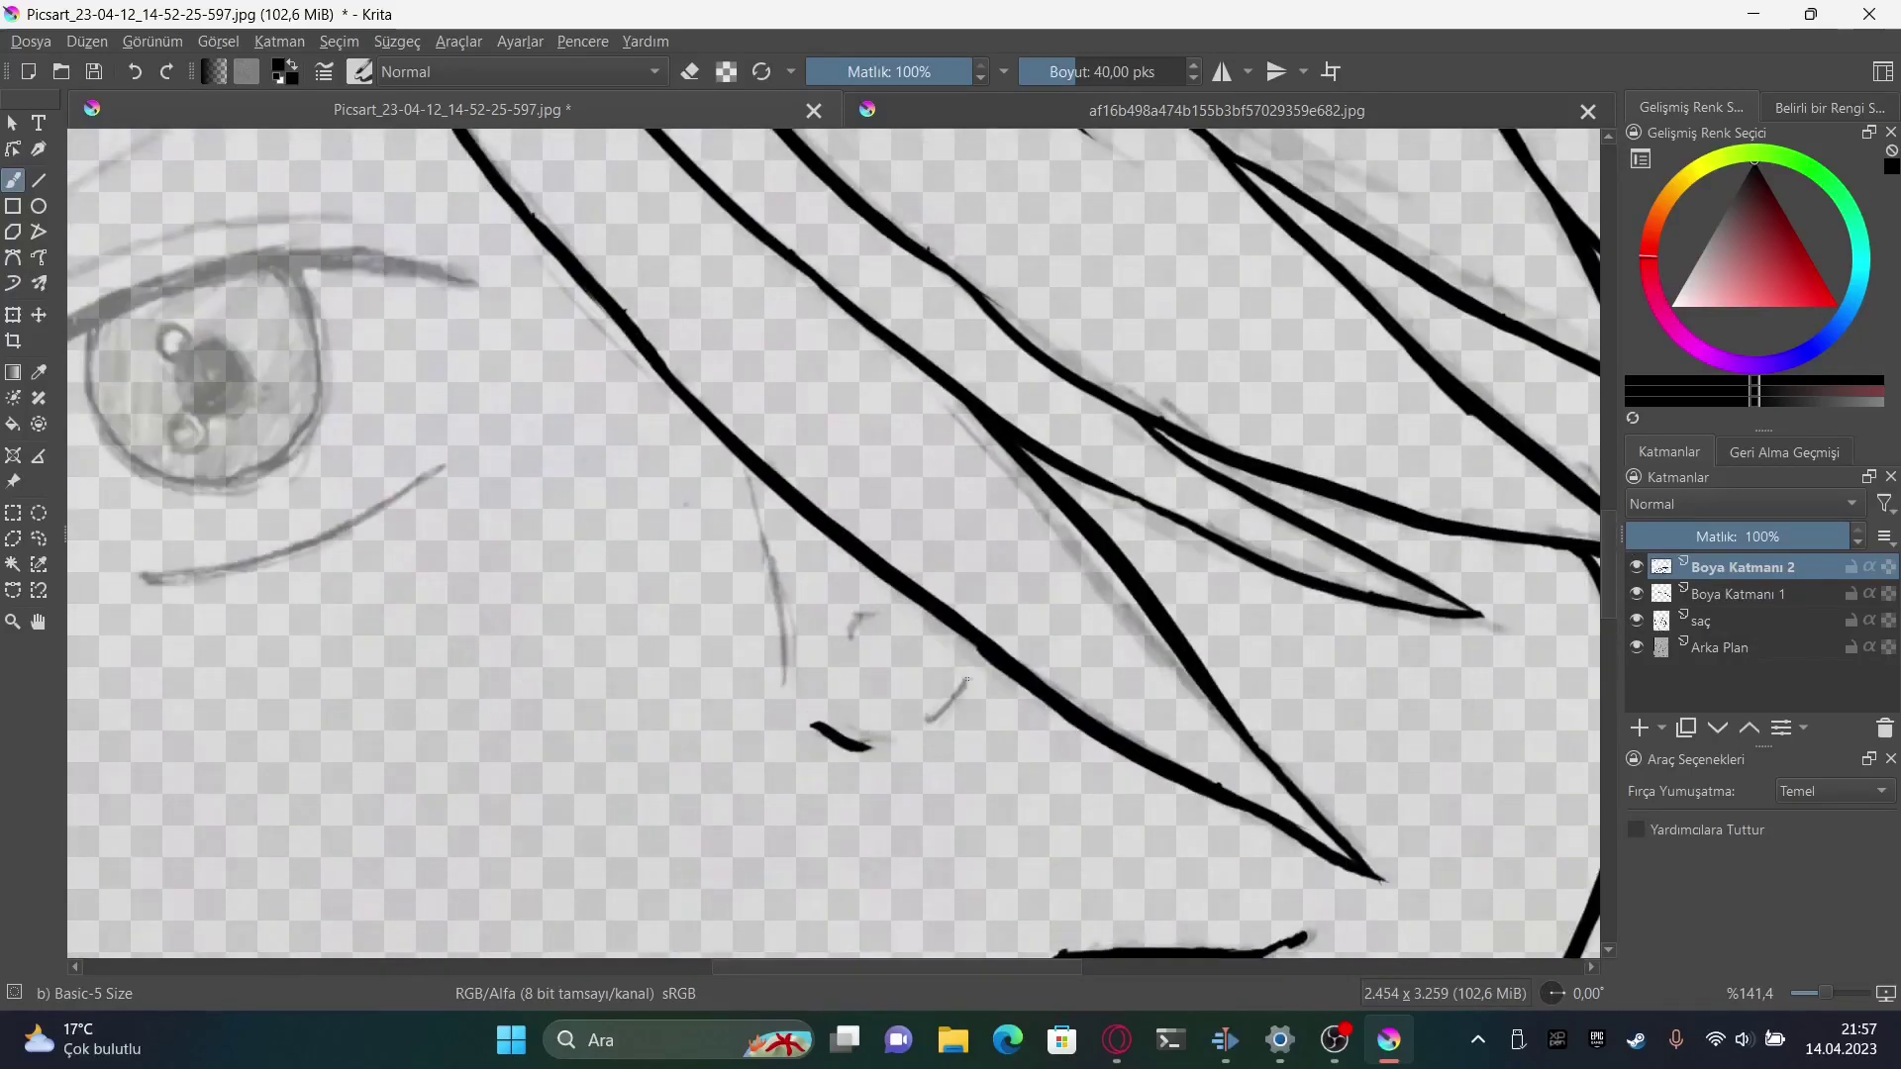
pyautogui.moveTo(842, 639); pyautogui.dragTo(886, 616)
pyautogui.moveTo(503, 447); pyautogui.dragTo(941, 247)
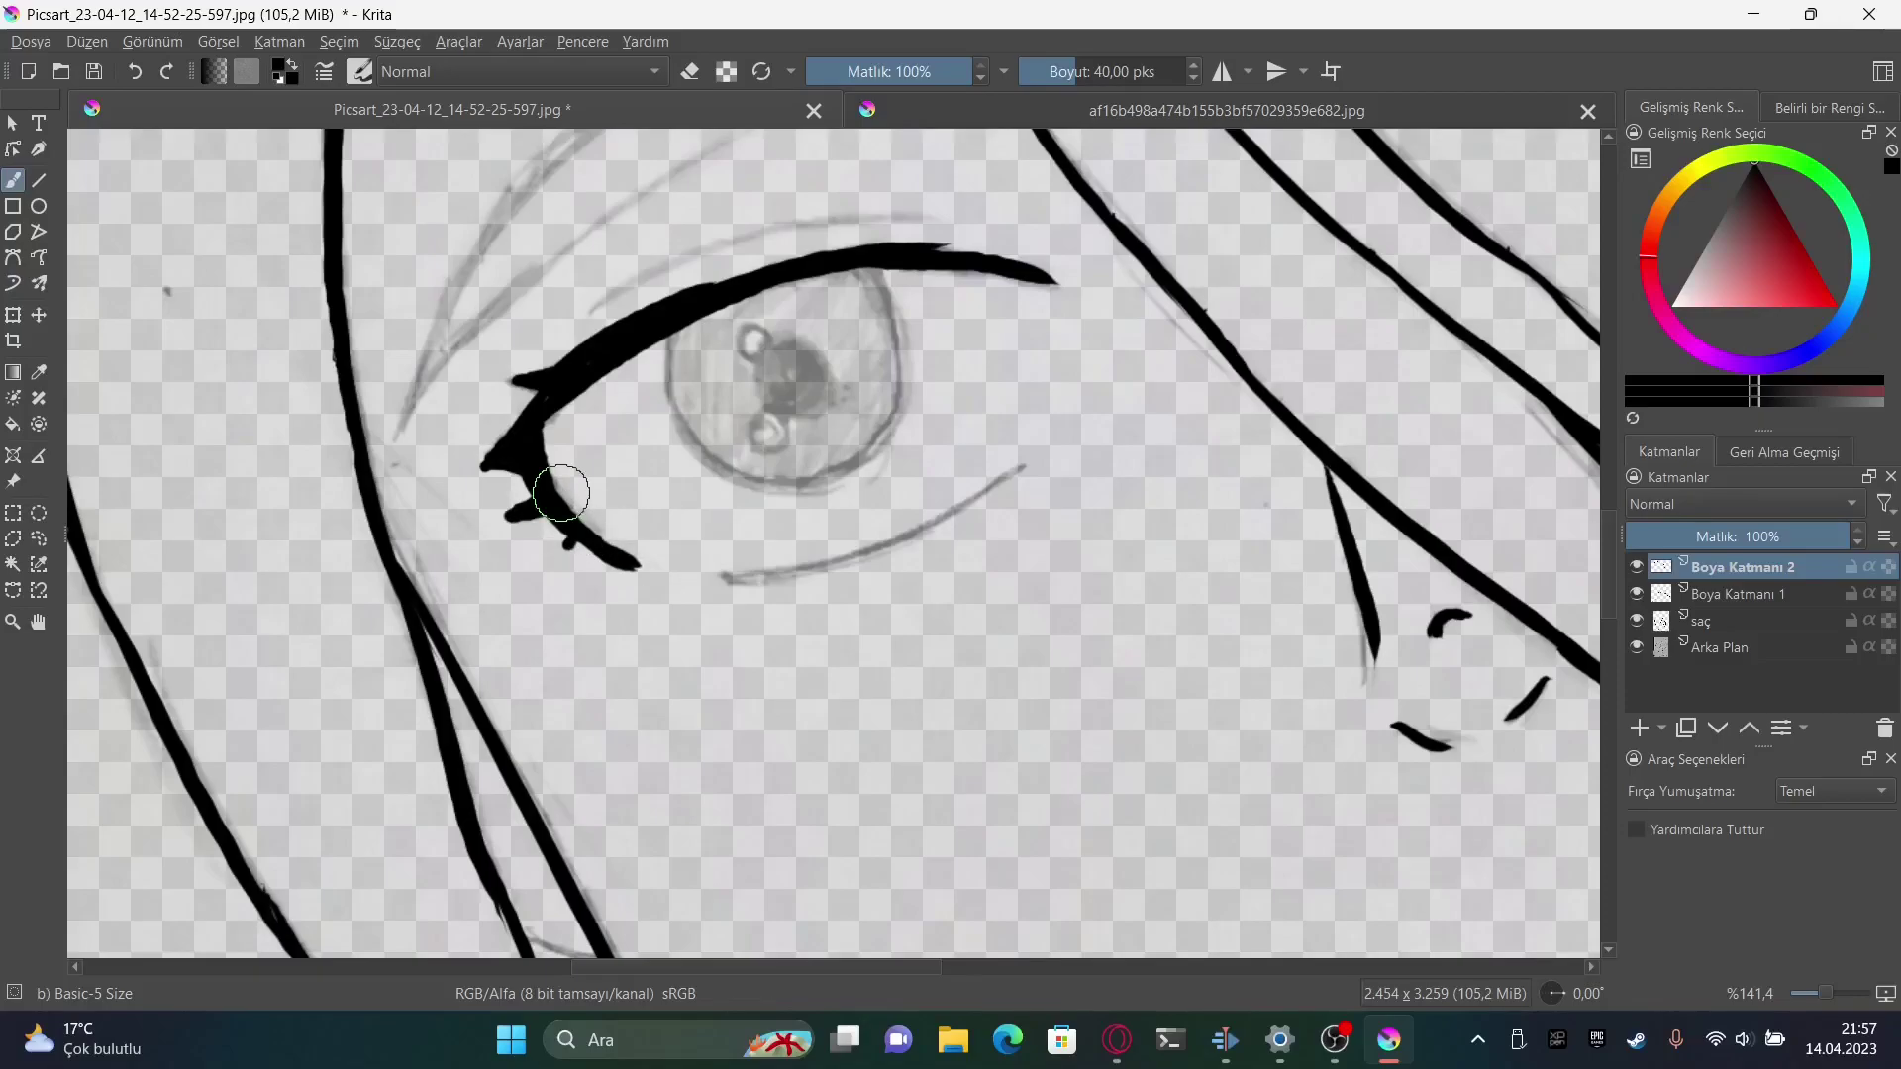
pyautogui.hotkey('ctrl', 'z')
pyautogui.moveTo(579, 305); pyautogui.dragTo(916, 211)
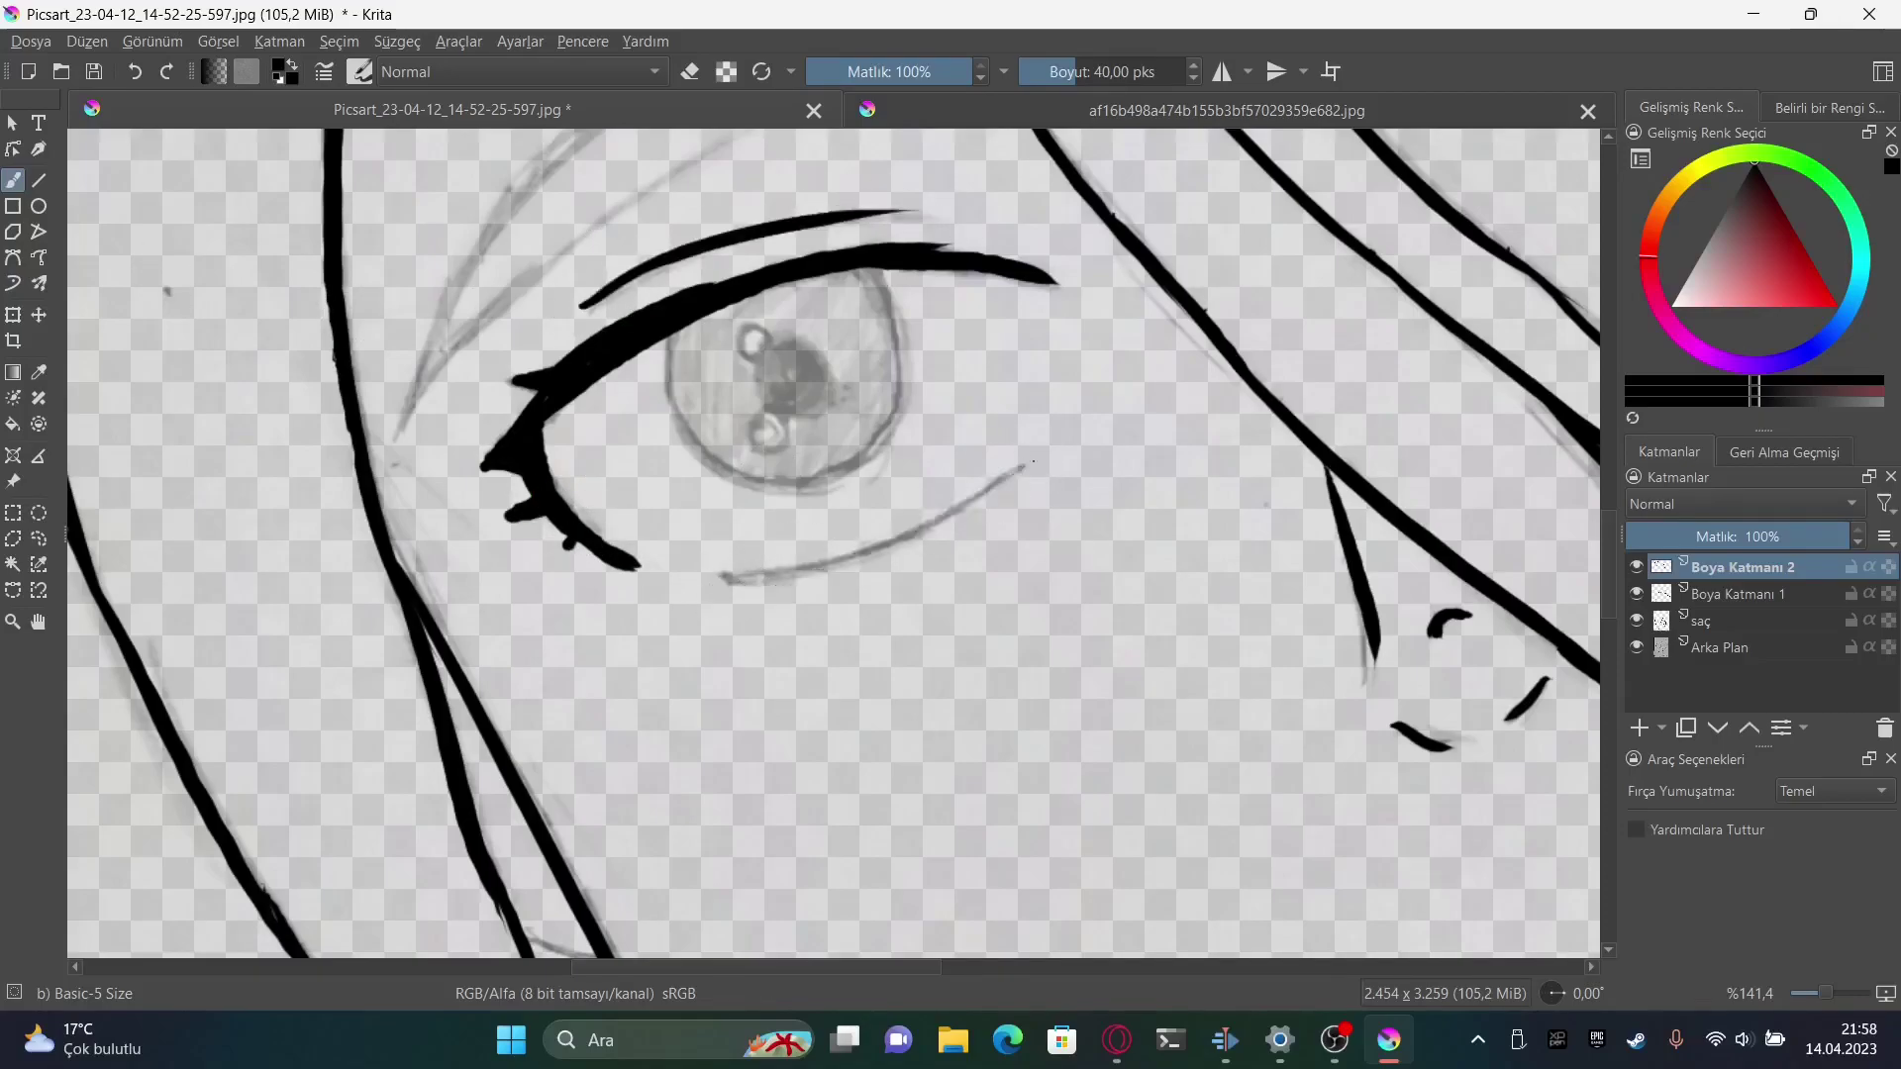
pyautogui.moveTo(1033, 461); pyautogui.dragTo(719, 579)
# Outline the iris and ink hair strands above the eye on Boya Katmanı 2
pyautogui.moveTo(873, 270); pyautogui.dragTo(903, 386)
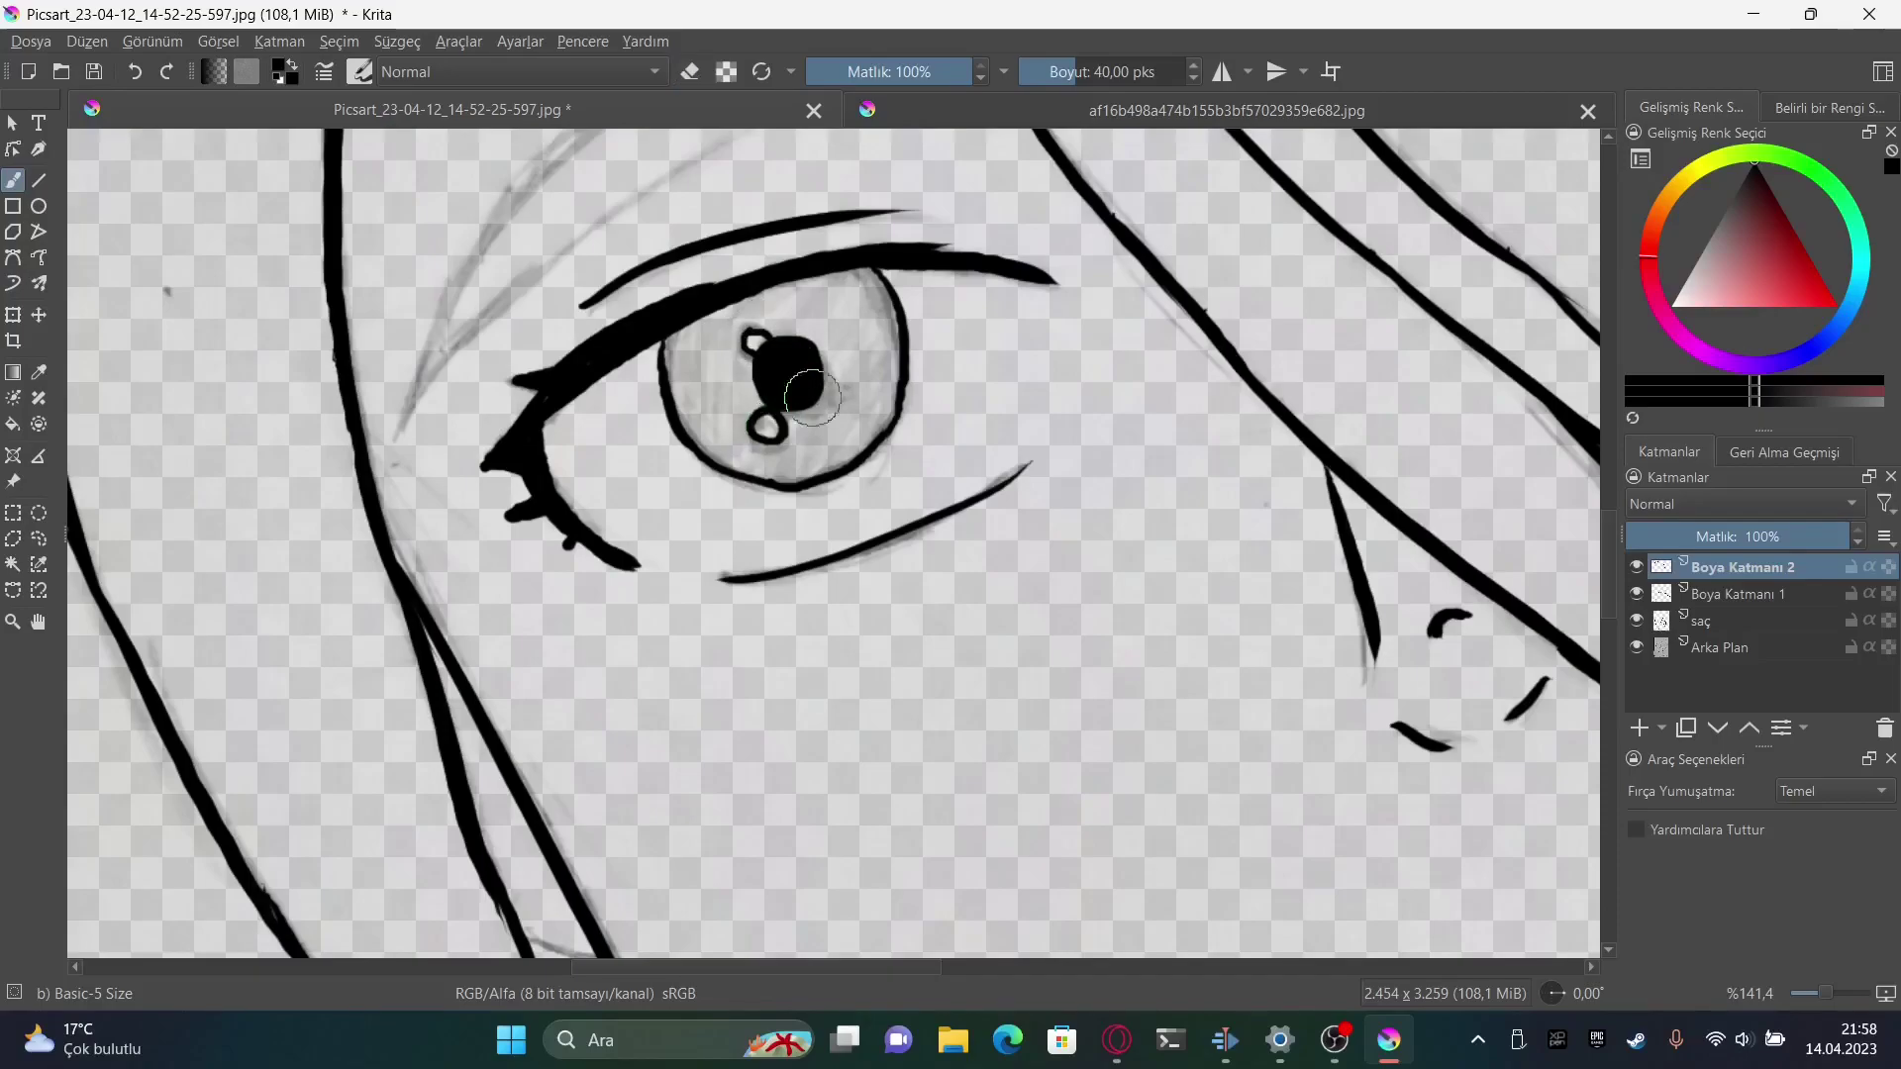
pyautogui.scroll(5, 812, 398)
pyautogui.moveTo(901, 332); pyautogui.dragTo(435, 782)
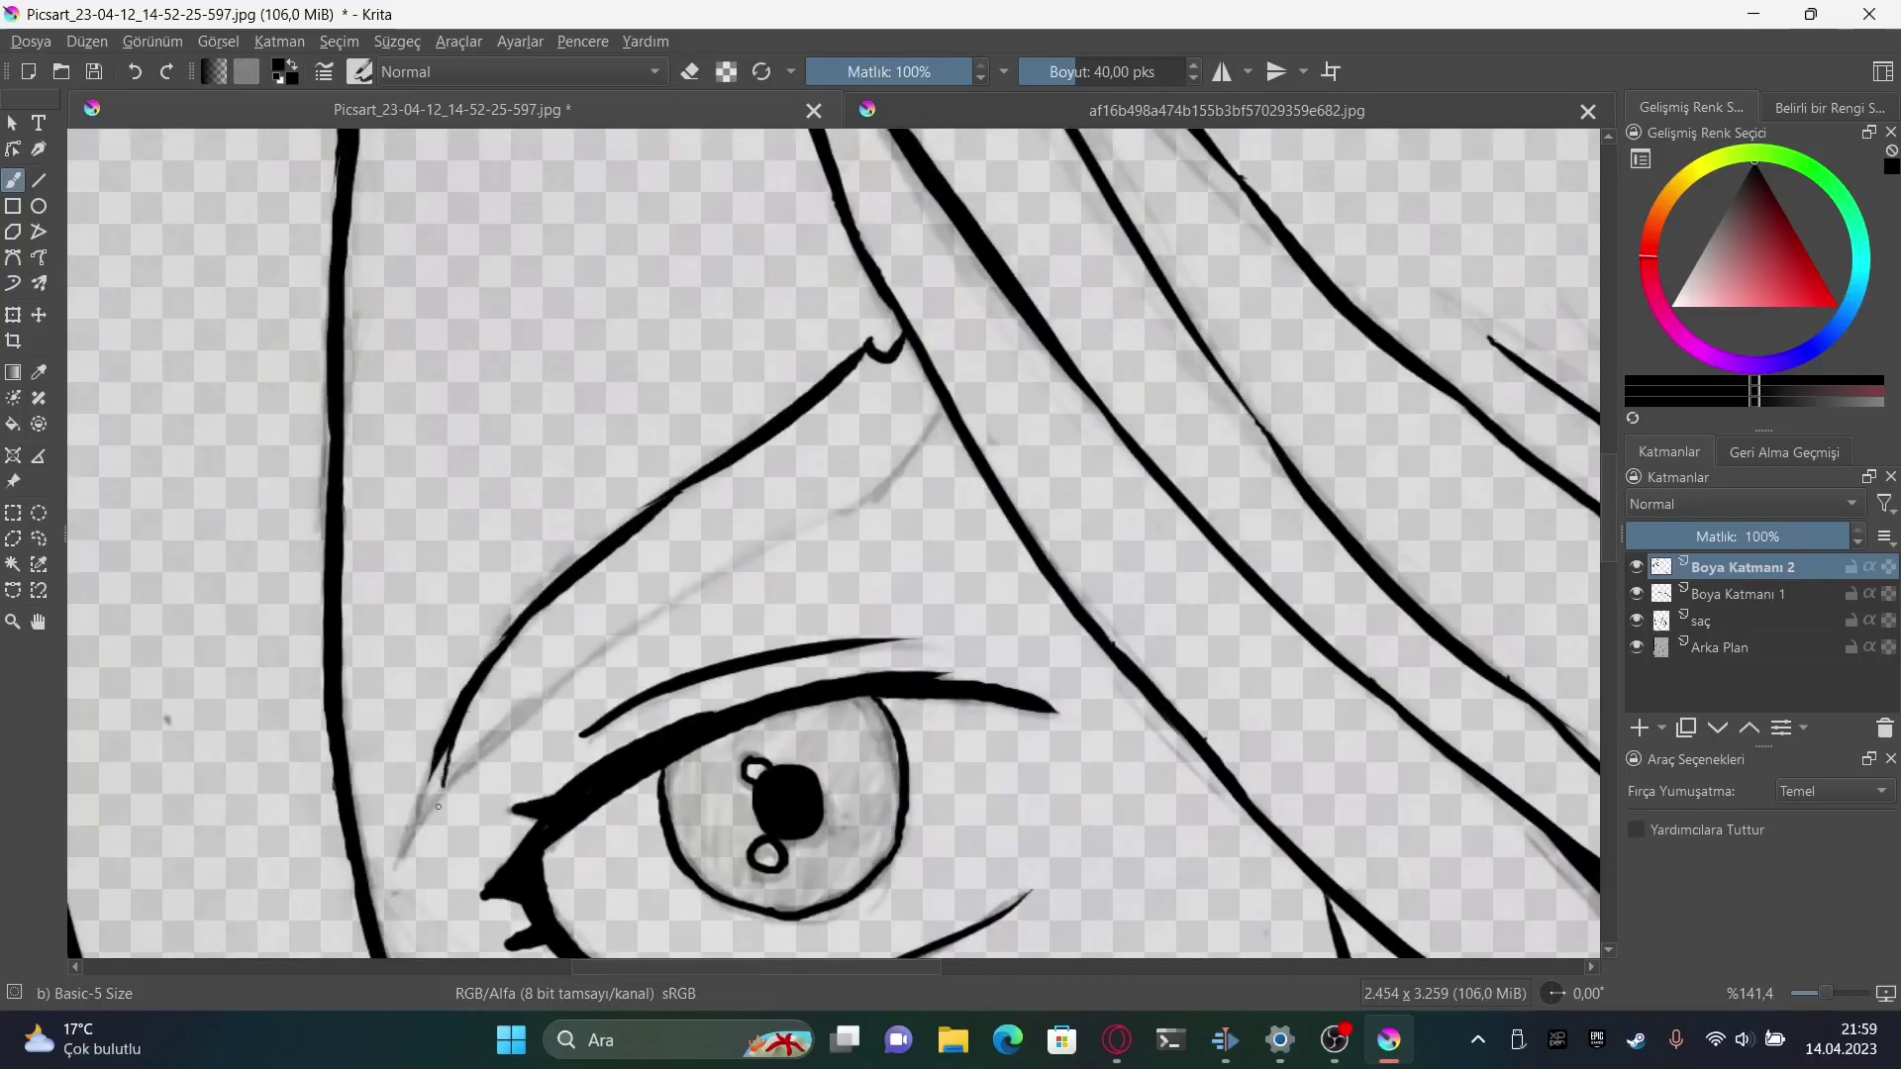
pyautogui.moveTo(896, 476)
pyautogui.mouseDown()
pyautogui.moveTo(601, 624)
pyautogui.moveTo(419, 812)
pyautogui.mouseUp()
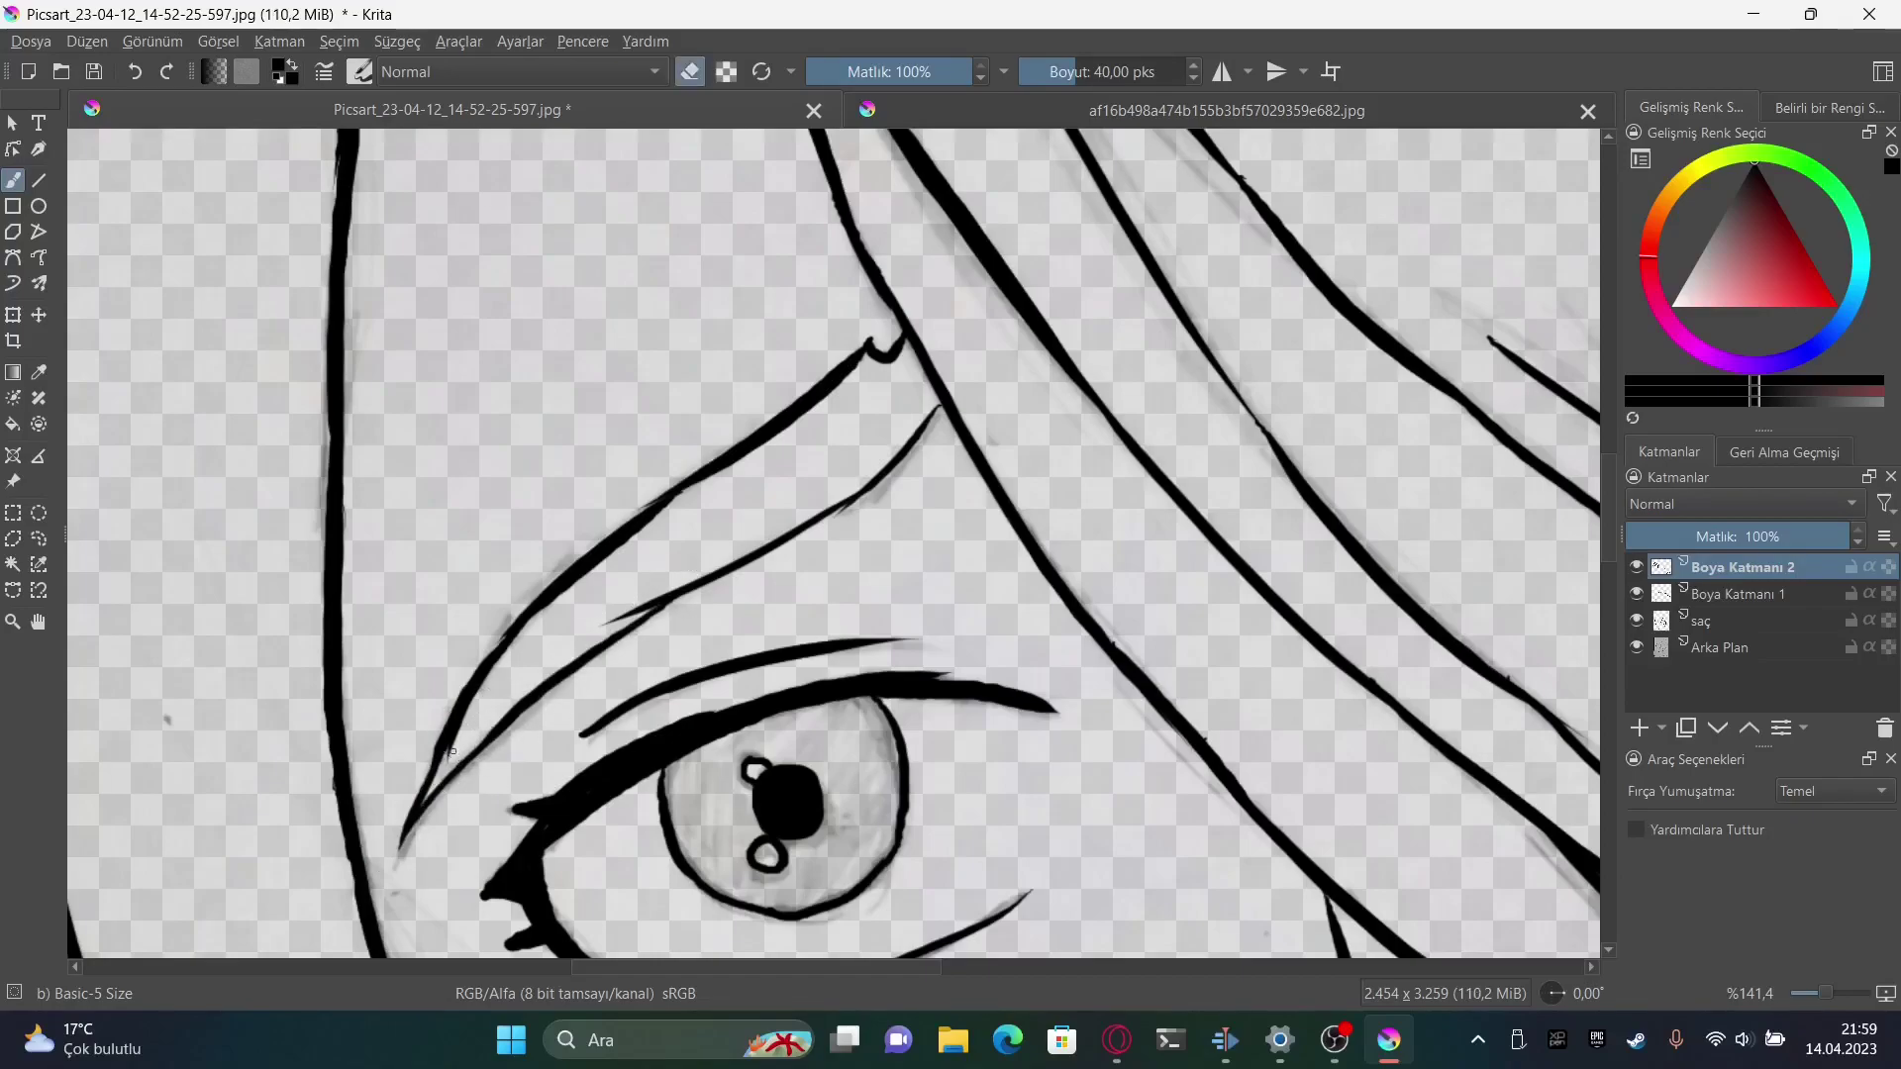
pyautogui.hotkey('ctrl', '+')
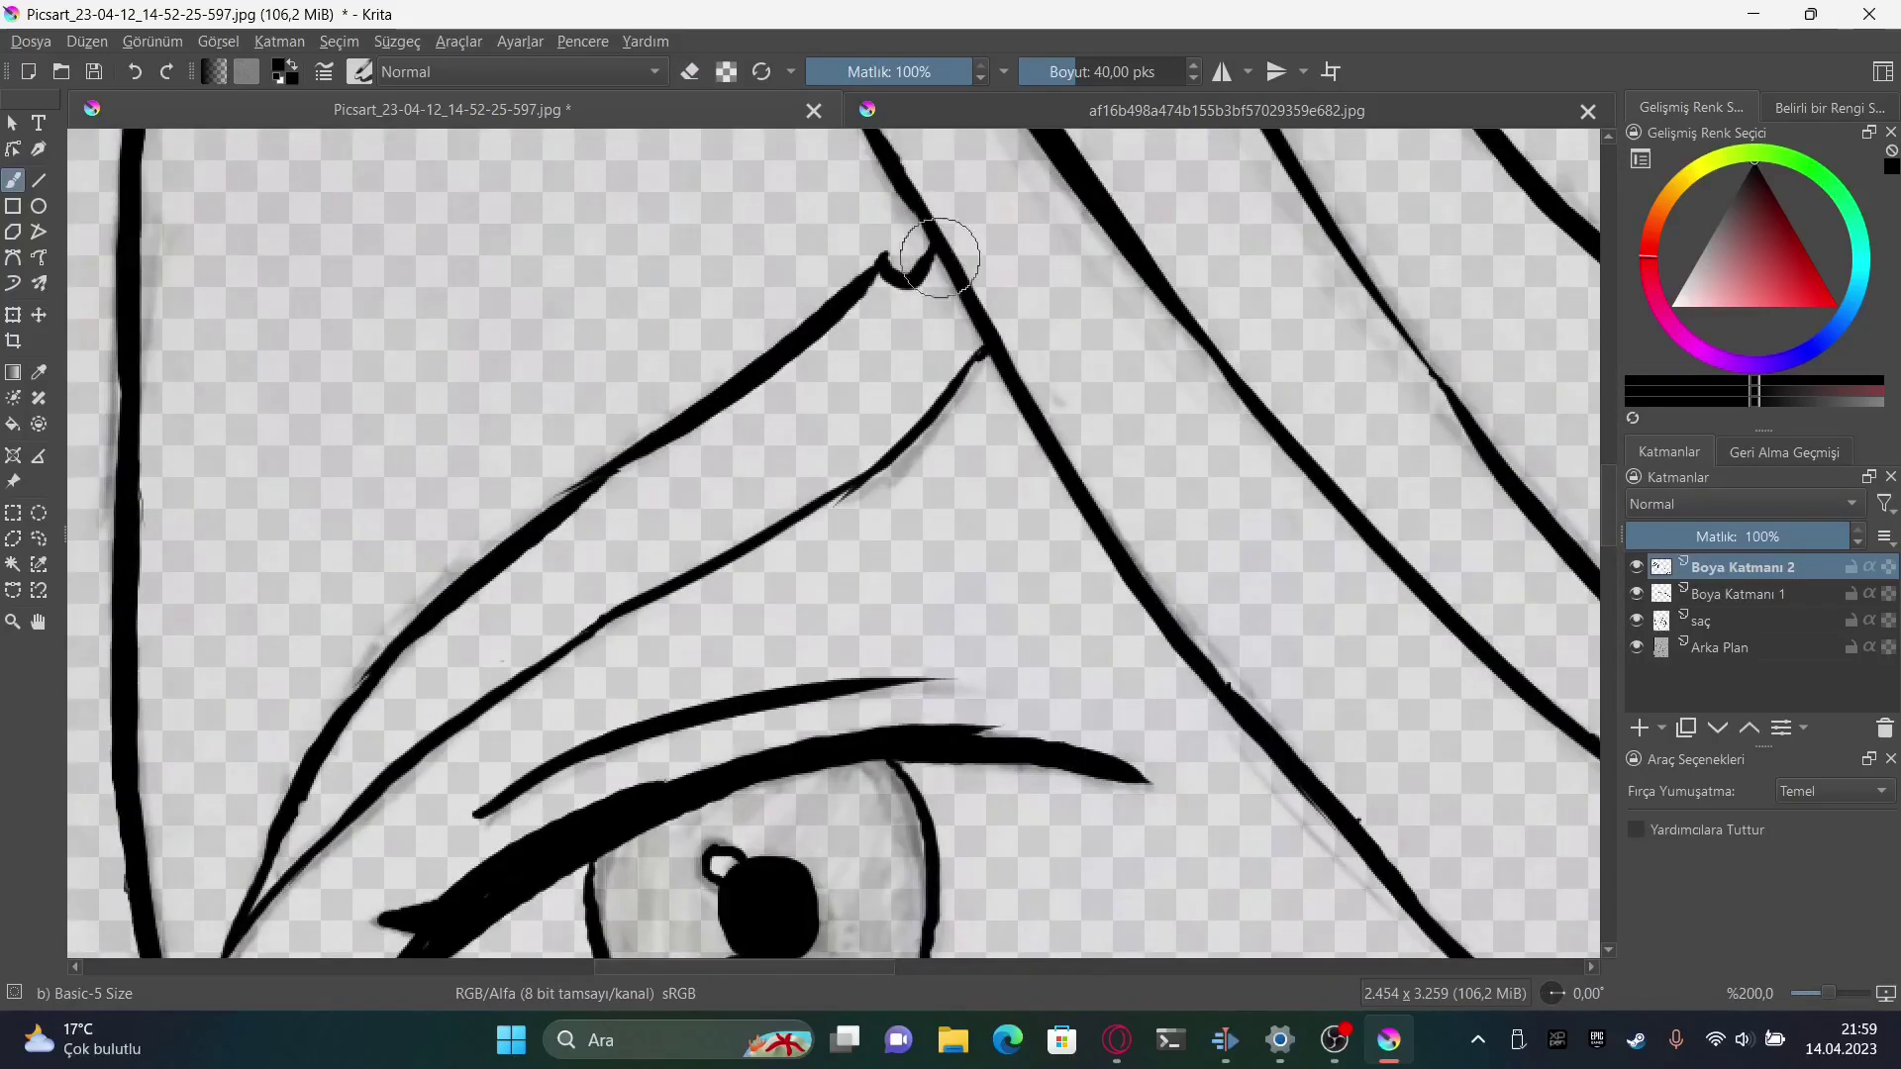
pyautogui.click(1644, 622)
pyautogui.press('pageup')
pyautogui.press('pageup')
pyautogui.hotkey('ctrl', '-')
pyautogui.hotkey('ctrl', '-')
pyautogui.hotkey('ctrl', '-')
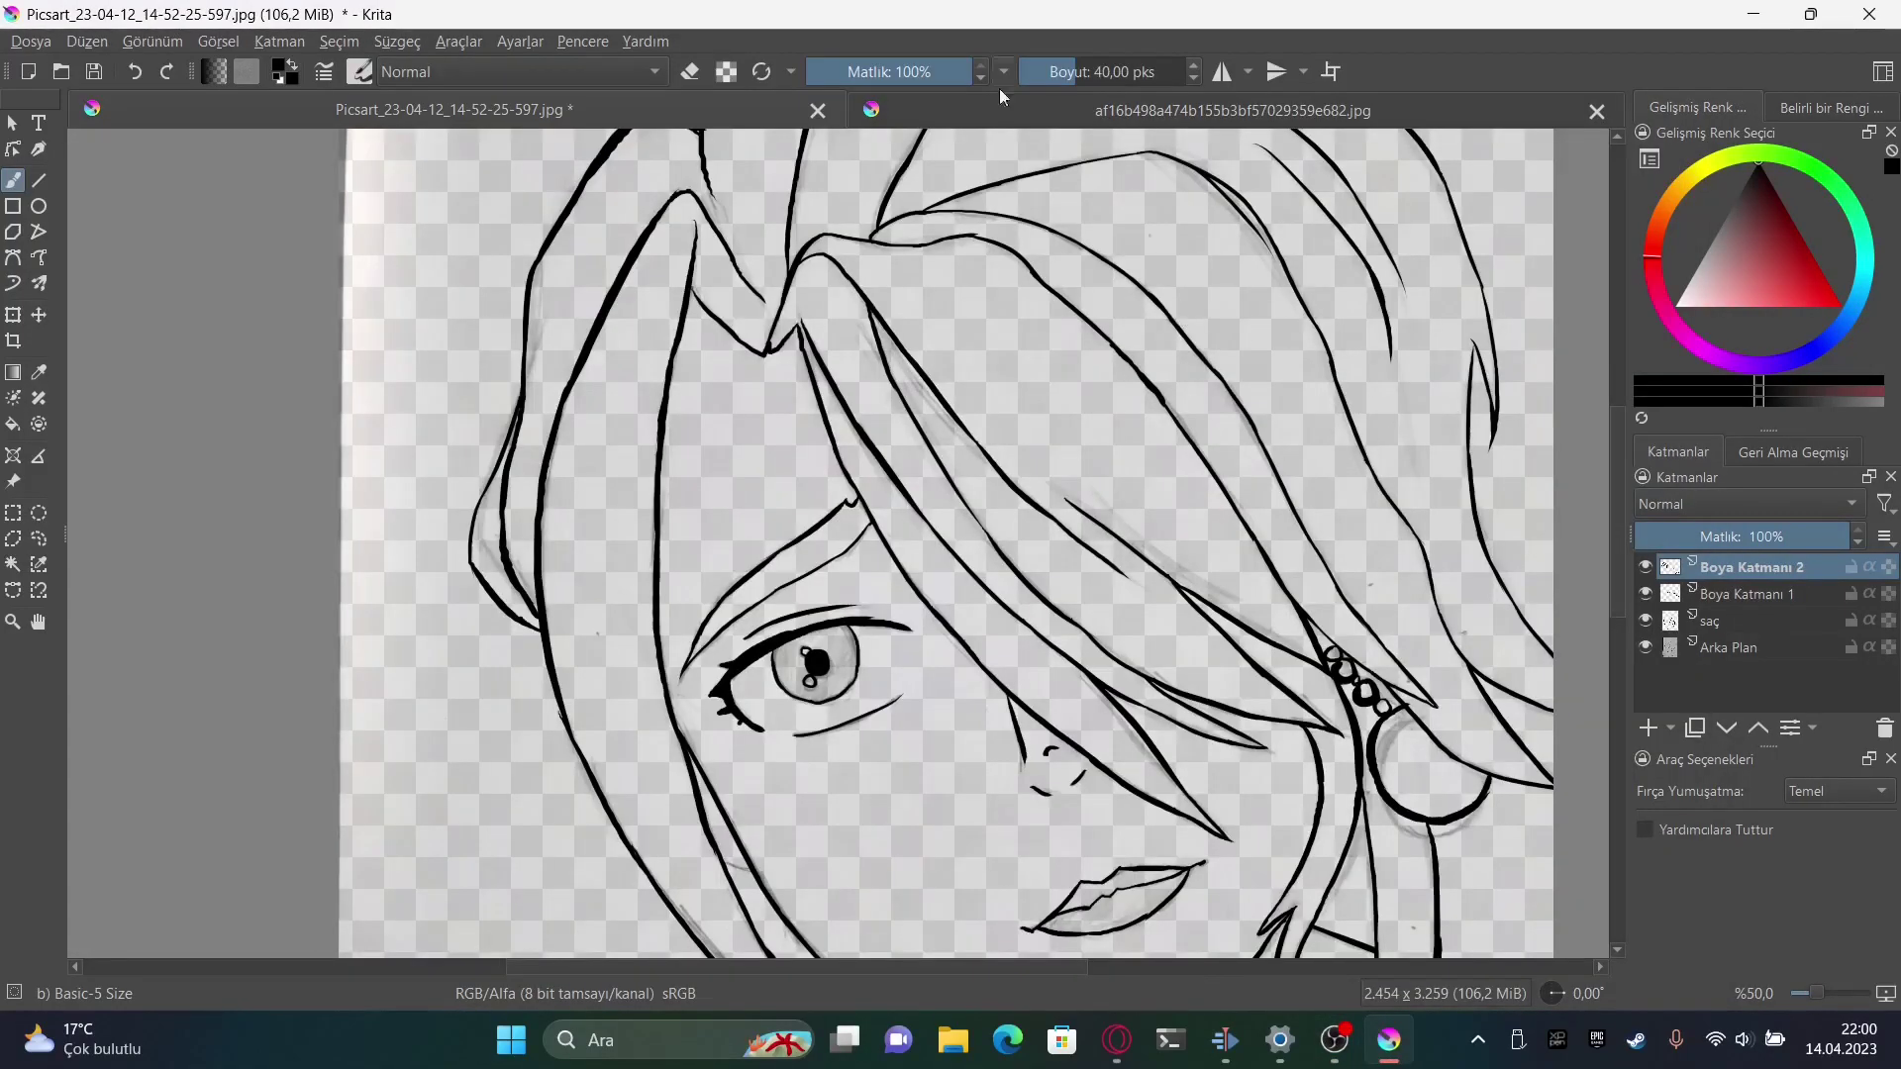
# Sample a light cream from the reference and add Boya Katmanı 3 below Boya Katmanı 1
pyautogui.click(1001, 109)
pyautogui.keyDown('ctrl'); pyautogui.click(876, 297); pyautogui.keyUp('ctrl')
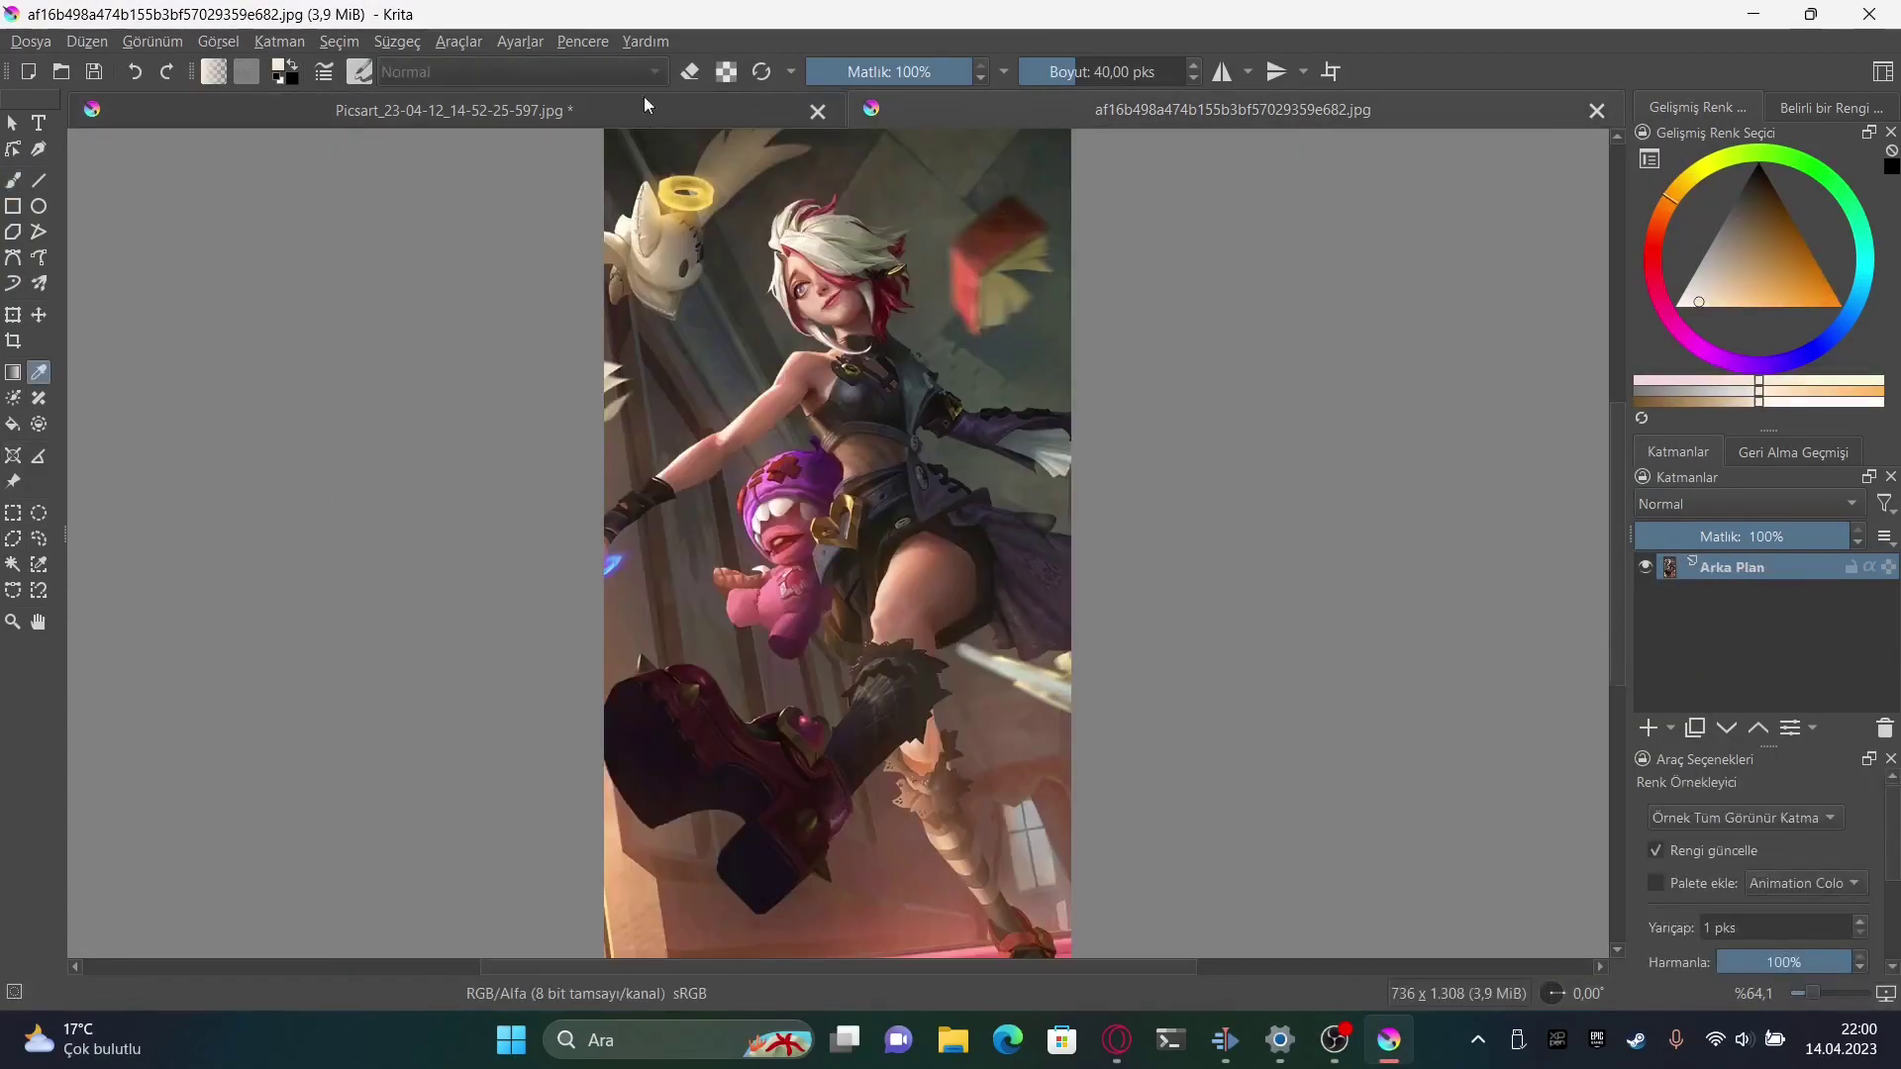
pyautogui.click(594, 109)
pyautogui.press('Insert')
pyautogui.moveTo(1747, 566); pyautogui.dragTo(1735, 638)
pyautogui.moveTo(546, 384); pyautogui.dragTo(662, 178)
pyautogui.scroll(2, 594, 297)
# Fill the left hair strand with broad cream strokes down its length
pyautogui.moveTo(668, 242); pyautogui.dragTo(563, 362)
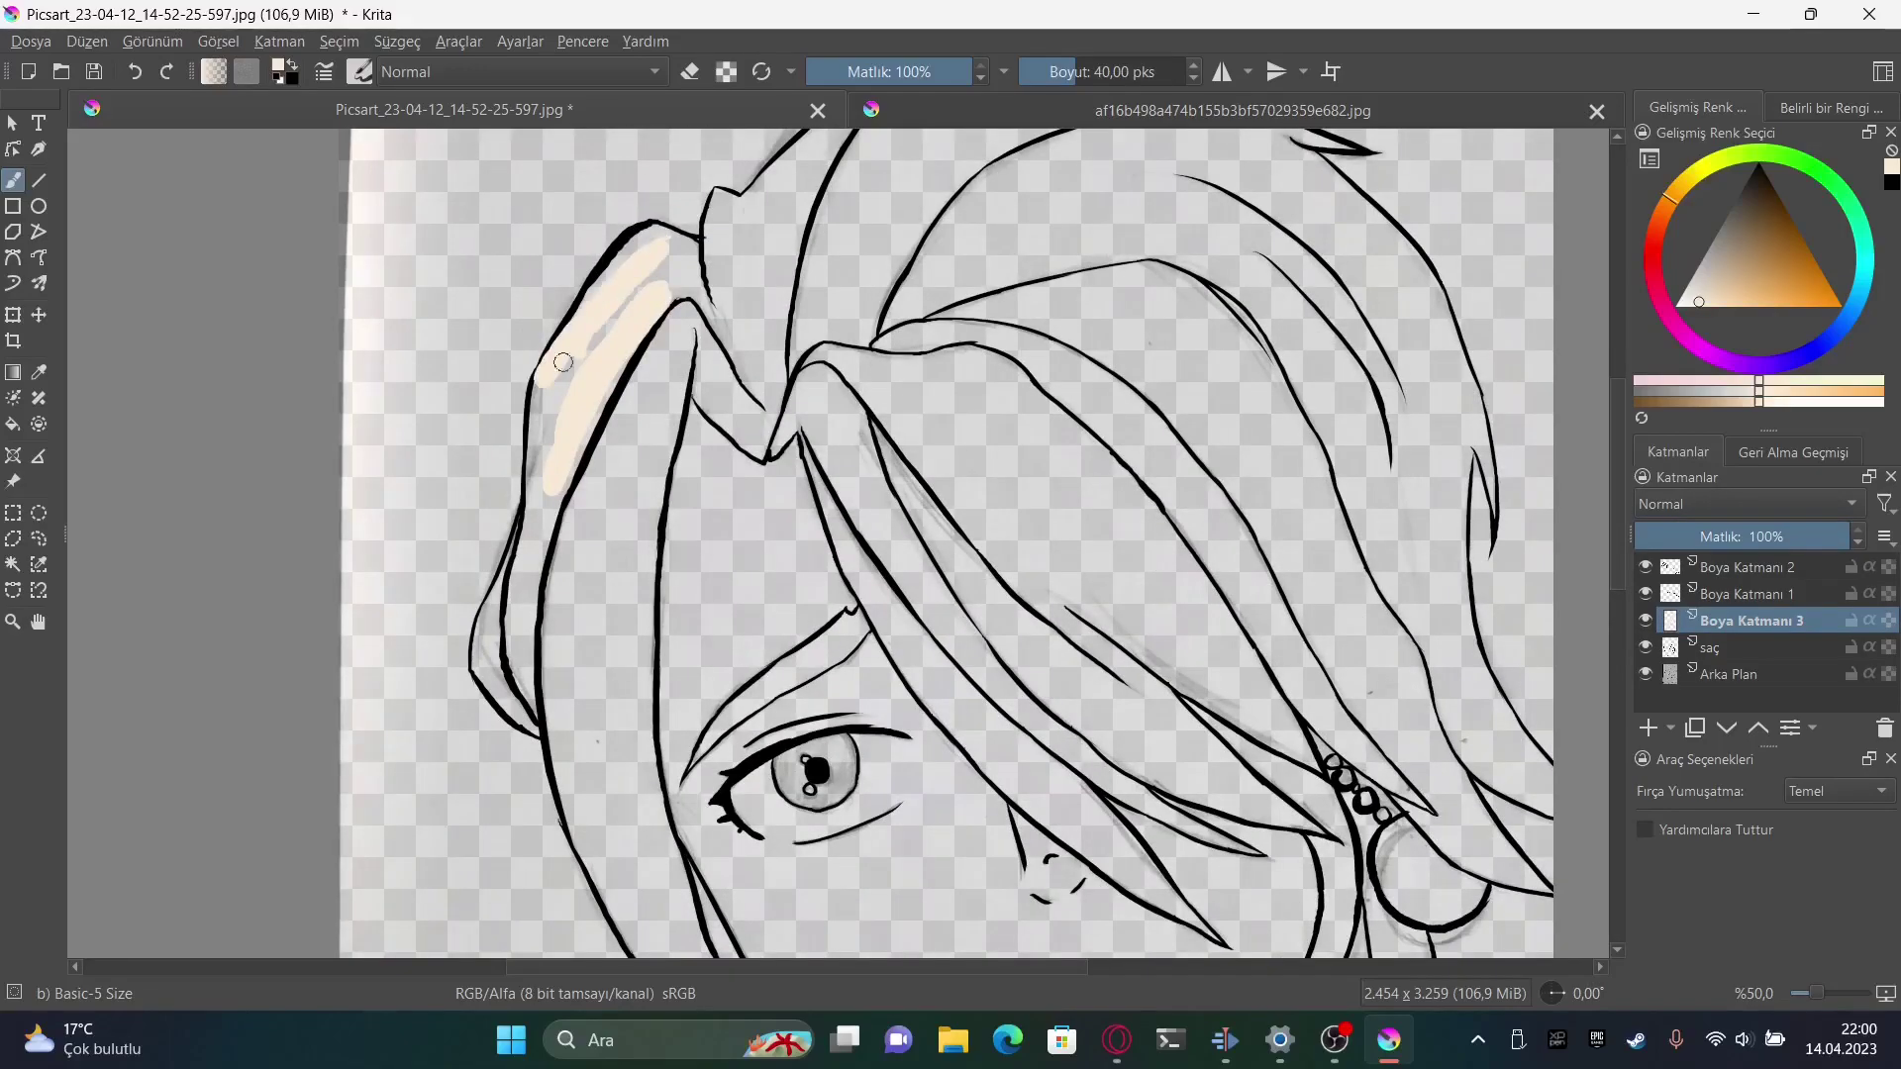
pyautogui.moveTo(533, 500)
pyautogui.mouseDown()
pyautogui.moveTo(628, 412)
pyautogui.moveTo(667, 243)
pyautogui.mouseUp()
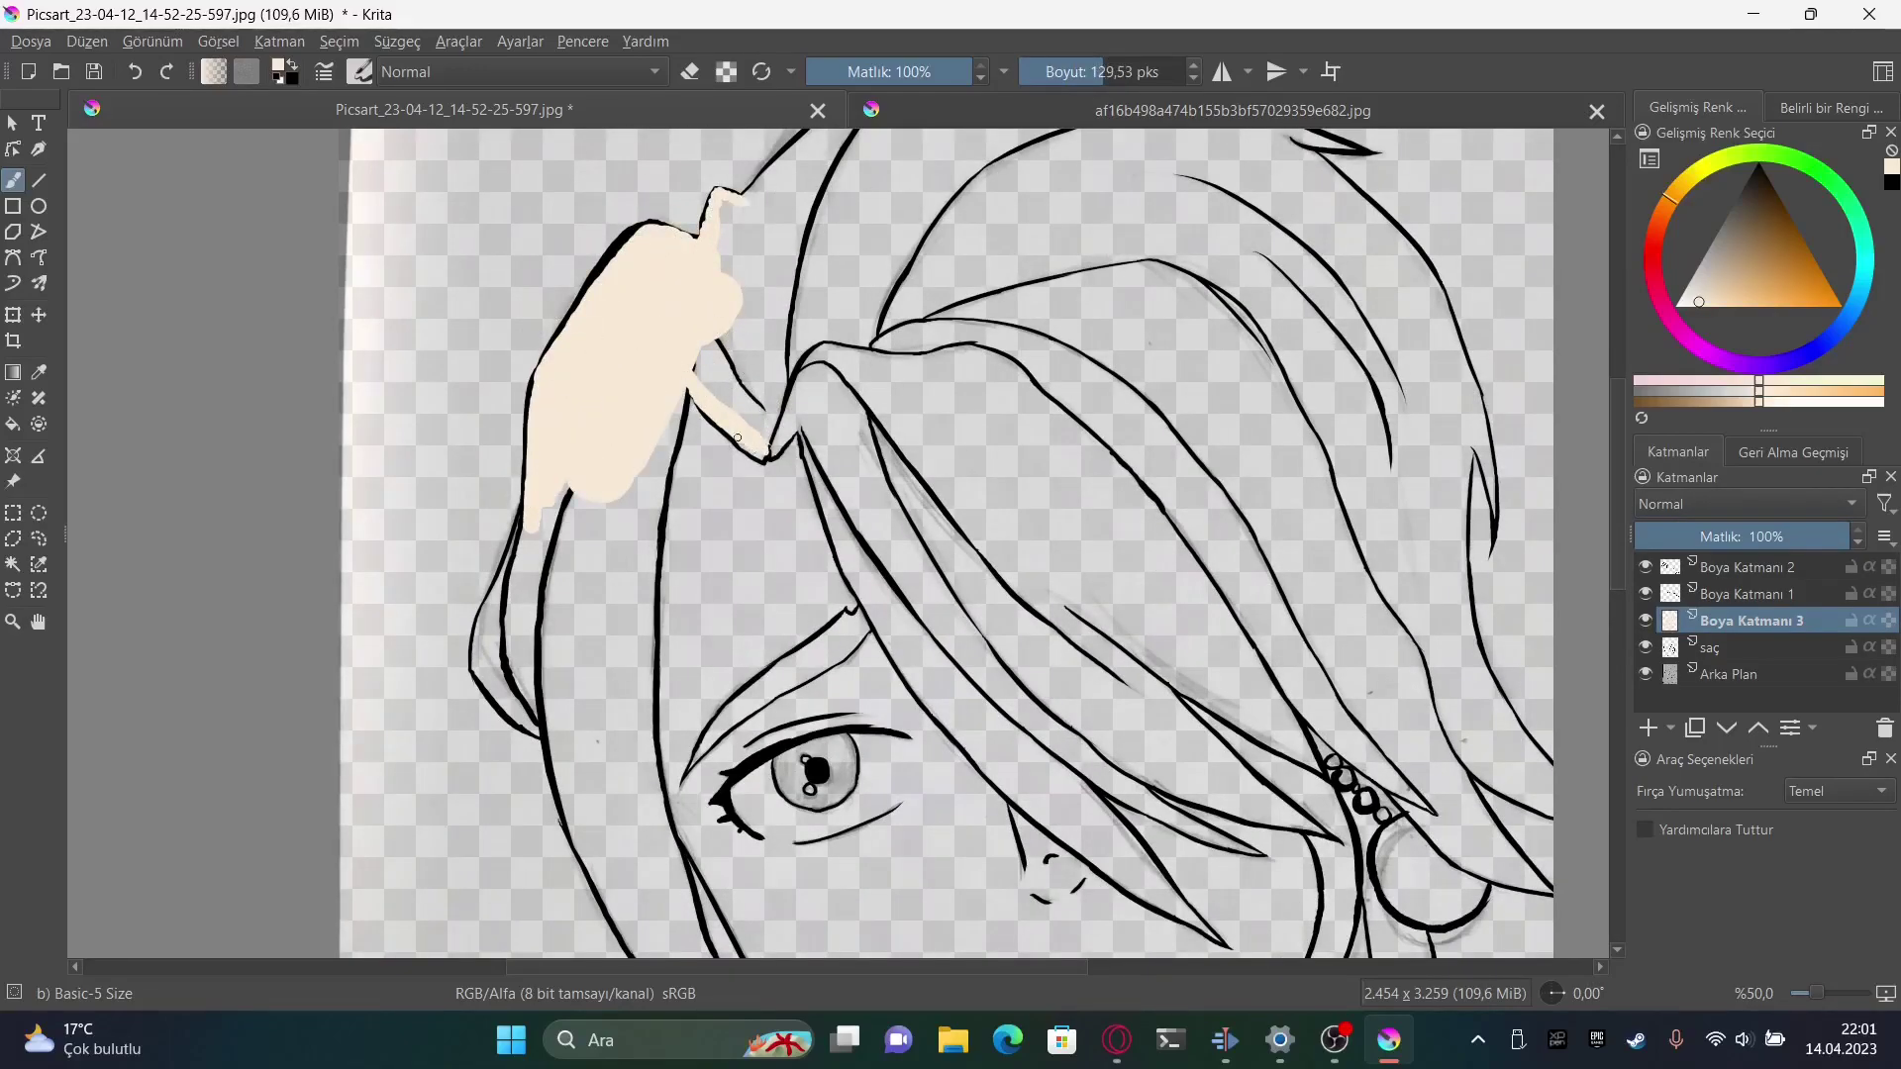
pyautogui.moveTo(639, 418); pyautogui.dragTo(570, 642)
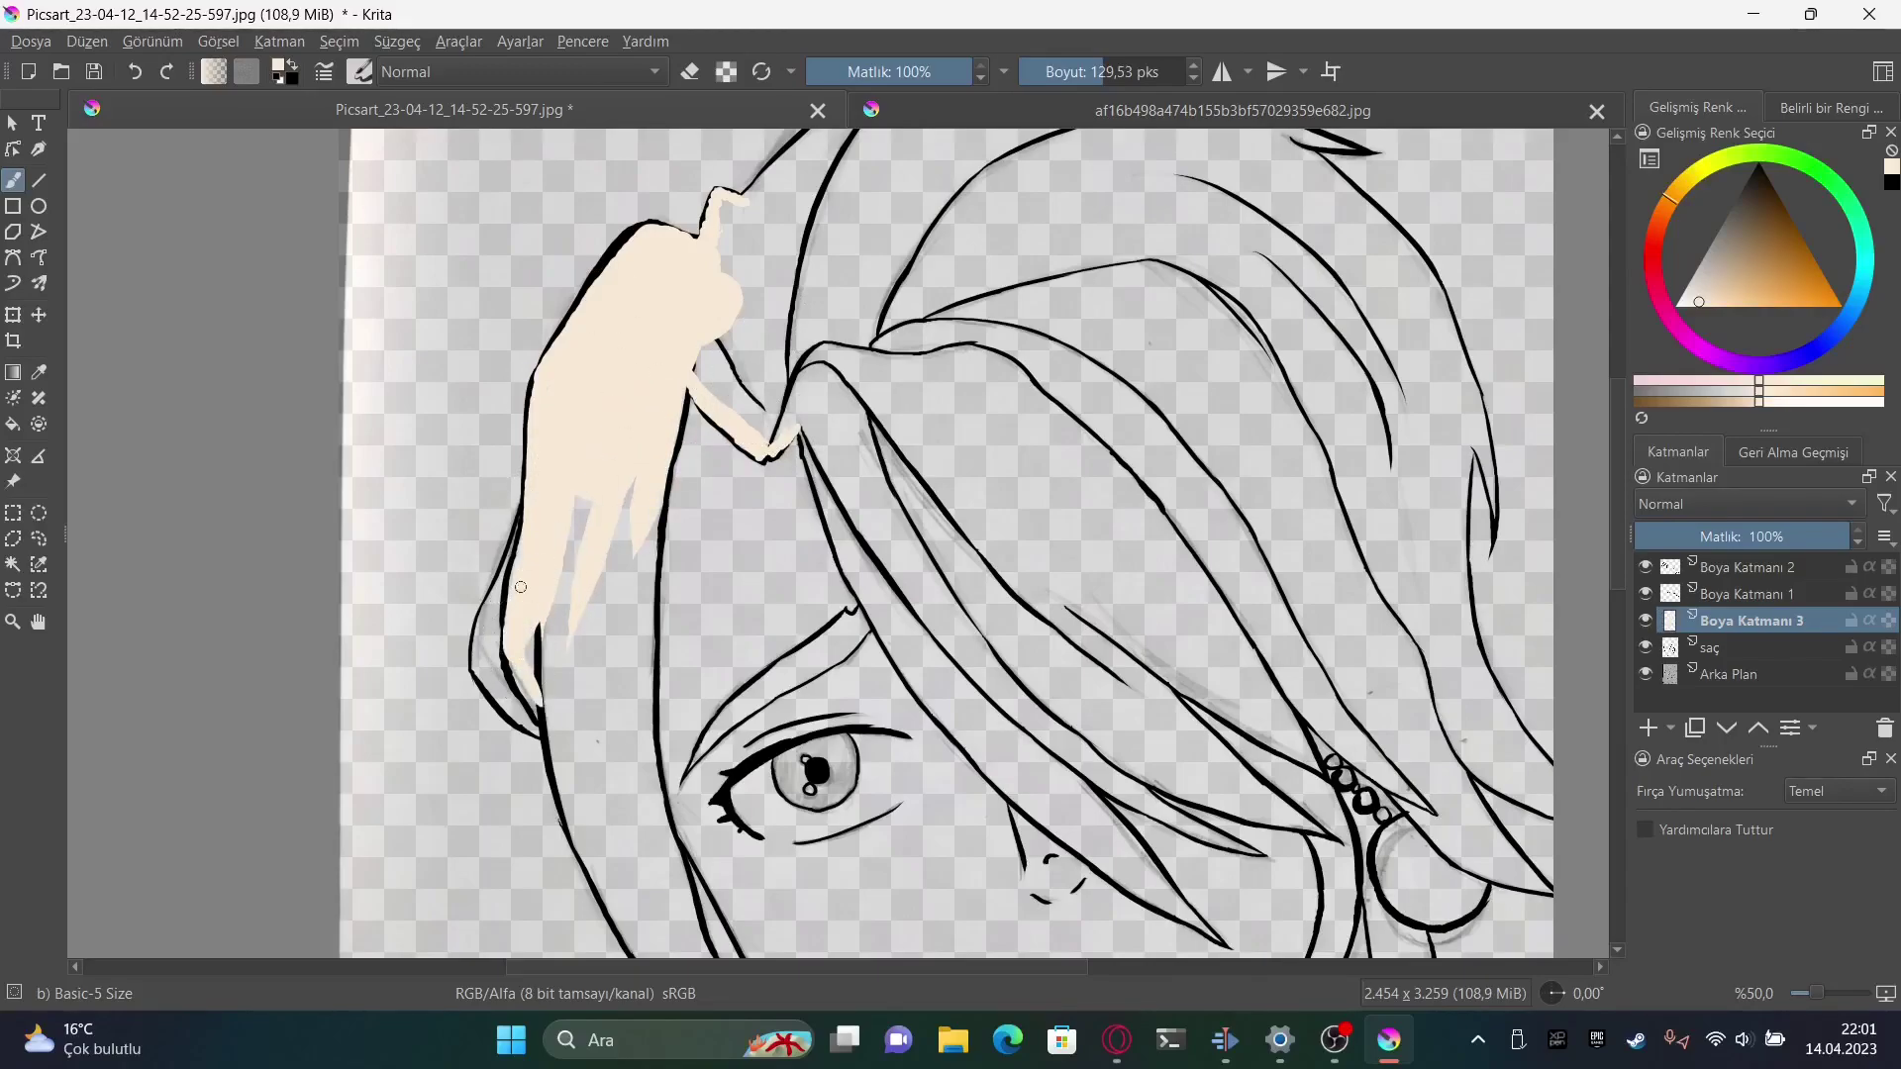
pyautogui.scroll(-3, 541, 666)
pyautogui.moveTo(594, 288); pyautogui.dragTo(573, 492)
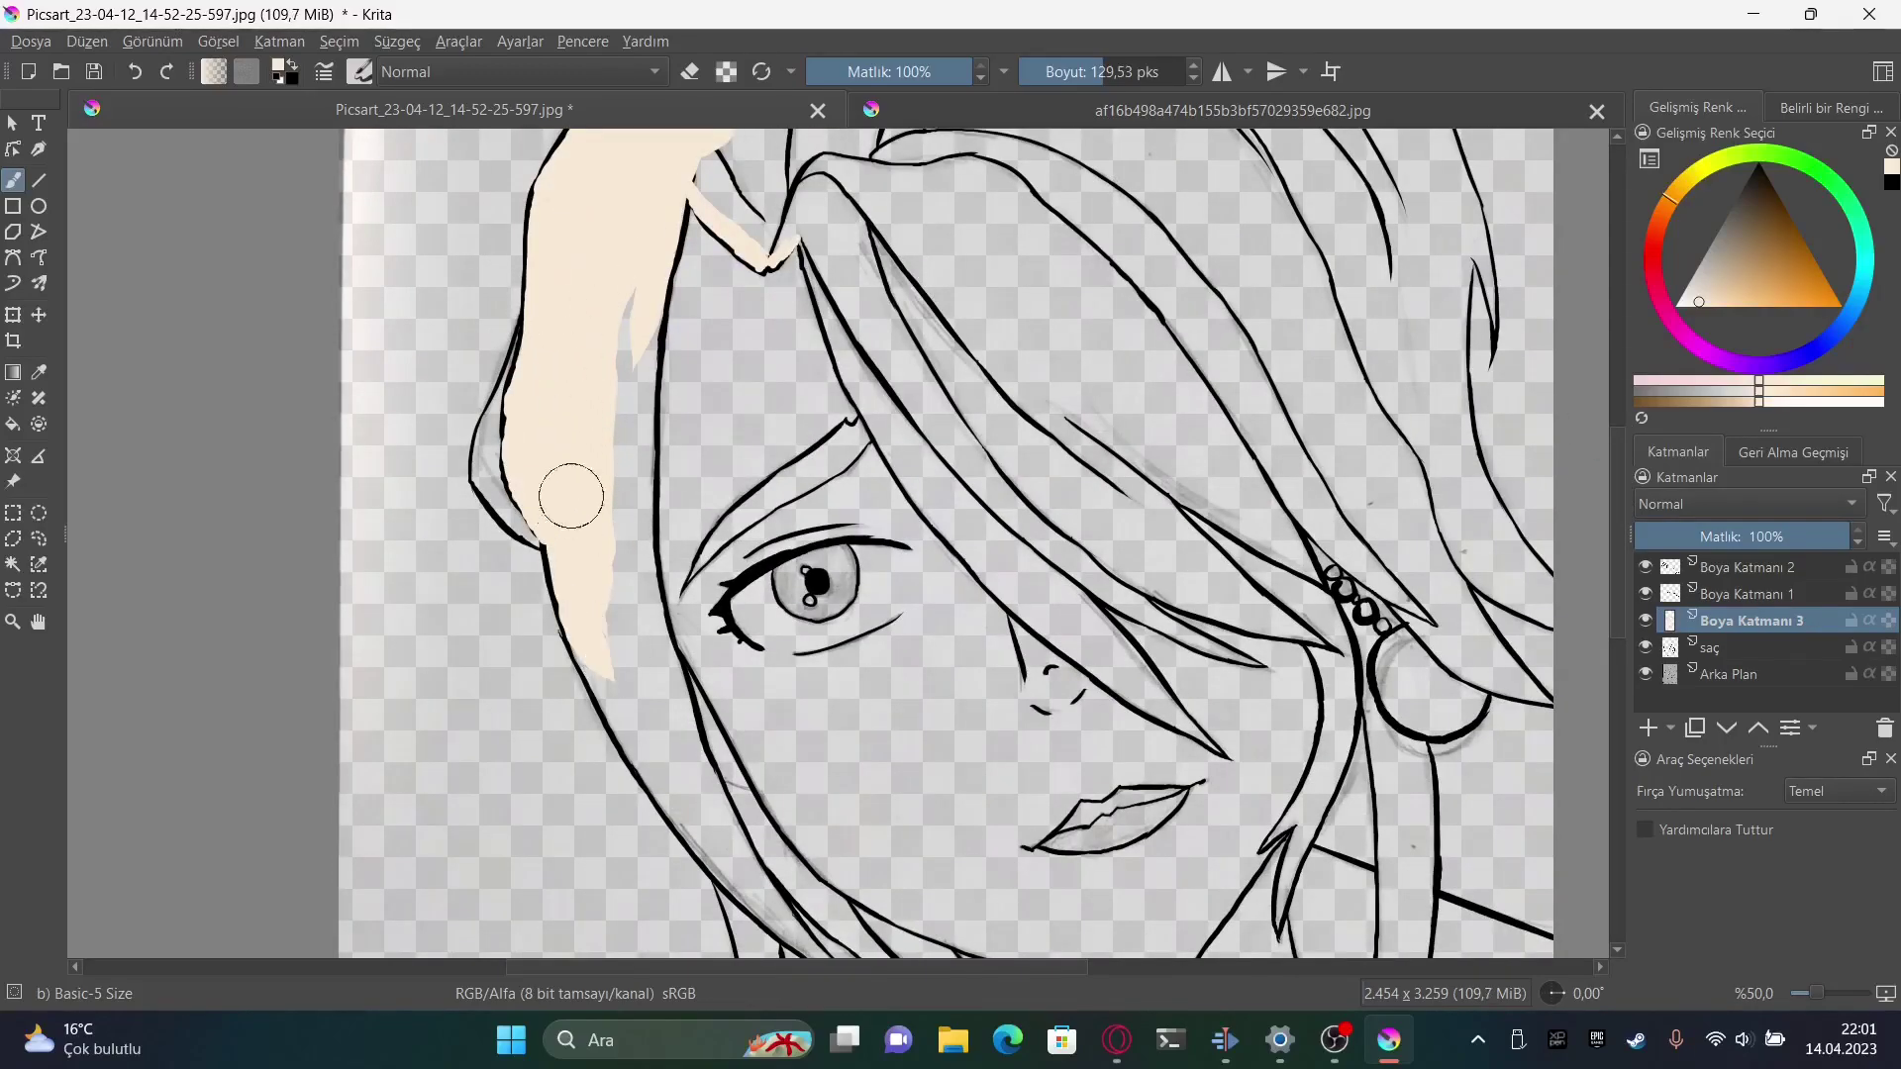
pyautogui.moveTo(644, 258); pyautogui.dragTo(628, 733)
pyautogui.moveTo(629, 444); pyautogui.dragTo(683, 826)
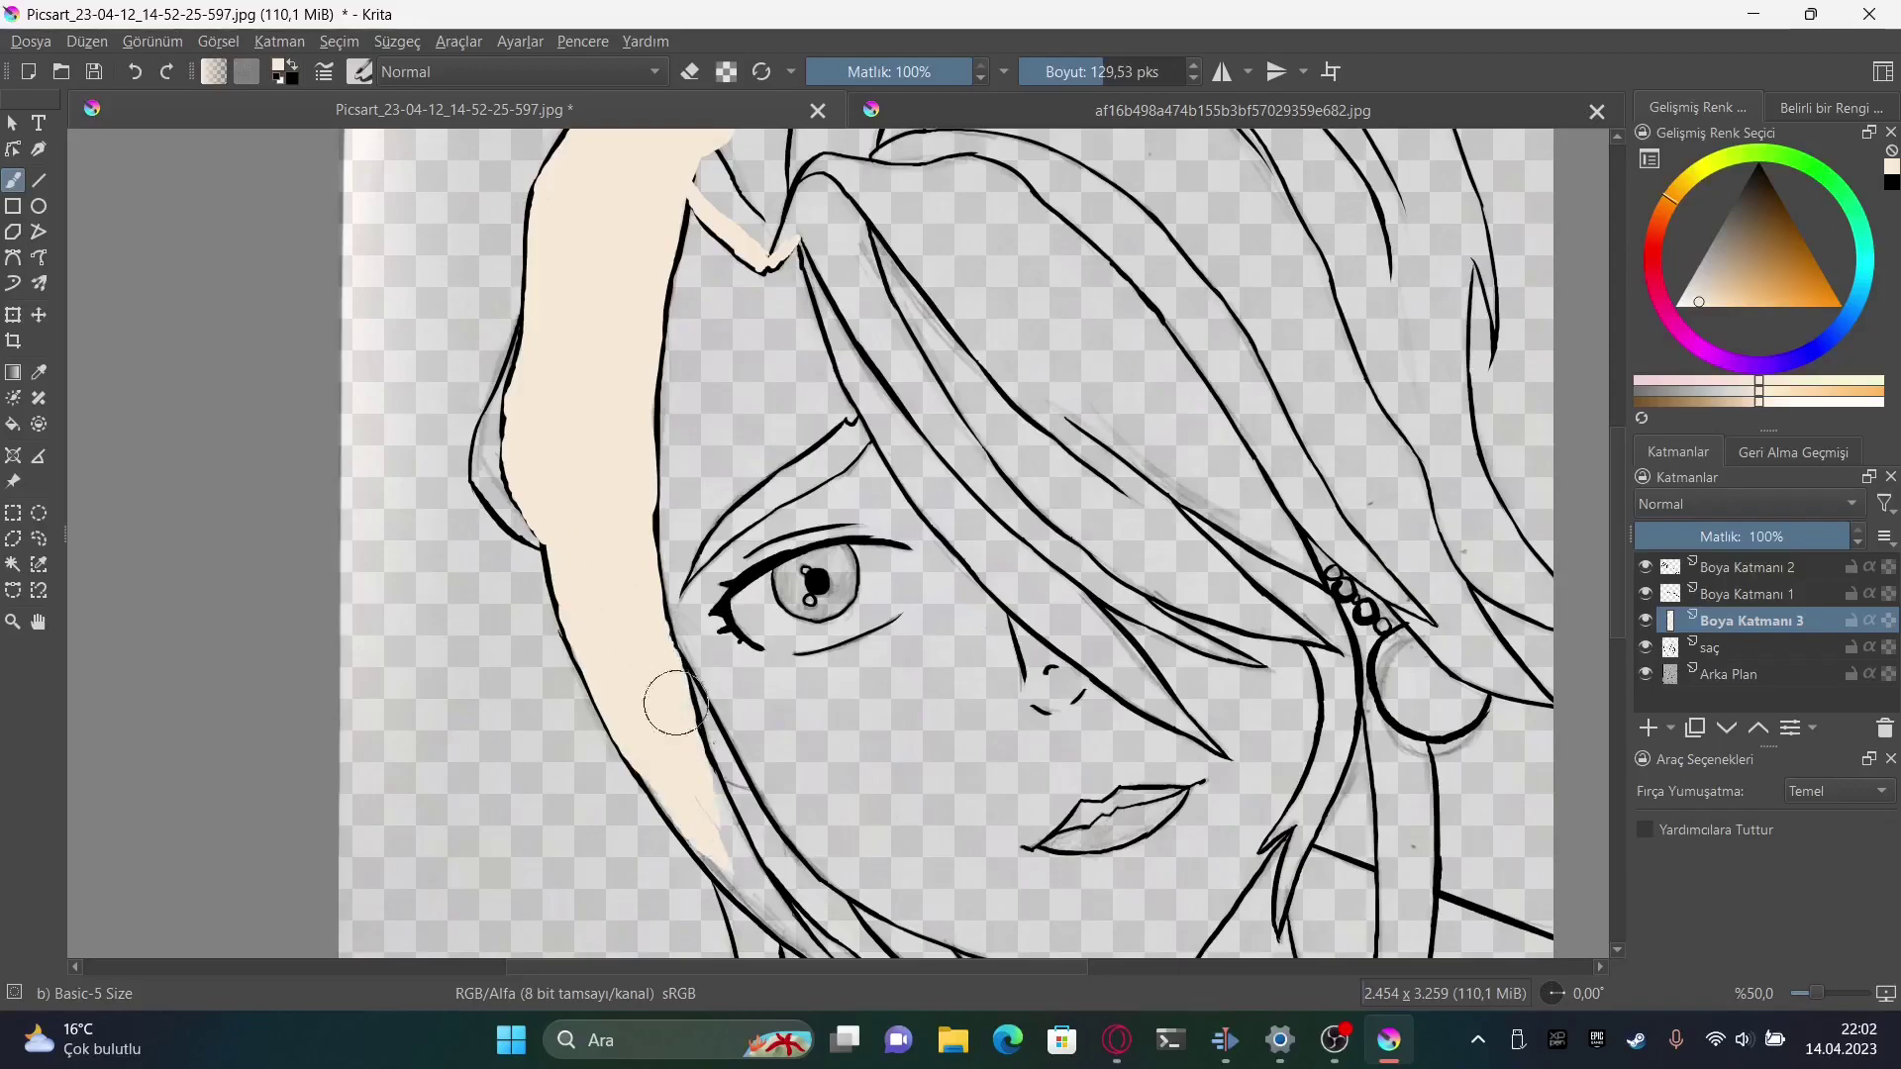
pyautogui.scroll(-5, 666, 815)
pyautogui.scroll(-1, 1496, 496)
# Return to Boya Katmanı 3 with cream and extend the fill toward the strand tip
pyautogui.click(1747, 593)
pyautogui.click(1751, 165)
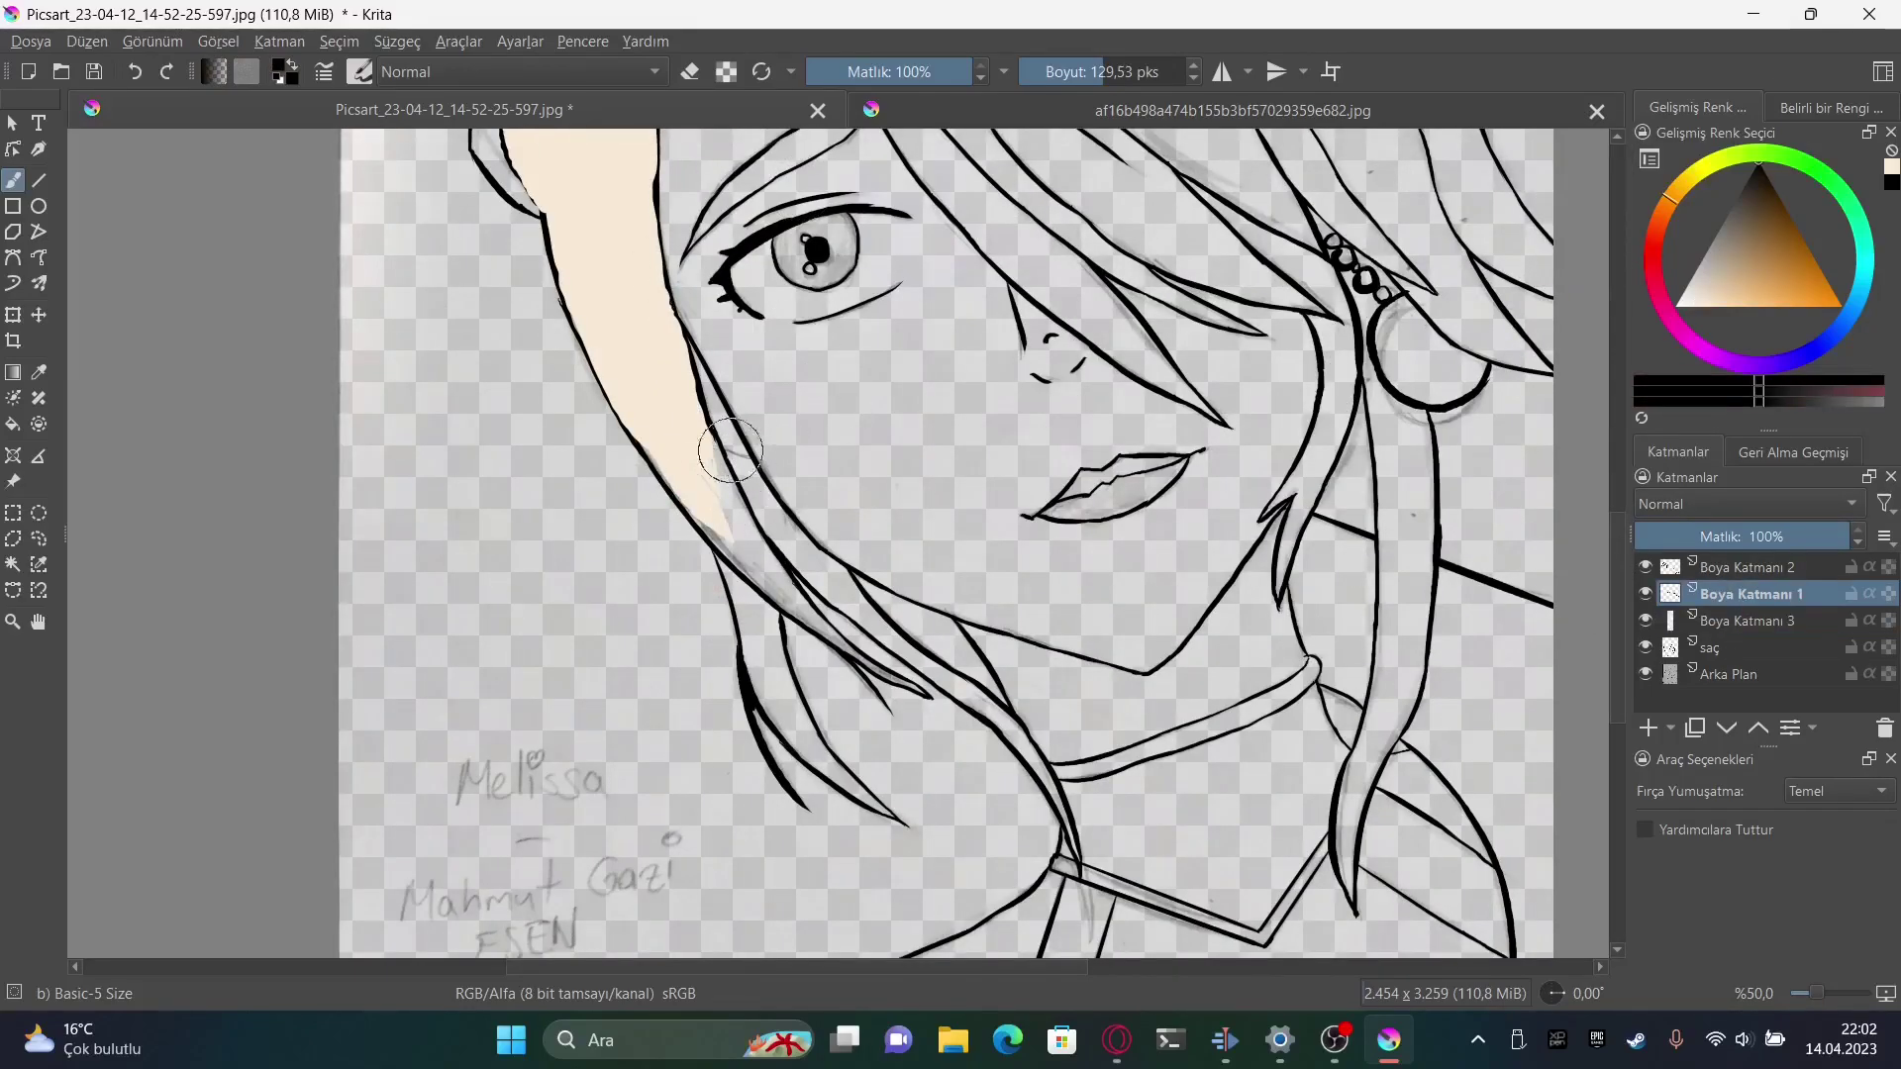
pyautogui.press('x')
pyautogui.press('pagedown')
pyautogui.moveTo(777, 569); pyautogui.dragTo(726, 498)
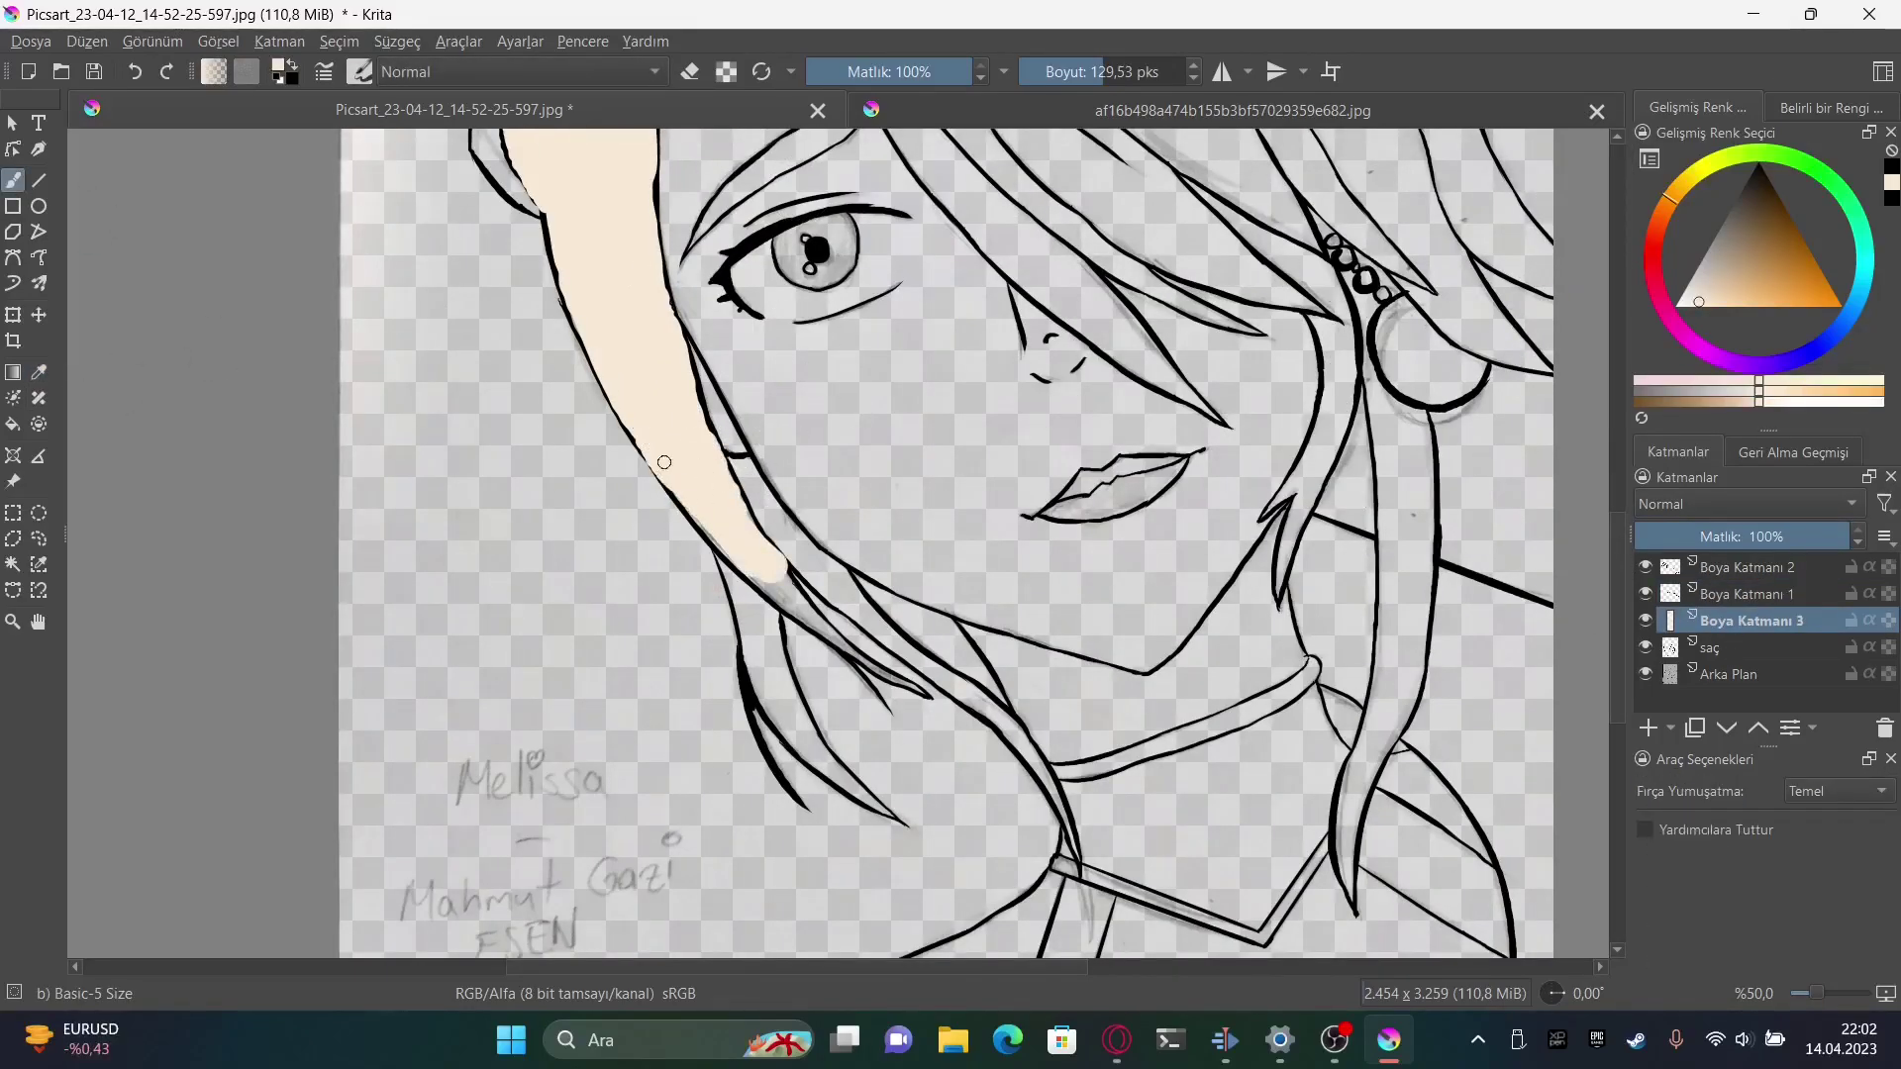
pyautogui.press('+')
pyautogui.press('+')
pyautogui.press('+')
pyautogui.press('e')
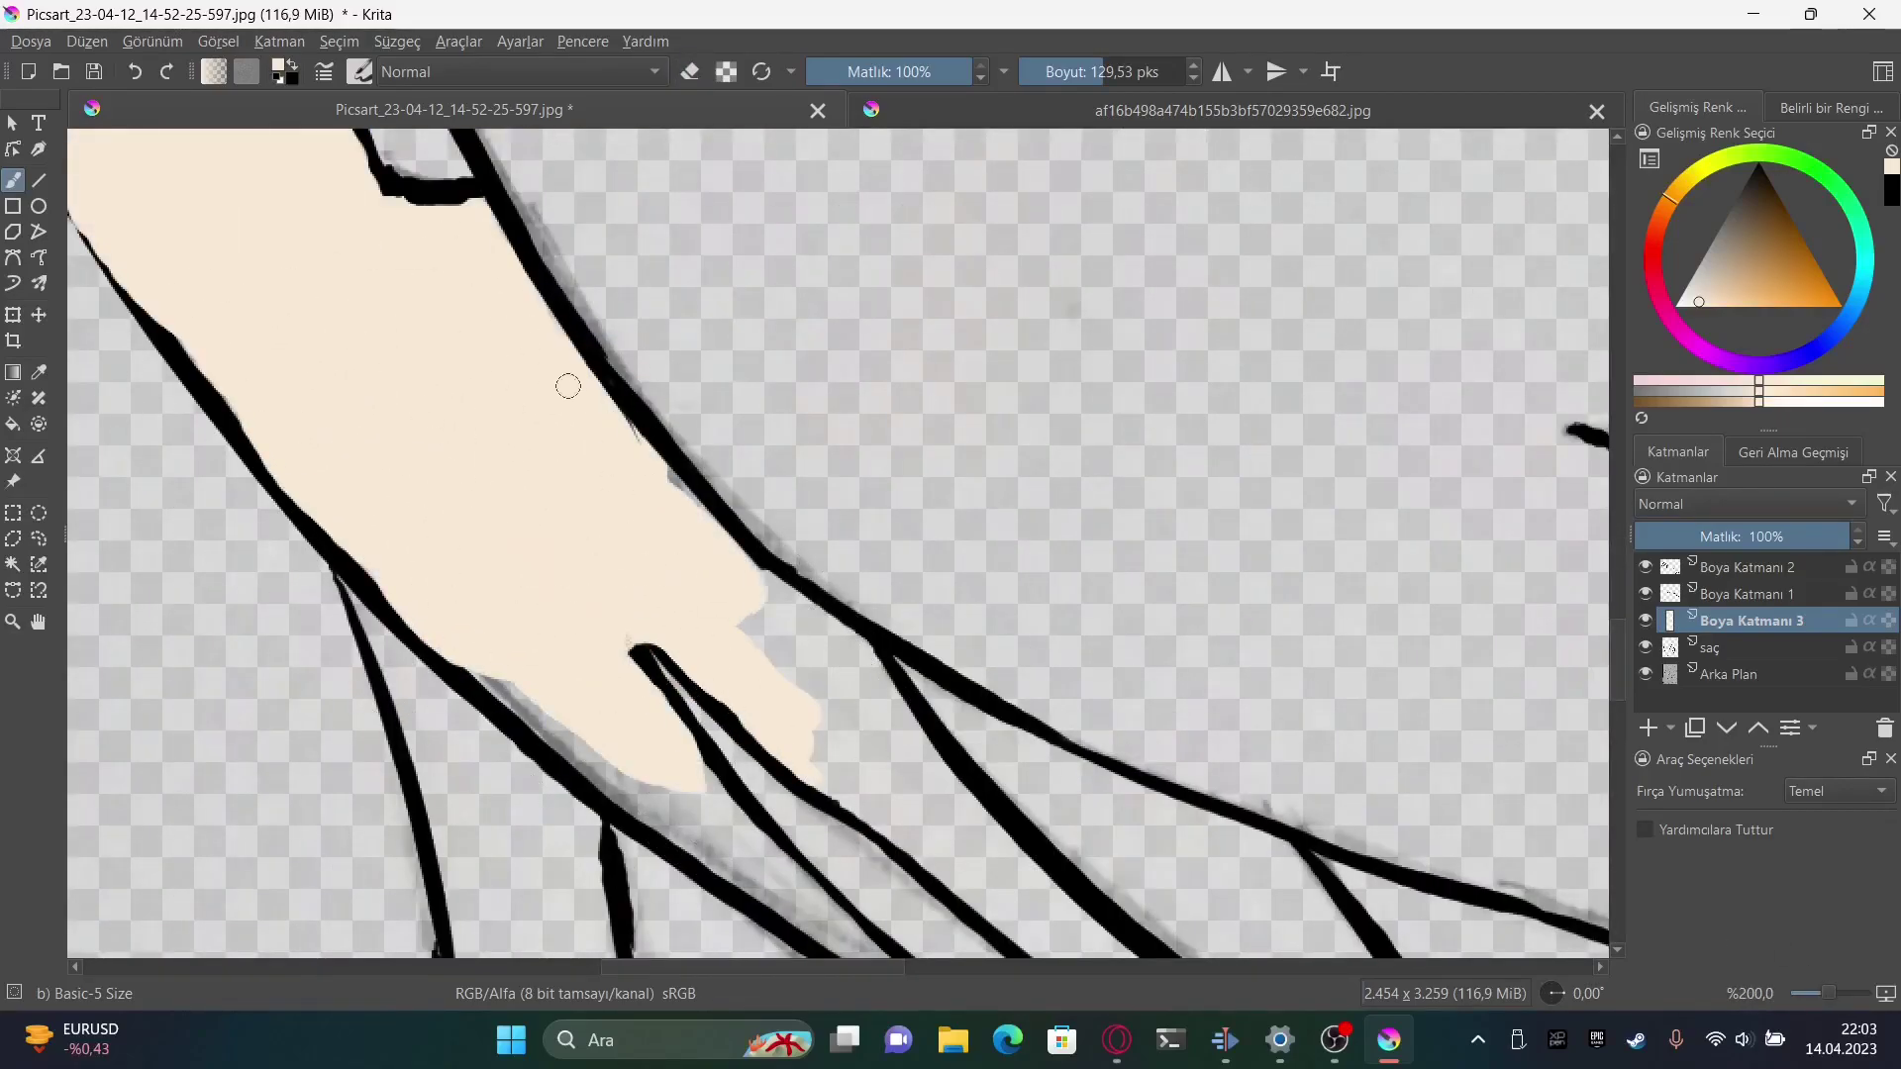
pyautogui.moveTo(693, 753); pyautogui.dragTo(872, 733)
pyautogui.moveTo(740, 451); pyautogui.dragTo(950, 713)
pyautogui.scroll(-4, 950, 713)
pyautogui.moveTo(807, 254)
pyautogui.mouseDown()
pyautogui.moveTo(1126, 594)
pyautogui.moveTo(903, 446)
pyautogui.moveTo(1069, 555)
pyautogui.mouseUp()
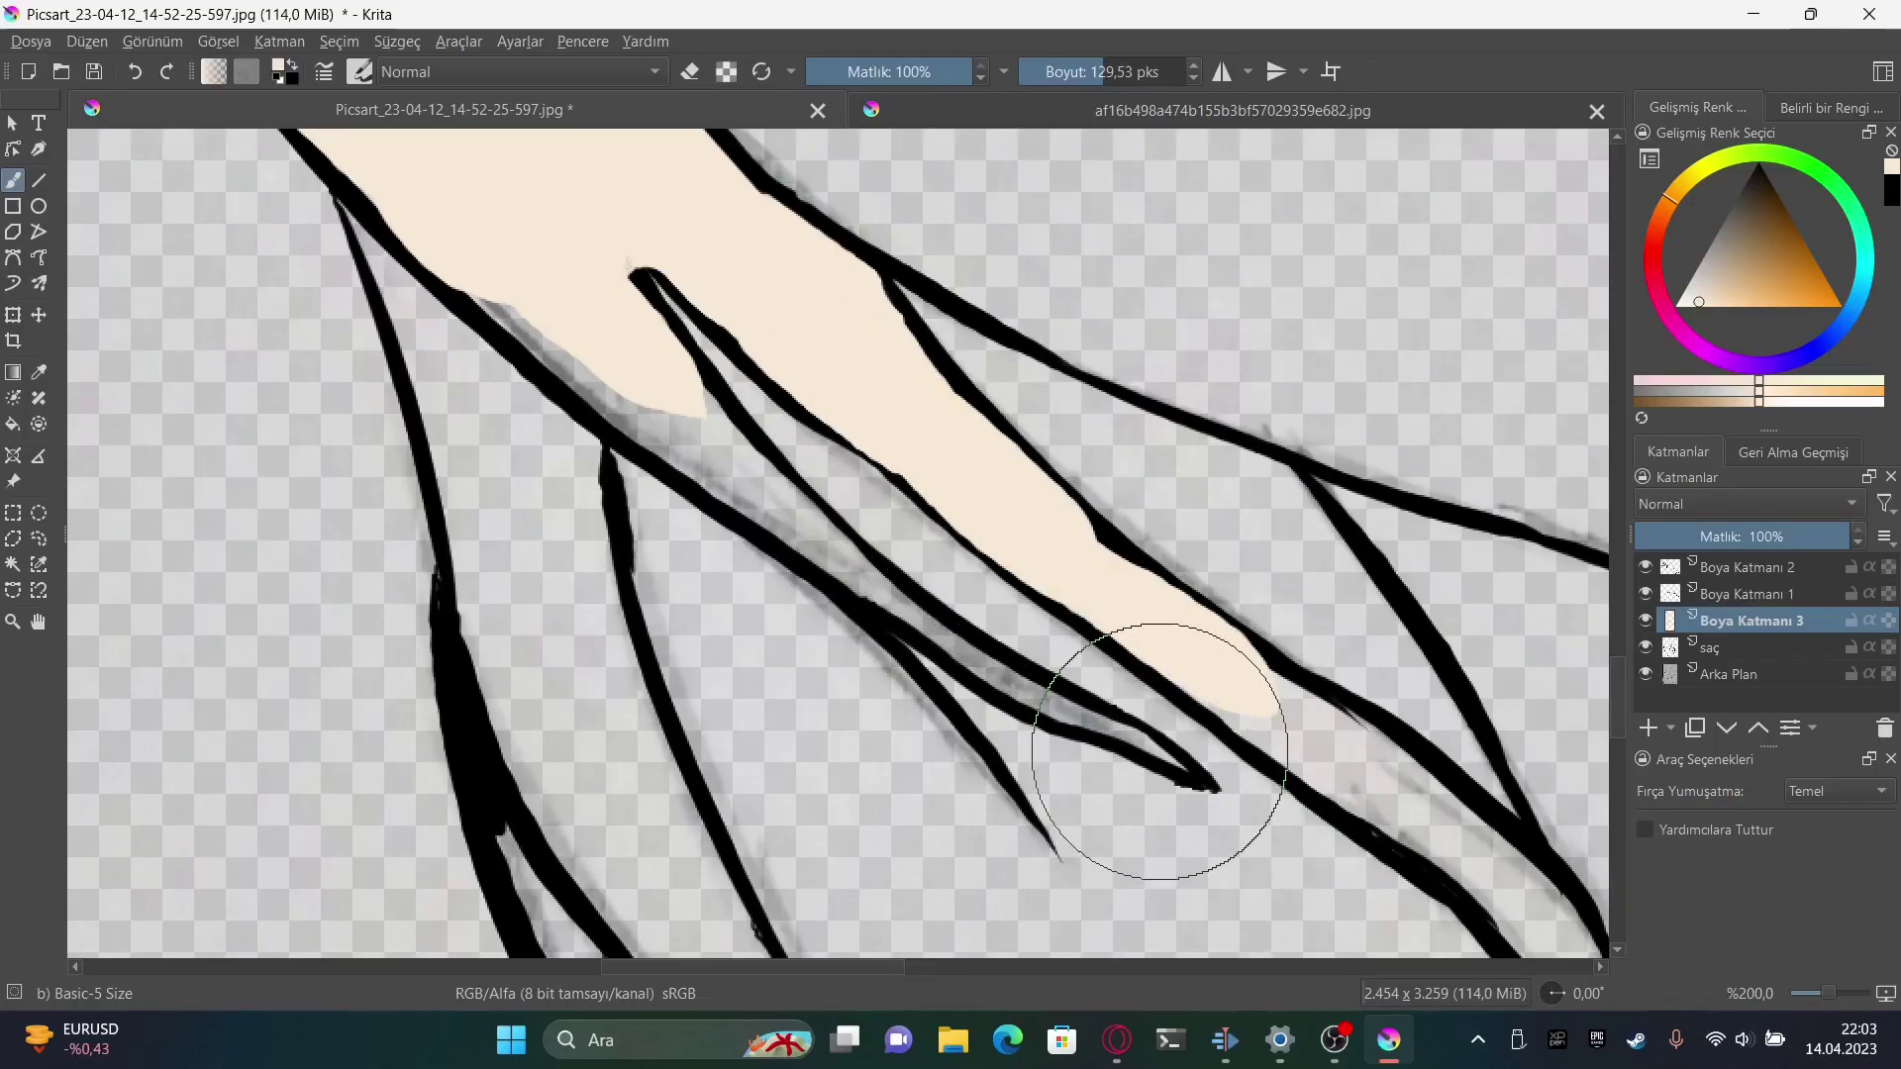
# Move the fill layer beneath saç, fill the left and lower-right hair bands, and zoom out
pyautogui.hotkey('ctrl', 'pagedown')
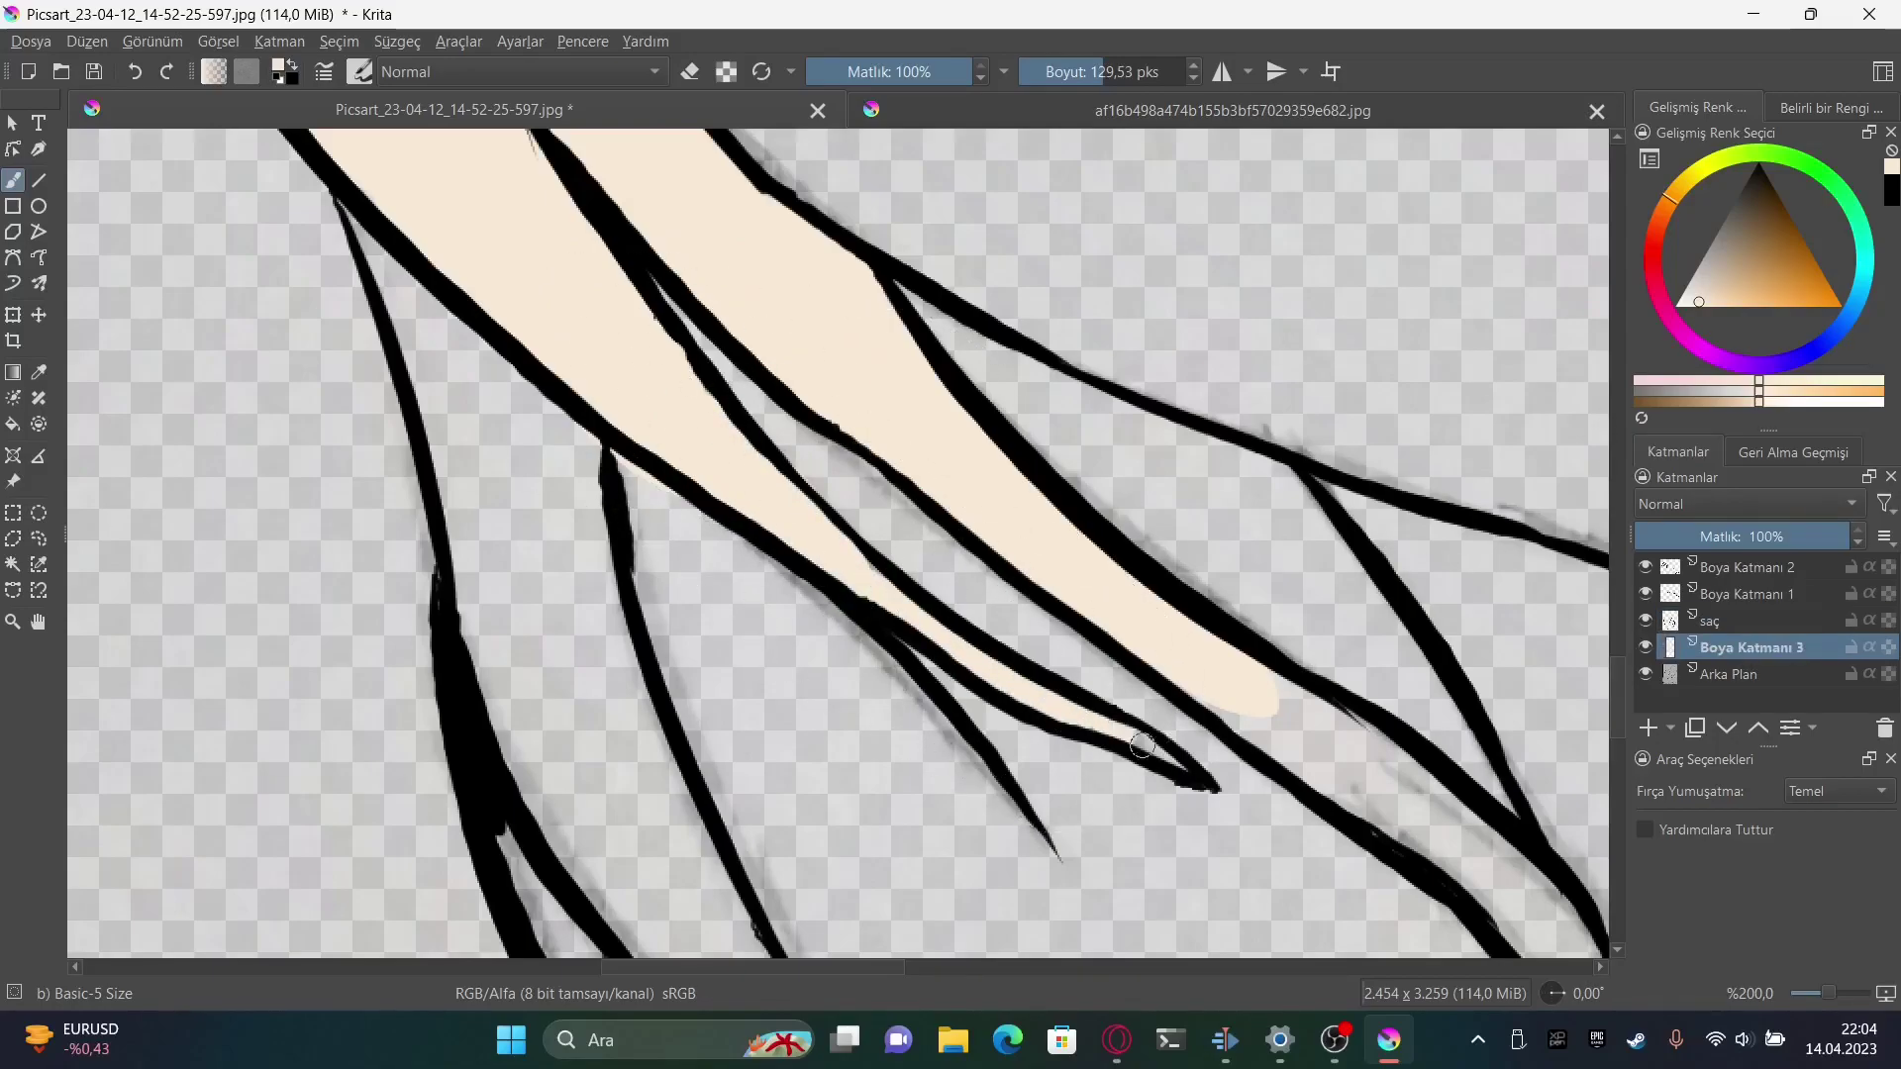
pyautogui.moveTo(416, 317)
pyautogui.mouseDown()
pyautogui.moveTo(515, 475)
pyautogui.moveTo(476, 466)
pyautogui.mouseUp()
pyautogui.press('e')
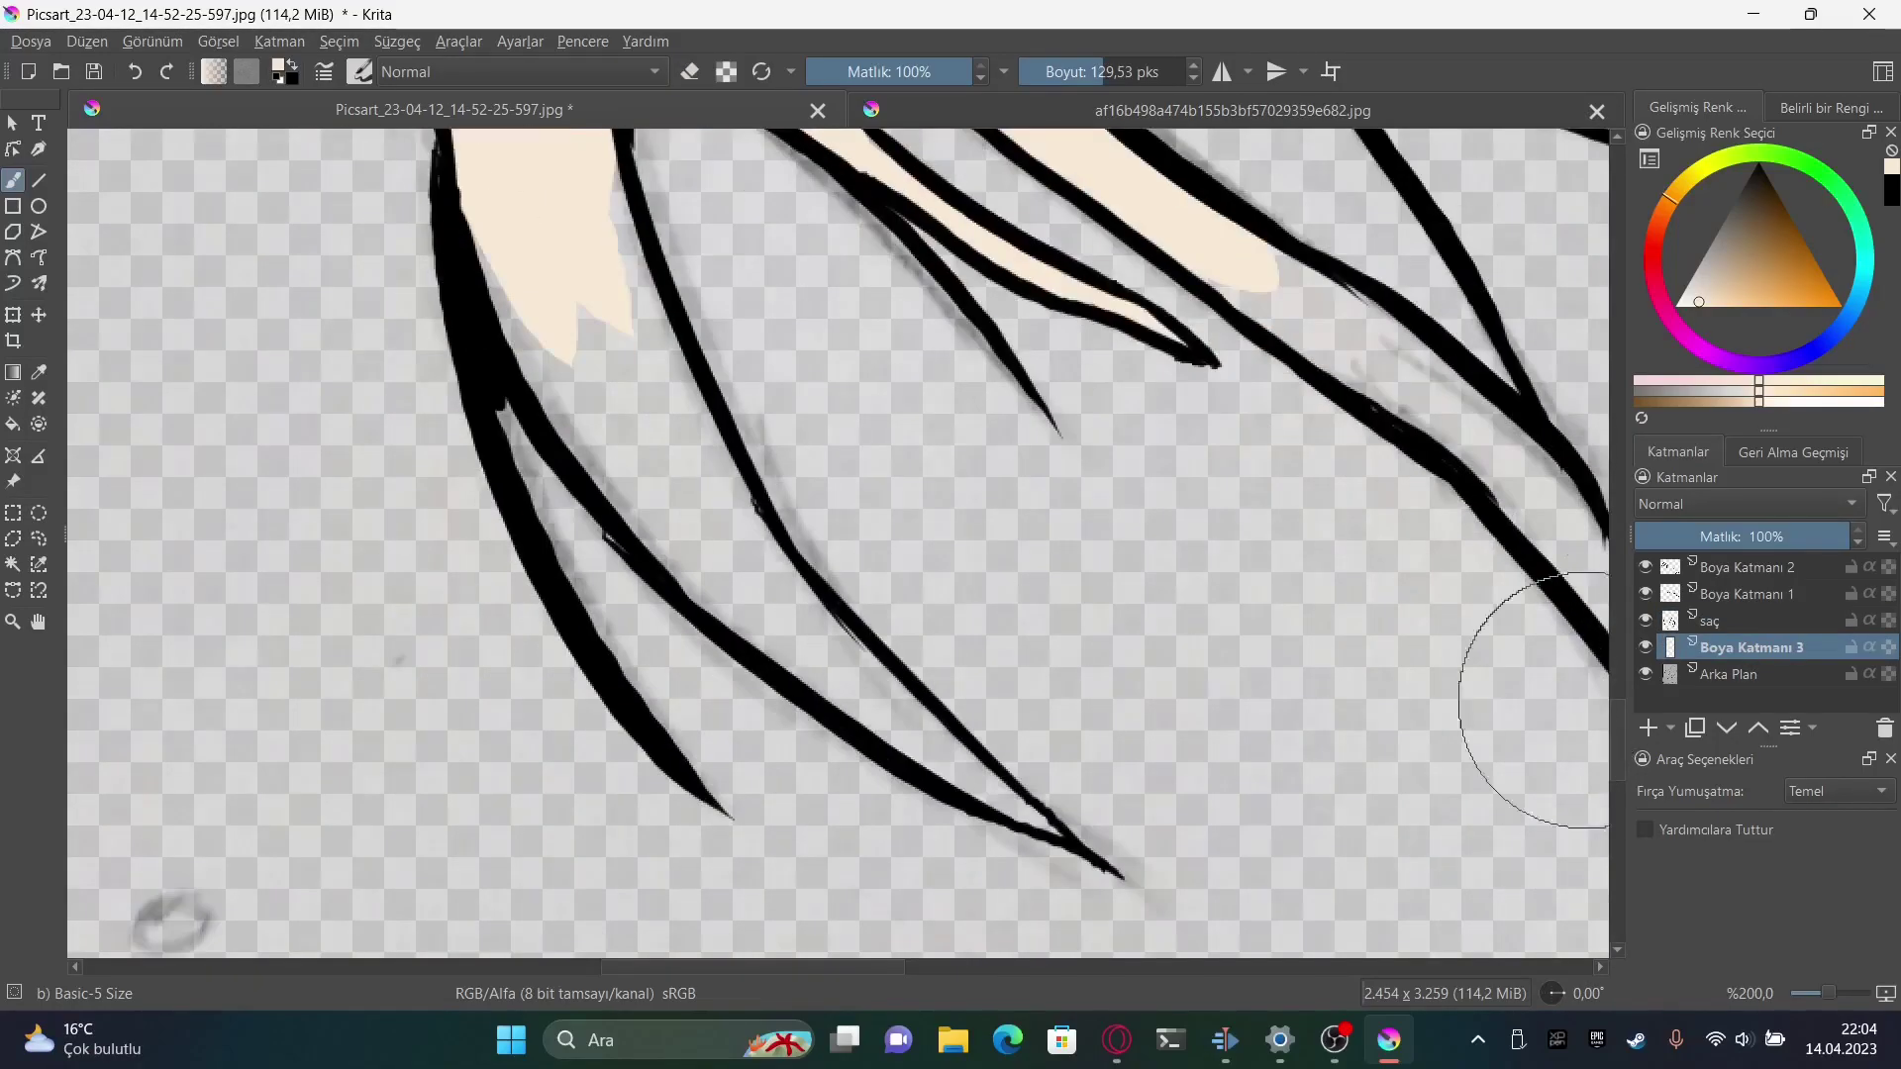
pyautogui.scroll(-5, 1549, 693)
pyautogui.moveTo(597, 541); pyautogui.dragTo(1050, 832)
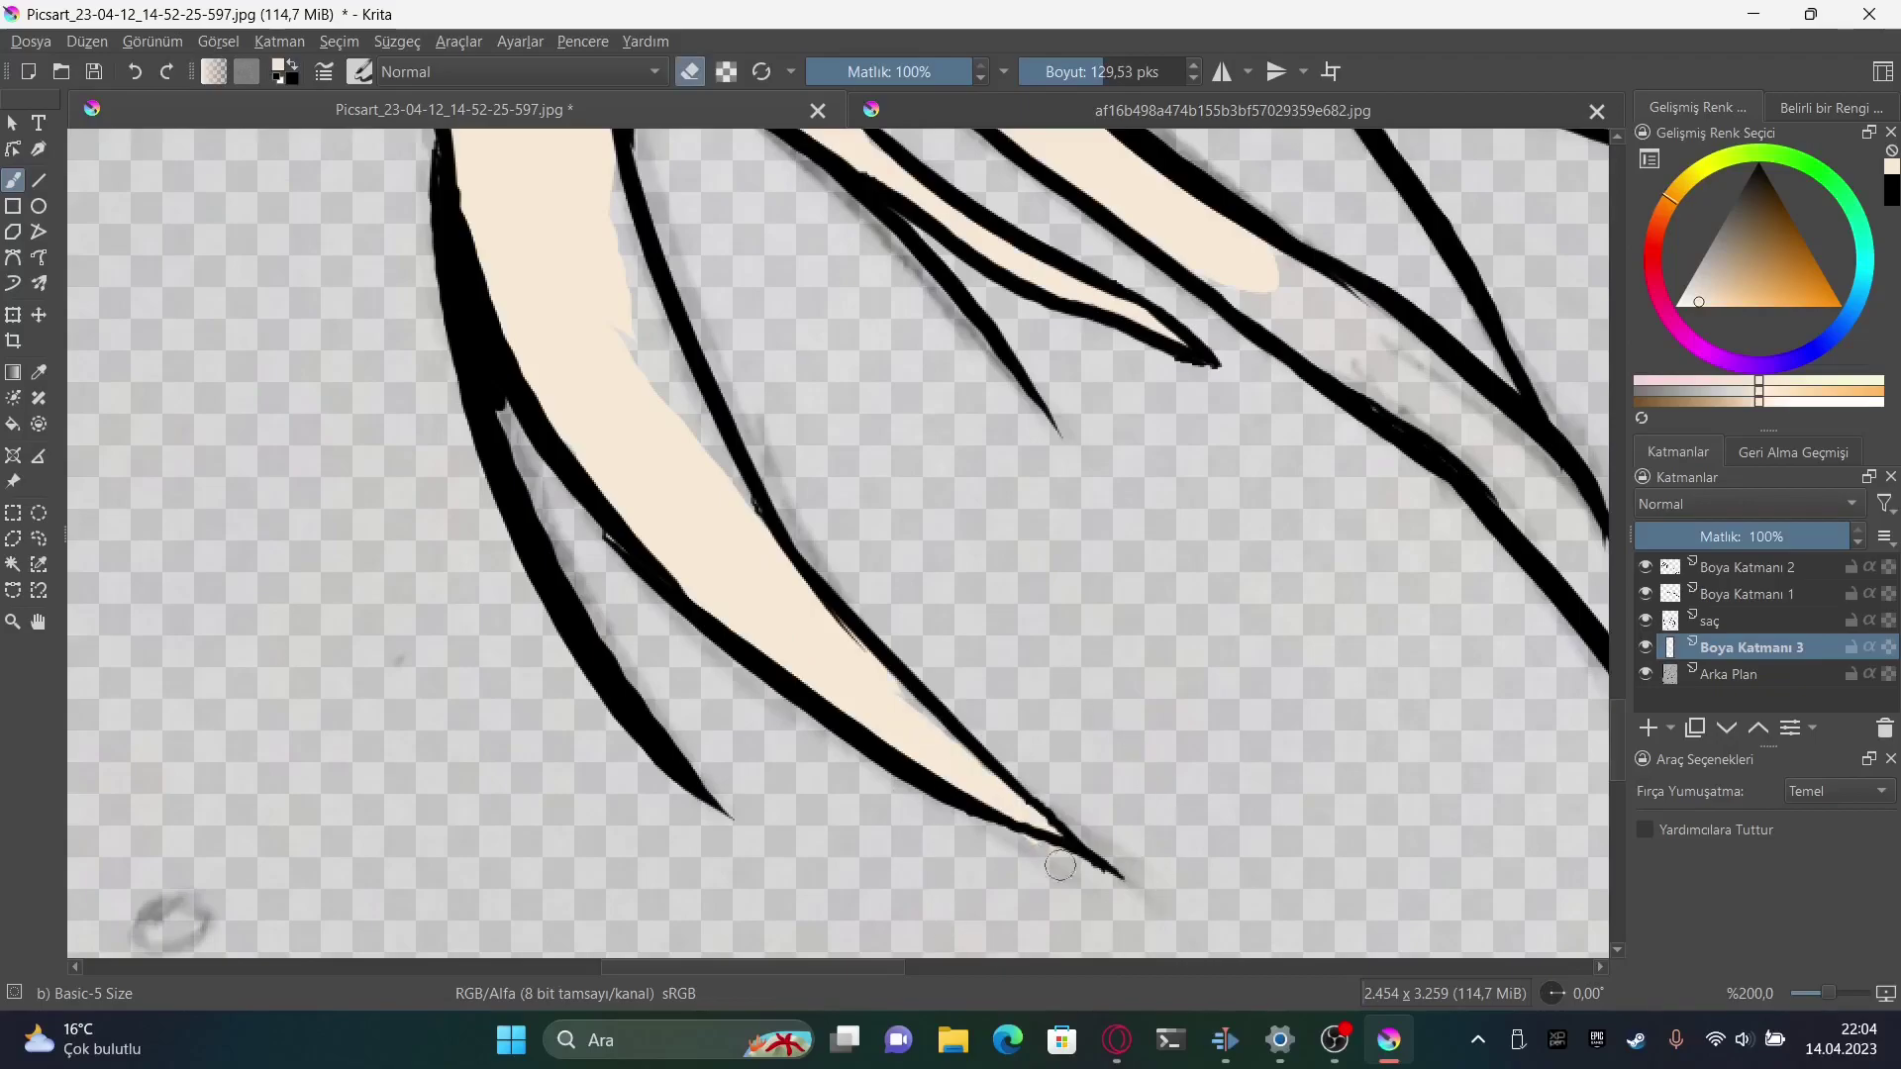
pyautogui.press('e')
pyautogui.scroll(5, 868, 479)
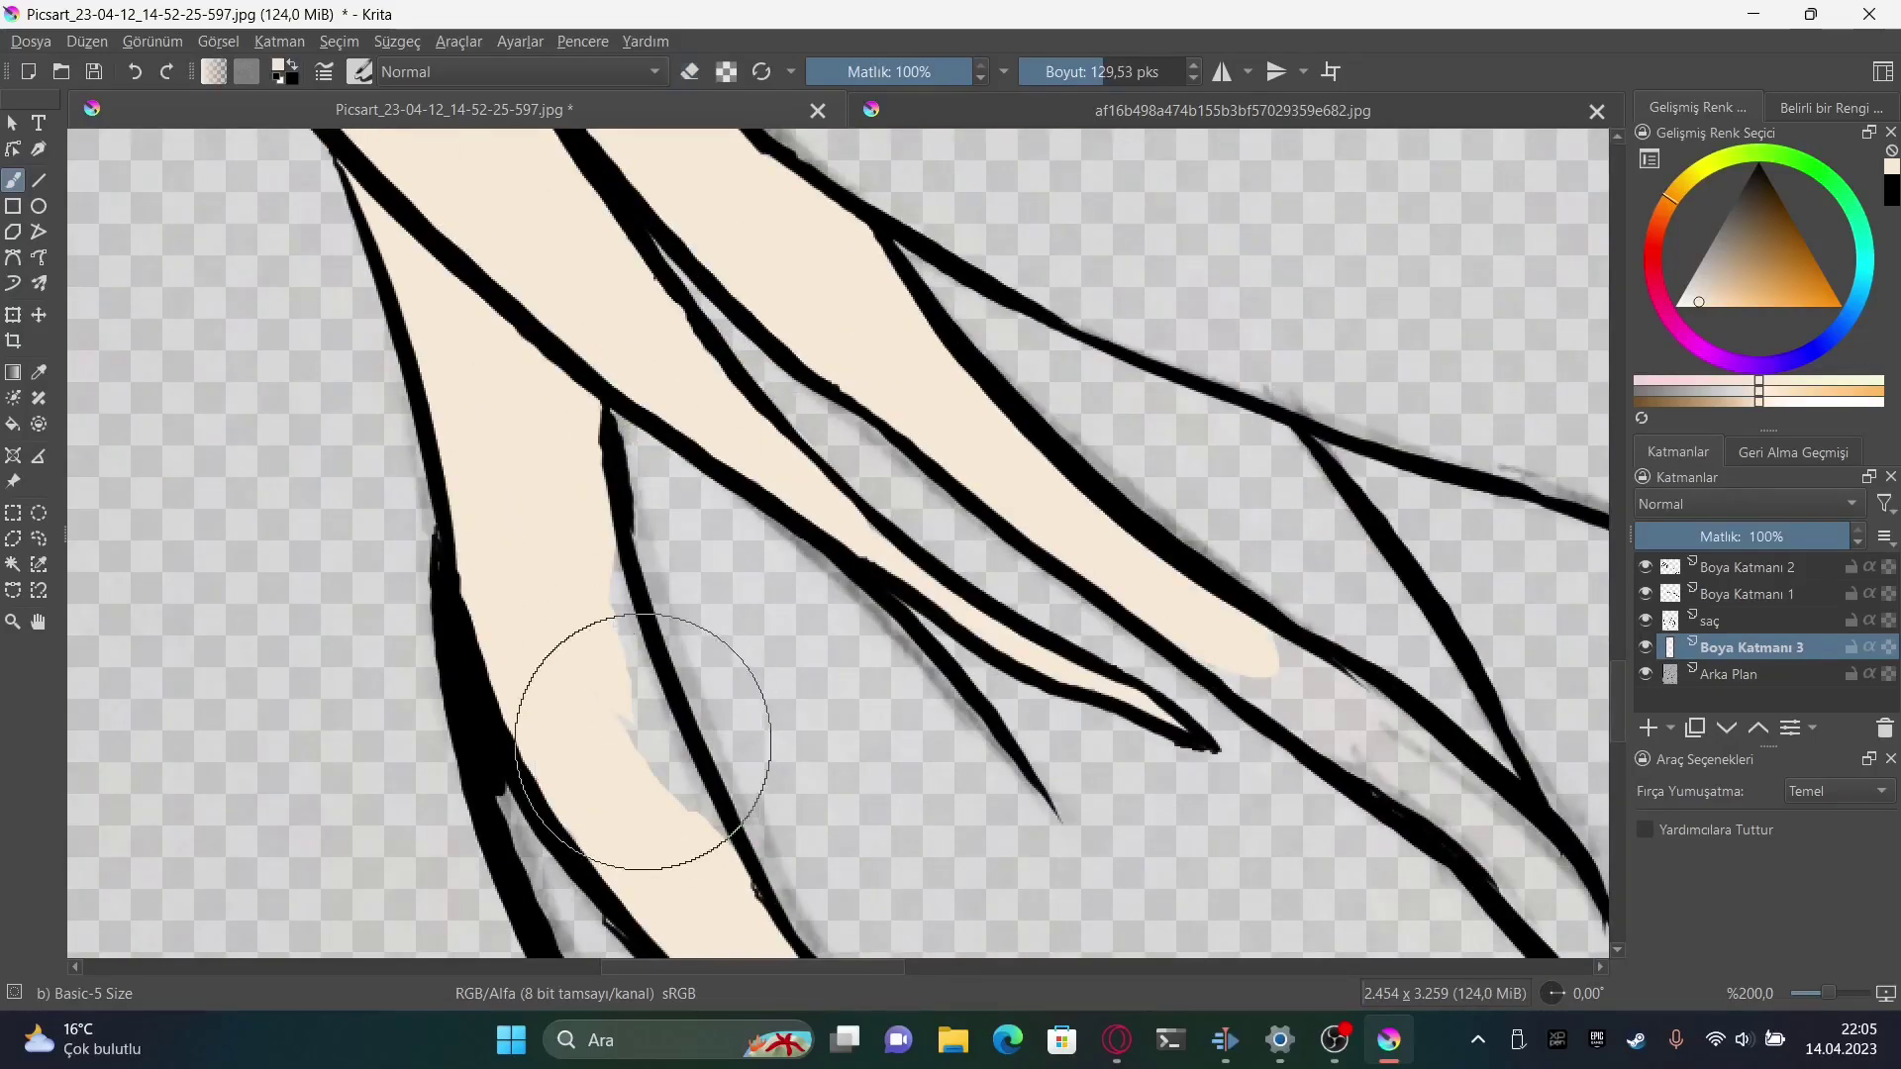
pyautogui.moveTo(642, 742); pyautogui.dragTo(634, 594)
pyautogui.scroll(-3, 990, 594)
pyautogui.hscroll(5, 1188, 594)
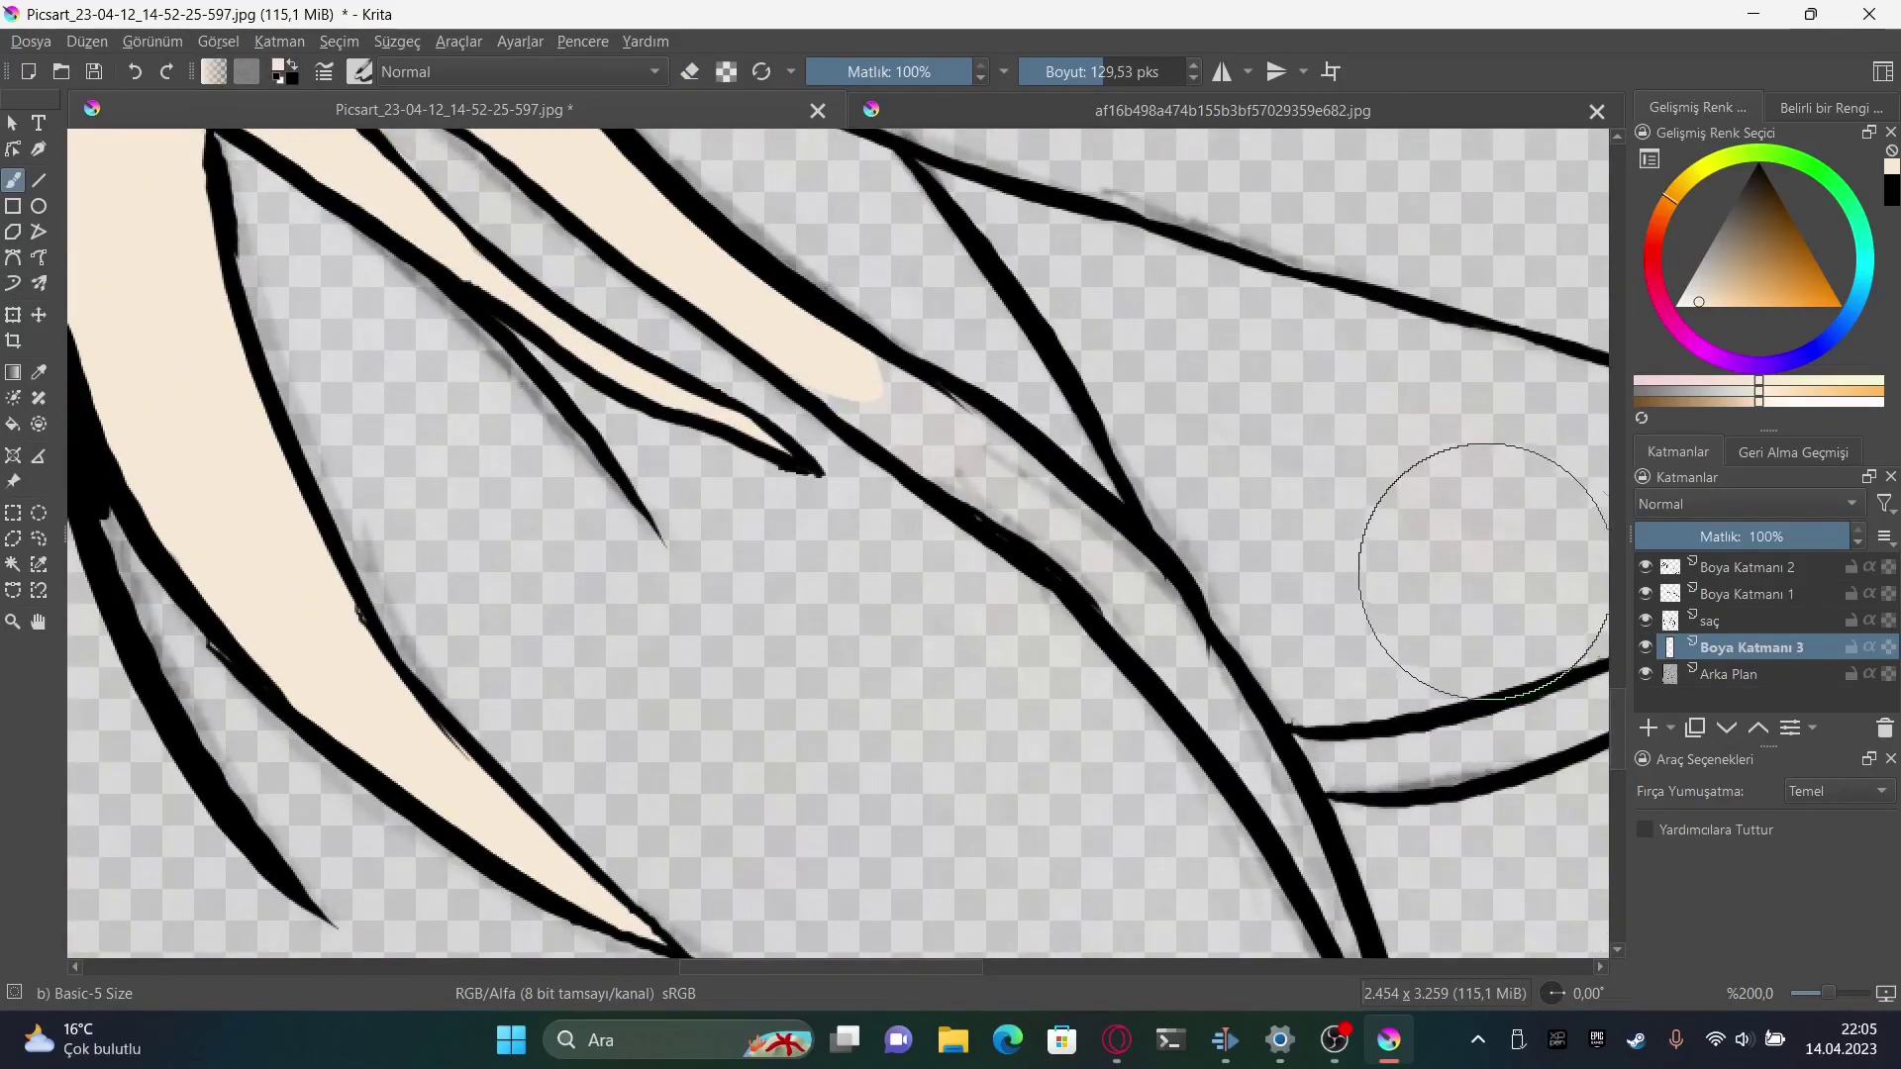
pyautogui.moveTo(755, 416); pyautogui.dragTo(1260, 809)
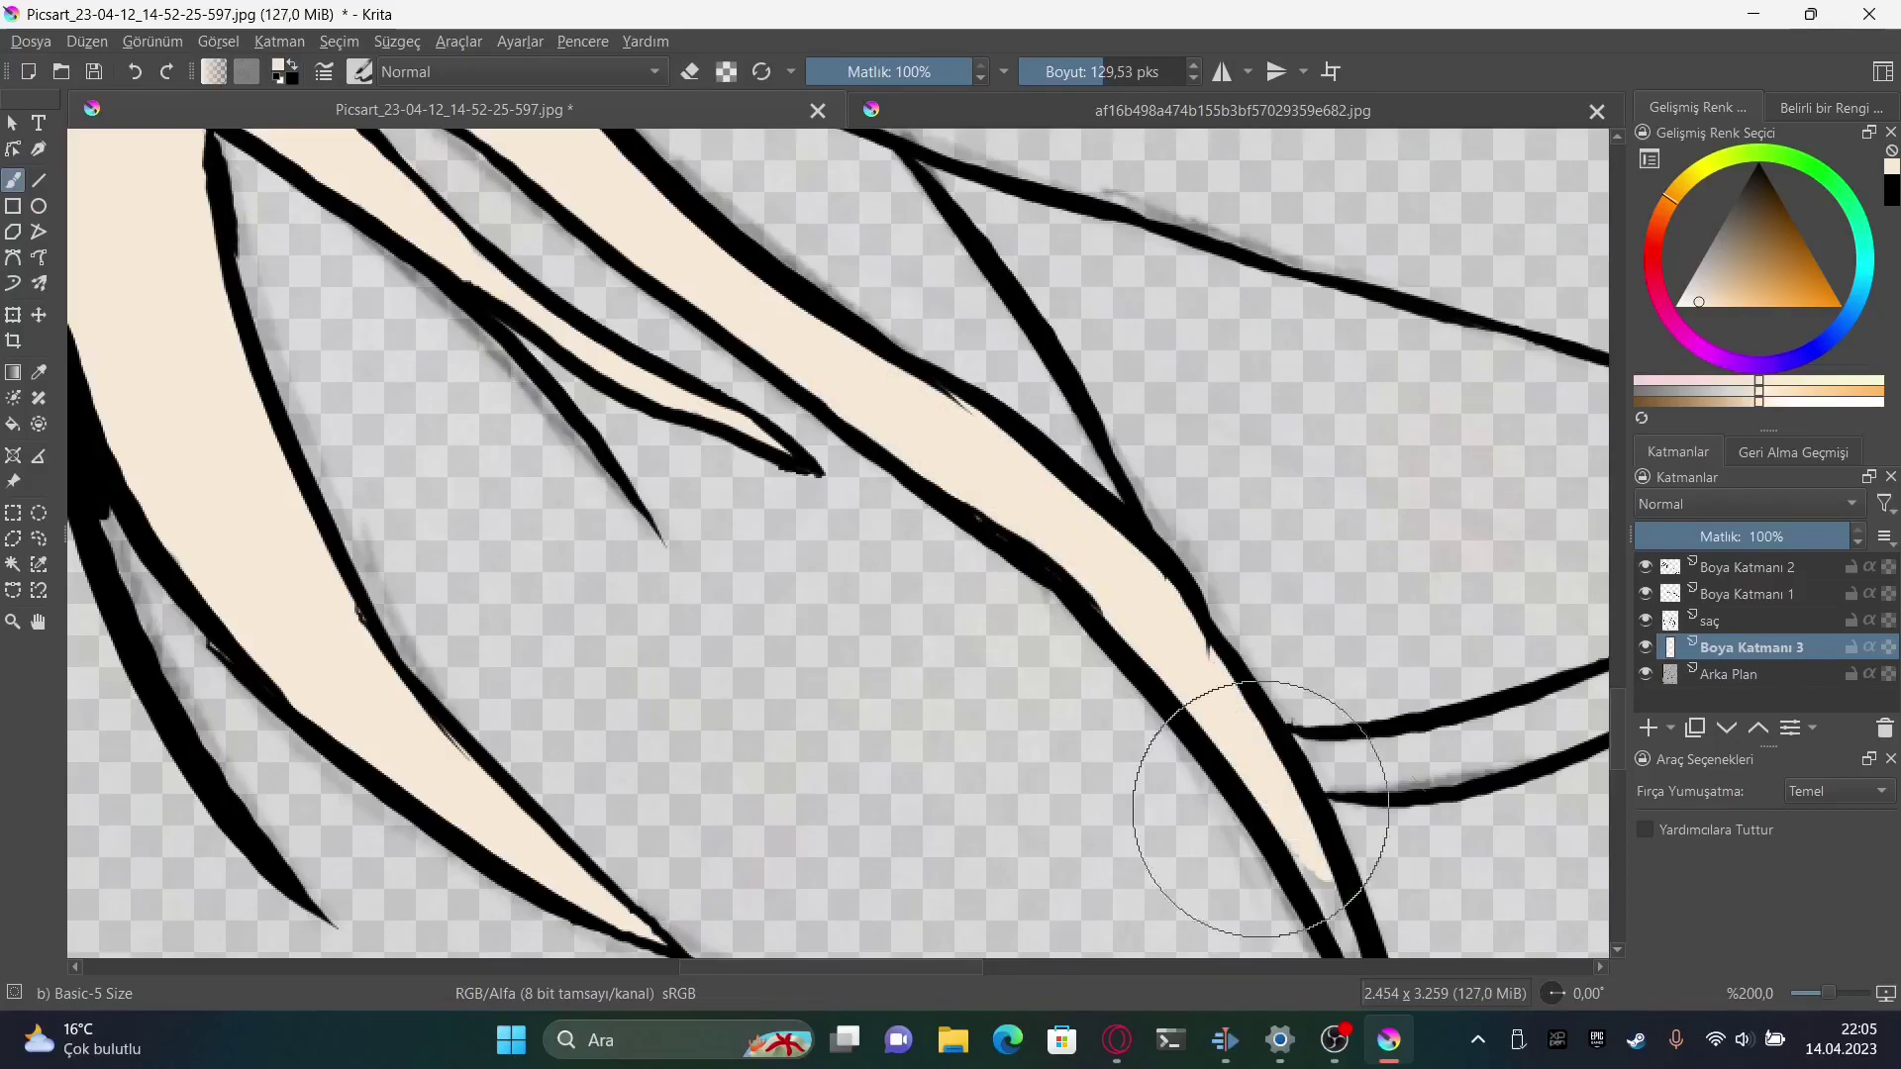
pyautogui.press('-')
pyautogui.press('-')
pyautogui.press('-')
pyautogui.press('-')
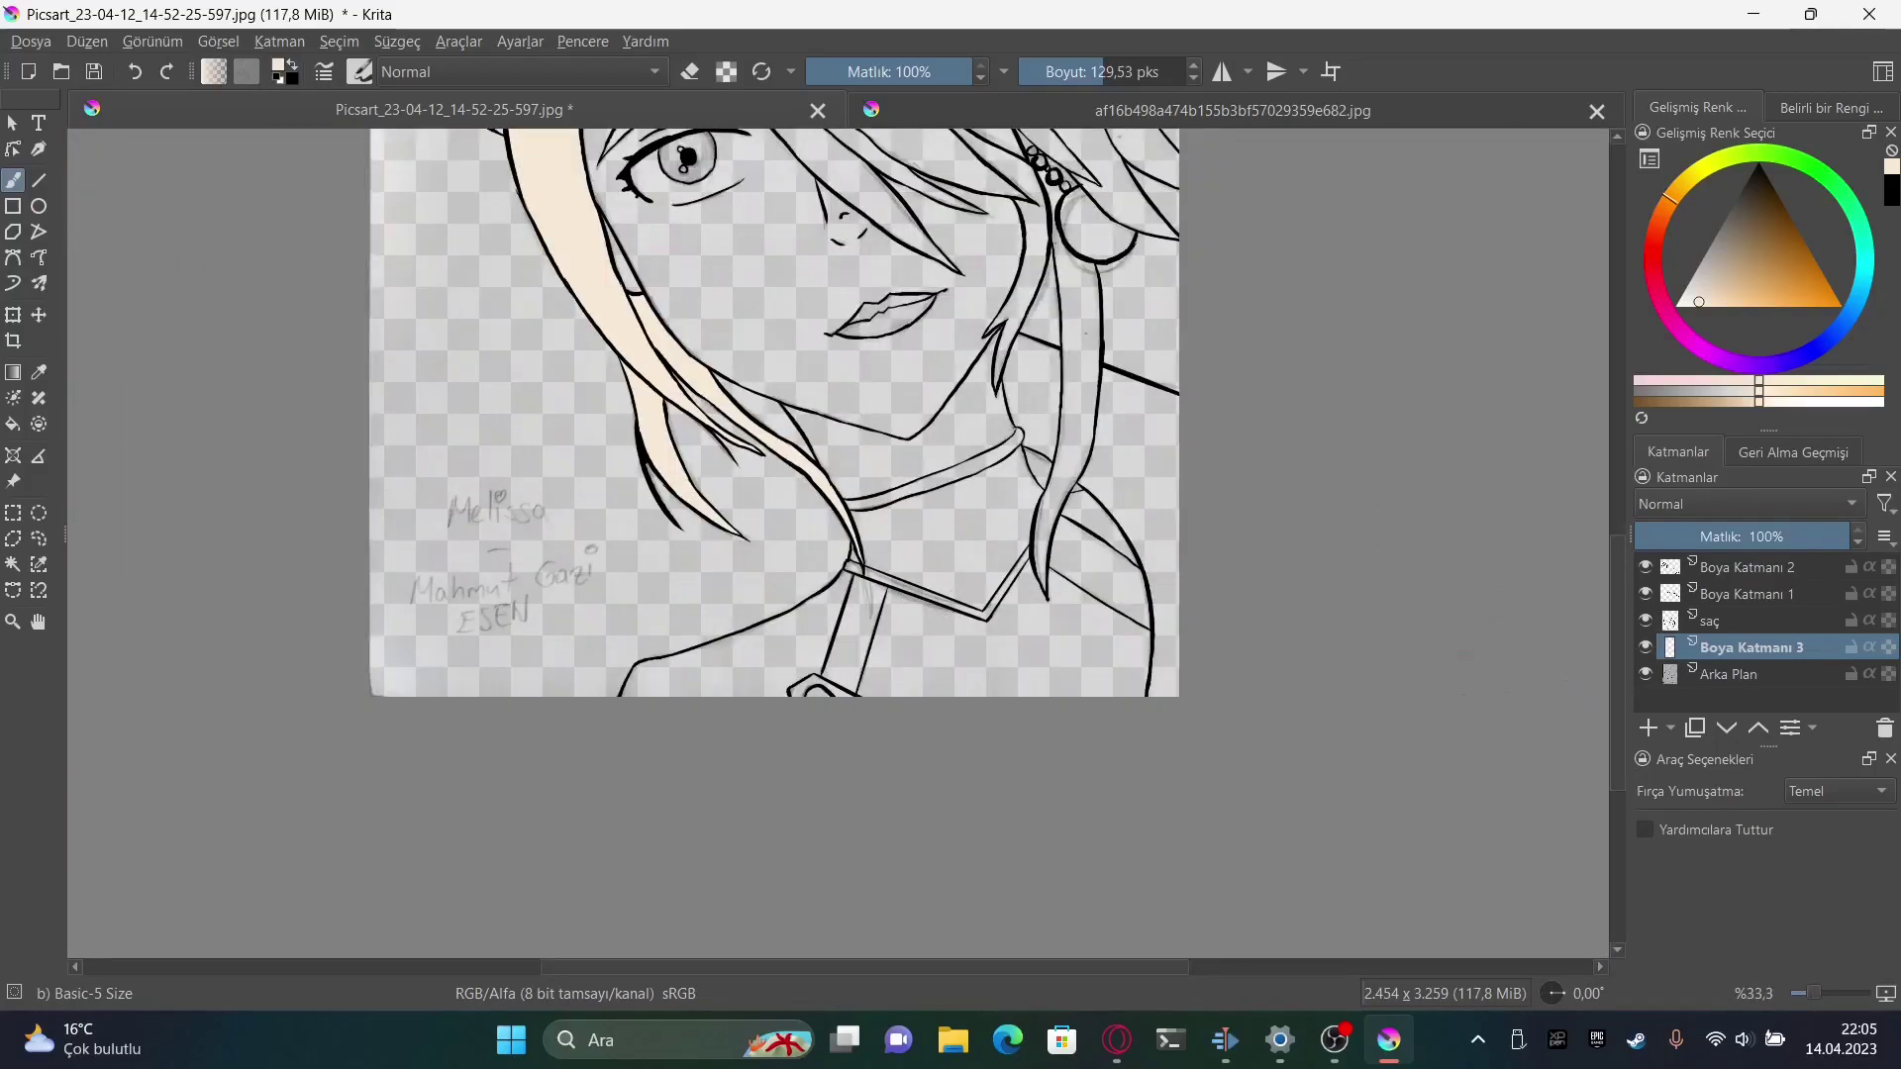
# Zoom in and paint cream into the hair fold and along nearby strands
pyautogui.scroll(5, 718, 566)
pyautogui.press('+')
pyautogui.press('+')
pyautogui.press('+')
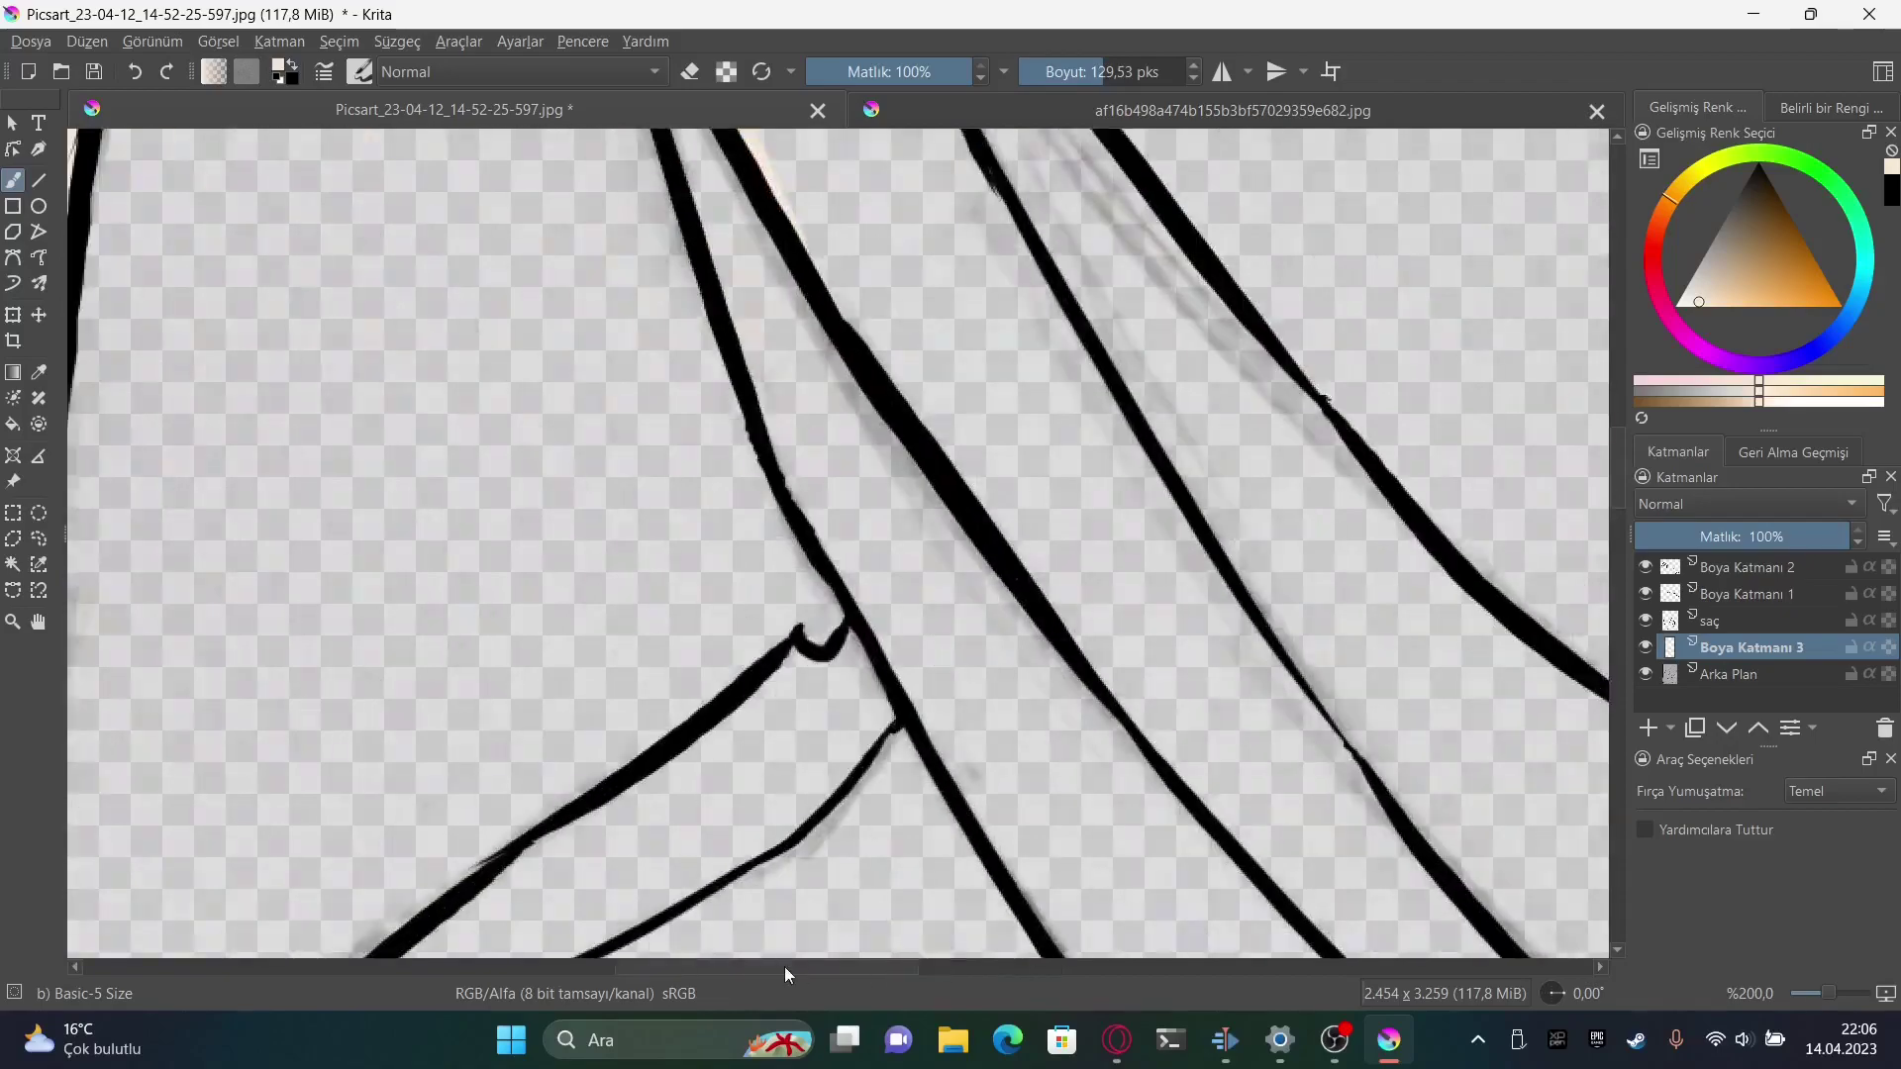
pyautogui.moveTo(648, 347); pyautogui.dragTo(601, 422)
pyautogui.moveTo(390, 463); pyautogui.dragTo(158, 332)
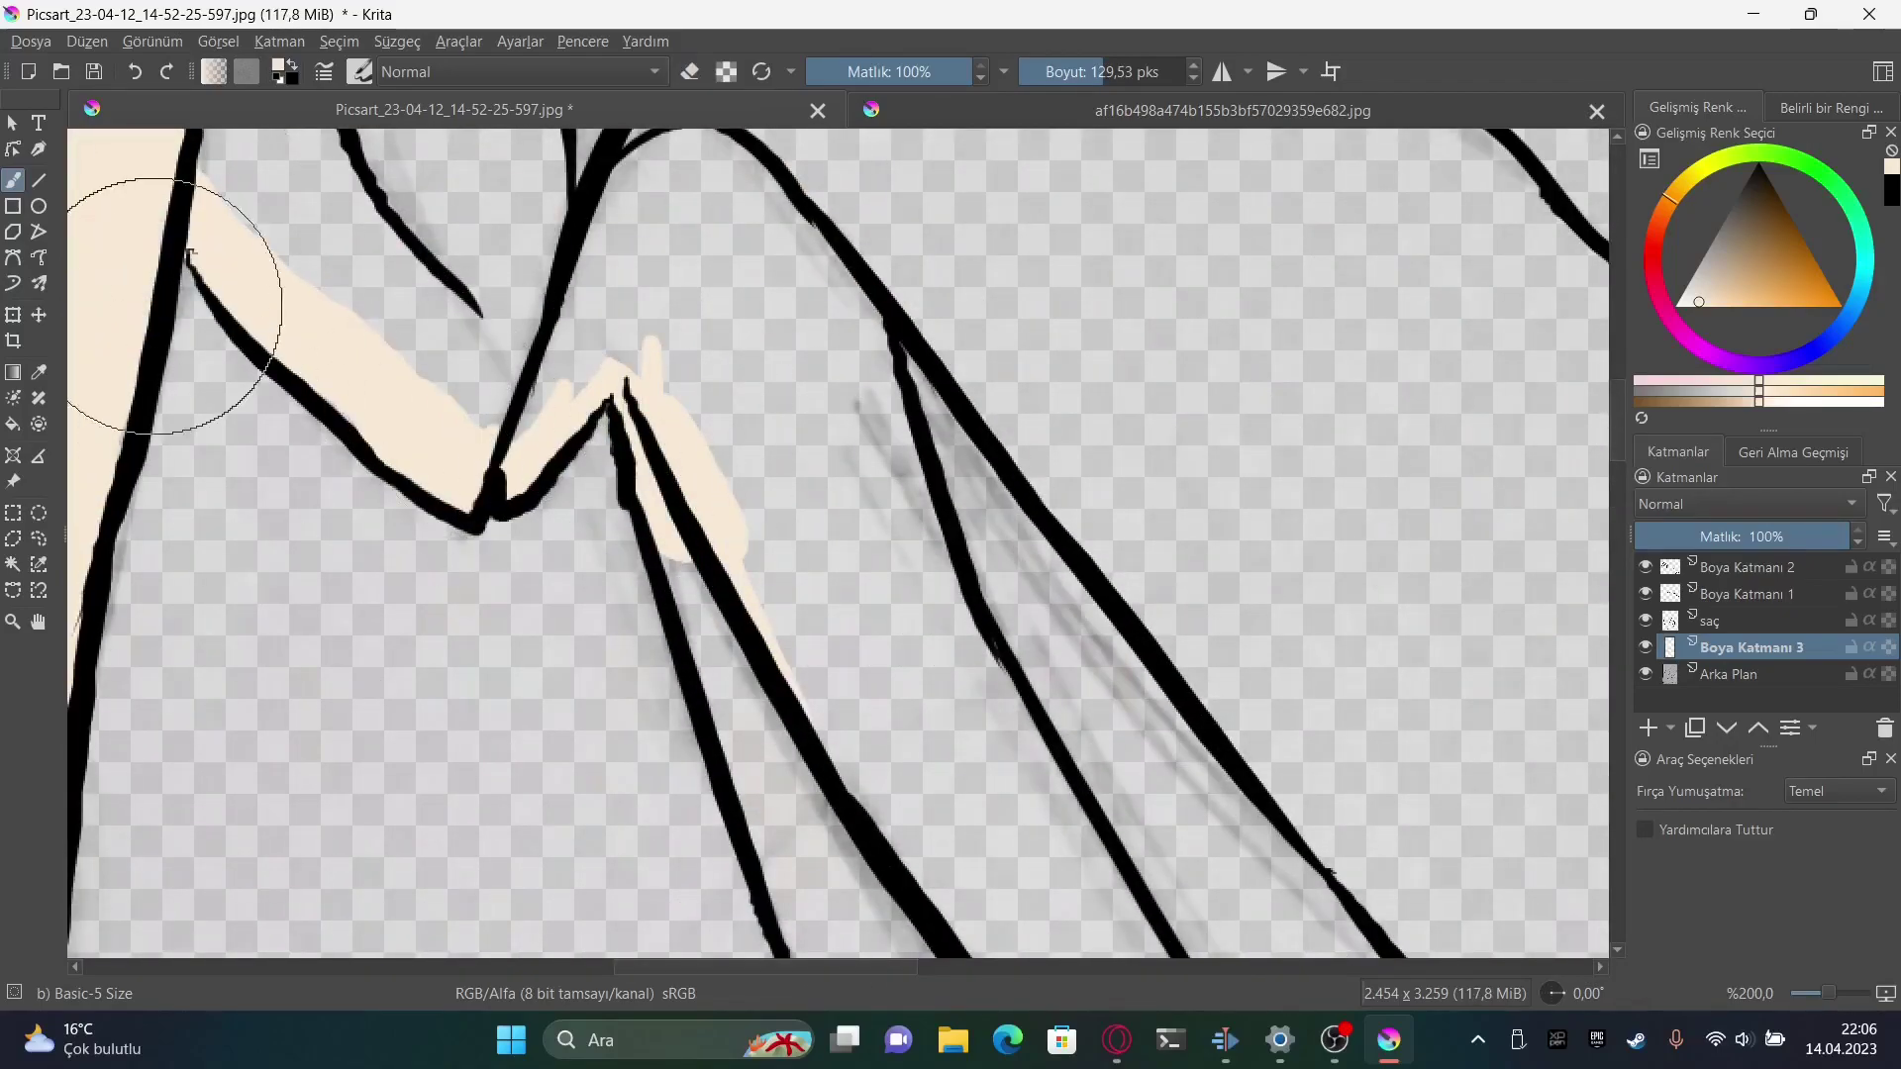
pyautogui.moveTo(693, 415); pyautogui.dragTo(840, 594)
pyautogui.scroll(-5, 840, 594)
pyautogui.moveTo(663, 221); pyautogui.dragTo(744, 457)
# Paint cream along another strand toward its tip, using a smaller brush for the gap
pyautogui.press('e')
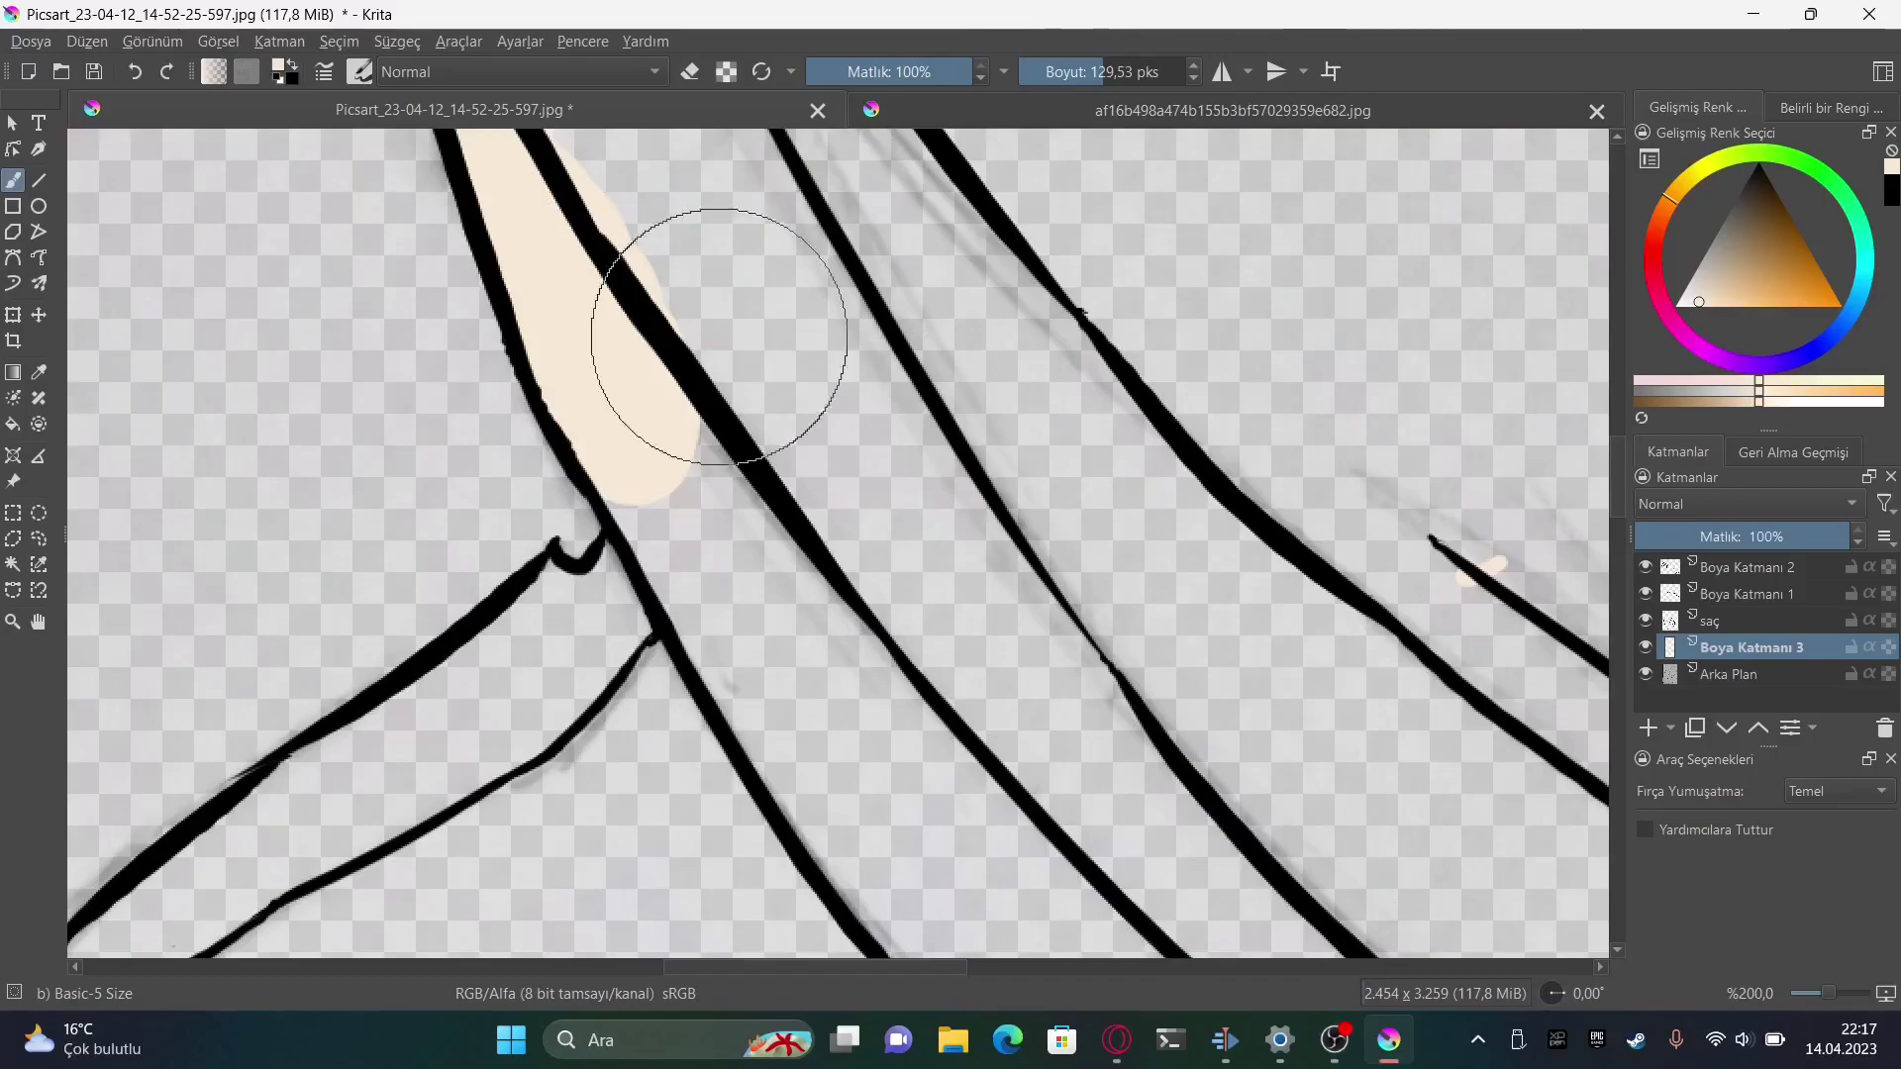
pyautogui.moveTo(701, 339); pyautogui.dragTo(790, 577)
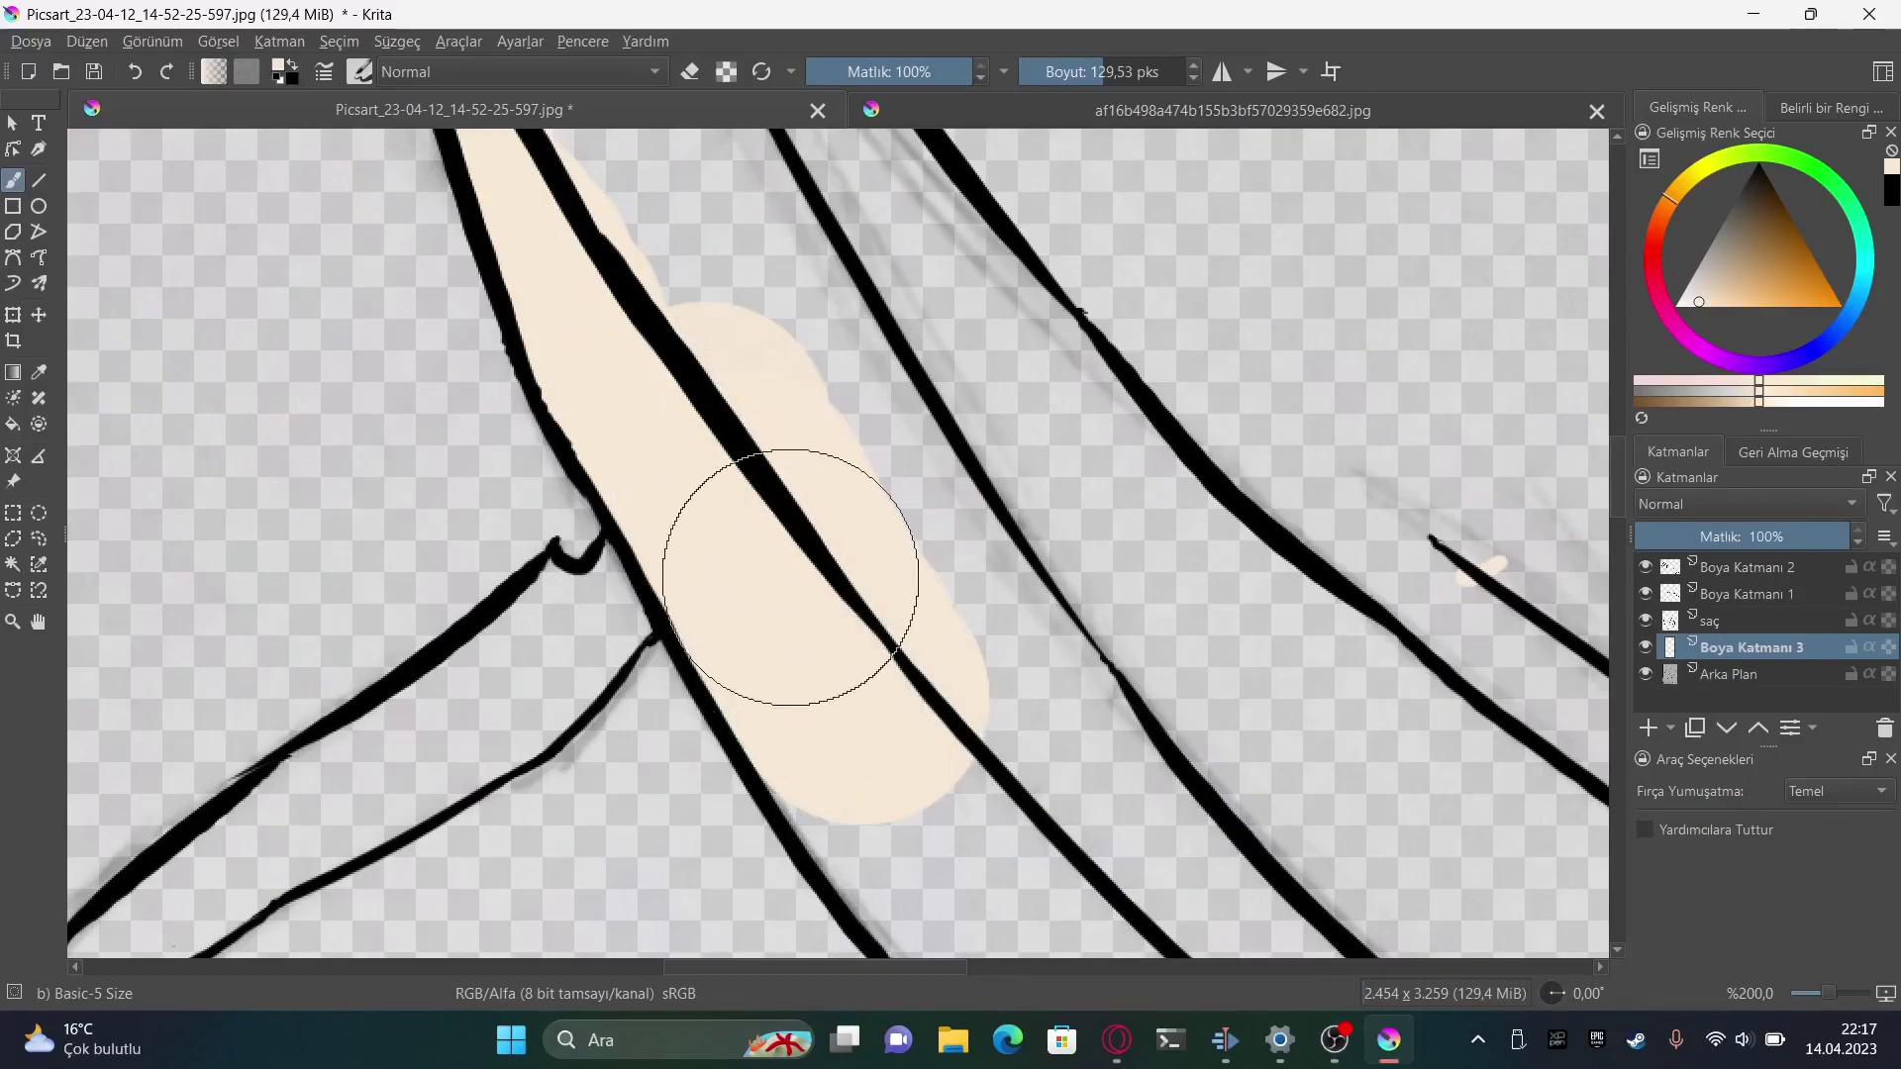
pyautogui.moveTo(742, 254); pyautogui.dragTo(987, 585)
pyautogui.press('+')
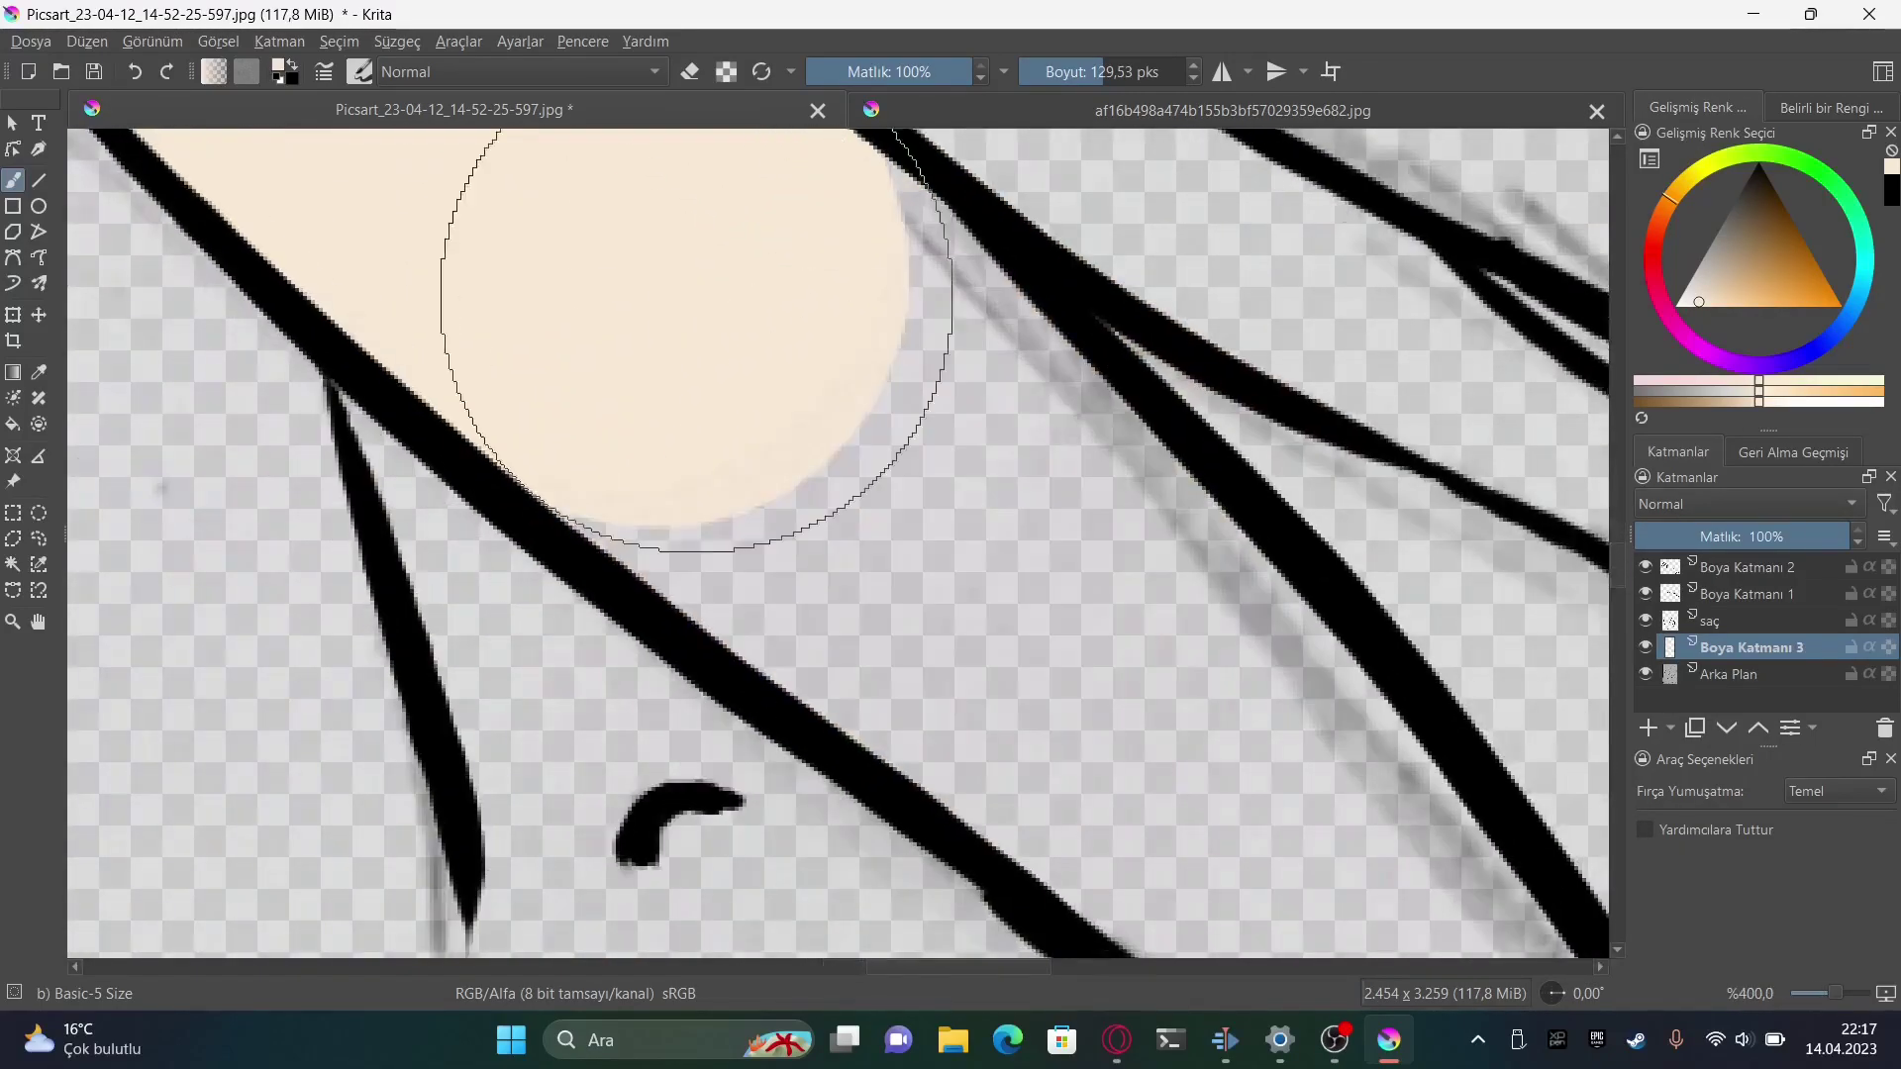
pyautogui.moveTo(696, 340); pyautogui.dragTo(938, 564)
pyautogui.moveTo(424, 277)
pyautogui.mouseDown()
pyautogui.moveTo(742, 475)
pyautogui.moveTo(713, 531)
pyautogui.mouseUp()
pyautogui.press('[')
pyautogui.press('[')
pyautogui.press('[')
pyautogui.moveTo(965, 663); pyautogui.dragTo(1075, 782)
# Fill a thin strand out to its tip, then two more strands with a larger brush
pyautogui.scroll(-3, 949, 772)
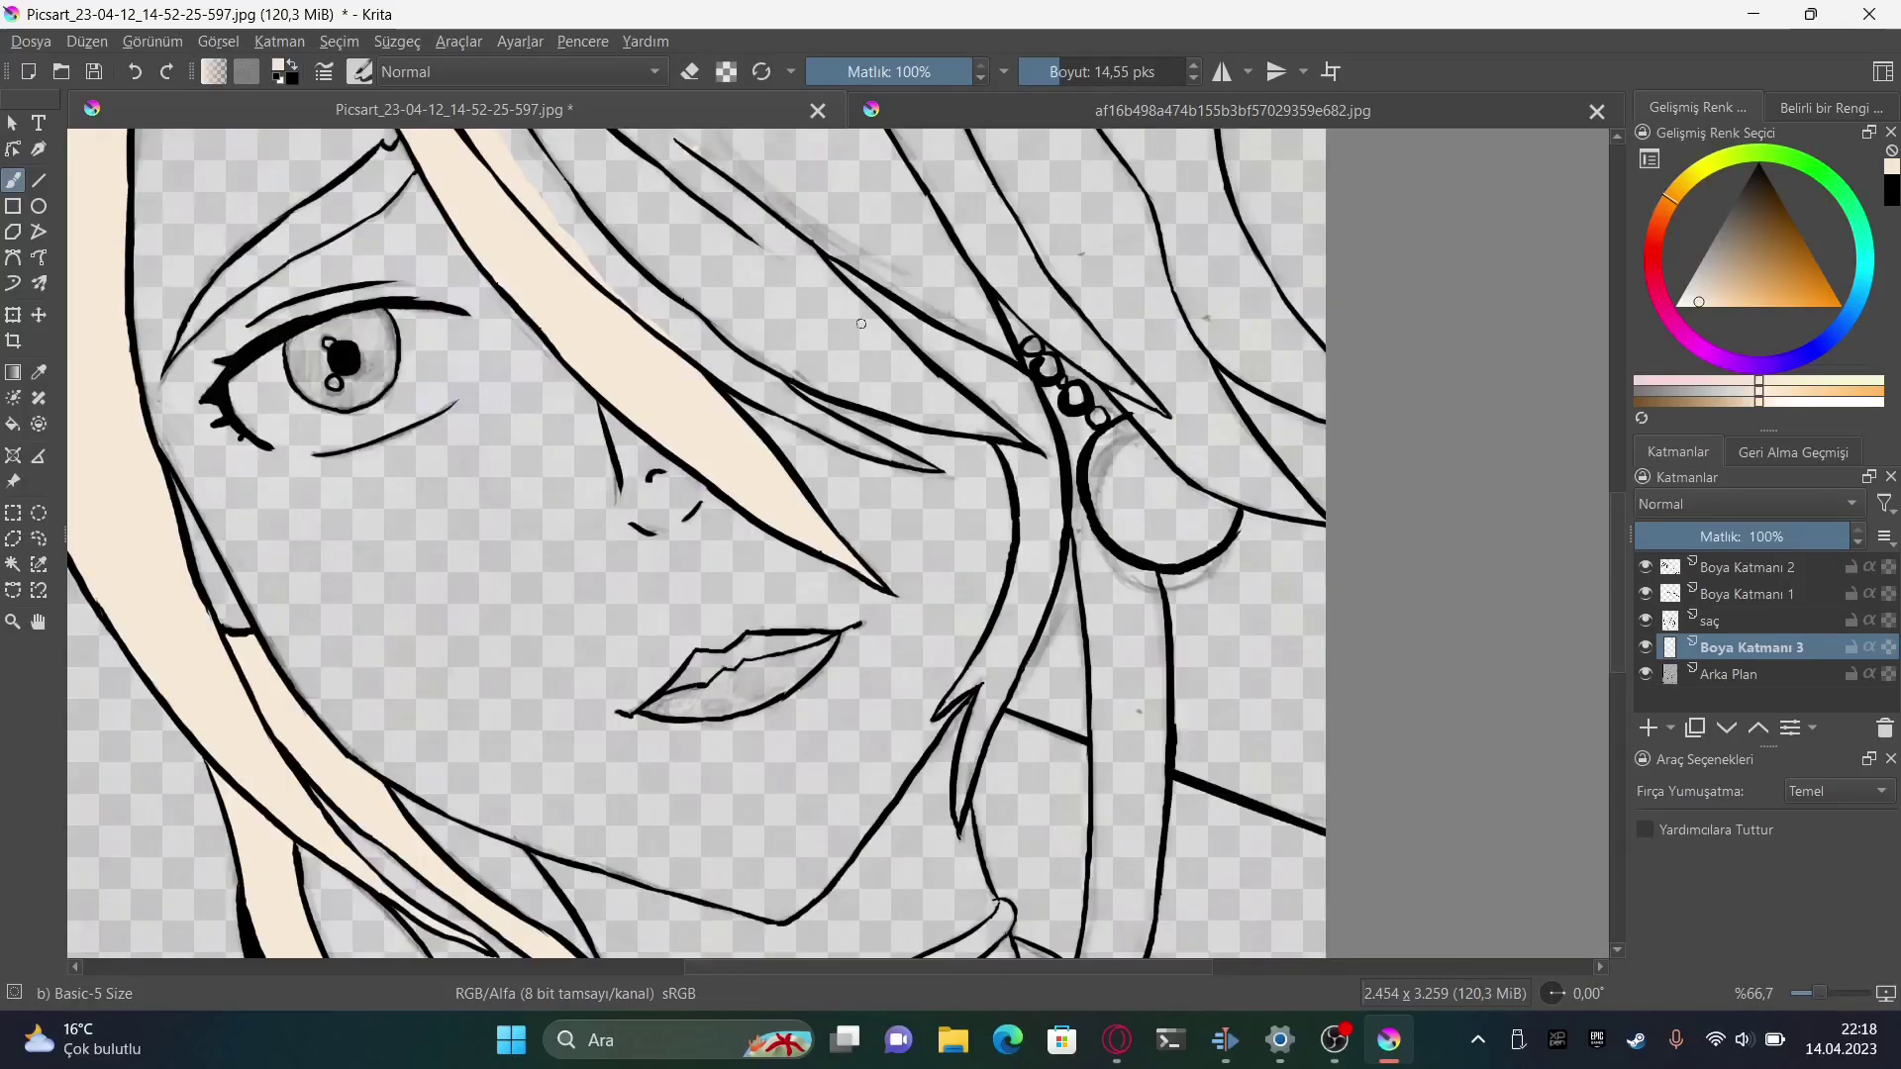
pyautogui.scroll(4, 581, 325)
pyautogui.moveTo(405, 158); pyautogui.dragTo(1188, 673)
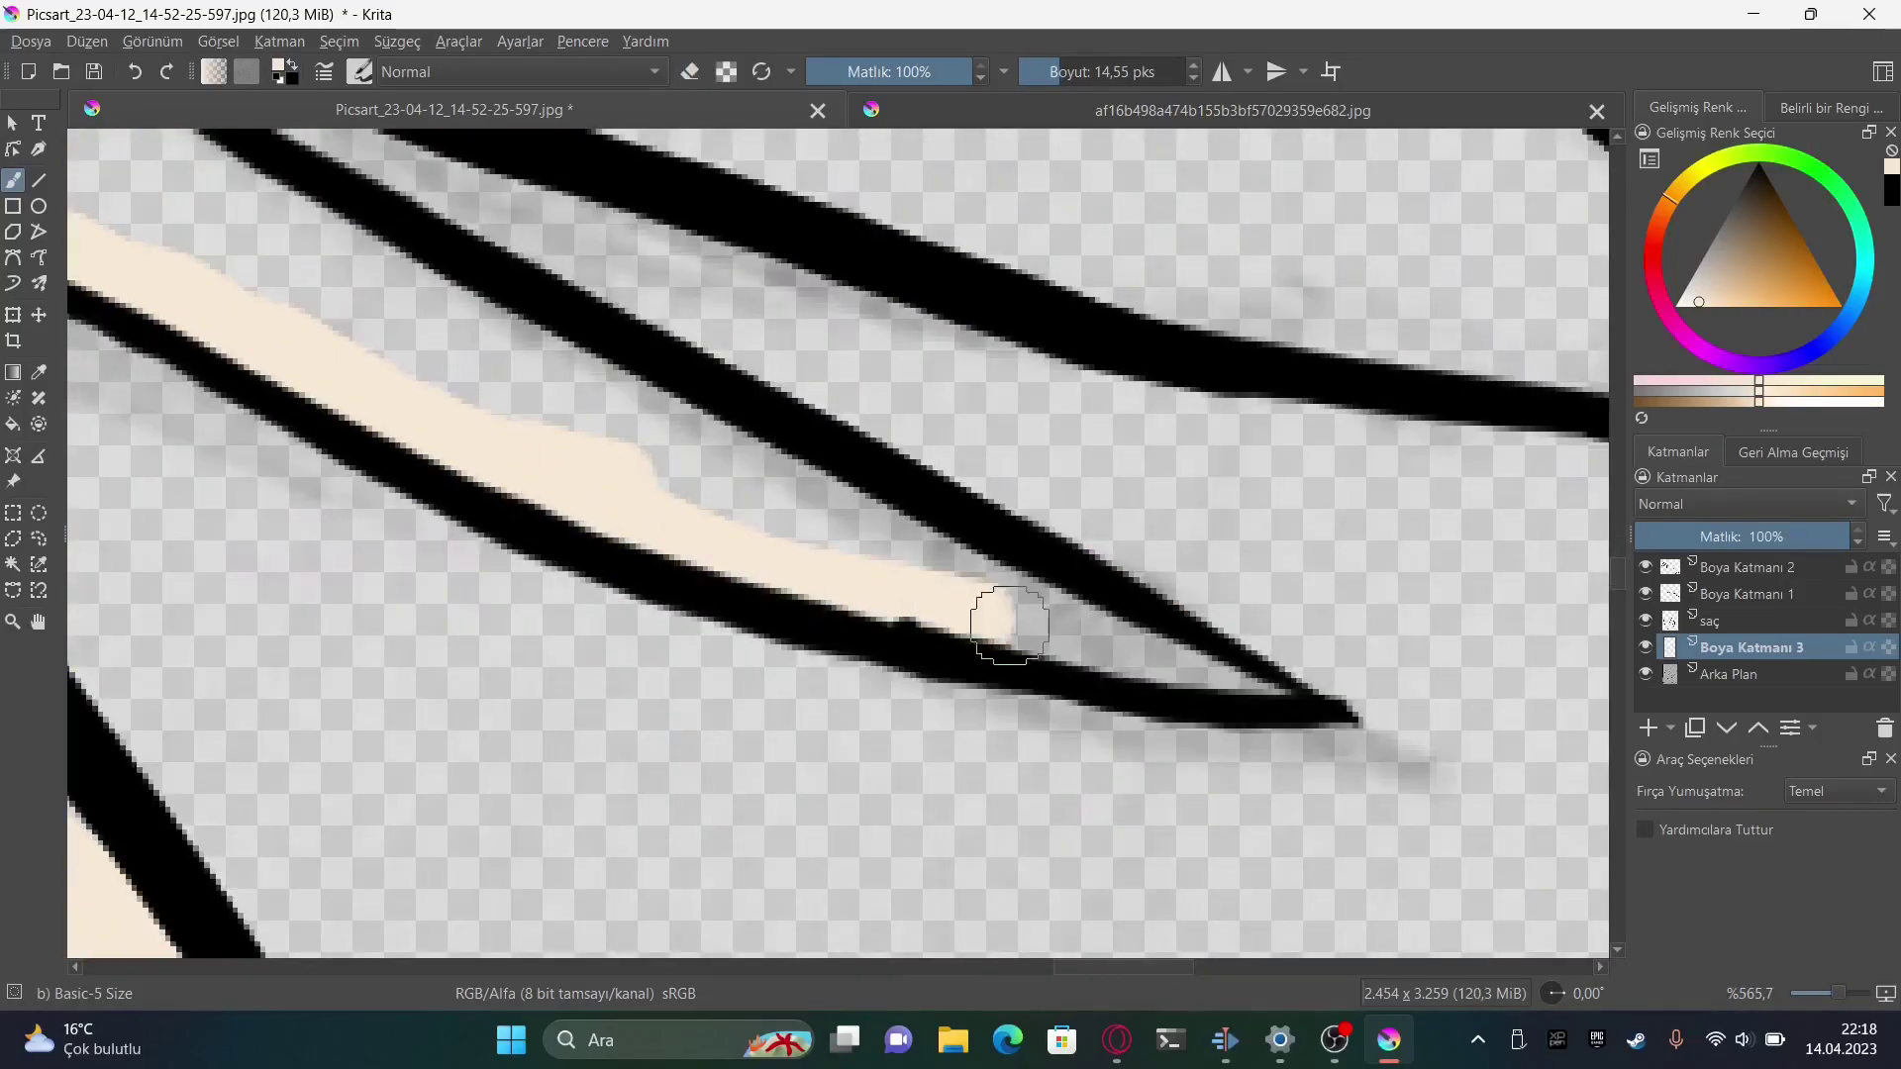
pyautogui.moveTo(997, 624)
pyautogui.mouseDown()
pyautogui.moveTo(1307, 645)
pyautogui.moveTo(557, 314)
pyautogui.mouseUp()
pyautogui.press(']')
pyautogui.press(']')
pyautogui.press(']')
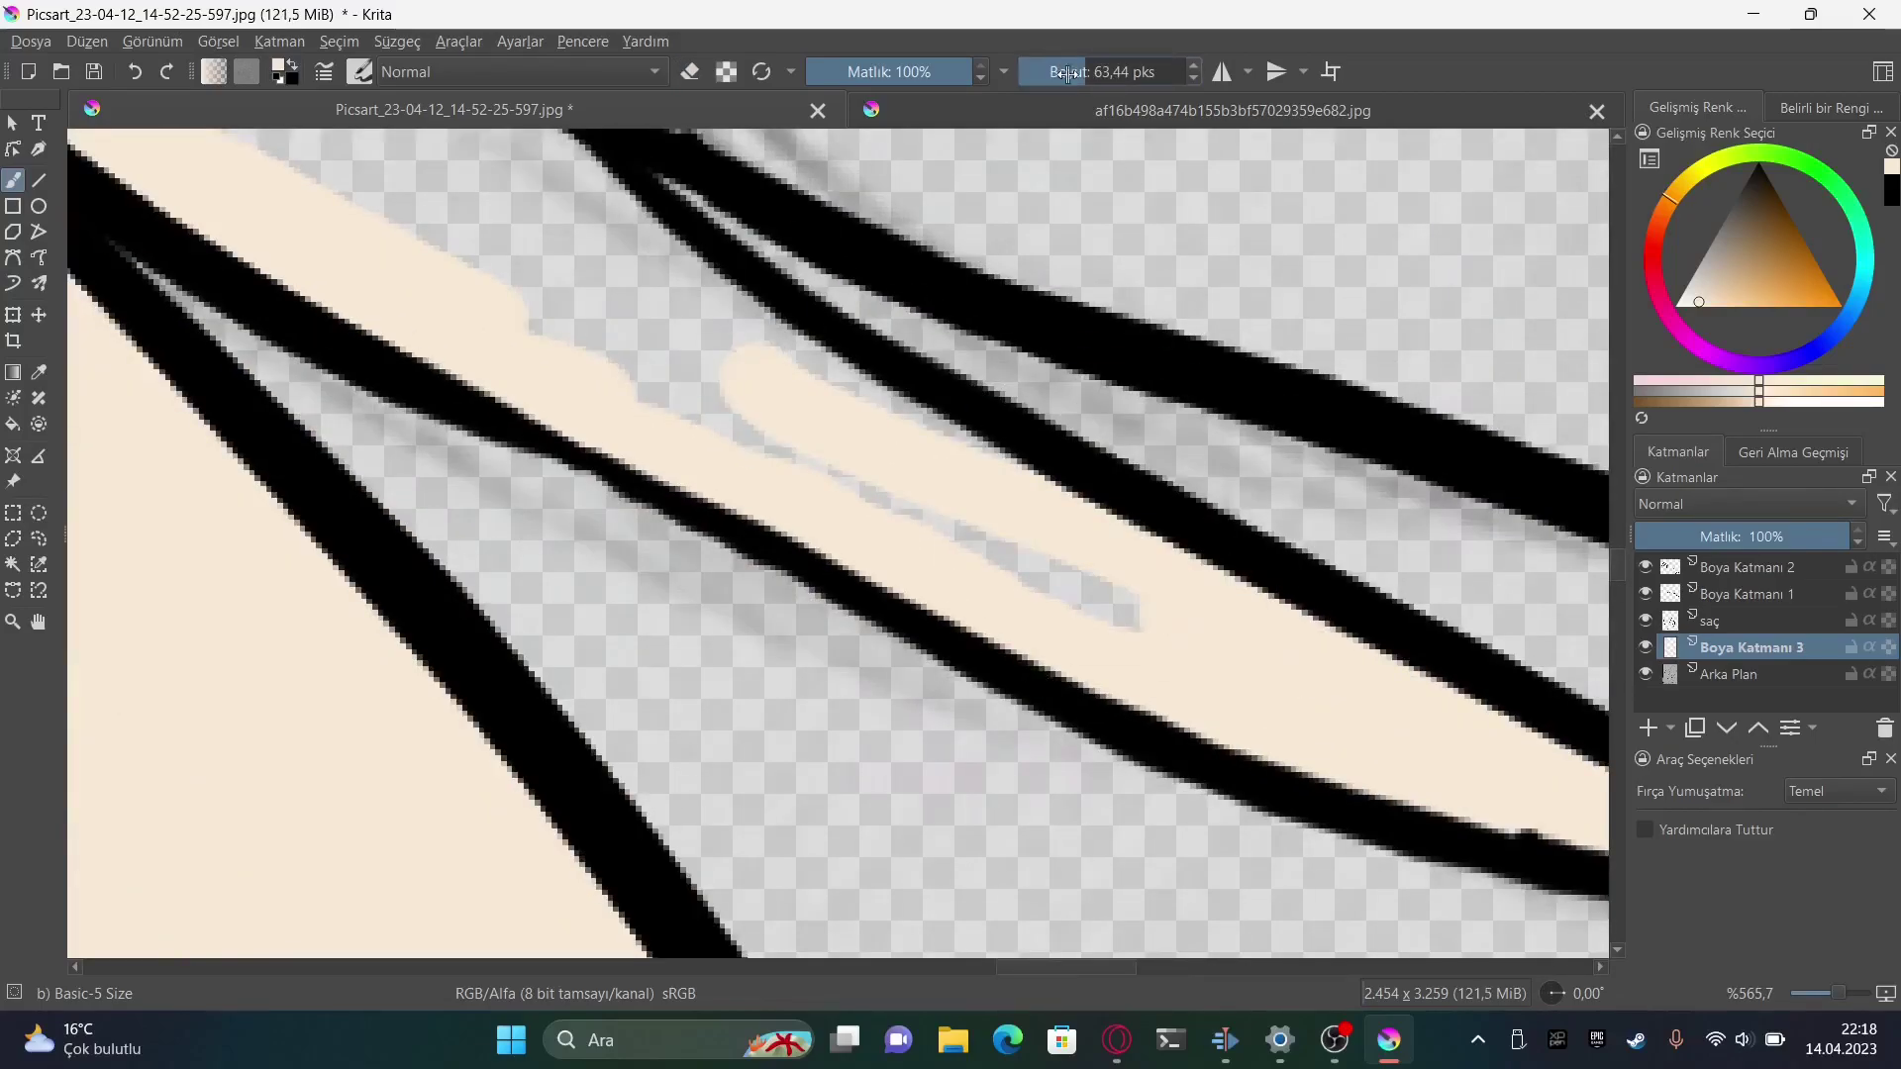
pyautogui.moveTo(951, 743); pyautogui.dragTo(310, 345)
pyautogui.scroll(-1, 1114, 599)
pyautogui.moveTo(1114, 599); pyautogui.dragTo(573, 412)
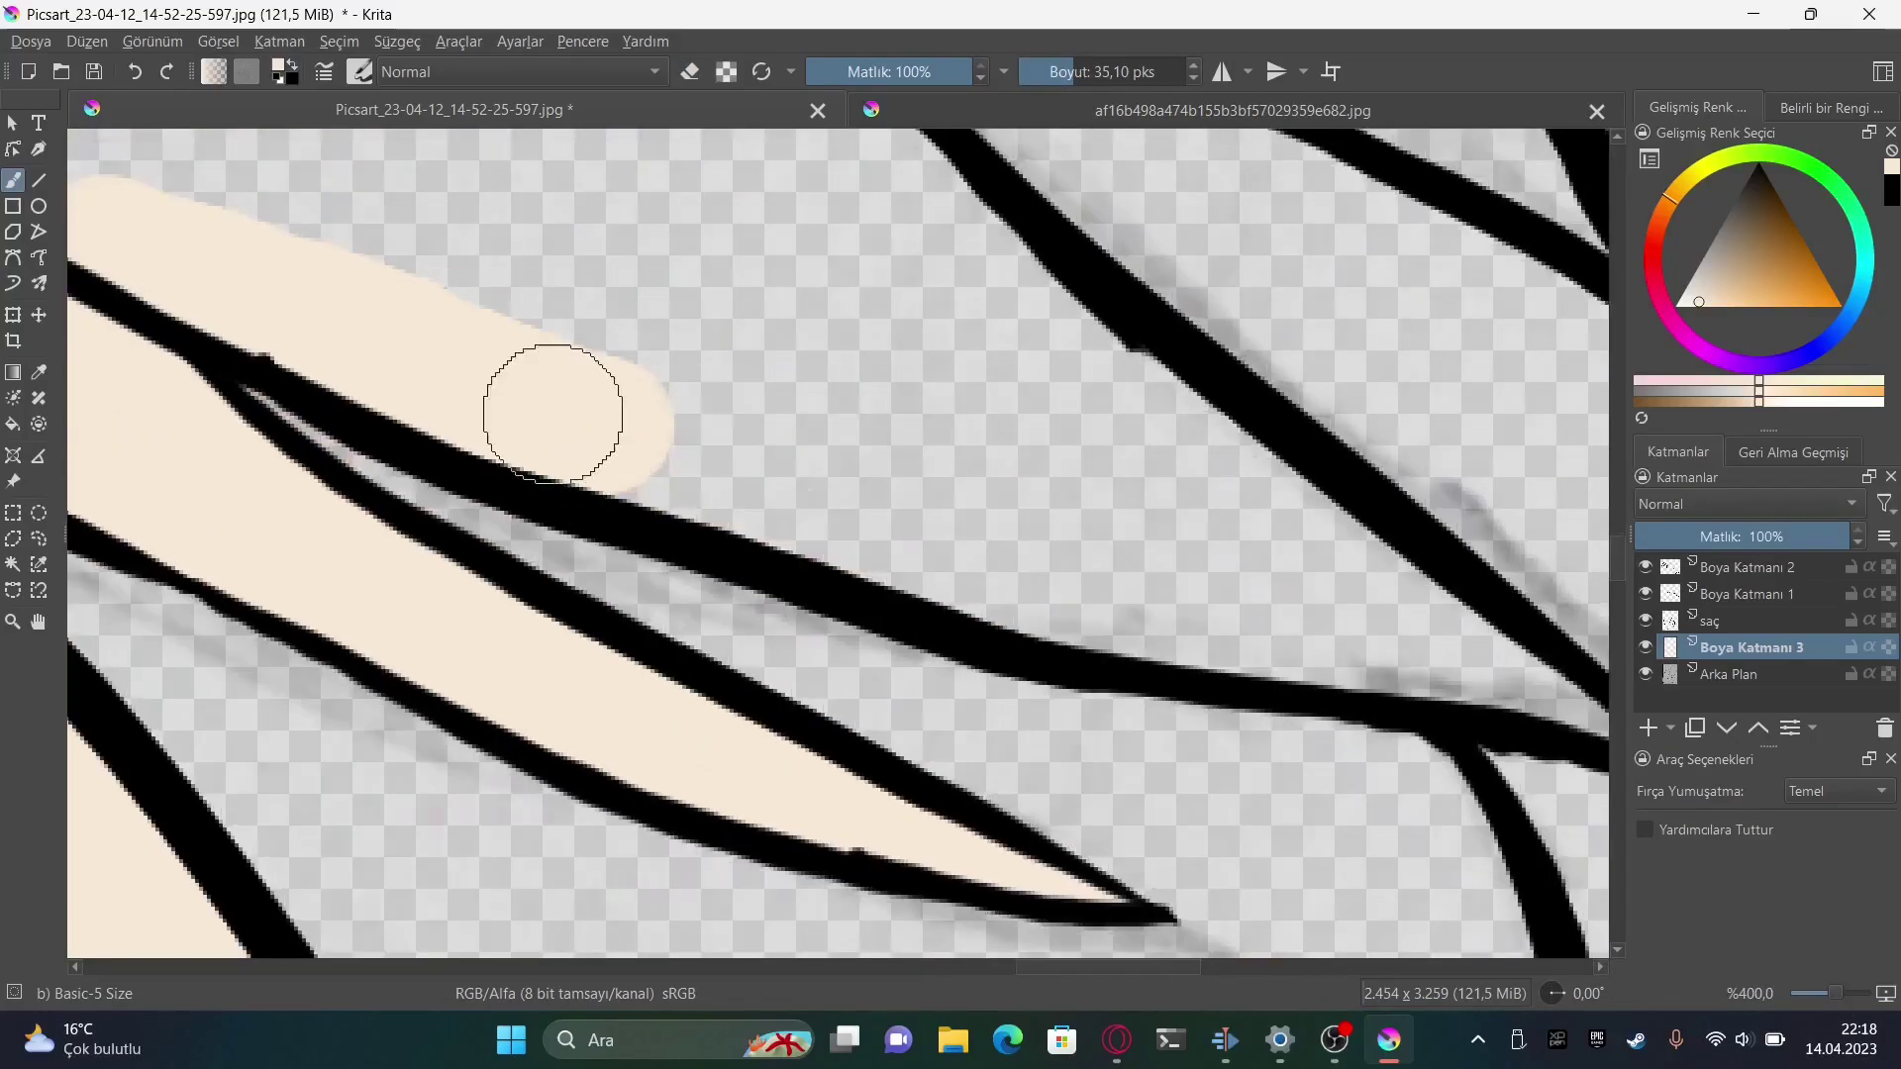
pyautogui.moveTo(657, 476)
pyautogui.mouseDown()
pyautogui.moveTo(849, 564)
pyautogui.moveTo(1063, 765)
pyautogui.mouseUp()
# Paint the narrow strand and its tip cream with a reduced brush size
pyautogui.scroll(-3, 1063, 764)
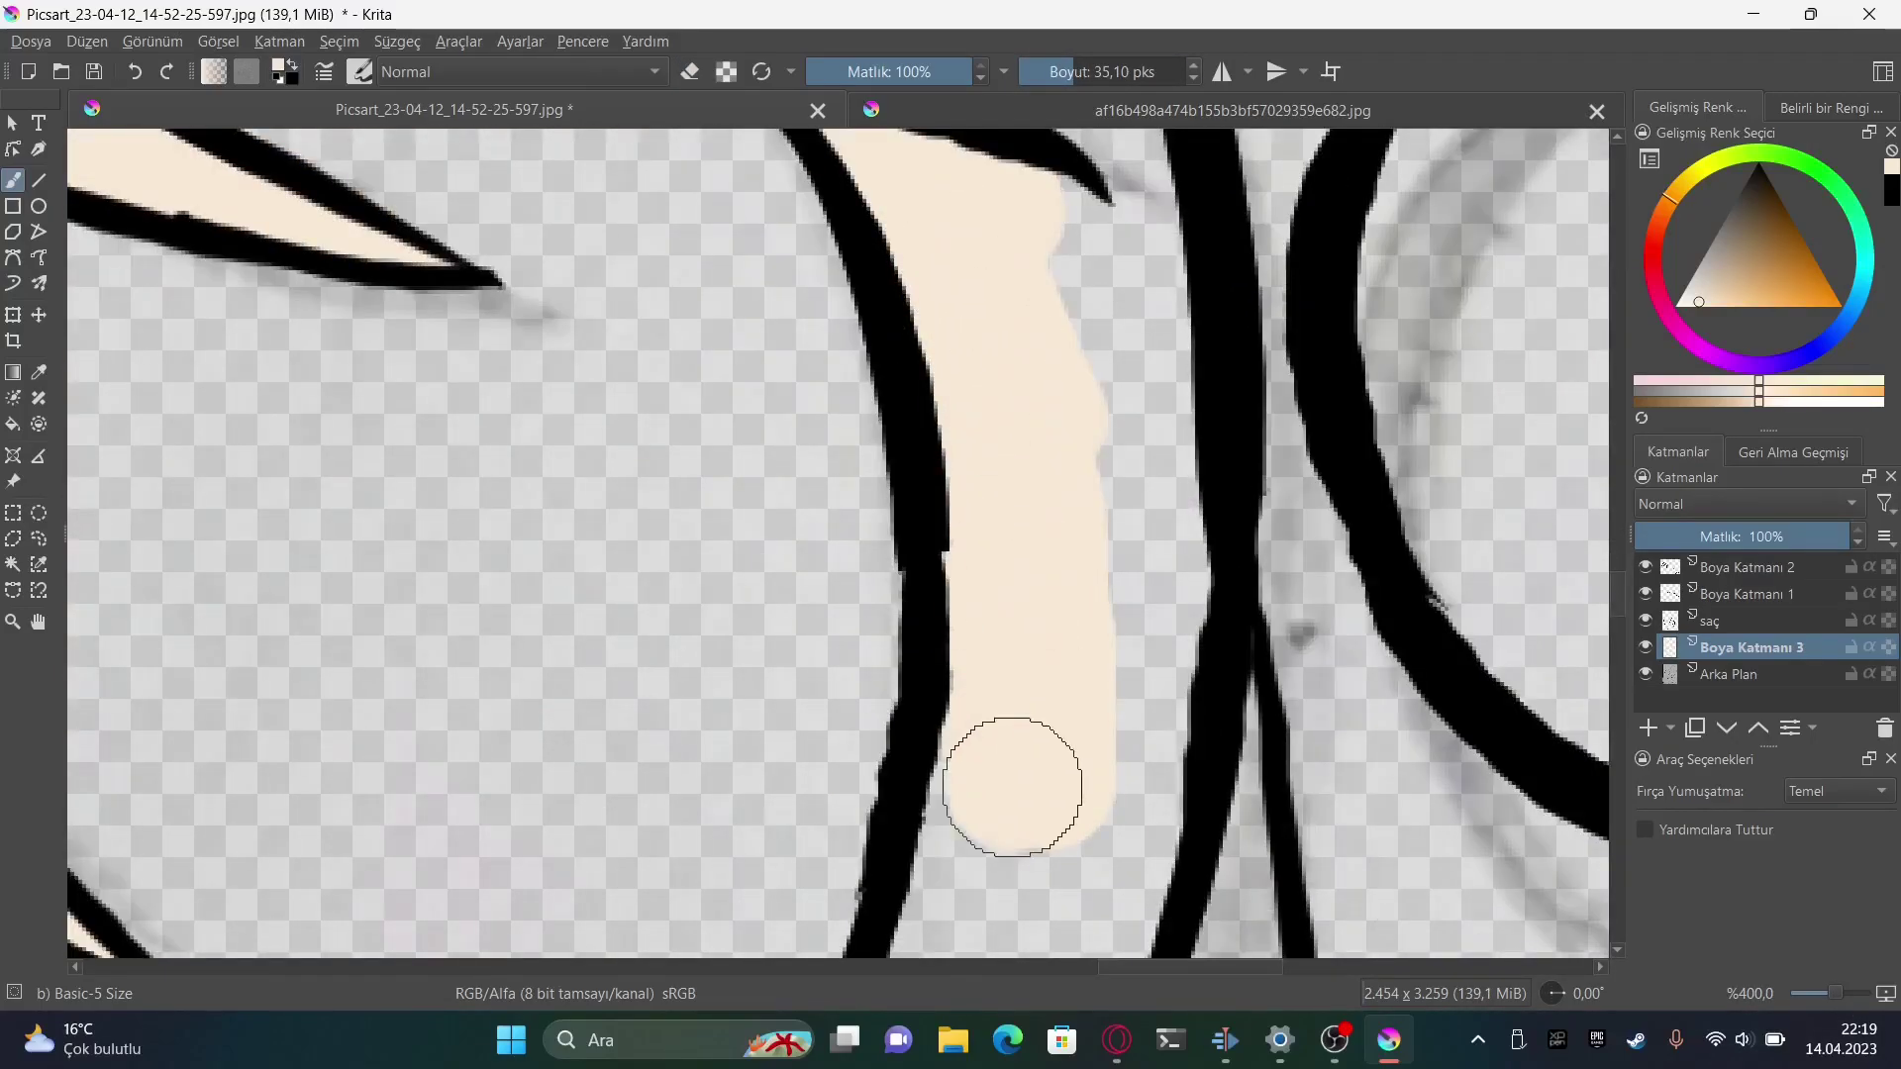
pyautogui.scroll(-3, 1005, 785)
pyautogui.scroll(2, 967, 268)
pyautogui.scroll(-2, 967, 267)
pyautogui.moveTo(1074, 62); pyautogui.dragTo(1054, 61)
pyautogui.moveTo(882, 476); pyautogui.dragTo(604, 654)
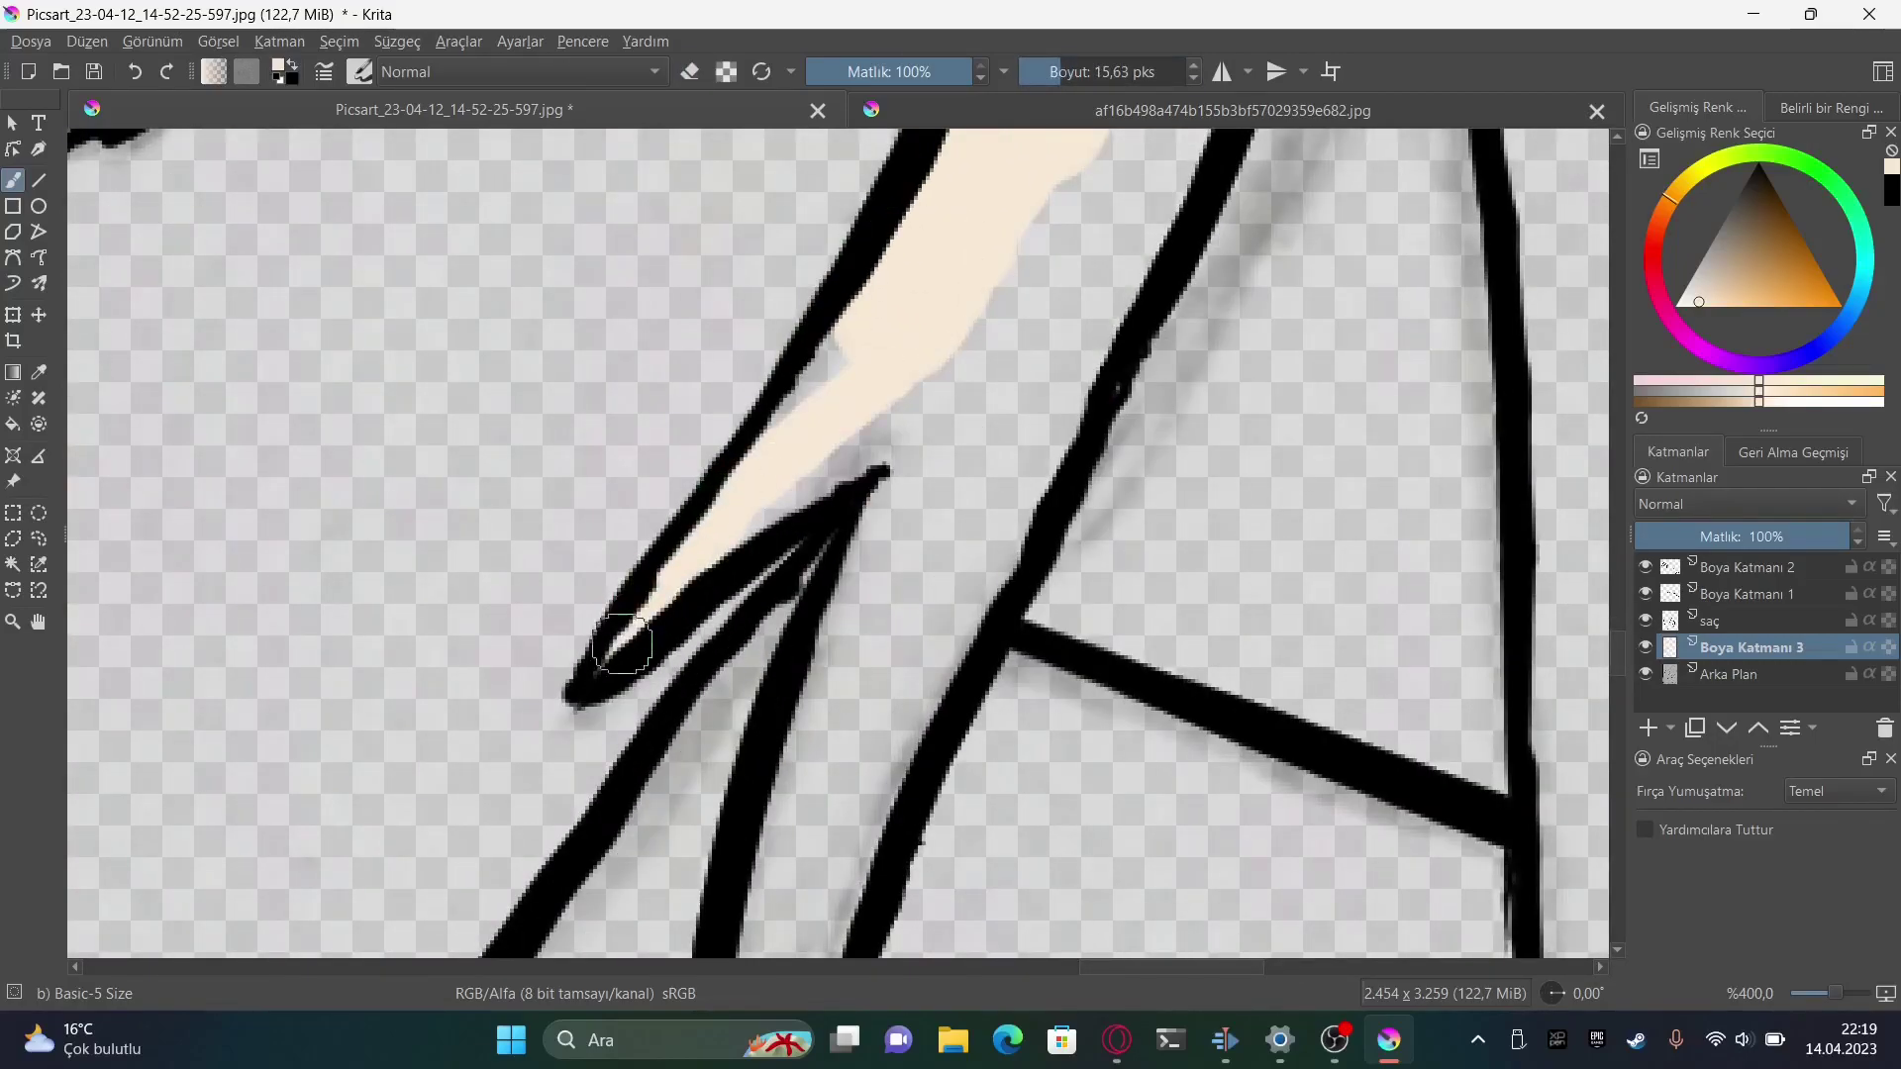
pyautogui.moveTo(792, 386); pyautogui.dragTo(891, 500)
pyautogui.scroll(-3, 836, 543)
pyautogui.moveTo(831, 406); pyautogui.dragTo(827, 535)
# Paint cream into the lower hair strands, then zoom out to review
pyautogui.scroll(-3, 827, 535)
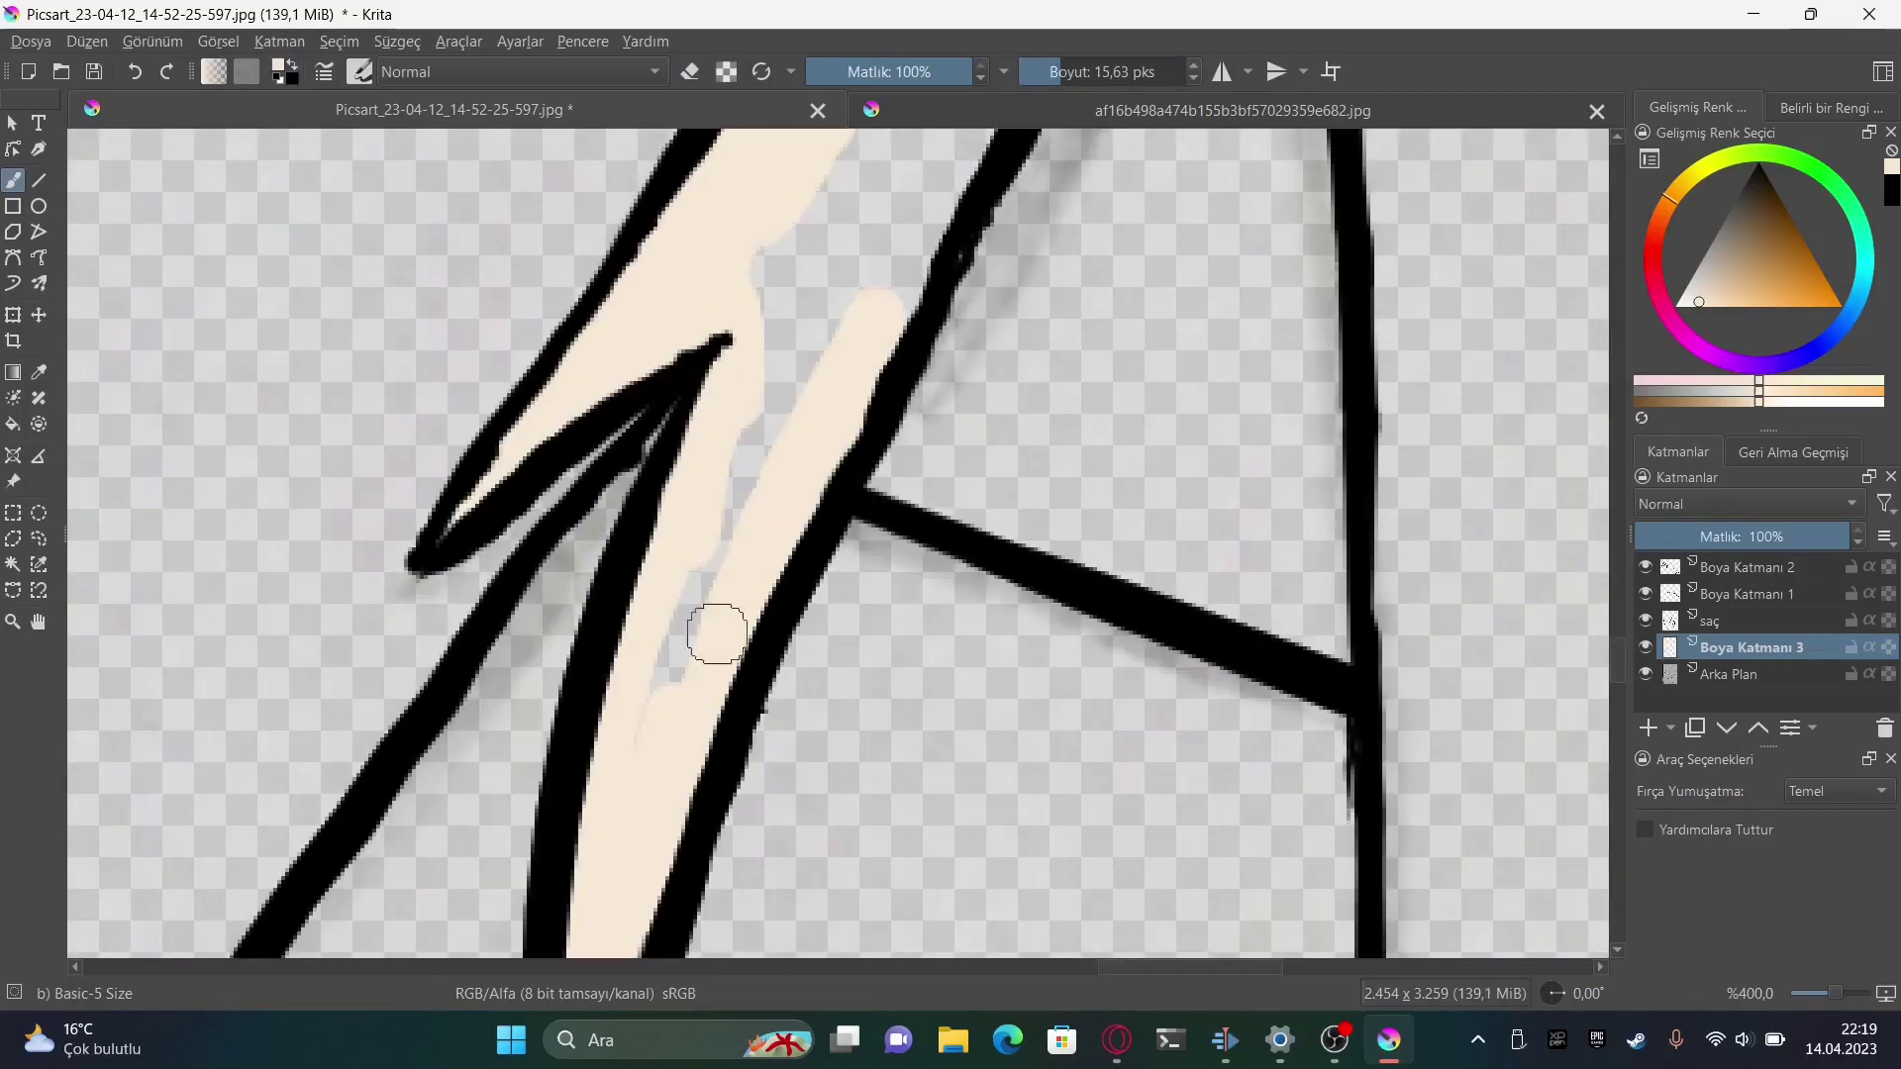
pyautogui.moveTo(713, 628); pyautogui.dragTo(869, 407)
pyautogui.scroll(-3, 870, 407)
pyautogui.moveTo(798, 495); pyautogui.dragTo(798, 624)
pyautogui.scroll(-3, 798, 624)
pyautogui.moveTo(941, 426); pyautogui.dragTo(864, 780)
pyautogui.scroll(-3, 863, 780)
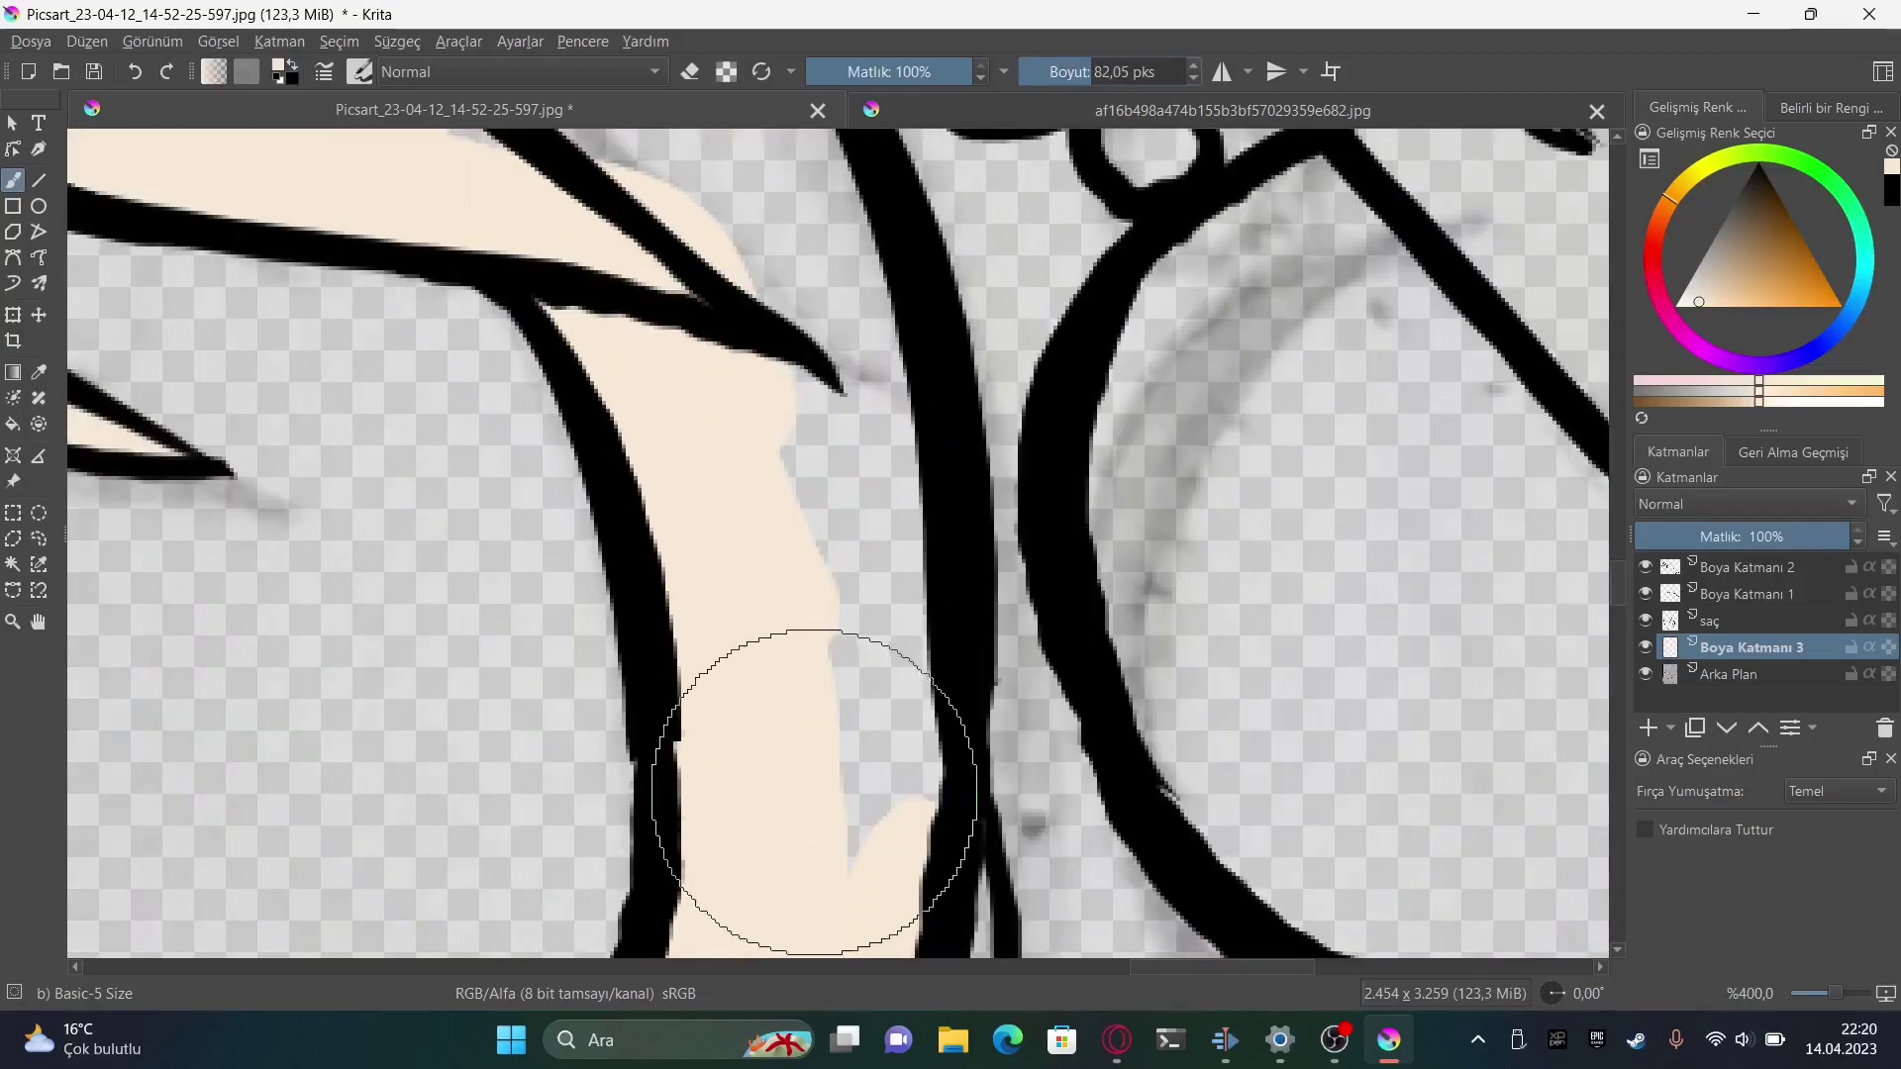
pyautogui.moveTo(763, 817); pyautogui.dragTo(785, 317)
pyautogui.press('1')
# Paint cream beside the beaded hair tie
pyautogui.moveTo(812, 634); pyautogui.dragTo(817, 523)
pyautogui.scroll(-3, 816, 522)
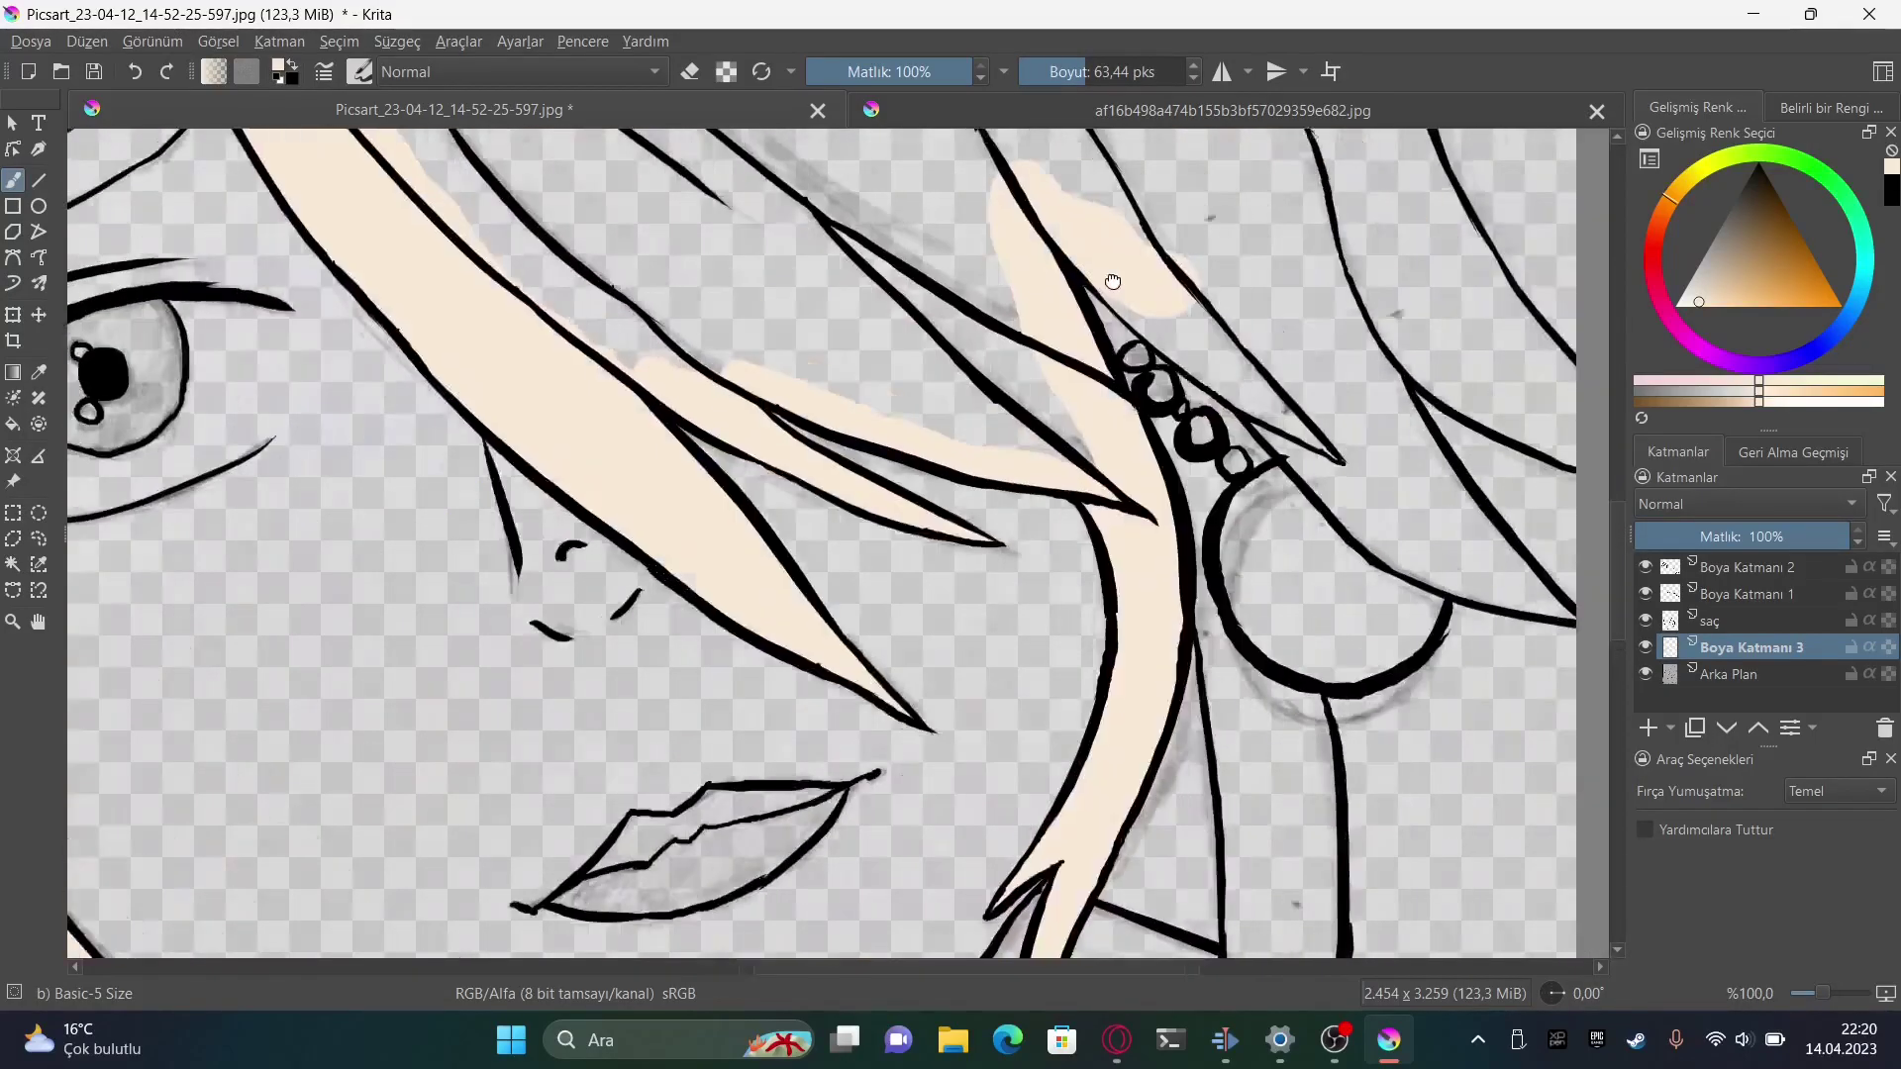
pyautogui.scroll(3, 785, 425)
pyautogui.moveTo(658, 339); pyautogui.dragTo(1000, 555)
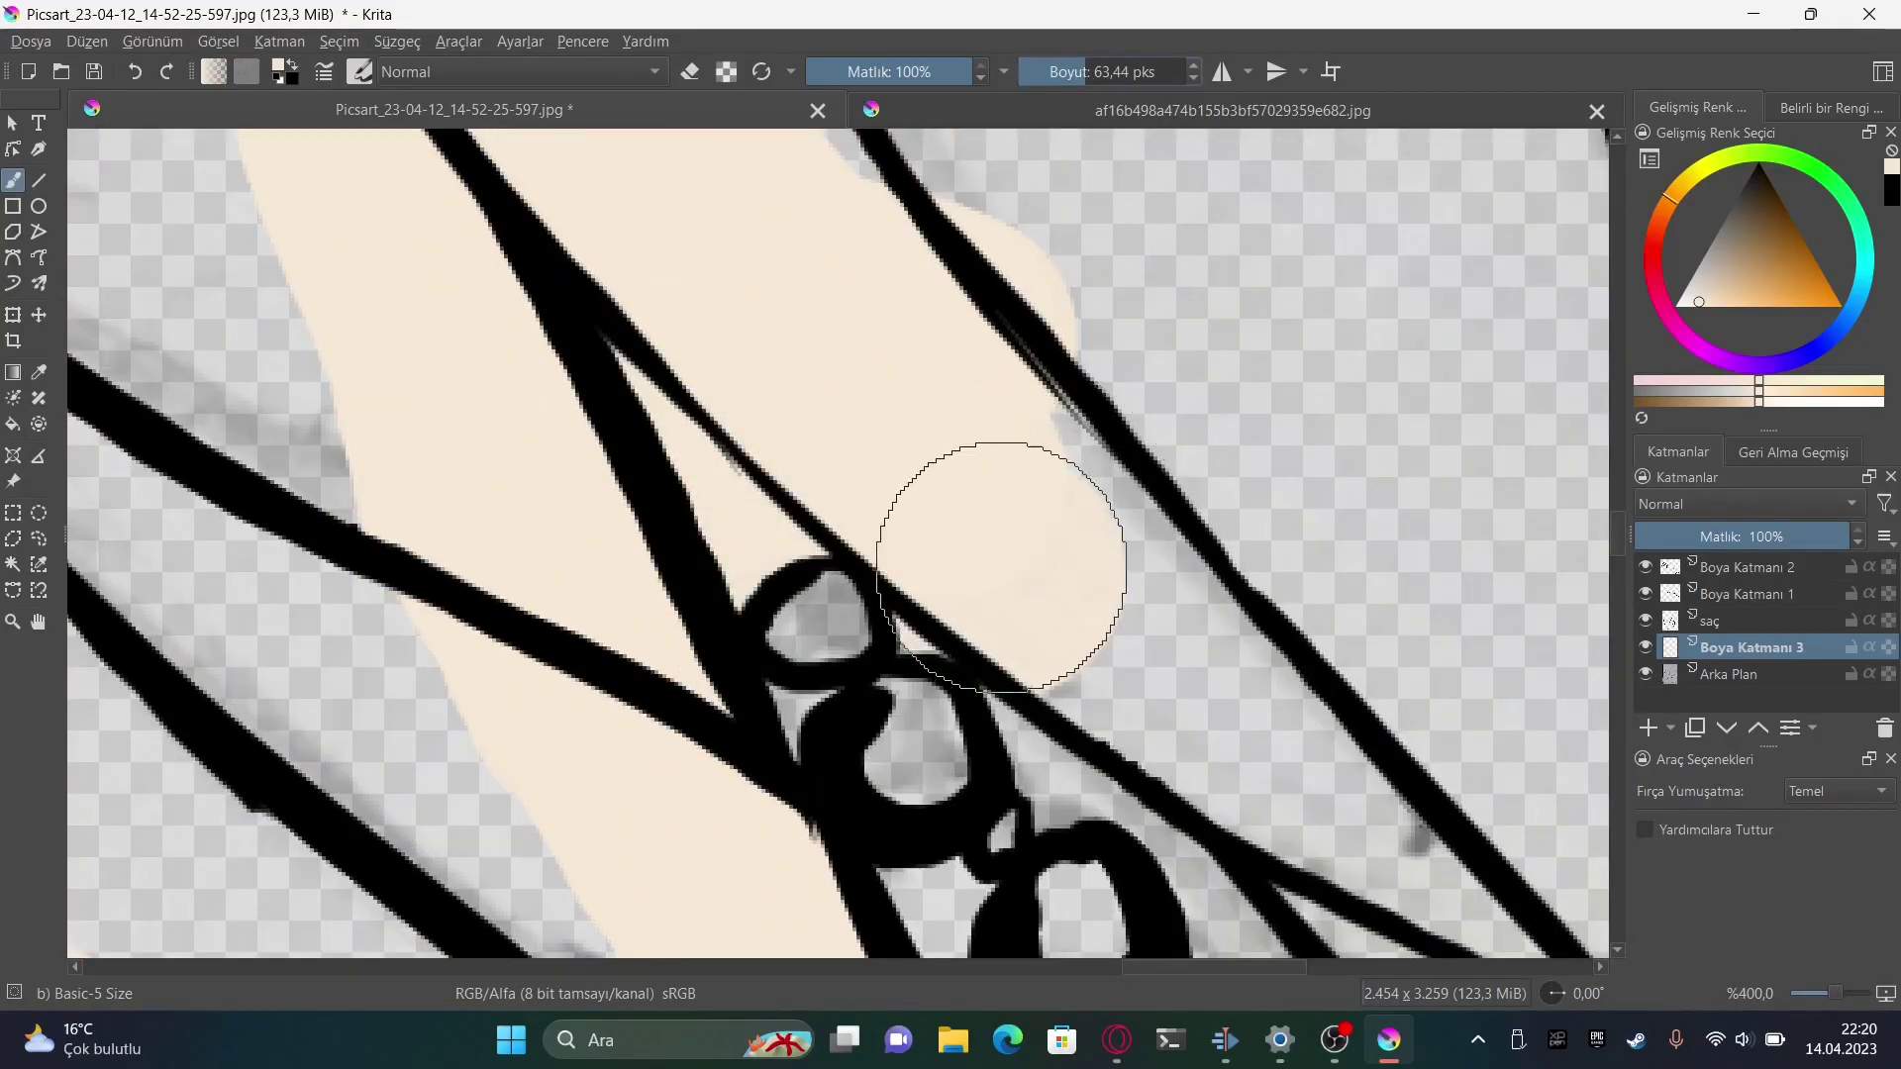
pyautogui.scroll(-1, 997, 531)
pyautogui.press('[')
pyautogui.press('[')
pyautogui.press('[')
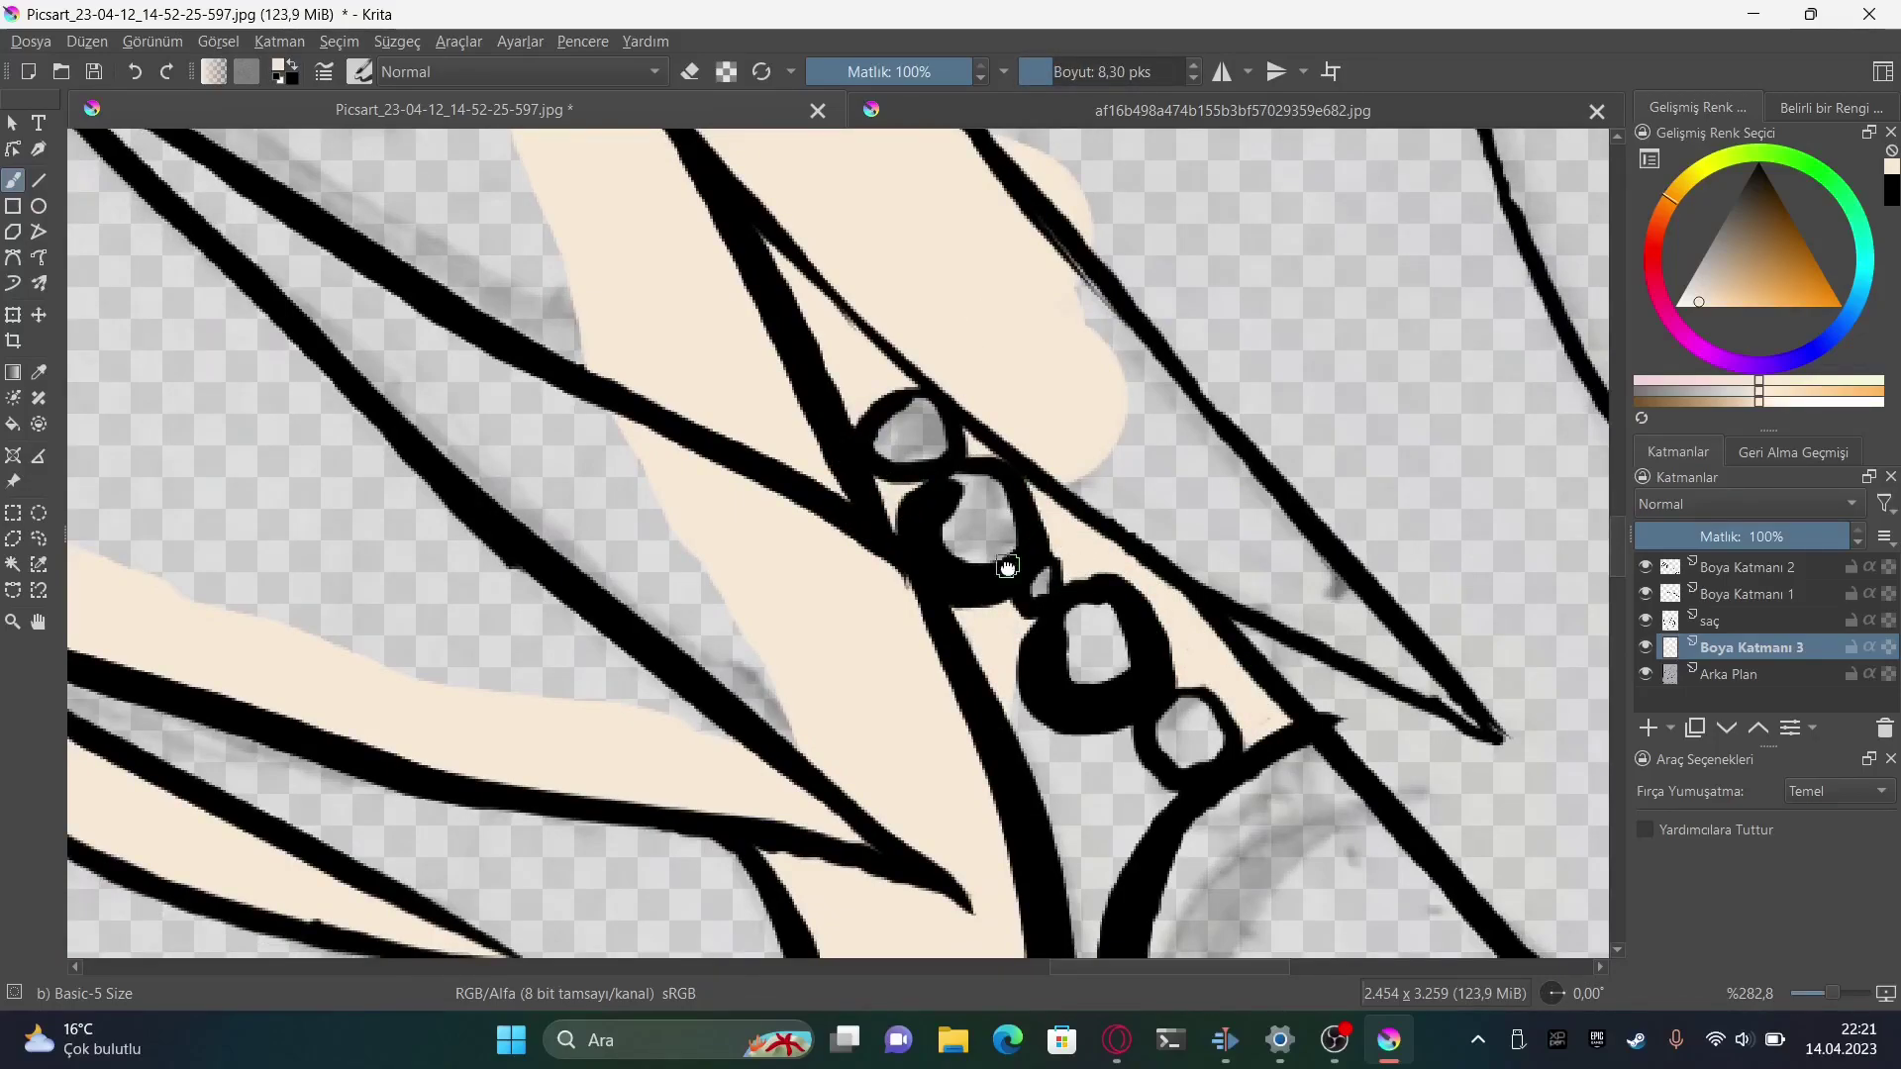
# Fill the strand by the beads with cream using a larger brush
pyautogui.moveTo(1007, 568)
pyautogui.mouseDown()
pyautogui.moveTo(938, 359)
pyautogui.moveTo(968, 572)
pyautogui.moveTo(1007, 380)
pyautogui.moveTo(1050, 555)
pyautogui.mouseUp()
pyautogui.press(']')
pyautogui.press(']')
pyautogui.press(']')
pyautogui.moveTo(1050, 555)
pyautogui.mouseDown()
pyautogui.moveTo(1019, 288)
pyautogui.moveTo(1099, 772)
pyautogui.mouseUp()
pyautogui.moveTo(1099, 772); pyautogui.dragTo(980, 373)
pyautogui.moveTo(1089, 297)
pyautogui.mouseDown()
pyautogui.moveTo(1184, 679)
pyautogui.moveTo(1106, 443)
pyautogui.moveTo(1099, 138)
pyautogui.mouseUp()
pyautogui.moveTo(980, 509); pyautogui.dragTo(990, 297)
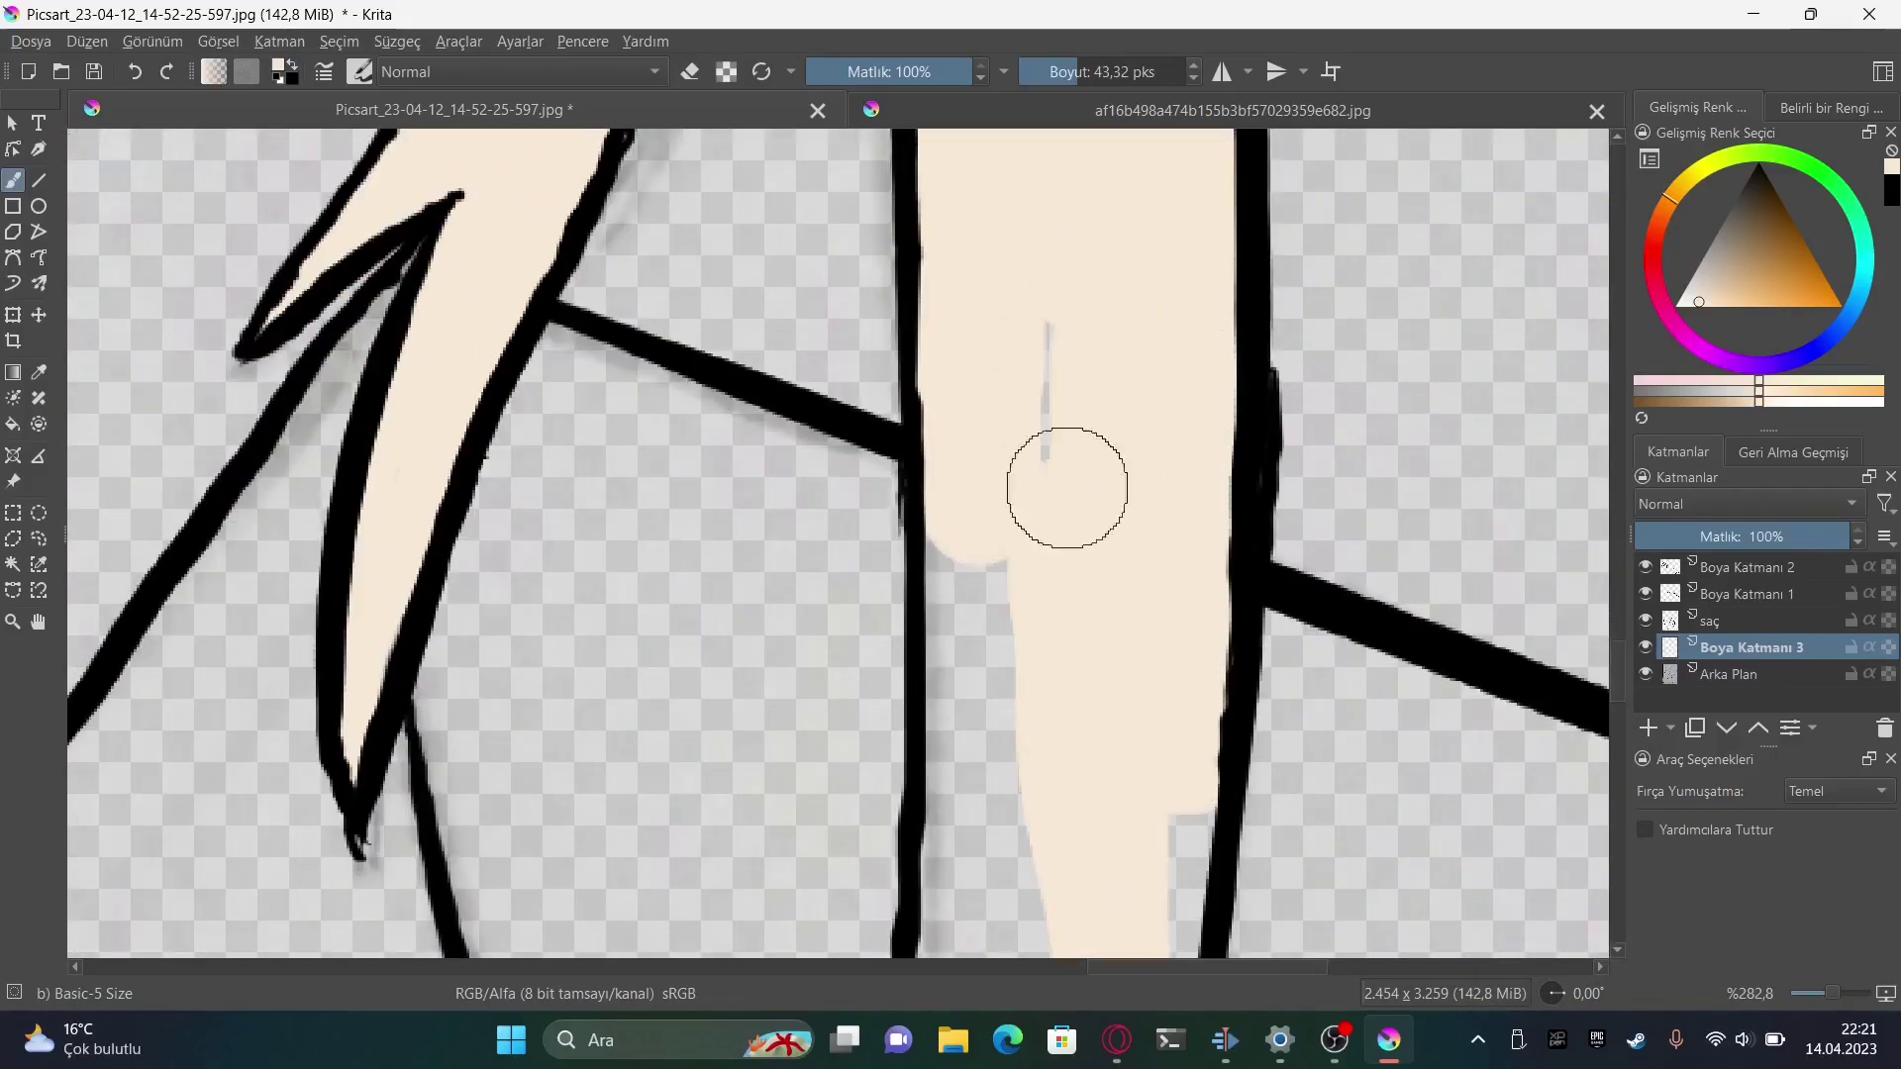
pyautogui.moveTo(1061, 488); pyautogui.dragTo(1049, 376)
pyautogui.moveTo(1050, 376); pyautogui.dragTo(985, 510)
# Carry the cream toward that strand's tip and onto the strand beside the beads
pyautogui.scroll(-1, 1089, 445)
pyautogui.scroll(-3, 1214, 391)
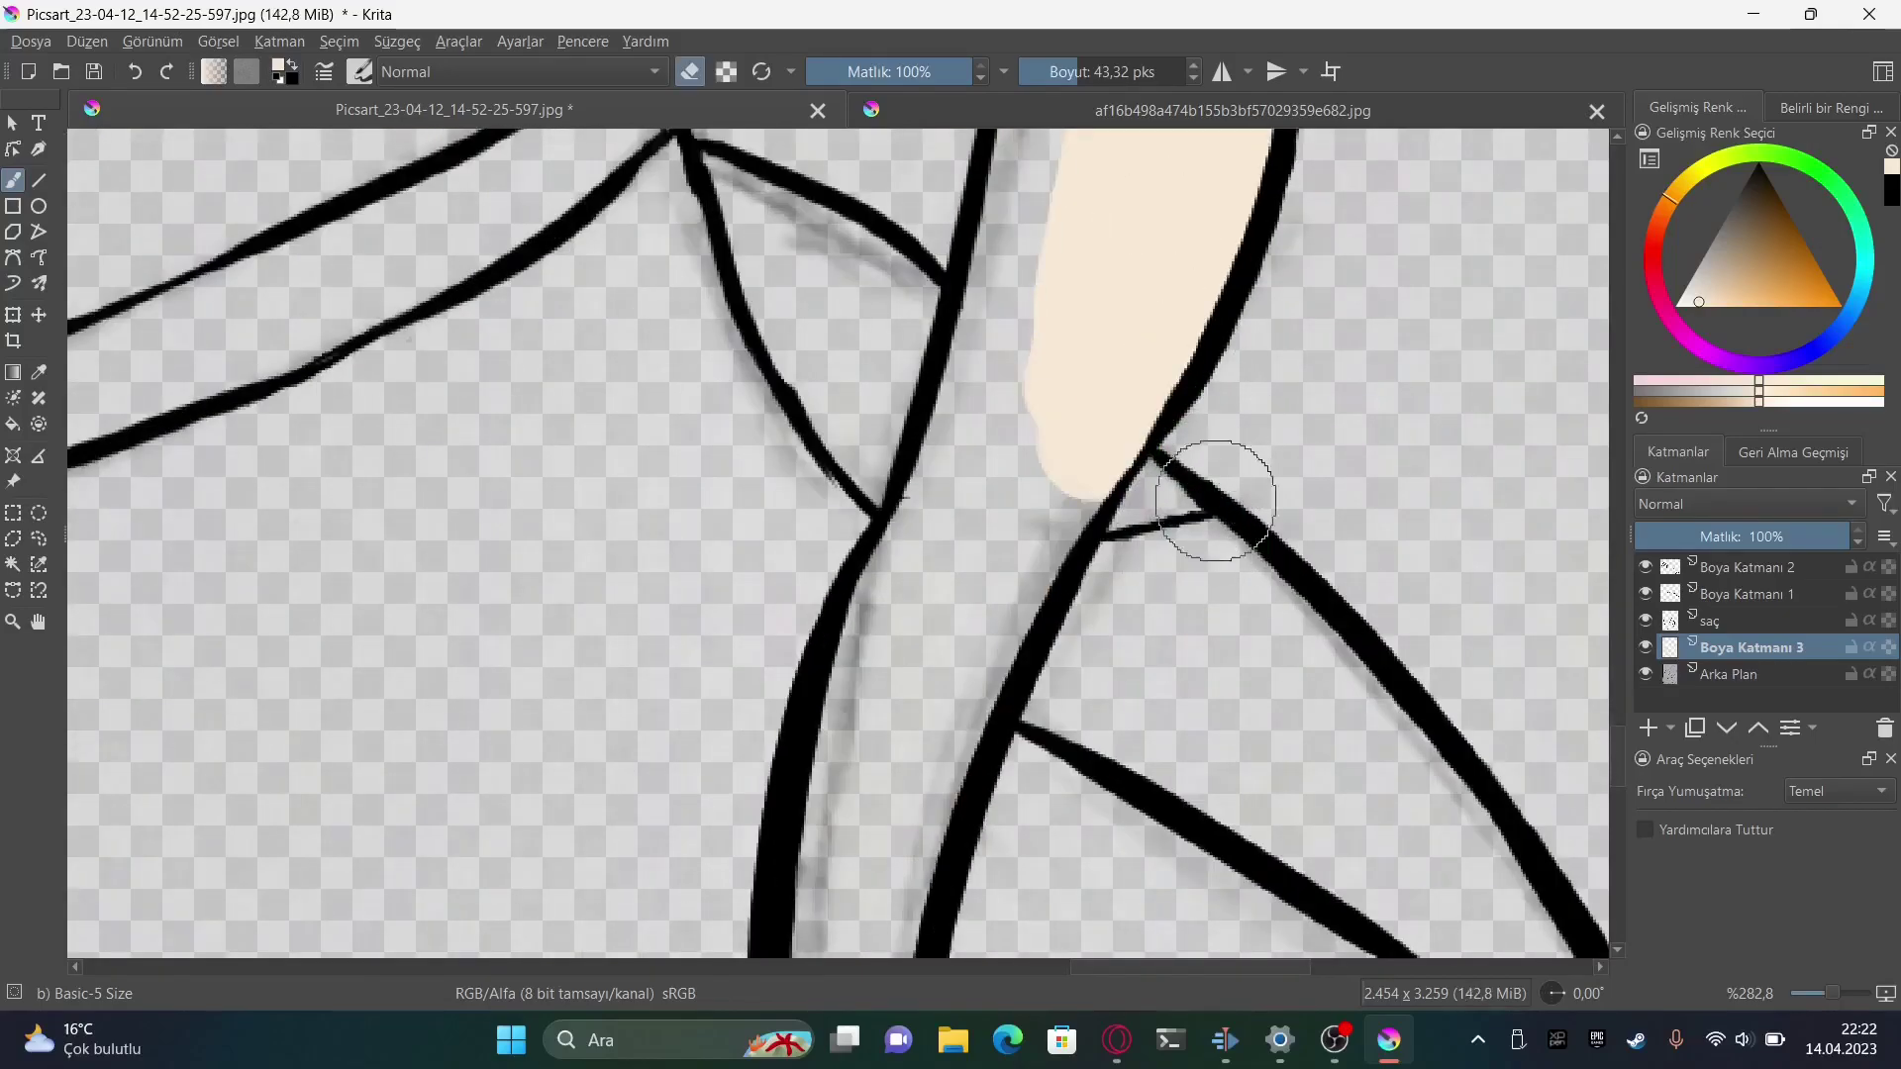
pyautogui.scroll(3, 1216, 500)
pyautogui.scroll(-5, 1006, 701)
pyautogui.scroll(3, 1360, 212)
pyautogui.scroll(-1, 1146, 531)
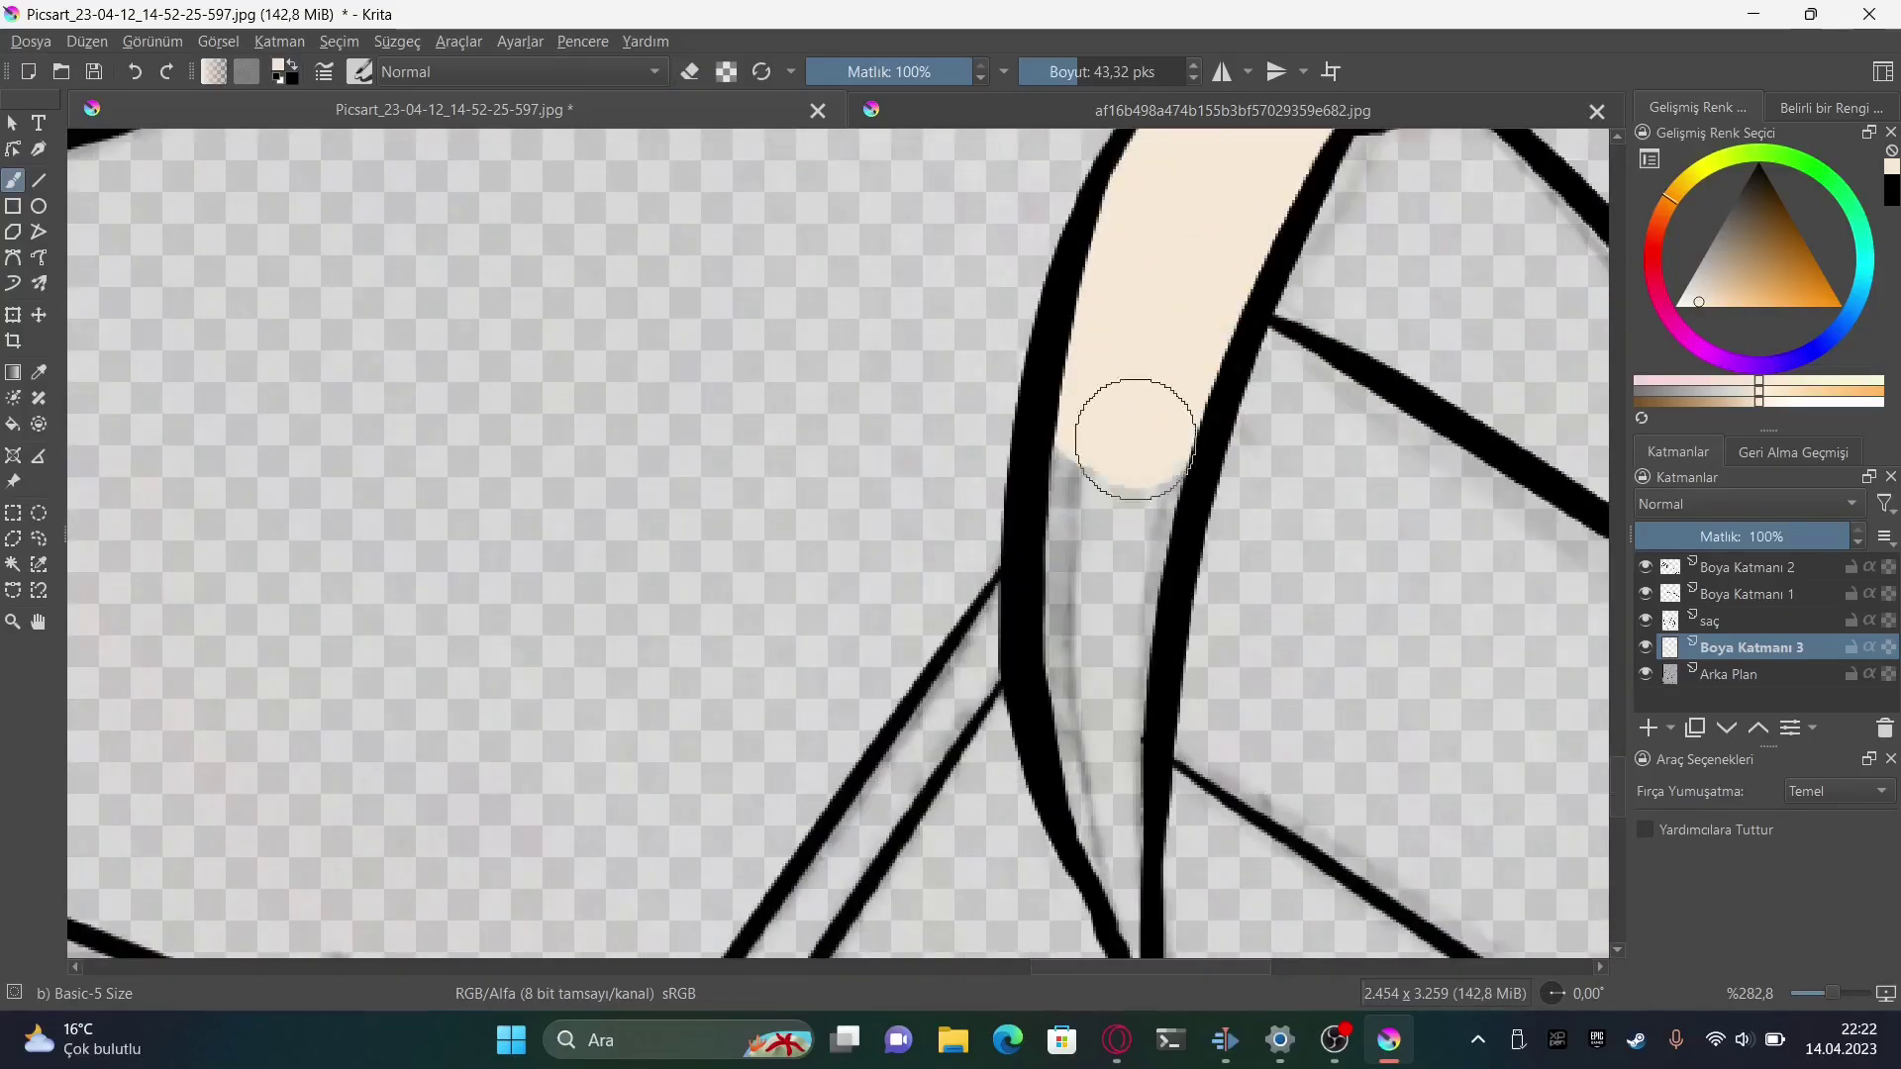
pyautogui.moveTo(1135, 440); pyautogui.dragTo(1119, 693)
pyautogui.scroll(-3, 1089, 539)
pyautogui.scroll(-3, 628, 414)
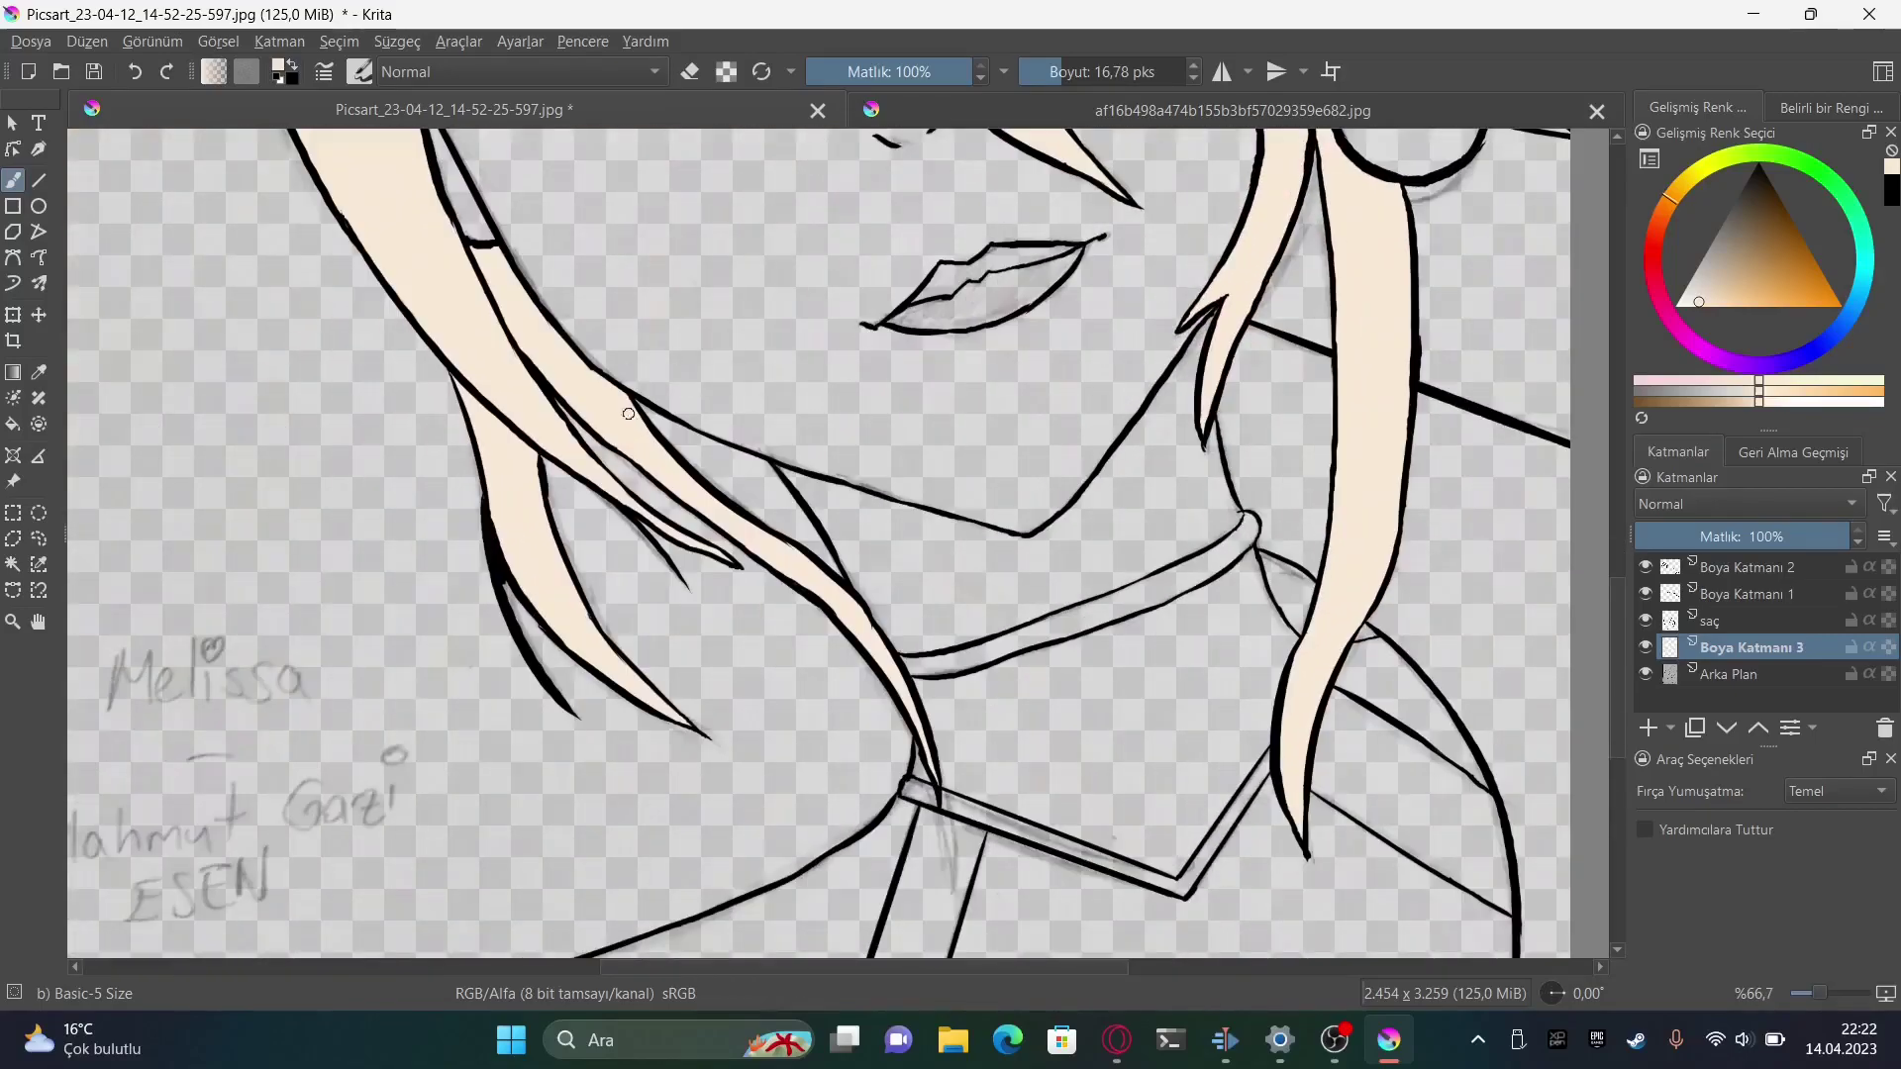
pyautogui.scroll(5, 629, 413)
pyautogui.scroll(2, 1117, 735)
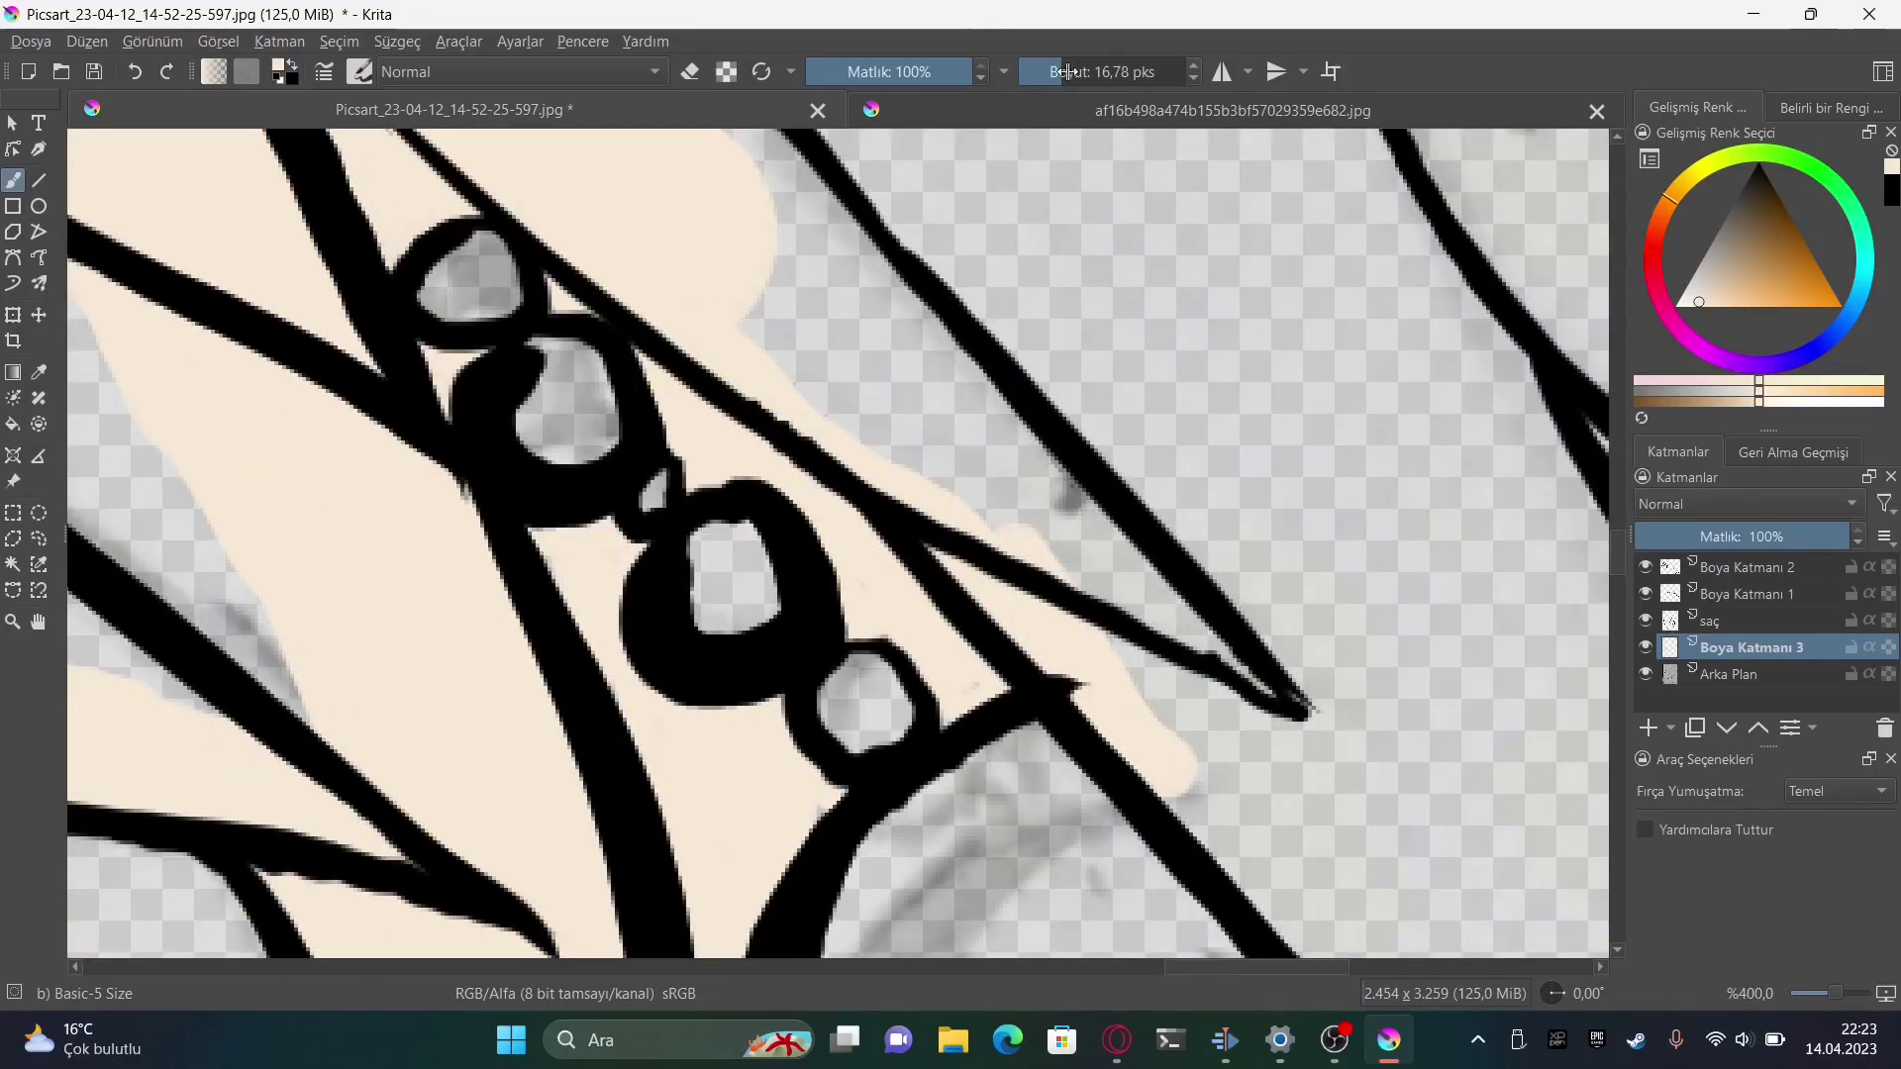
pyautogui.scroll(-5, 891, 495)
pyautogui.scroll(4, 934, 531)
pyautogui.moveTo(935, 530)
pyautogui.mouseDown()
pyautogui.moveTo(1211, 603)
pyautogui.moveTo(1321, 697)
pyautogui.mouseUp()
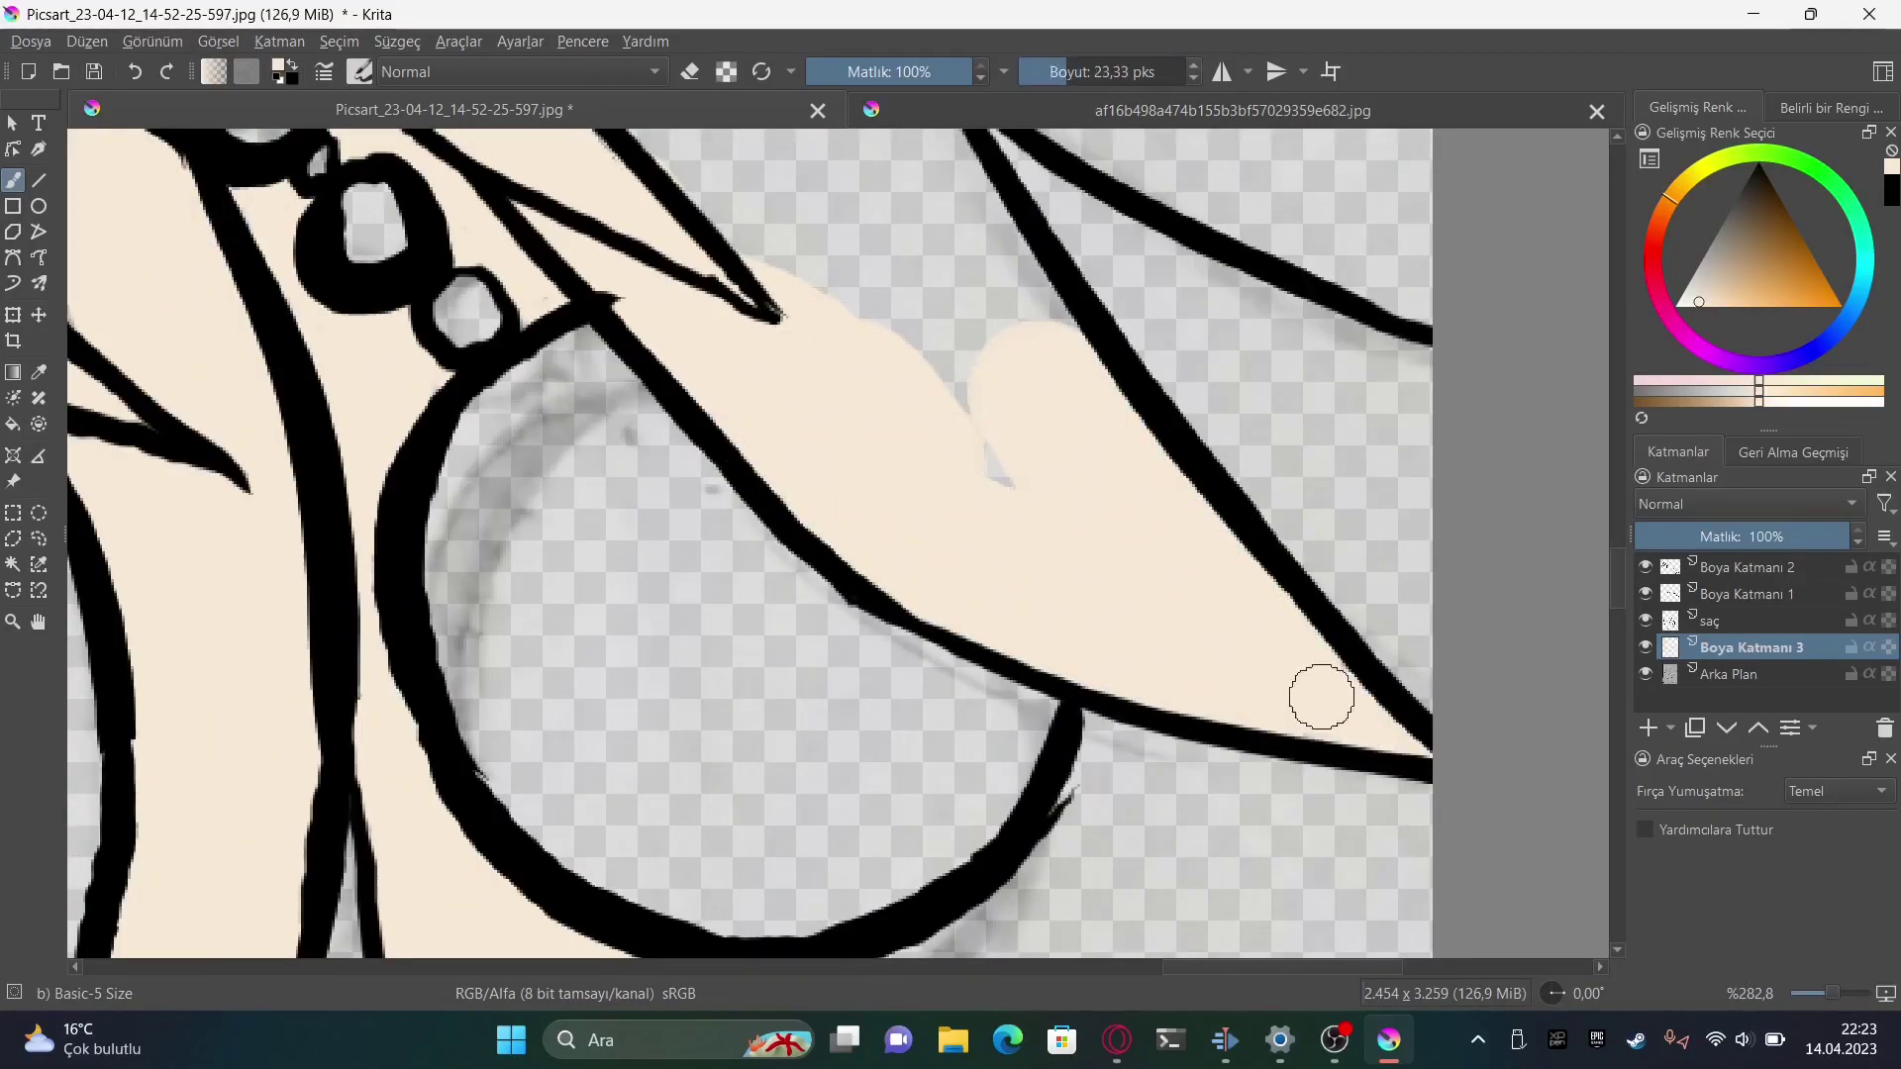
# Paint cream along and beside the black hair line, working upward along the strand
pyautogui.scroll(-2, 1321, 697)
pyautogui.scroll(-2, 1392, 756)
pyautogui.scroll(-1, 233, 509)
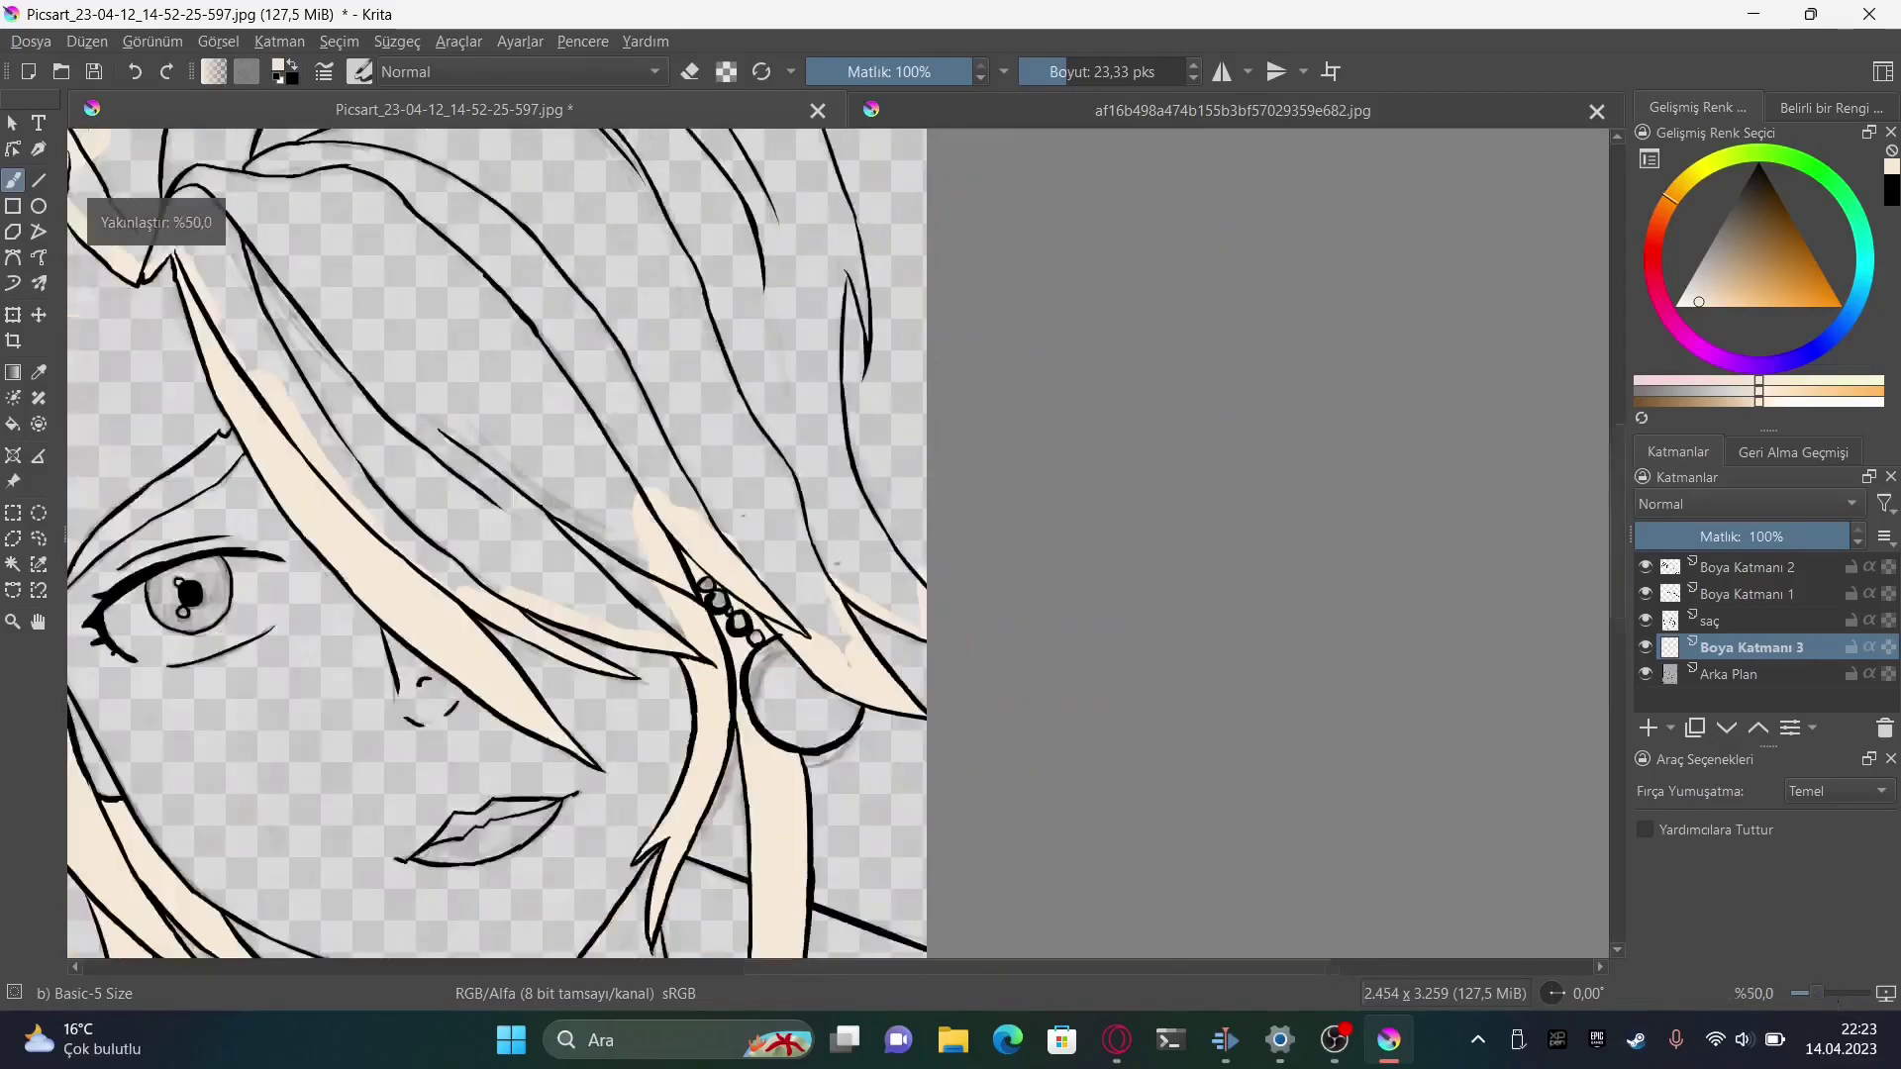
pyautogui.scroll(6, 1145, 700)
pyautogui.moveTo(1145, 700); pyautogui.dragTo(627, 247)
pyautogui.scroll(-3, 754, 854)
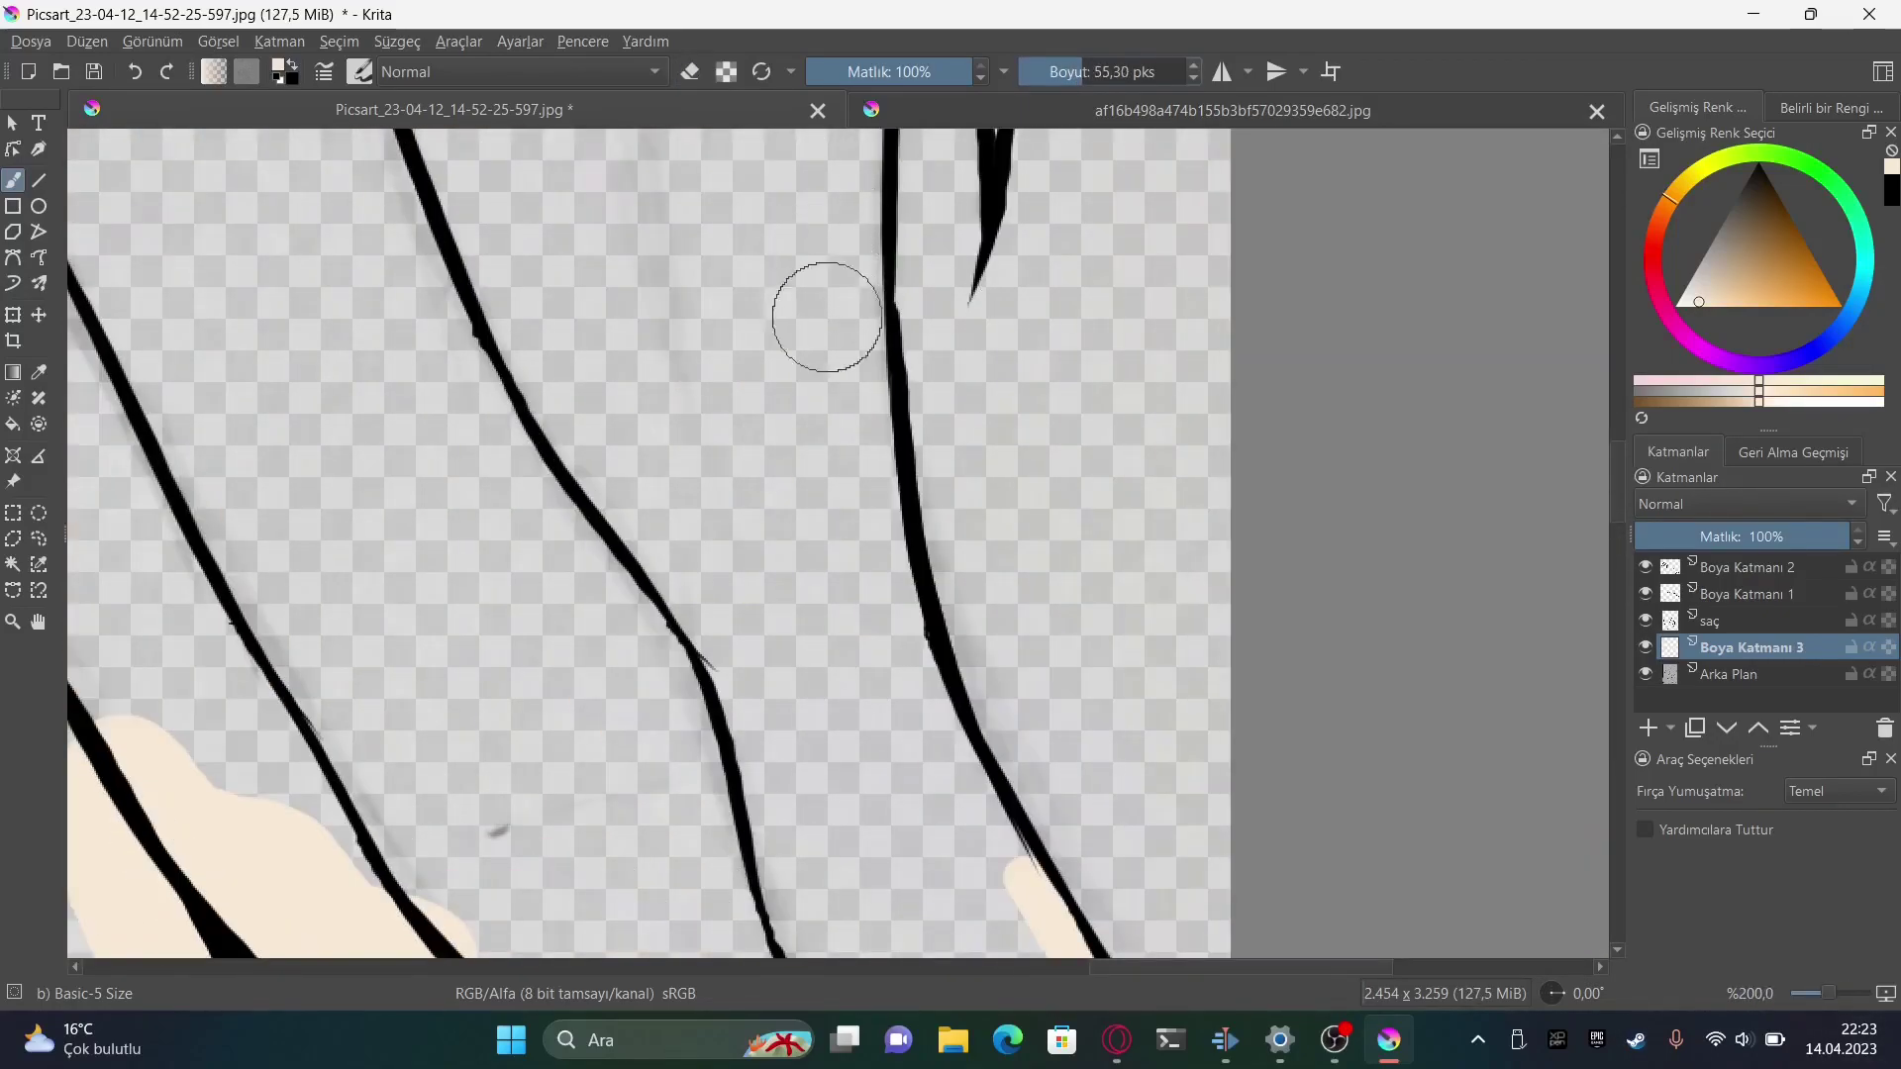
pyautogui.moveTo(827, 317); pyautogui.dragTo(968, 861)
pyautogui.scroll(-2, 1060, 763)
pyautogui.moveTo(1061, 763); pyautogui.dragTo(1061, 403)
pyautogui.scroll(2, 1060, 403)
pyautogui.scroll(-1, 1039, 508)
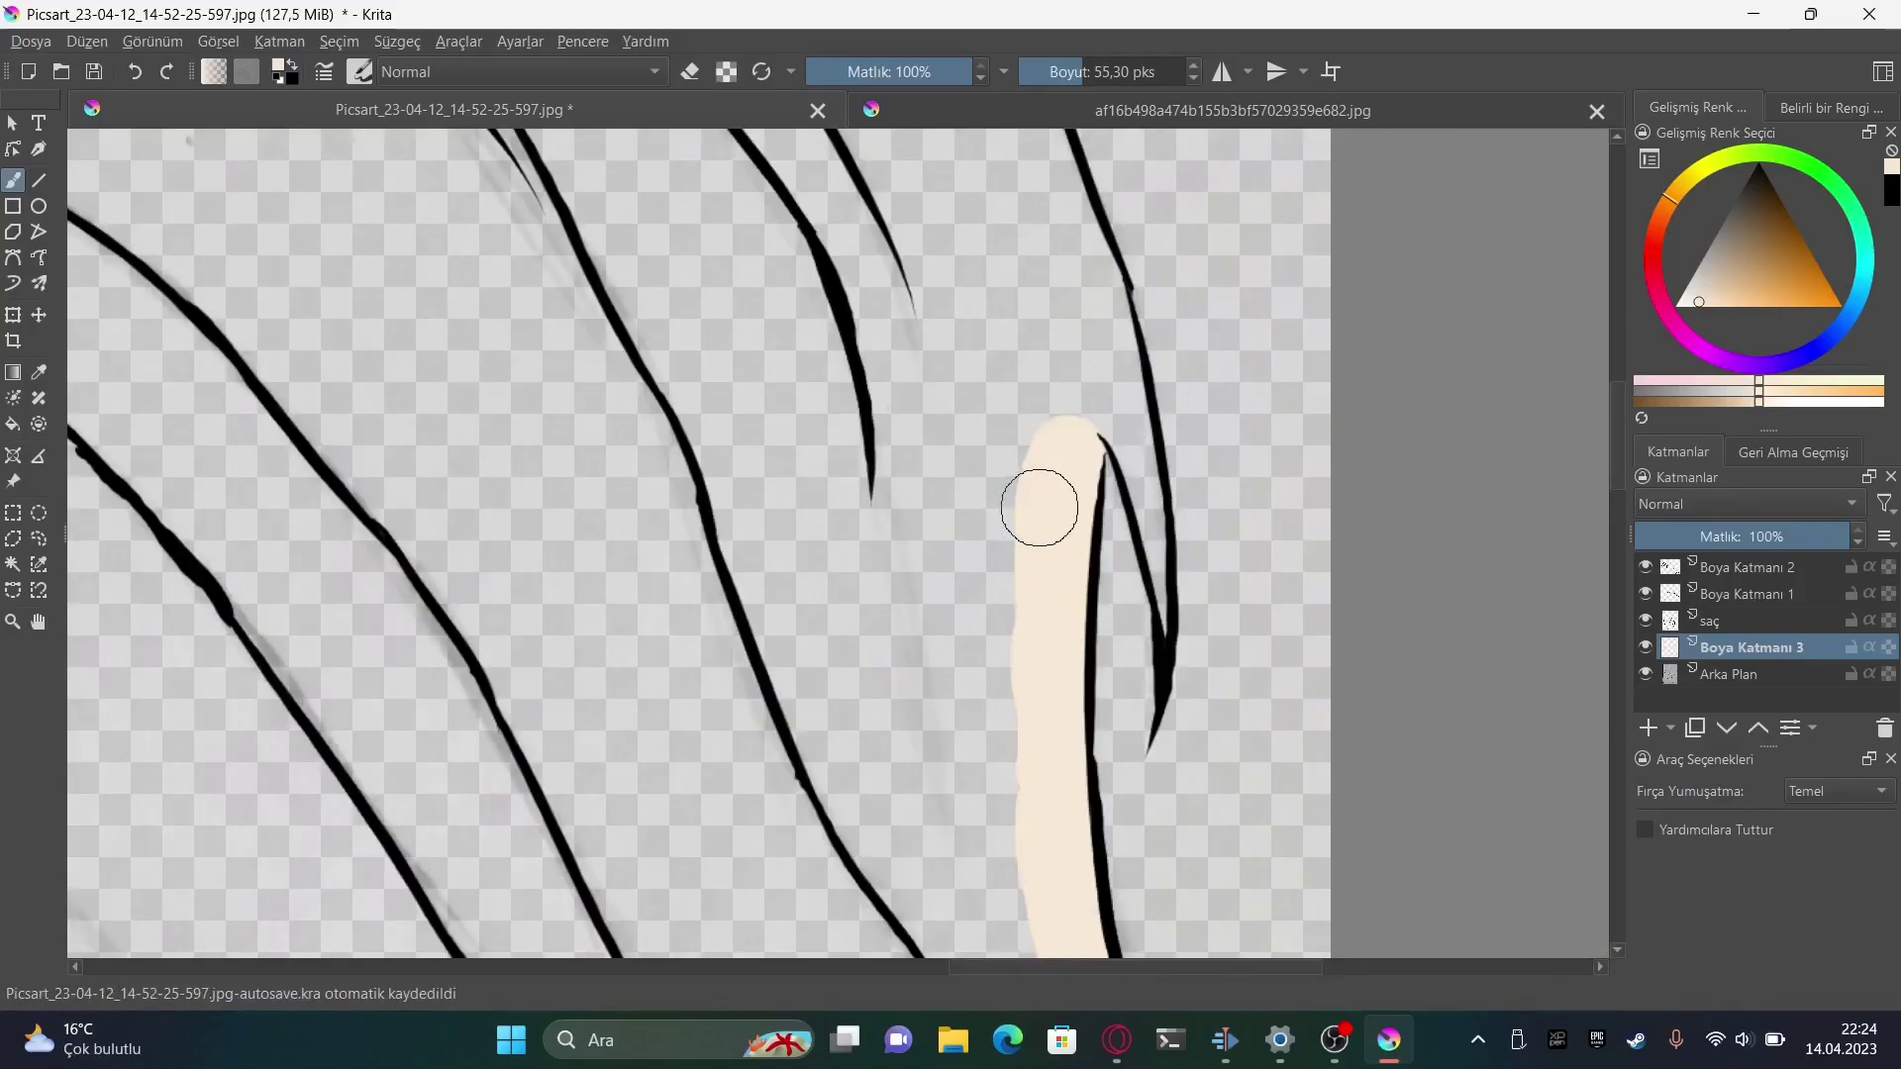
pyautogui.scroll(-2, 1040, 508)
pyautogui.scroll(2, 1039, 508)
# Paint right of the hair line, undo a stray stroke, and repaint between the strand lines
pyautogui.press('[')
pyautogui.press('[')
pyautogui.press('[')
pyautogui.moveTo(891, 396); pyautogui.dragTo(968, 721)
pyautogui.scroll(2, 953, 741)
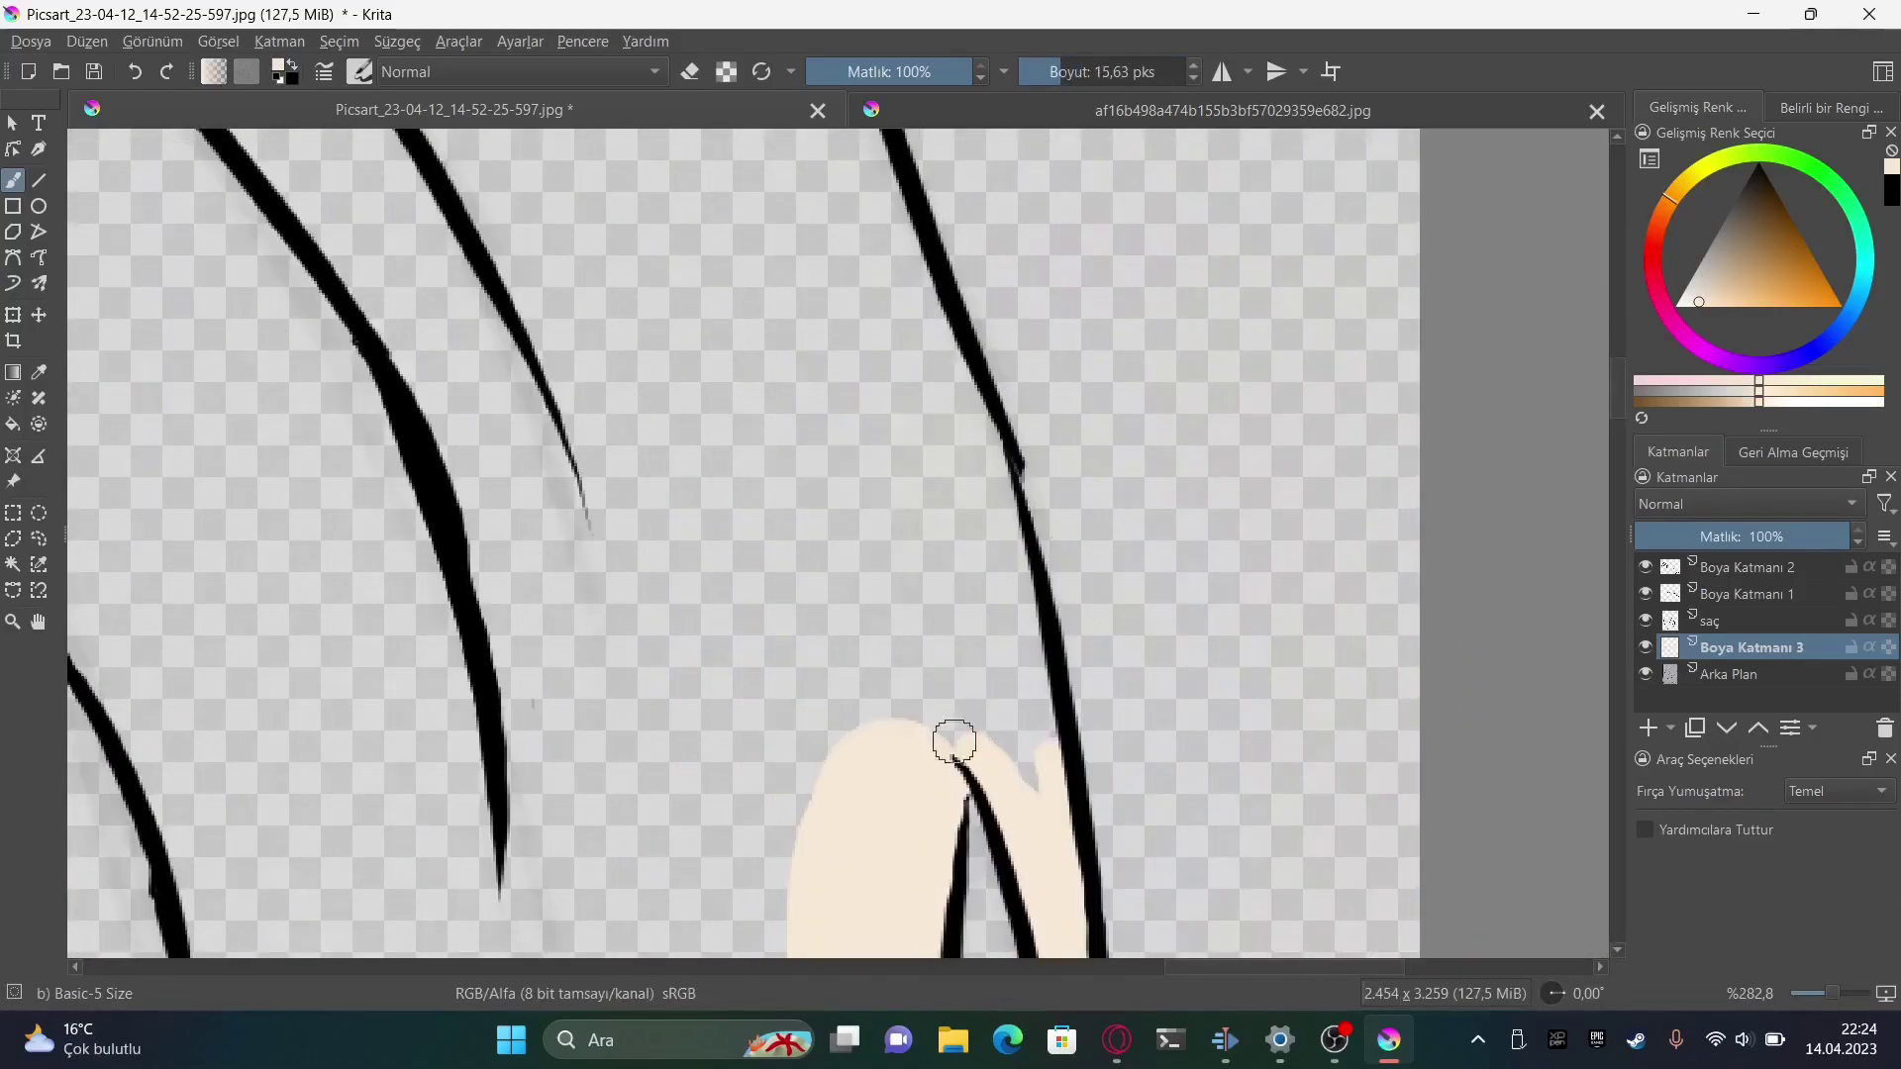
pyautogui.press(']')
pyautogui.press(']')
pyautogui.moveTo(1019, 416)
pyautogui.mouseDown()
pyautogui.moveTo(959, 472)
pyautogui.moveTo(967, 449)
pyautogui.mouseUp()
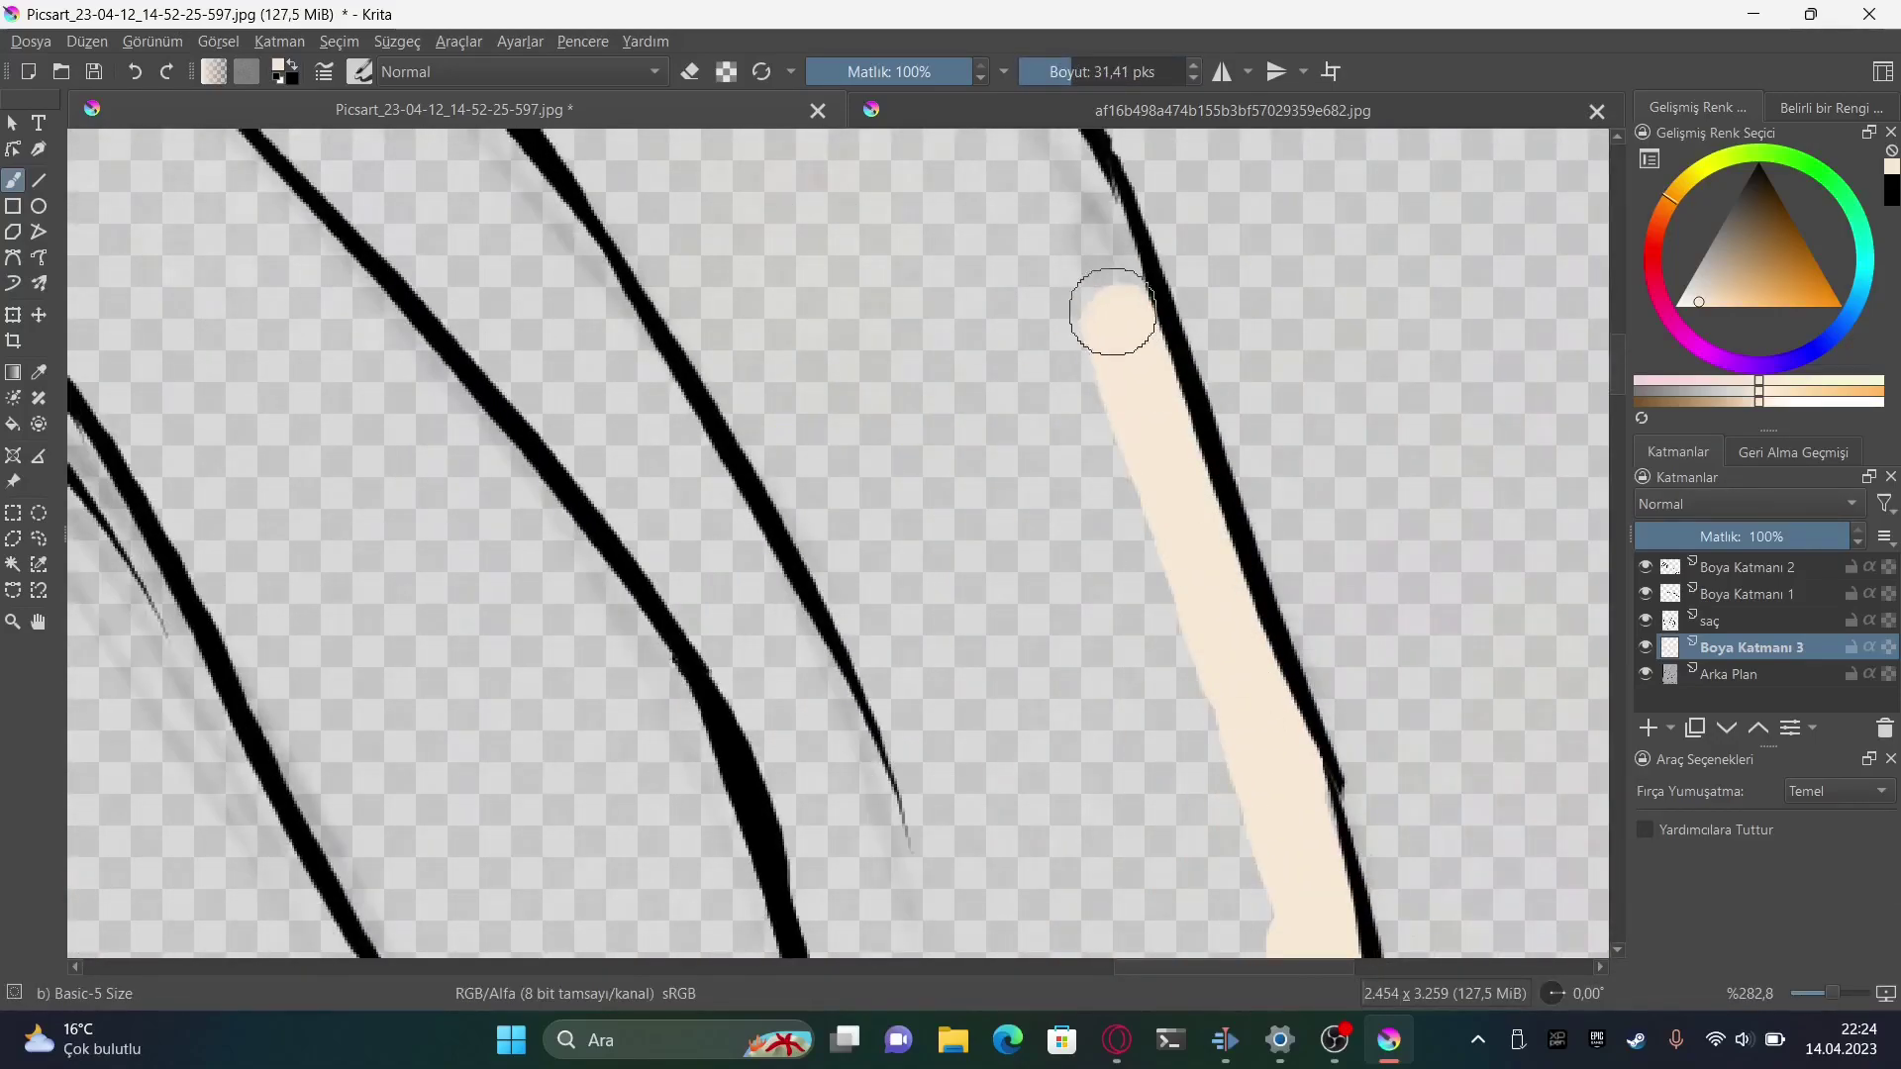
pyautogui.scroll(3, 993, 416)
pyautogui.moveTo(763, 445); pyautogui.dragTo(926, 492)
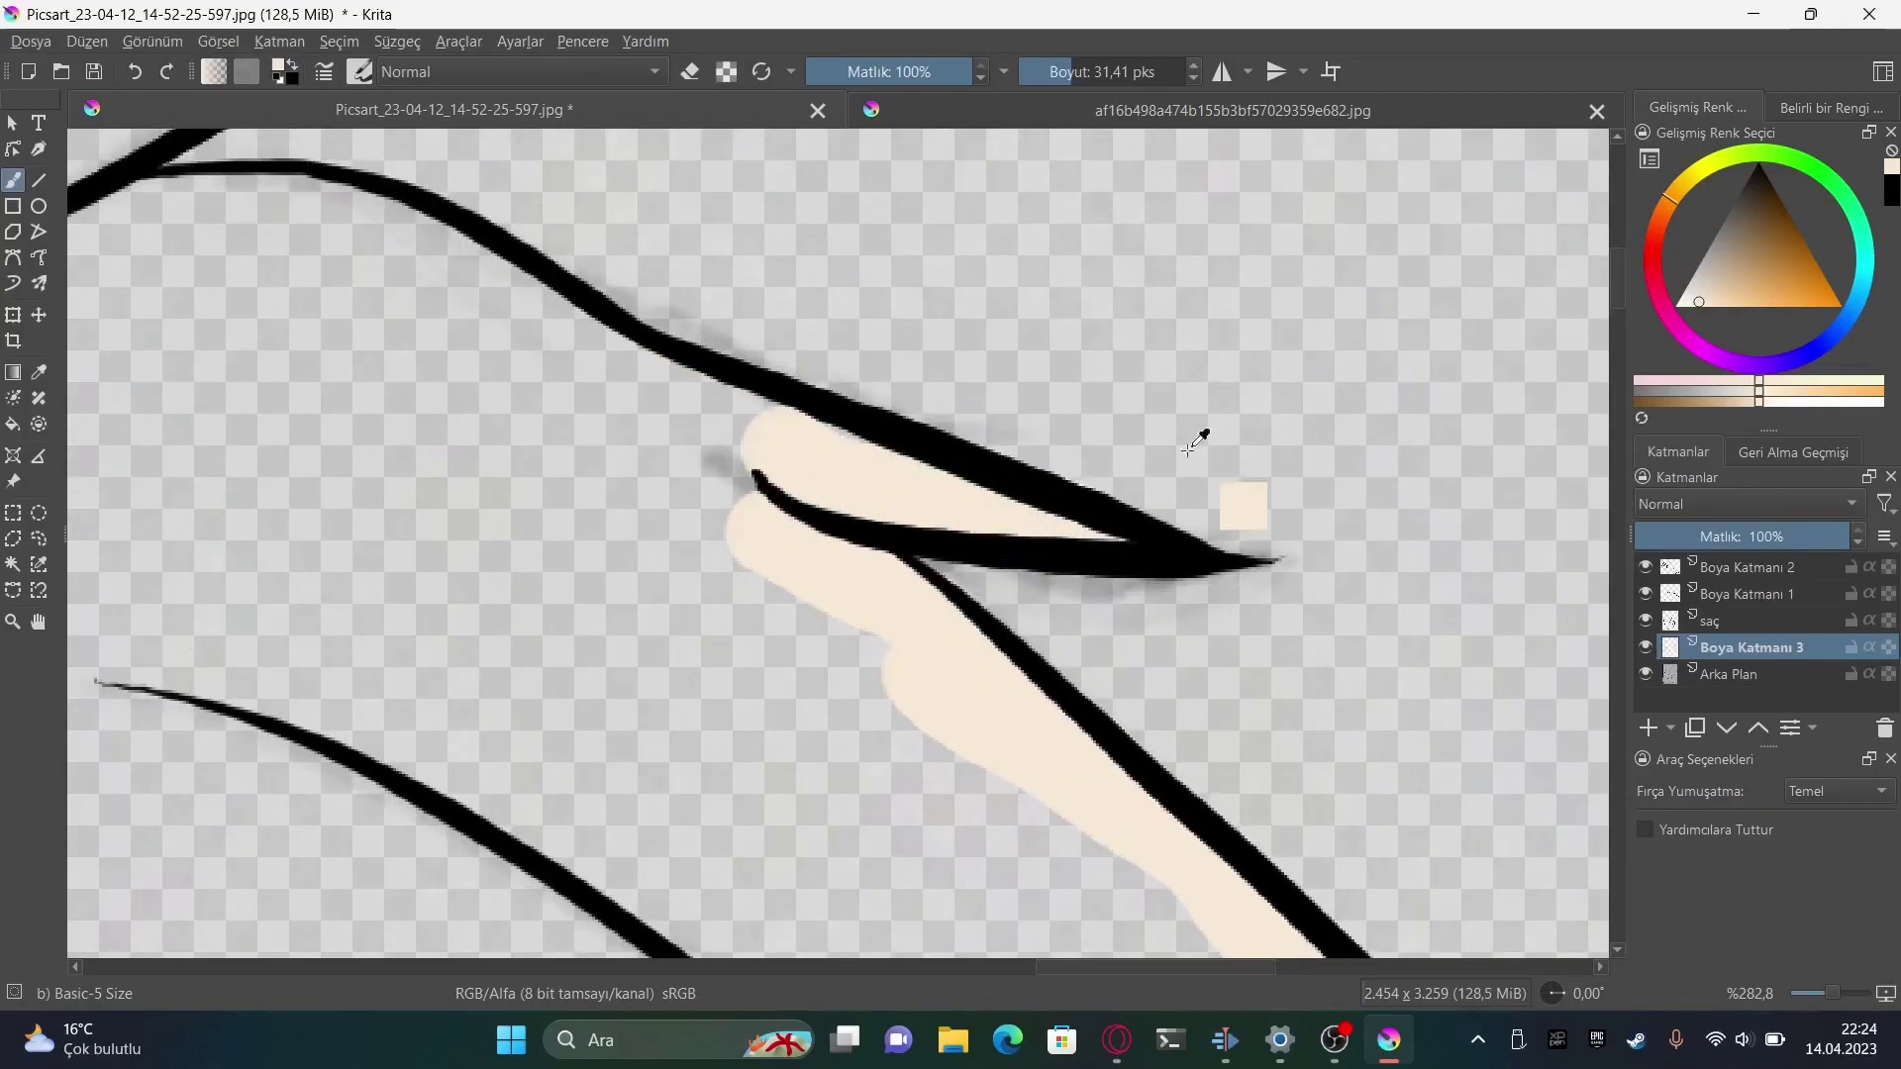
pyautogui.hotkey('ctrl', 'z')
pyautogui.press('[')
pyautogui.press('[')
pyautogui.press('[')
pyautogui.moveTo(762, 416)
pyautogui.mouseDown()
pyautogui.moveTo(792, 481)
pyautogui.moveTo(1125, 544)
pyautogui.moveTo(1105, 494)
pyautogui.mouseUp()
pyautogui.press(']')
pyautogui.press(']')
# Paint cream along the upper hair strand with a slightly smaller brush
pyautogui.scroll(3, 841, 433)
pyautogui.moveTo(633, 782); pyautogui.dragTo(1181, 345)
pyautogui.click(1070, 68)
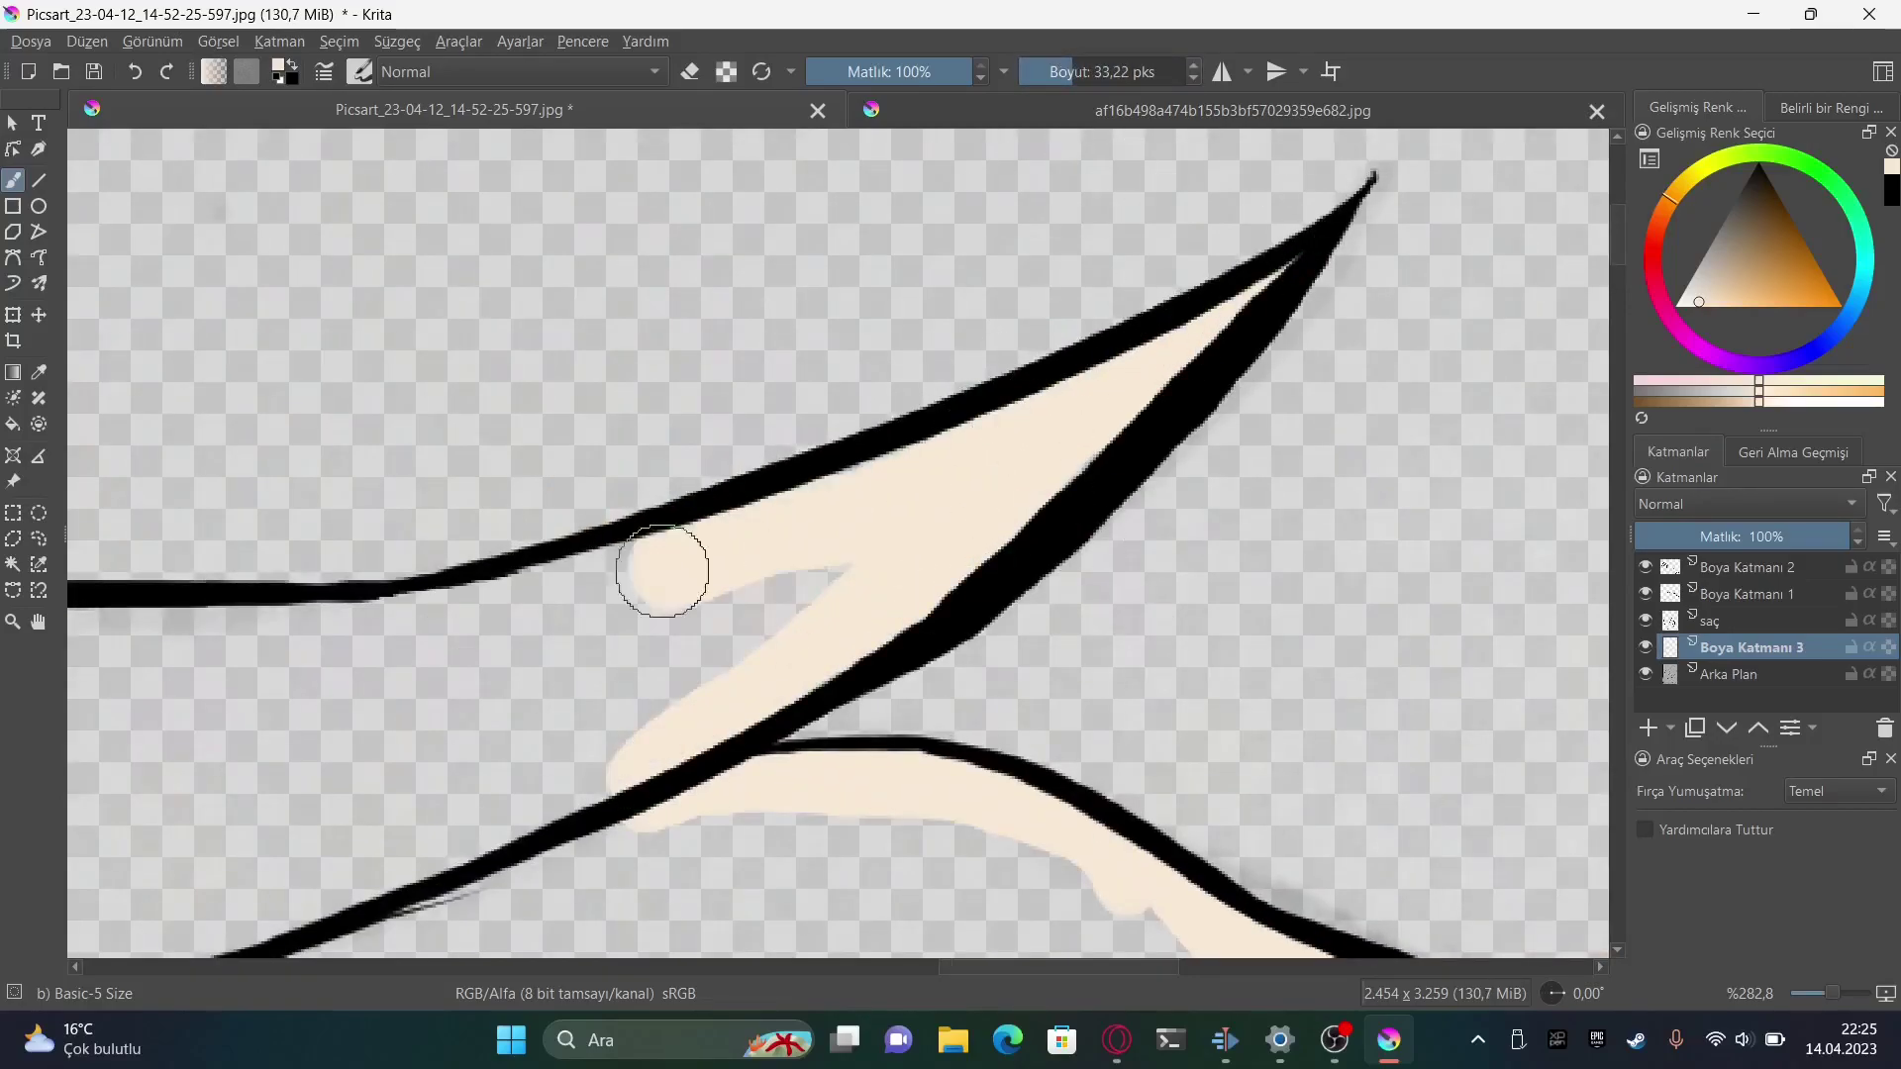
pyautogui.moveTo(1214, 366); pyautogui.dragTo(636, 594)
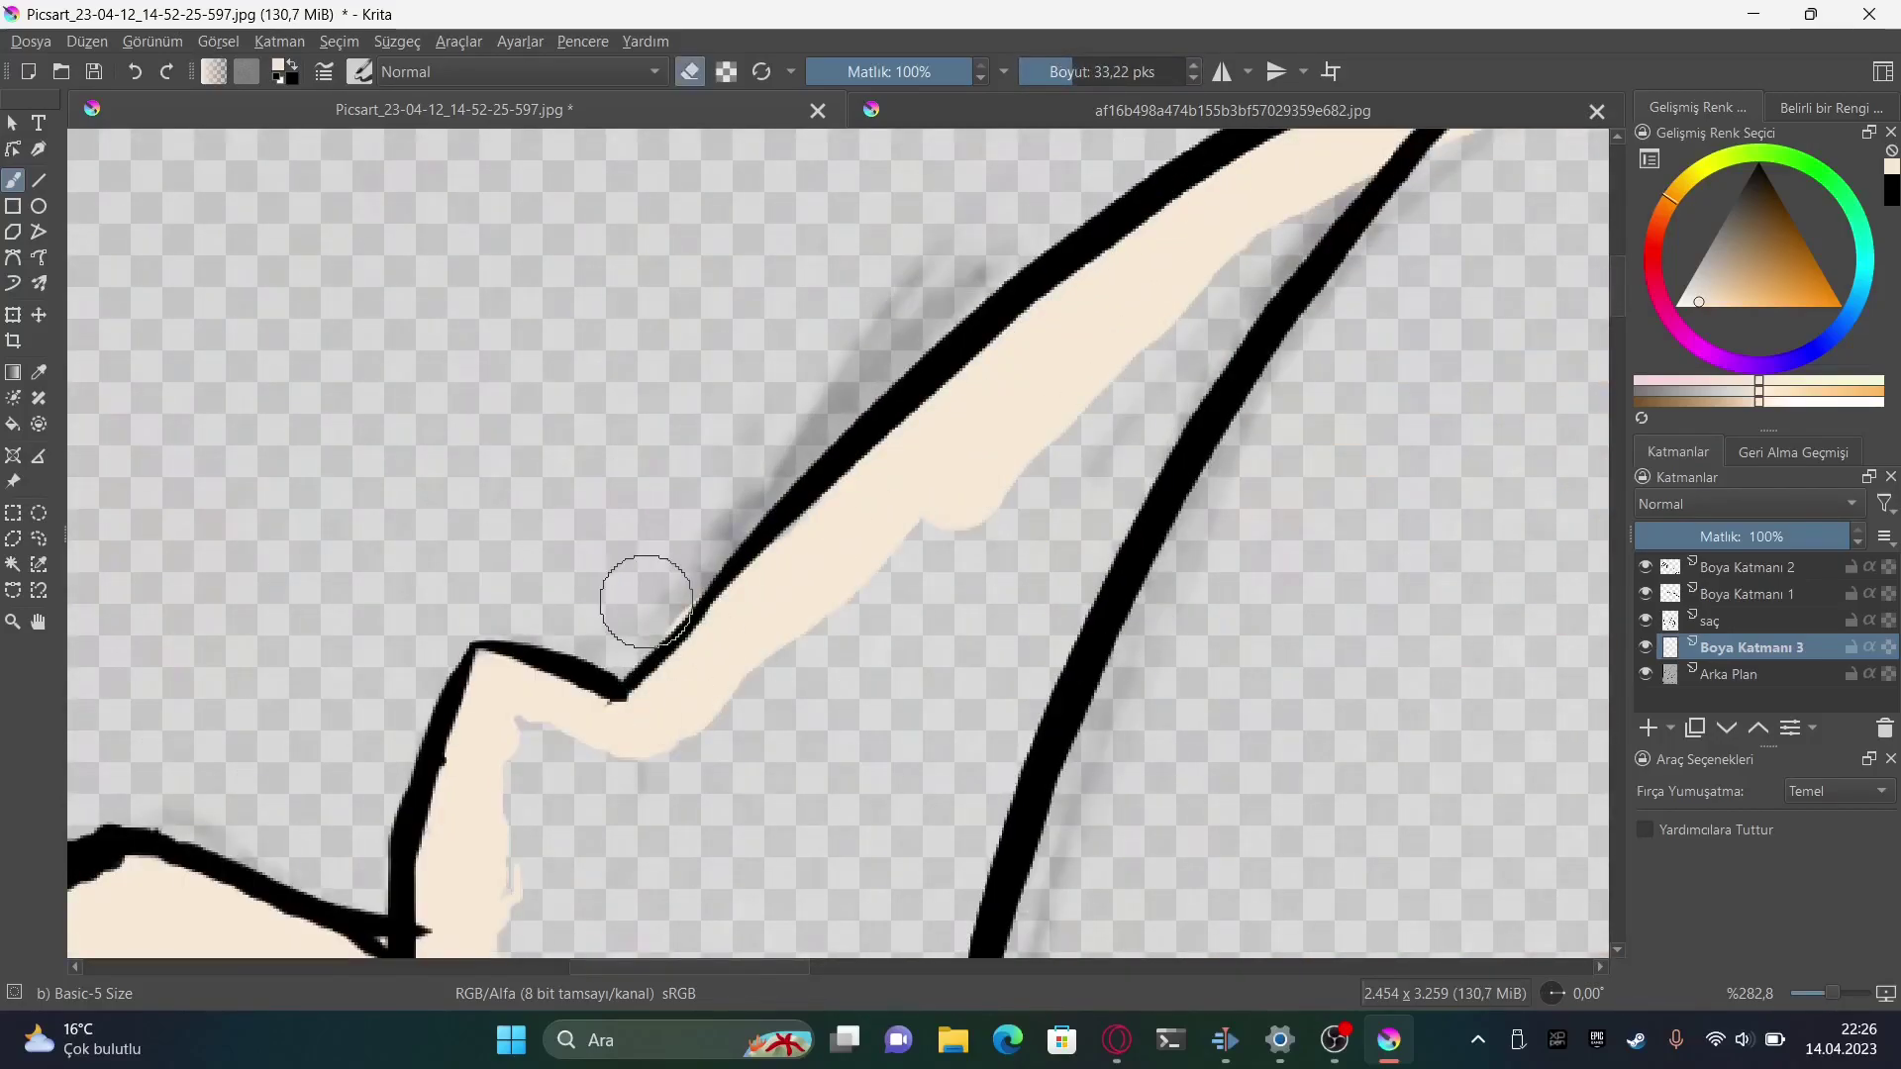
pyautogui.scroll(-5, 637, 594)
# Fill the large empty hair area above the eye with cream using the Fill tool
pyautogui.press('f')
pyautogui.click(996, 499)
pyautogui.scroll(2, 996, 499)
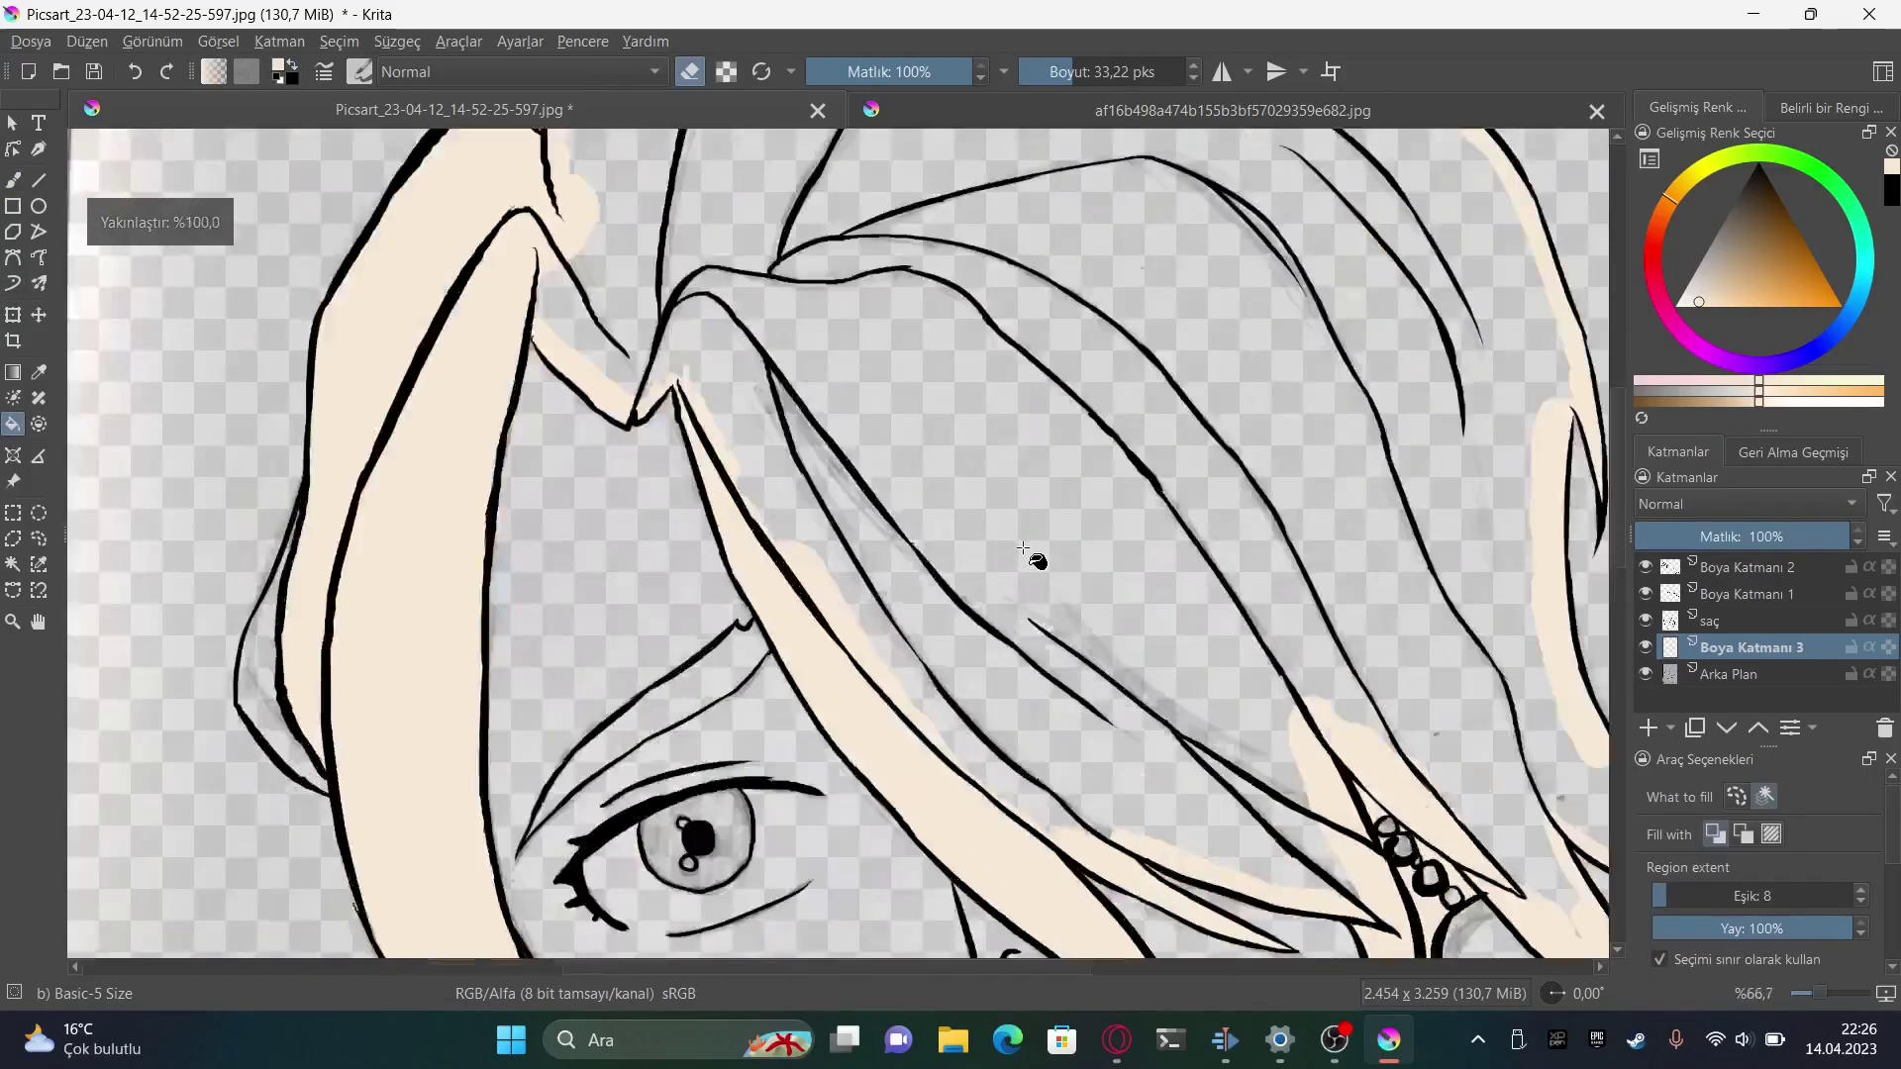
pyautogui.scroll(2, 996, 535)
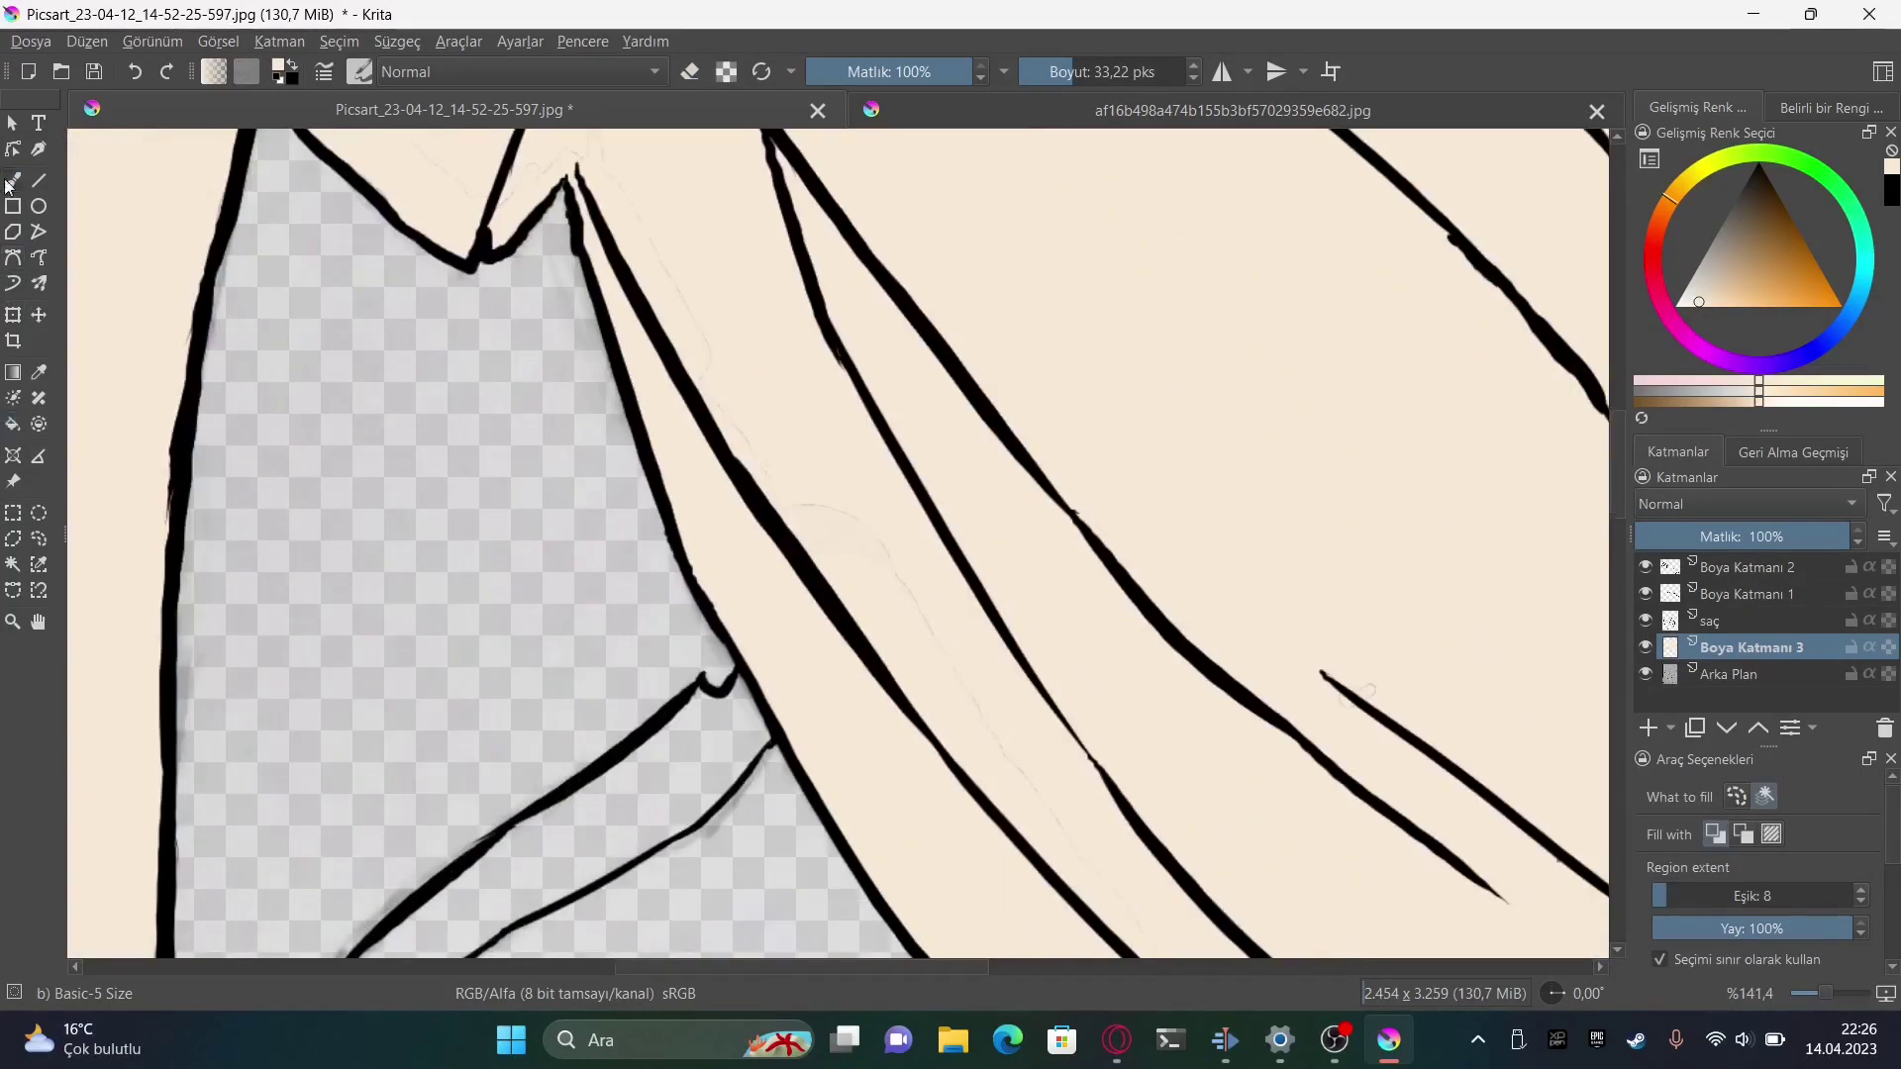
# Return to the brush and pan around the canvas to check the cream hair fill
pyautogui.press('b')
pyautogui.scroll(-1, 937, 644)
pyautogui.scroll(2, 1307, 722)
pyautogui.hscroll(5, 1057, 502)
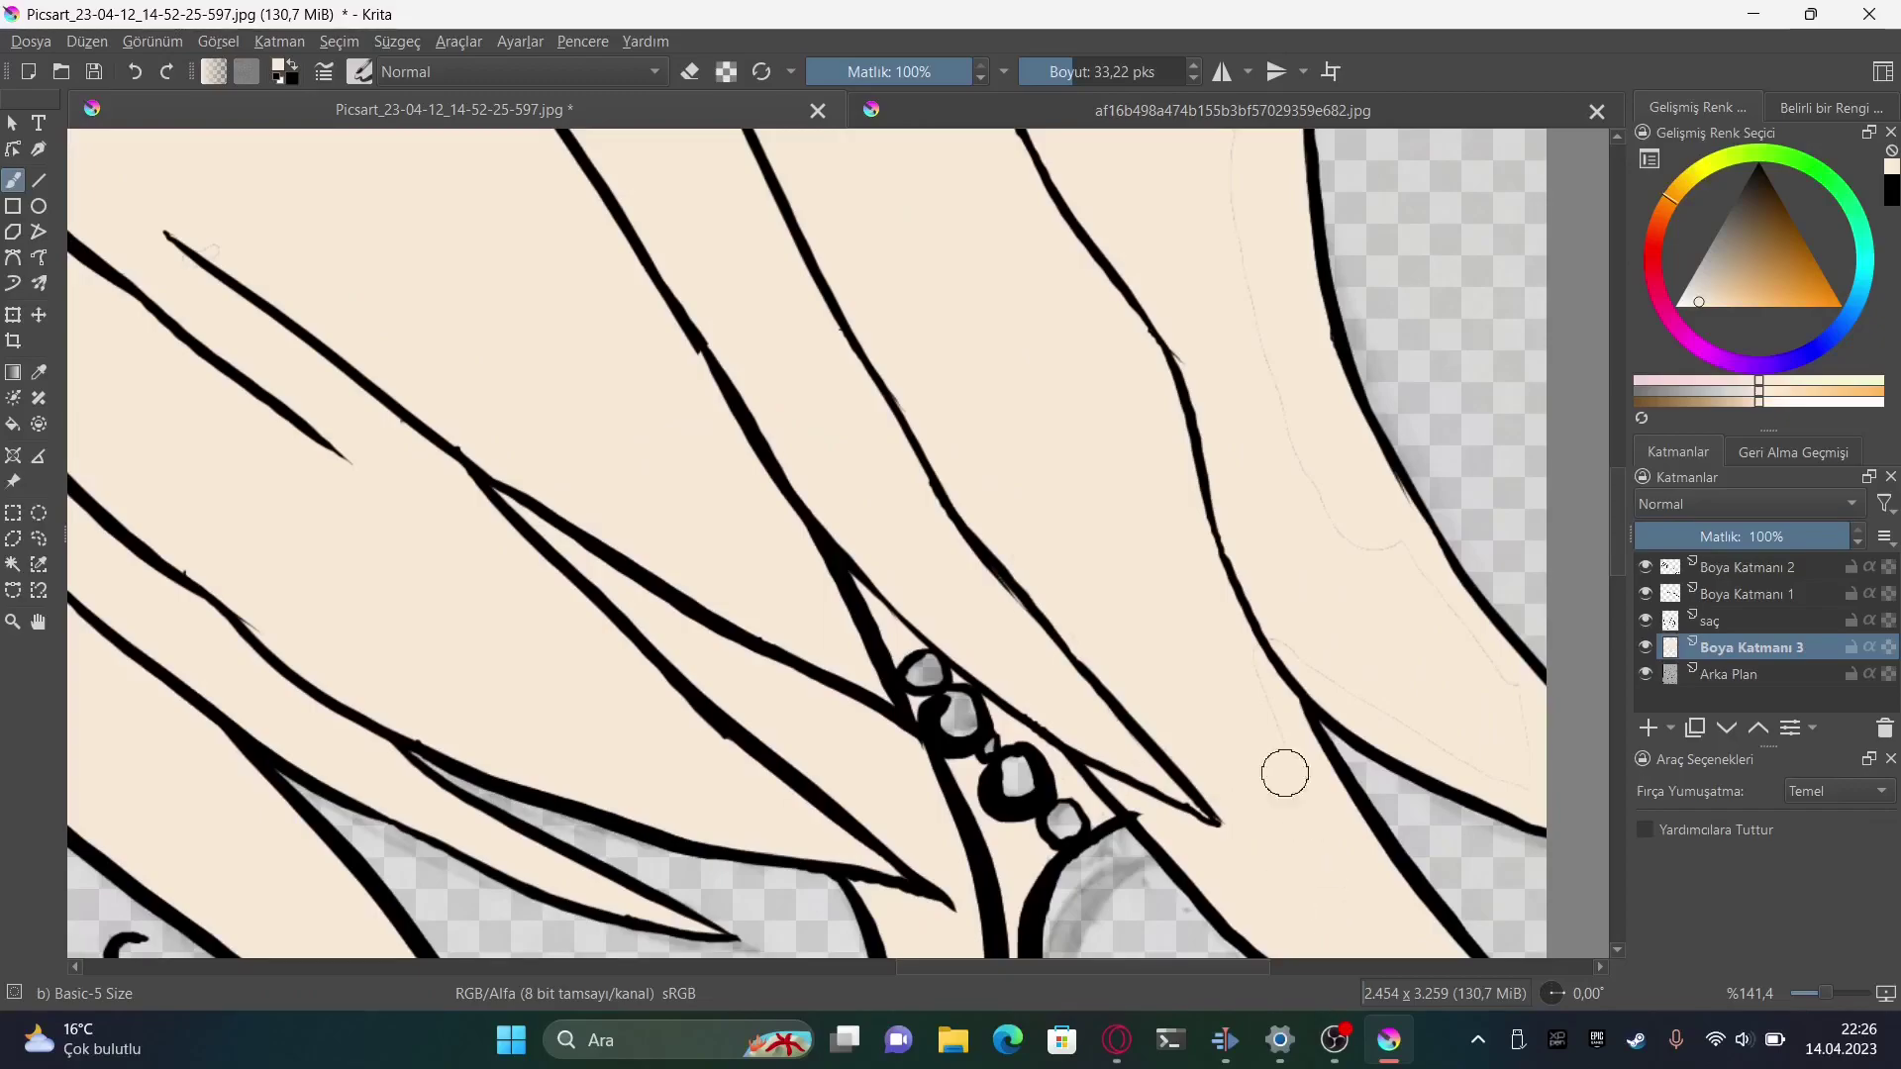
pyautogui.hscroll(5, 1281, 772)
pyautogui.scroll(-3, 1113, 590)
pyautogui.hscroll(2, 1155, 451)
pyautogui.hscroll(-5, 1158, 673)
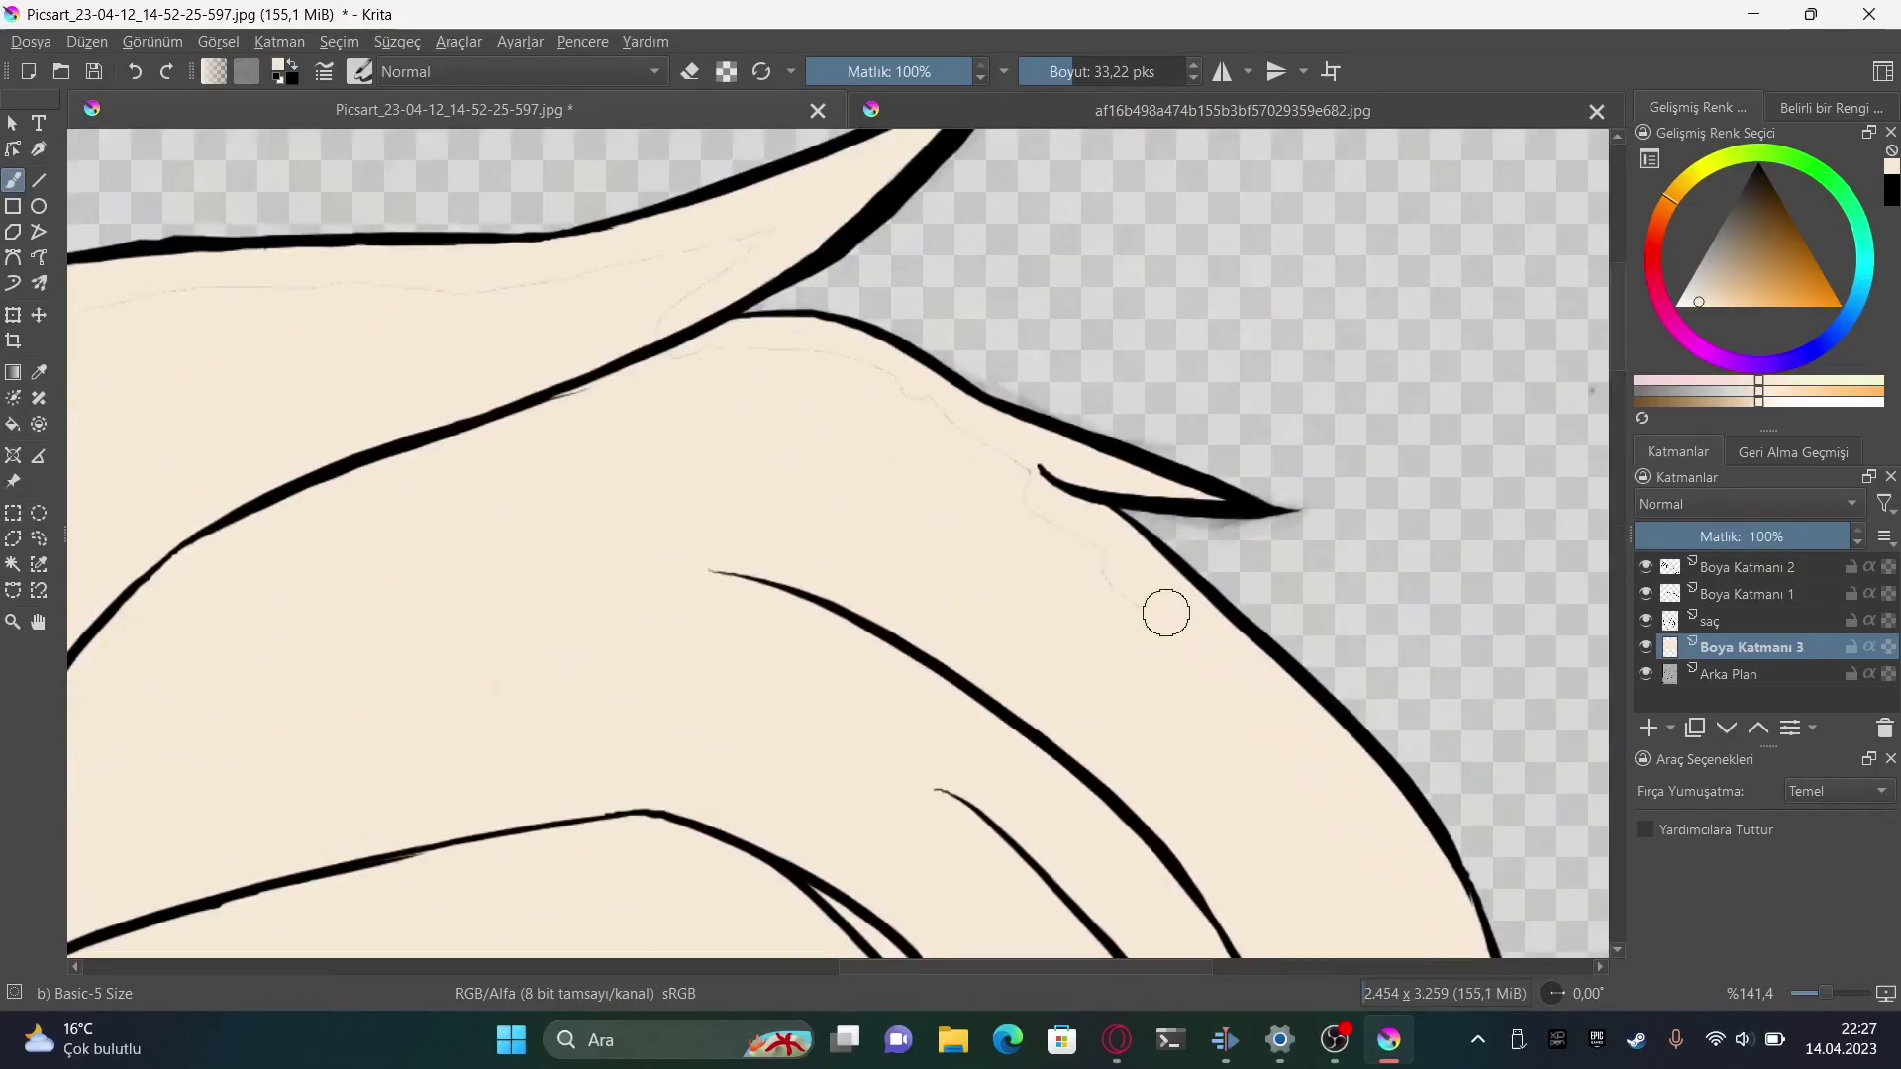
pyautogui.scroll(3, 934, 607)
pyautogui.hscroll(-5, 1009, 369)
pyautogui.scroll(-3, 698, 345)
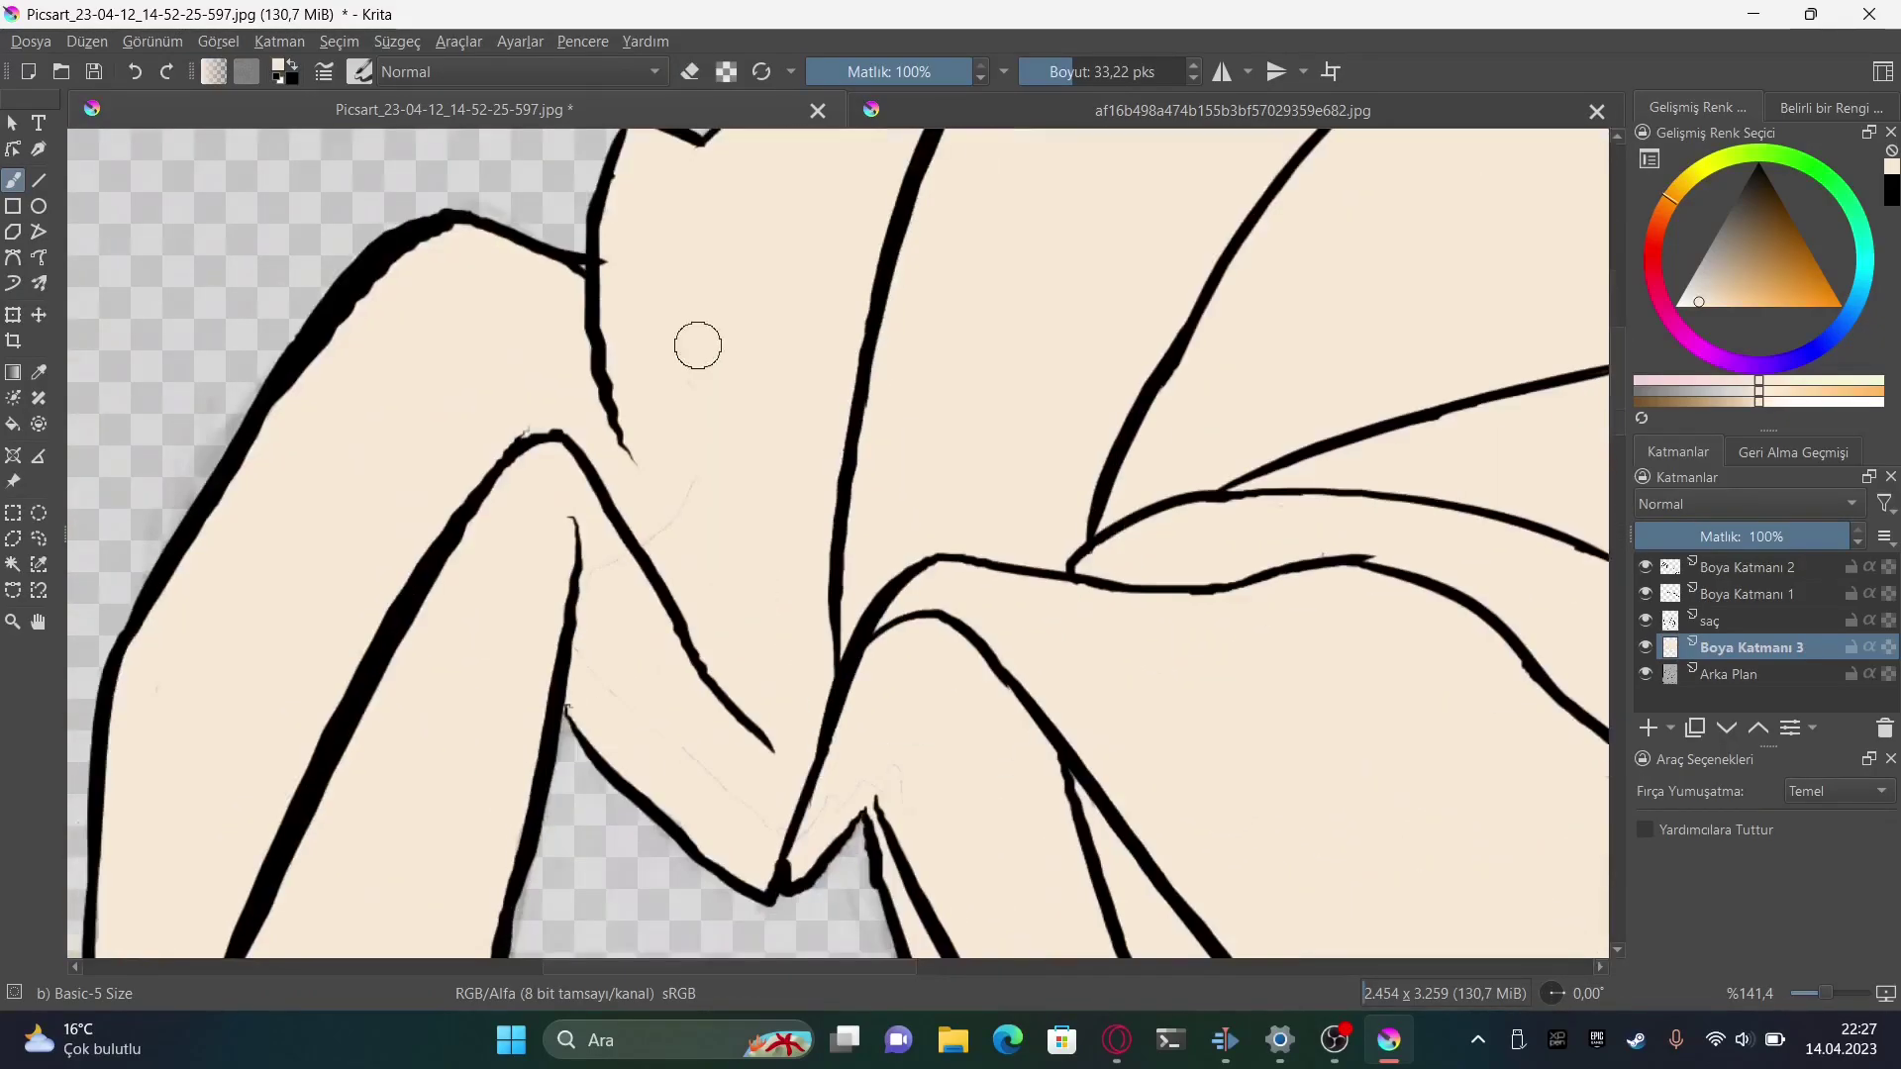
pyautogui.scroll(5, 899, 475)
pyautogui.hscroll(-3, 1010, 495)
pyautogui.scroll(-3, 869, 233)
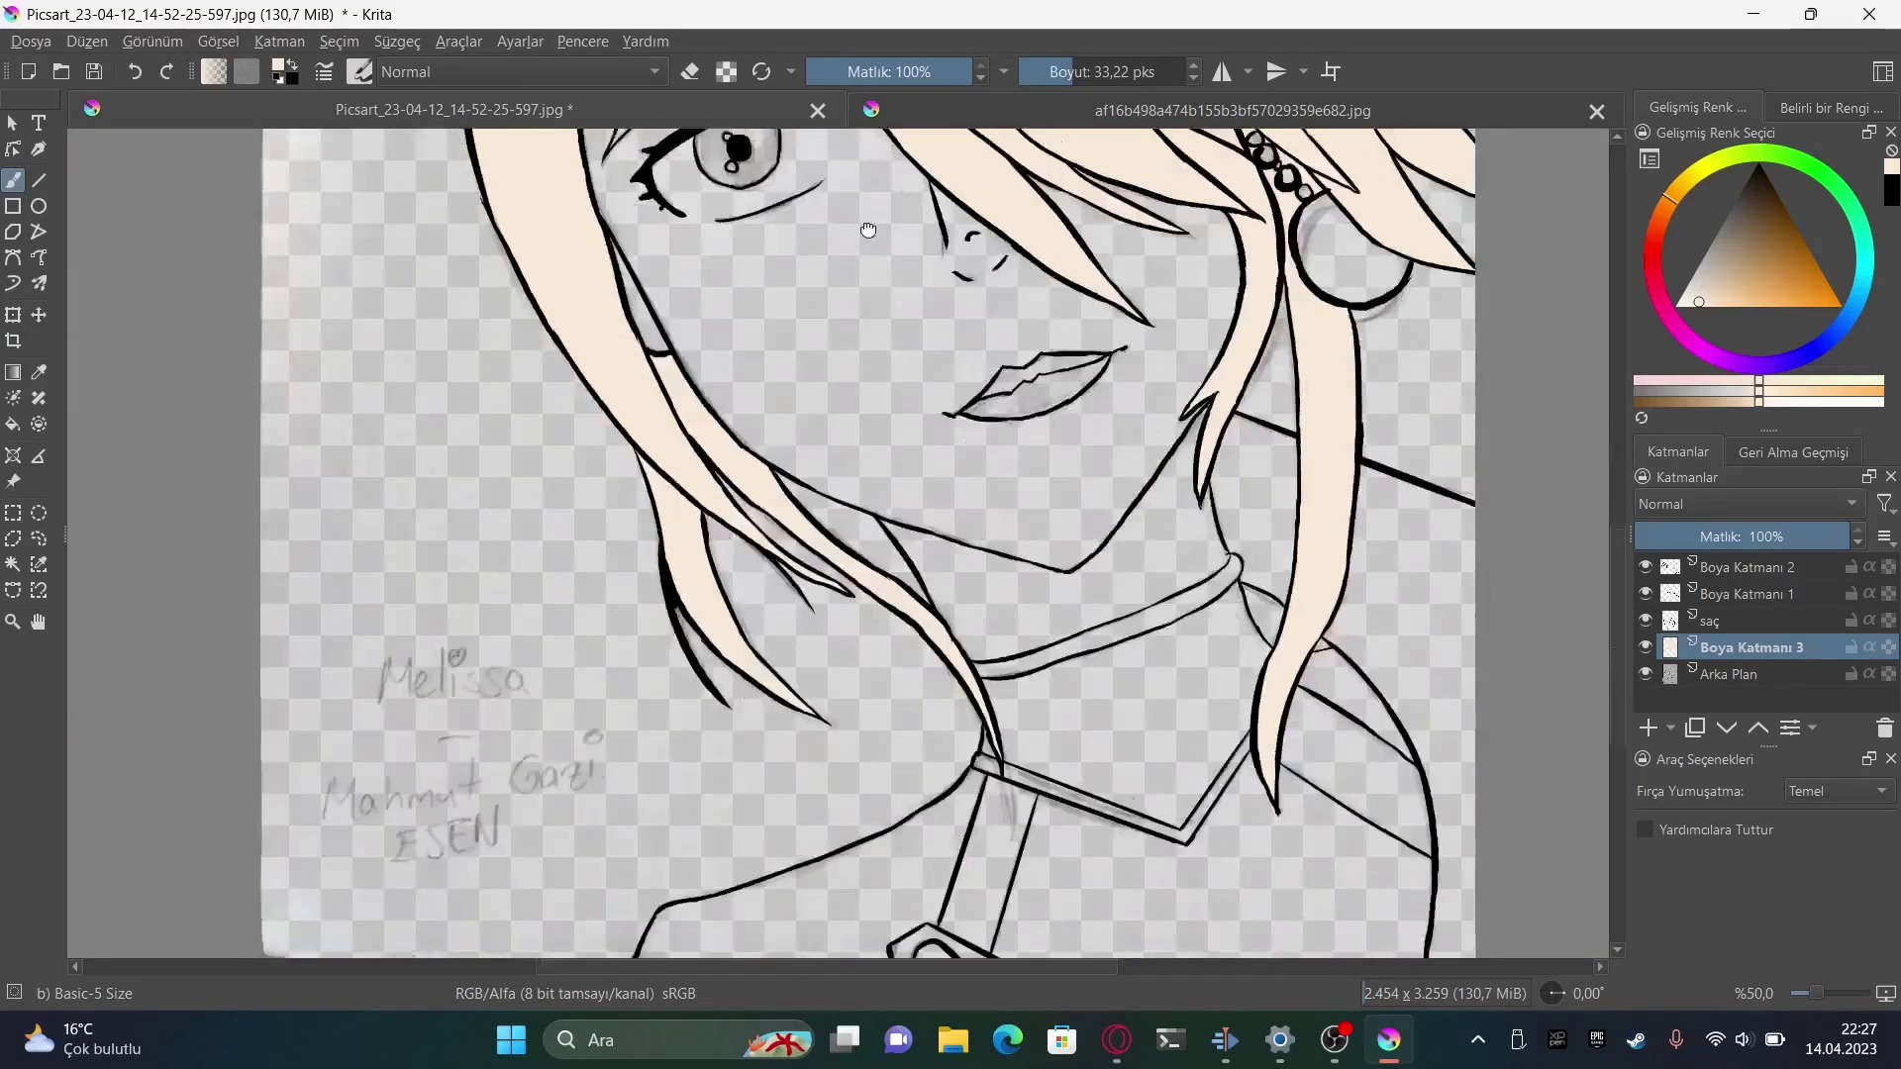
pyautogui.hotkey('ctrl', 'Tab')
# Sample the red lip colour from the reference and paint the upper lip red
pyautogui.click(842, 281)
pyautogui.hotkey('ctrl', 'Tab')
pyautogui.press('b')
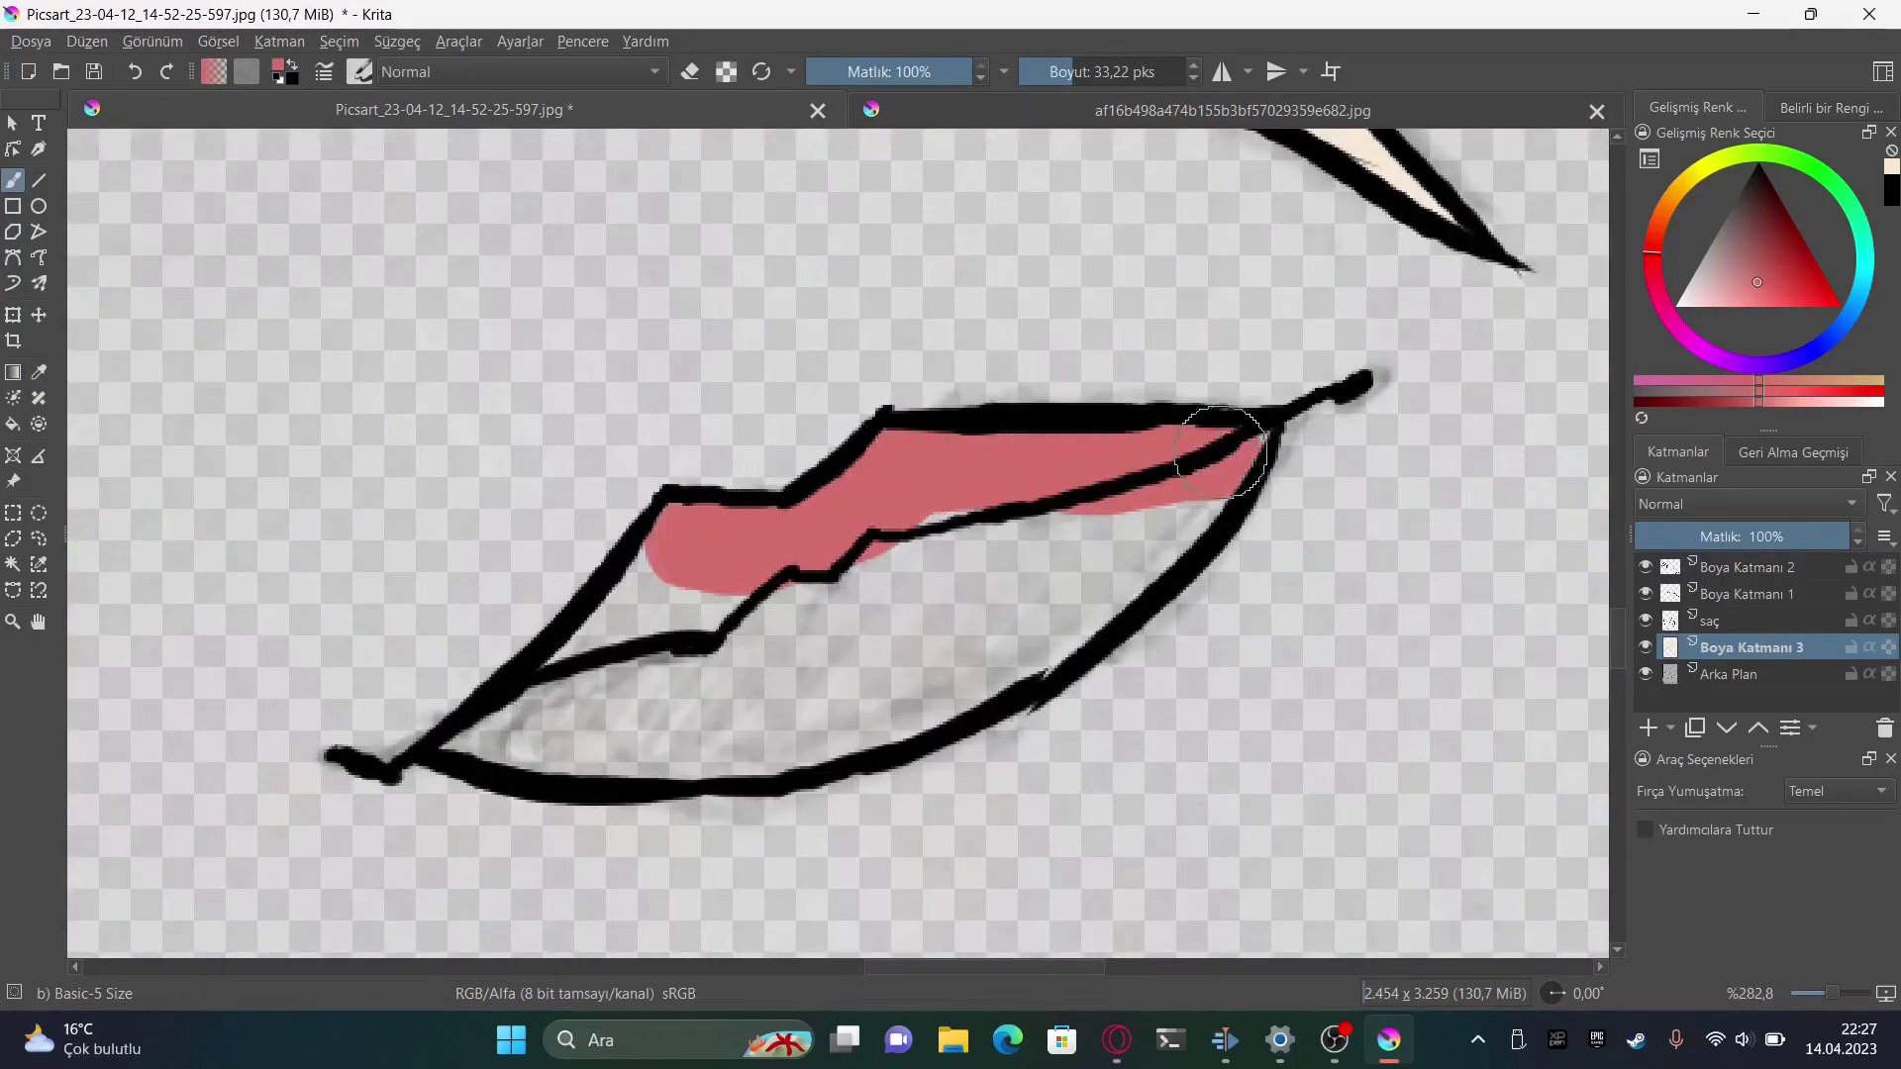
pyautogui.moveTo(1221, 452)
pyautogui.mouseDown()
pyautogui.moveTo(941, 643)
pyautogui.moveTo(495, 753)
pyautogui.mouseUp()
pyautogui.moveTo(792, 554); pyautogui.dragTo(1089, 594)
# Paint the white of the eye white, including the corner and lower outline
pyautogui.scroll(-3, 687, 632)
pyautogui.press('1')
pyautogui.scroll(5, 677, 636)
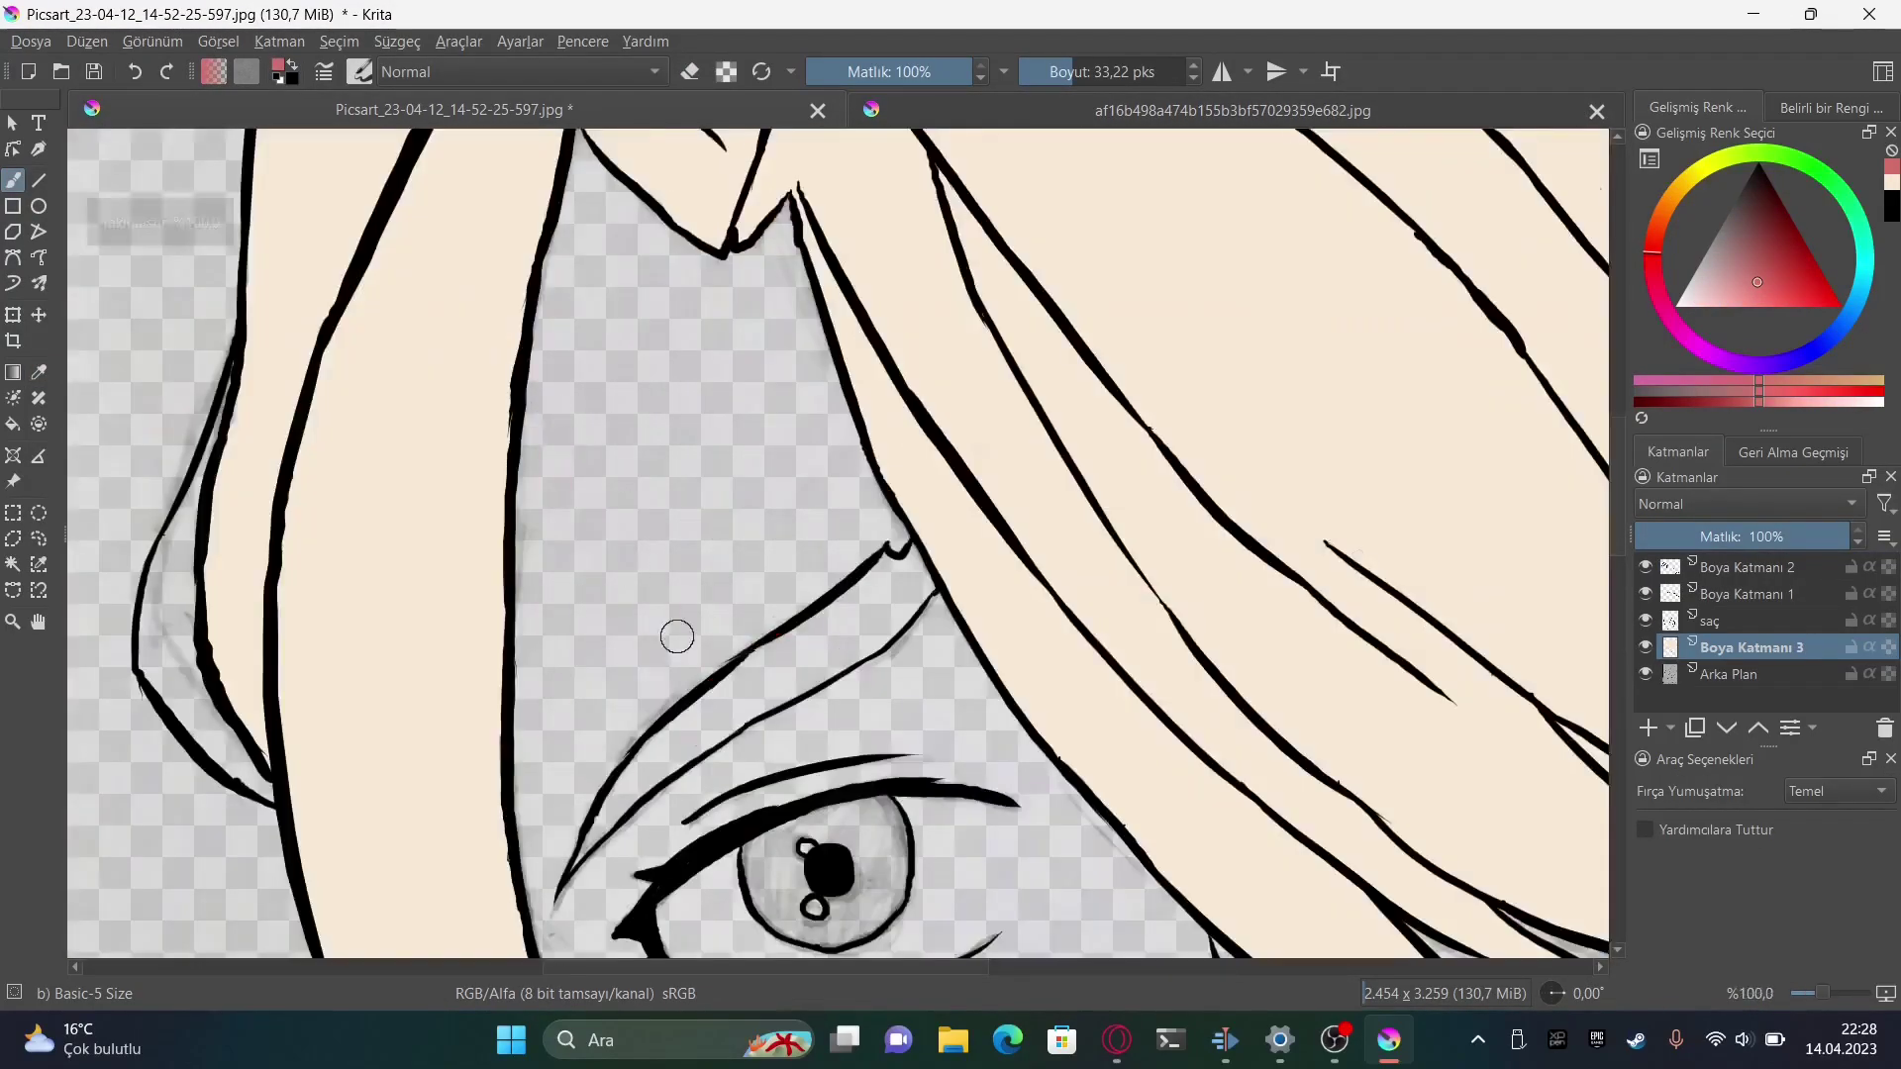
pyautogui.scroll(-5, 677, 637)
pyautogui.click(1678, 302)
pyautogui.scroll(5, 693, 445)
pyautogui.scroll(5, 403, 615)
pyautogui.moveTo(403, 616); pyautogui.dragTo(1010, 733)
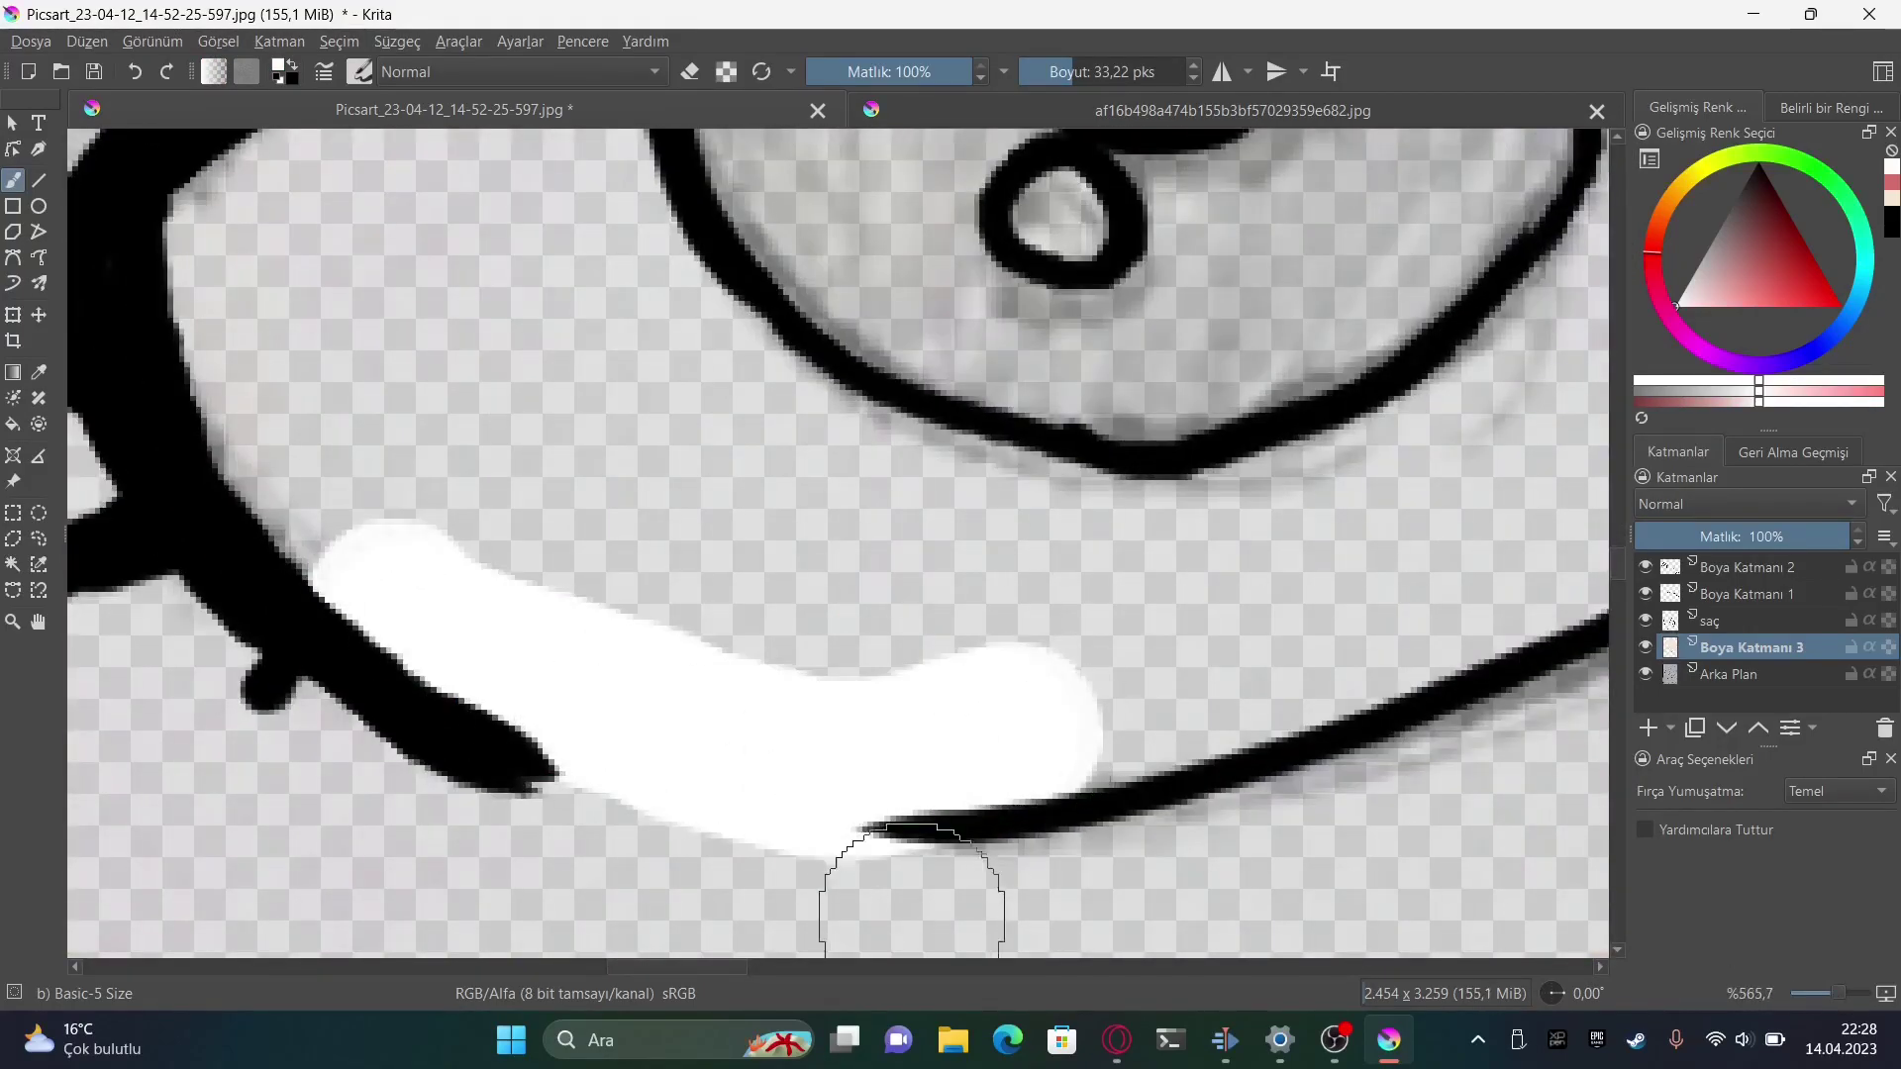
pyautogui.moveTo(614, 634)
pyautogui.mouseDown()
pyautogui.moveTo(543, 699)
pyautogui.moveTo(615, 538)
pyautogui.mouseUp()
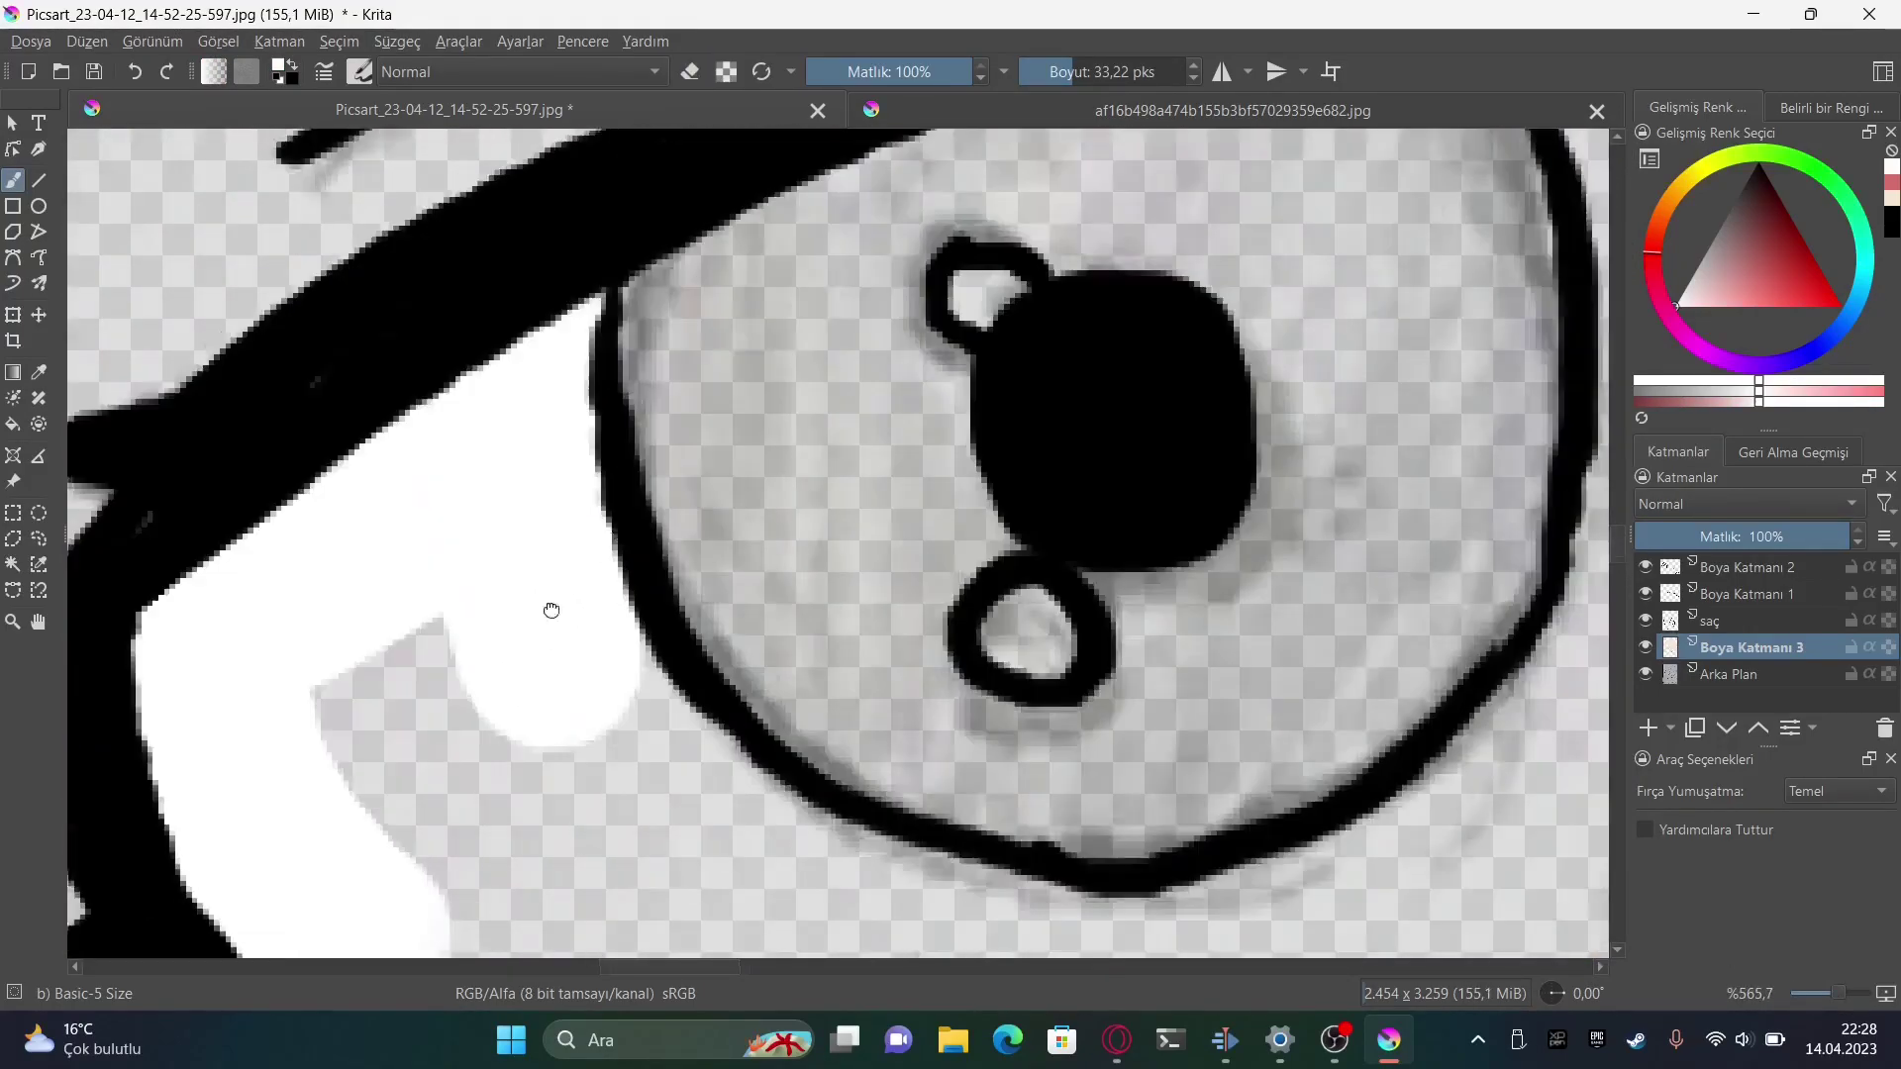
pyautogui.moveTo(552, 607)
pyautogui.mouseDown()
pyautogui.moveTo(797, 690)
pyautogui.moveTo(1048, 581)
pyautogui.moveTo(1132, 373)
pyautogui.moveTo(1047, 835)
pyautogui.mouseUp()
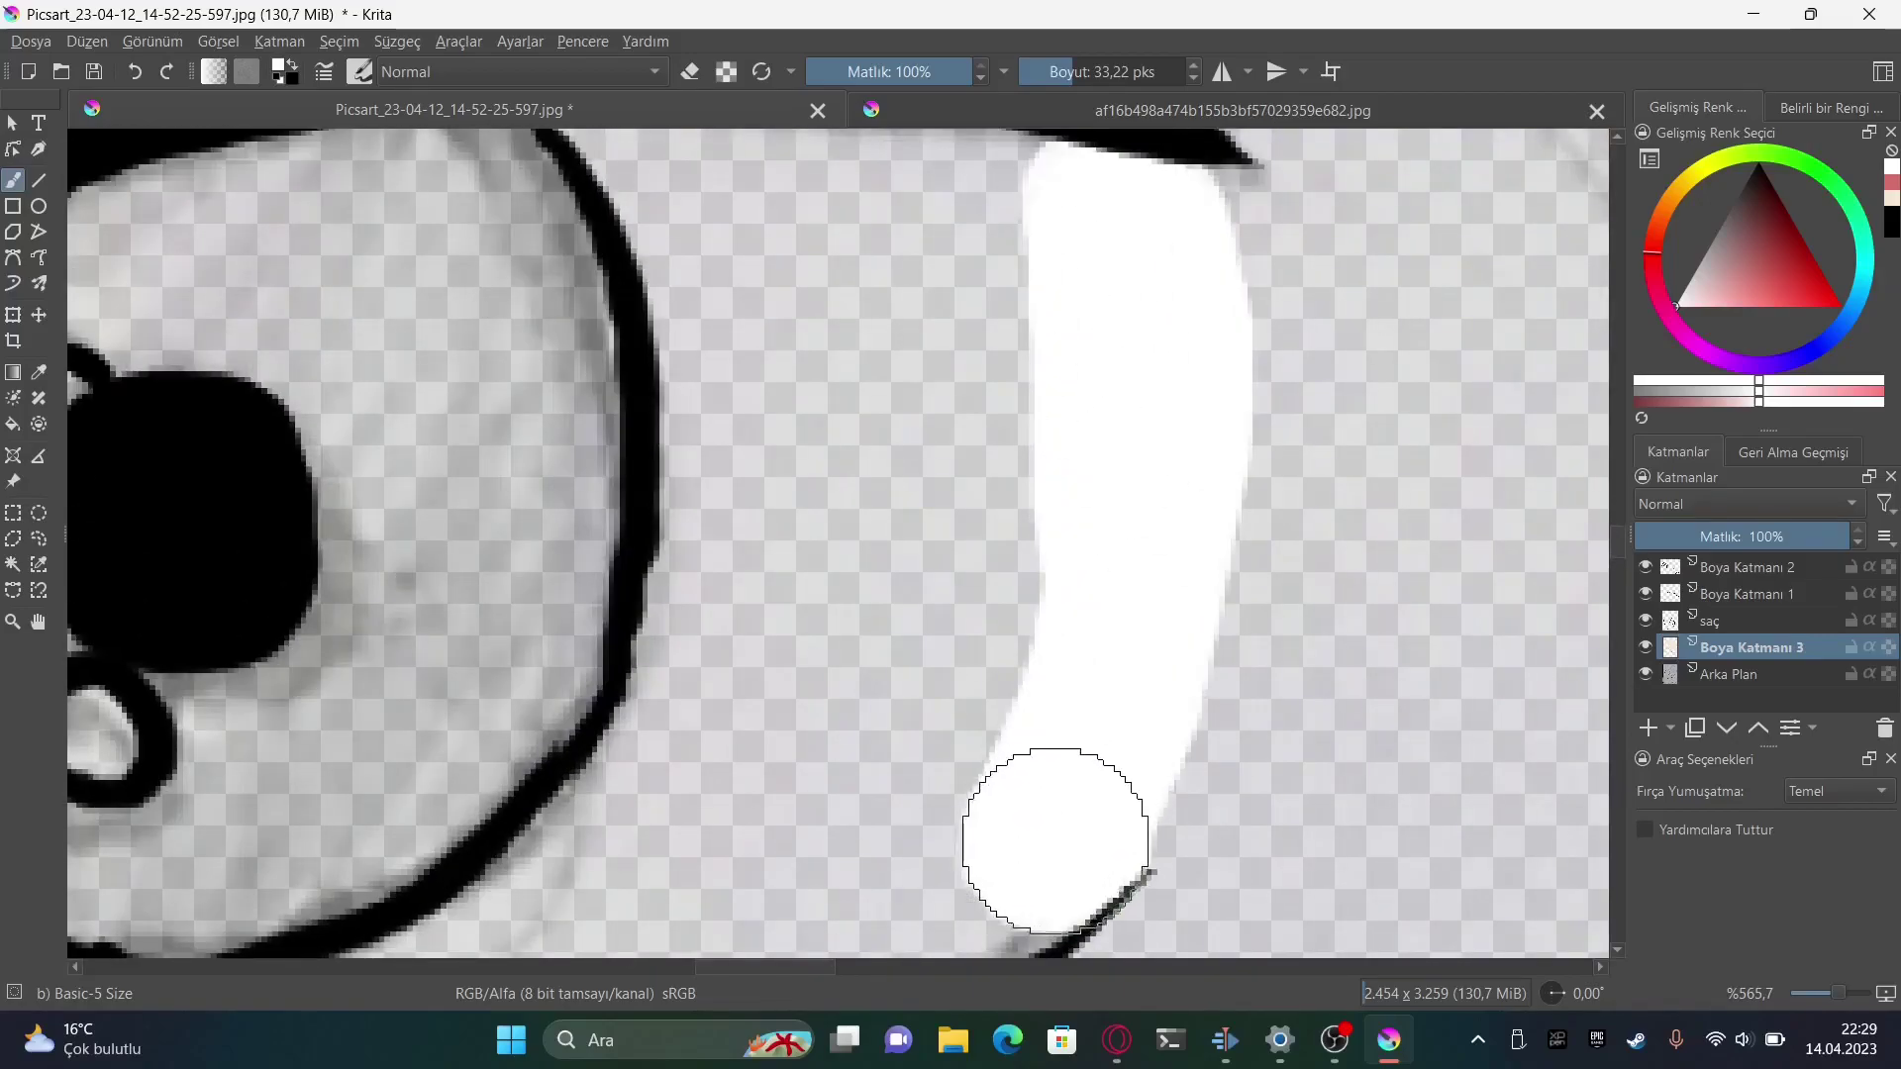
pyautogui.moveTo(1287, 396)
pyautogui.mouseDown()
pyautogui.moveTo(443, 676)
pyautogui.moveTo(1019, 488)
pyautogui.moveTo(666, 530)
pyautogui.moveTo(900, 331)
pyautogui.moveTo(954, 511)
pyautogui.mouseUp()
# Paint a purple band around the iris and fill its inside solid purple
pyautogui.scroll(-3, 954, 510)
pyautogui.scroll(3, 786, 573)
pyautogui.click(1044, 73)
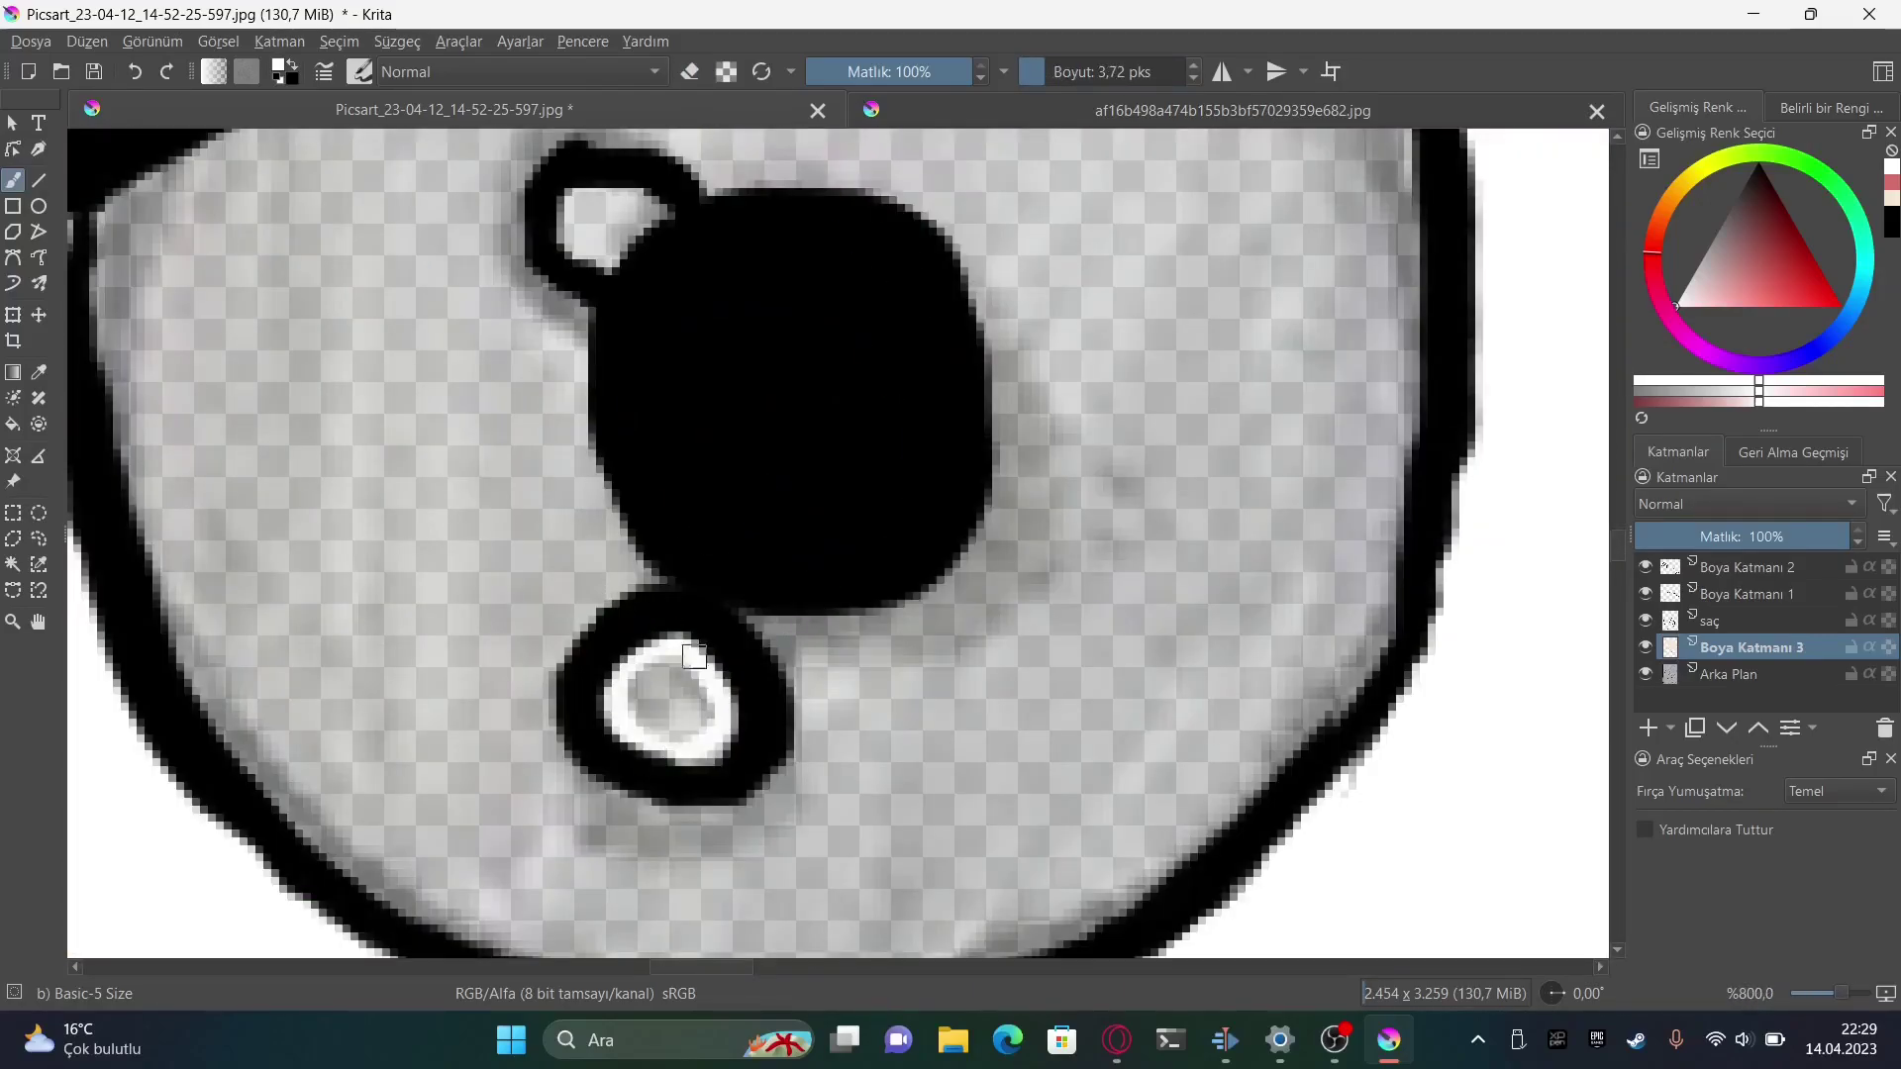
pyautogui.moveTo(649, 725); pyautogui.dragTo(737, 919)
pyautogui.scroll(-3, 655, 406)
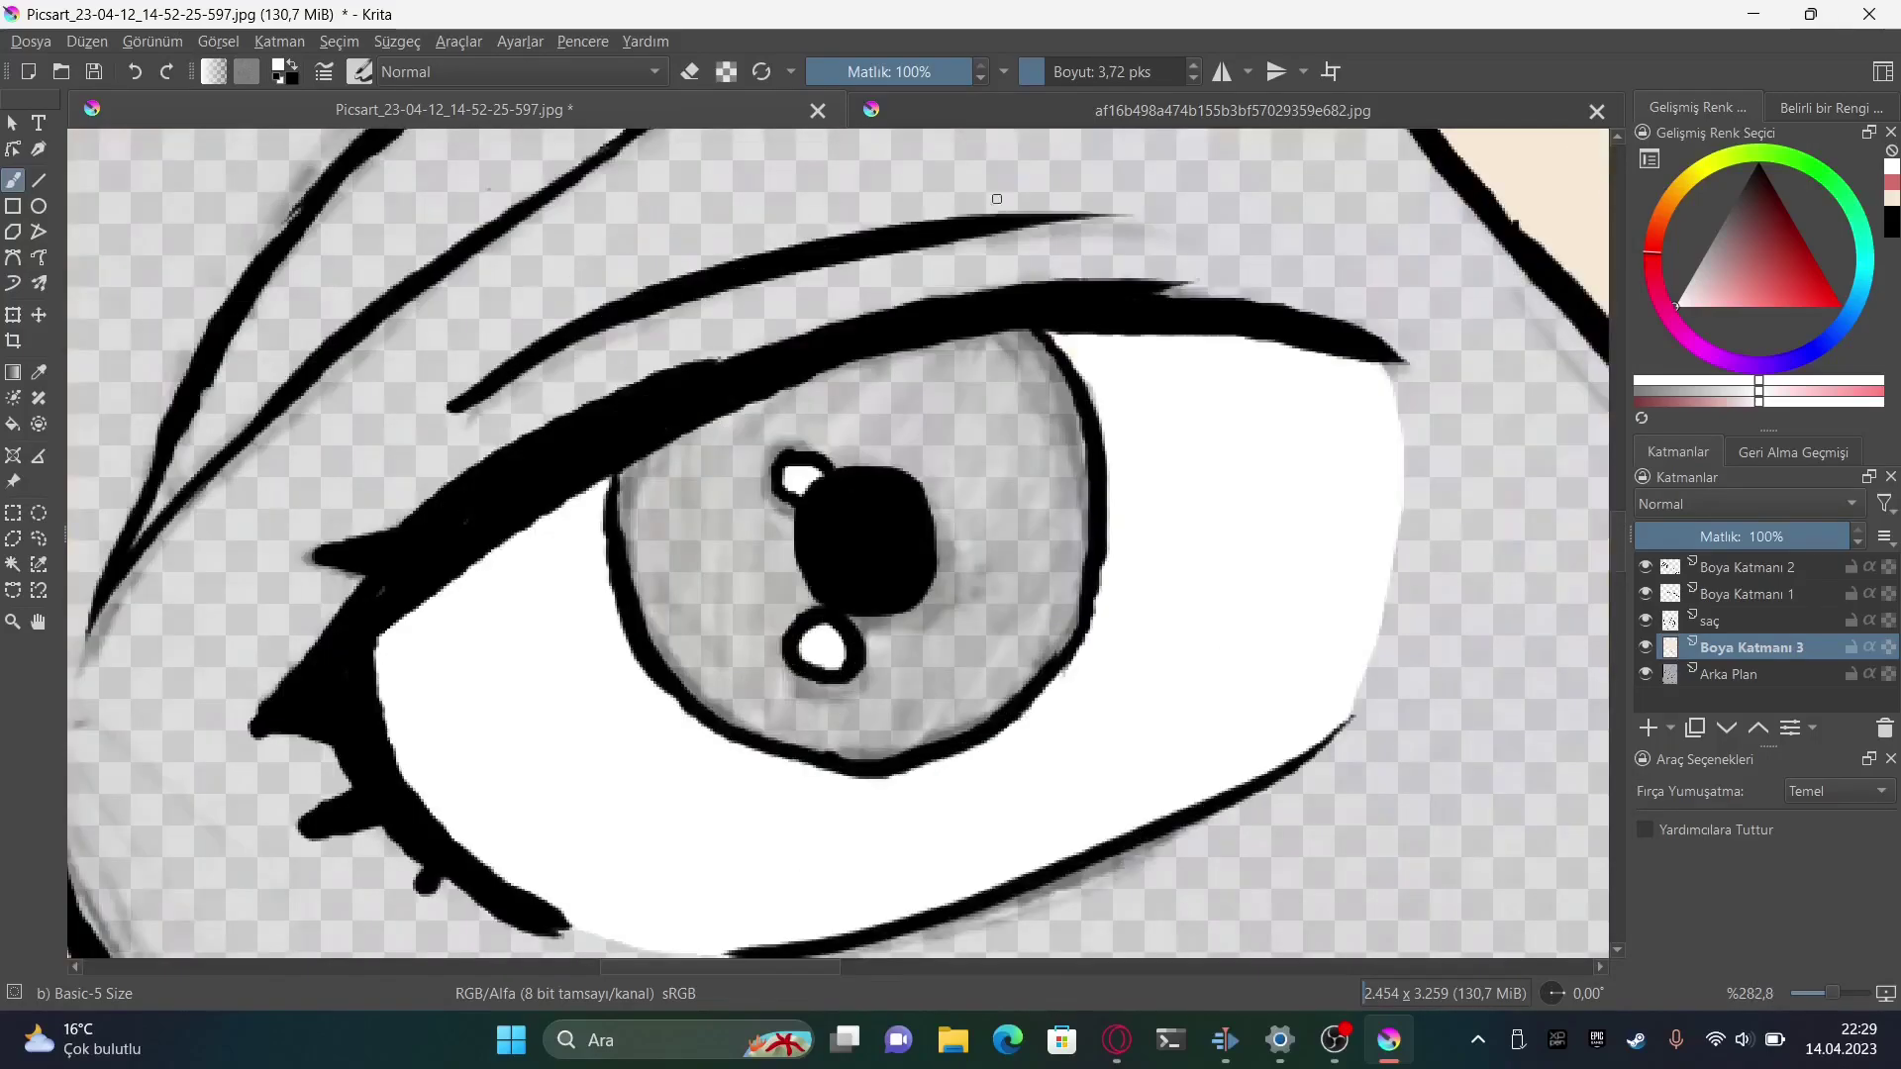
pyautogui.click(1724, 358)
pyautogui.click(1749, 244)
pyautogui.click(1067, 71)
pyautogui.moveTo(753, 421)
pyautogui.mouseDown()
pyautogui.moveTo(629, 515)
pyautogui.moveTo(966, 698)
pyautogui.mouseUp()
pyautogui.hotkey('shift', 'BackSpace')
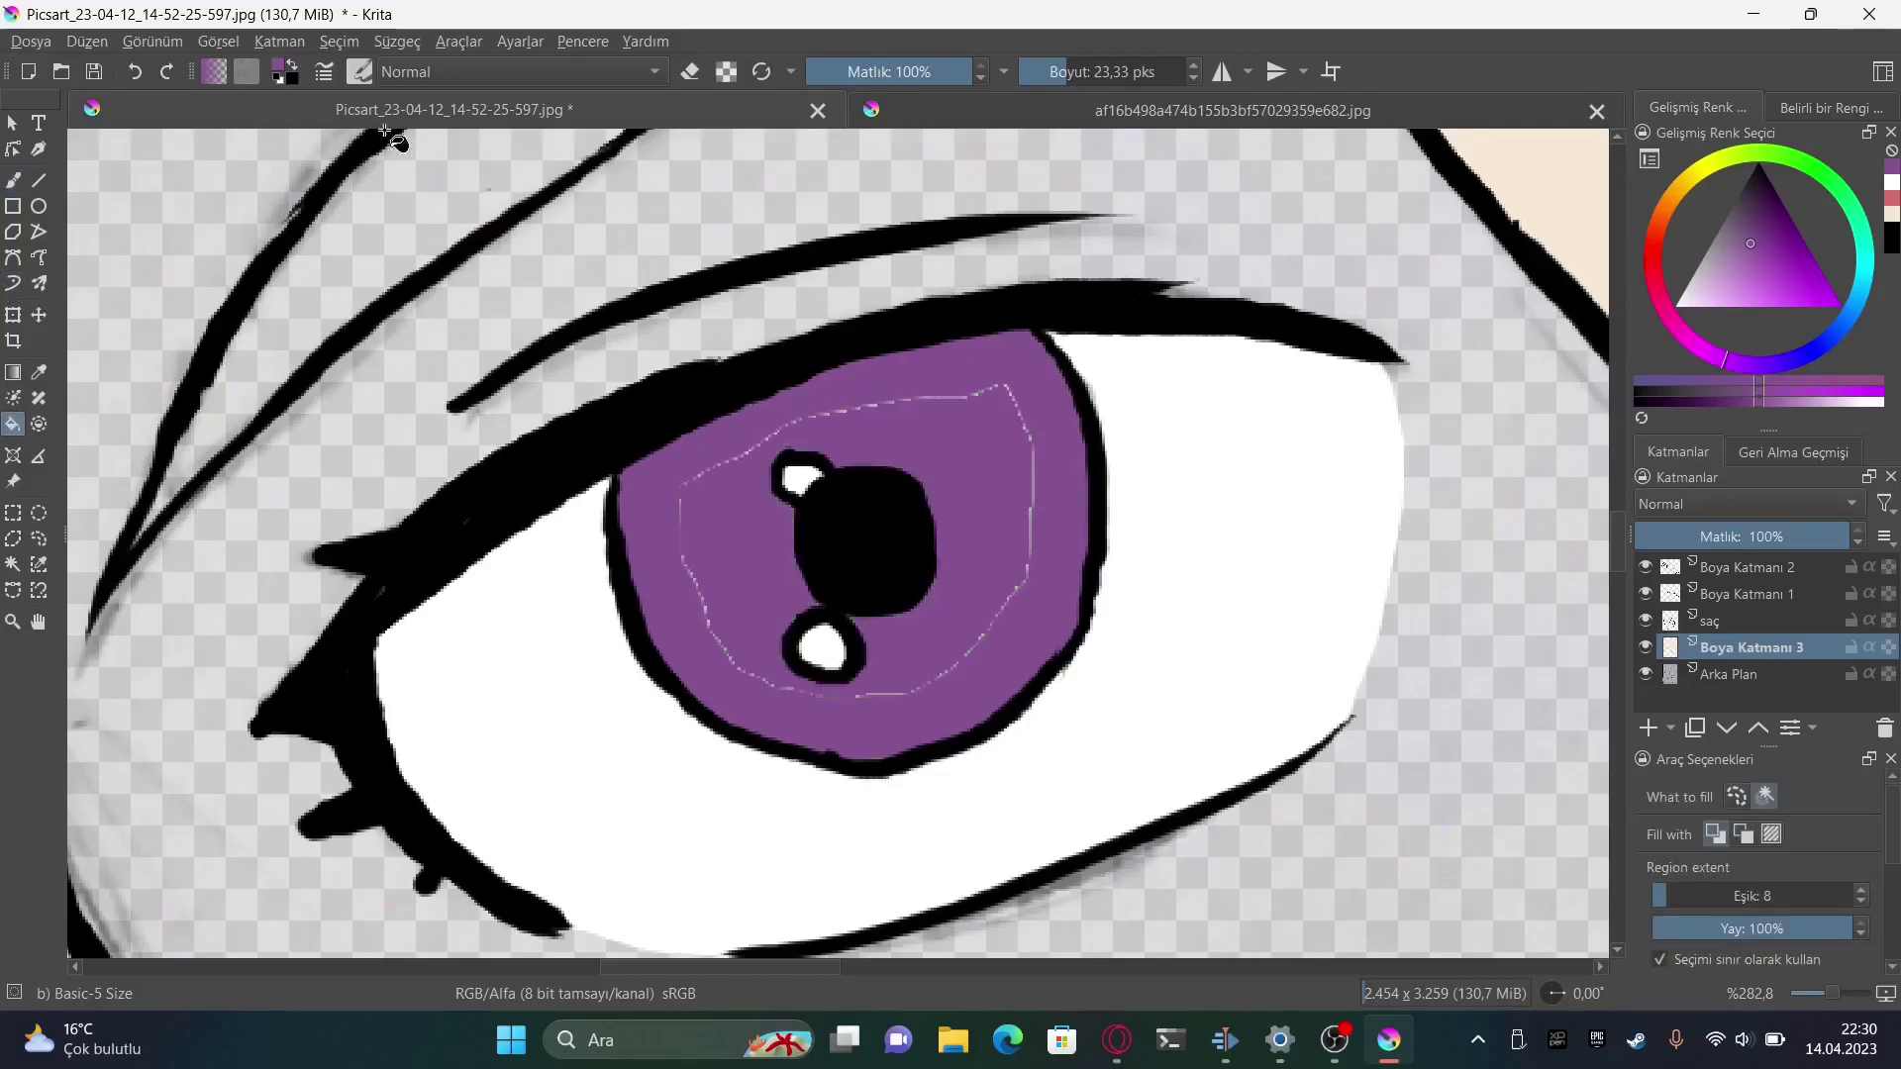
pyautogui.scroll(-3, 699, 591)
# Re-pick the cream hair colour and paint the remaining strand above the eye
pyautogui.keyDown('ctrl'); pyautogui.click(693, 510); pyautogui.keyUp('ctrl')
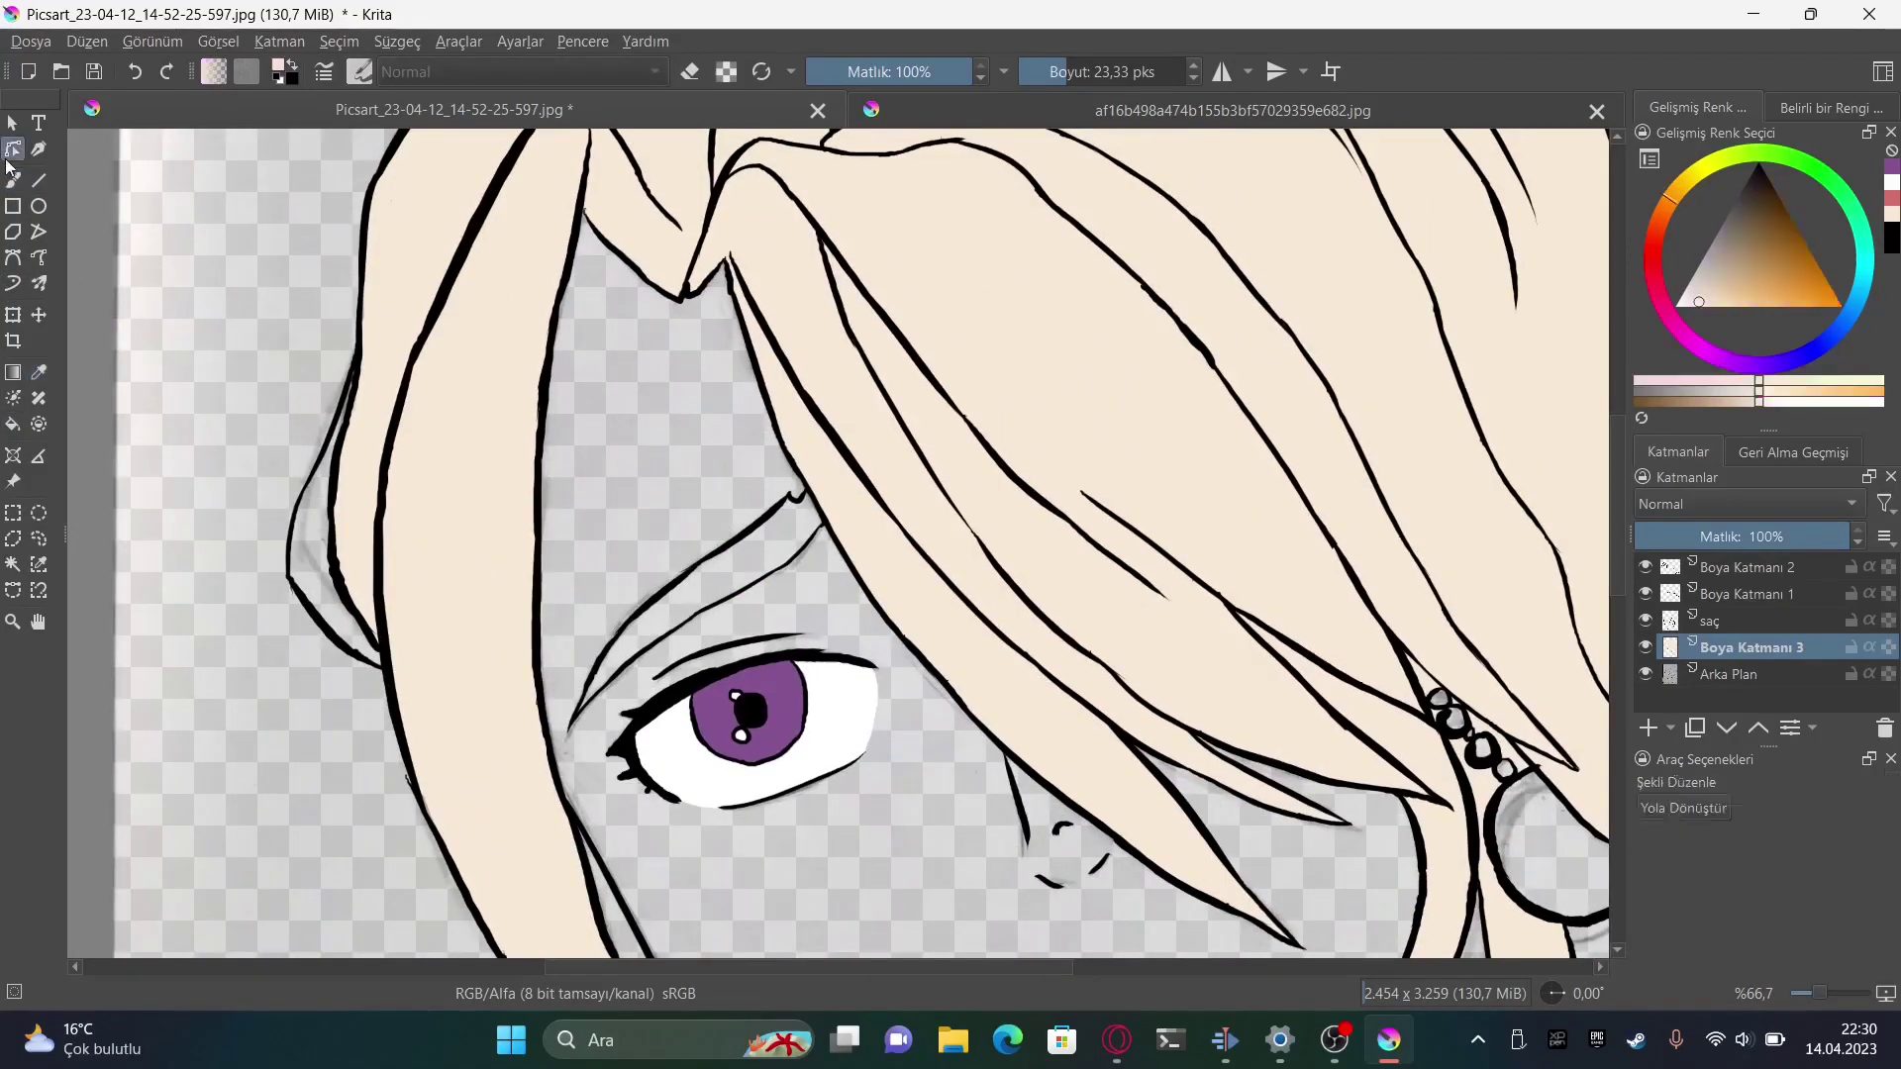
pyautogui.scroll(4, 936, 358)
pyautogui.moveTo(936, 358); pyautogui.dragTo(560, 425)
pyautogui.scroll(-5, 1349, 199)
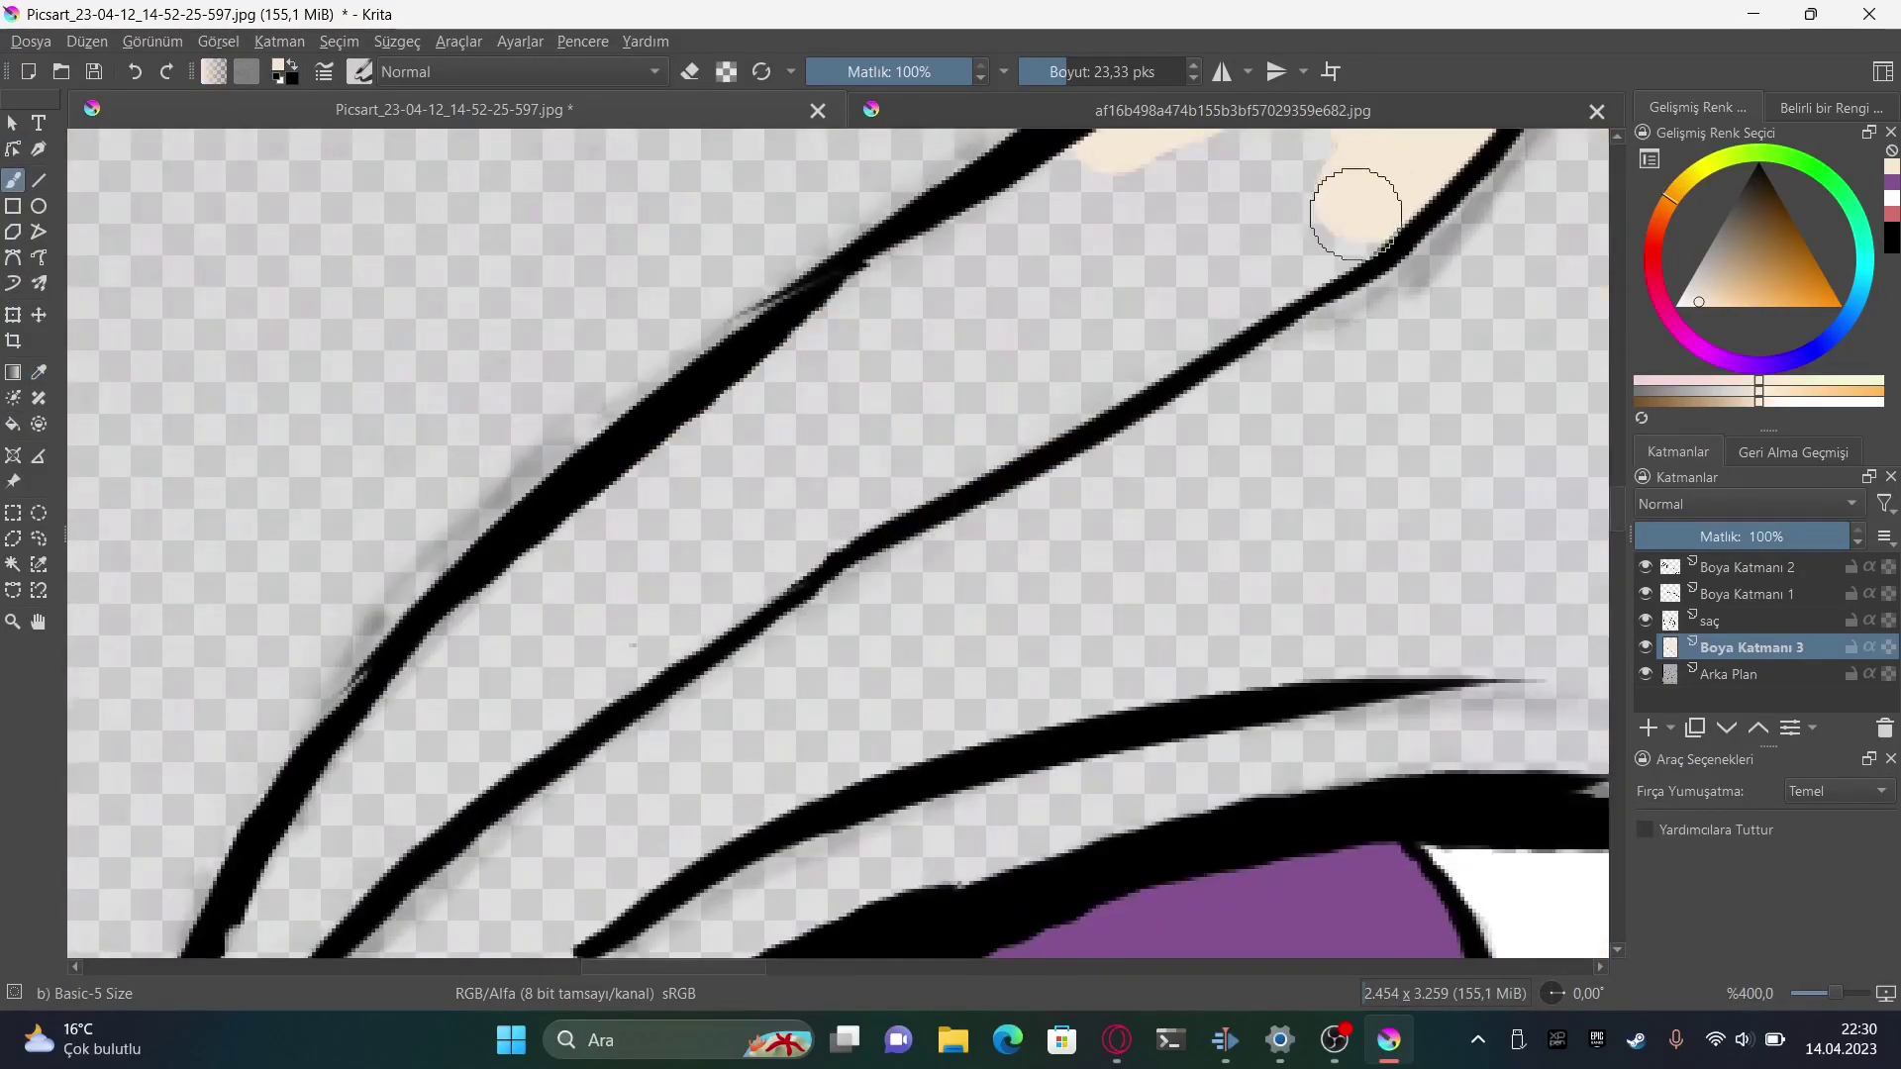
pyautogui.scroll(-3, 1060, 288)
pyautogui.moveTo(1349, 199)
pyautogui.mouseDown()
pyautogui.moveTo(1060, 288)
pyautogui.moveTo(728, 581)
pyautogui.mouseUp()
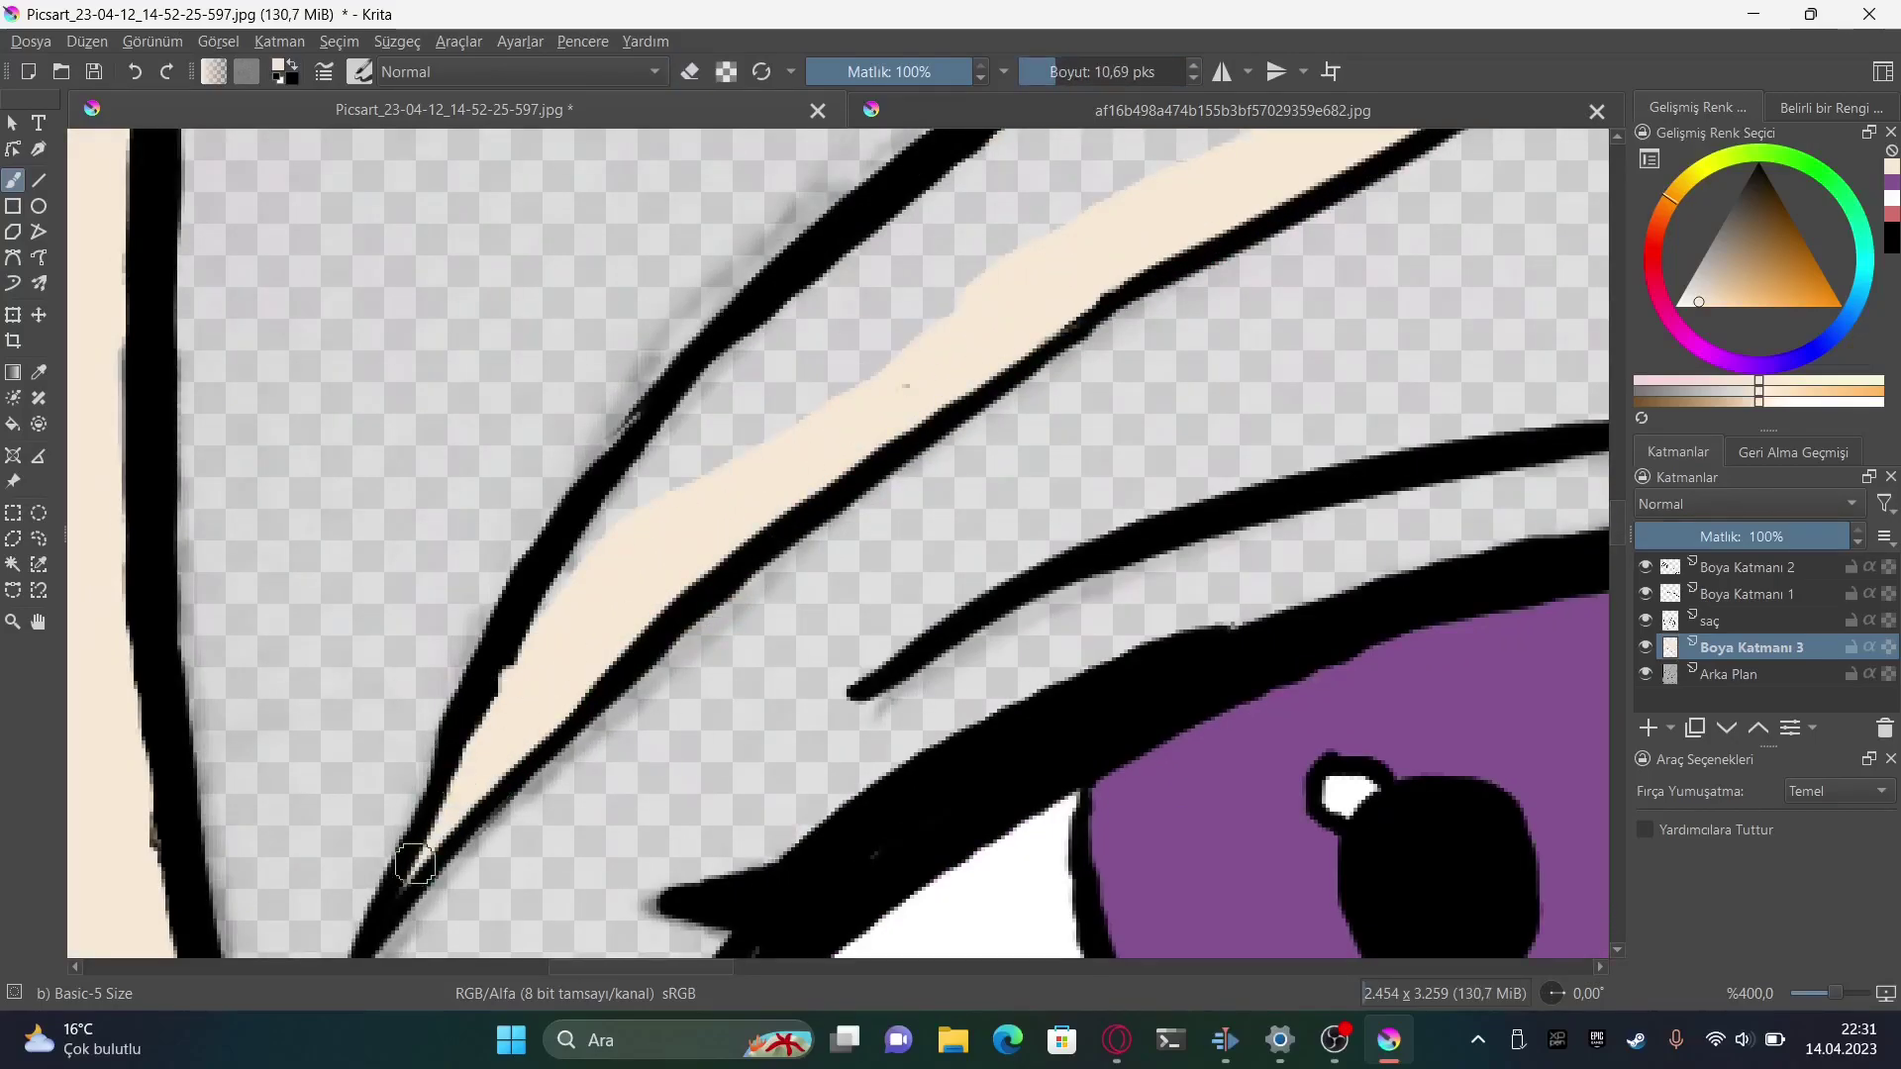
pyautogui.scroll(3, 414, 863)
pyautogui.moveTo(513, 806); pyautogui.dragTo(836, 437)
pyautogui.scroll(3, 835, 436)
pyautogui.press(']')
pyautogui.press(']')
pyautogui.press(']')
pyautogui.moveTo(1324, 221); pyautogui.dragTo(1264, 284)
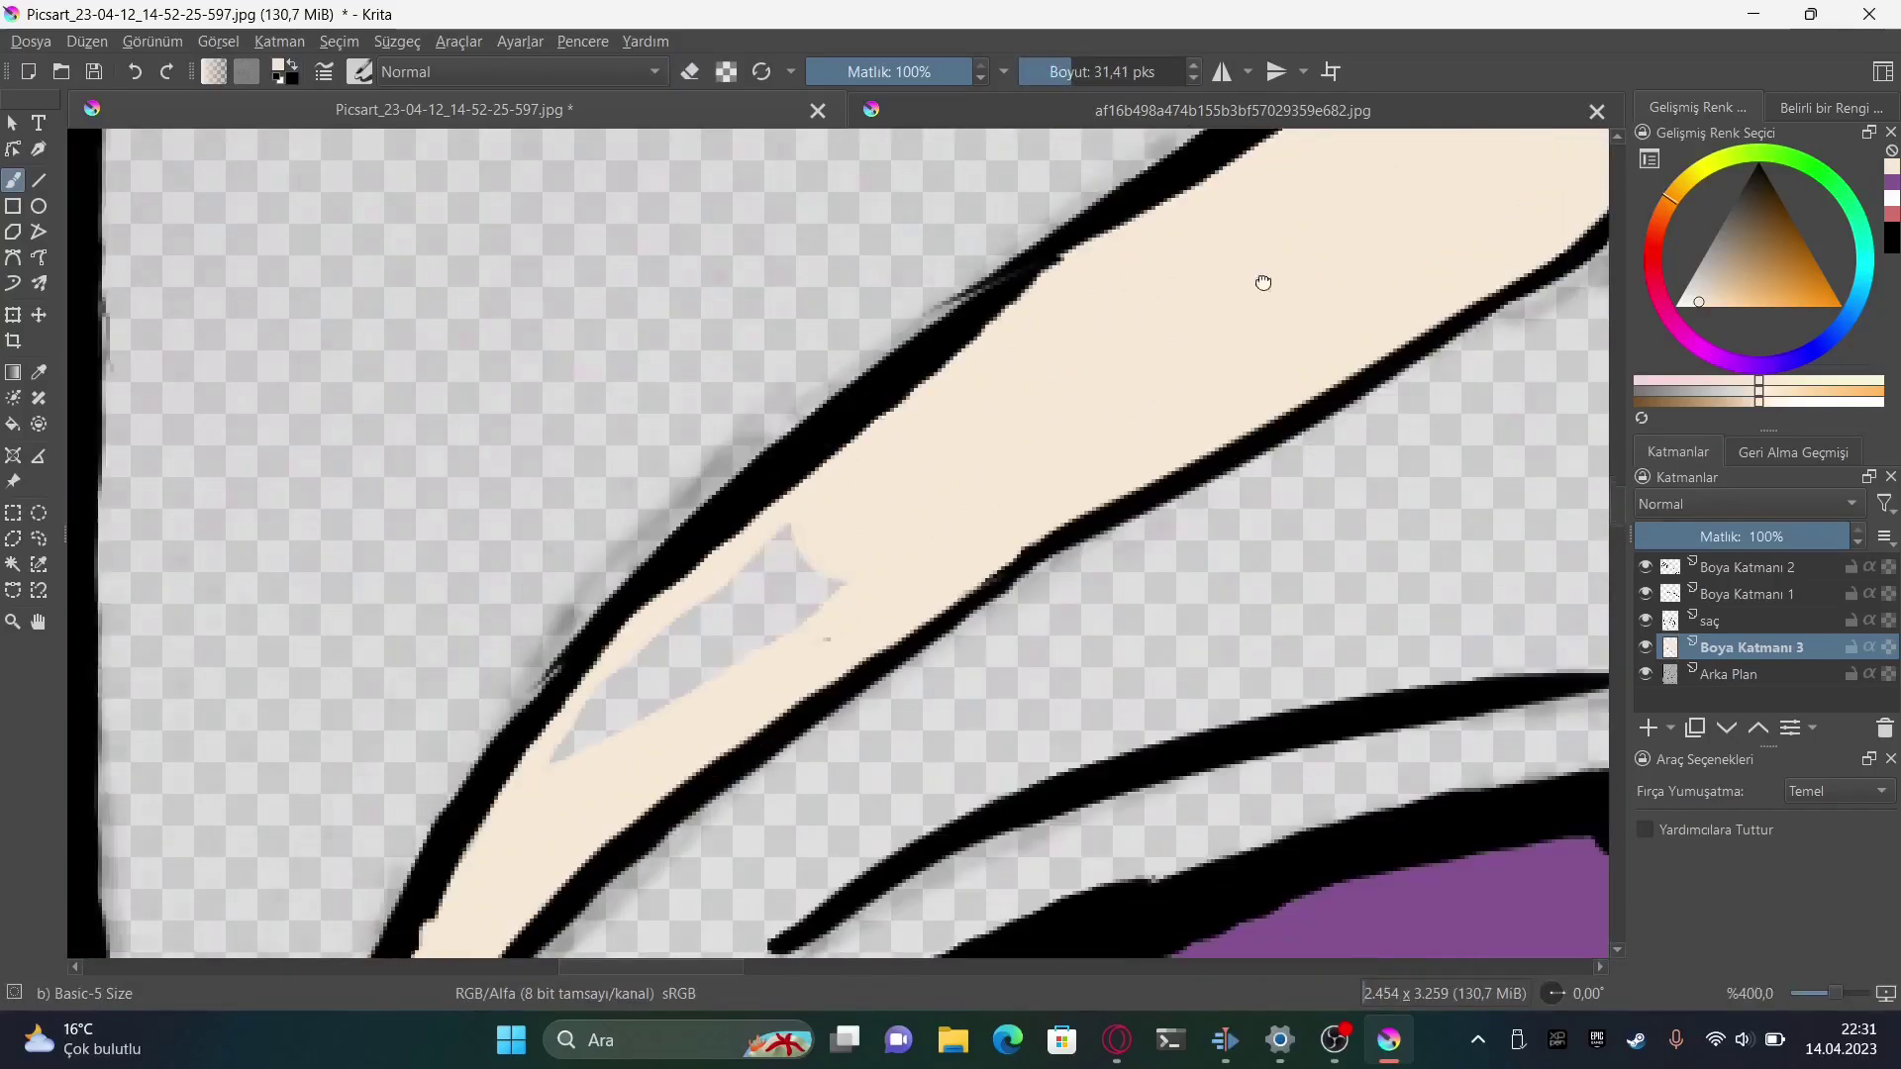
pyautogui.scroll(-5, 1264, 284)
# Paint the first earring beads and the gaps between them brown
pyautogui.click(1768, 262)
pyautogui.scroll(6, 990, 396)
pyautogui.moveTo(871, 376); pyautogui.dragTo(1049, 258)
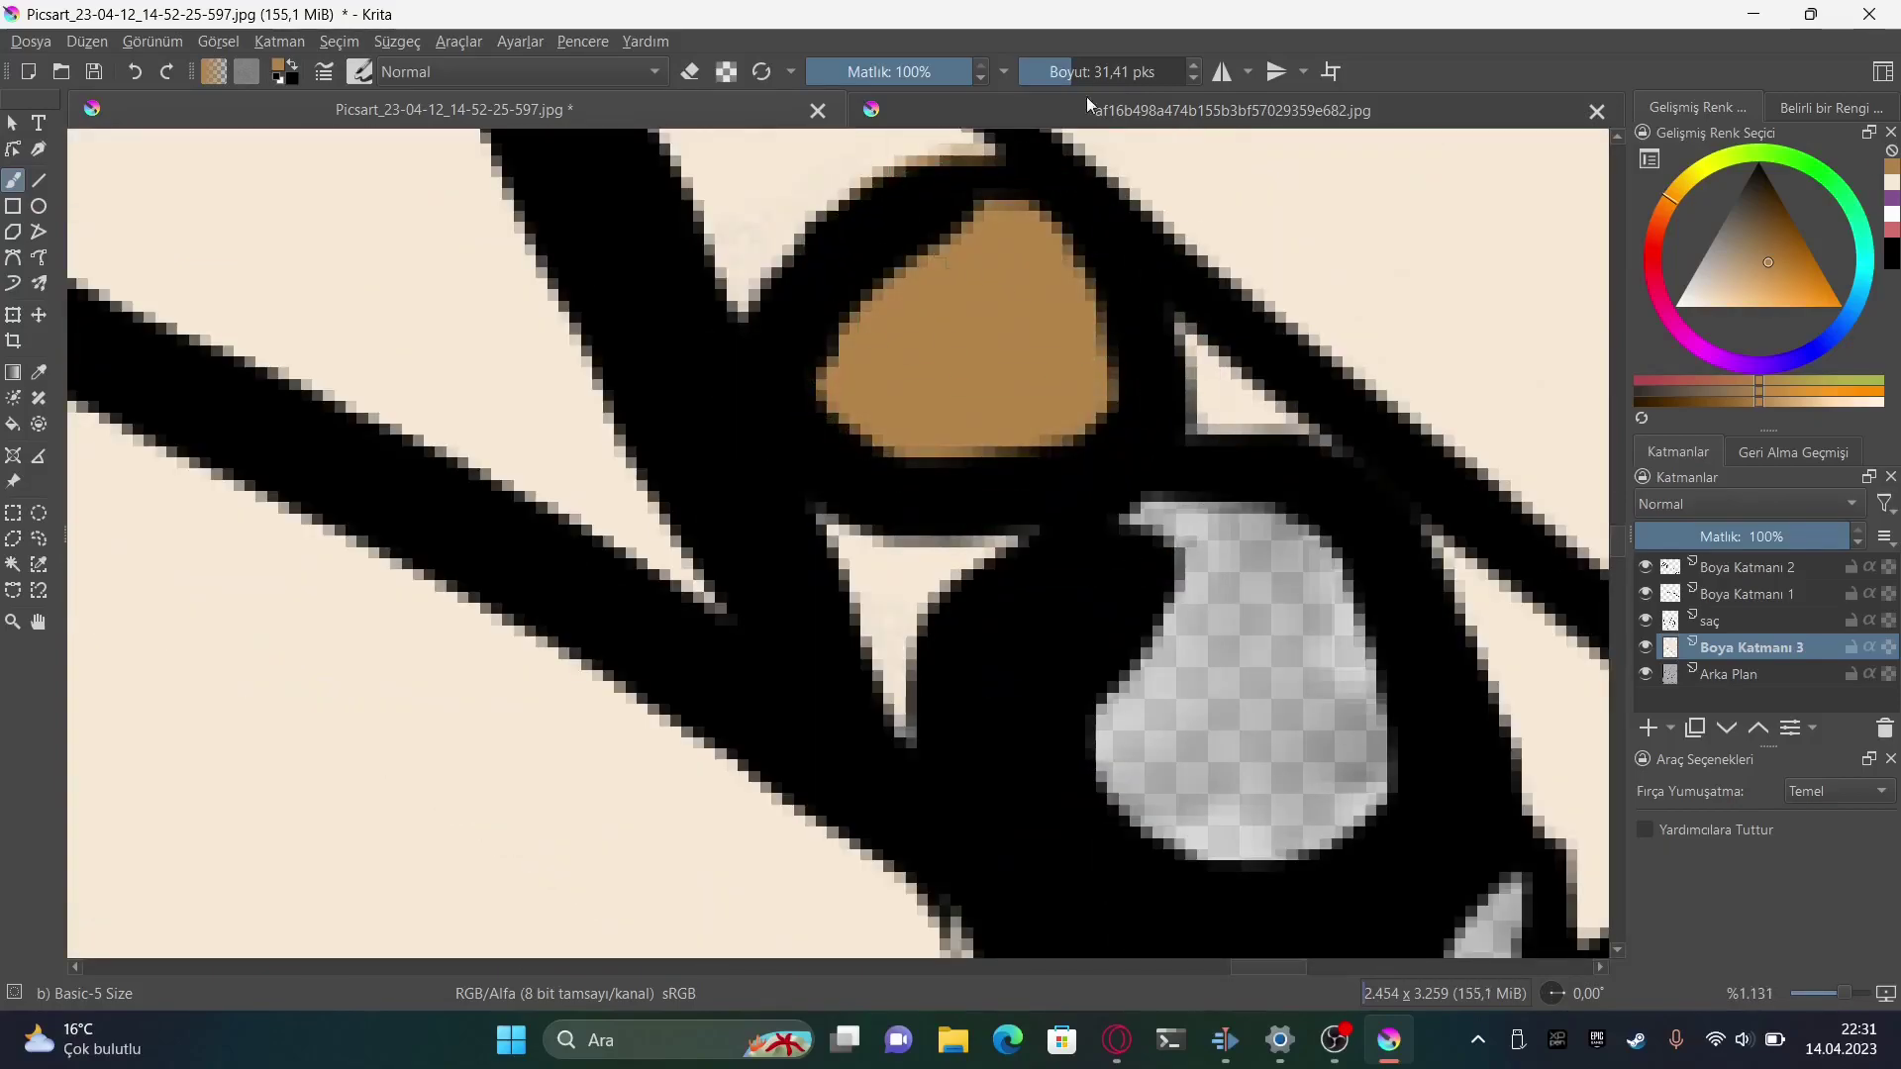
pyautogui.press('[')
pyautogui.press('[')
pyautogui.press('[')
pyautogui.moveTo(1183, 425); pyautogui.dragTo(1134, 465)
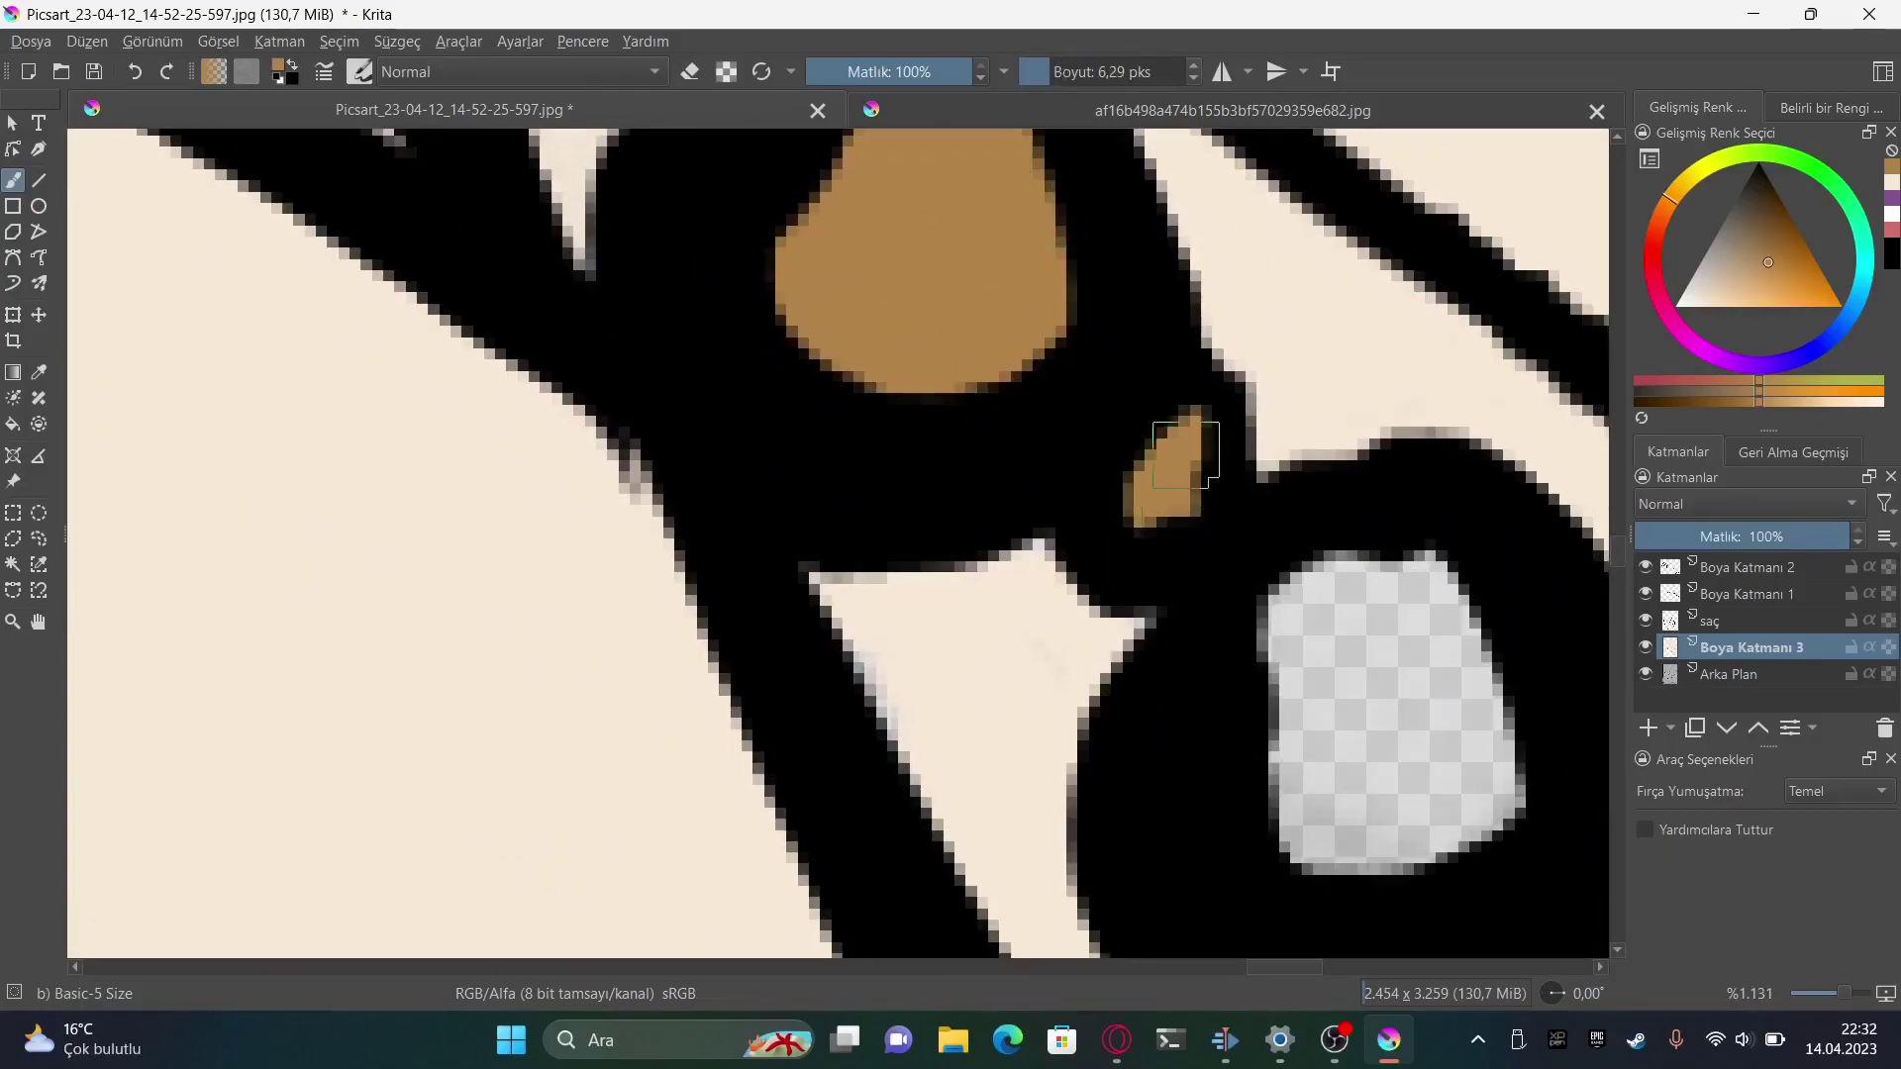
pyautogui.moveTo(1287, 594); pyautogui.dragTo(1455, 812)
pyautogui.scroll(-5, 1386, 693)
pyautogui.scroll(5, 1218, 460)
pyautogui.press('d')
pyautogui.press('pageup')
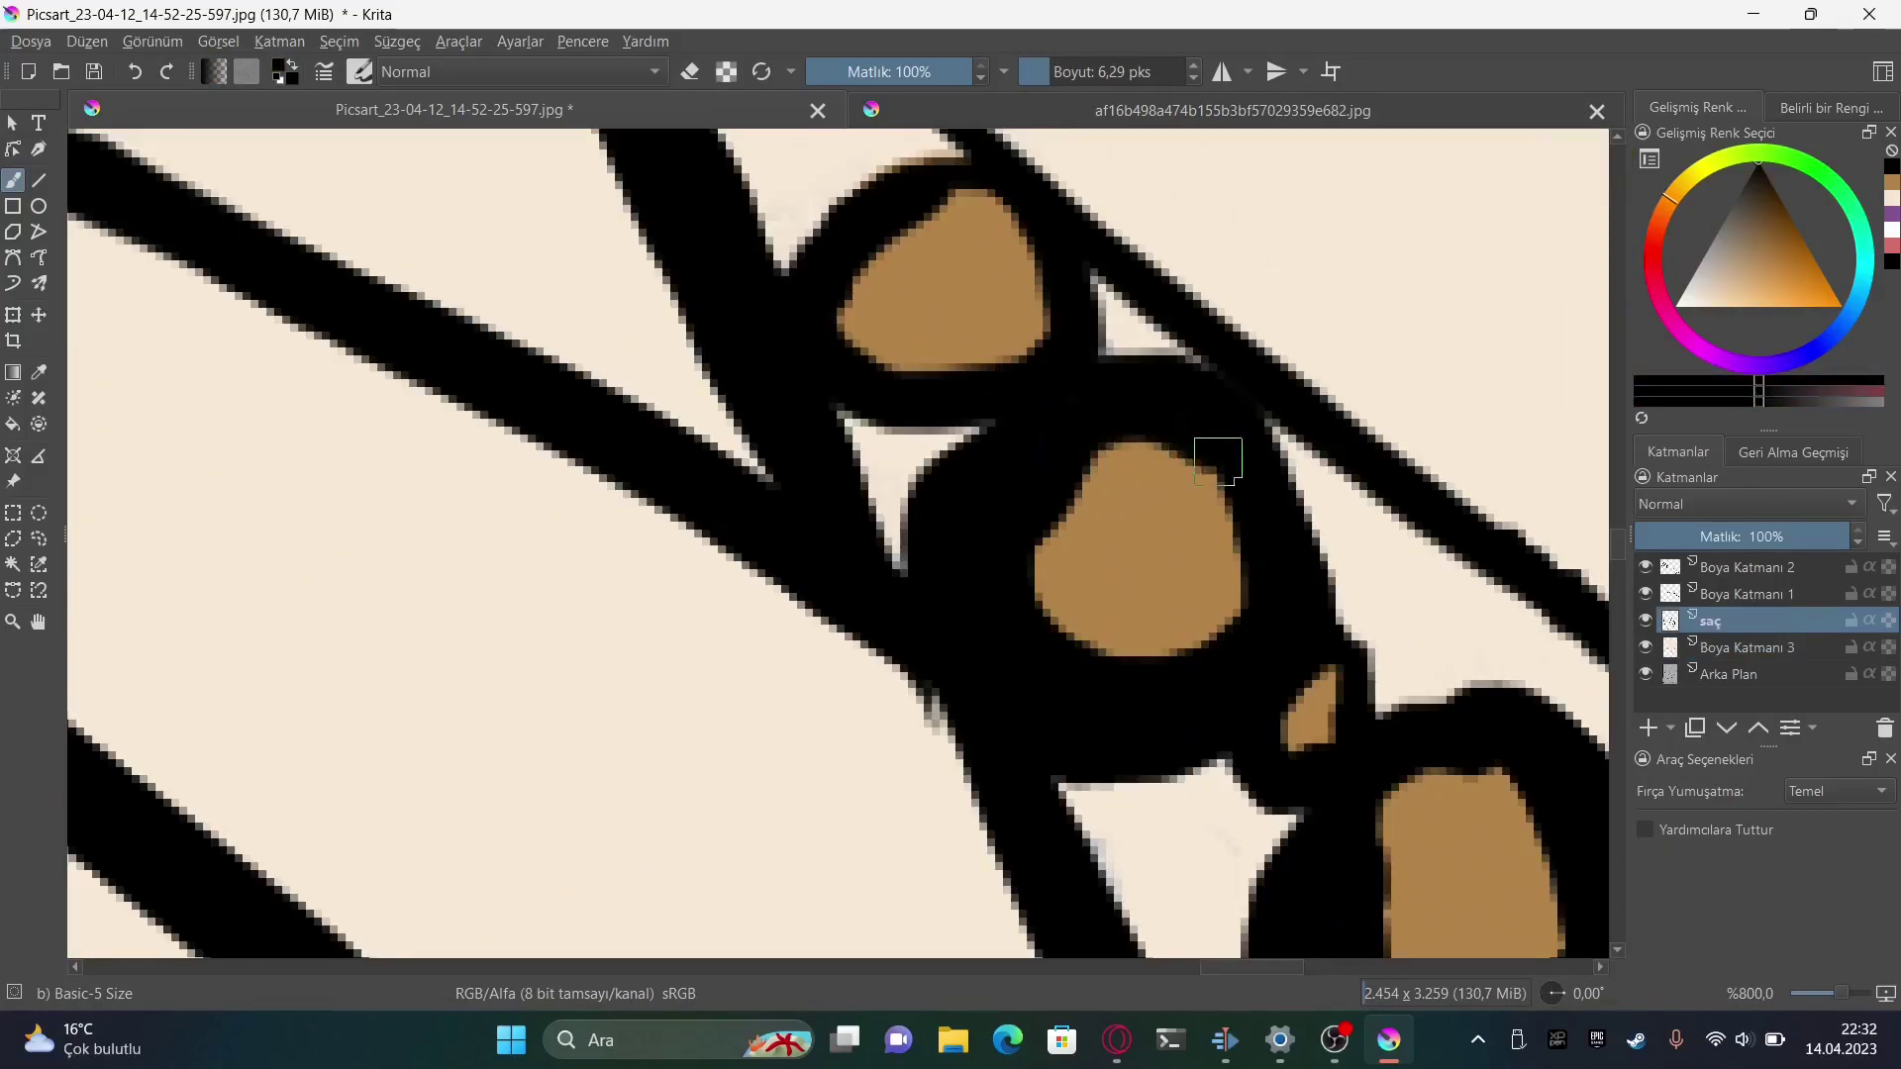
pyautogui.scroll(-3, 1218, 460)
pyautogui.scroll(4, 1314, 475)
# On Boya Katmanı 3, fill the next bead and the large earring pendant brown
pyautogui.keyDown('ctrl'); pyautogui.click(792, 416); pyautogui.keyUp('ctrl')
pyautogui.press('pagedown')
pyautogui.moveTo(1243, 679); pyautogui.dragTo(1111, 750)
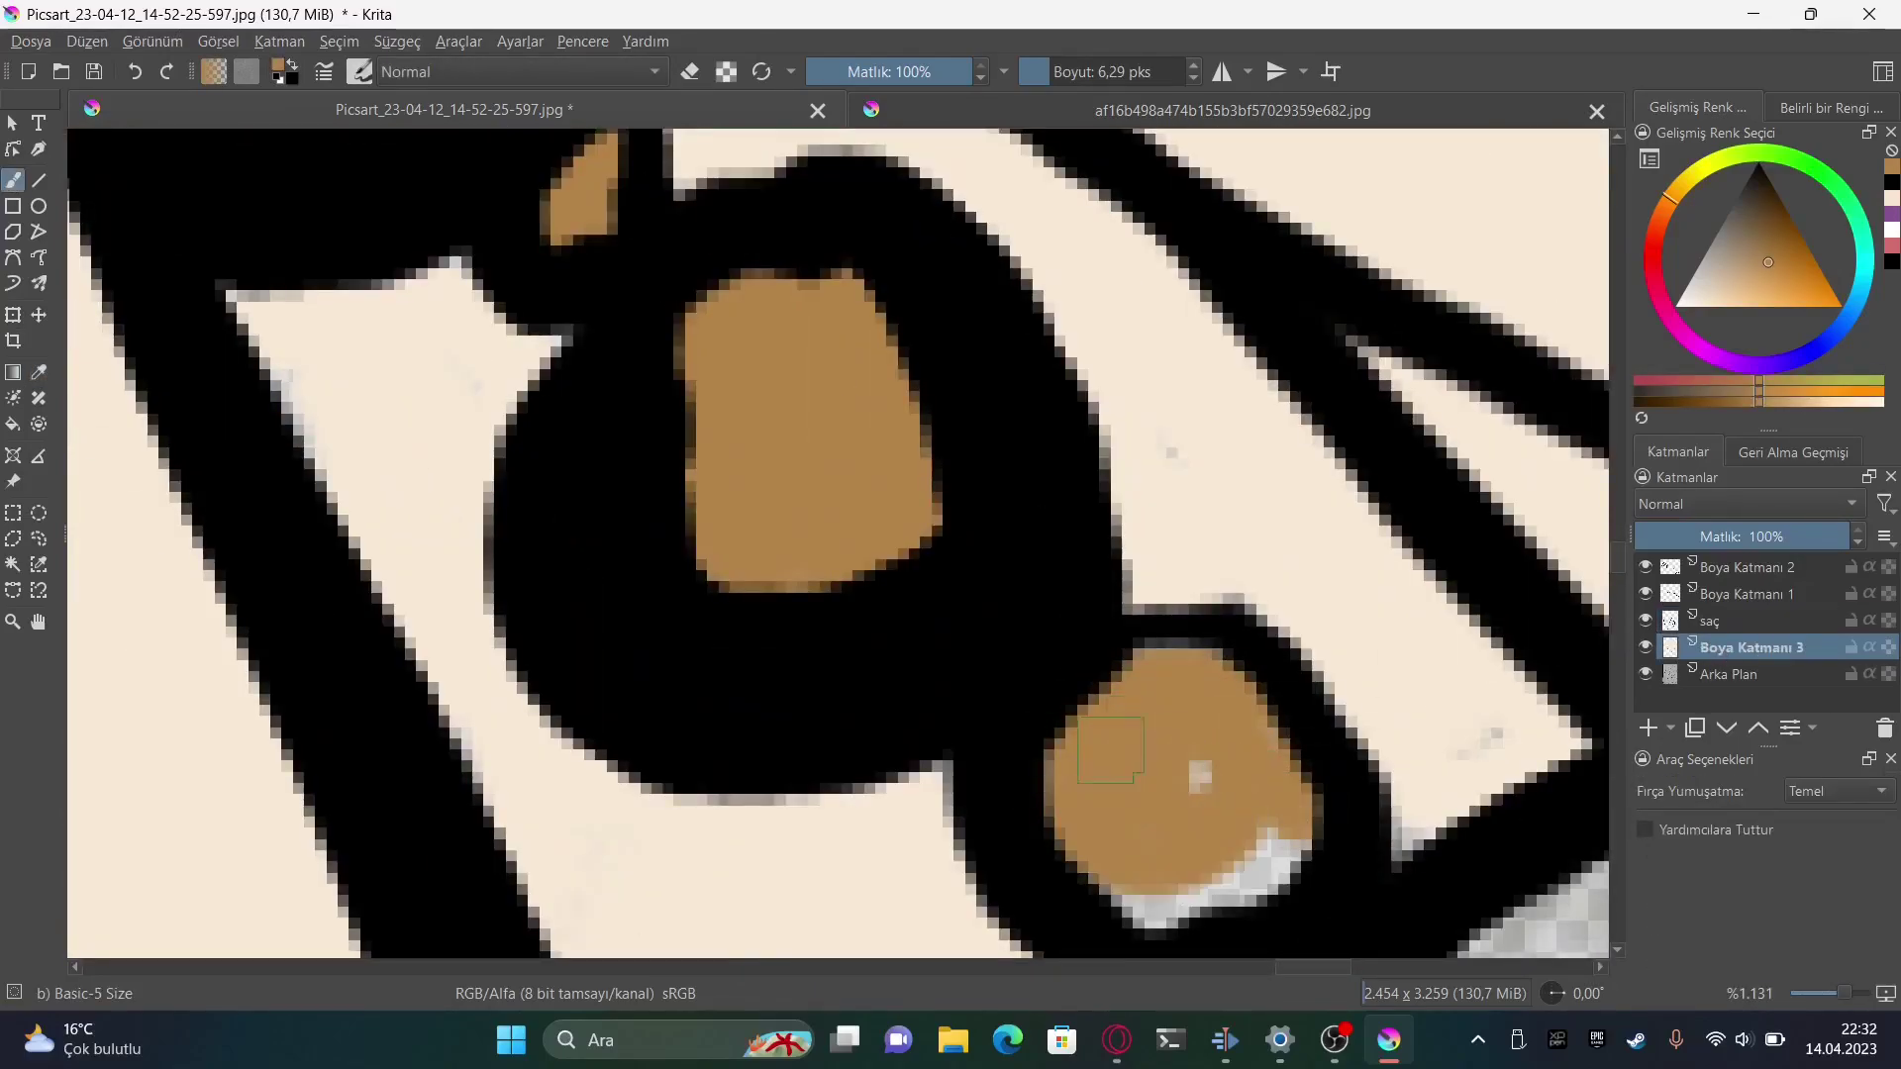
pyautogui.scroll(-5, 1062, 397)
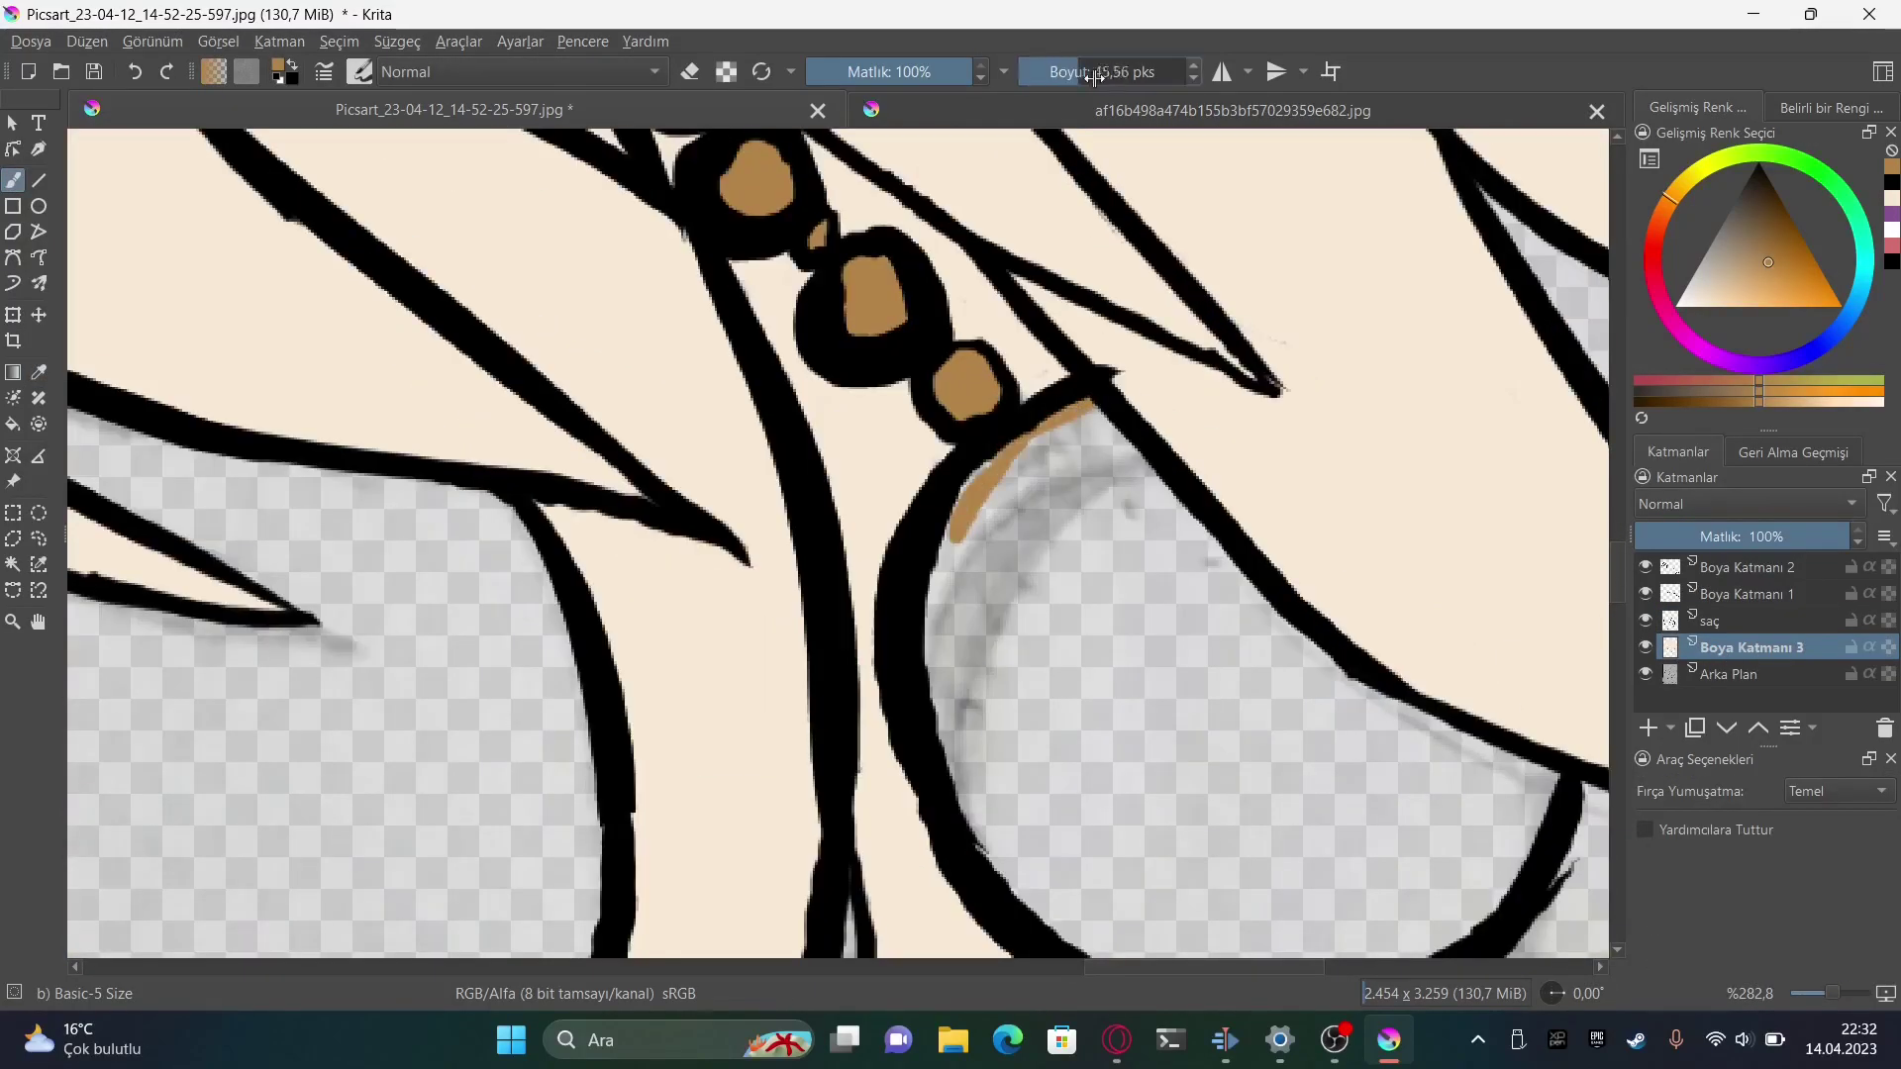
pyautogui.moveTo(1094, 77); pyautogui.dragTo(1123, 77)
pyautogui.moveTo(990, 475); pyautogui.dragTo(1208, 700)
pyautogui.moveTo(1271, 614); pyautogui.dragTo(839, 406)
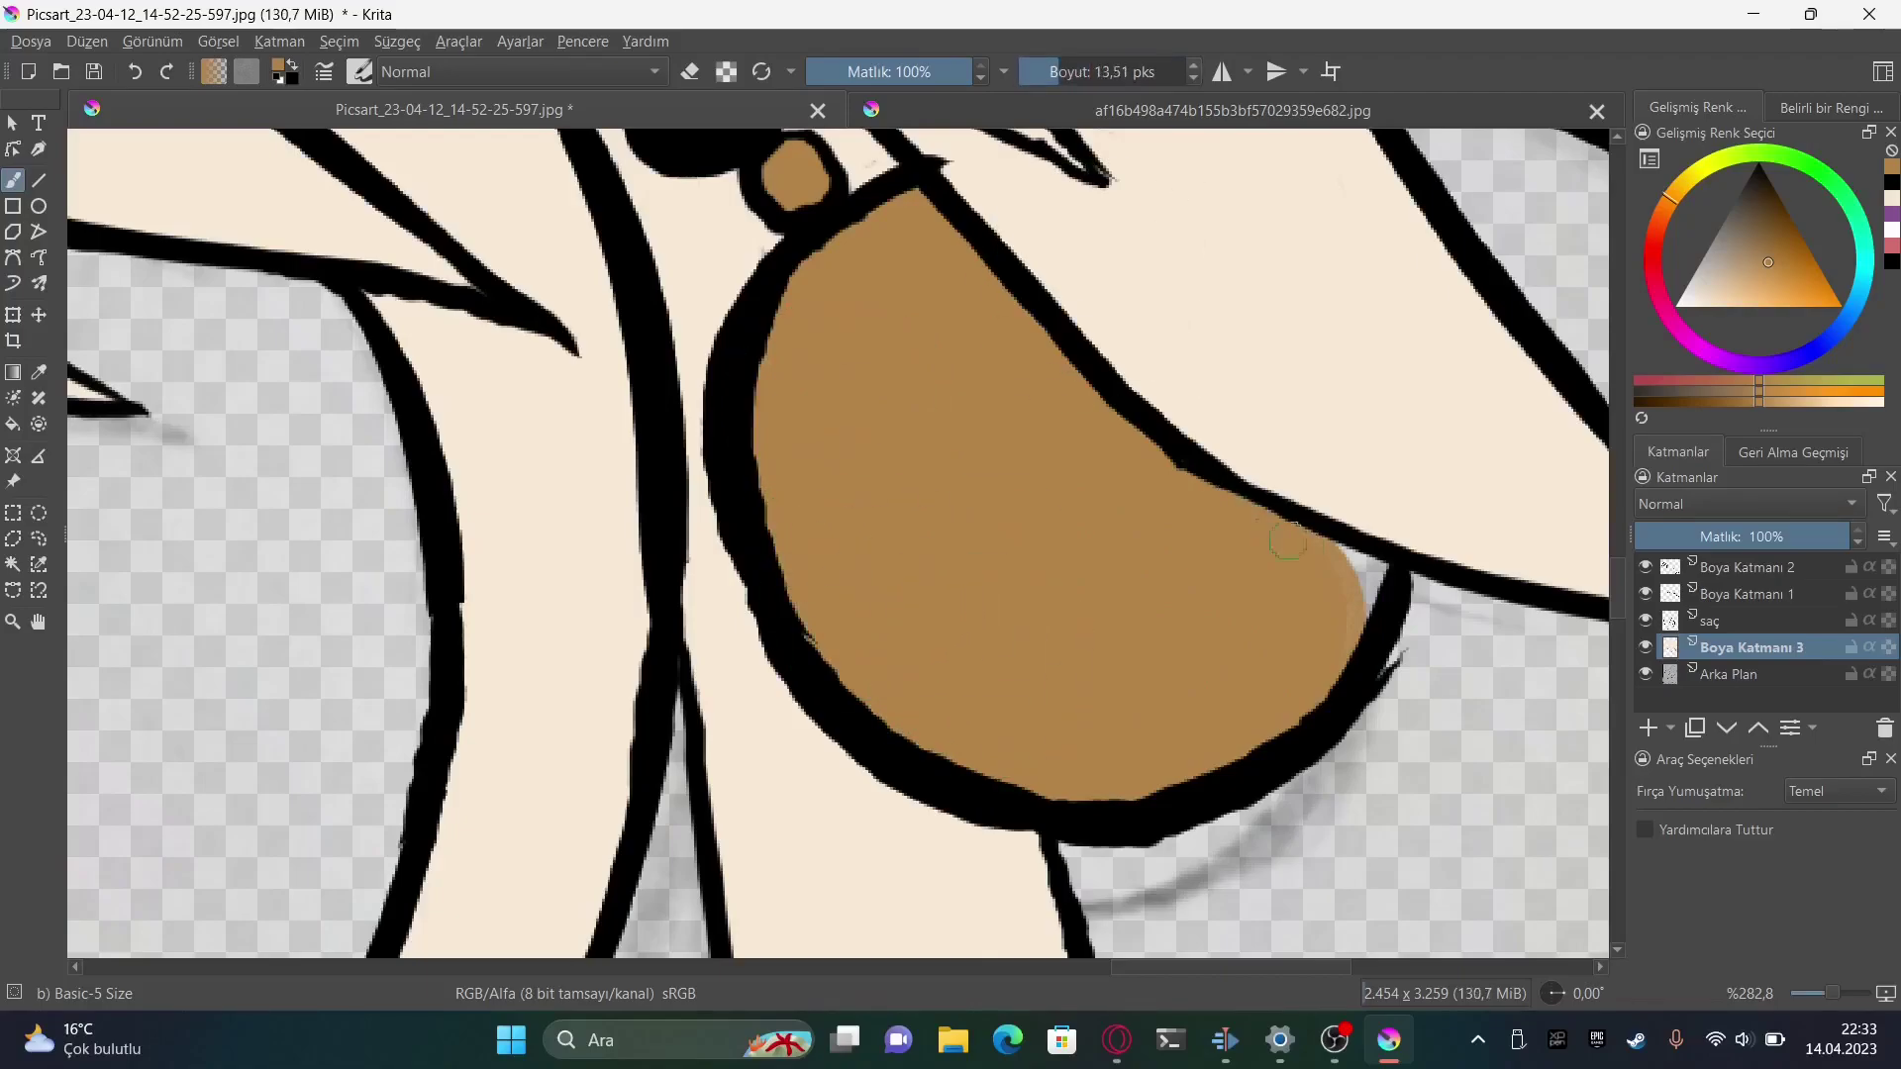
pyautogui.scroll(-5, 1100, 488)
pyautogui.moveTo(742, 331); pyautogui.dragTo(849, 628)
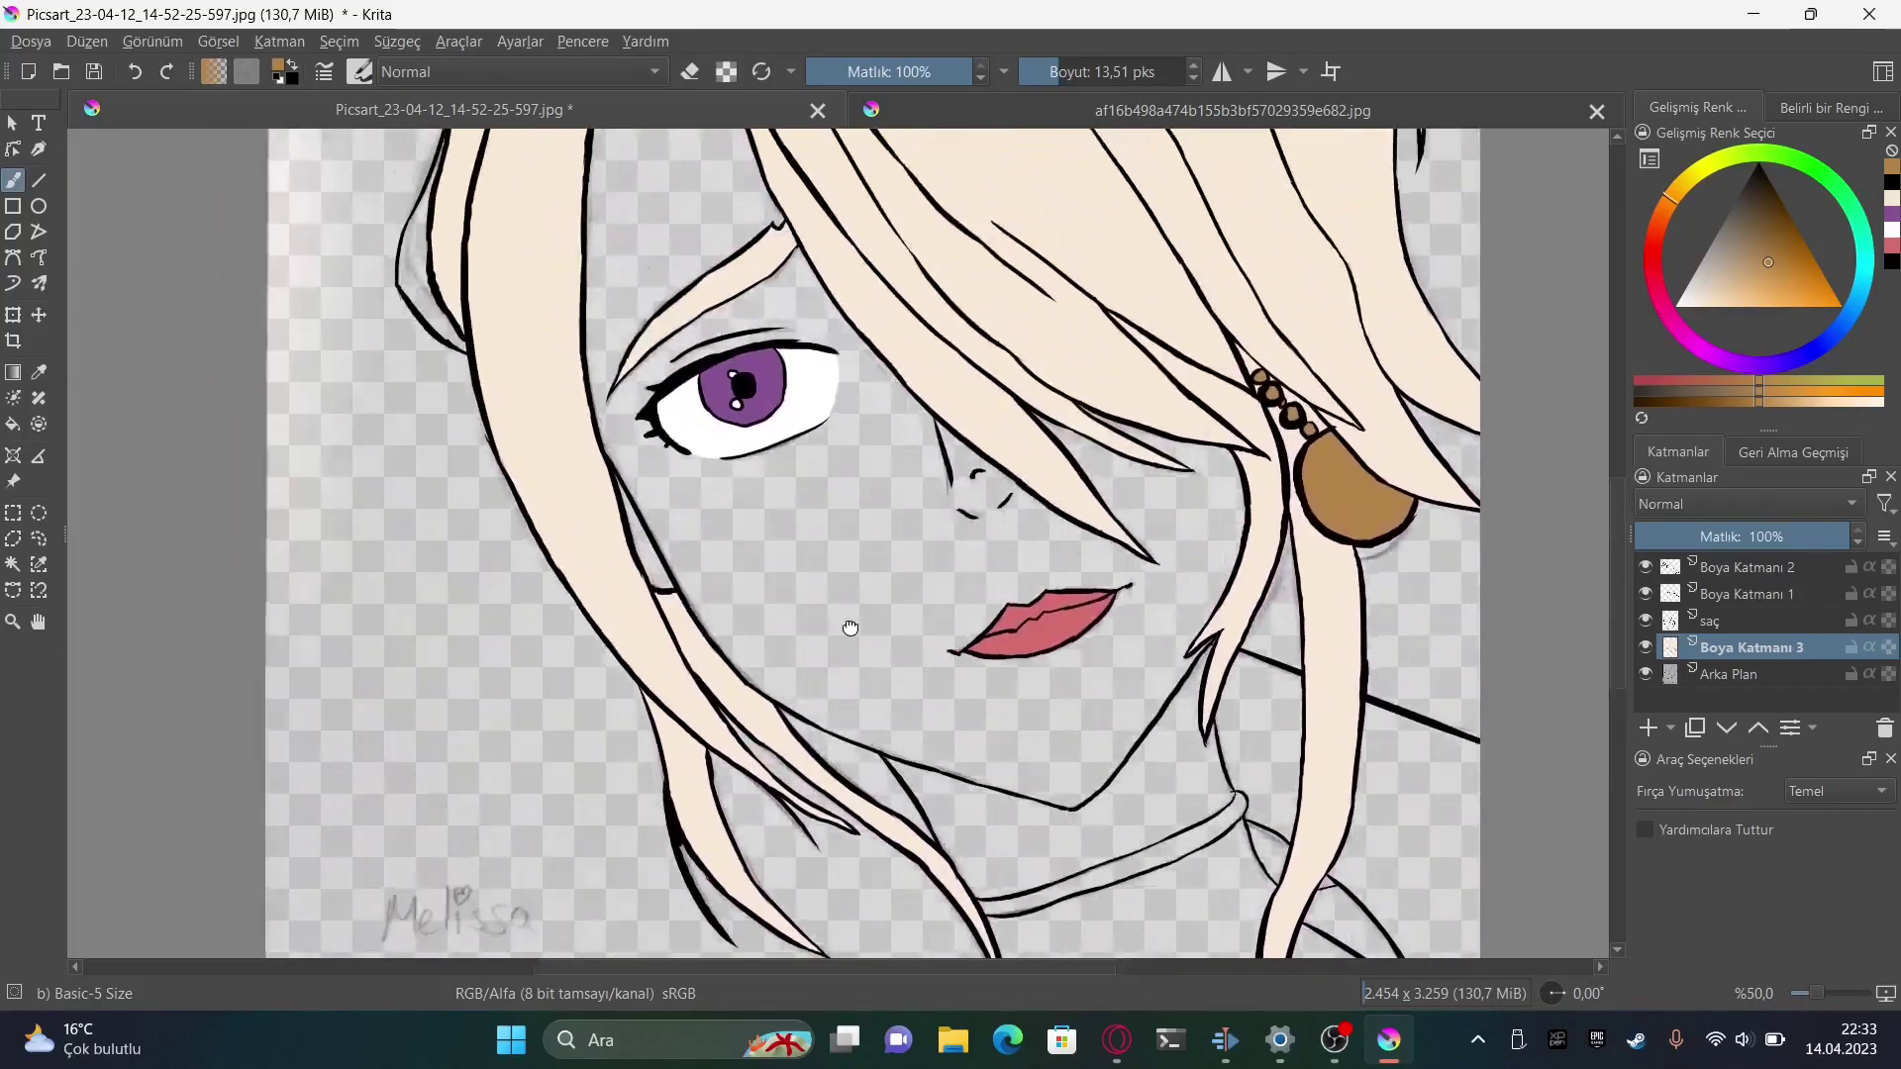
pyautogui.scroll(5, 976, 396)
# With the Line tool, draw three peach segments along the forehead outline and hair edge at 565.7% zoom
pyautogui.press('v')
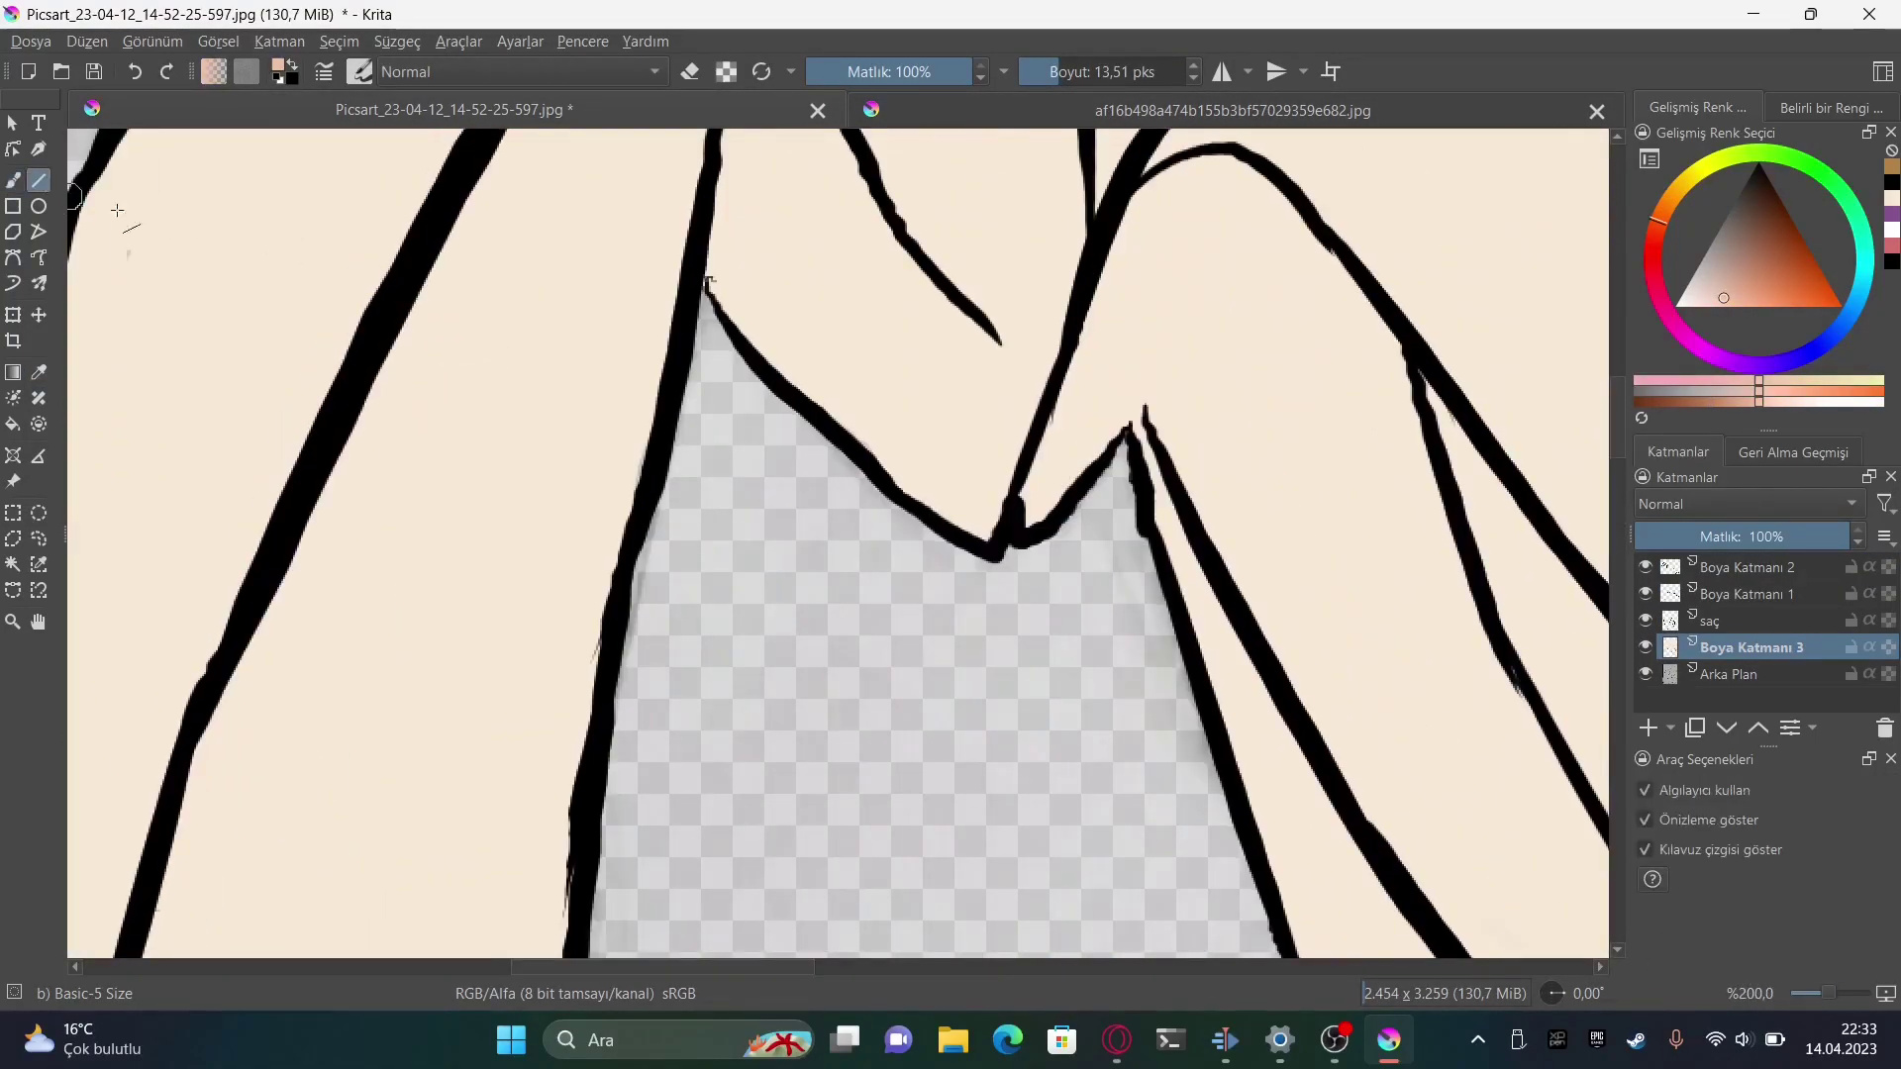
pyautogui.moveTo(755, 336); pyautogui.dragTo(911, 549)
pyautogui.scroll(4, 864, 471)
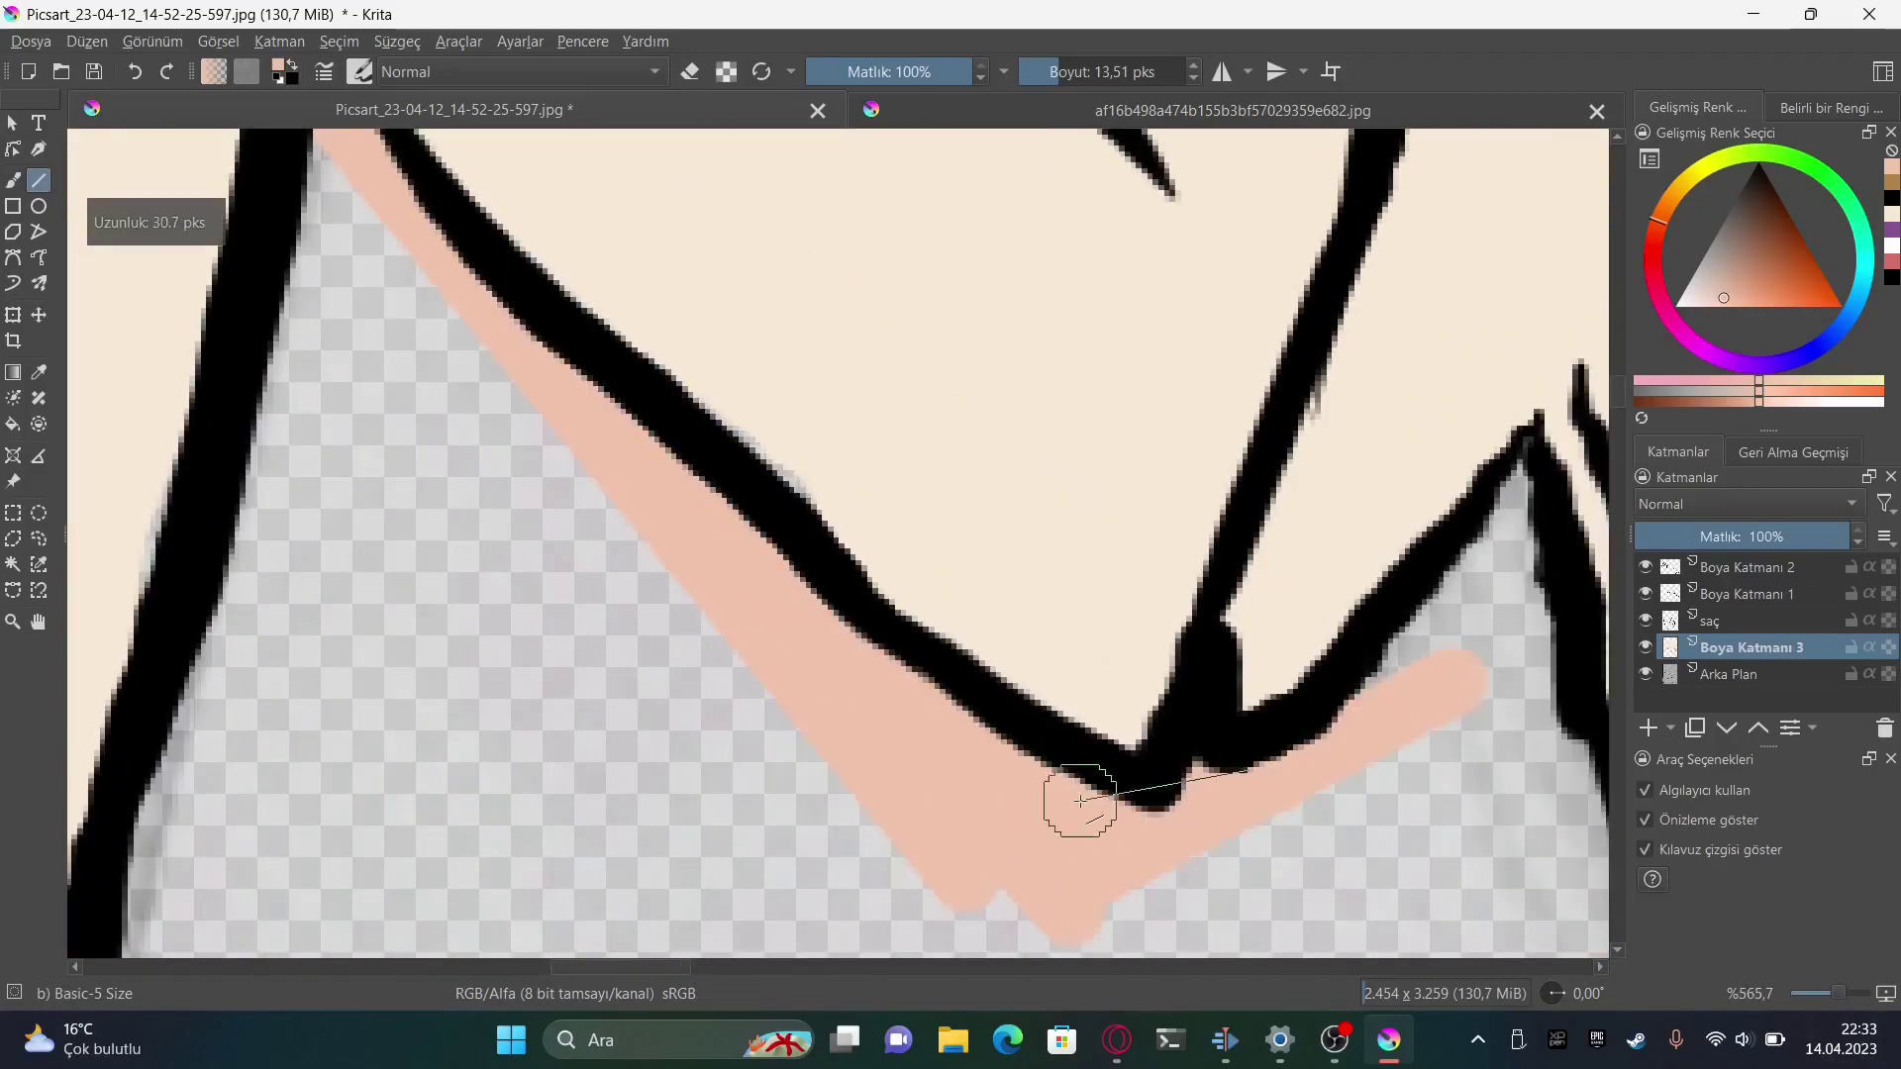
pyautogui.scroll(-2, 1080, 800)
pyautogui.moveTo(1202, 234); pyautogui.dragTo(1287, 785)
pyautogui.scroll(1, 929, 482)
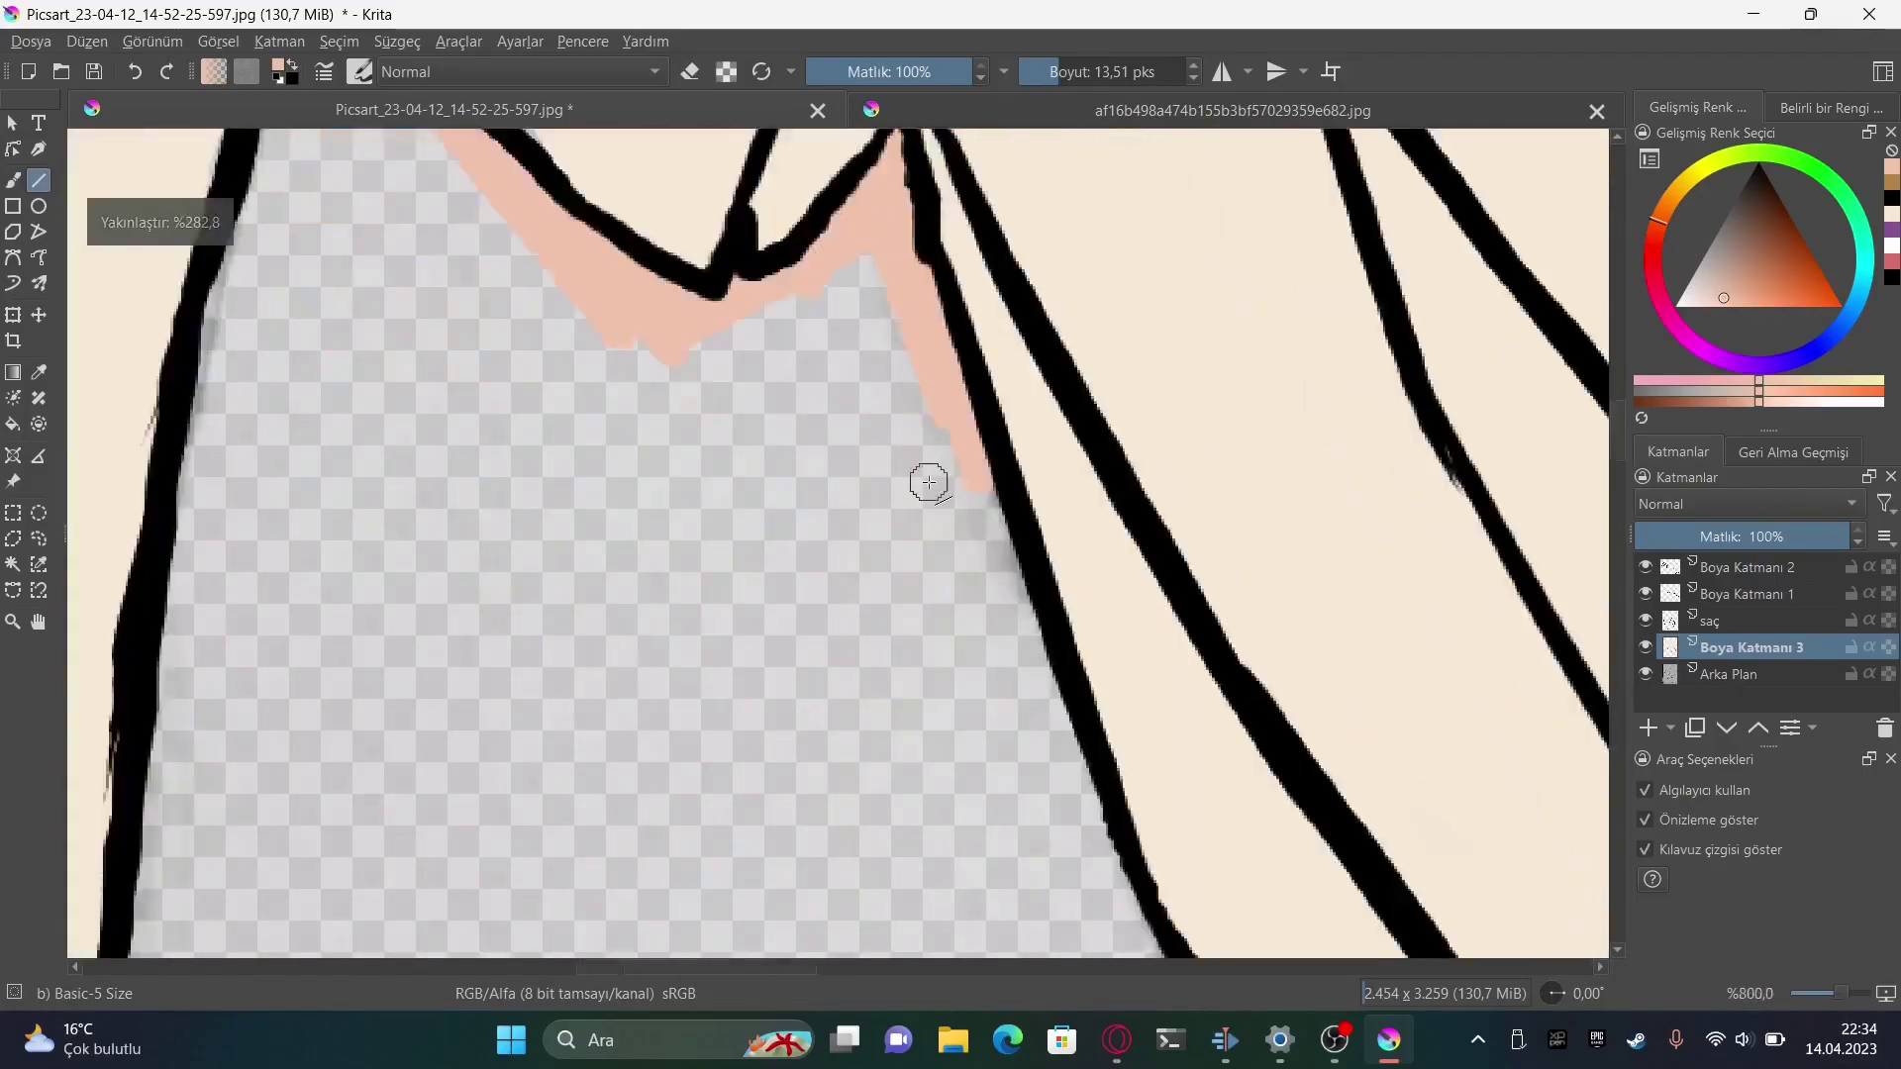
pyautogui.scroll(-3, 990, 756)
pyautogui.click(1837, 992)
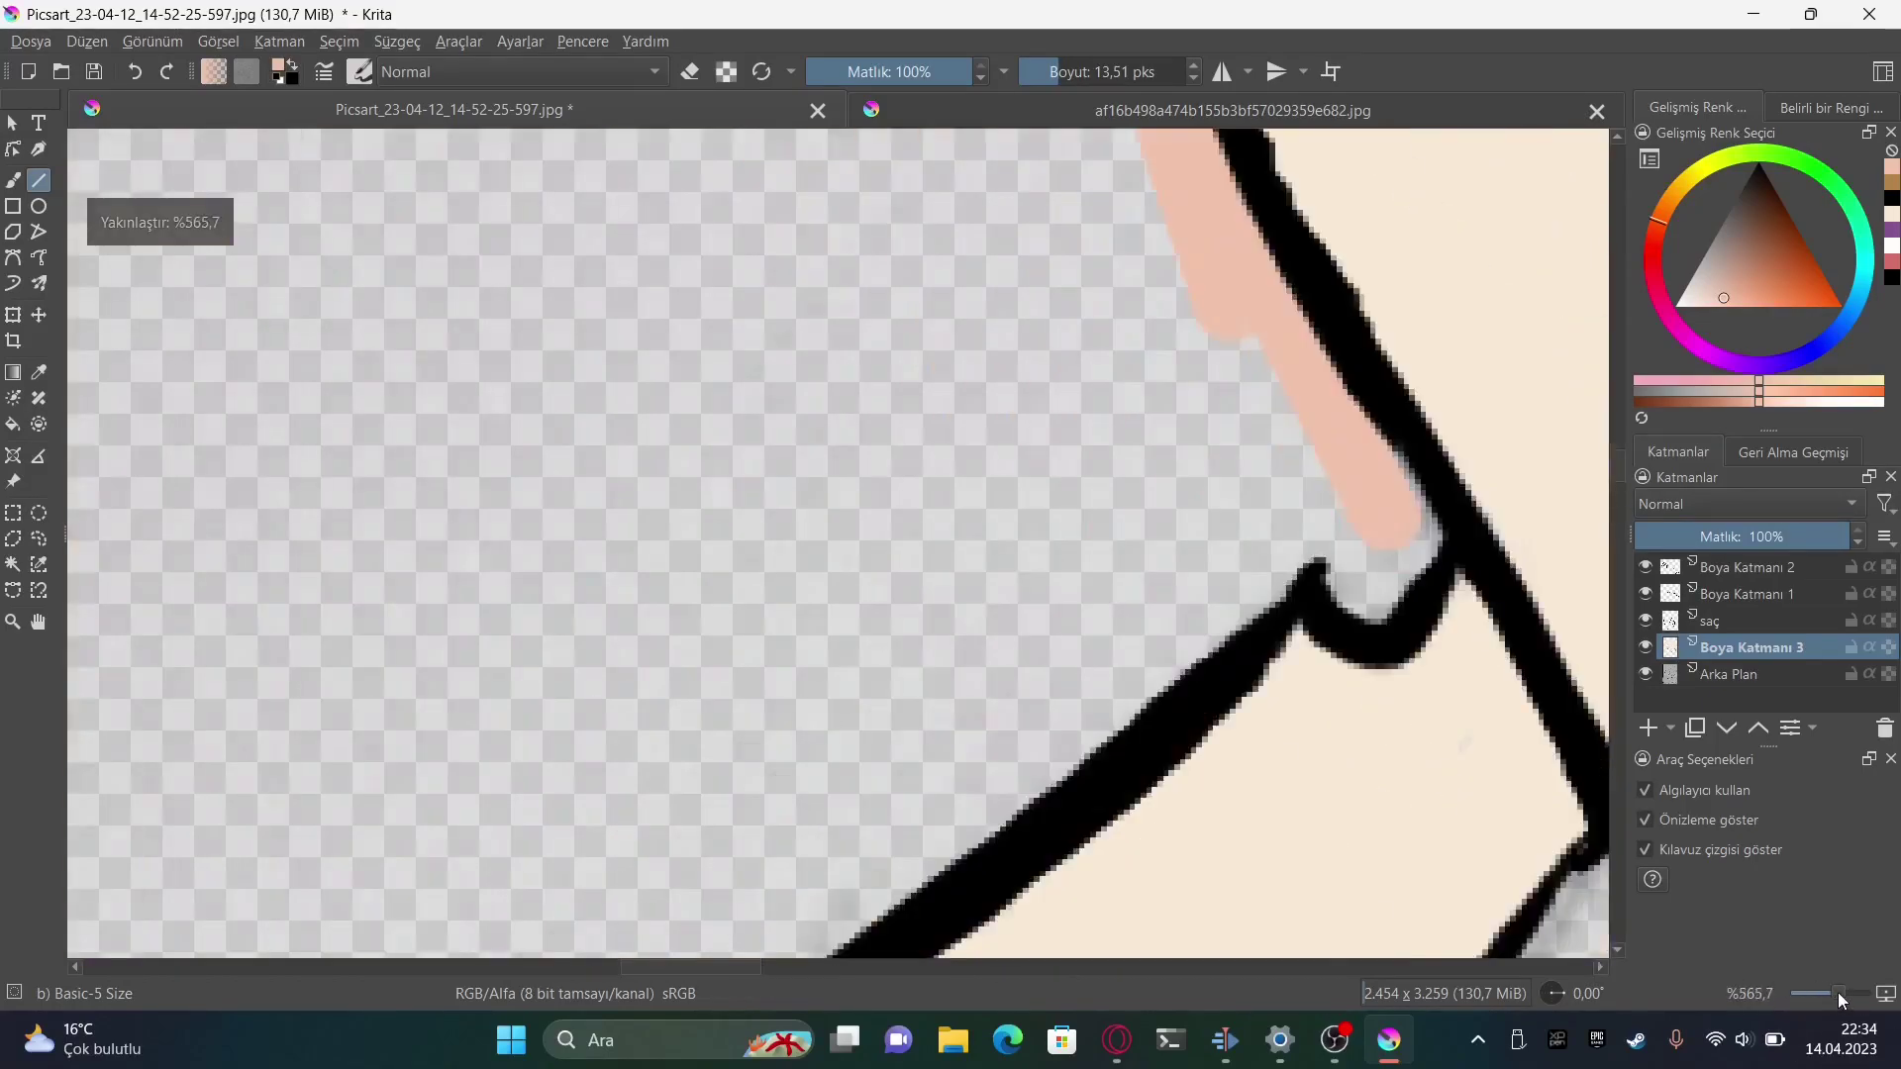
pyautogui.moveTo(1356, 587); pyautogui.dragTo(911, 644)
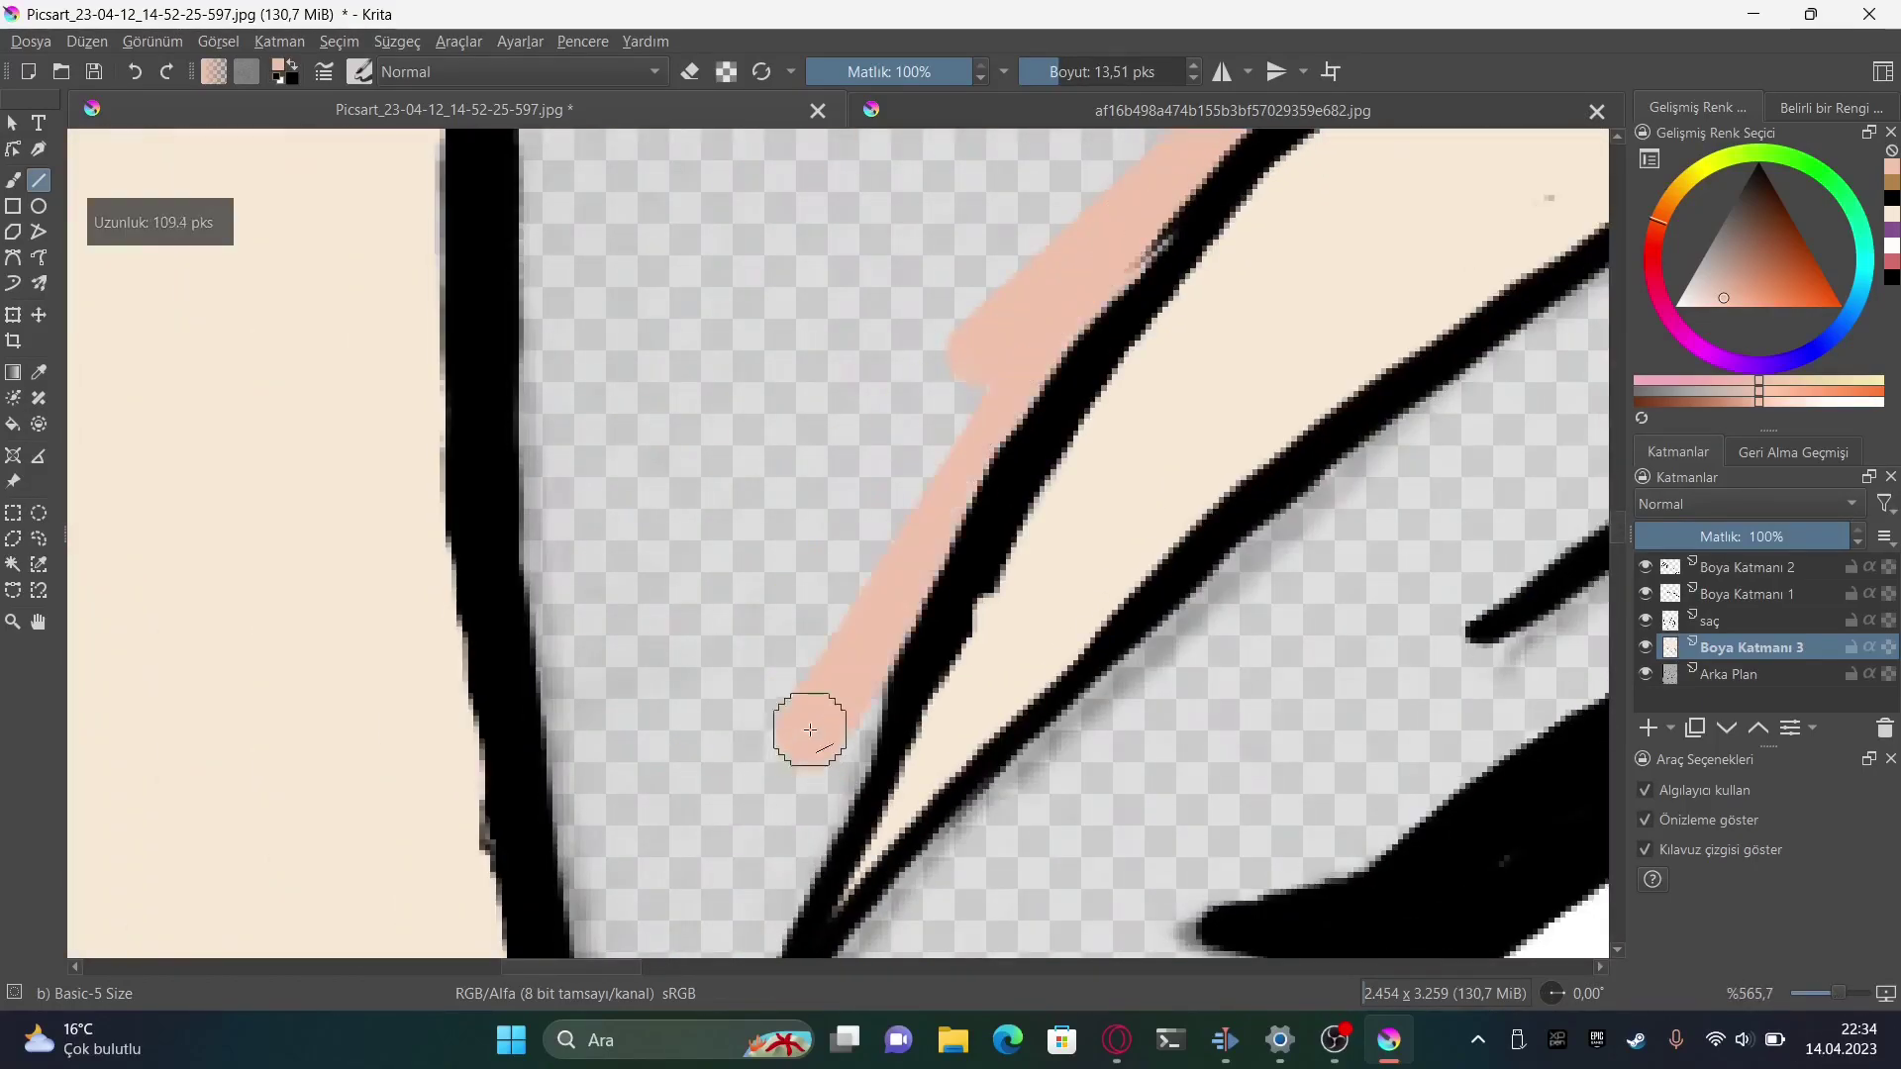
pyautogui.scroll(-2, 658, 318)
pyautogui.scroll(2, 773, 297)
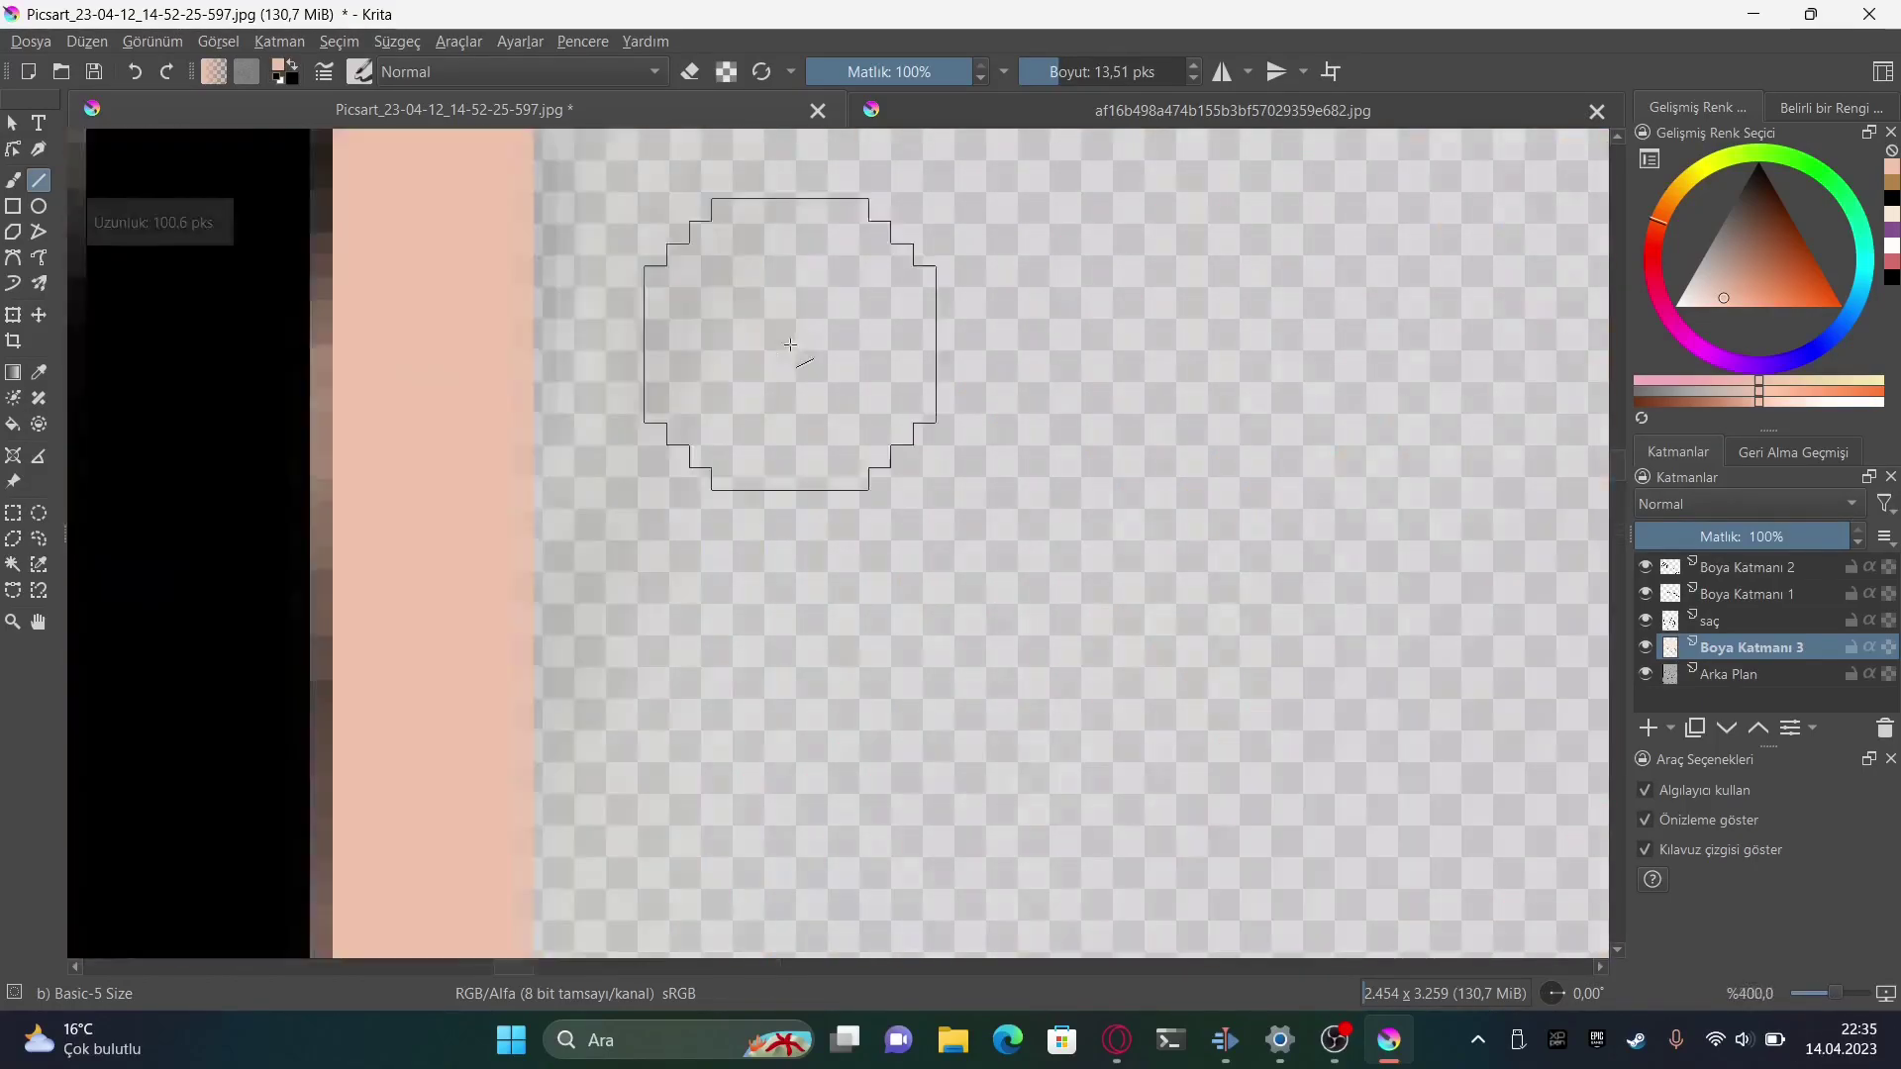
pyautogui.scroll(-3, 1086, 871)
pyautogui.scroll(-3, 915, 492)
pyautogui.scroll(4, 820, 591)
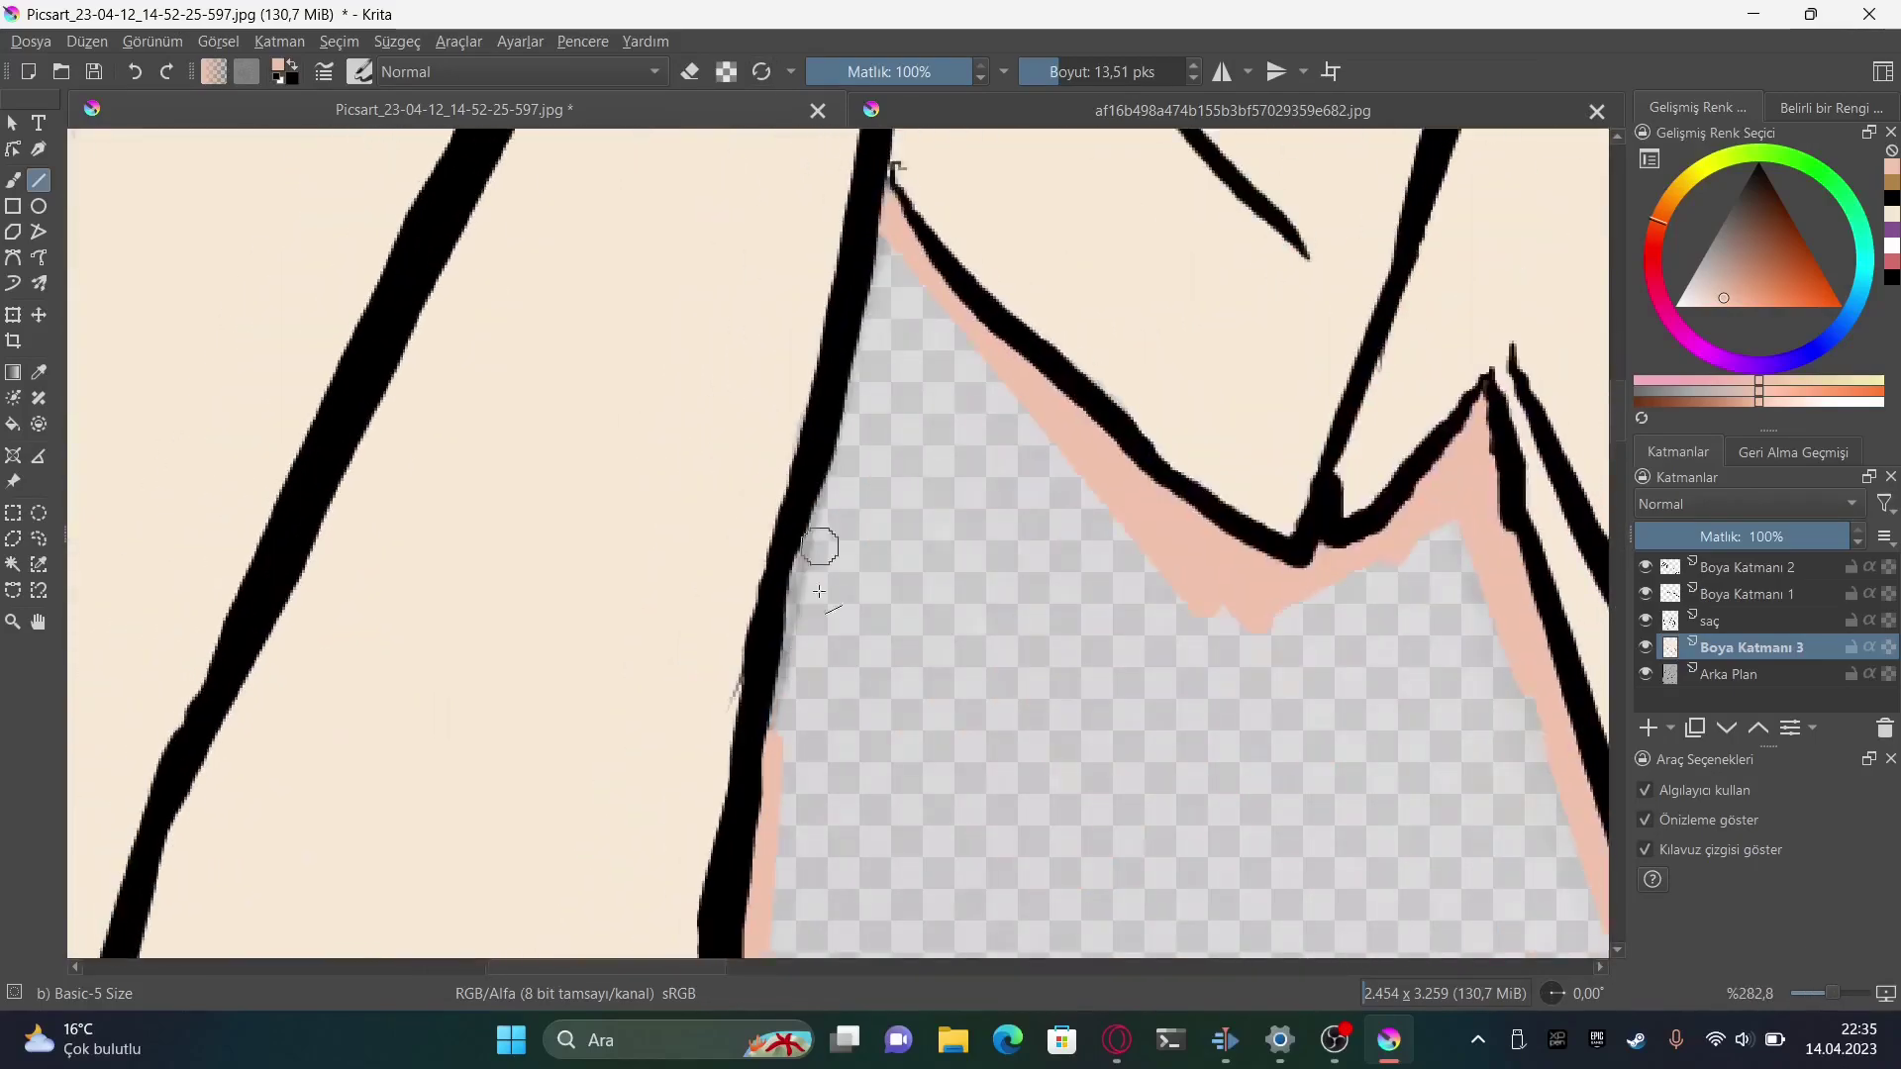
# Fill the outlined forehead region with peach, then return to the freehand brush and inspect
pyautogui.press('f')
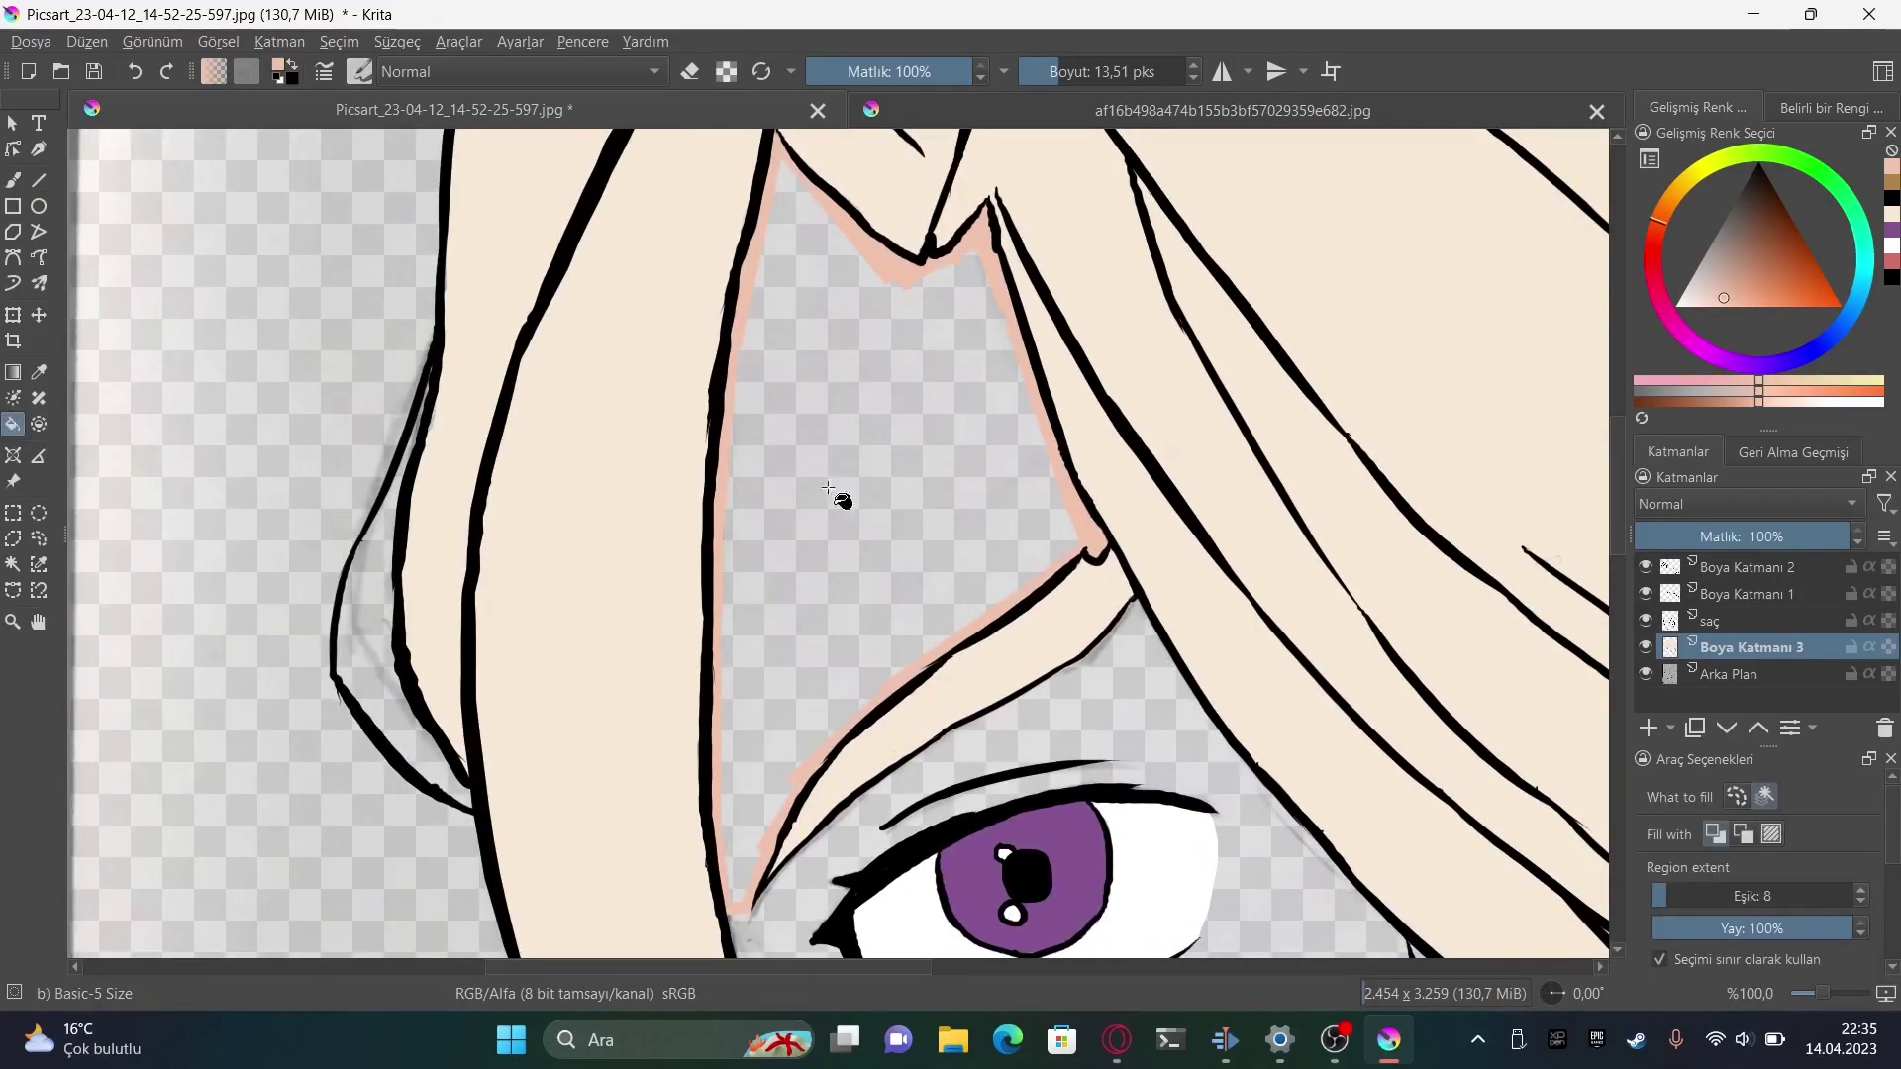
pyautogui.click(840, 500)
pyautogui.click(13, 180)
pyautogui.scroll(-1, 1232, 536)
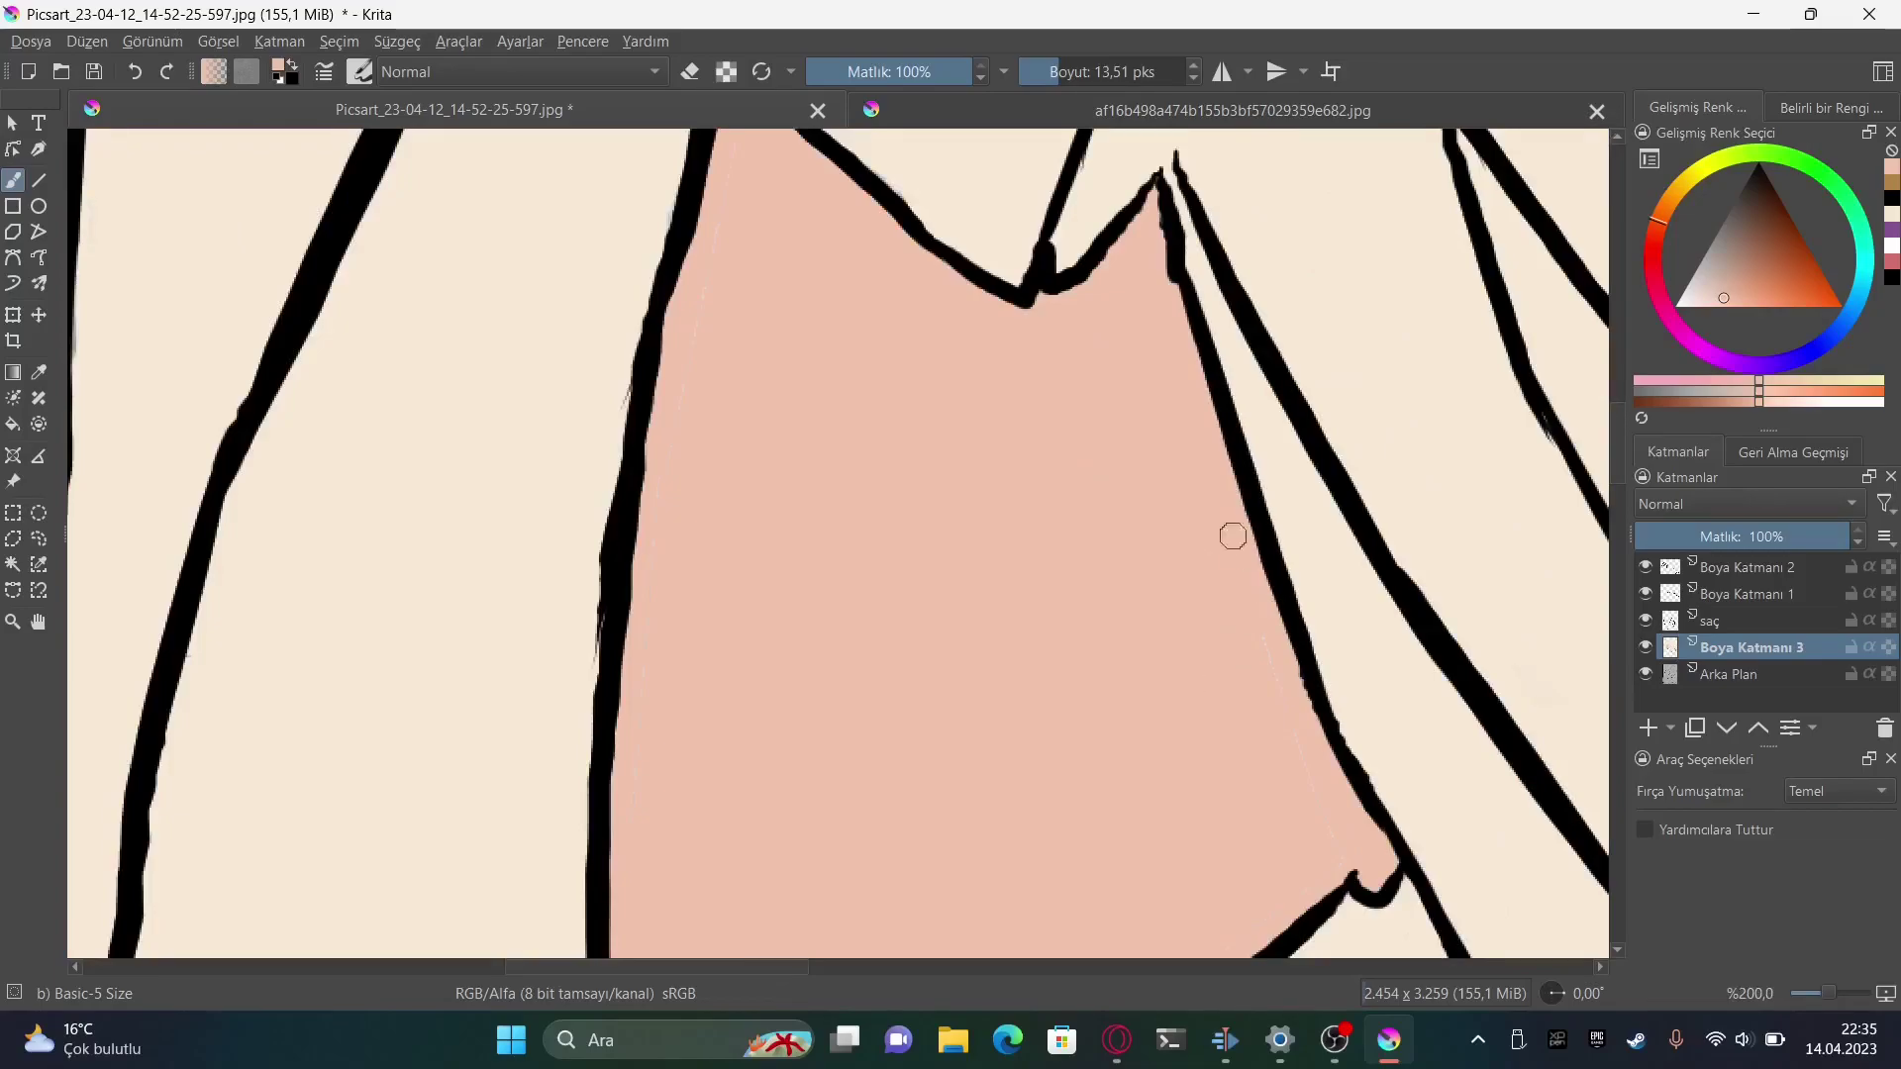
pyautogui.scroll(-1, 953, 564)
pyautogui.scroll(-5, 952, 565)
pyautogui.scroll(6, 1344, 459)
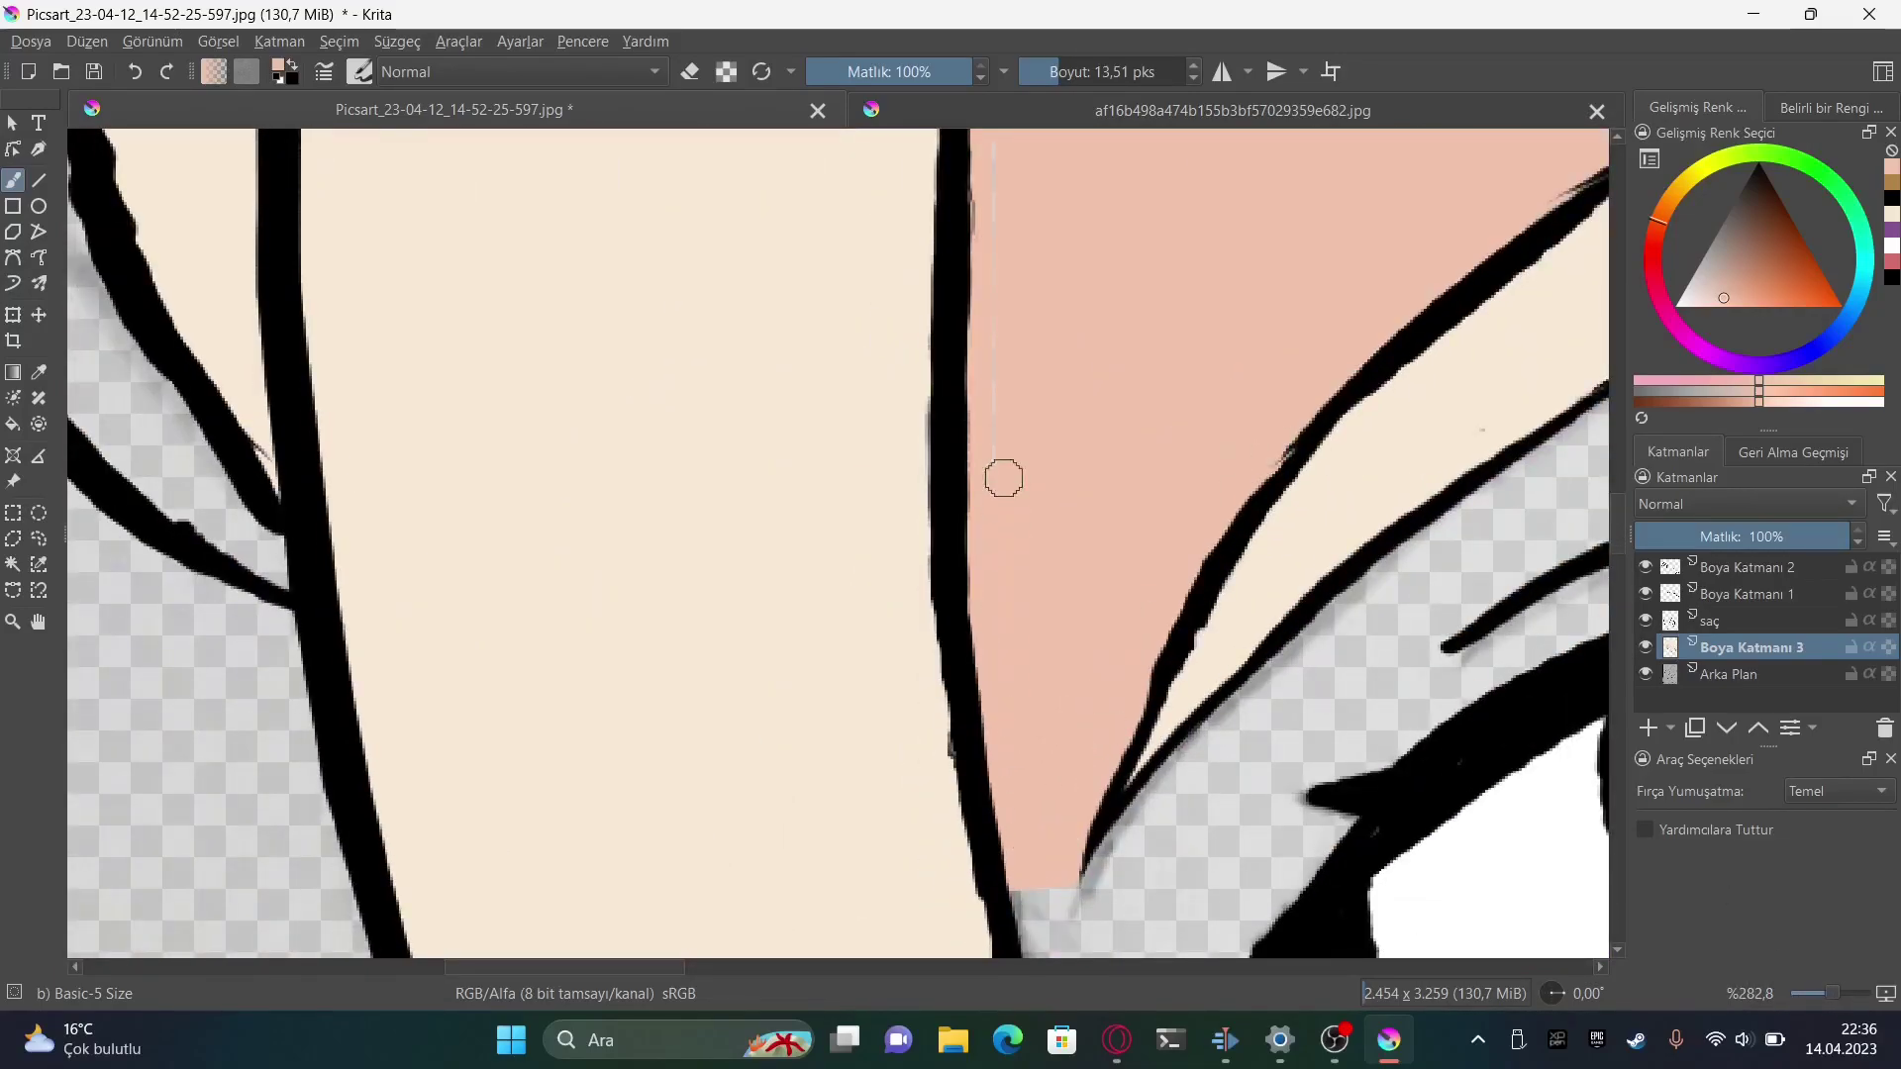
pyautogui.scroll(5, 1003, 479)
pyautogui.hscroll(-2, 1079, 781)
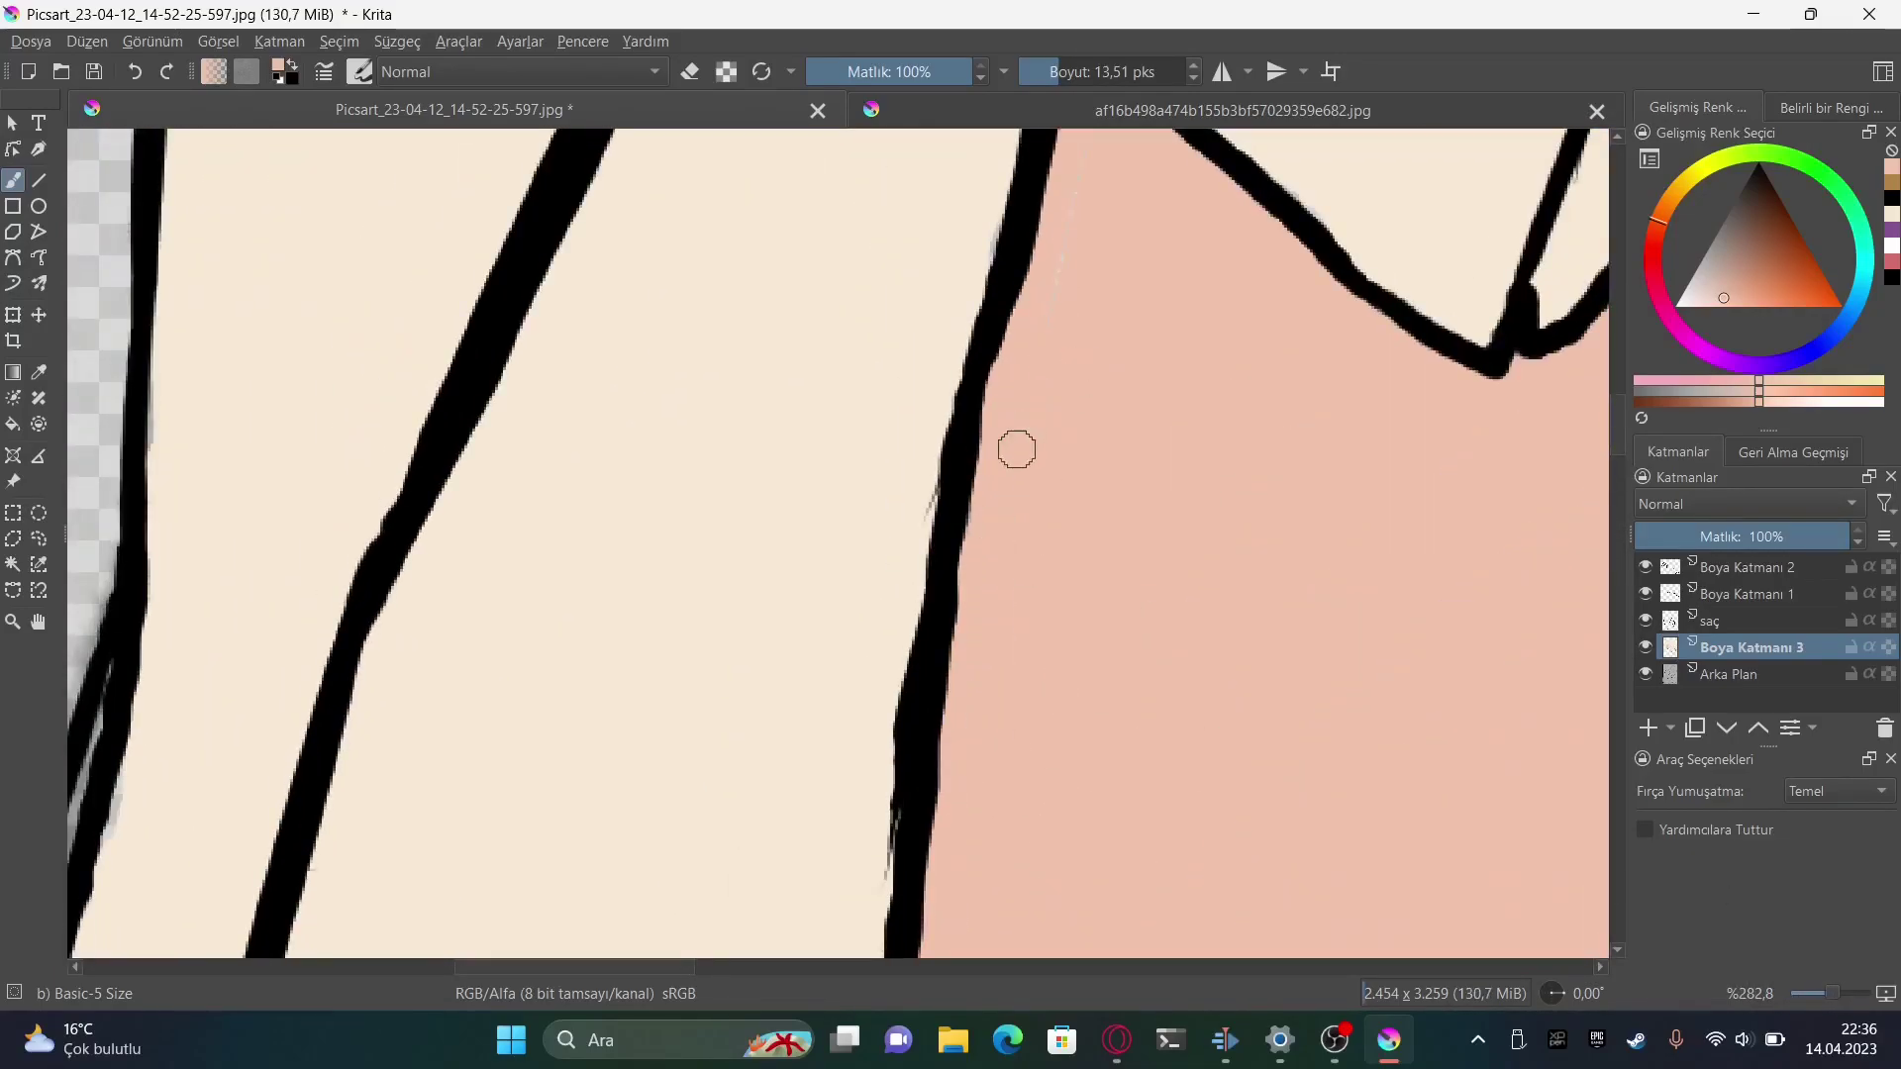
pyautogui.hscroll(2, 1000, 376)
pyautogui.scroll(-5, 1307, 327)
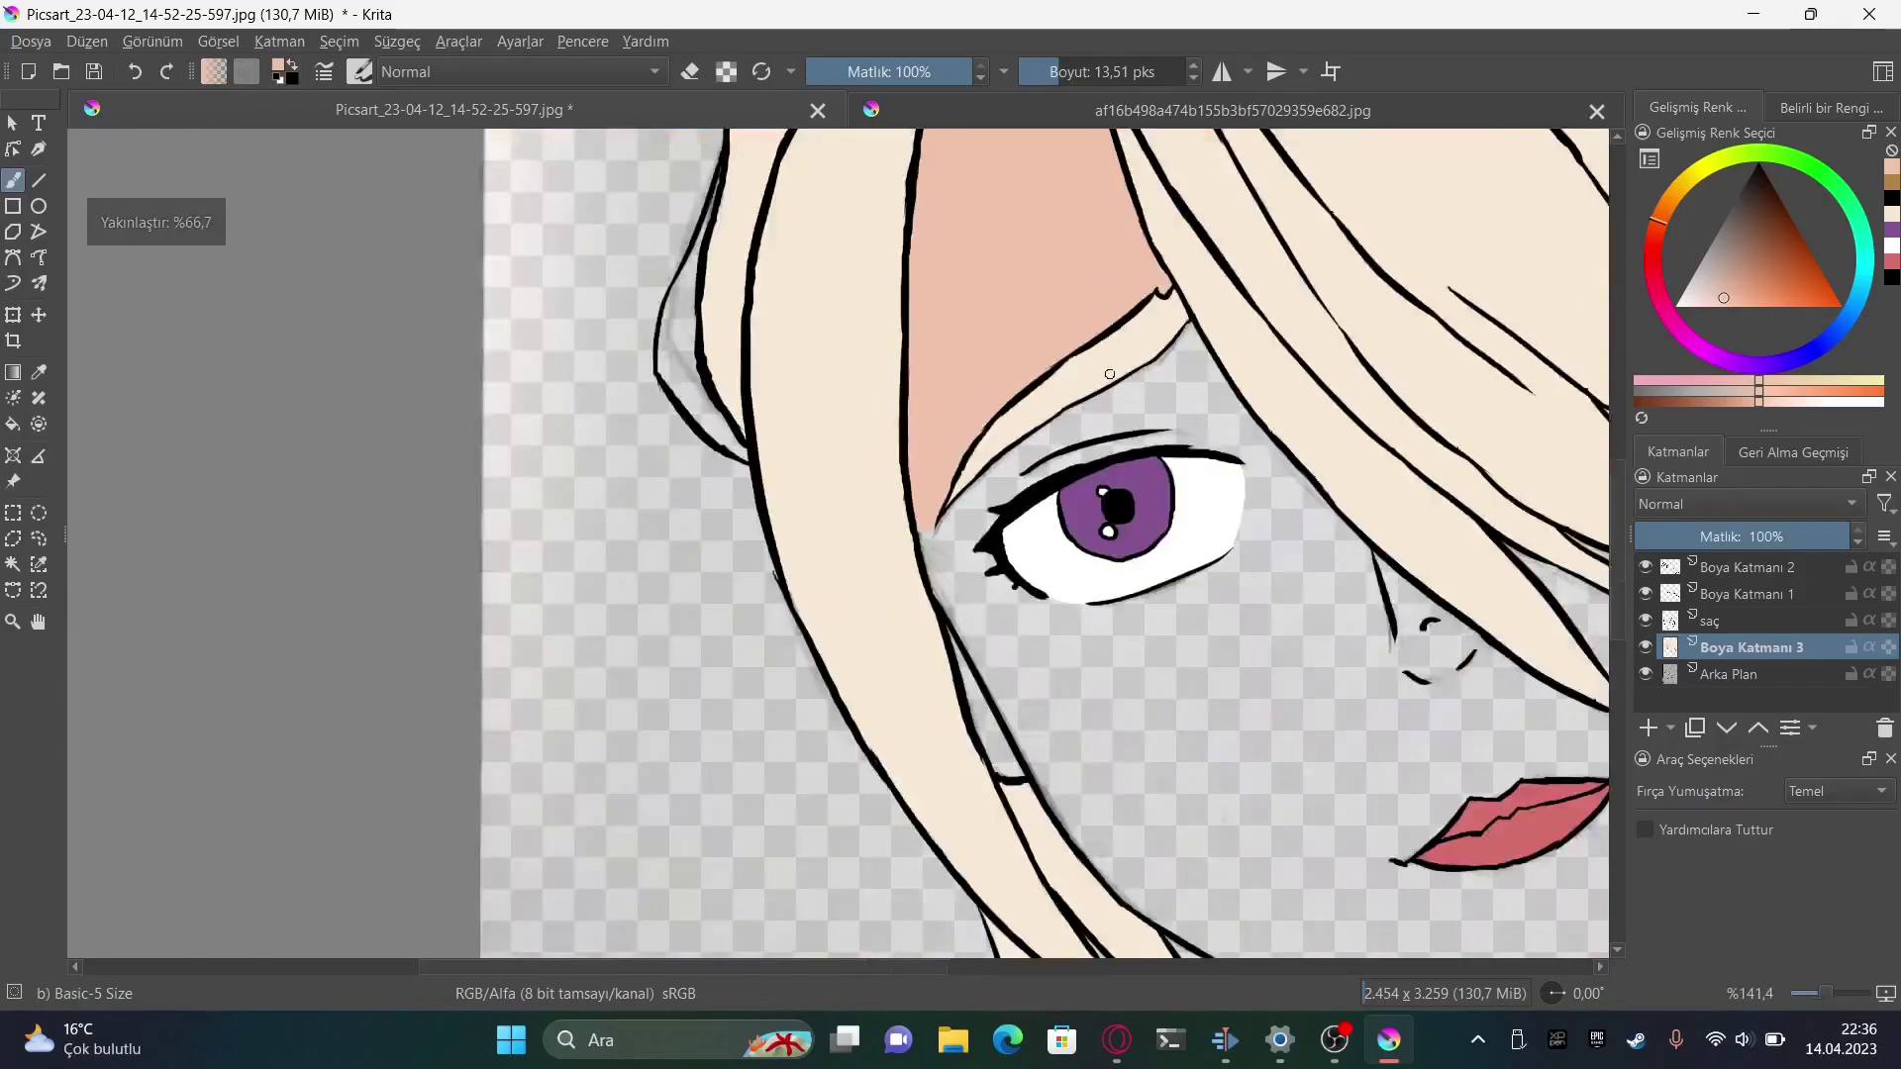
pyautogui.scroll(1, 1248, 232)
# At 200% zoom, draw peach lines along the hair edges above the eye
pyautogui.click(1830, 1002)
pyautogui.moveTo(1401, 331); pyautogui.dragTo(1487, 210)
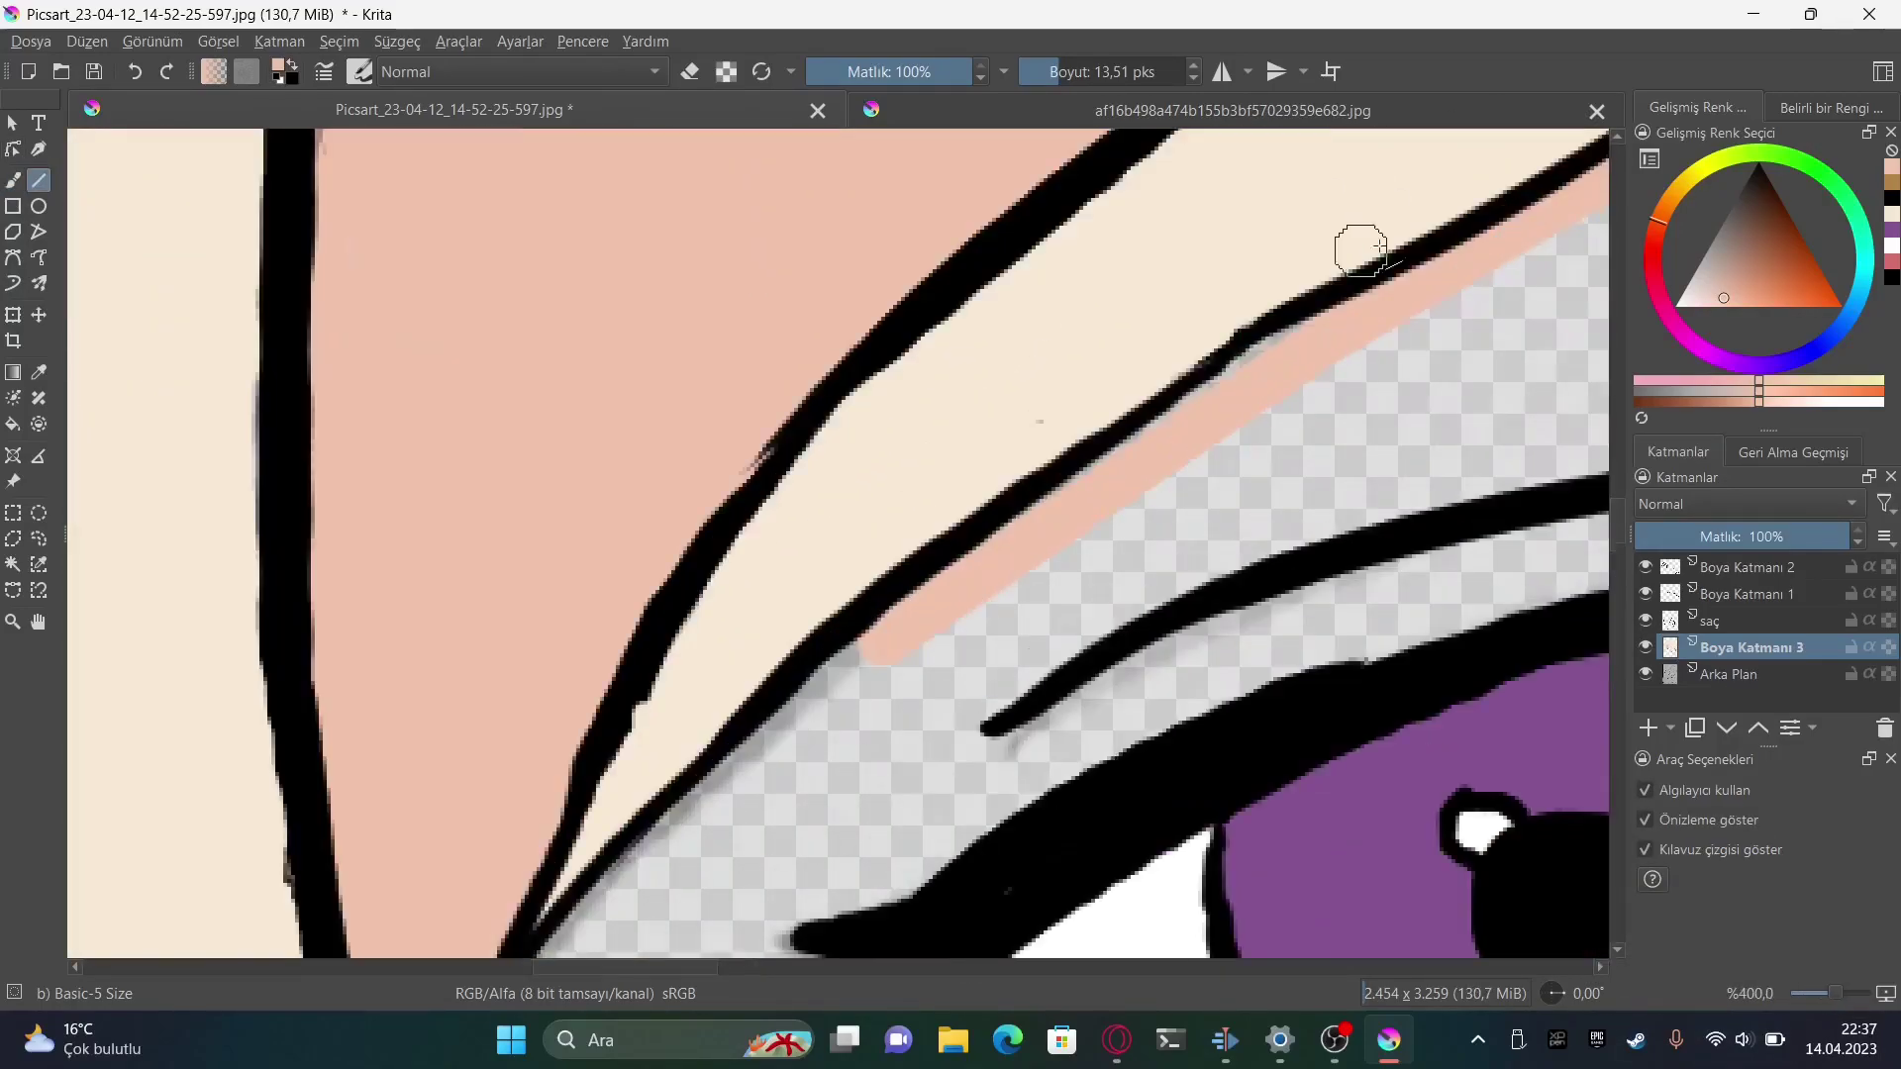
pyautogui.moveTo(1357, 254); pyautogui.dragTo(658, 793)
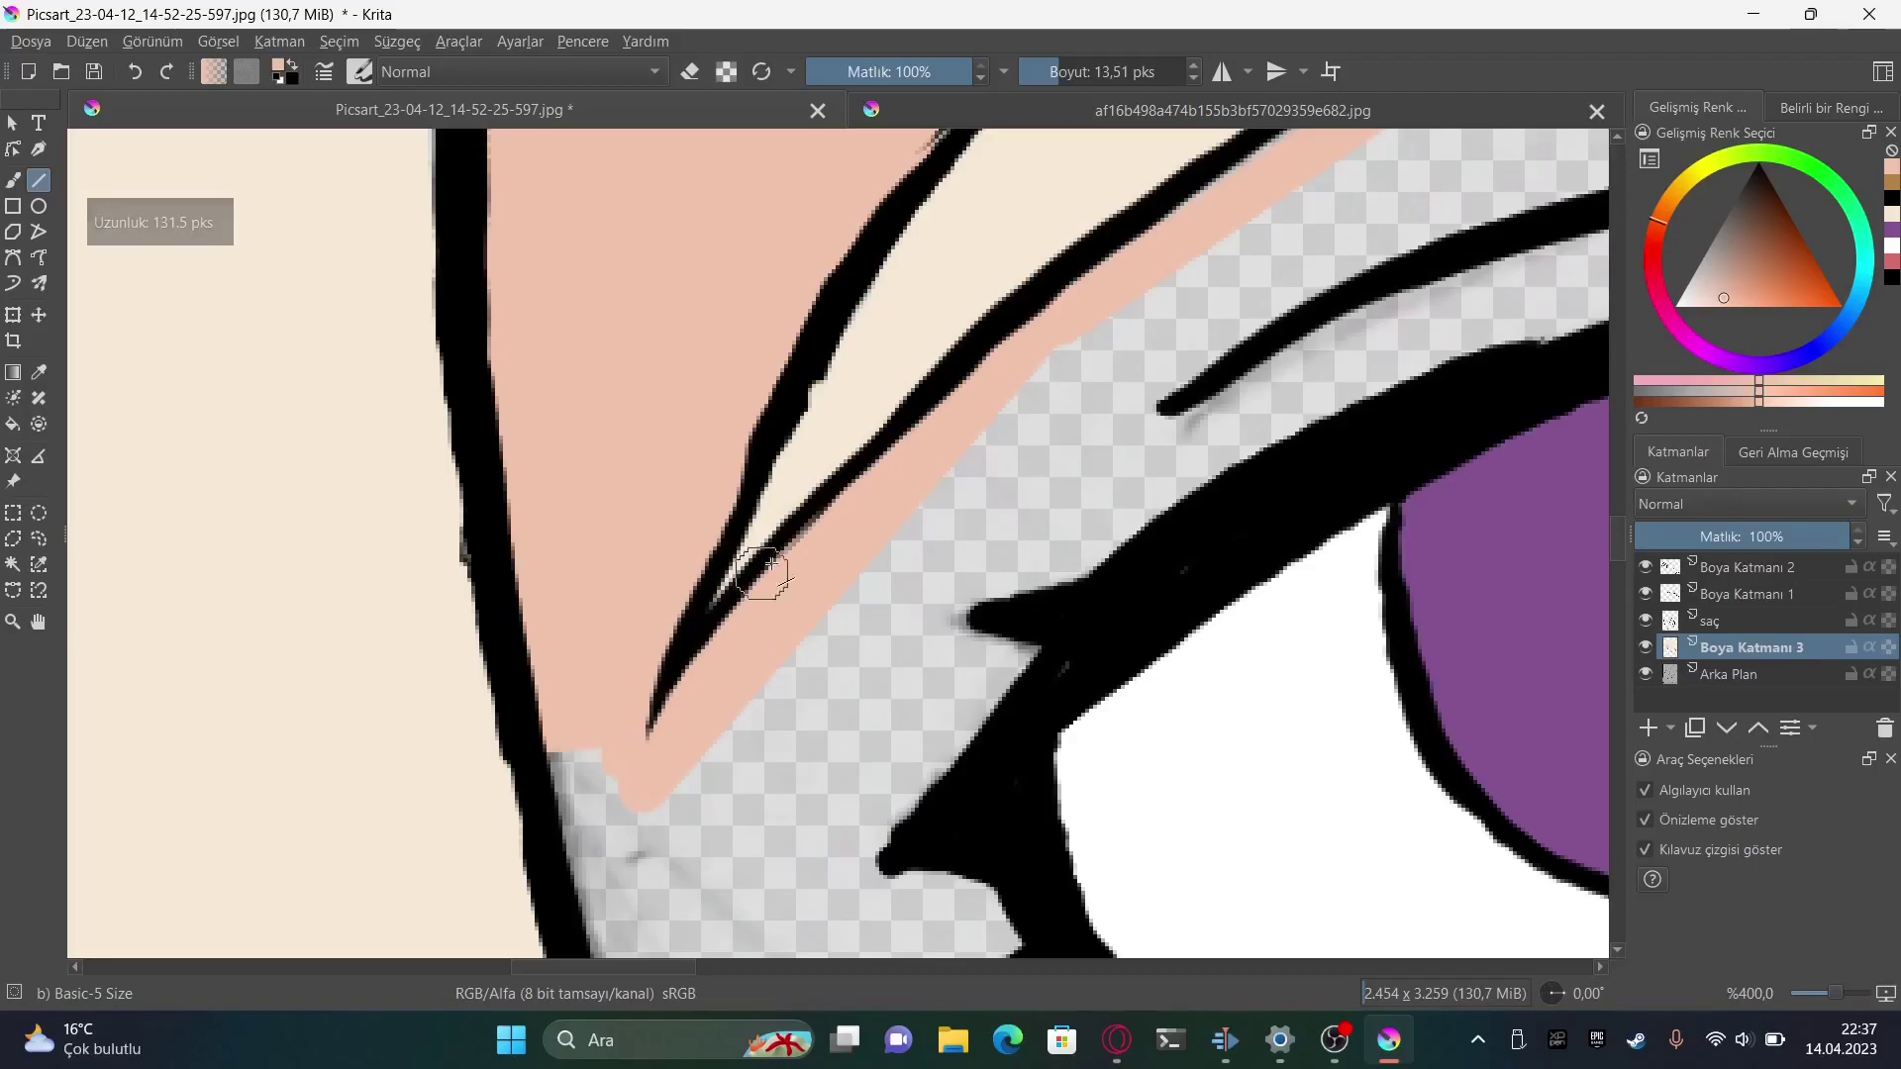
pyautogui.scroll(1, 712, 538)
pyautogui.scroll(-3, 880, 402)
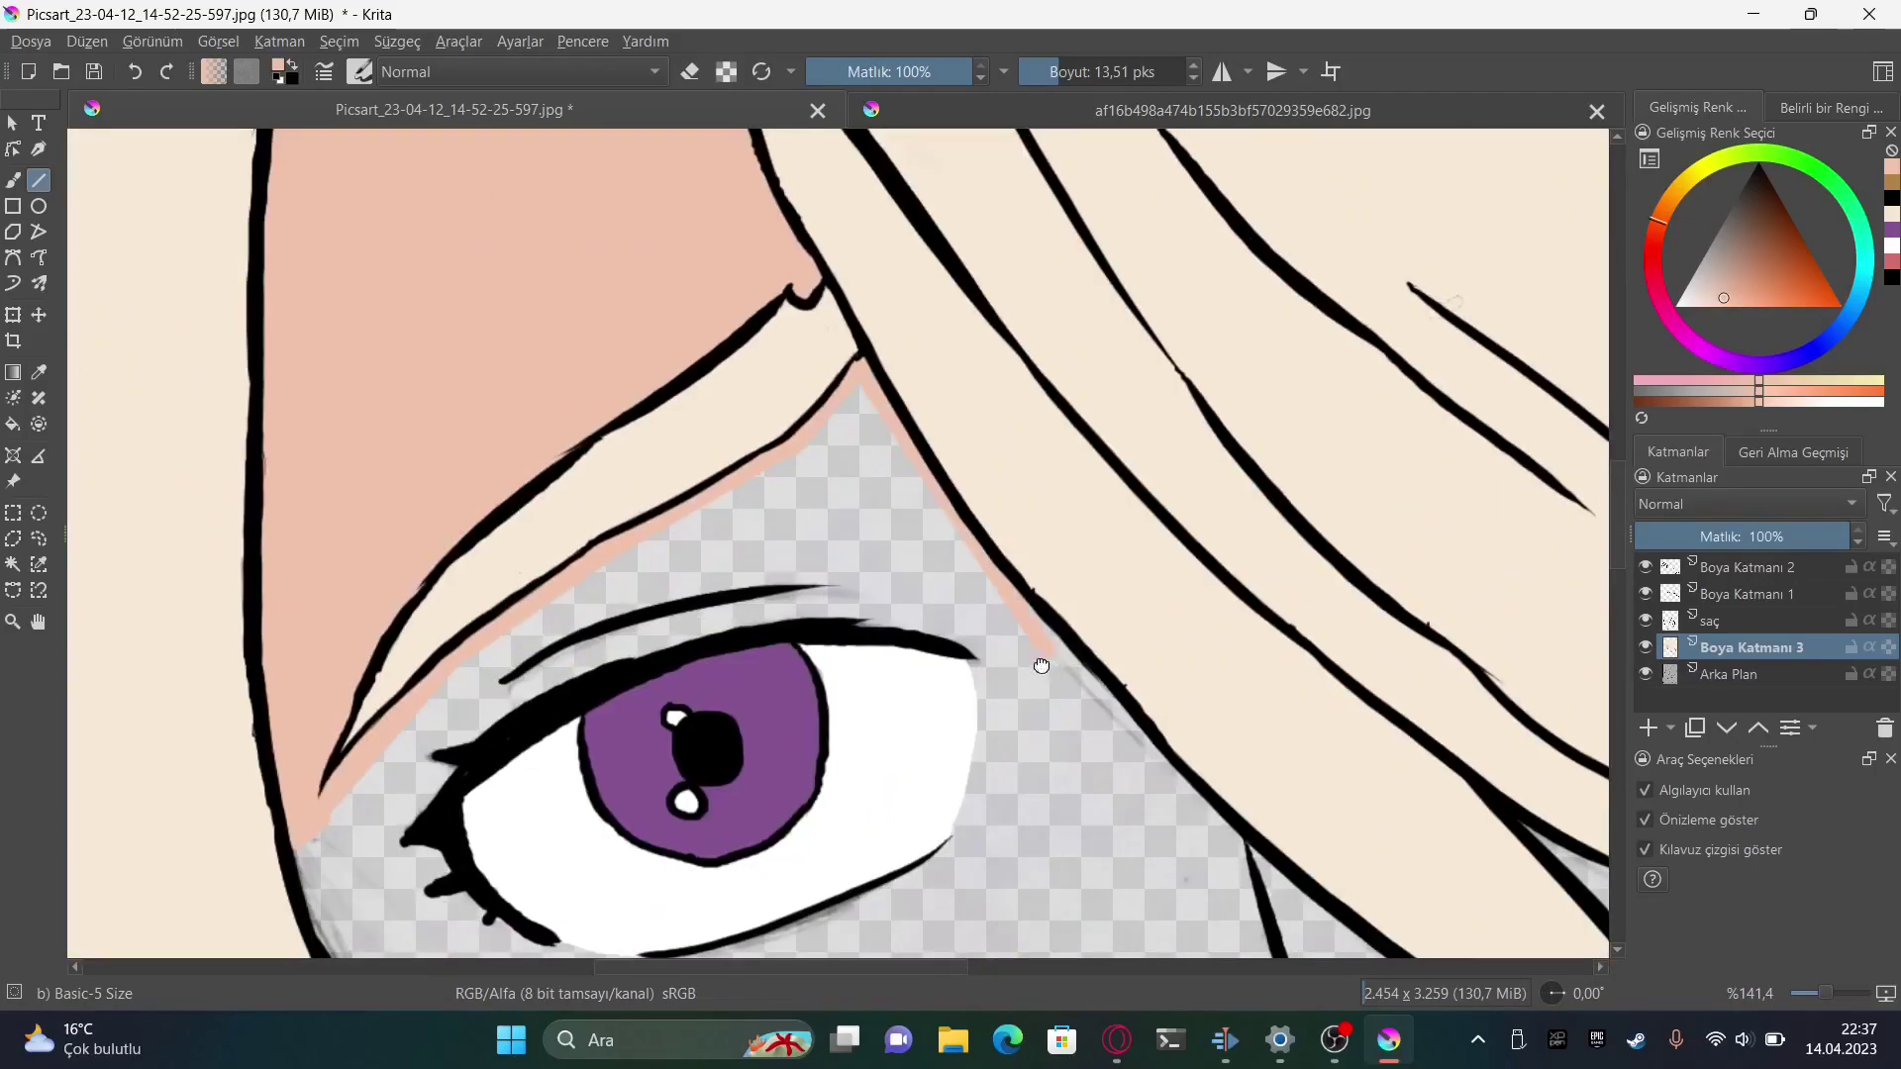
pyautogui.moveTo(1041, 665); pyautogui.dragTo(988, 509)
pyautogui.scroll(1, 988, 509)
pyautogui.moveTo(1001, 422)
pyautogui.mouseDown()
pyautogui.moveTo(1146, 544)
pyautogui.moveTo(1225, 846)
pyautogui.mouseUp()
pyautogui.moveTo(713, 237); pyautogui.dragTo(986, 501)
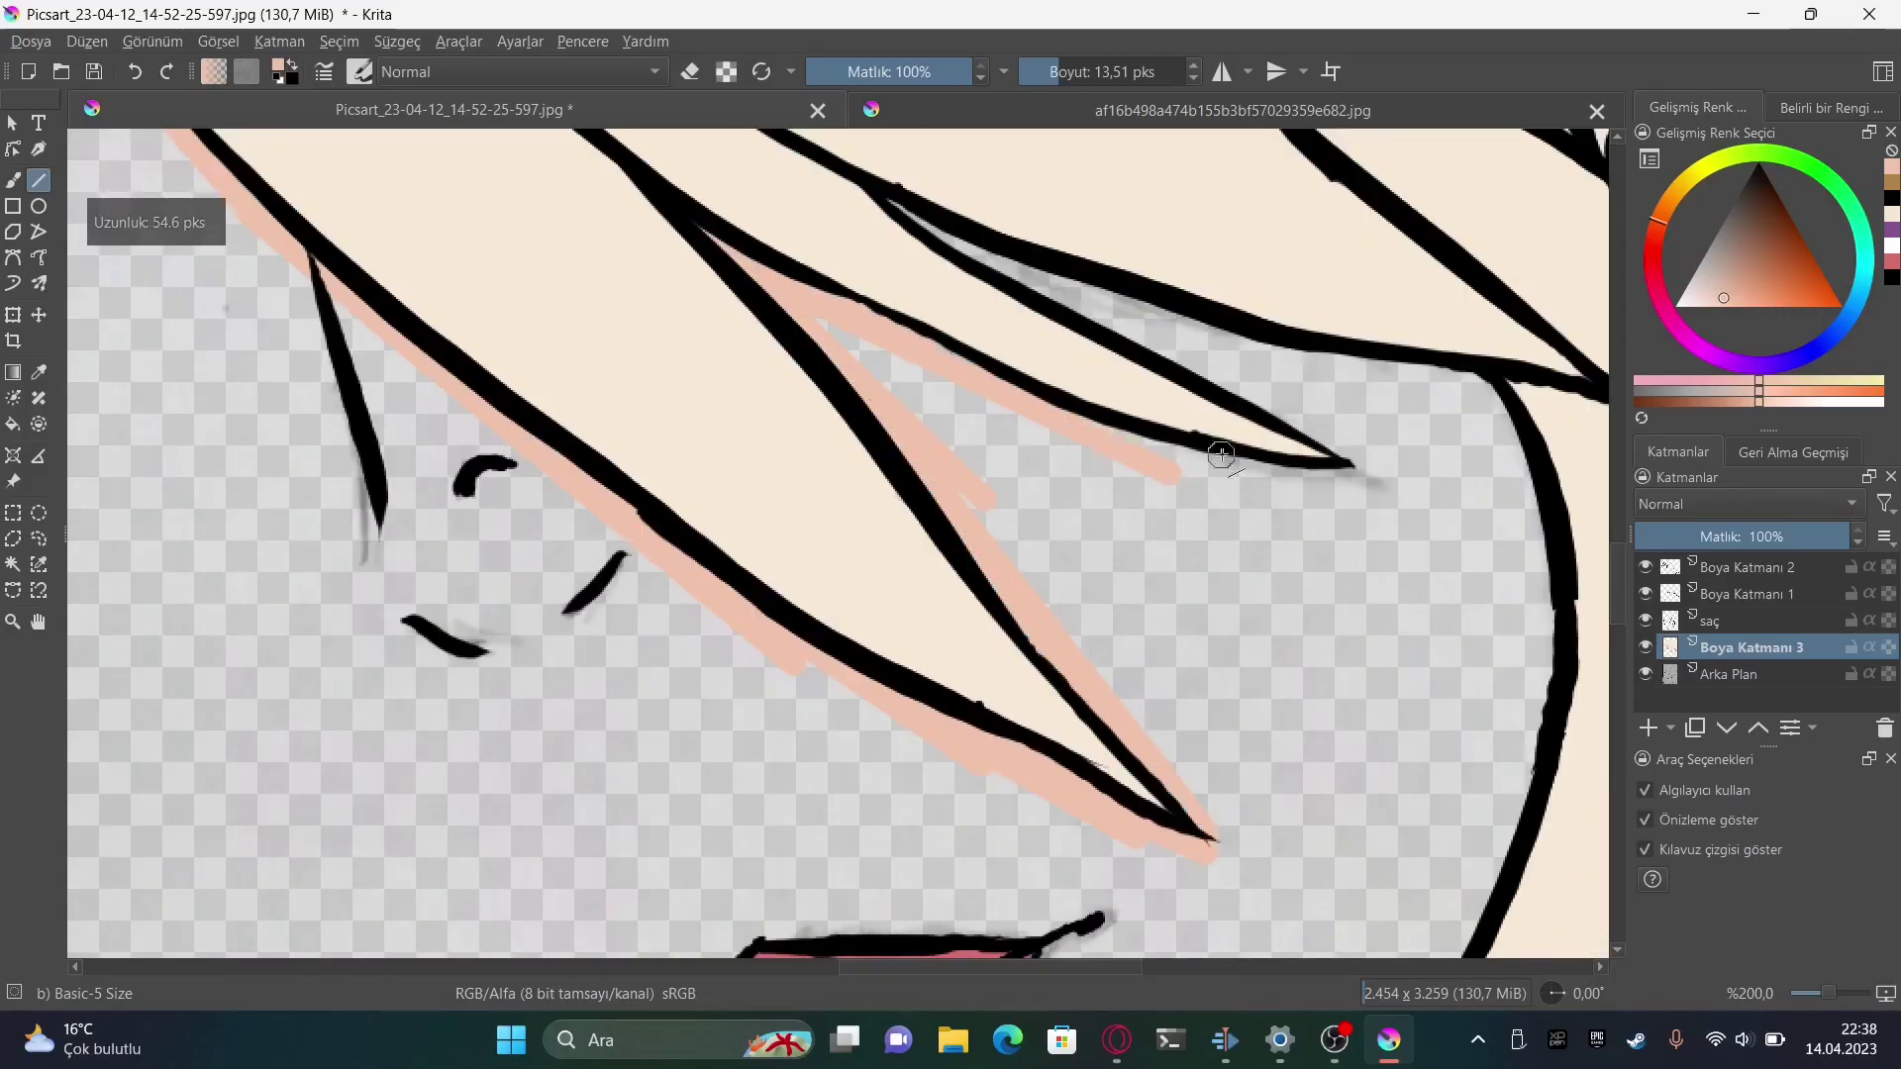
# Trace peach lines along the lower hair strand, the cheek beside the lips, and the jaw
pyautogui.moveTo(1273, 457); pyautogui.dragTo(1214, 576)
pyautogui.moveTo(1297, 510); pyautogui.dragTo(840, 327)
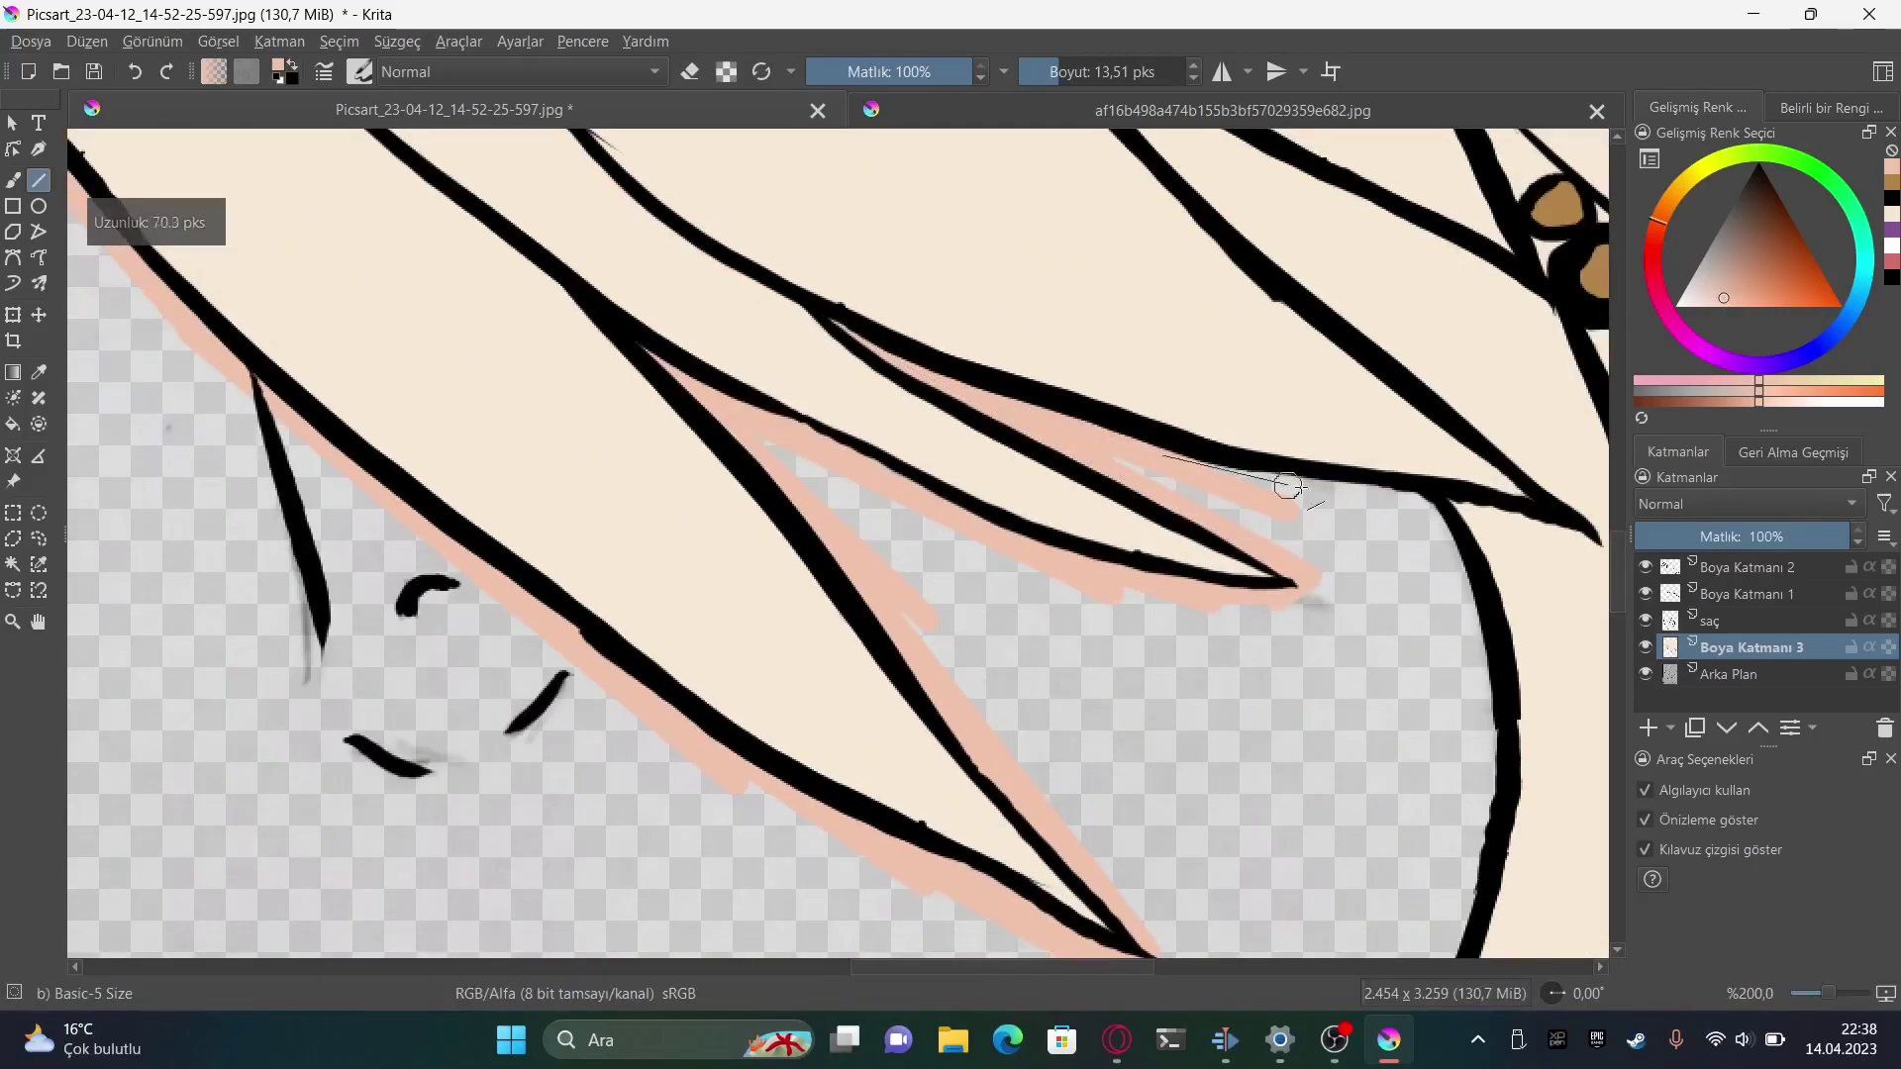
pyautogui.moveTo(1309, 560); pyautogui.dragTo(1254, 322)
pyautogui.moveTo(1416, 387)
pyautogui.mouseDown()
pyautogui.moveTo(1430, 503)
pyautogui.moveTo(1480, 102)
pyautogui.mouseUp()
pyautogui.moveTo(1432, 393); pyautogui.dragTo(1332, 577)
pyautogui.moveTo(1255, 723); pyautogui.dragTo(1318, 422)
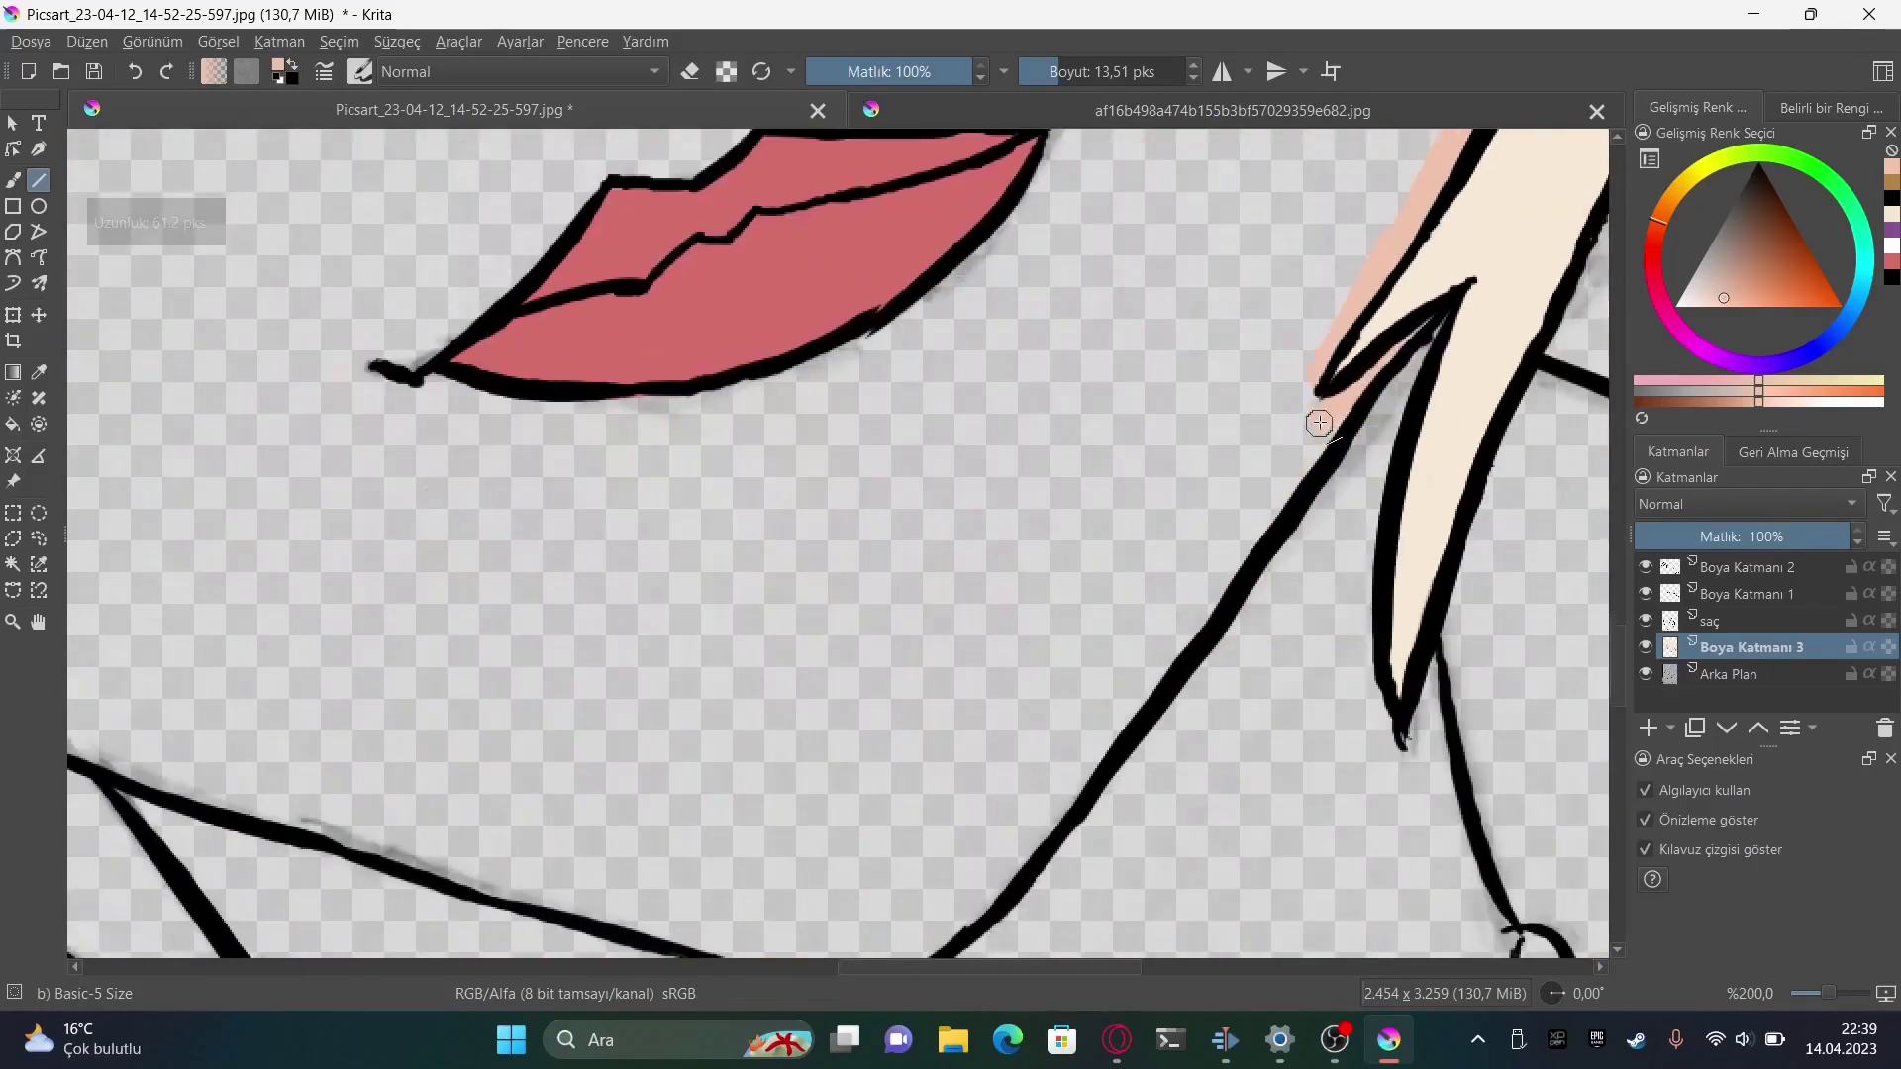
pyautogui.moveTo(1362, 643); pyautogui.dragTo(1332, 386)
pyautogui.moveTo(1331, 386); pyautogui.dragTo(1361, 532)
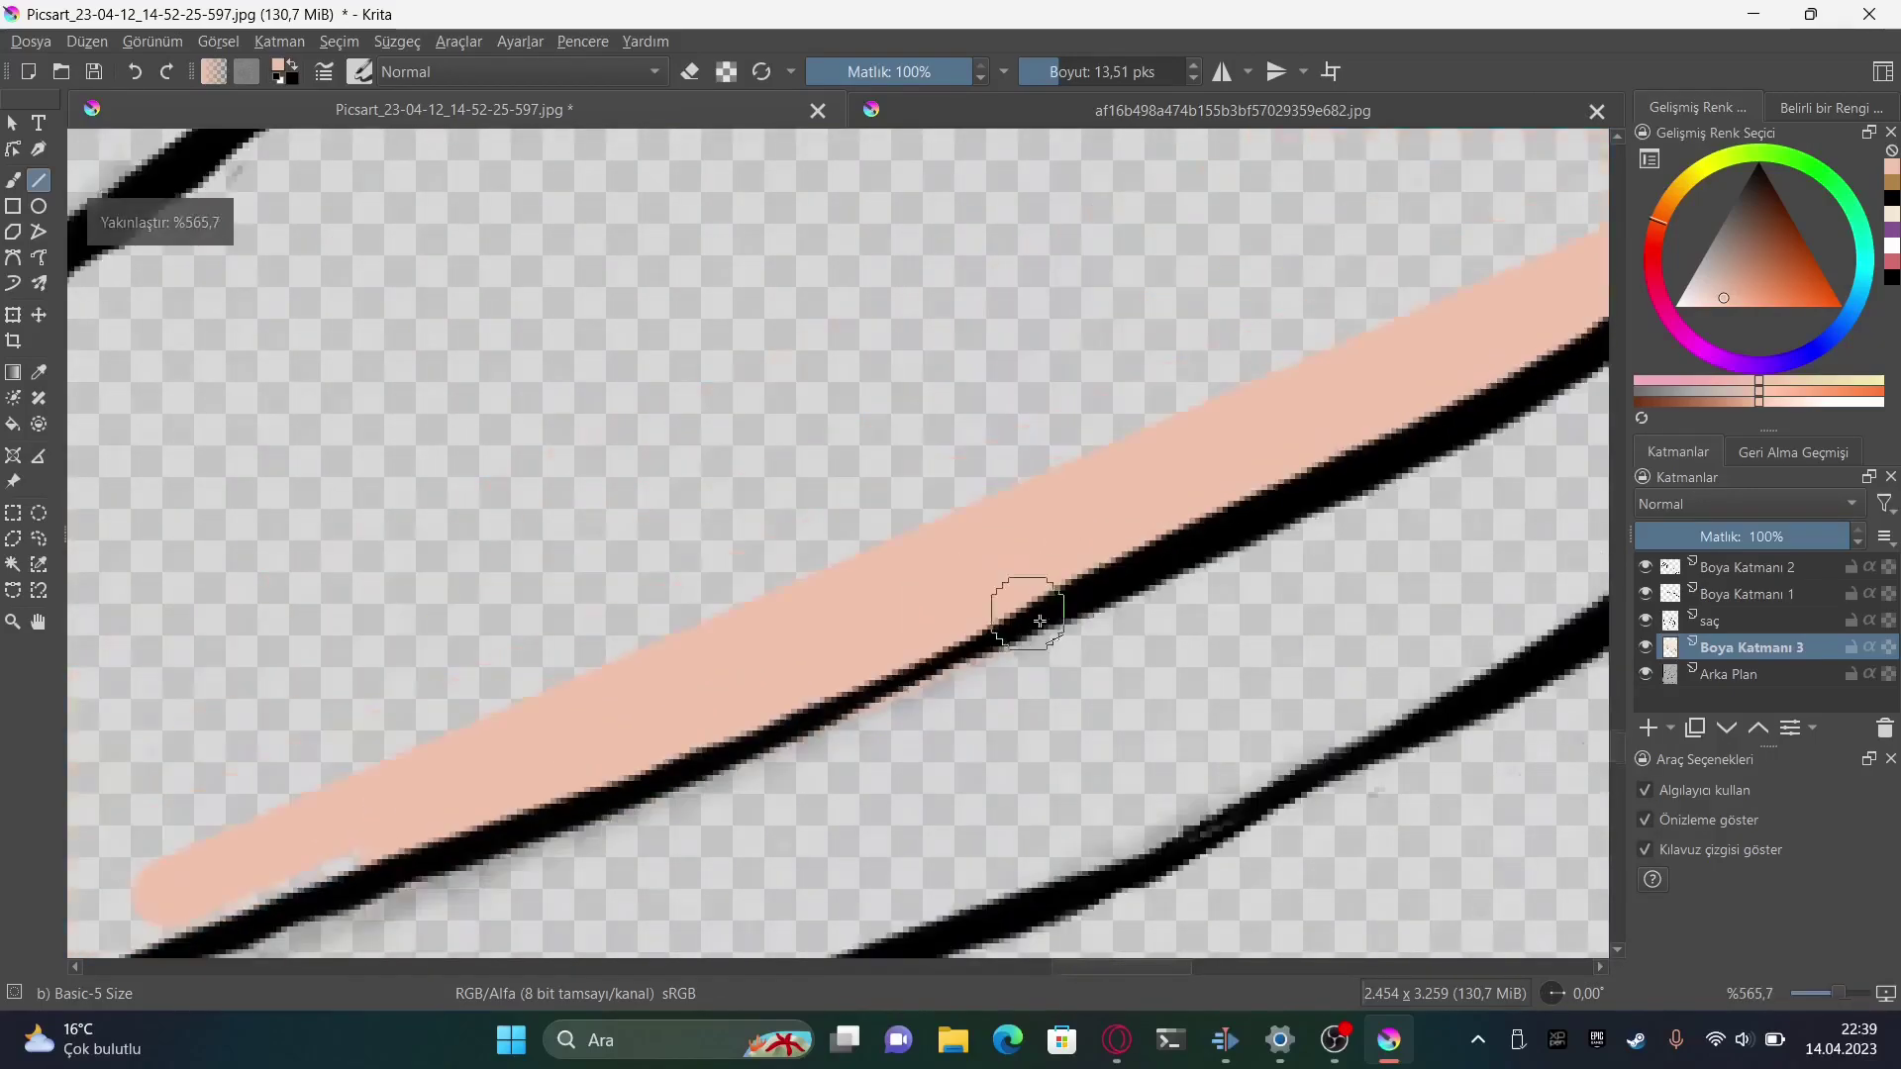
pyautogui.moveTo(1465, 693); pyautogui.dragTo(594, 673)
# Add short peach segments along the outline, the strand's outer edge and the right outline
pyautogui.moveTo(895, 501); pyautogui.dragTo(875, 756)
pyautogui.scroll(4, 895, 501)
pyautogui.scroll(-2, 950, 649)
pyautogui.moveTo(841, 614); pyautogui.dragTo(376, 366)
pyautogui.moveTo(604, 507); pyautogui.dragTo(649, 540)
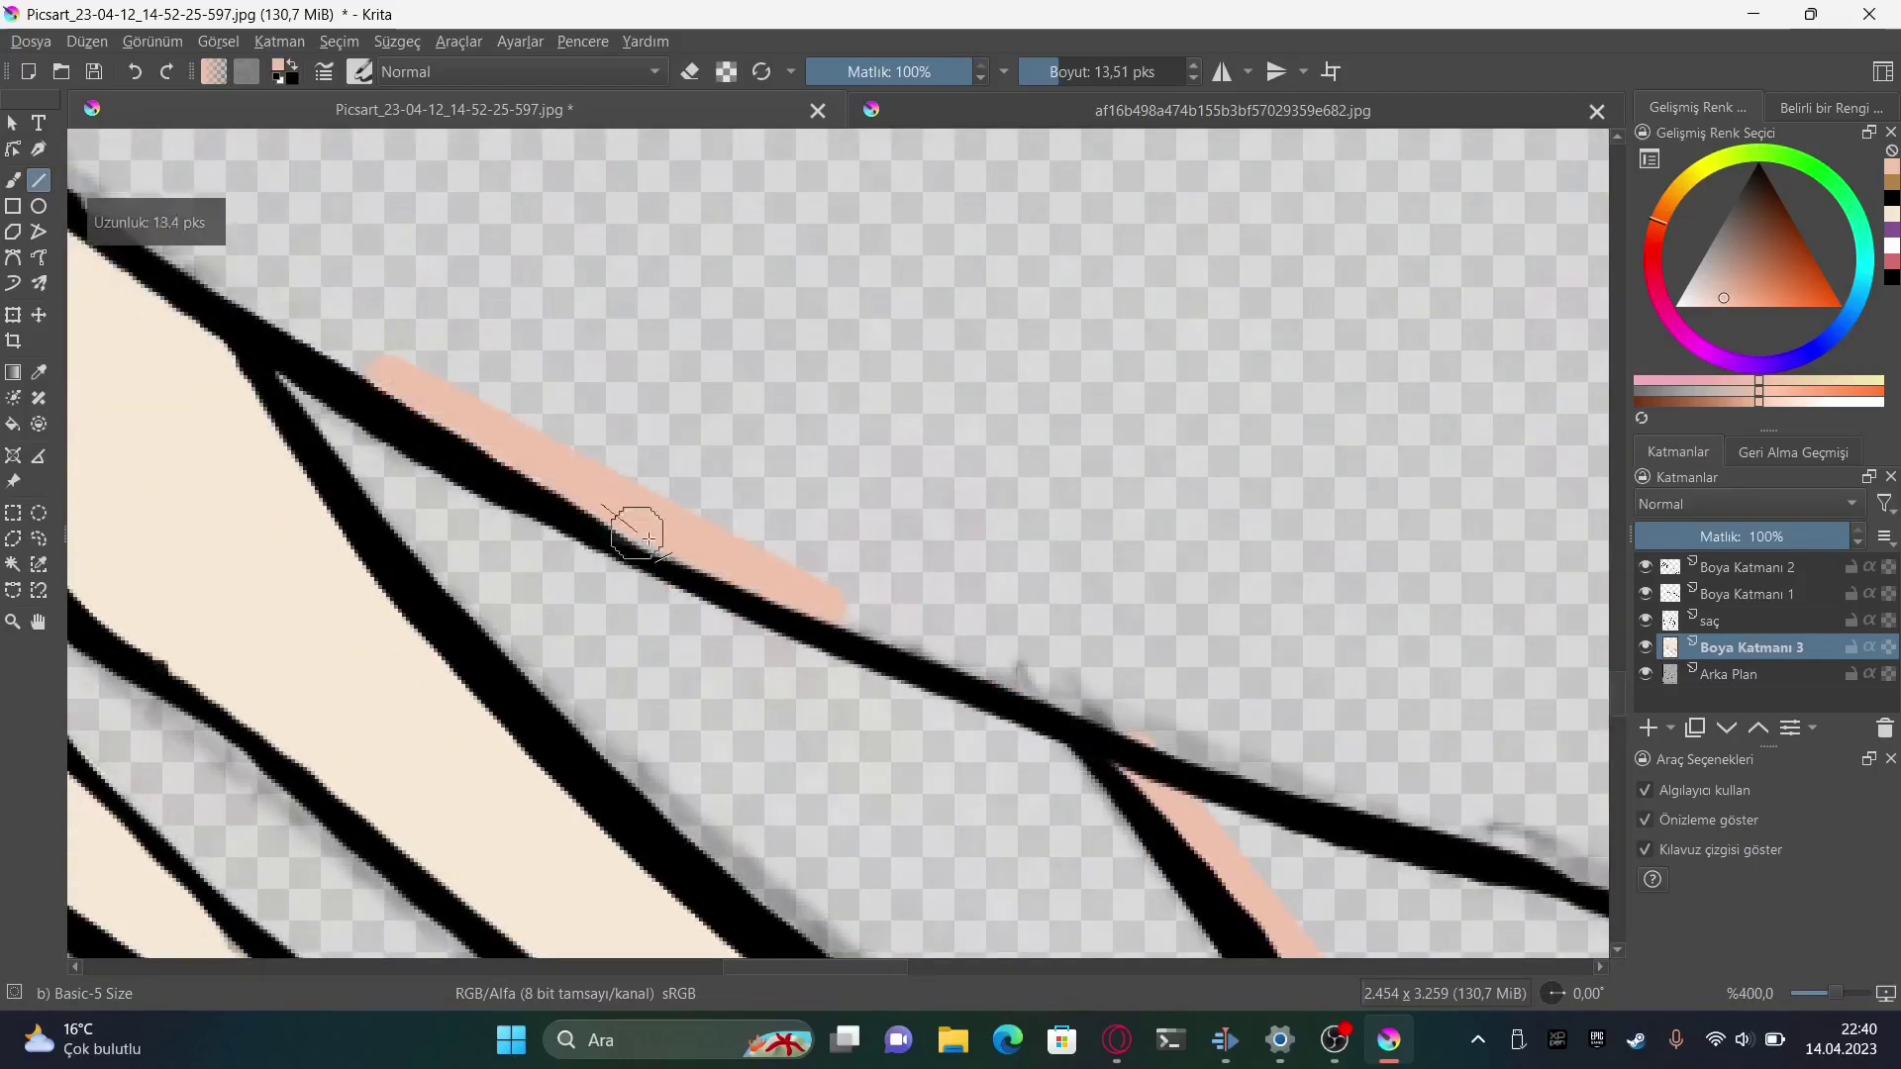
pyautogui.scroll(-2, 1042, 681)
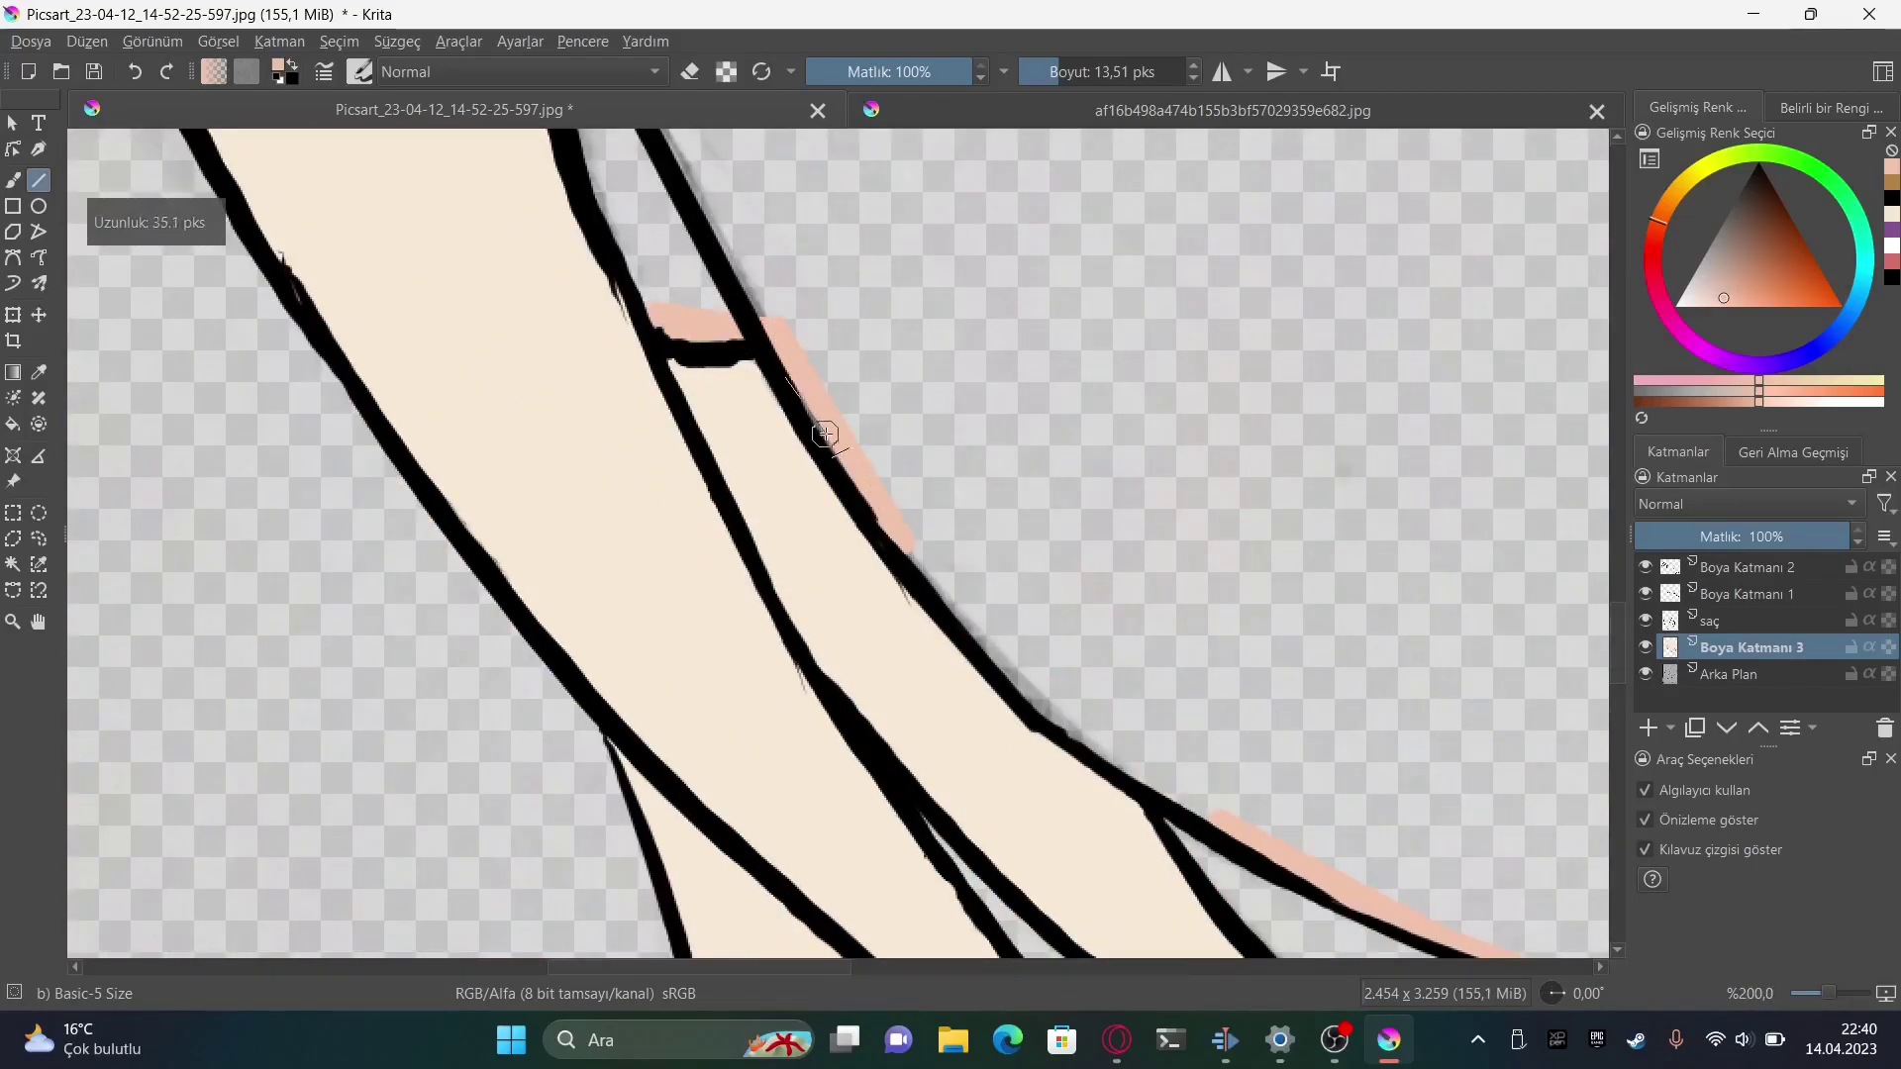
pyautogui.scroll(4, 1250, 825)
pyautogui.moveTo(856, 317); pyautogui.dragTo(958, 676)
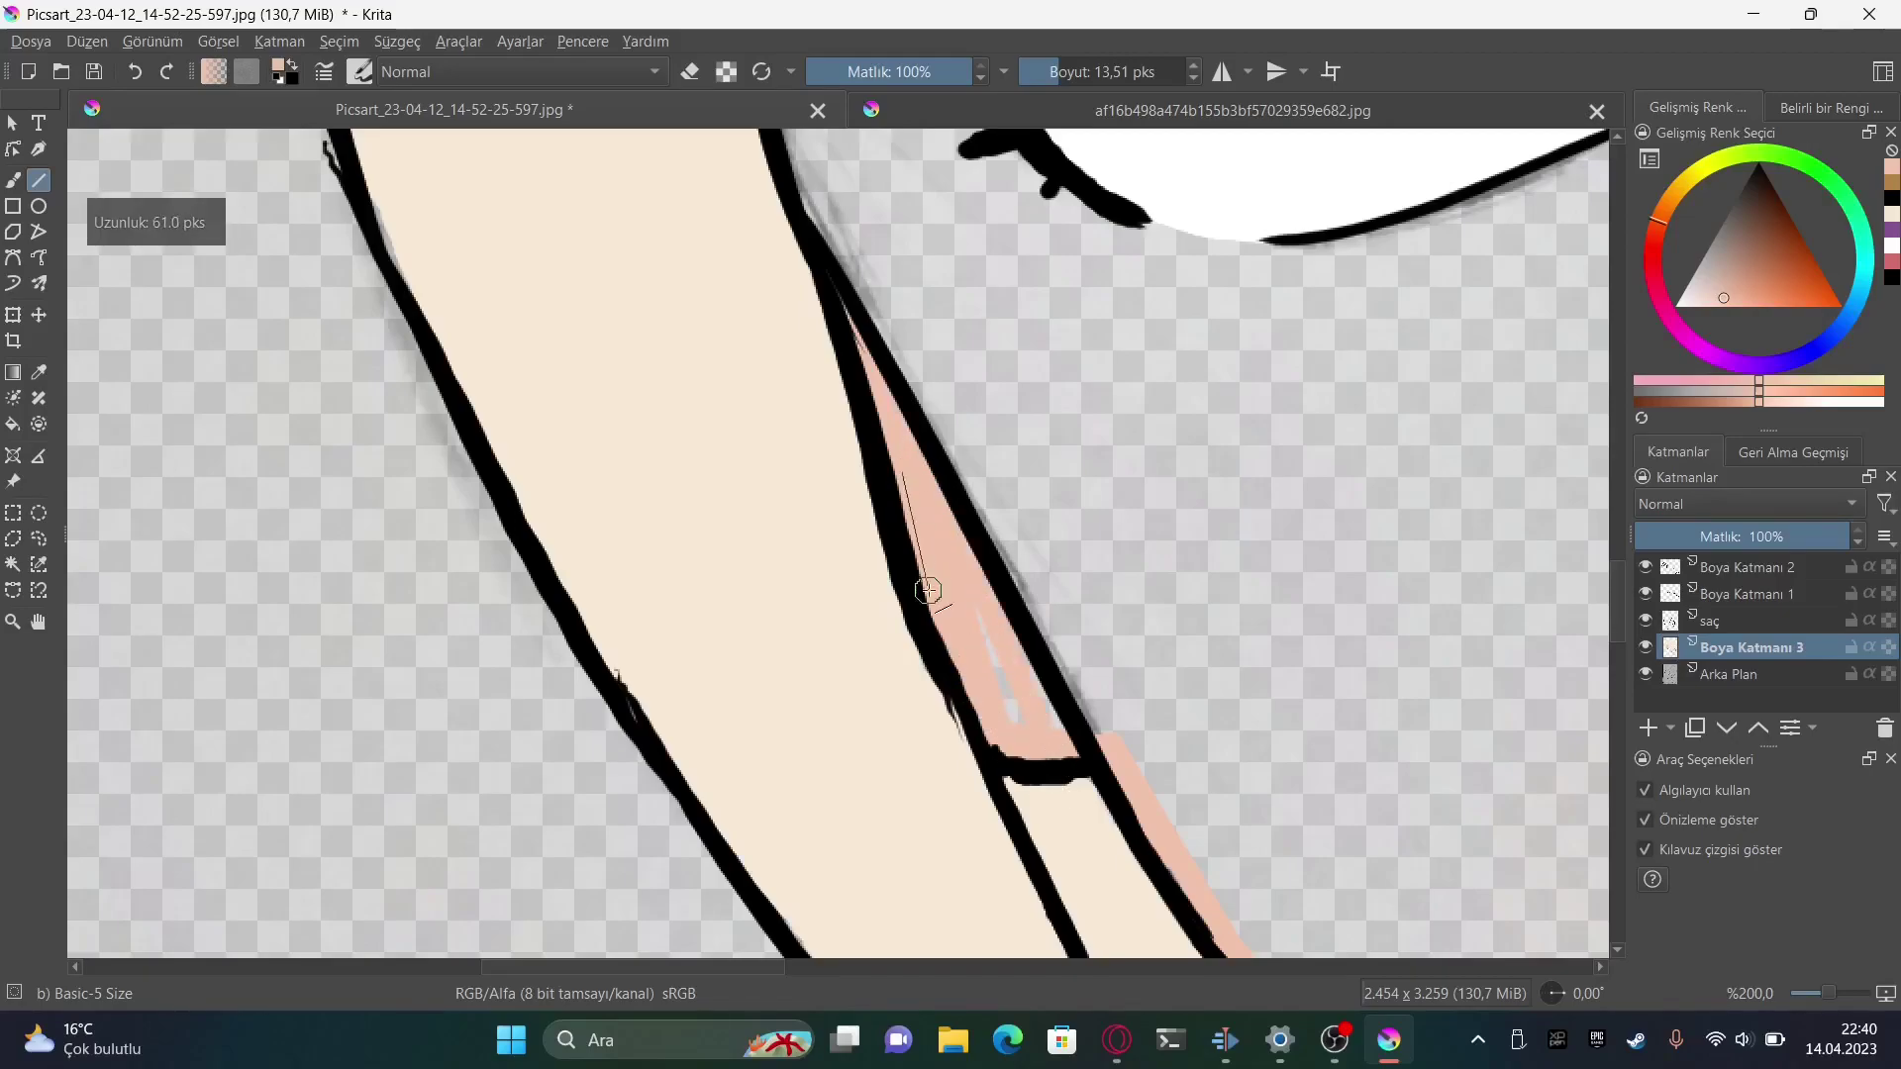
pyautogui.scroll(3, 927, 591)
pyautogui.moveTo(894, 416); pyautogui.dragTo(1208, 857)
# Touch up the peach face with the freehand brush, closing gaps around the eye and cheek
pyautogui.scroll(-5, 1205, 840)
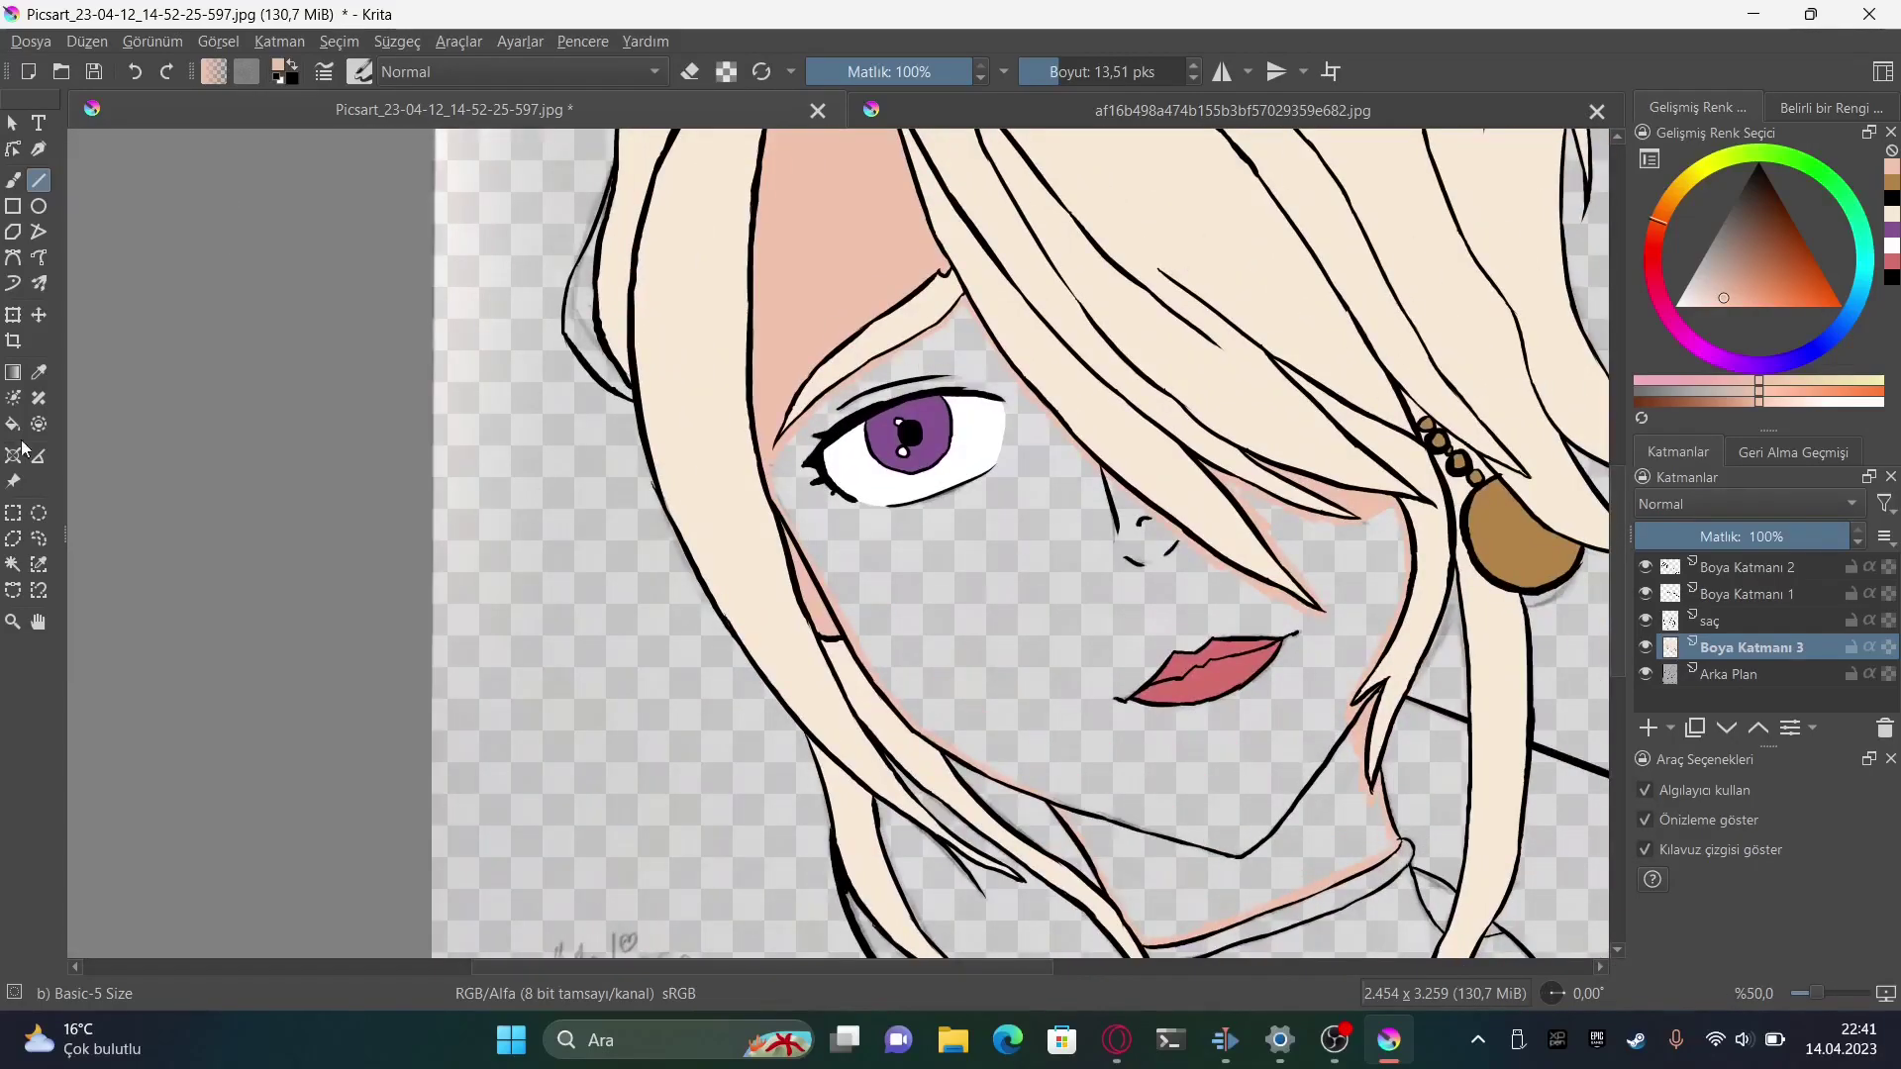
pyautogui.scroll(2, 985, 849)
pyautogui.scroll(1, 815, 492)
pyautogui.press('b')
pyautogui.scroll(2, 1062, 214)
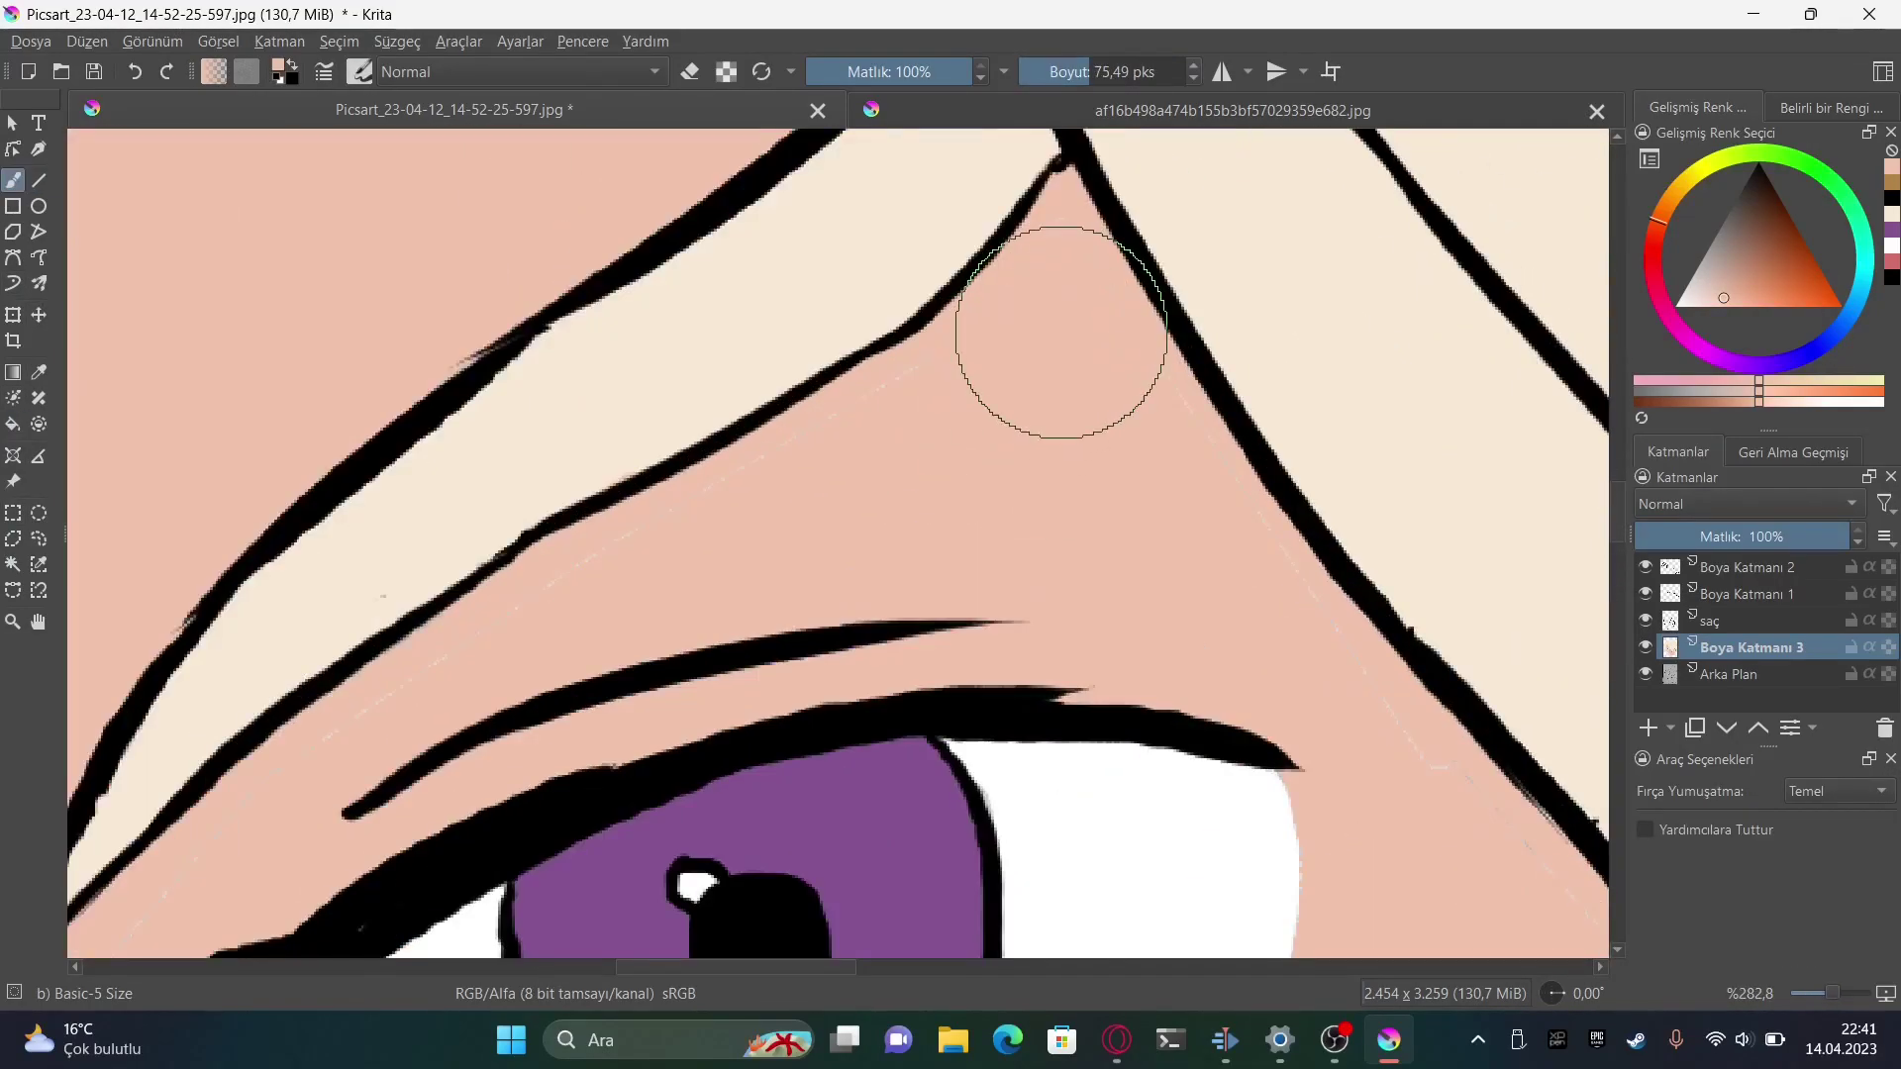
pyautogui.scroll(-3, 1153, 442)
pyautogui.scroll(-3, 1230, 161)
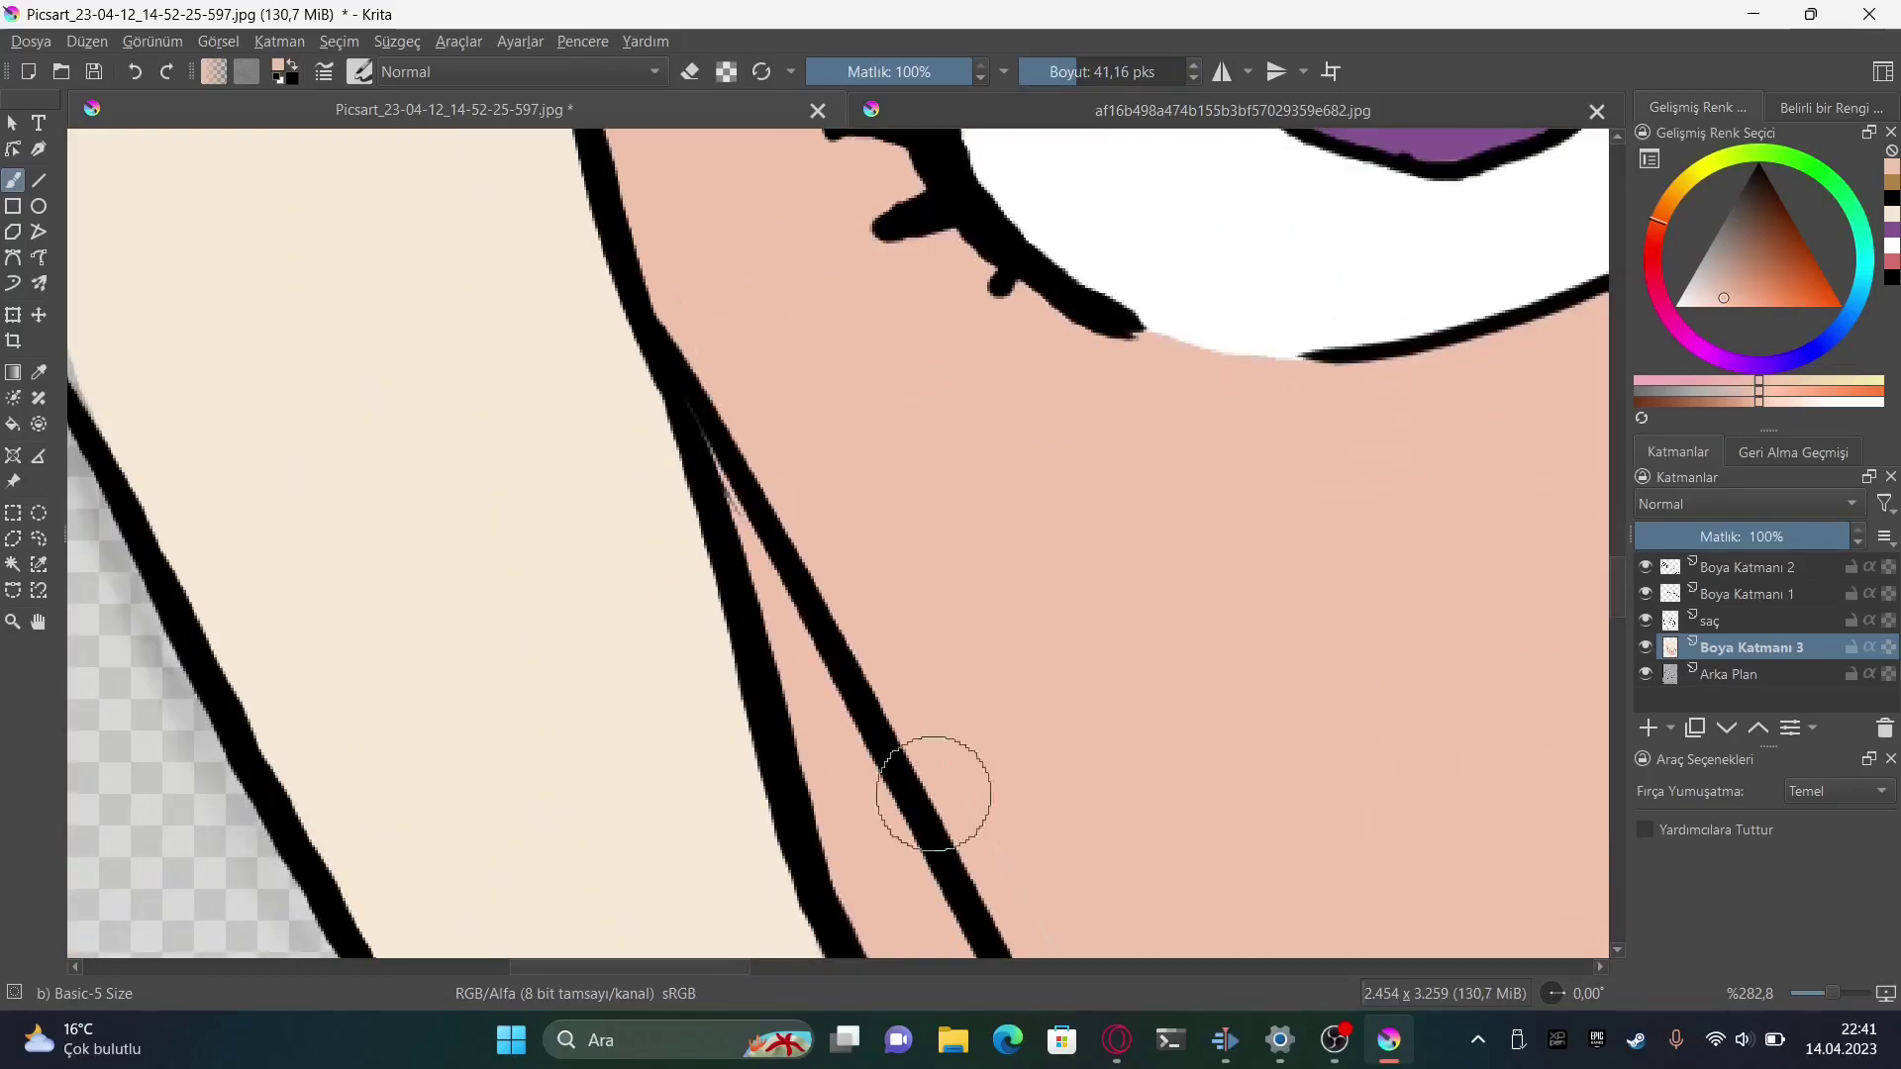
pyautogui.scroll(-3, 934, 785)
pyautogui.scroll(-2, 848, 369)
pyautogui.hscroll(3, 912, 428)
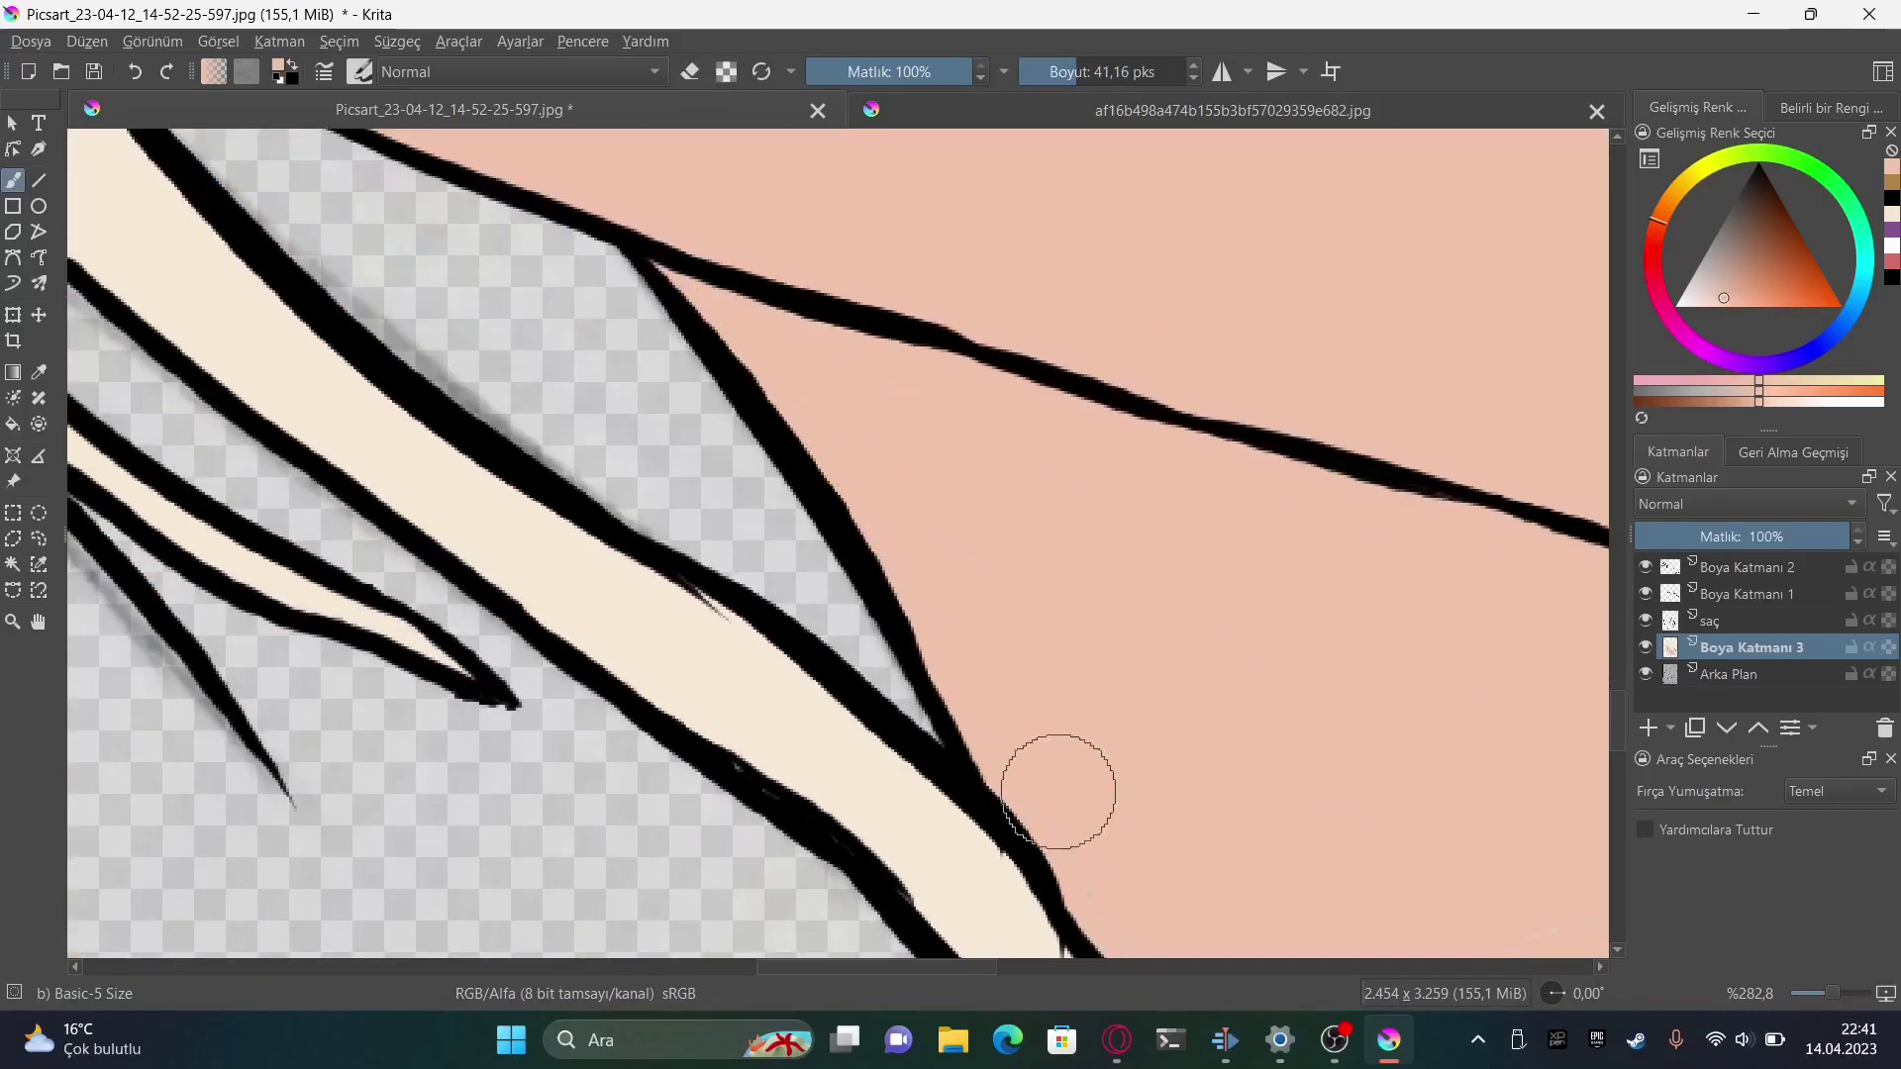
pyautogui.hscroll(3, 633, 636)
pyautogui.hscroll(3, 717, 455)
pyautogui.scroll(3, 938, 306)
pyautogui.scroll(3, 1160, 604)
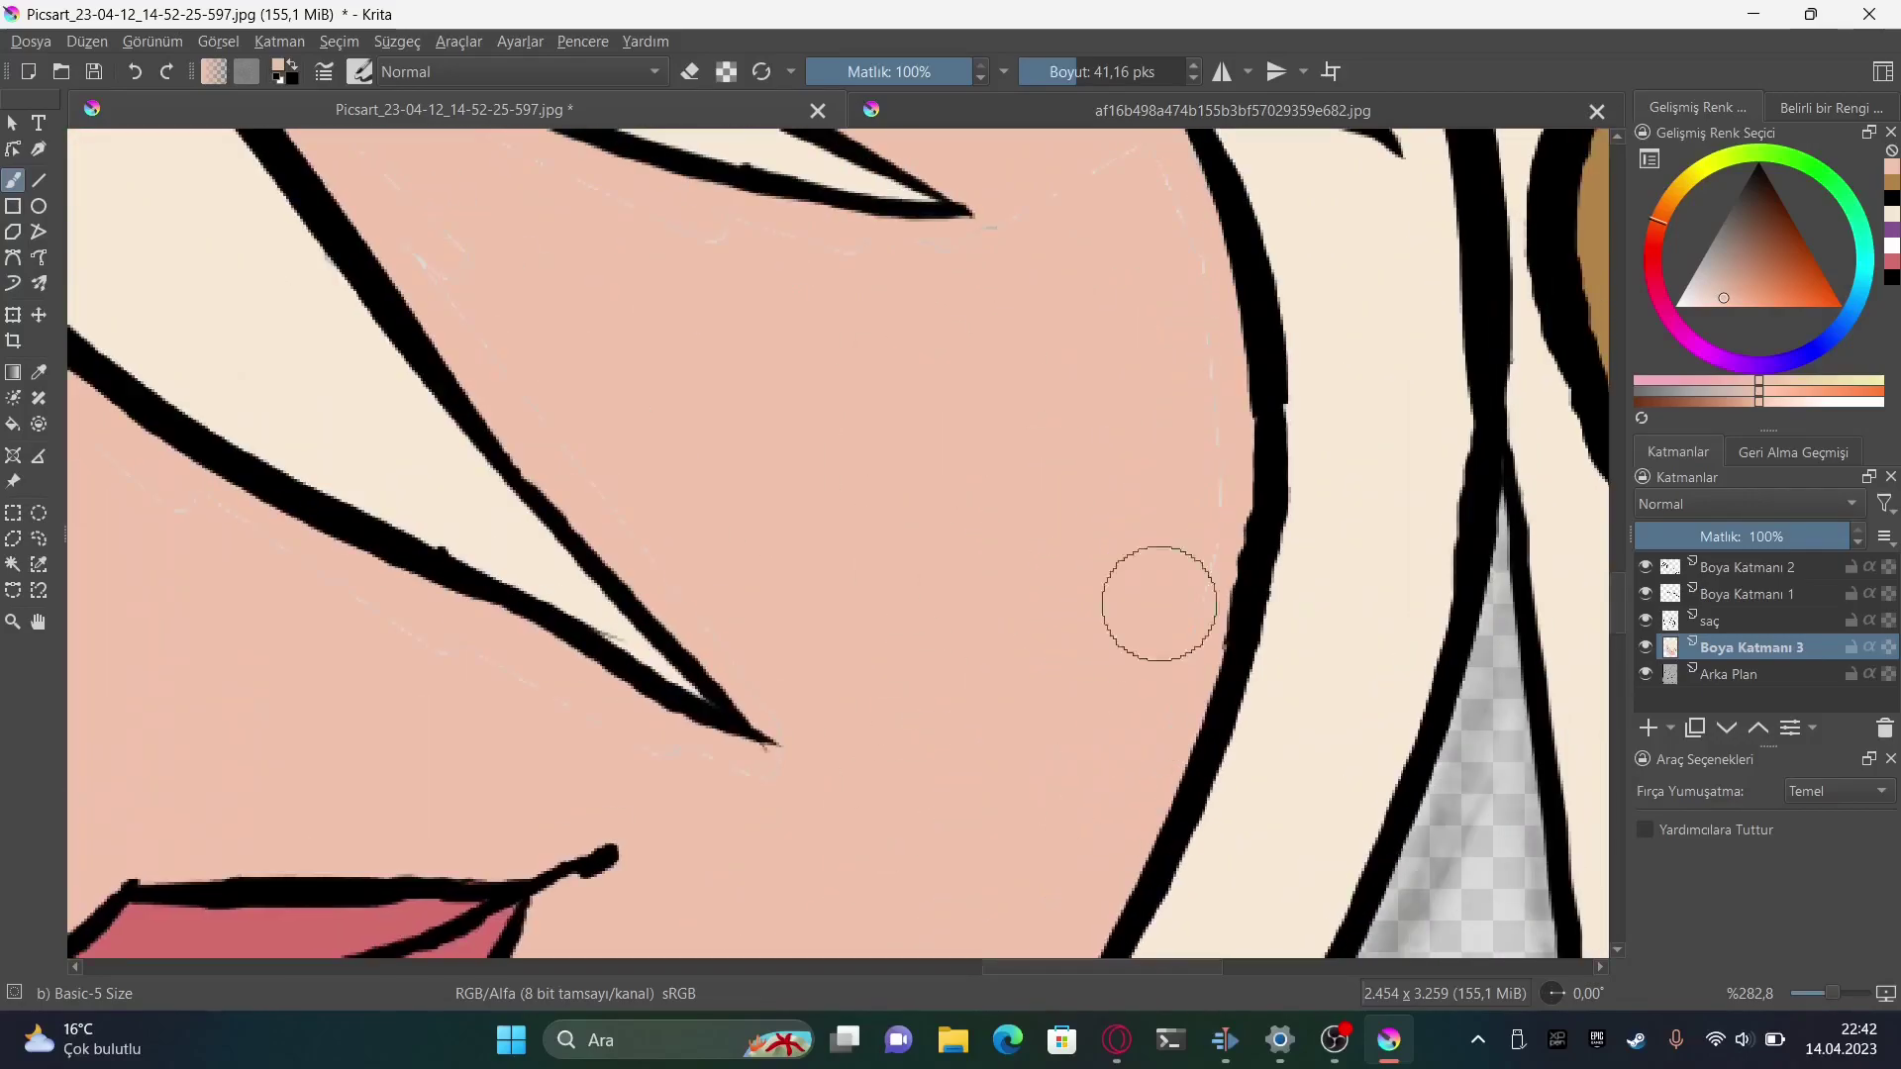
pyautogui.hscroll(-3, 1159, 604)
pyautogui.scroll(3, 531, 403)
pyautogui.scroll(-3, 891, 157)
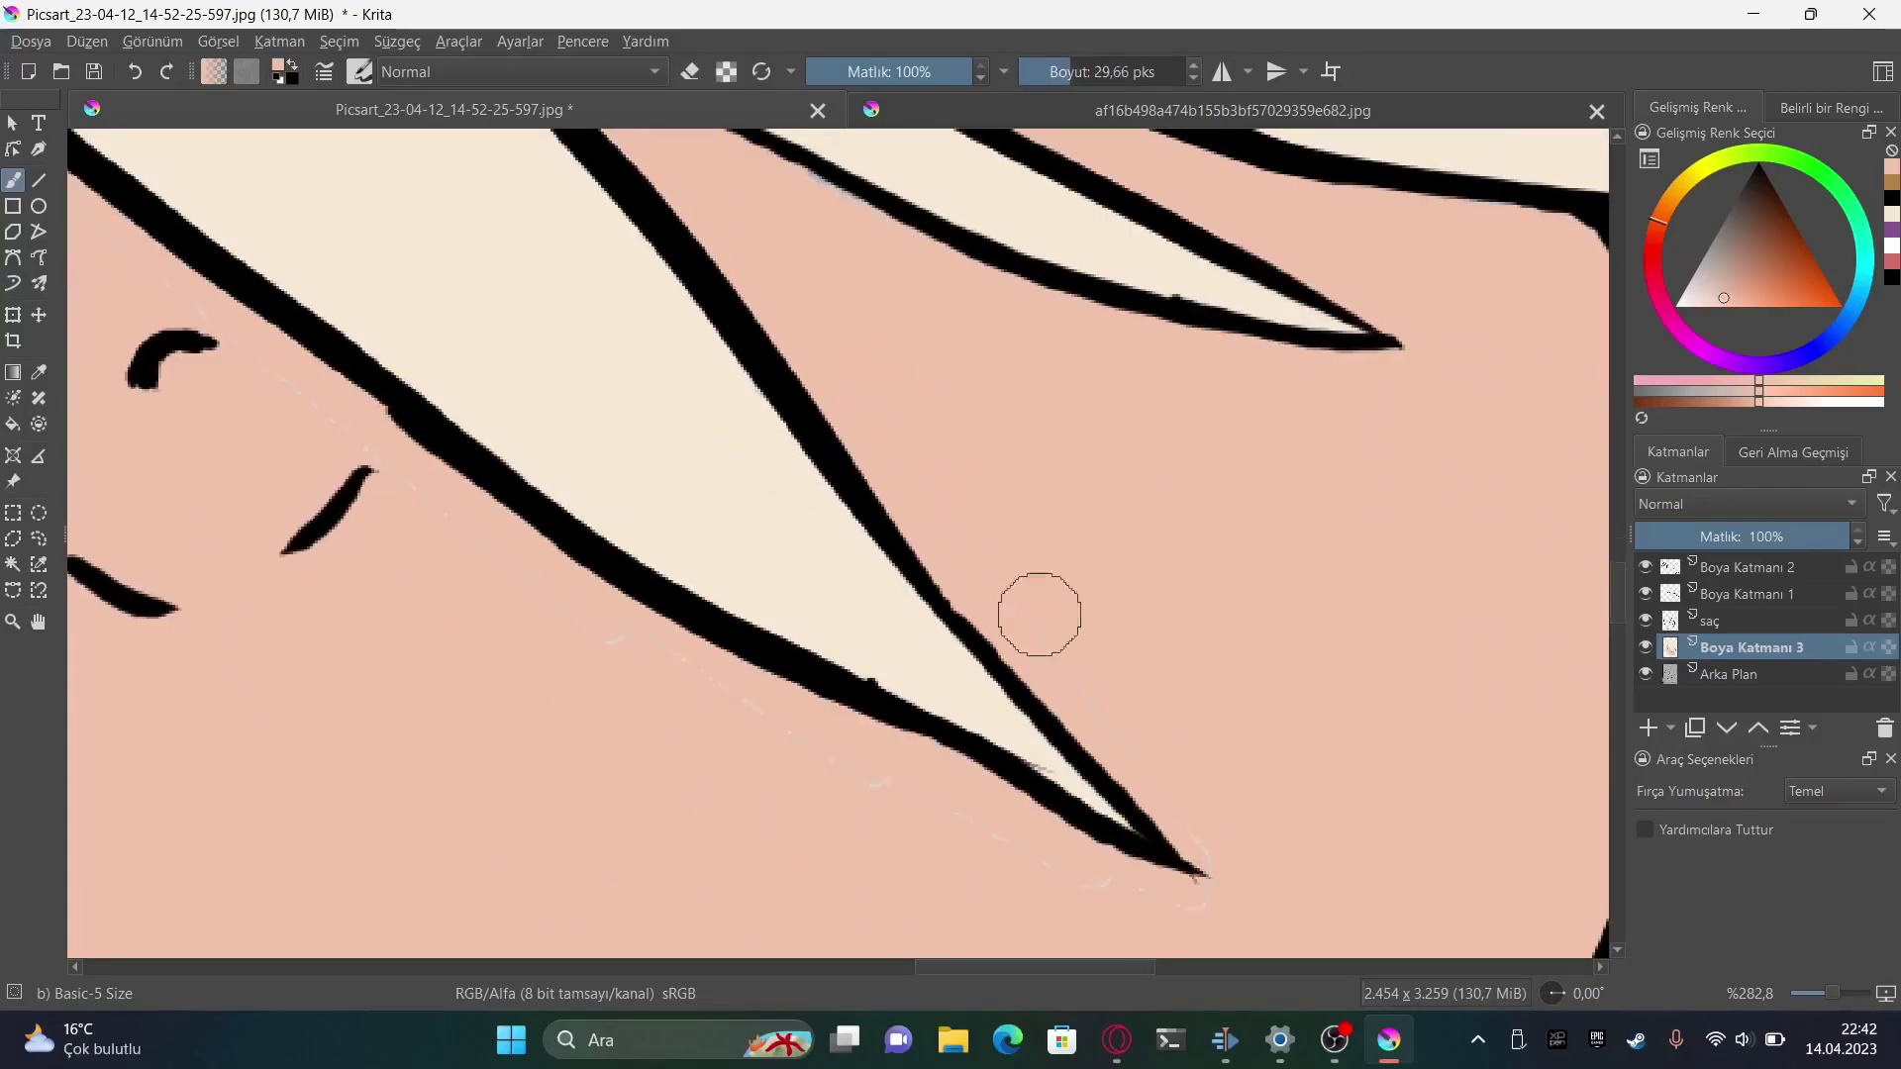
pyautogui.scroll(3, 1327, 862)
pyautogui.scroll(3, 1218, 733)
pyautogui.hscroll(-3, 1218, 734)
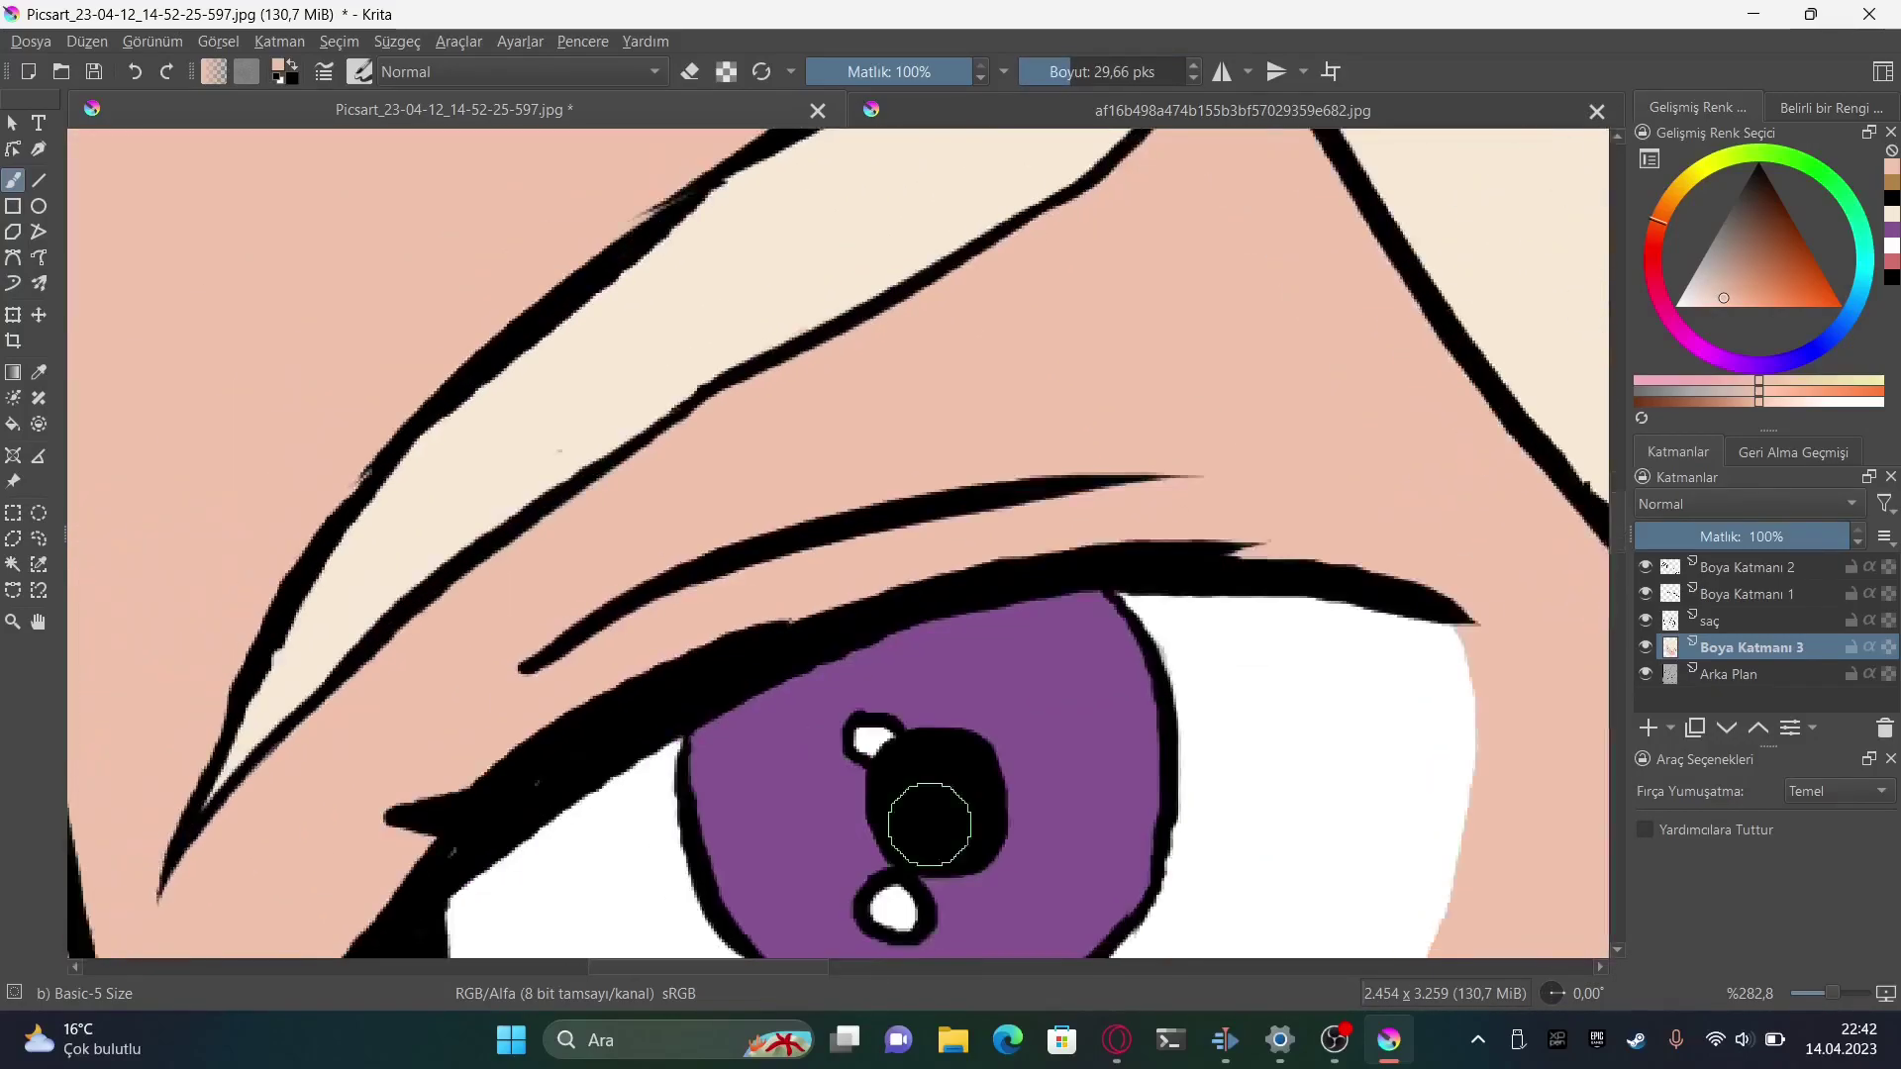
pyautogui.scroll(-5, 924, 806)
pyautogui.scroll(5, 181, 211)
pyautogui.scroll(-5, 181, 210)
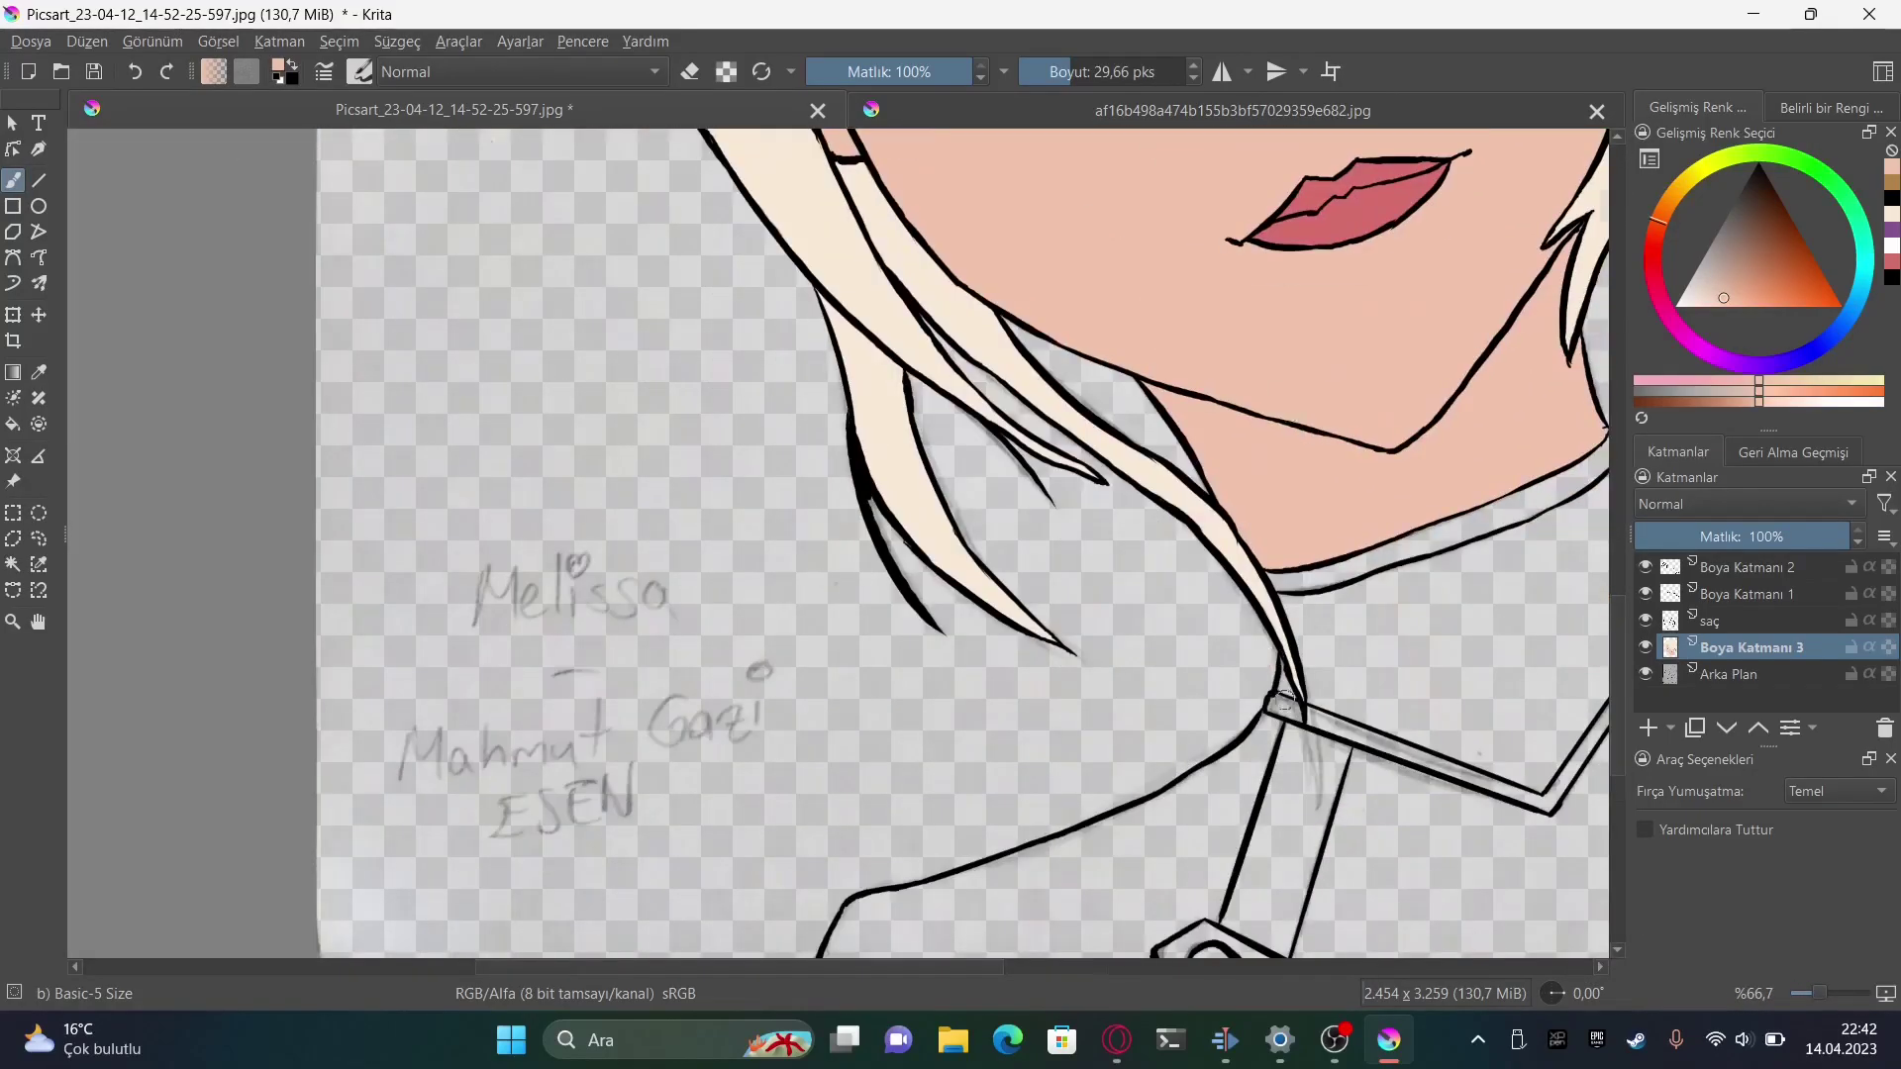
pyautogui.hscroll(3, 181, 211)
# Draw straight peach lines along the neck outline and across the shoulder
pyautogui.press('v')
pyautogui.scroll(4, 636, 539)
pyautogui.moveTo(1040, 485)
pyautogui.mouseDown()
pyautogui.moveTo(871, 550)
pyautogui.moveTo(774, 673)
pyautogui.mouseUp()
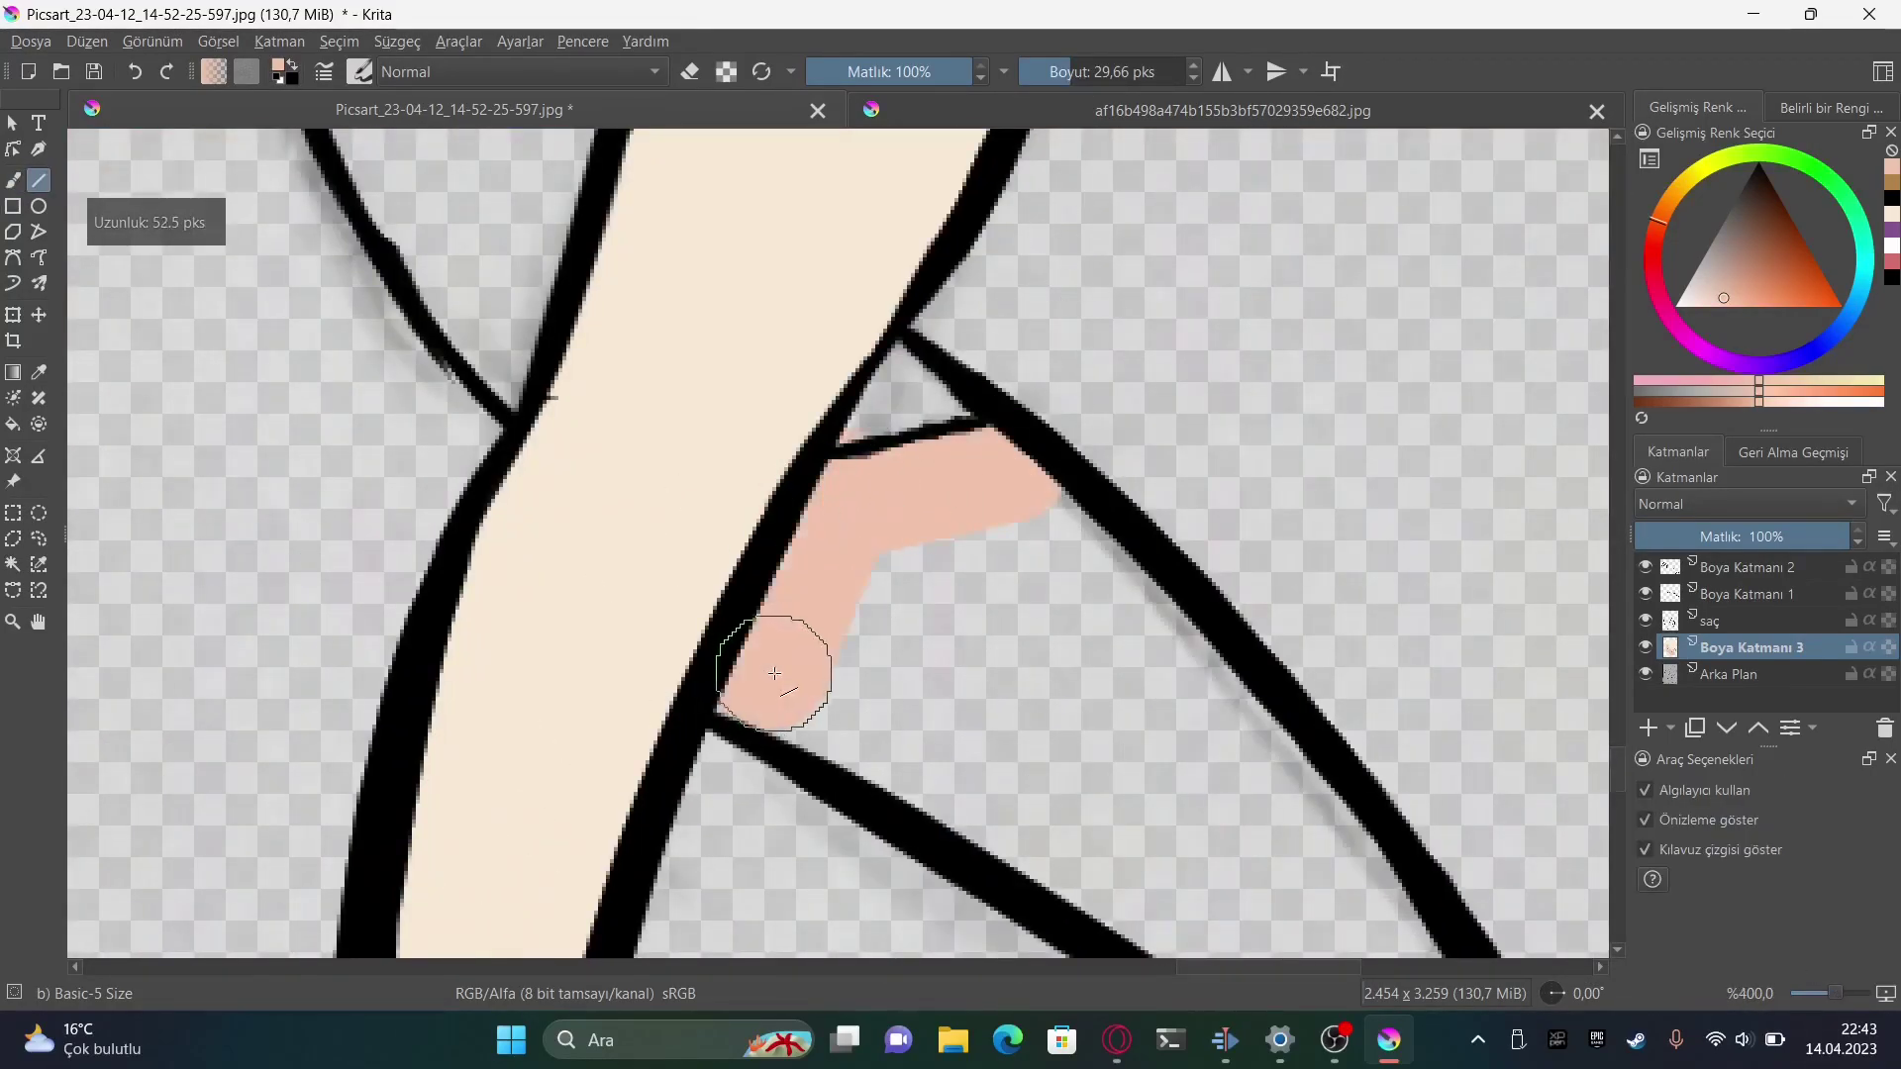
pyautogui.scroll(-5, 935, 288)
pyautogui.scroll(-5, 1317, 787)
pyautogui.moveTo(1084, 467); pyautogui.dragTo(1317, 787)
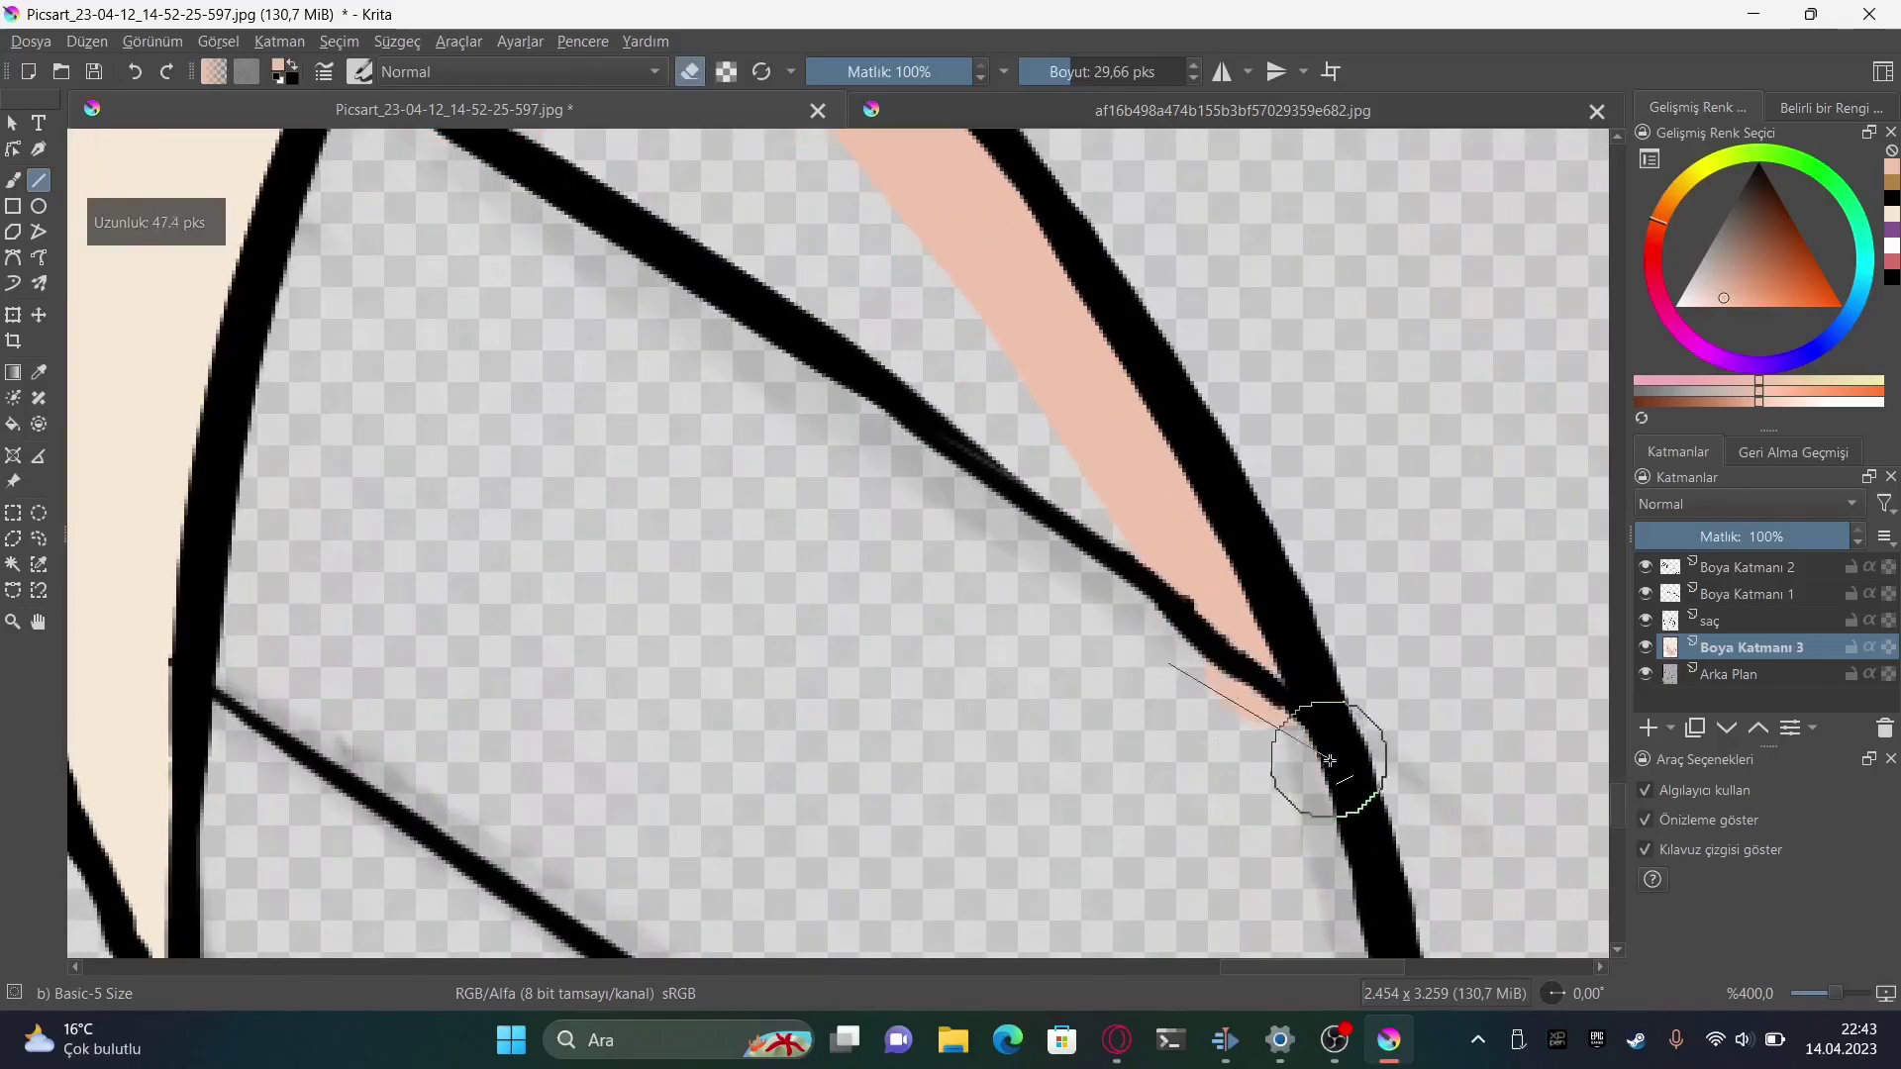
pyautogui.moveTo(1099, 619); pyautogui.dragTo(1281, 750)
pyautogui.scroll(-3, 1281, 749)
pyautogui.moveTo(785, 254); pyautogui.dragTo(1260, 679)
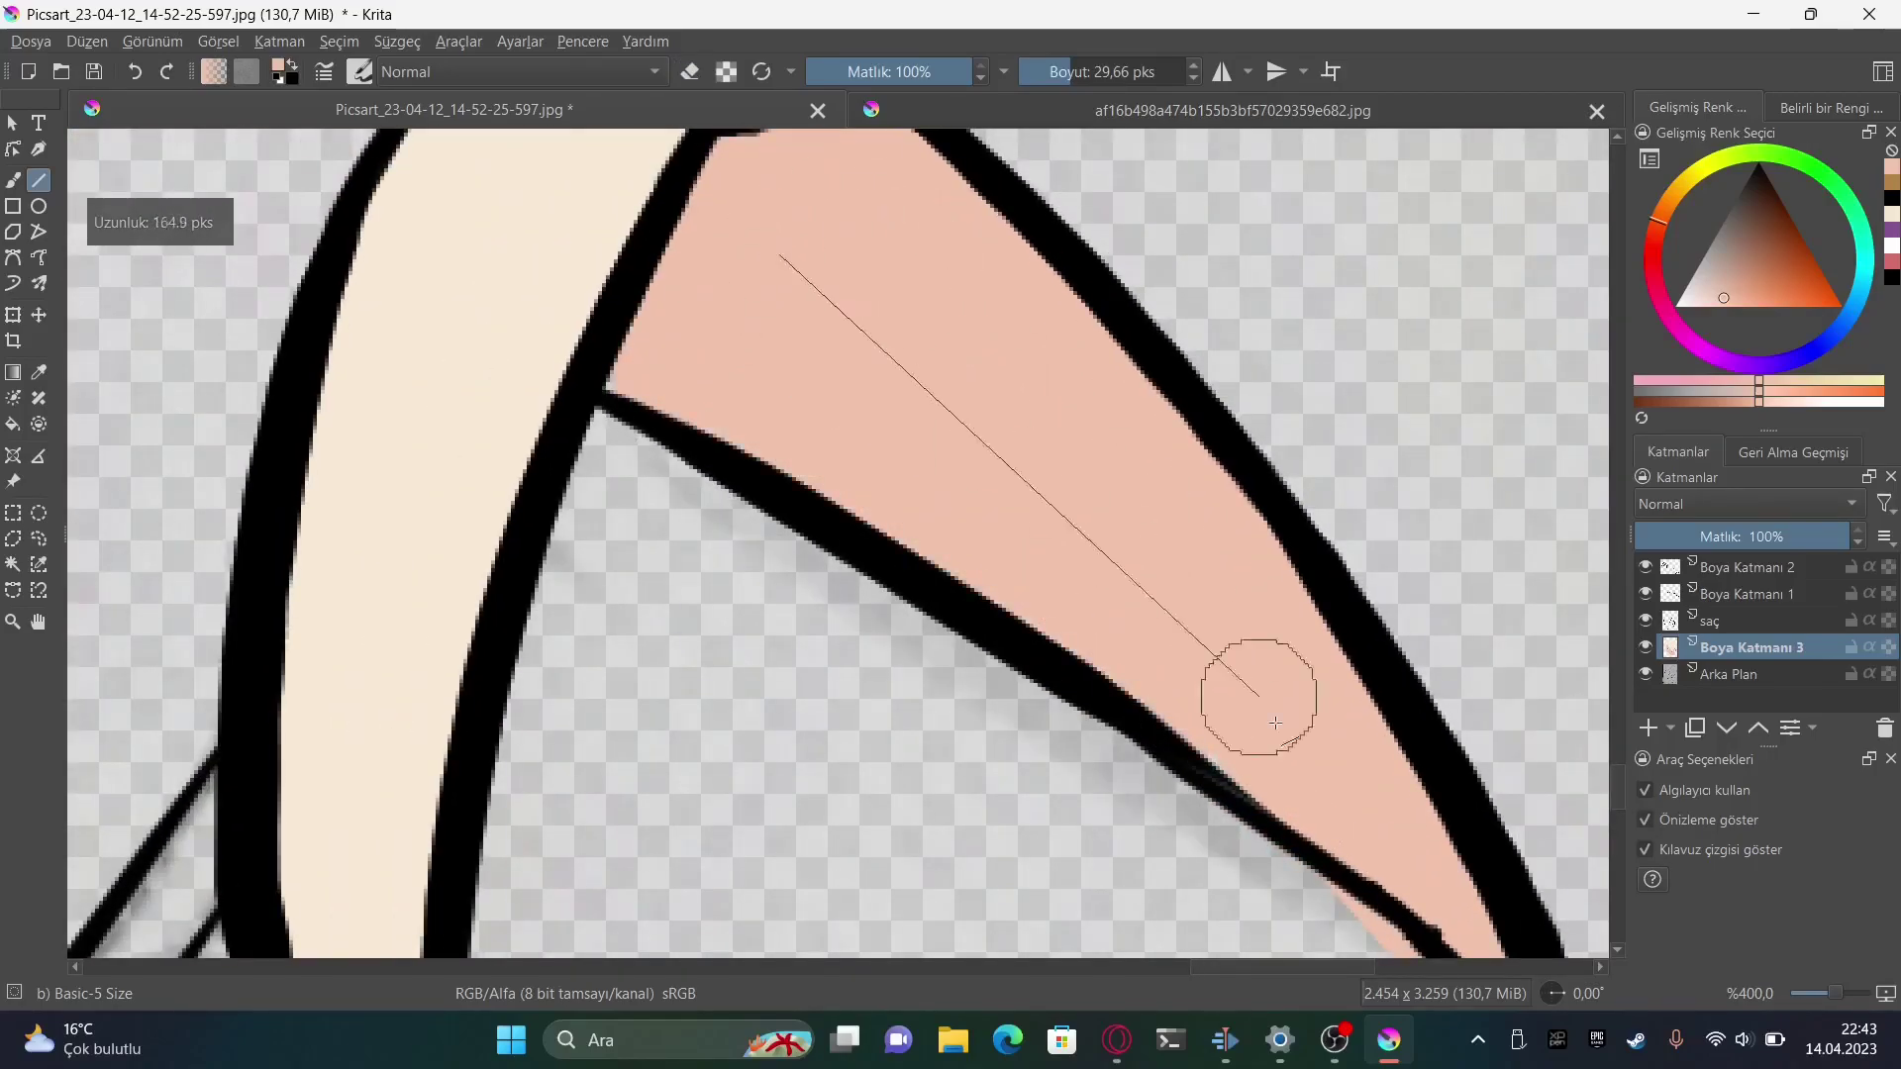
pyautogui.scroll(-3, 1261, 679)
# Paint peach strokes tracing the arm outline down toward the collar
pyautogui.press('e')
pyautogui.press('e')
pyautogui.scroll(-3, 1232, 601)
pyautogui.scroll(-3, 905, 565)
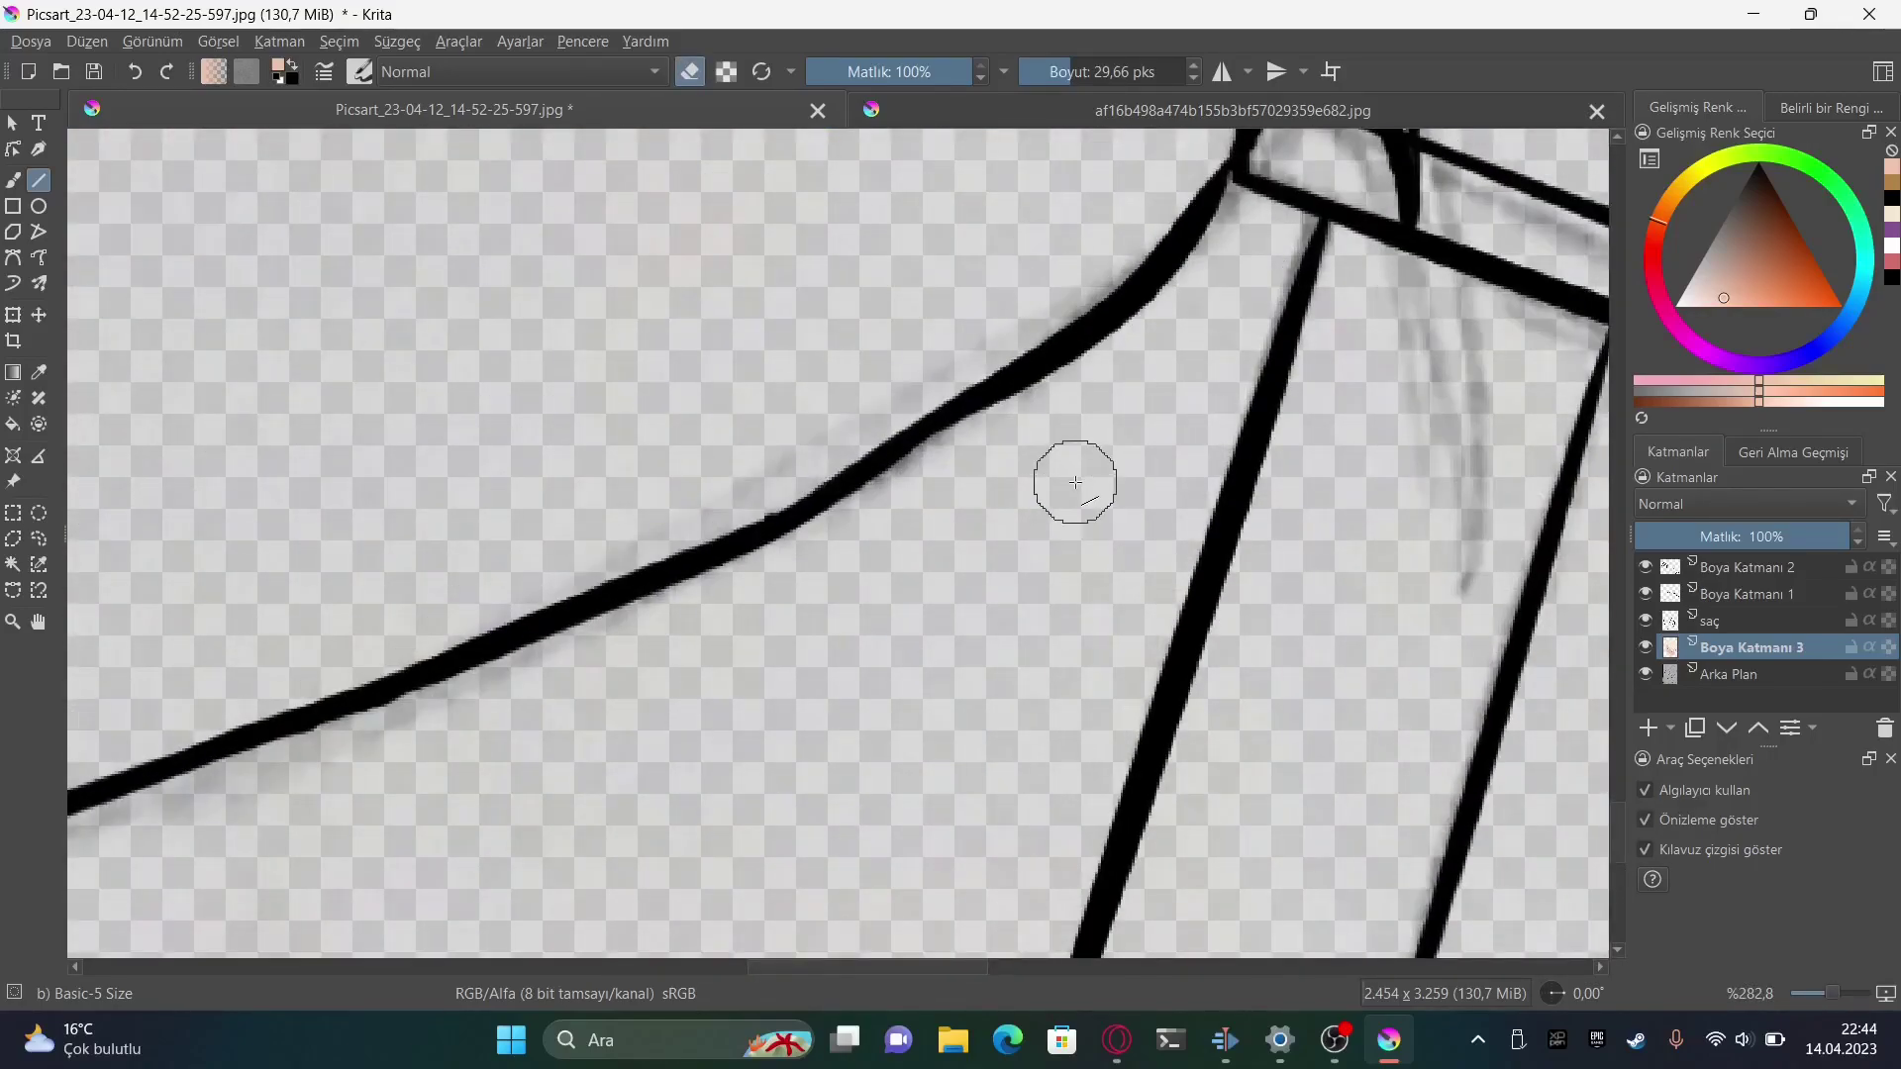
pyautogui.moveTo(850, 870); pyautogui.dragTo(1244, 212)
pyautogui.scroll(-3, 1244, 211)
pyautogui.moveTo(1228, 139)
pyautogui.mouseDown()
pyautogui.moveTo(1027, 495)
pyautogui.moveTo(957, 768)
pyautogui.mouseUp()
pyautogui.scroll(-3, 1159, 550)
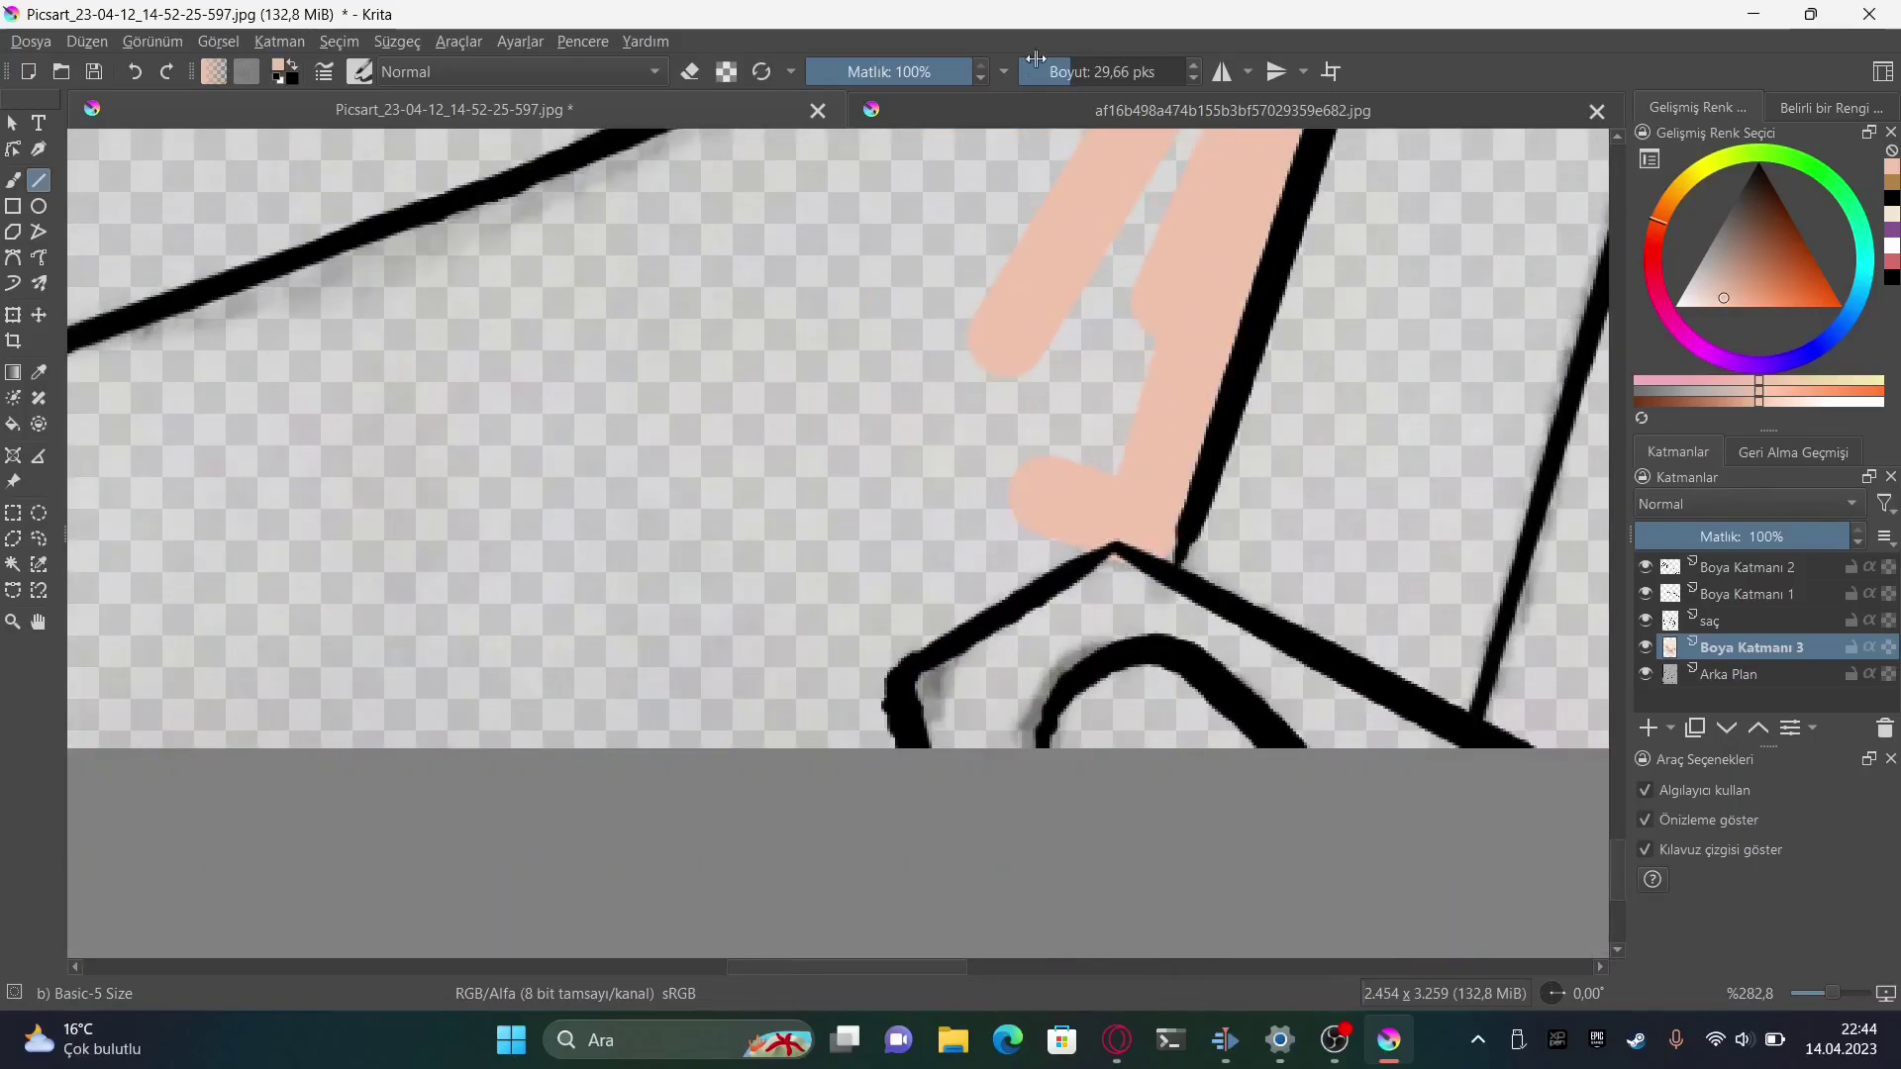
pyautogui.scroll(-3, 933, 584)
pyautogui.moveTo(1099, 633); pyautogui.dragTo(746, 509)
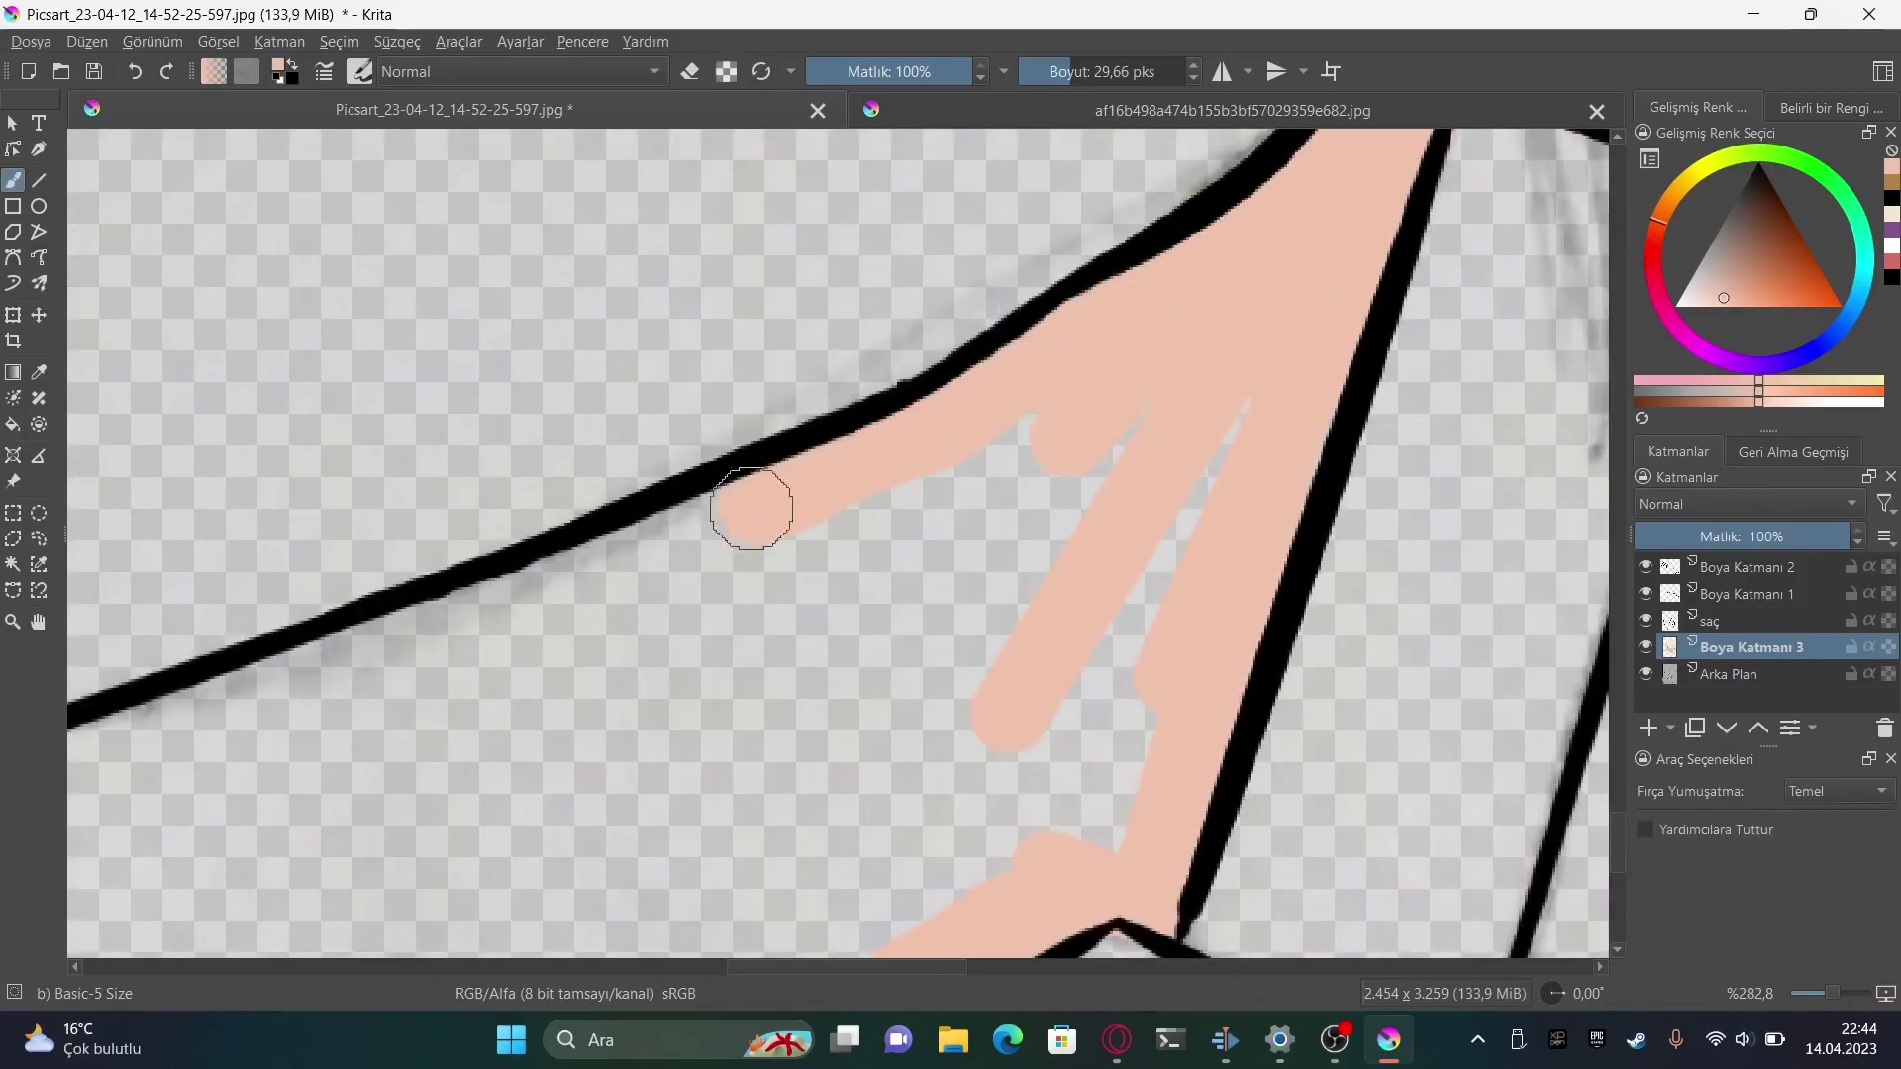
pyautogui.scroll(-3, 747, 509)
pyautogui.moveTo(937, 496); pyautogui.dragTo(271, 707)
pyautogui.scroll(-3, 993, 891)
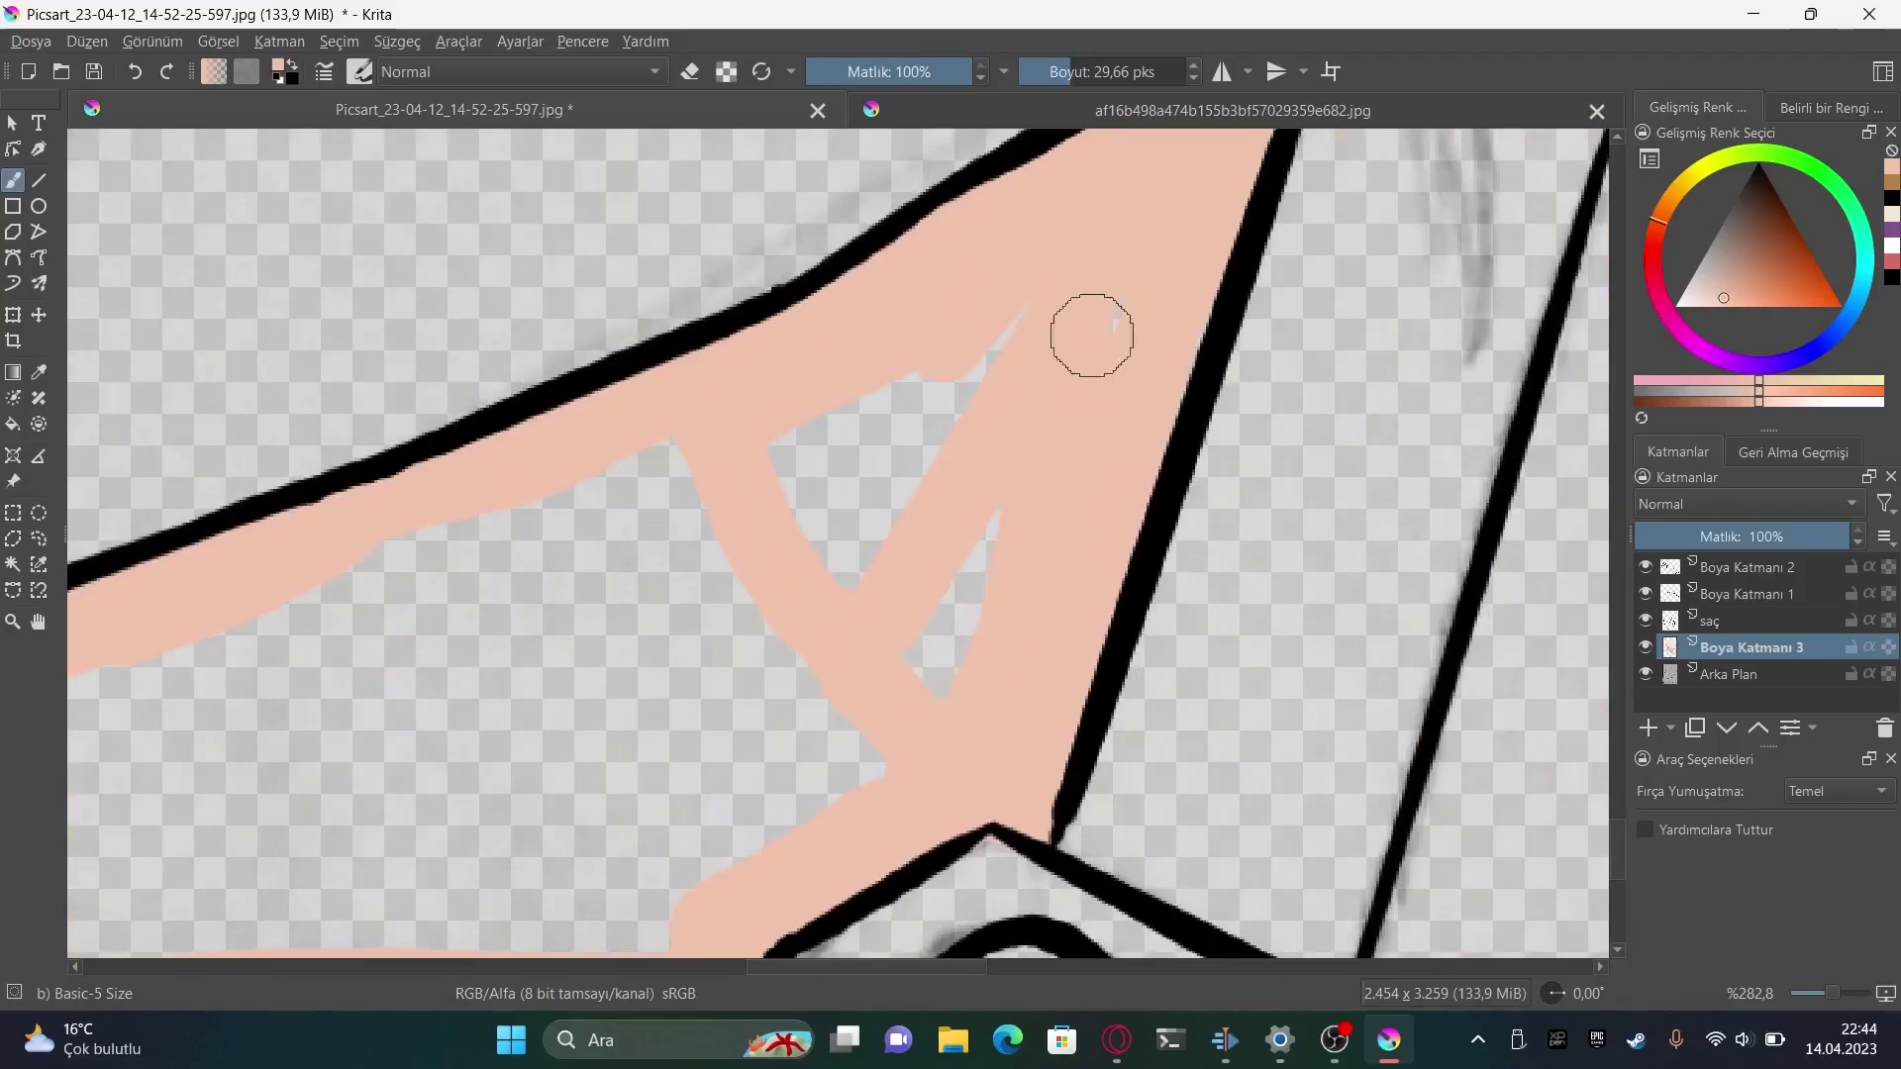
pyautogui.scroll(-3, 1090, 327)
# Flood-fill the enclosed arm interior with peach
pyautogui.press('f')
pyautogui.click(1409, 479)
pyautogui.click(13, 180)
pyautogui.scroll(-2, 899, 742)
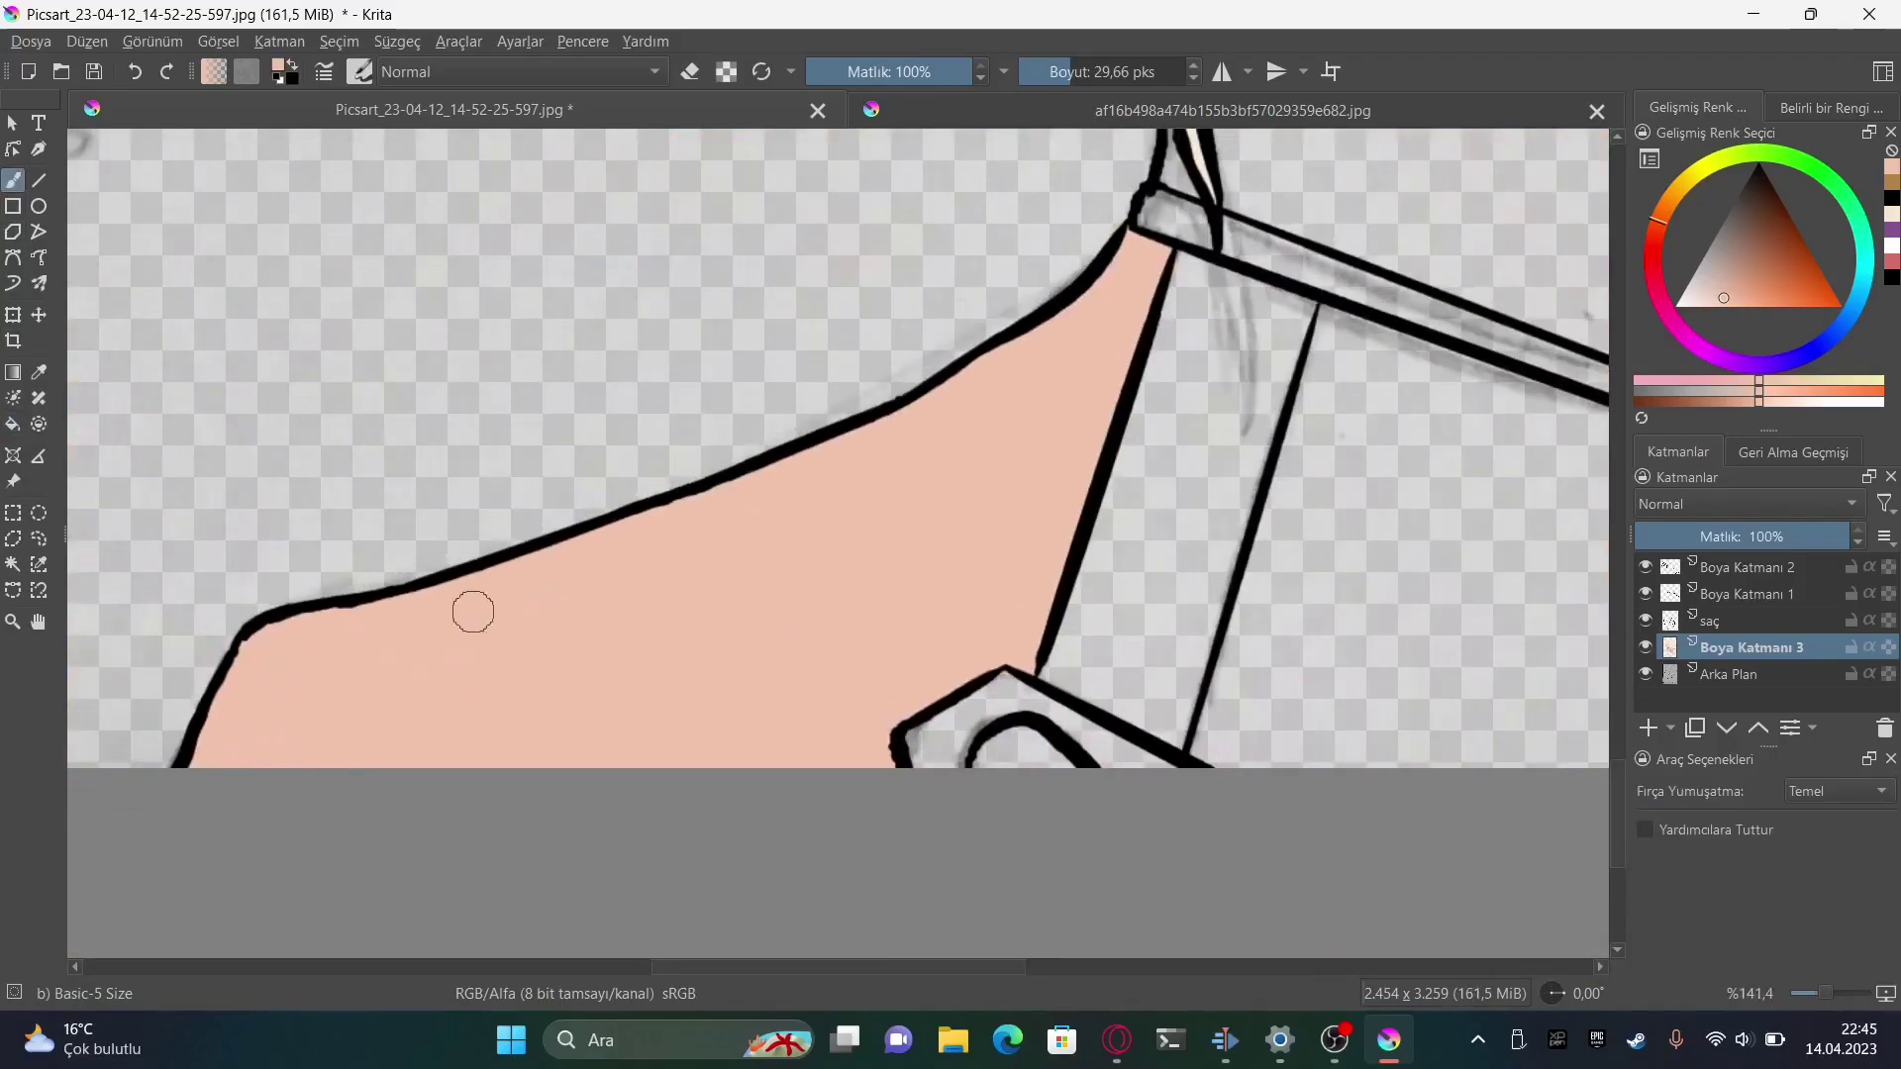
pyautogui.scroll(-2, 471, 611)
# Check the reference image and make Boya Katmanı 3 the active paint layer
pyautogui.scroll(-2, 899, 539)
pyautogui.hotkey('ctrl', 'Tab')
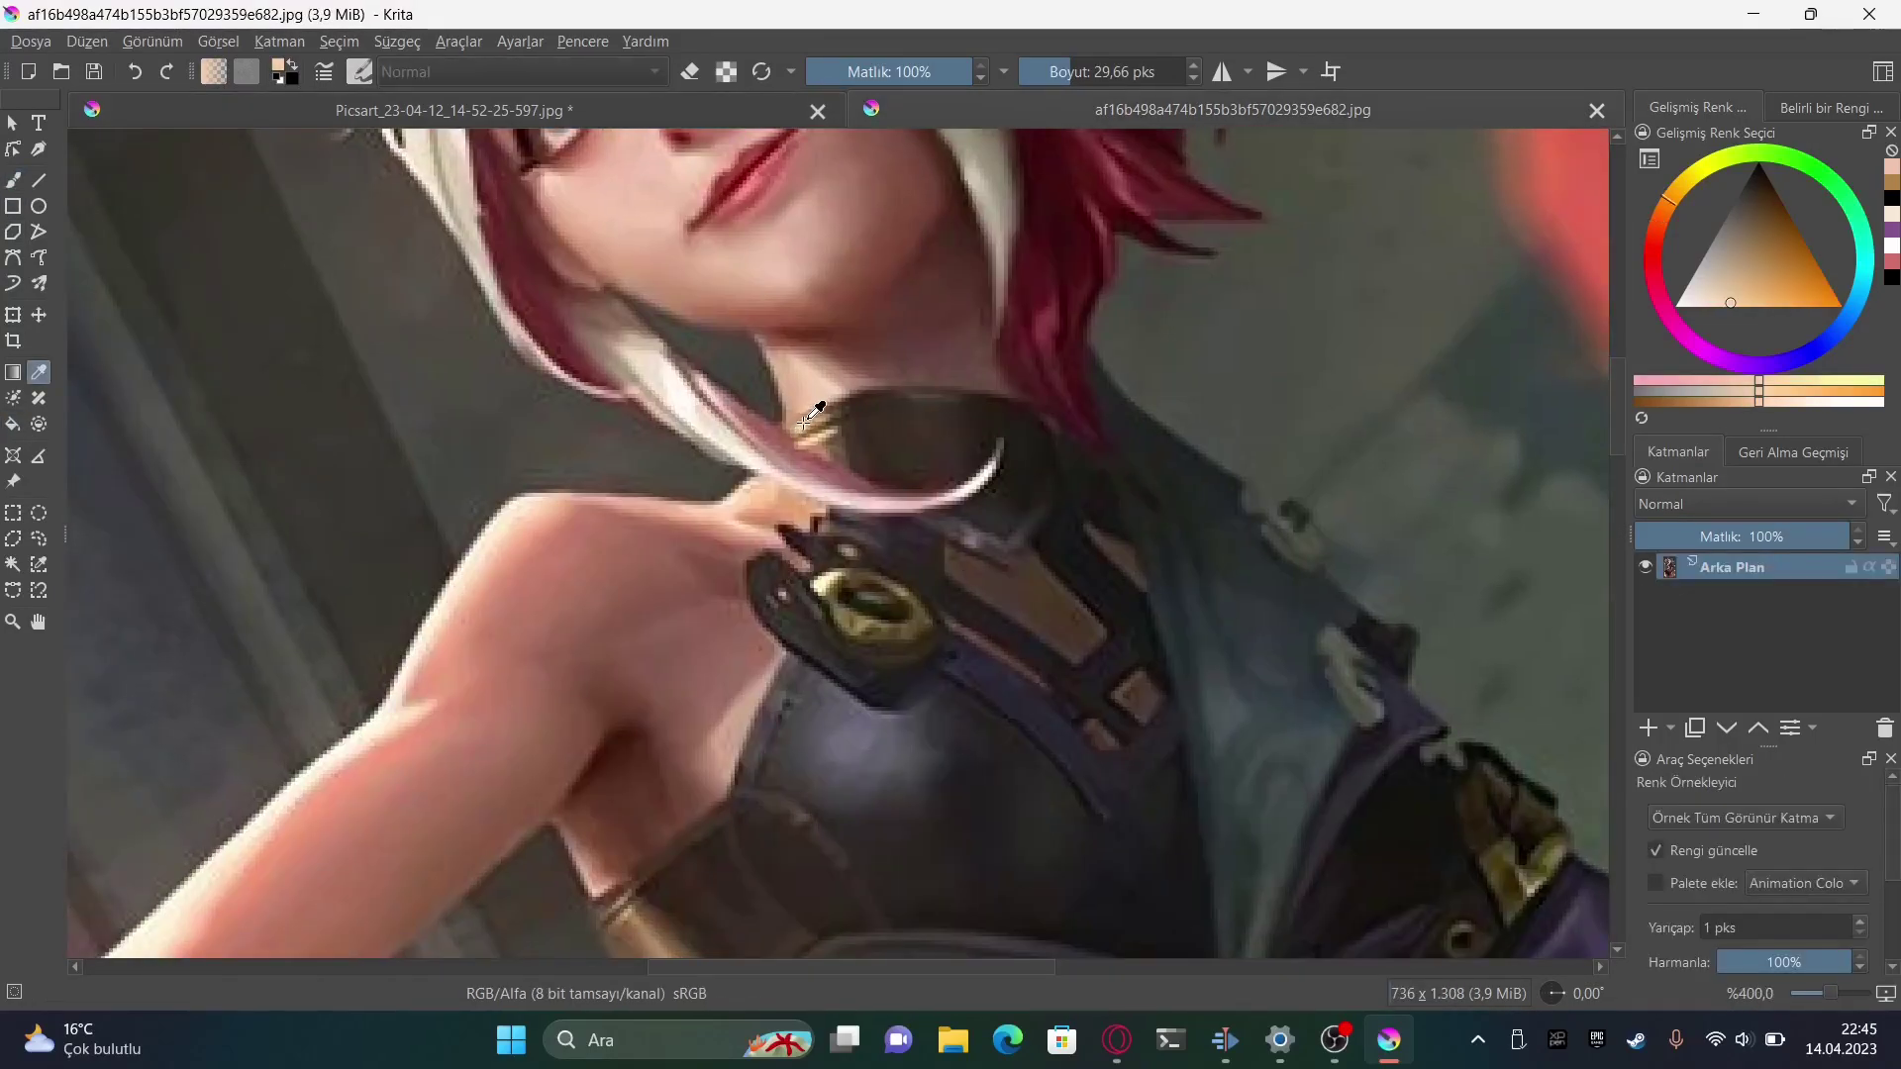
pyautogui.hotkey('ctrl', 'Tab')
pyautogui.scroll(3, 1204, 322)
pyautogui.press('pageup')
pyautogui.press('pageup')
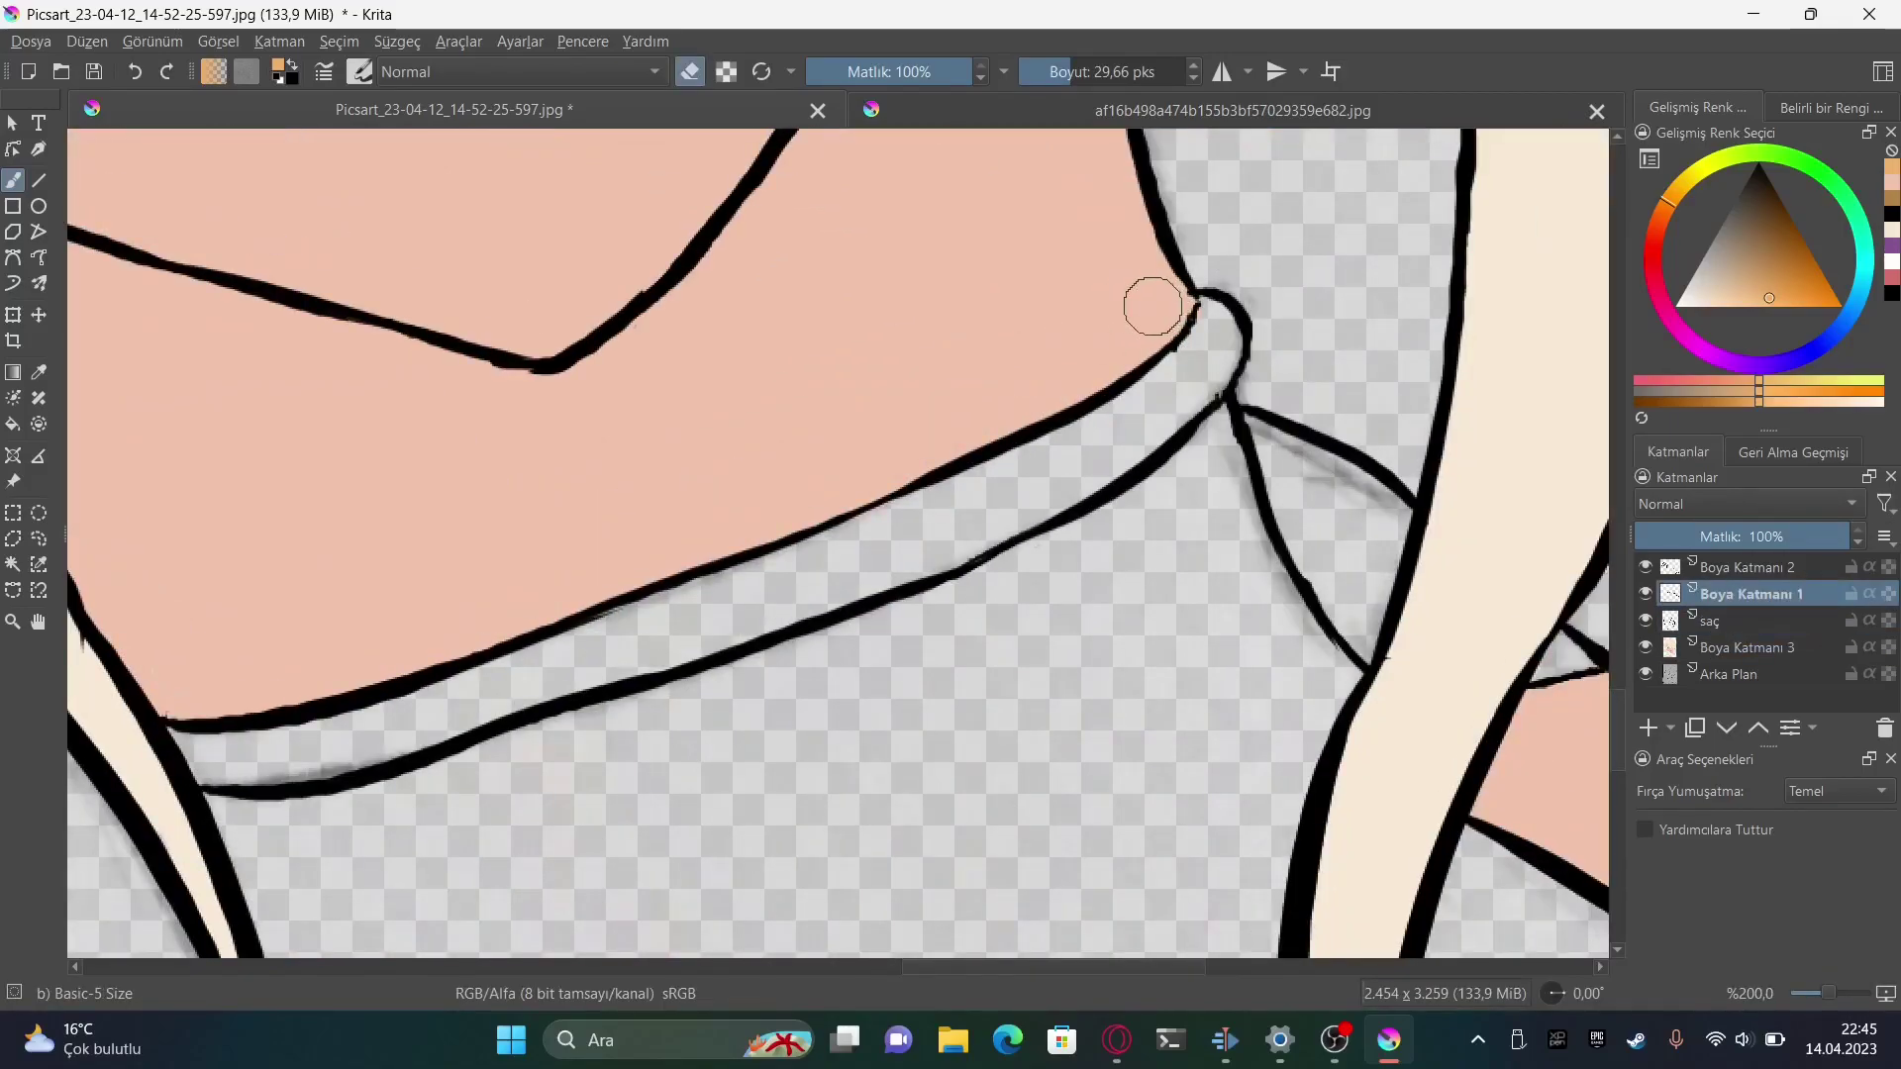
pyautogui.press('pagedown')
pyautogui.press('pagedown')
pyautogui.press('e')
# Paint the collar band orange with brush strokes and straight lines
pyautogui.moveTo(1172, 373); pyautogui.dragTo(913, 534)
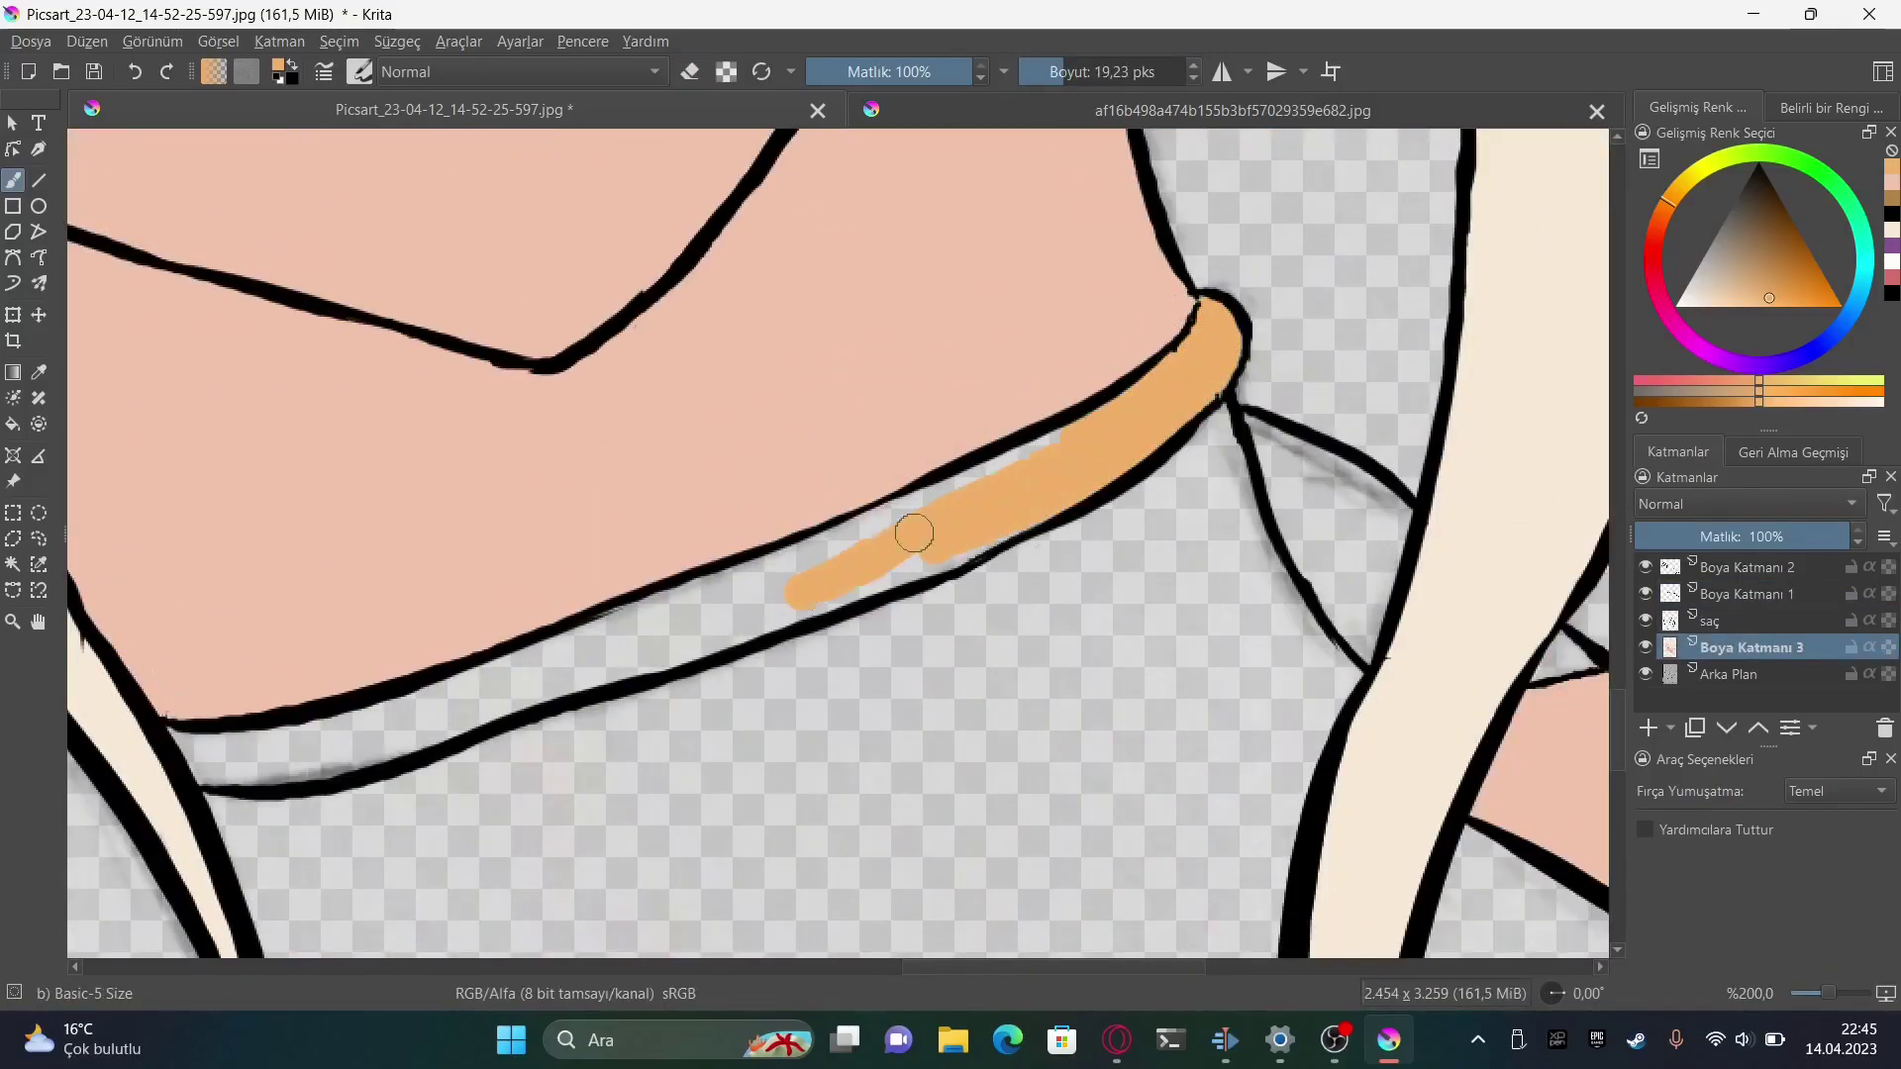
pyautogui.press('v')
pyautogui.moveTo(547, 628); pyautogui.dragTo(1010, 435)
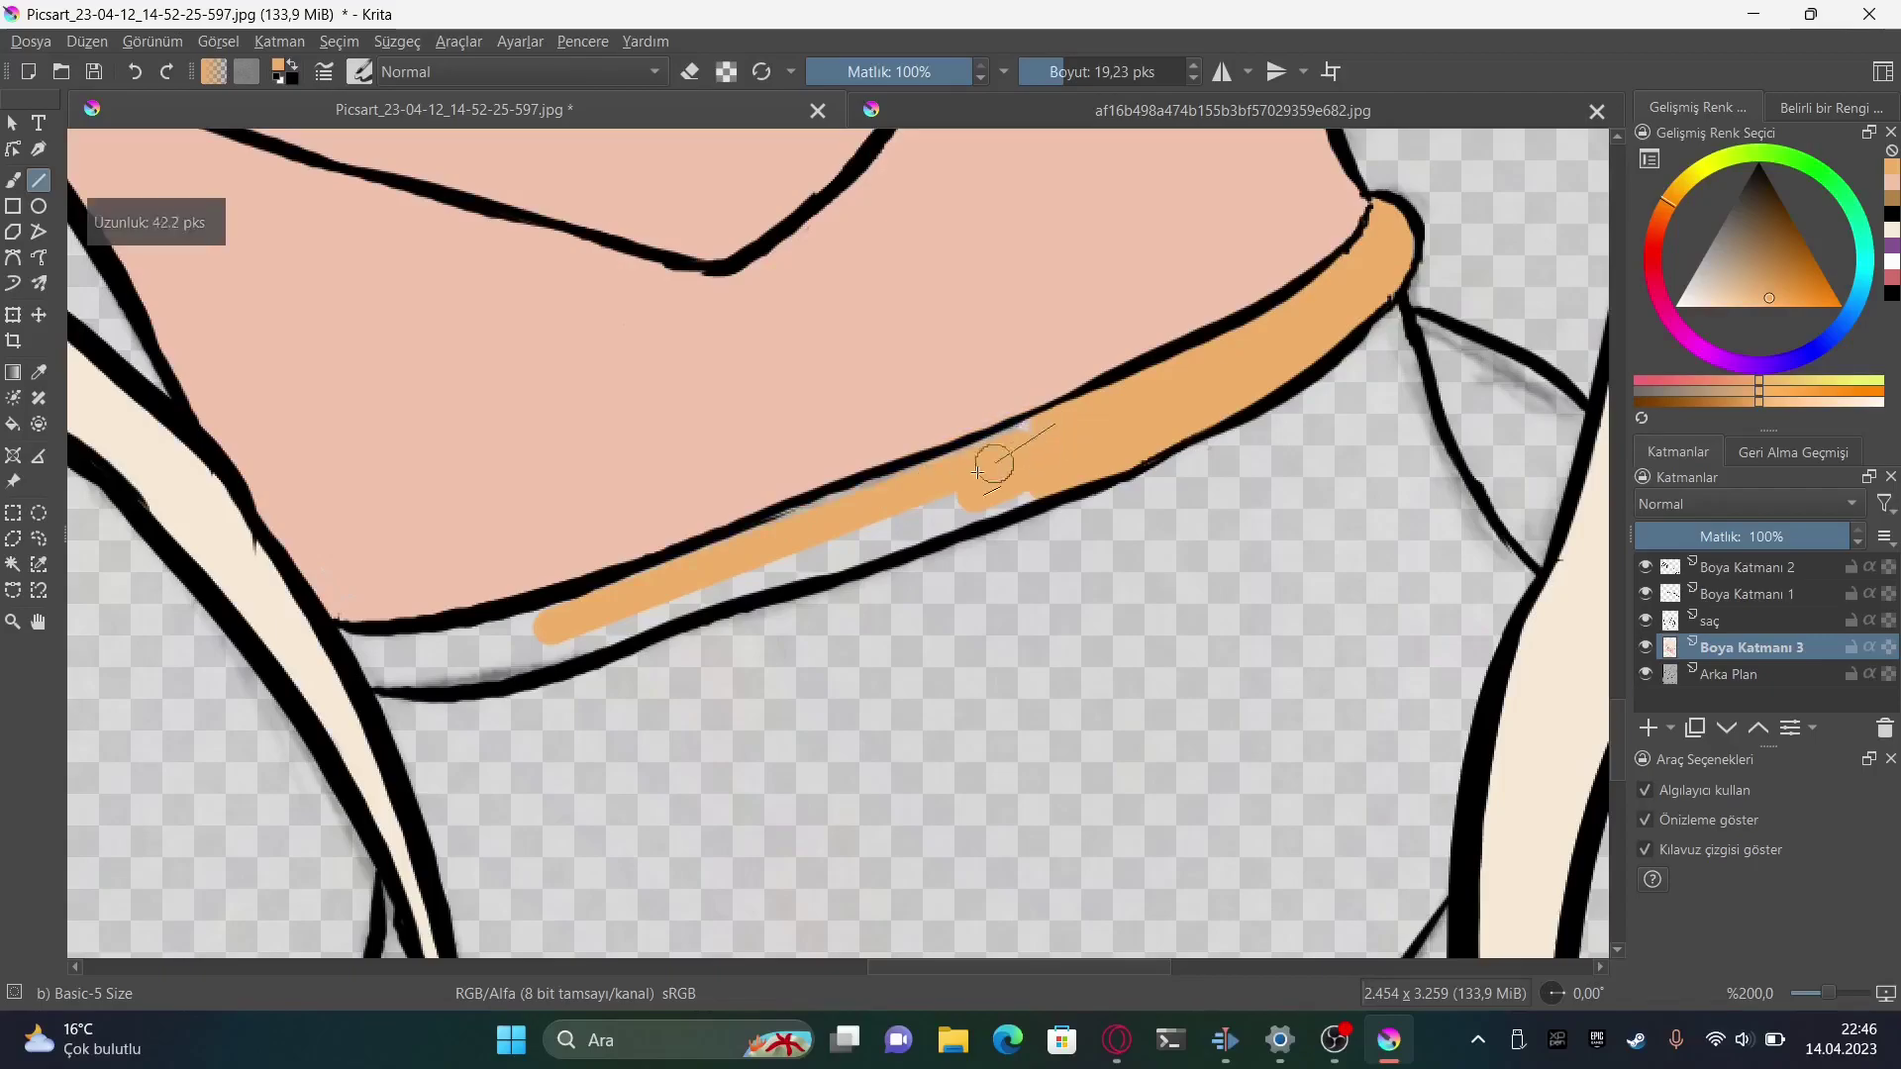
pyautogui.moveTo(621, 621); pyautogui.dragTo(949, 457)
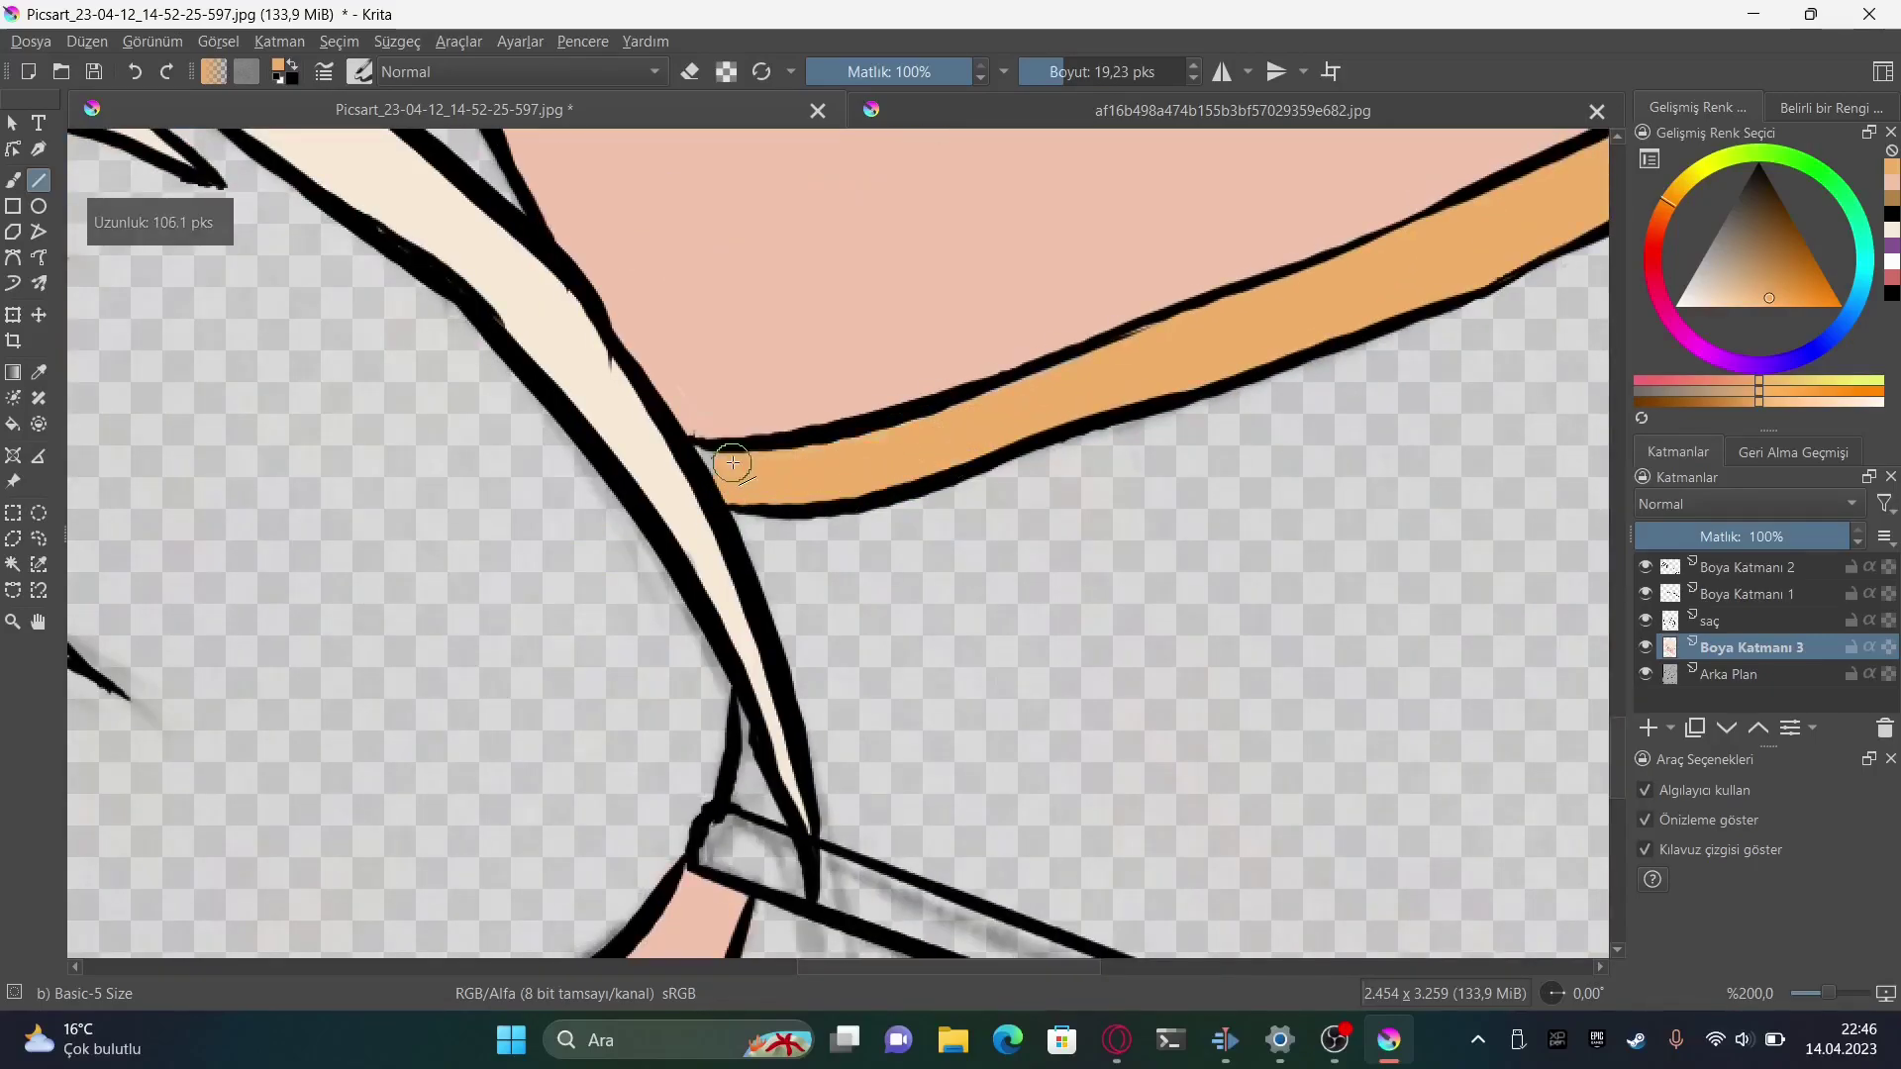
pyautogui.scroll(-5, 732, 462)
pyautogui.scroll(5, 594, 416)
pyautogui.moveTo(1368, 690); pyautogui.dragTo(565, 401)
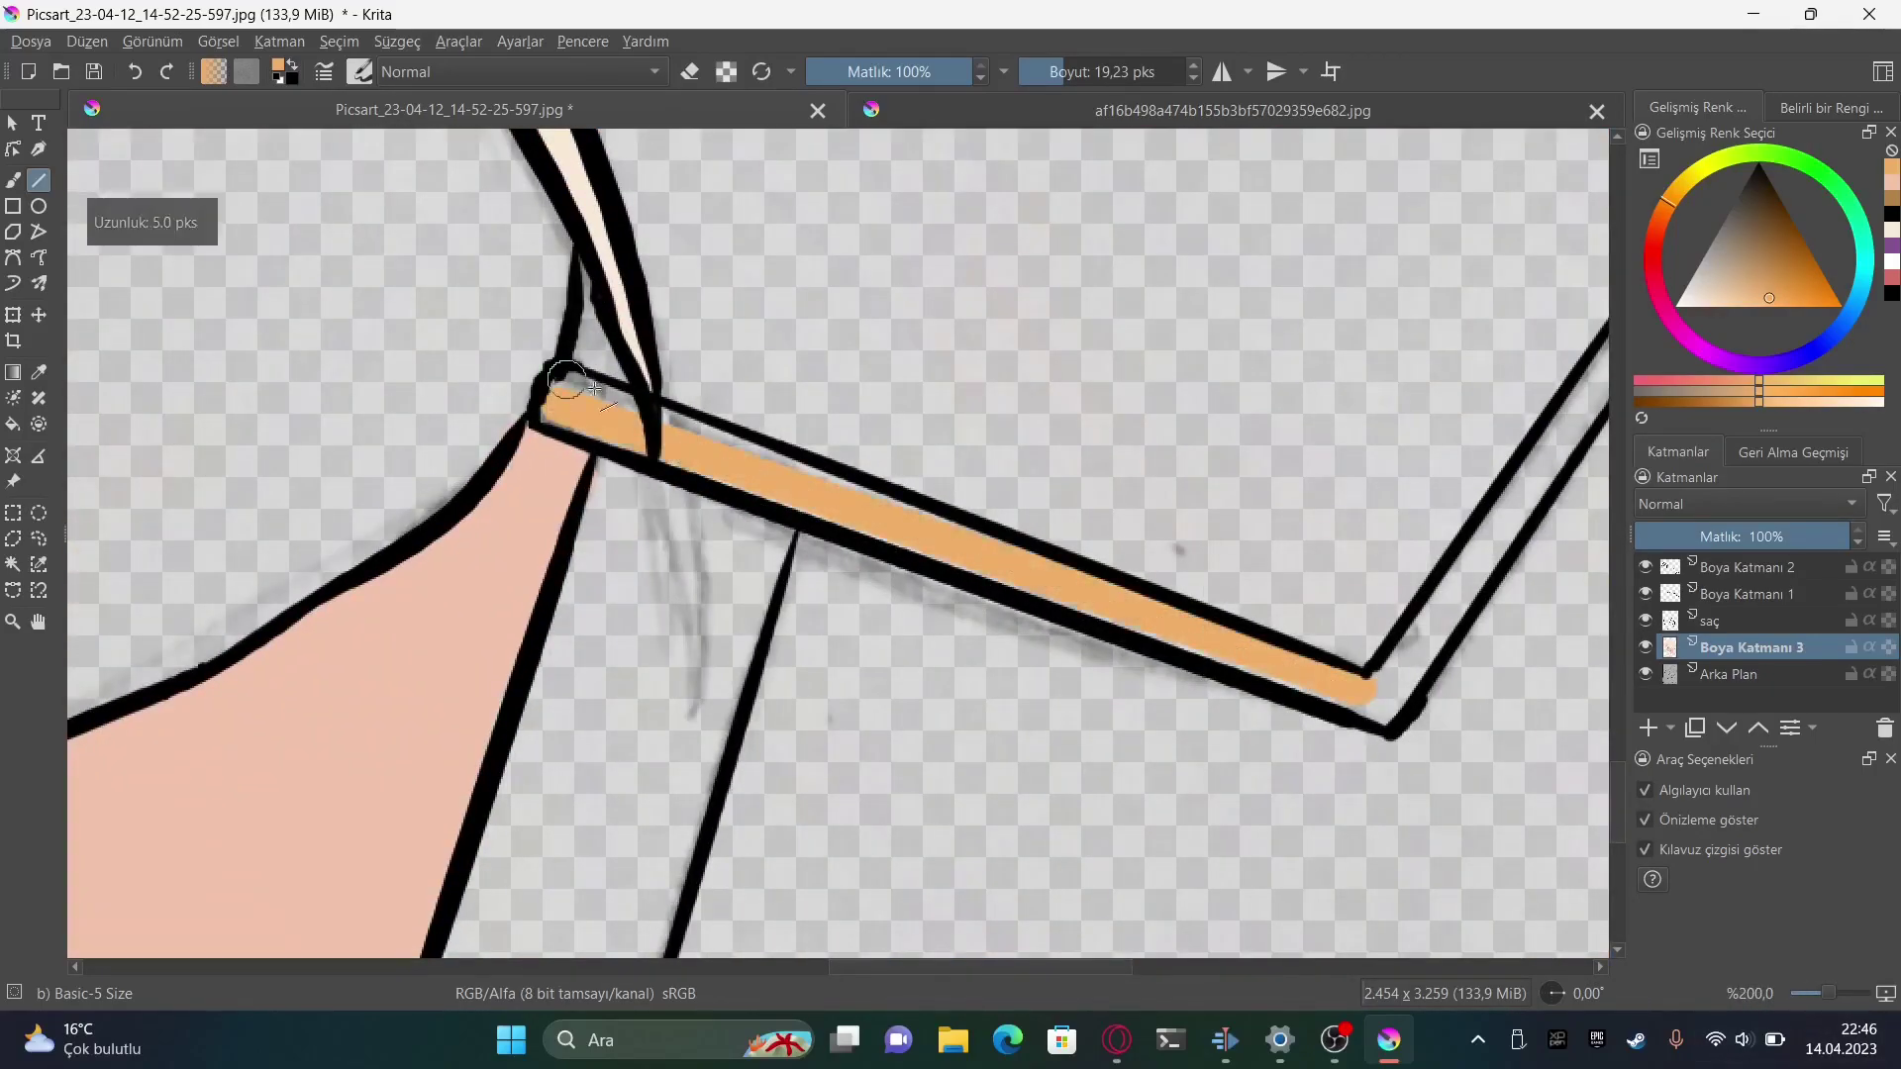
pyautogui.hscroll(5, 639, 530)
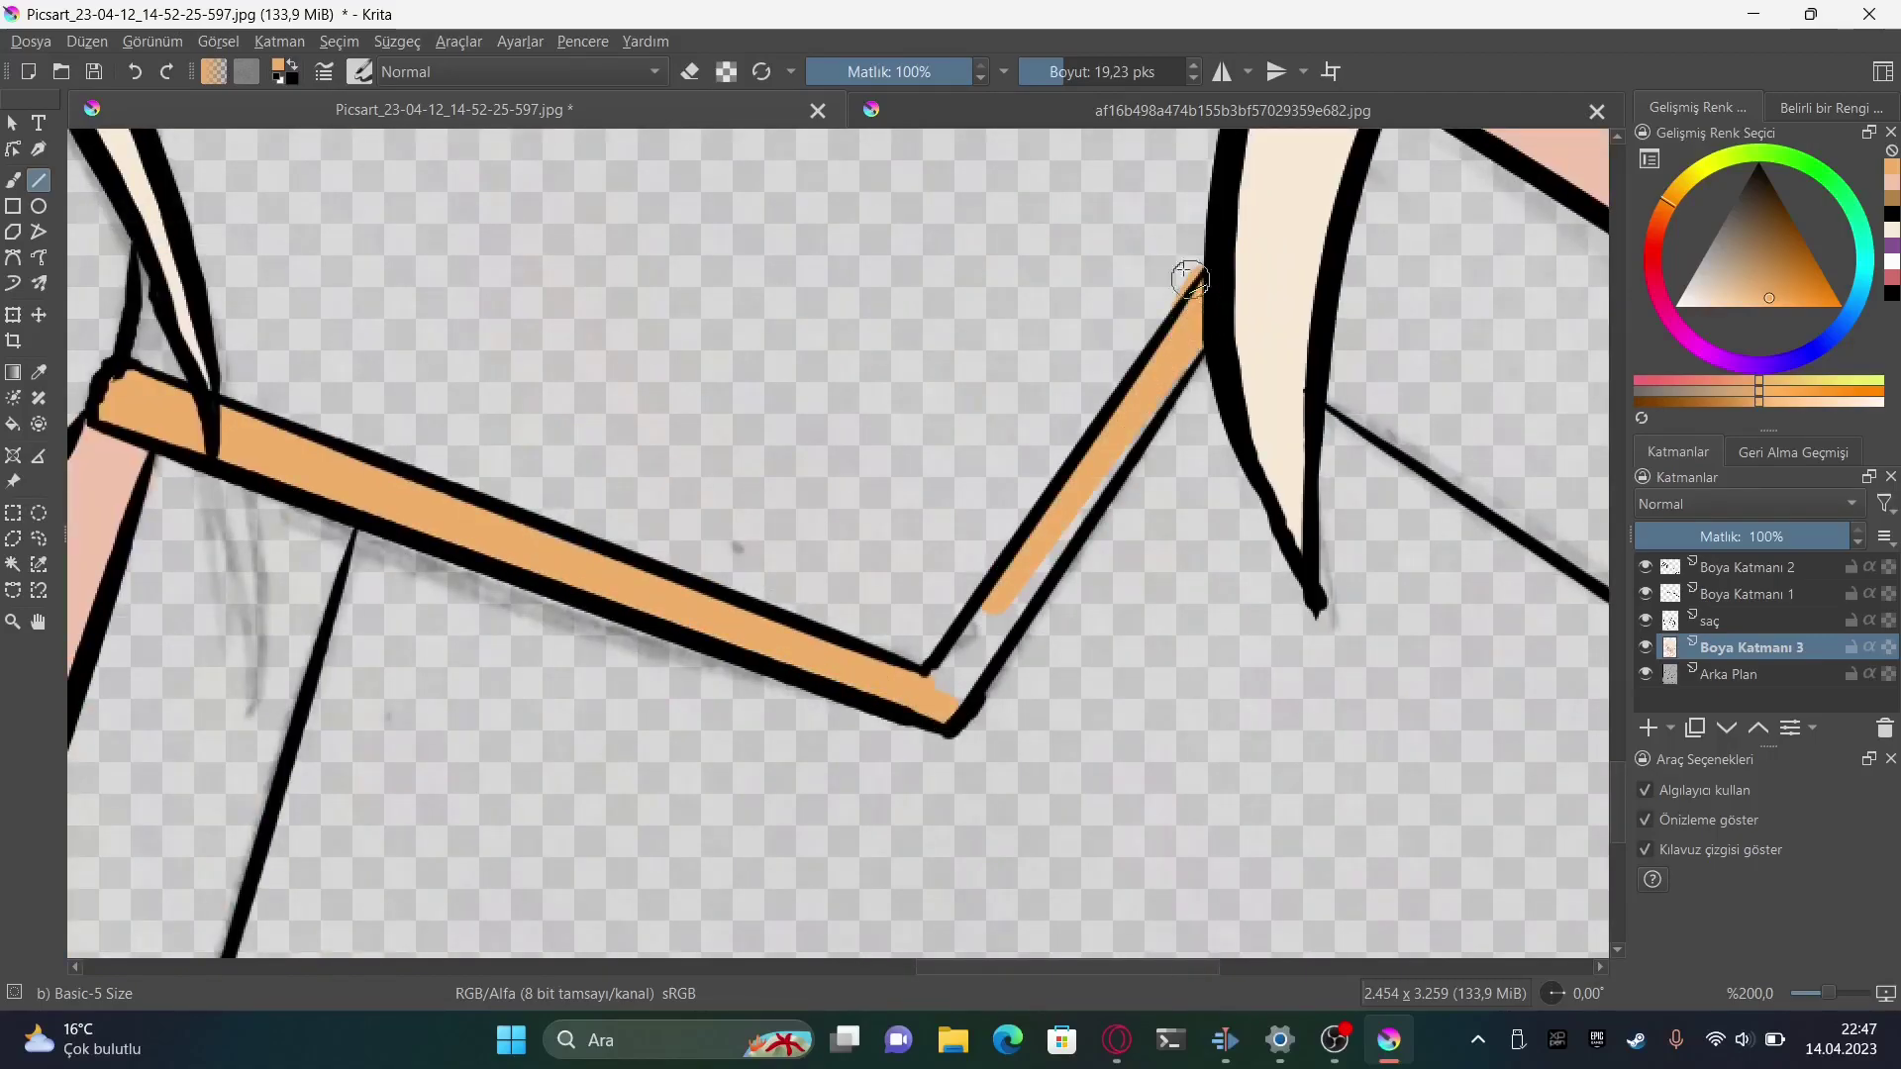
# Colour the strap's right section orange, then sample dark brown from the reference
pyautogui.press('e')
pyautogui.scroll(-3, 1086, 627)
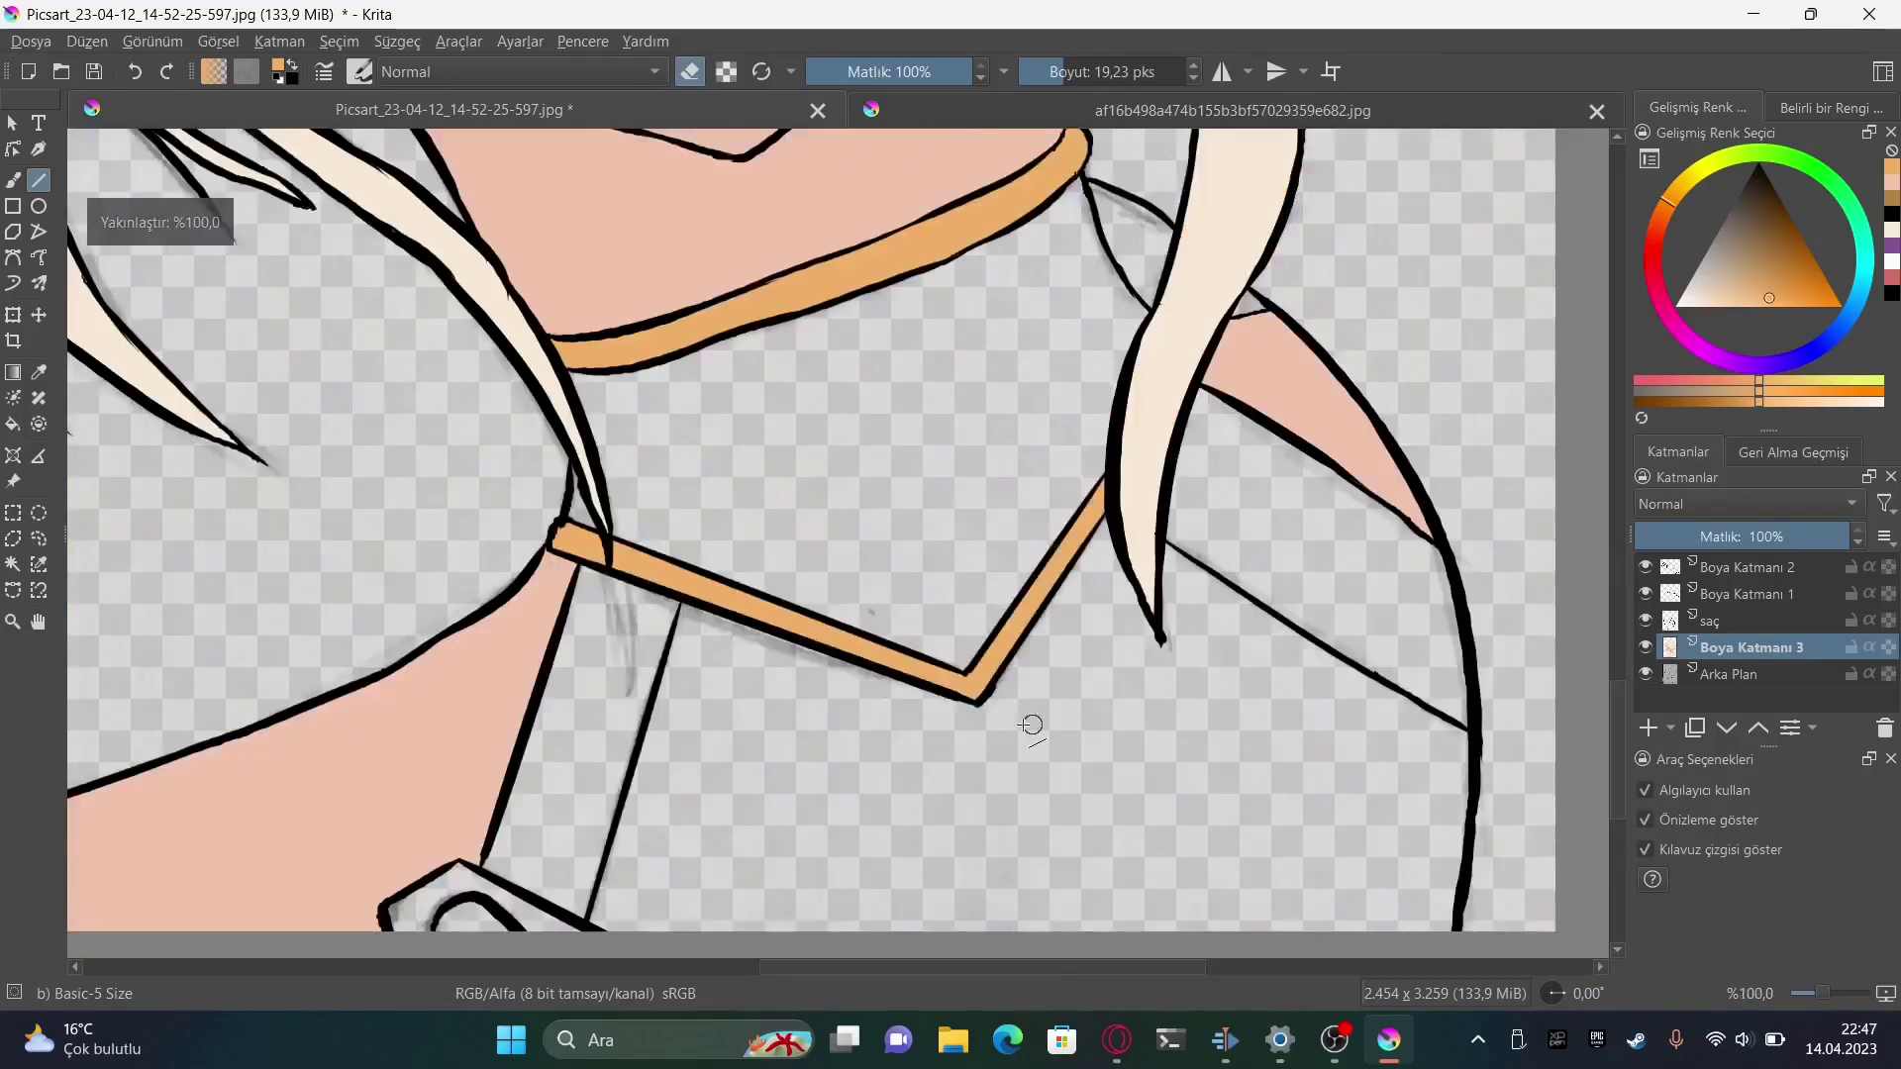
pyautogui.scroll(4, 728, 278)
pyautogui.moveTo(654, 378); pyautogui.dragTo(465, 480)
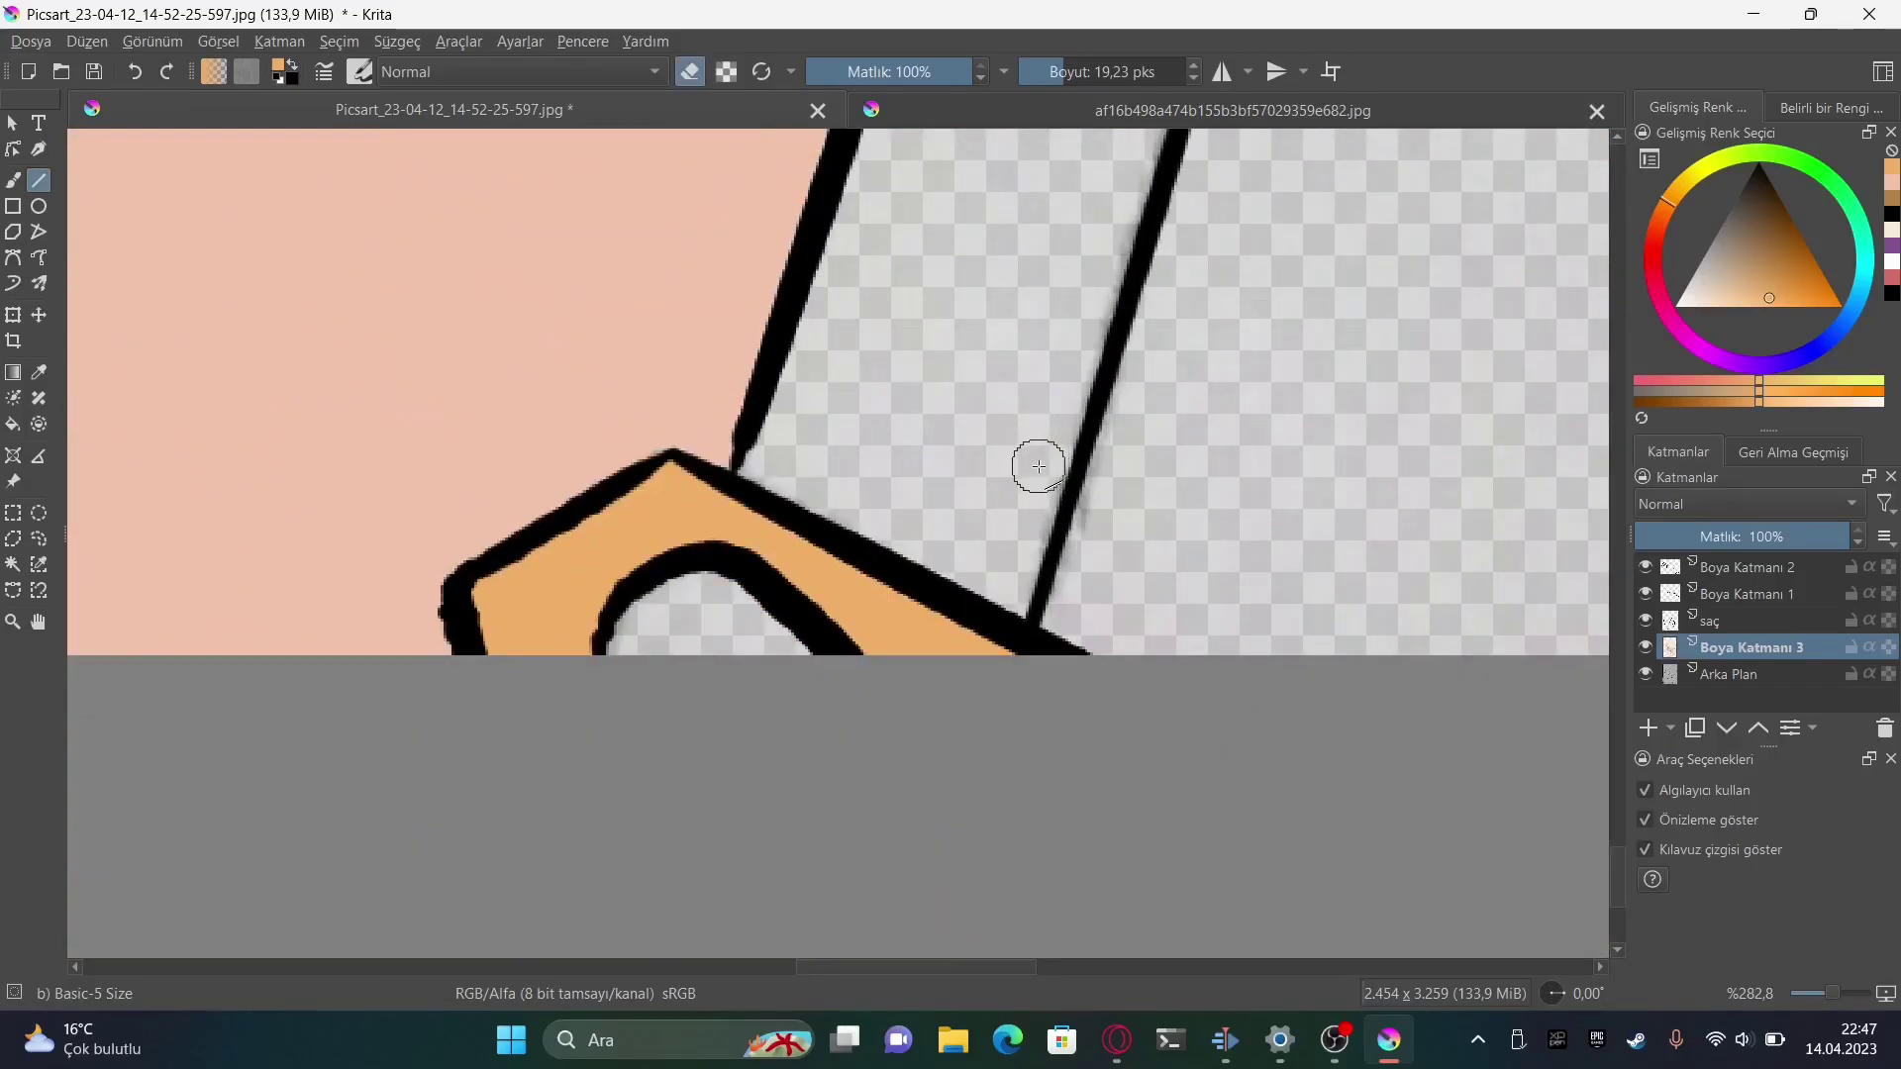
pyautogui.scroll(2, 1069, 297)
pyautogui.click(1096, 110)
pyautogui.click(1029, 594)
# Paint dark brown beside the strap and draw dark-brown lines along its edge
pyautogui.click(446, 110)
pyautogui.click(12, 179)
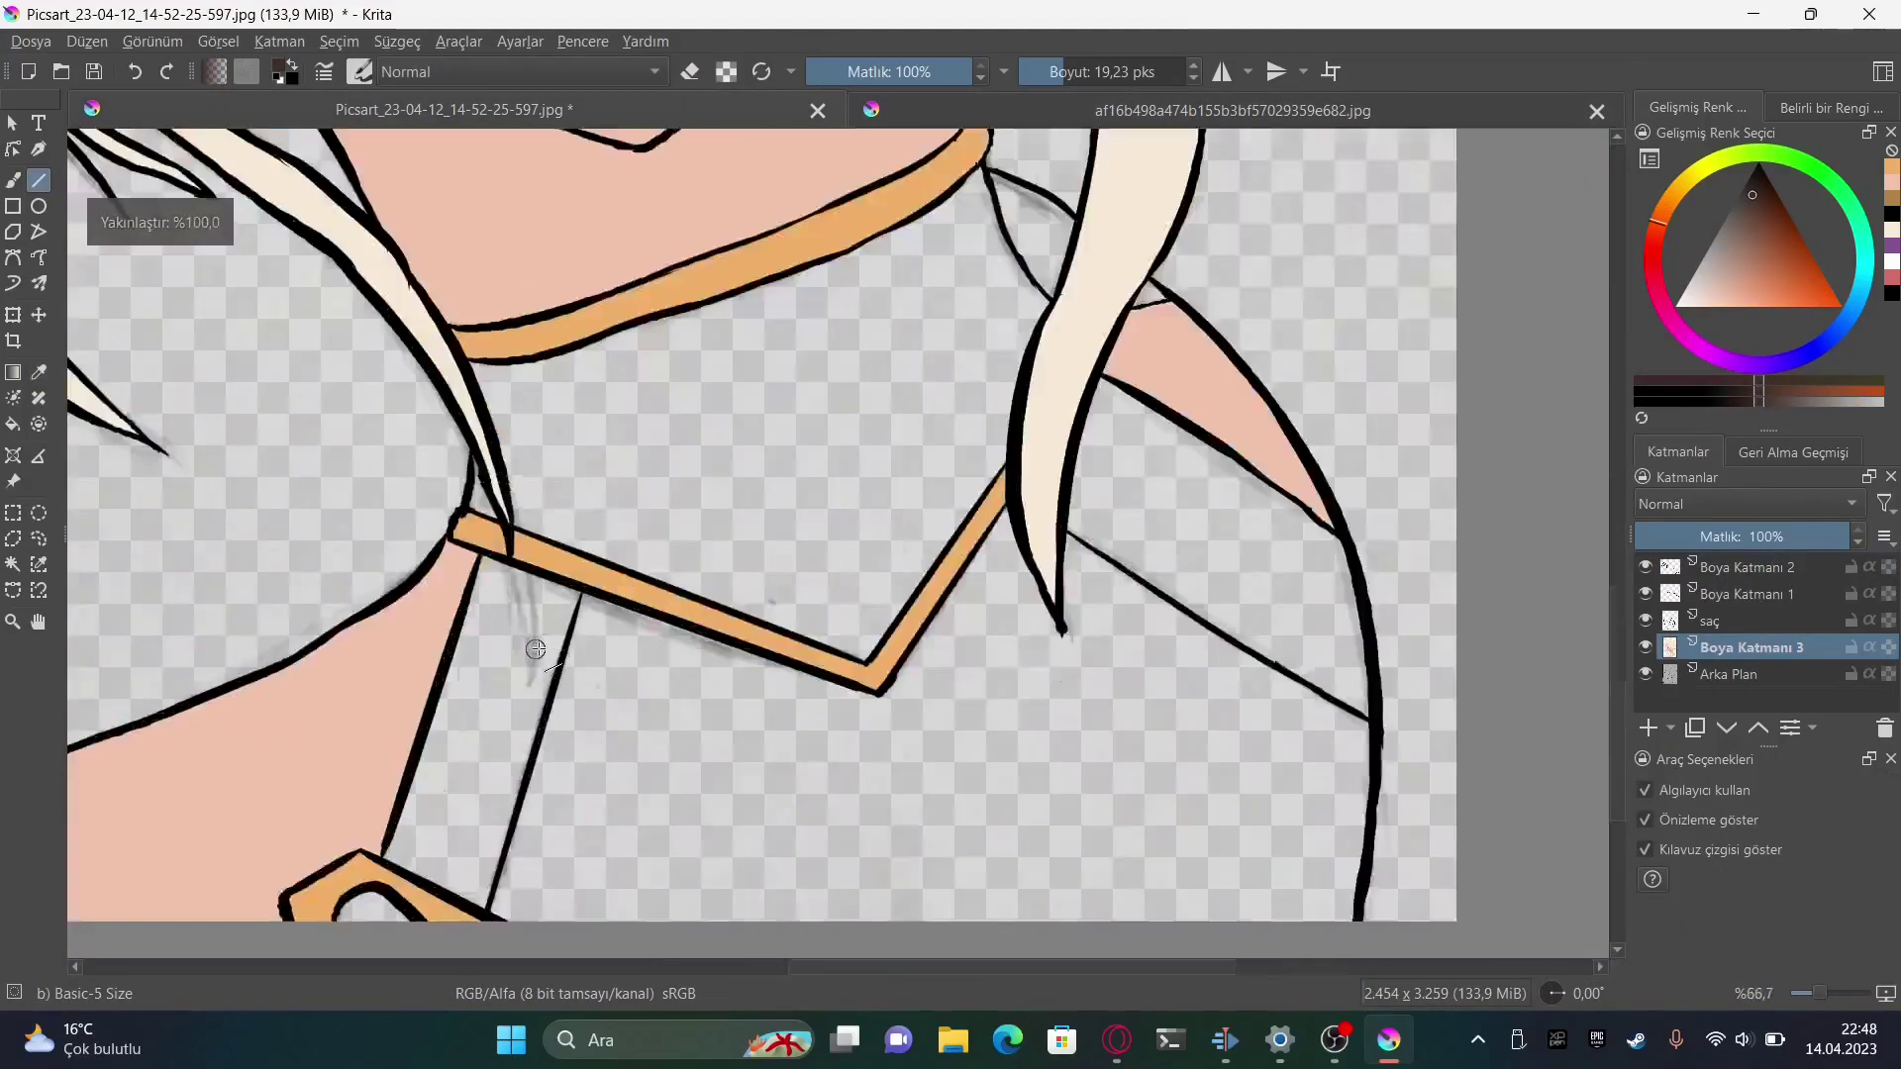
pyautogui.moveTo(666, 686); pyautogui.dragTo(594, 554)
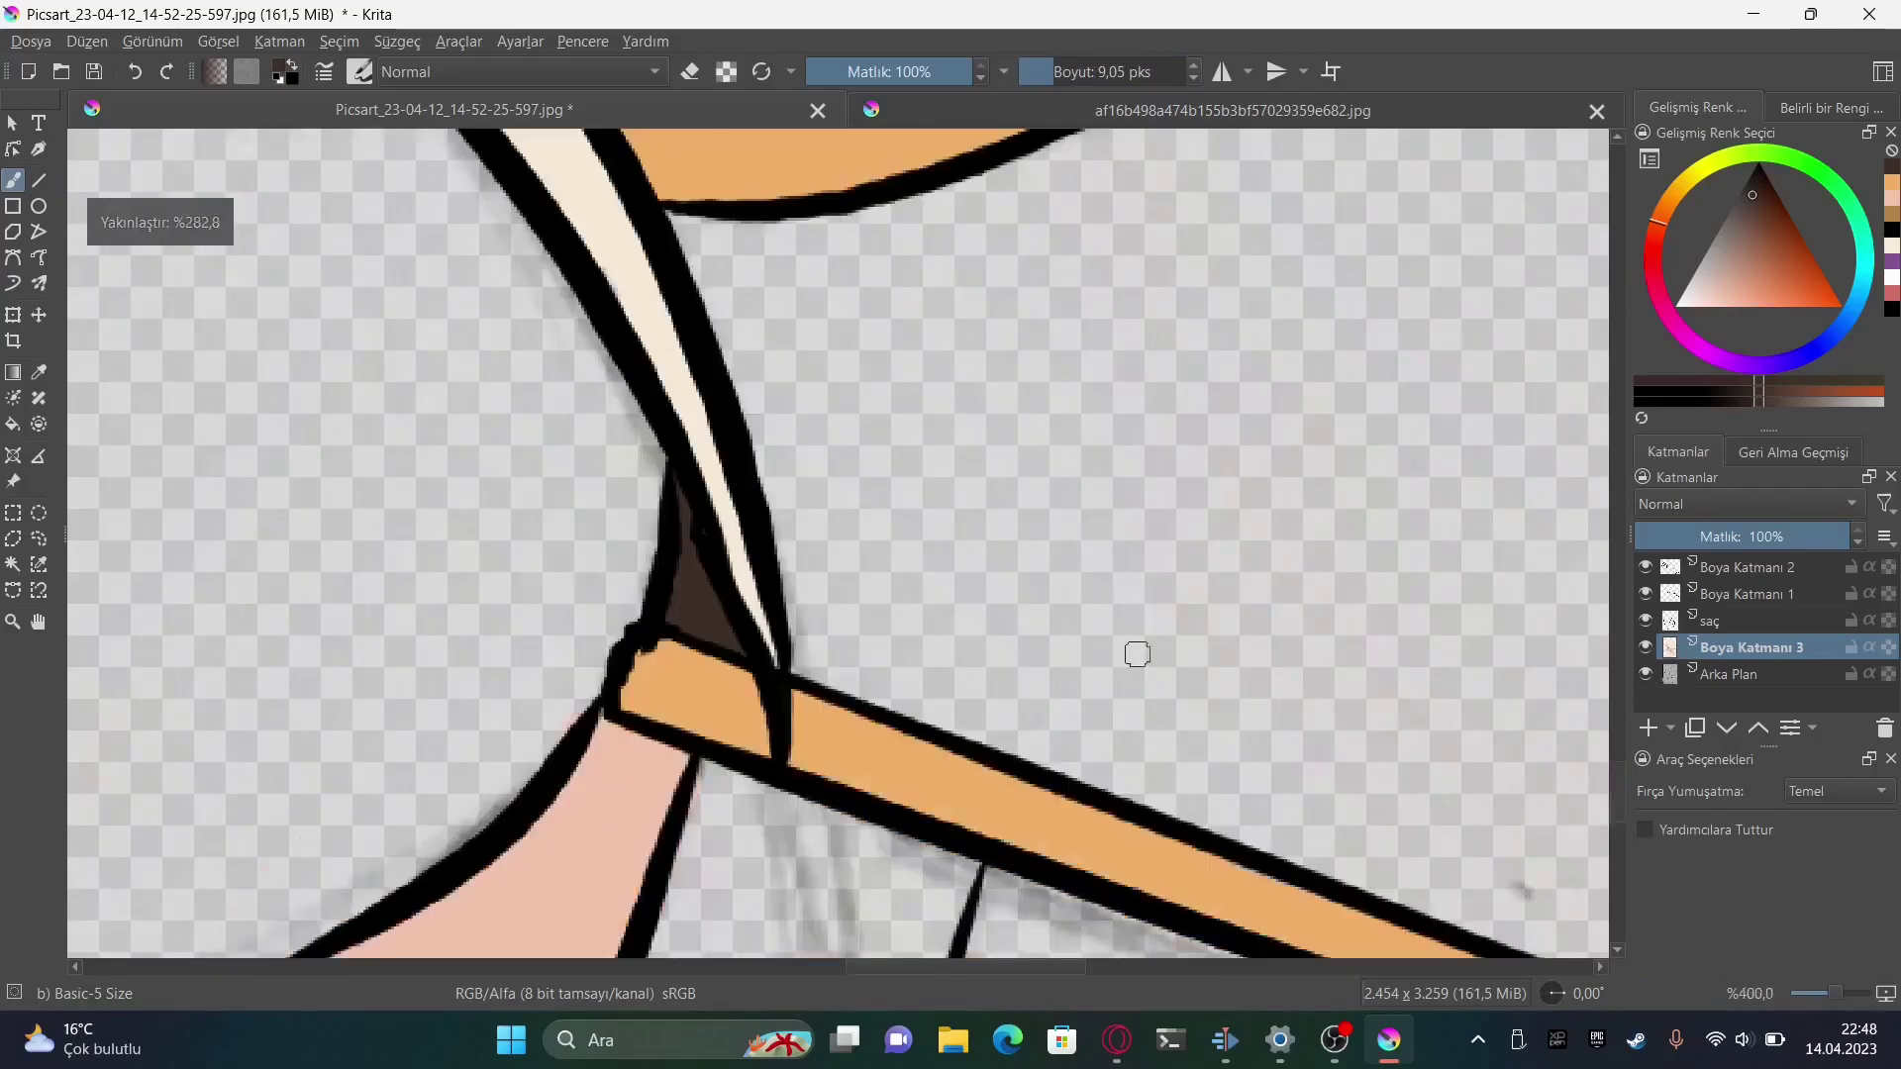
pyautogui.scroll(-2, 1133, 650)
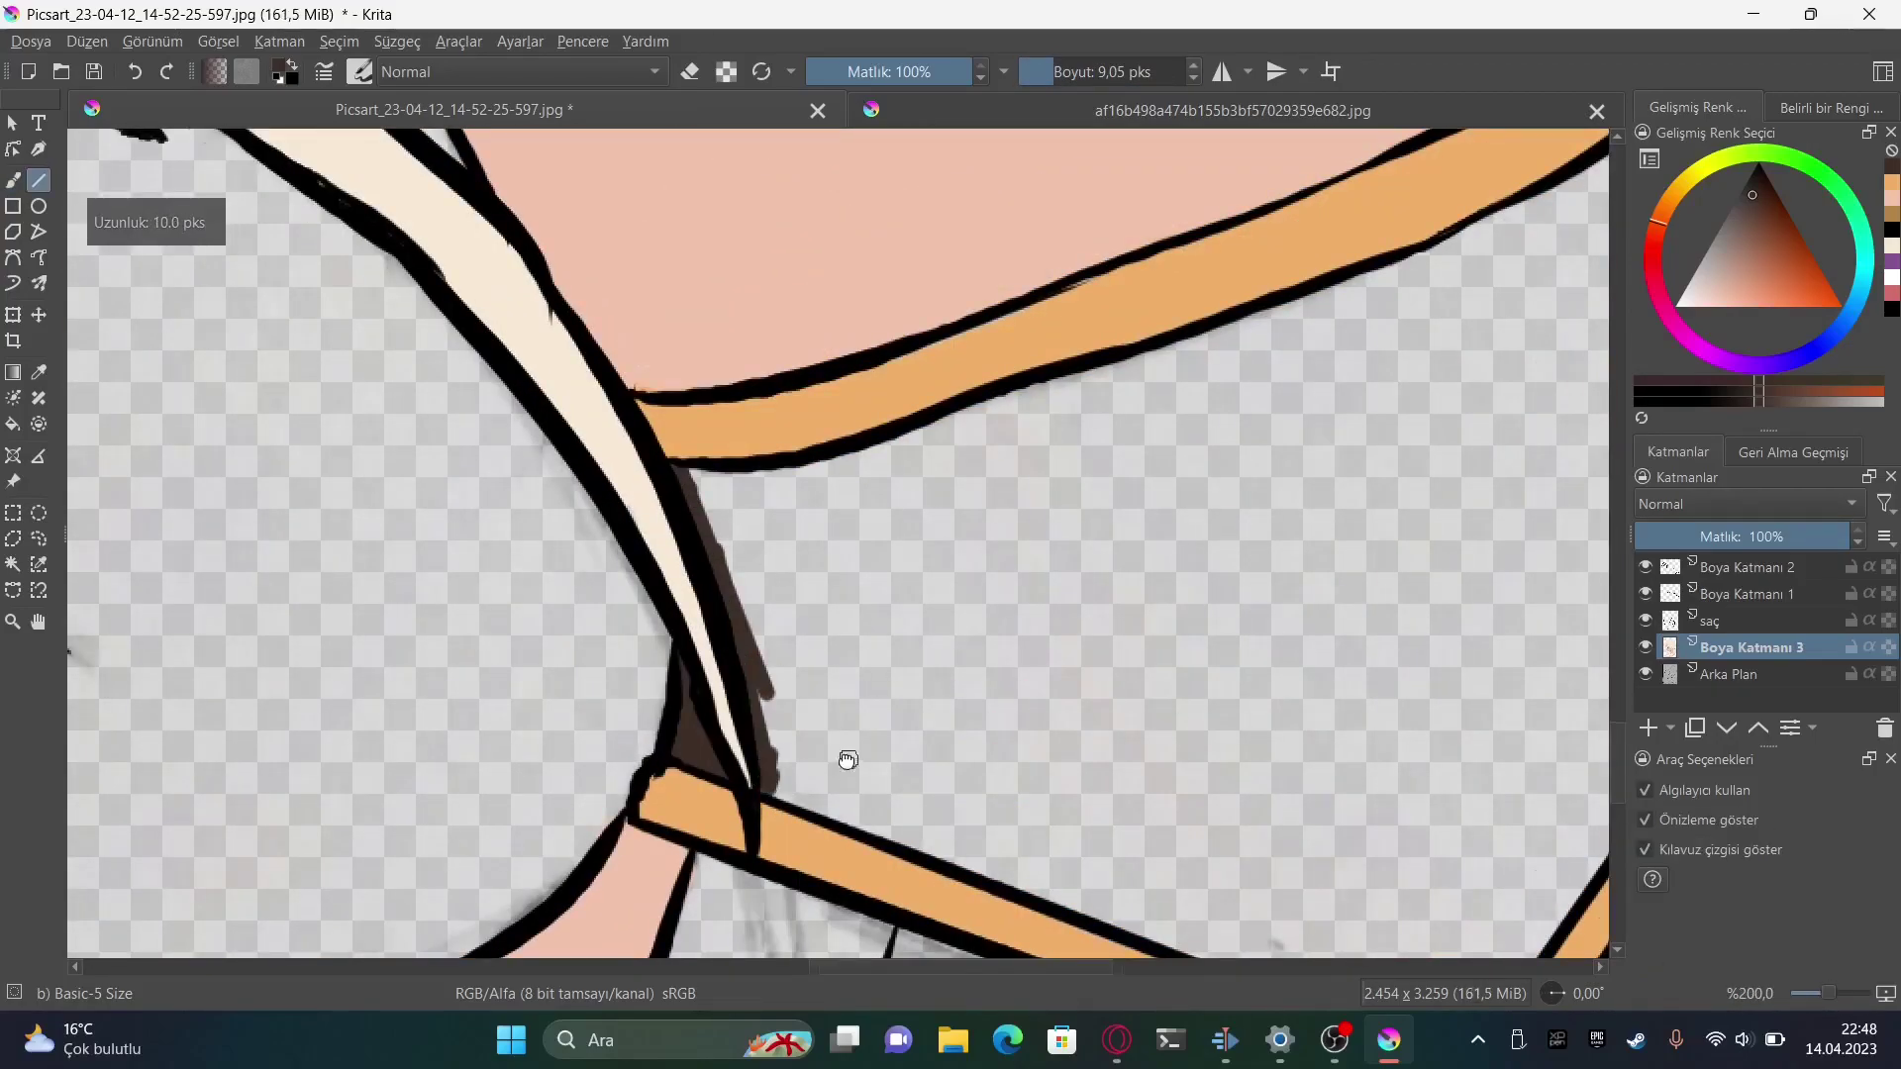
pyautogui.moveTo(847, 759); pyautogui.dragTo(451, 577)
pyautogui.moveTo(368, 599)
pyautogui.mouseDown()
pyautogui.moveTo(1057, 854)
pyautogui.moveTo(1129, 683)
pyautogui.mouseUp()
pyautogui.scroll(3, 1347, 454)
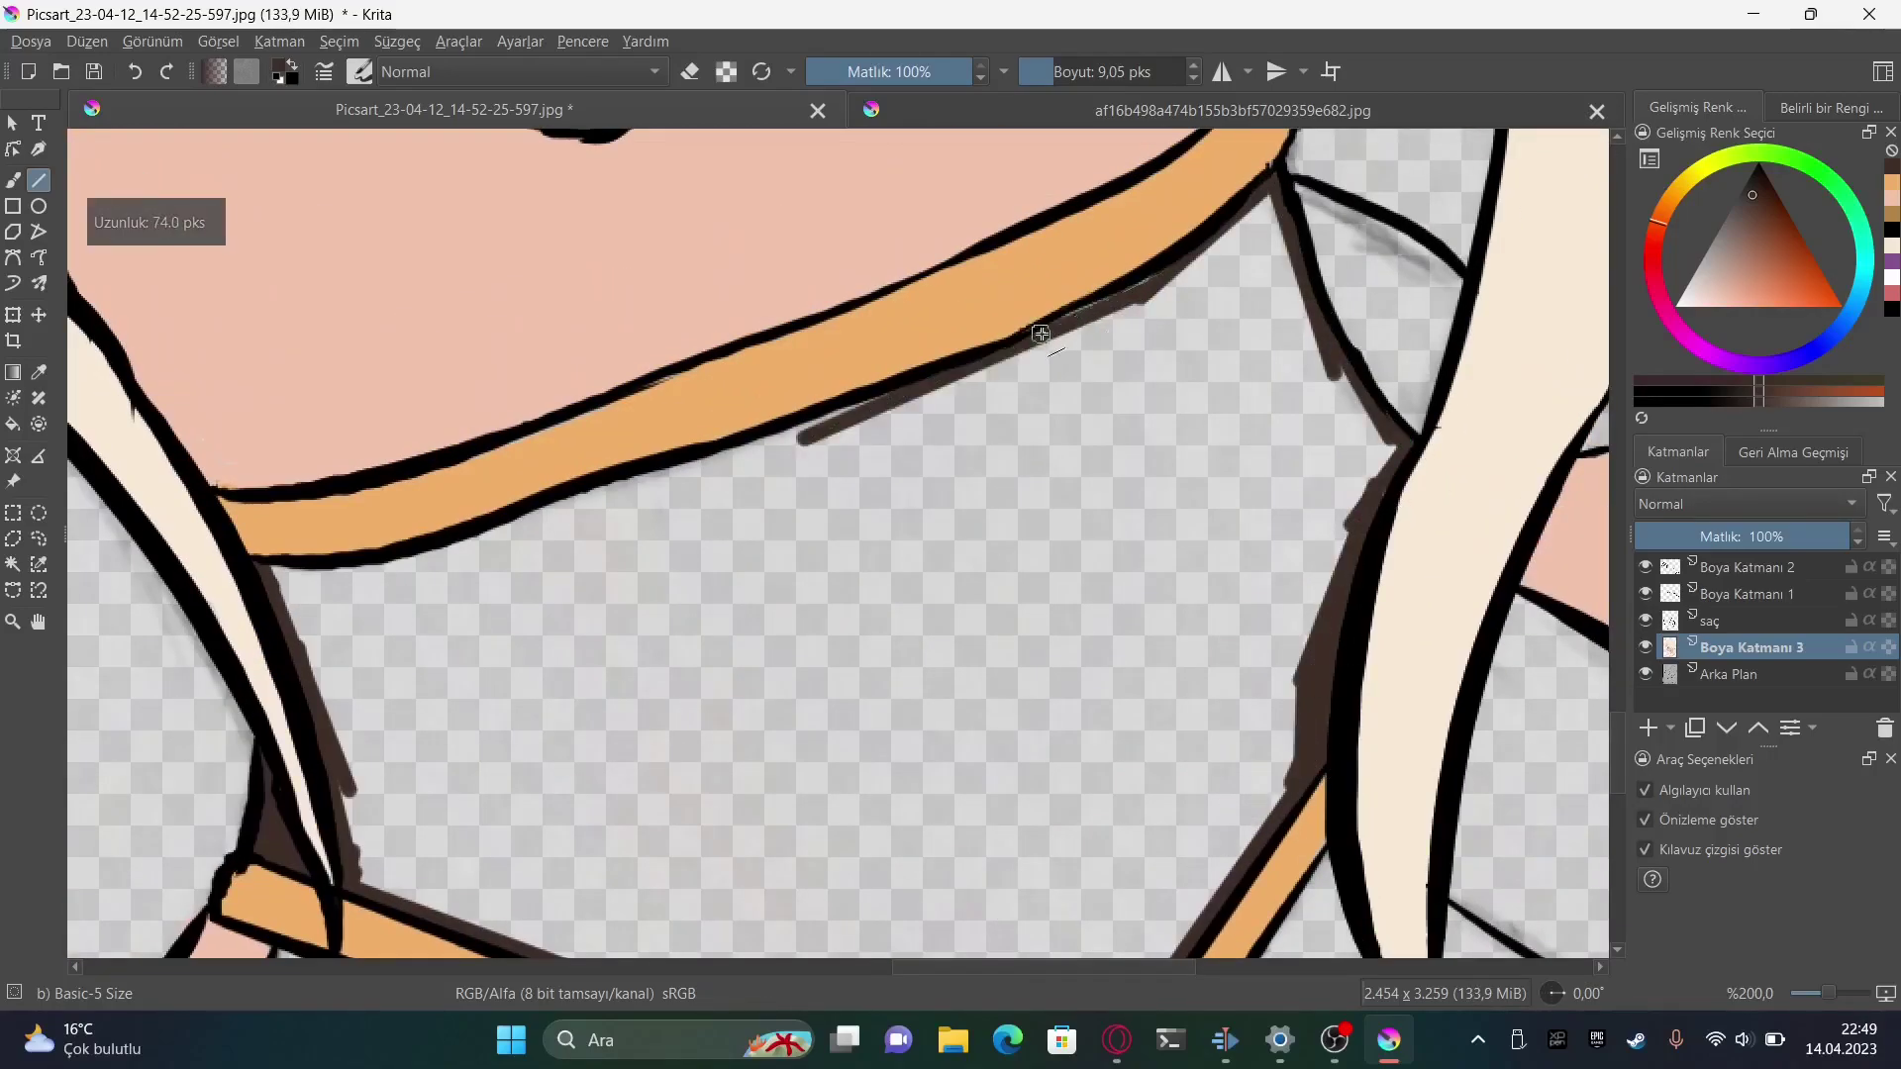
# Fill the outlined top area with dark brown
pyautogui.scroll(-1, 1042, 334)
pyautogui.hscroll(-3, 1042, 334)
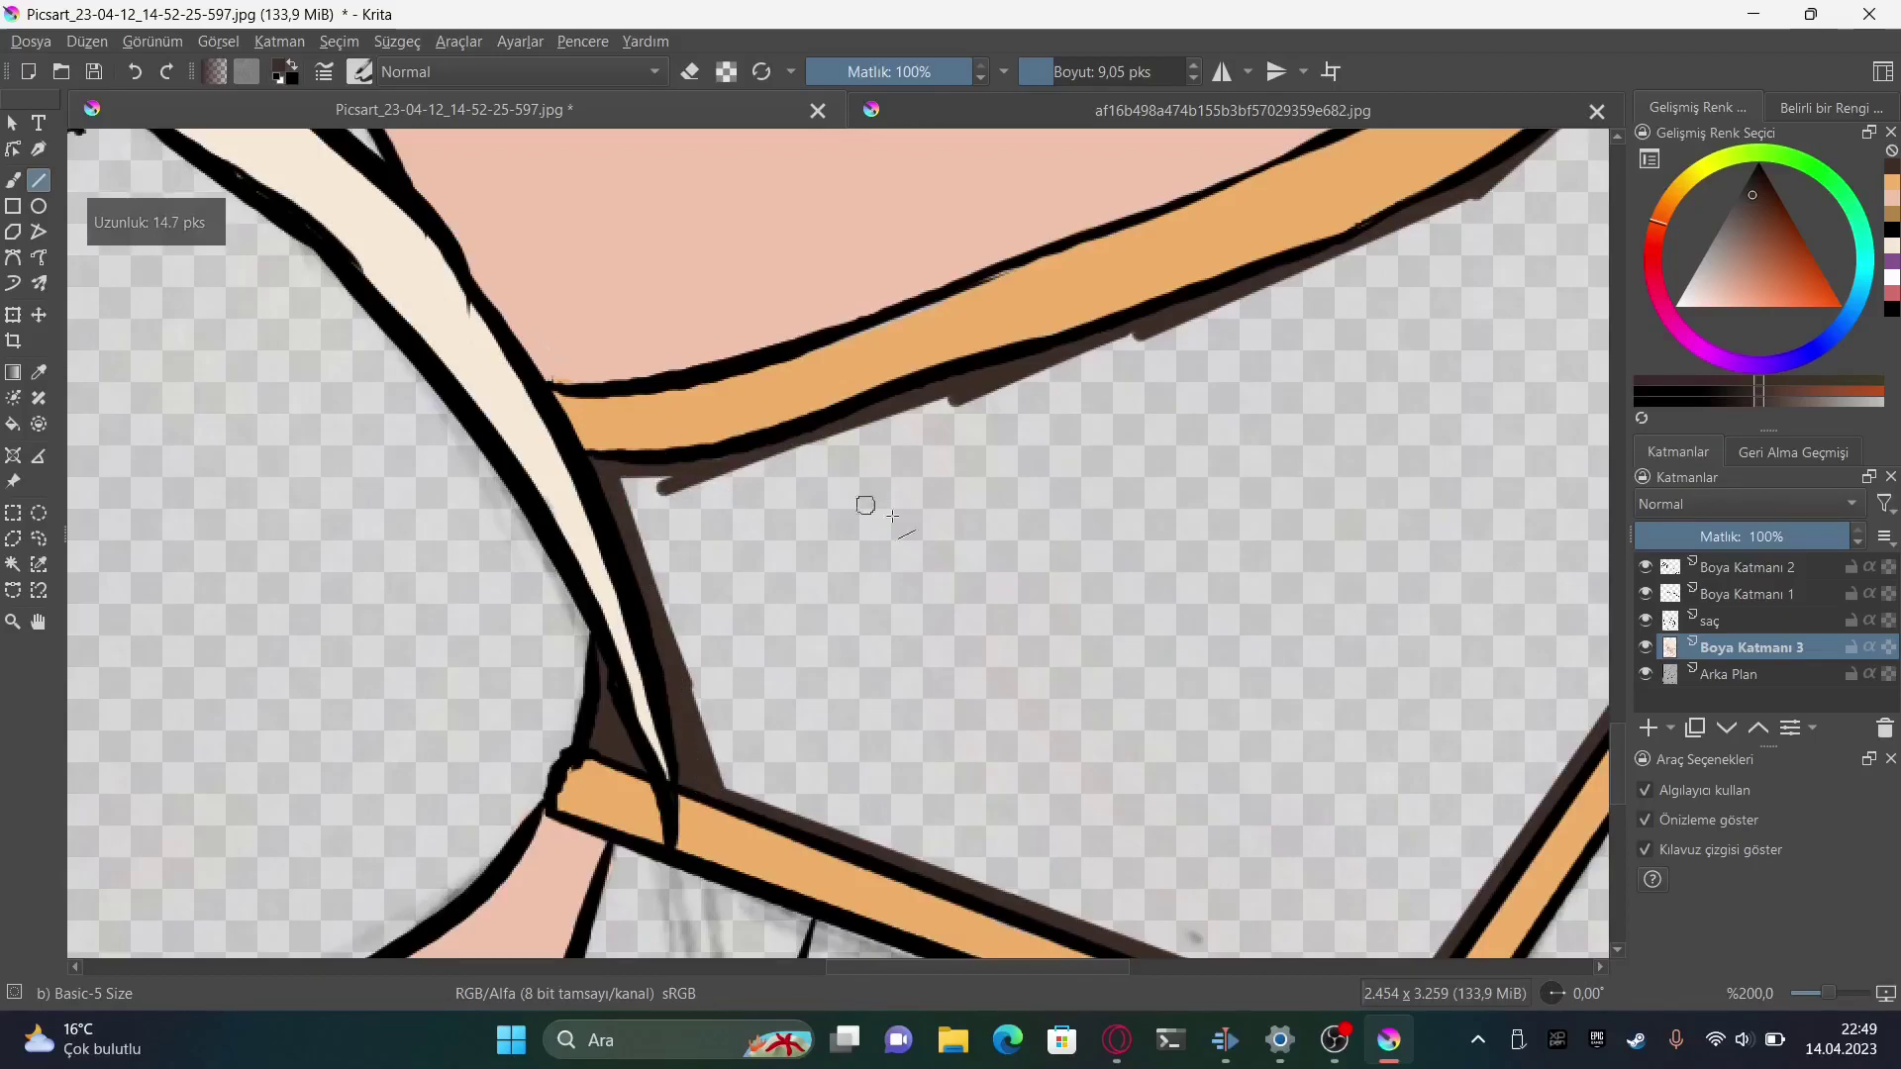
pyautogui.press('b')
pyautogui.click(1335, 1041)
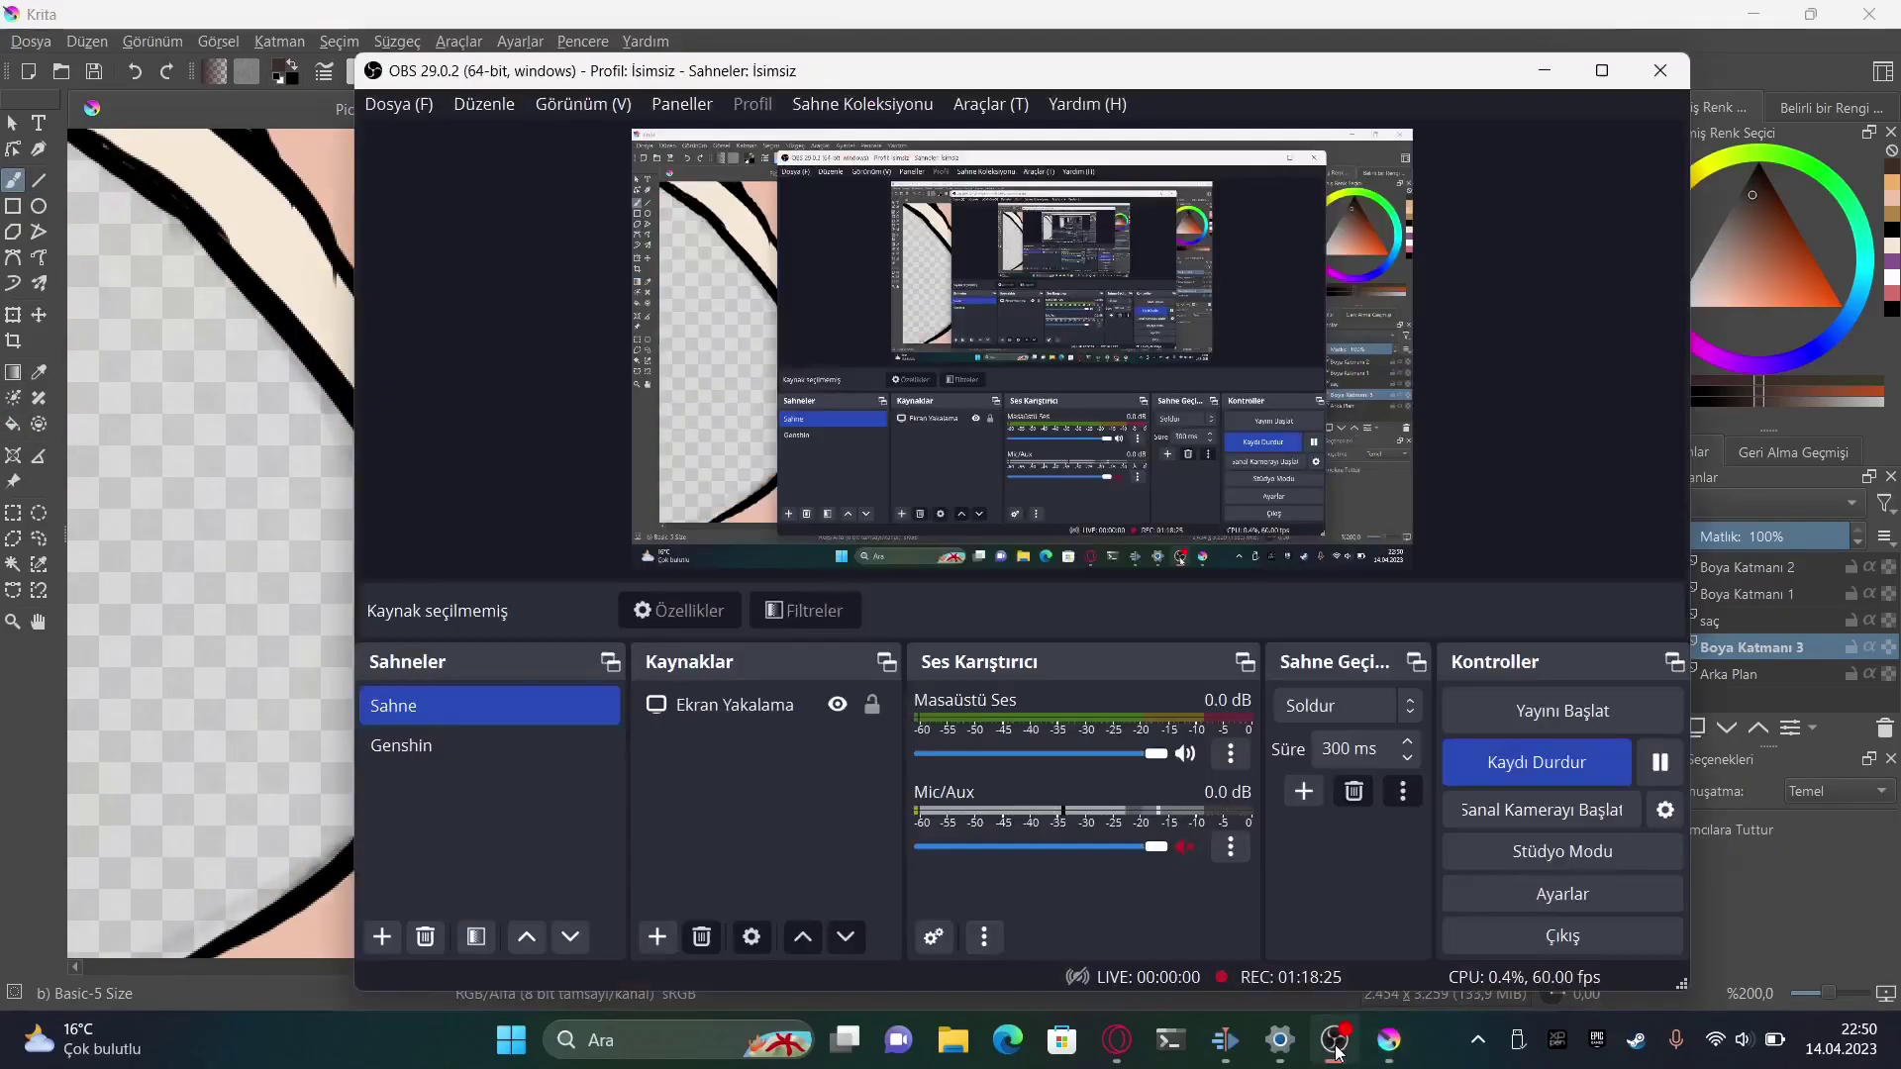
pyautogui.scroll(5, 1178, 419)
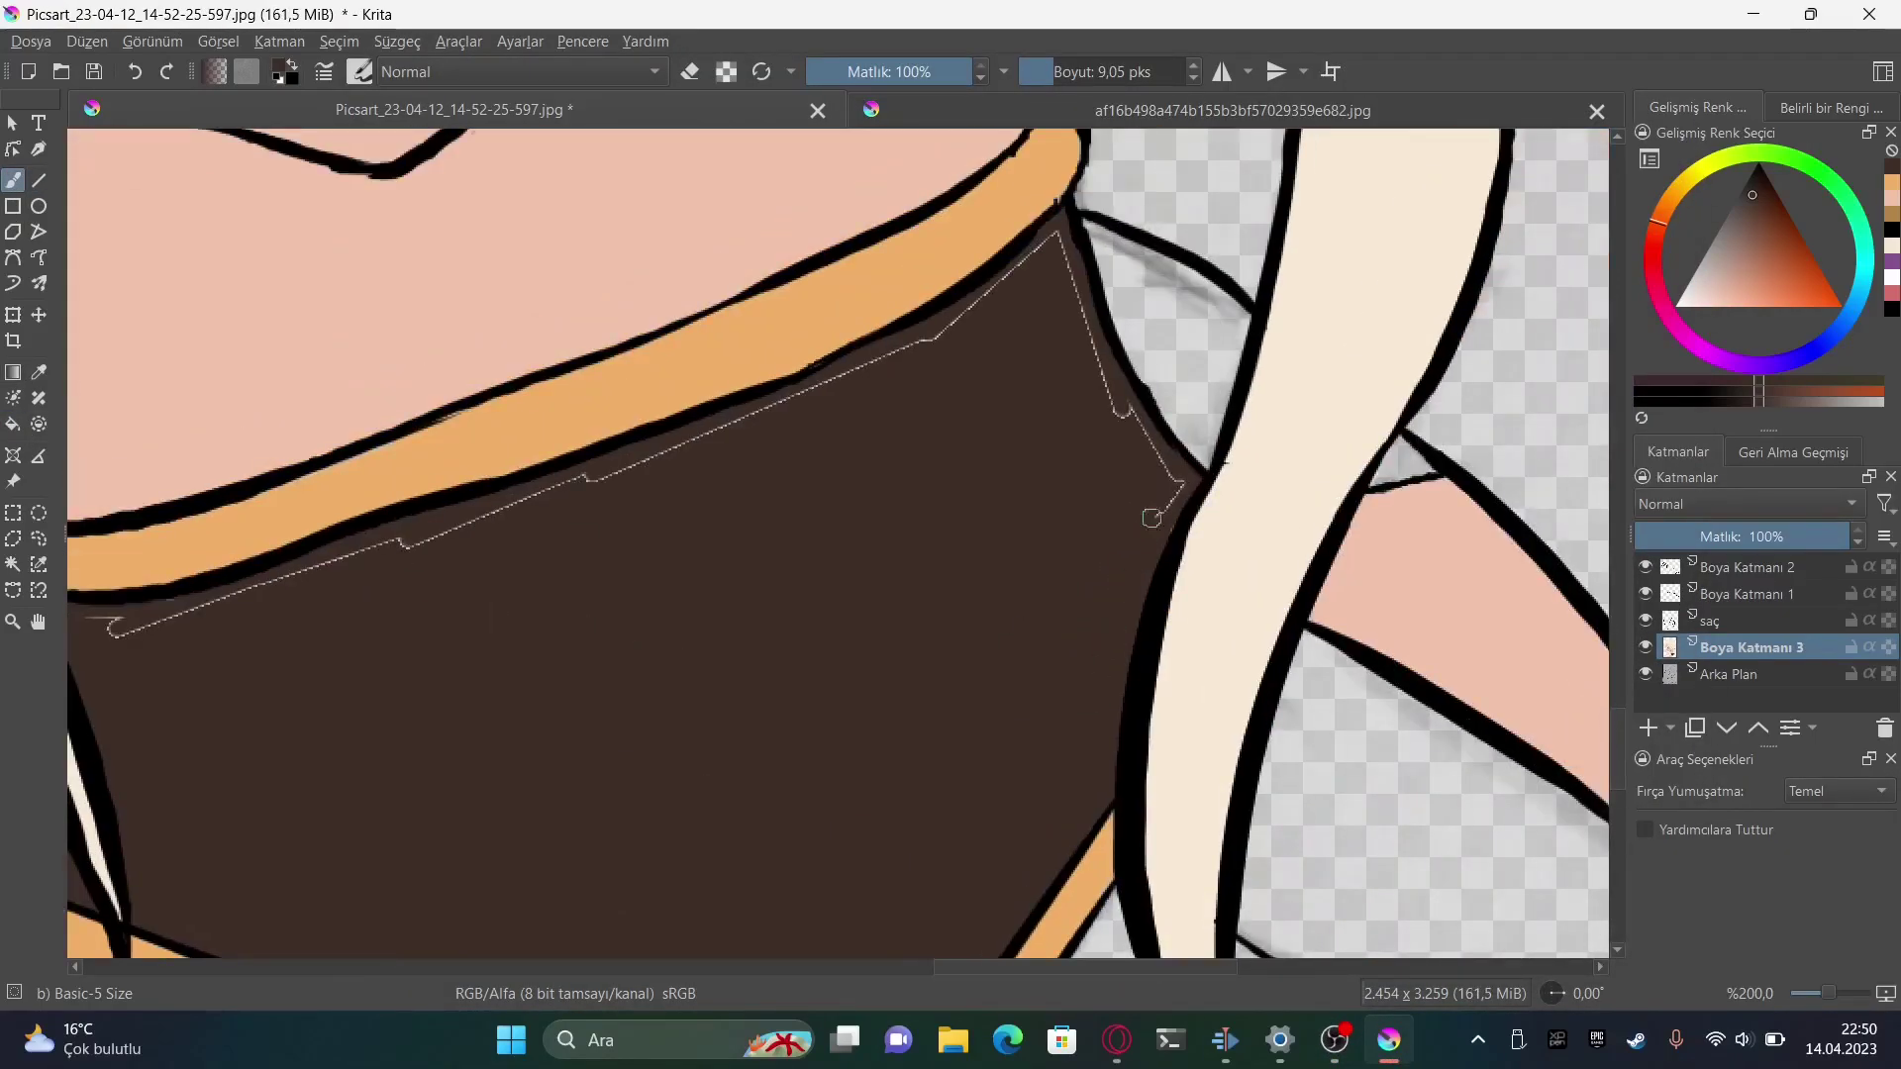
pyautogui.hscroll(-2, 1069, 291)
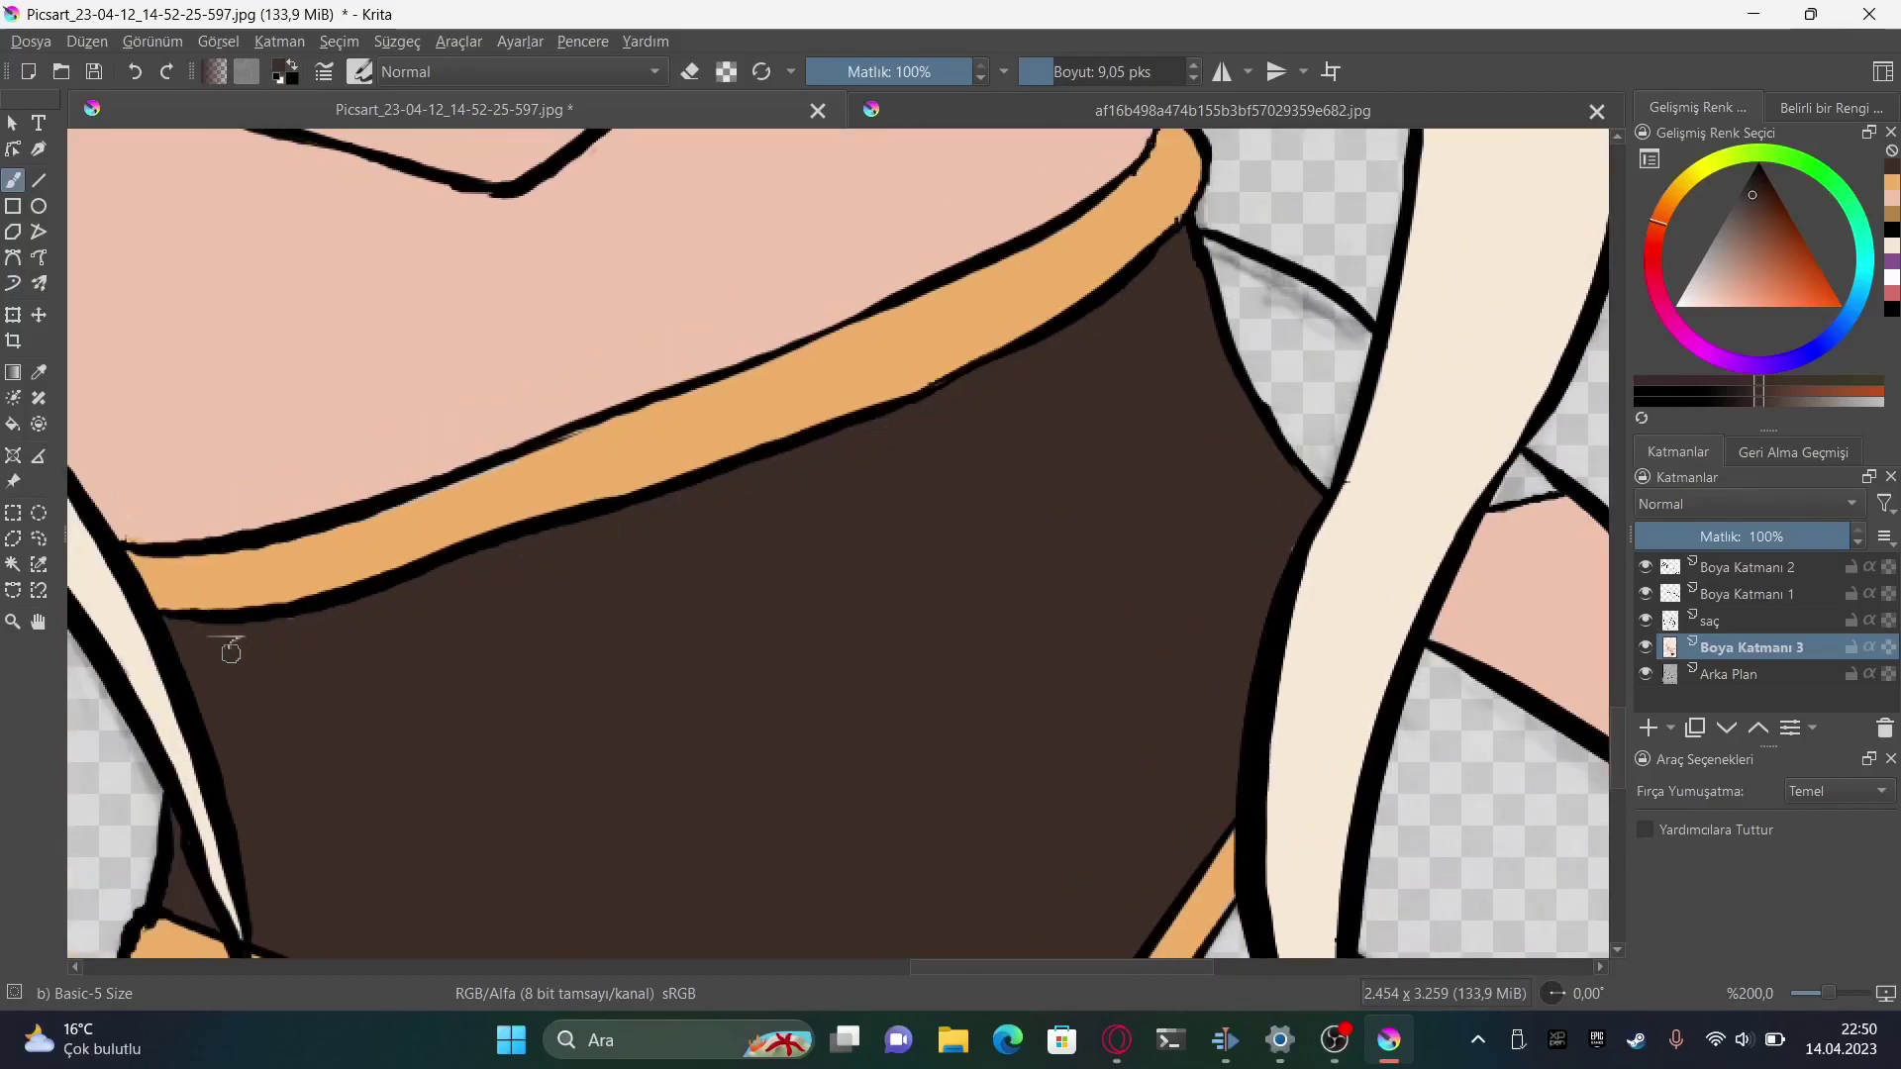
pyautogui.scroll(-5, 231, 652)
pyautogui.scroll(4, 231, 652)
# Sample dark purple from the reference and fill the strap with it
pyautogui.click(1233, 110)
pyautogui.click(40, 373)
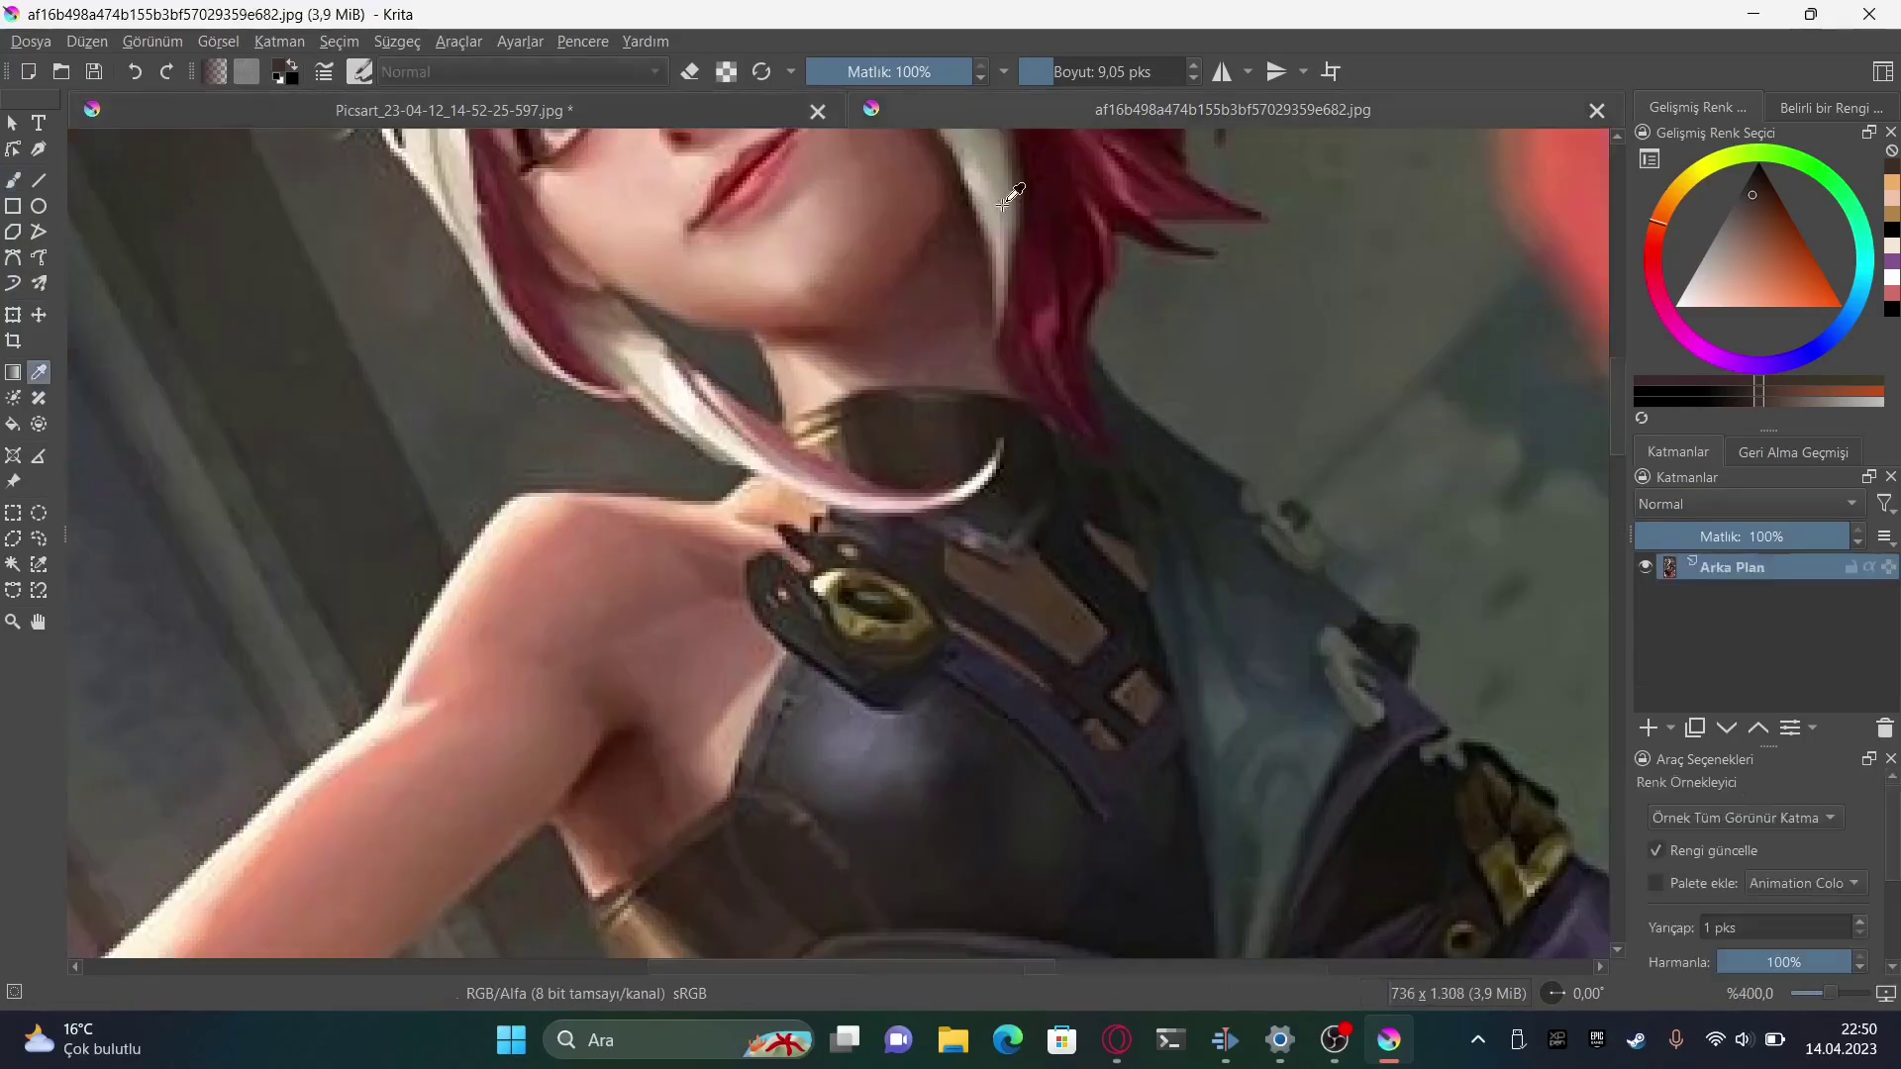
pyautogui.click(995, 594)
pyautogui.click(454, 110)
pyautogui.press('b')
pyautogui.scroll(10, 837, 542)
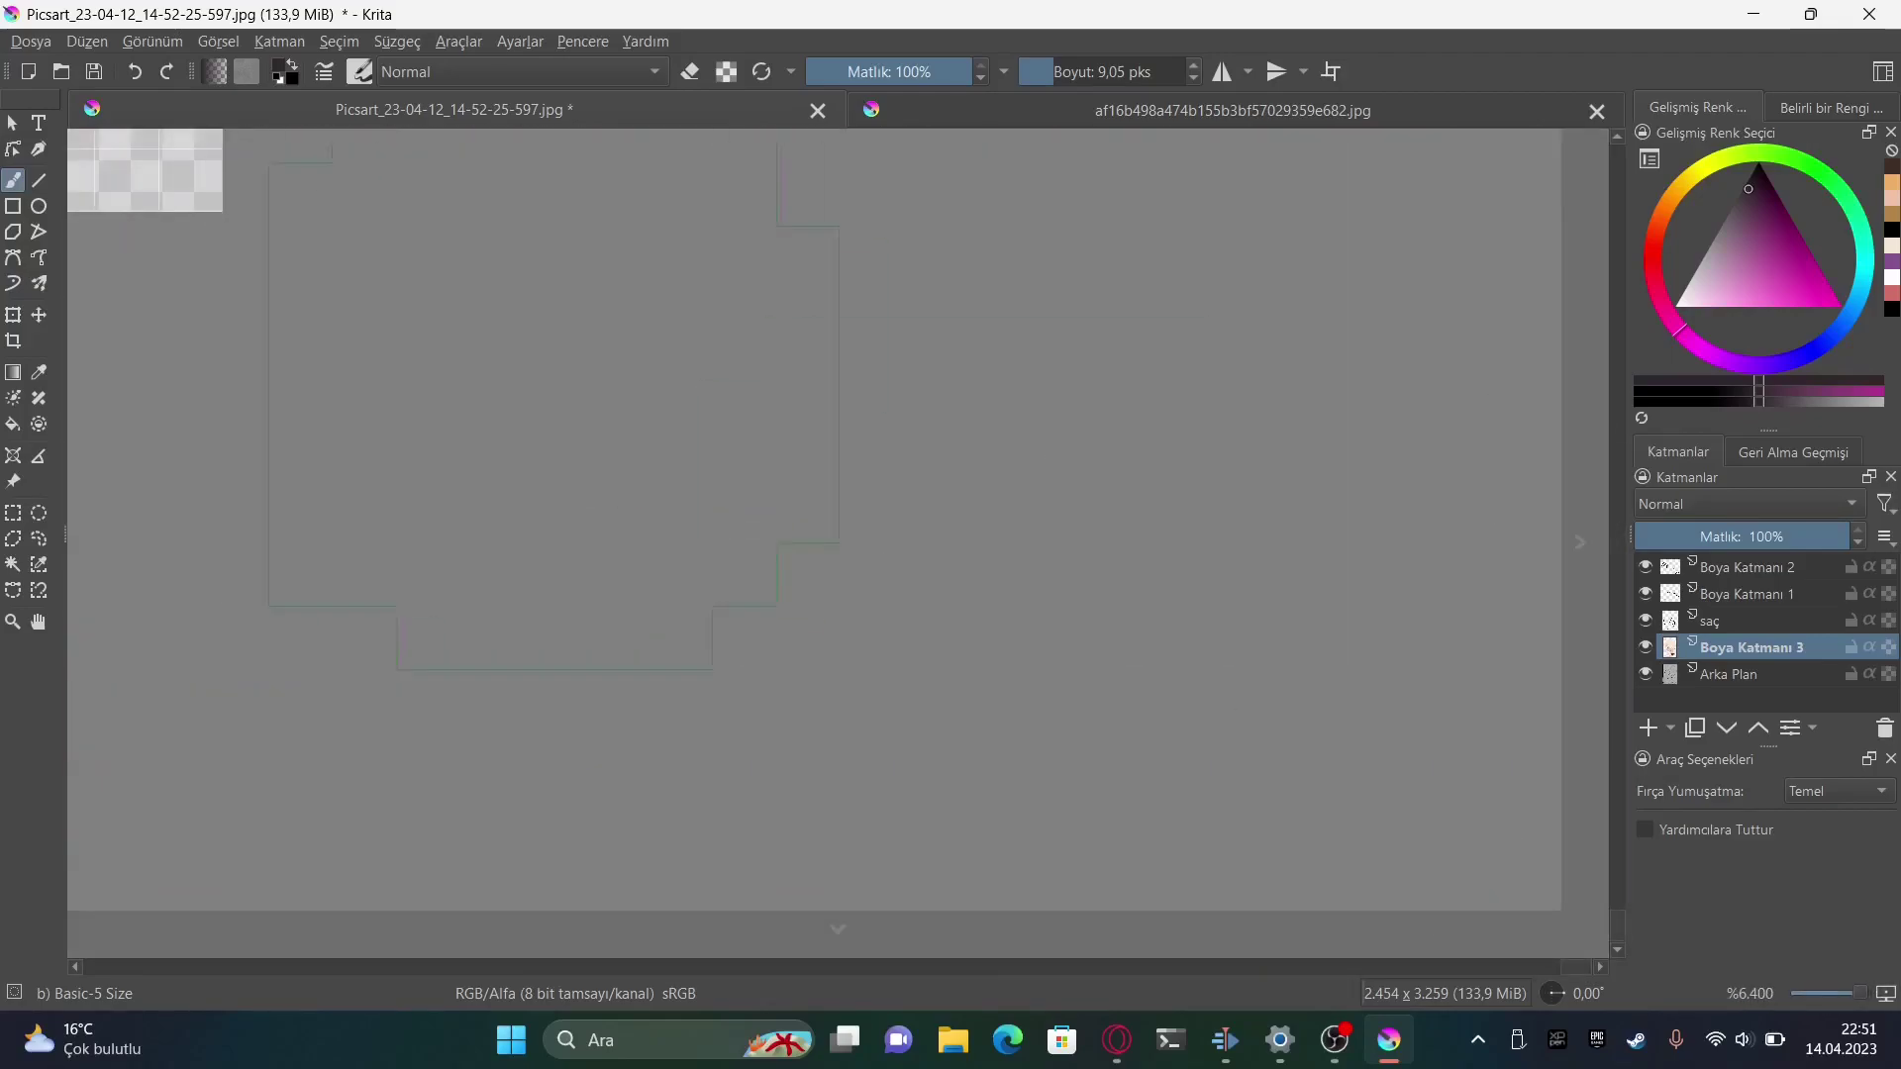
pyautogui.scroll(-15, 837, 513)
pyautogui.scroll(6, 838, 512)
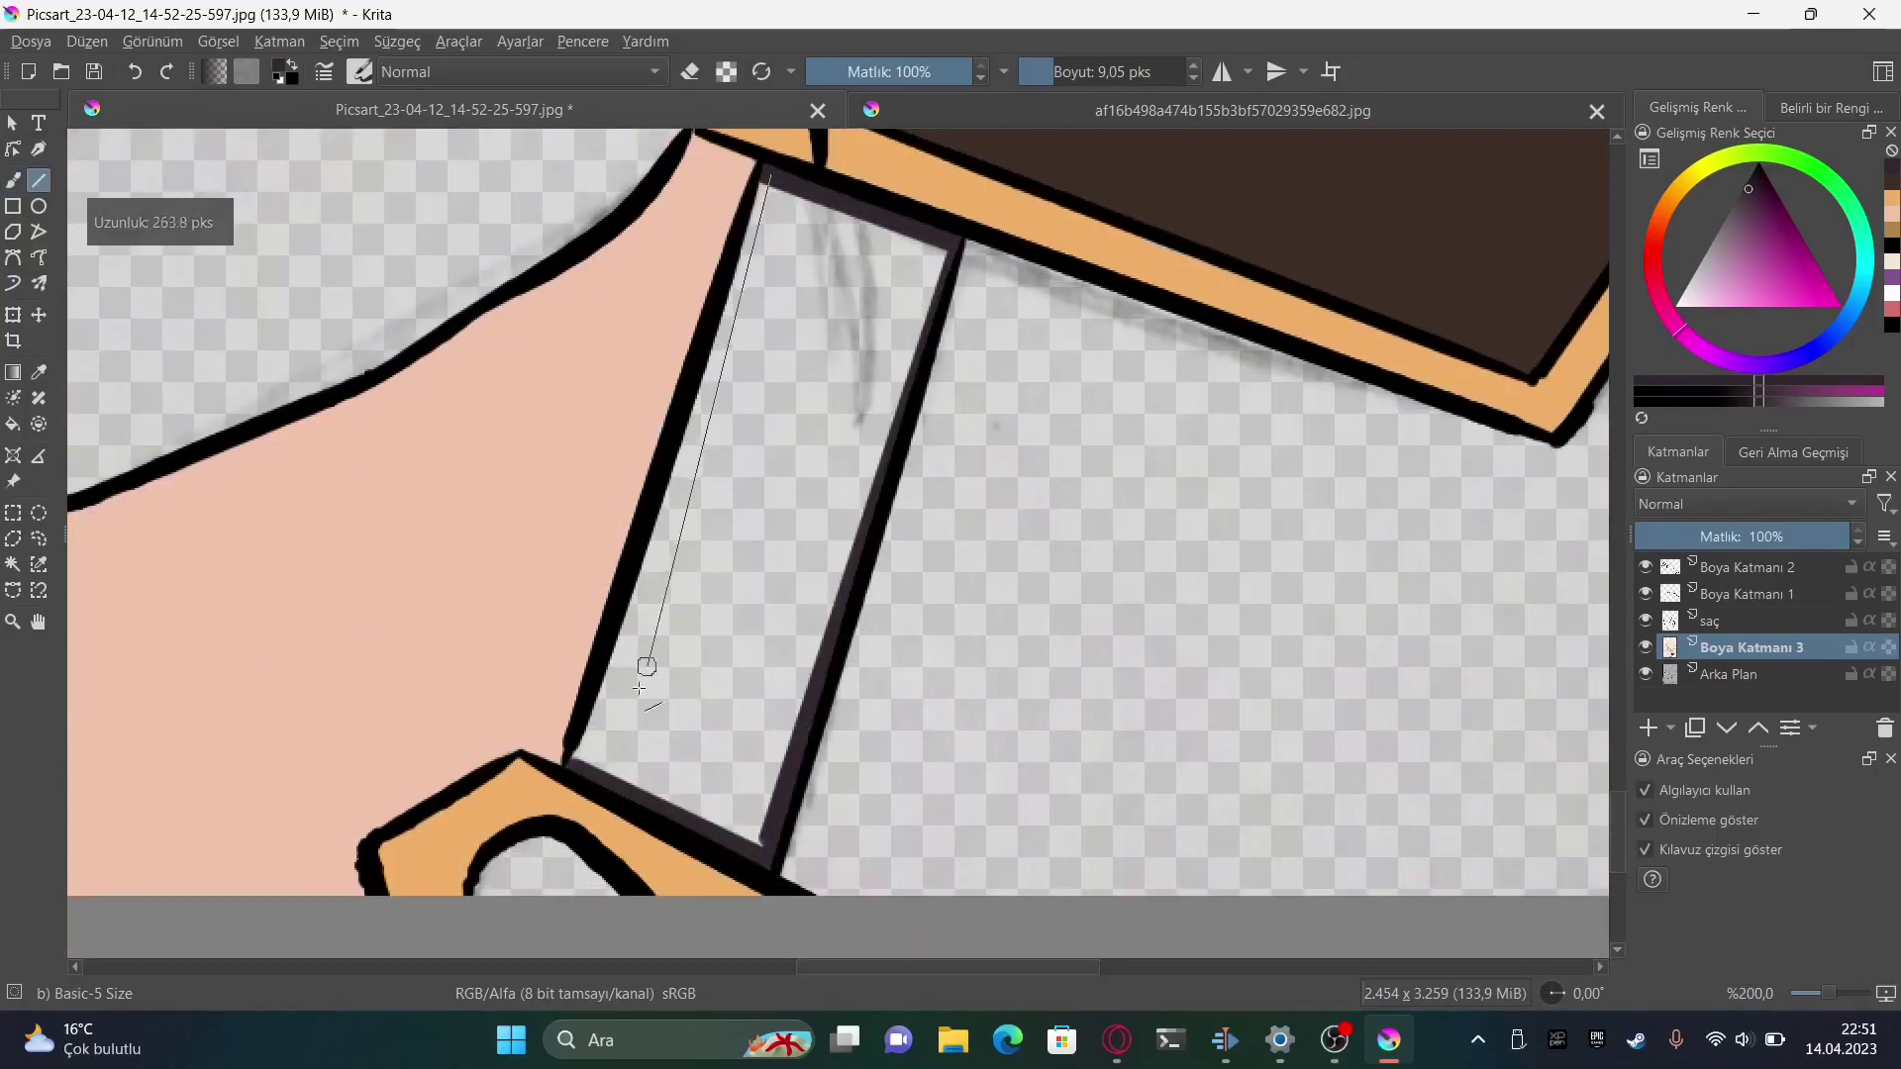
pyautogui.moveTo(639, 687); pyautogui.dragTo(608, 681)
pyautogui.press('b')
pyautogui.hotkey('shift', 'BackSpace')
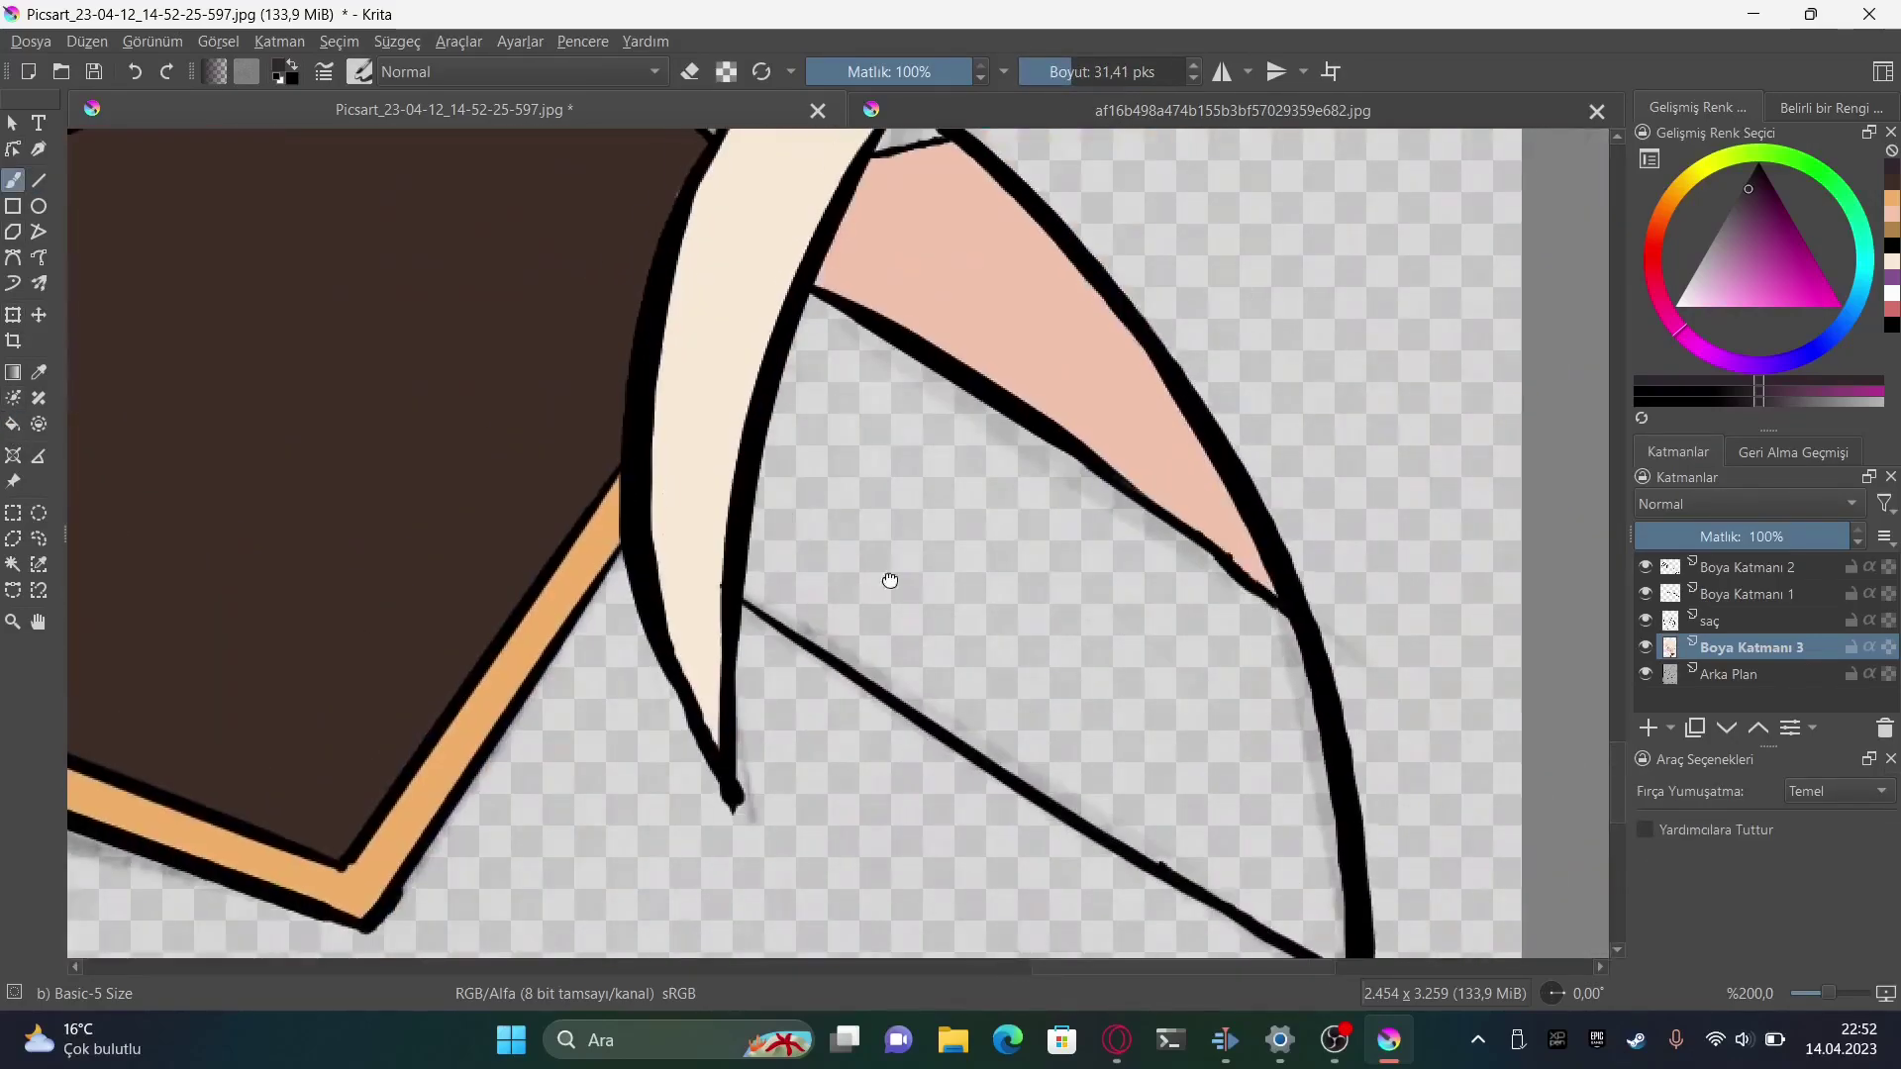
# Draw straight dark purple lines along the right strap and the band's edges
pyautogui.press('v')
pyautogui.moveTo(1267, 655); pyautogui.dragTo(884, 345)
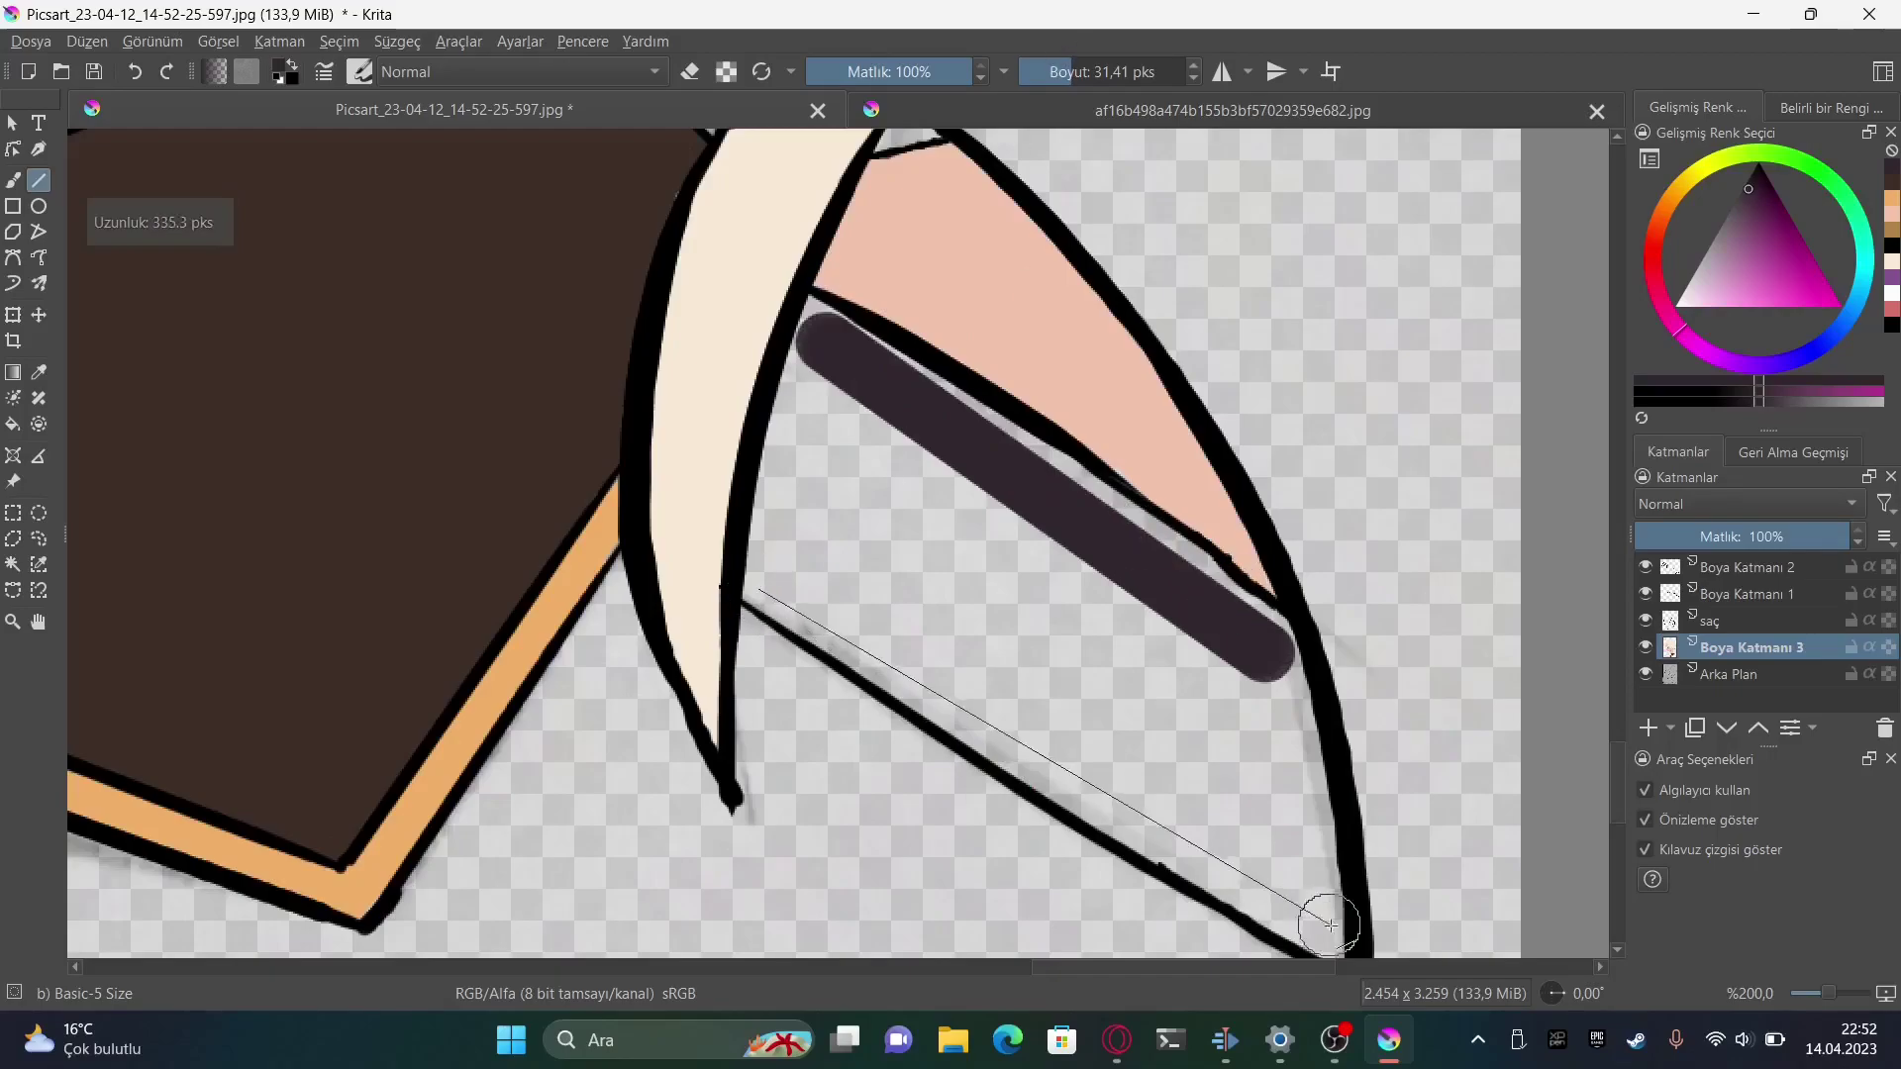
pyautogui.moveTo(1330, 924); pyautogui.dragTo(1336, 936)
pyautogui.moveTo(1229, 569); pyautogui.dragTo(1236, 636)
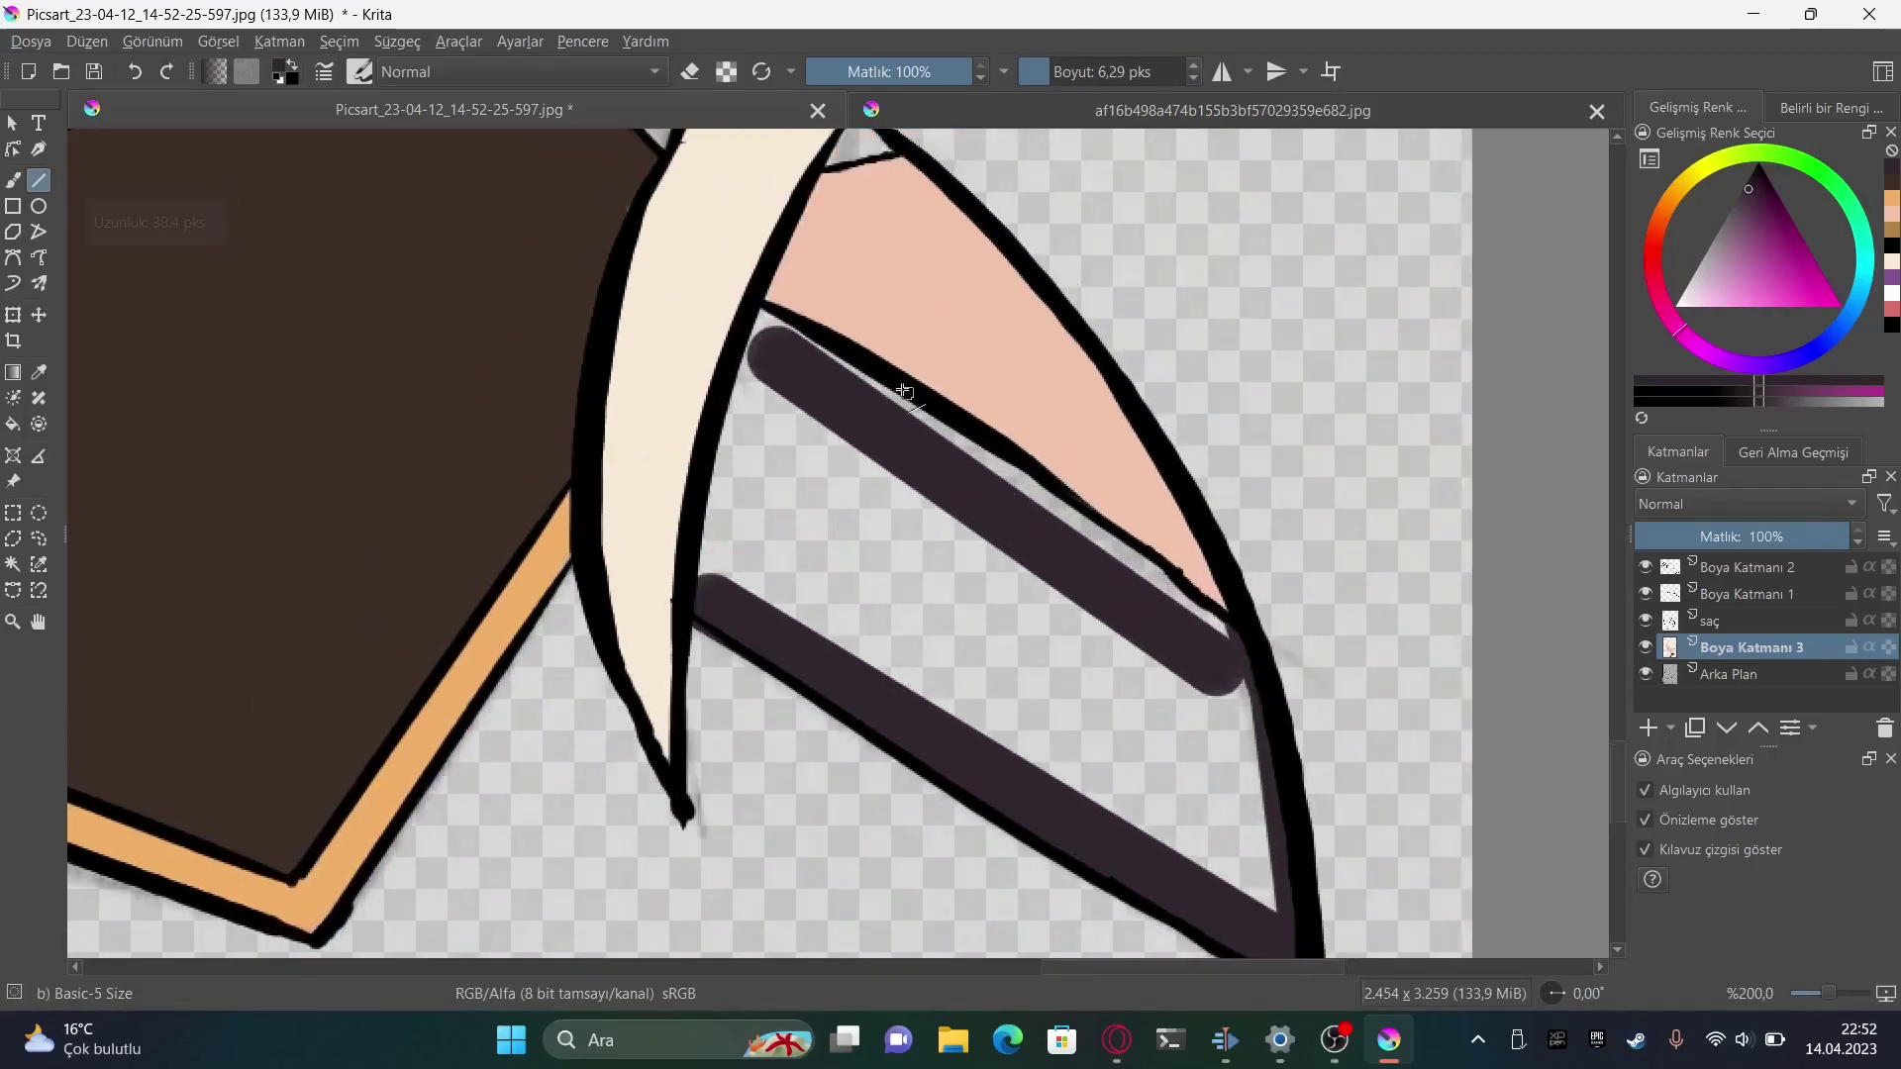
pyautogui.moveTo(718, 549); pyautogui.dragTo(705, 597)
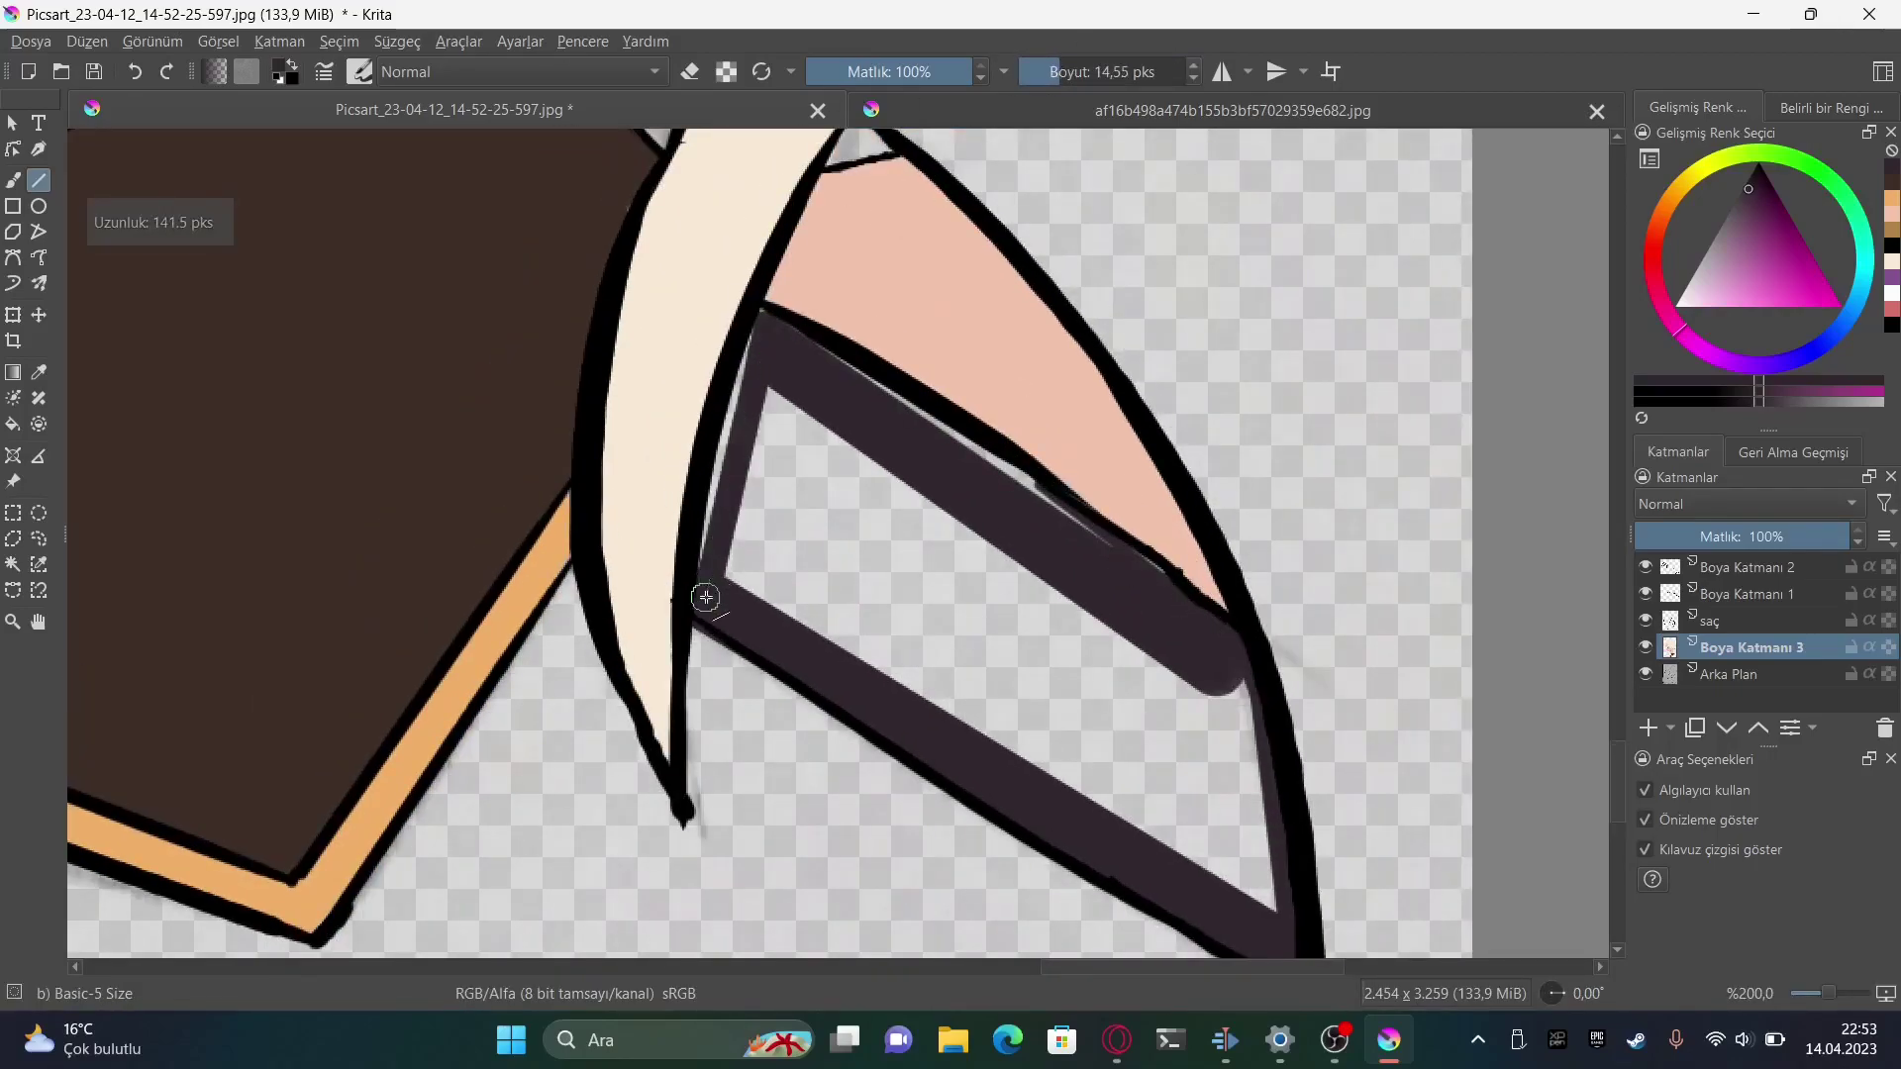
pyautogui.moveTo(1170, 597); pyautogui.dragTo(1239, 758)
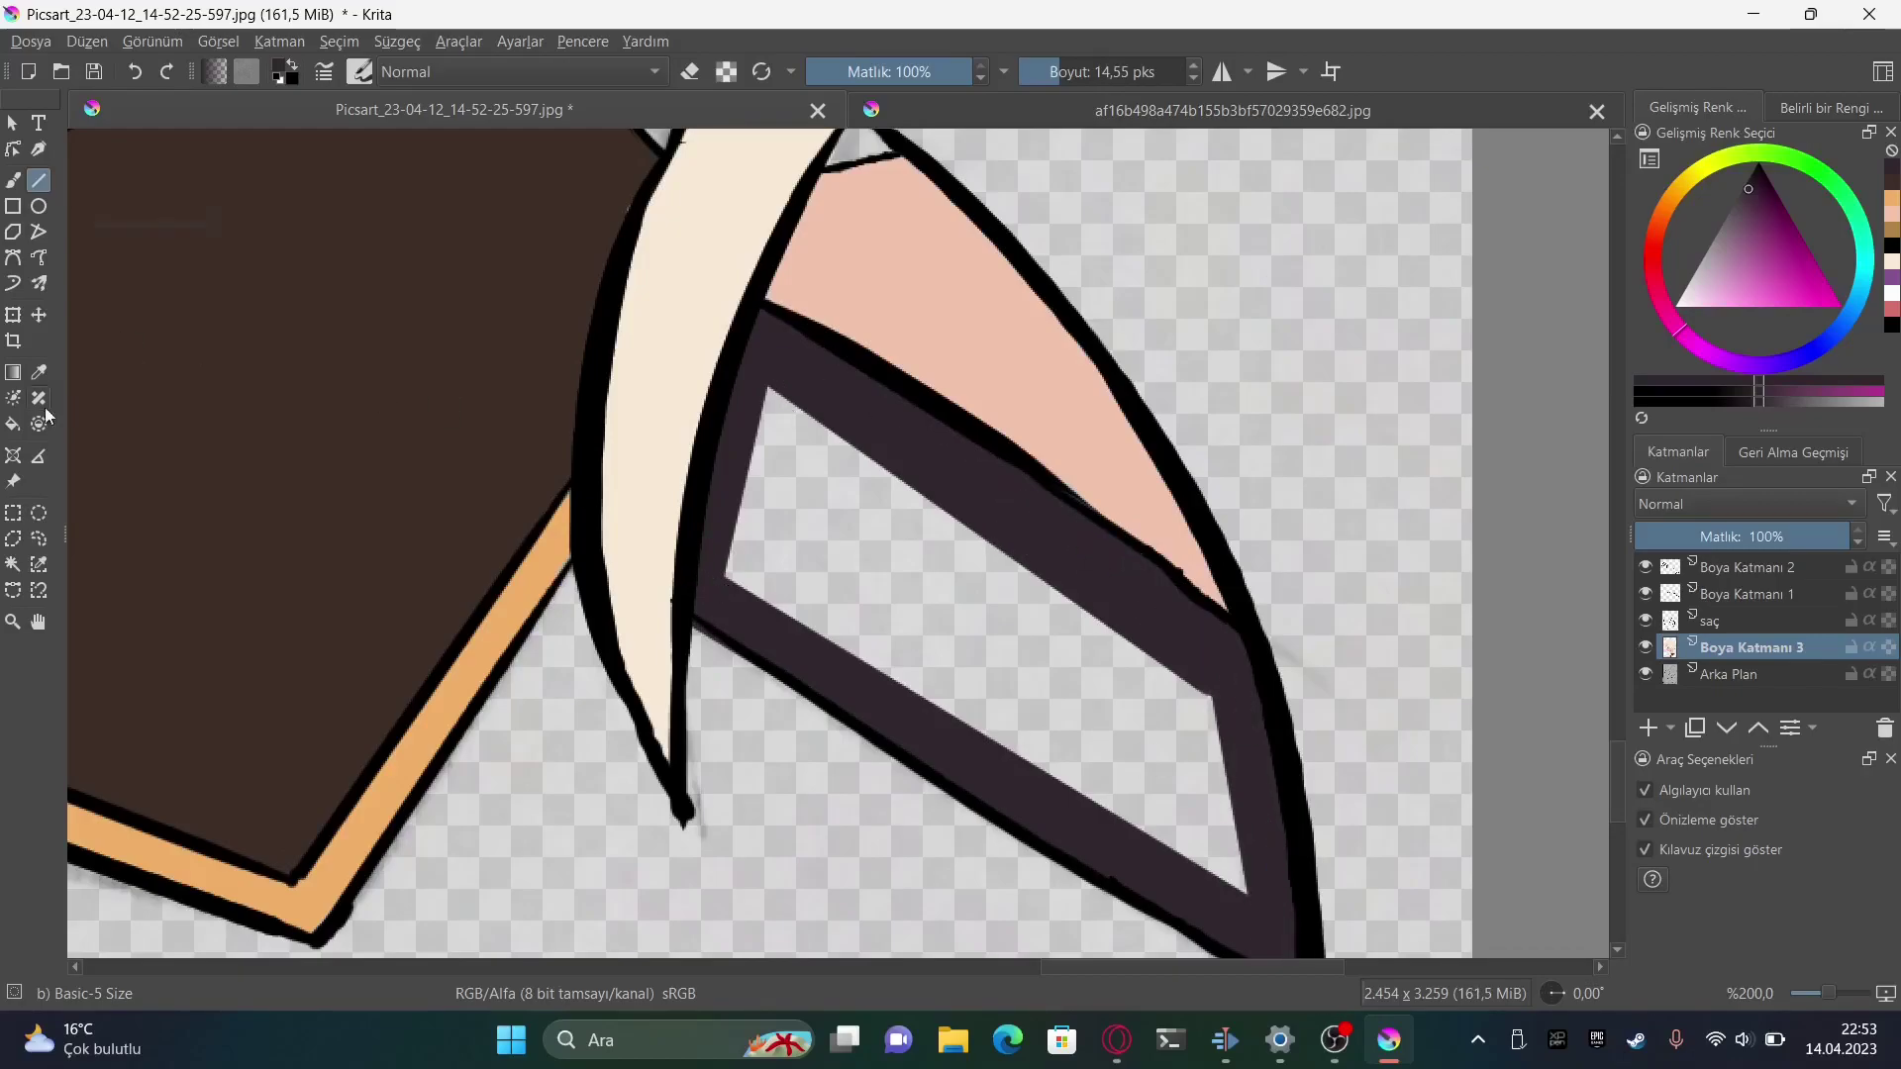
# Patch the hole in the dark band and add a dark stroke near the strap
pyautogui.press('b')
pyautogui.moveTo(891, 544); pyautogui.dragTo(1209, 828)
pyautogui.press('1')
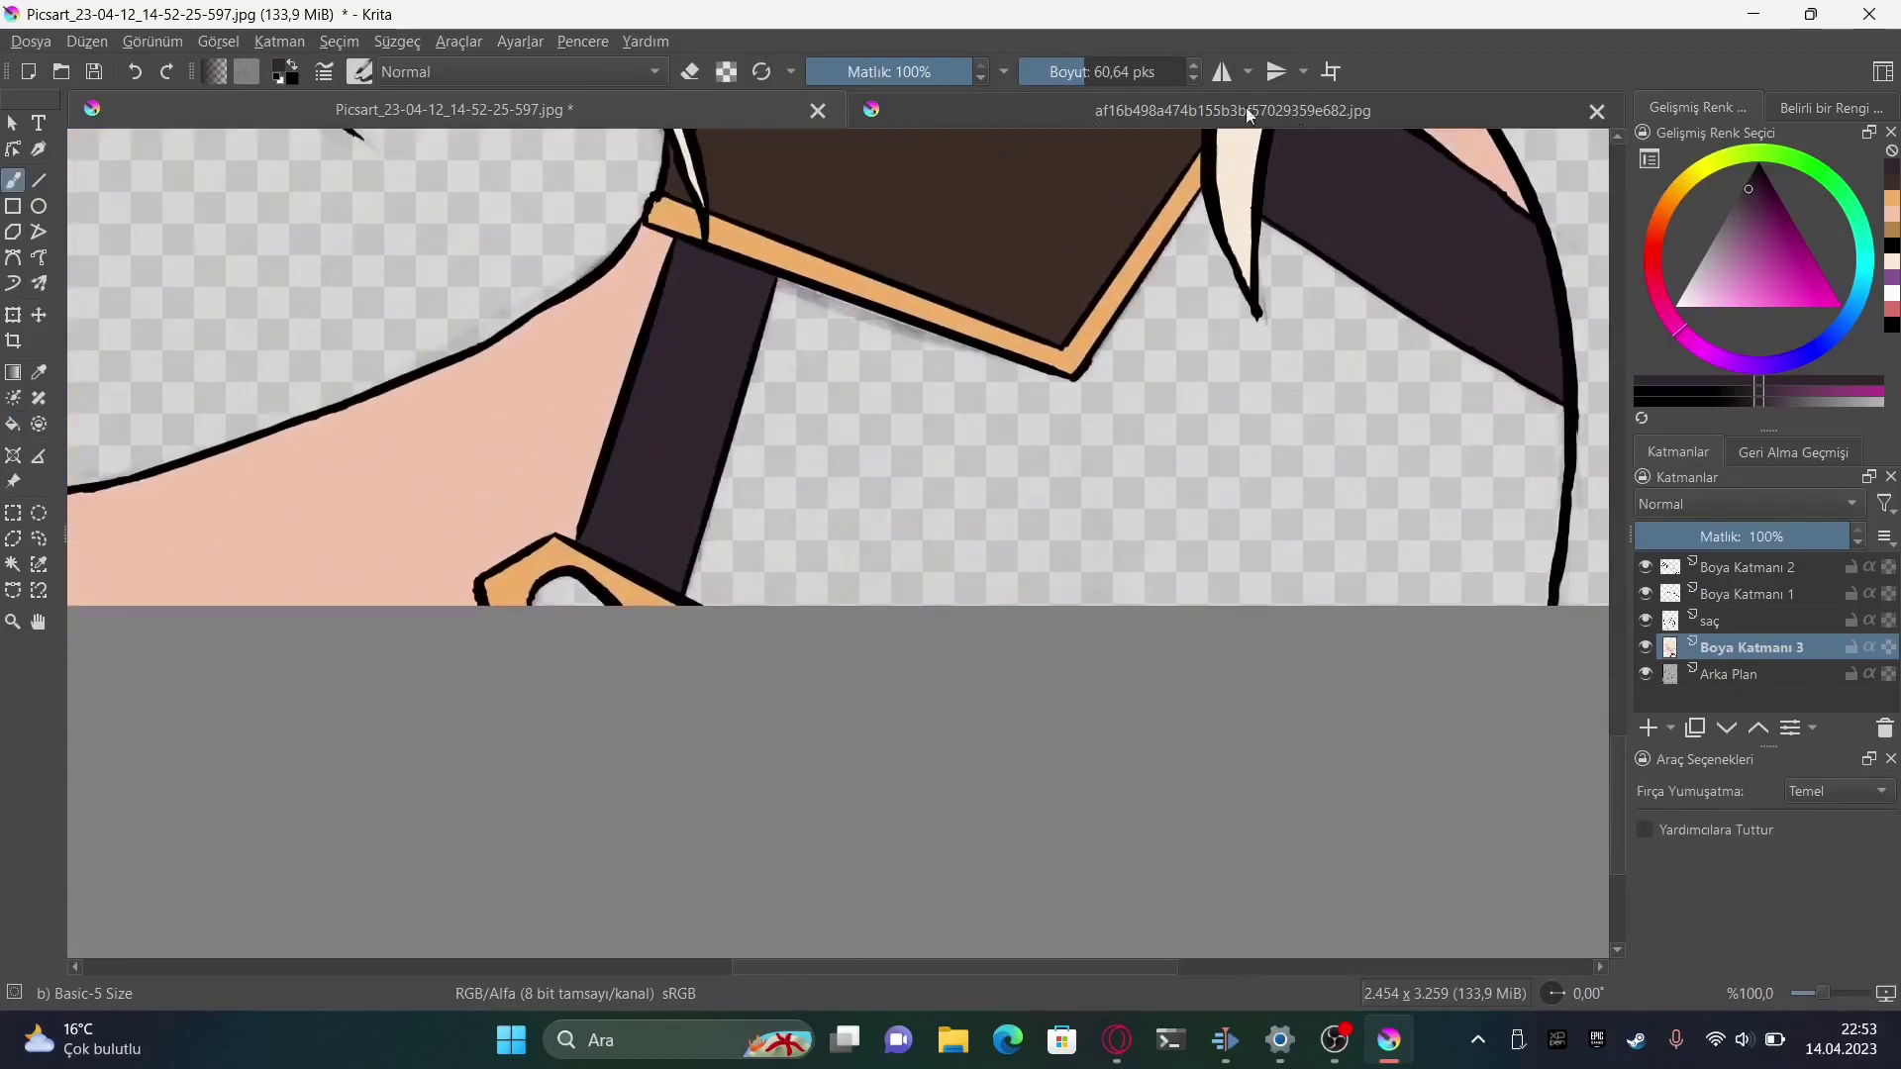
pyautogui.click(1250, 116)
pyautogui.click(1772, 226)
pyautogui.click(450, 109)
pyautogui.press('+')
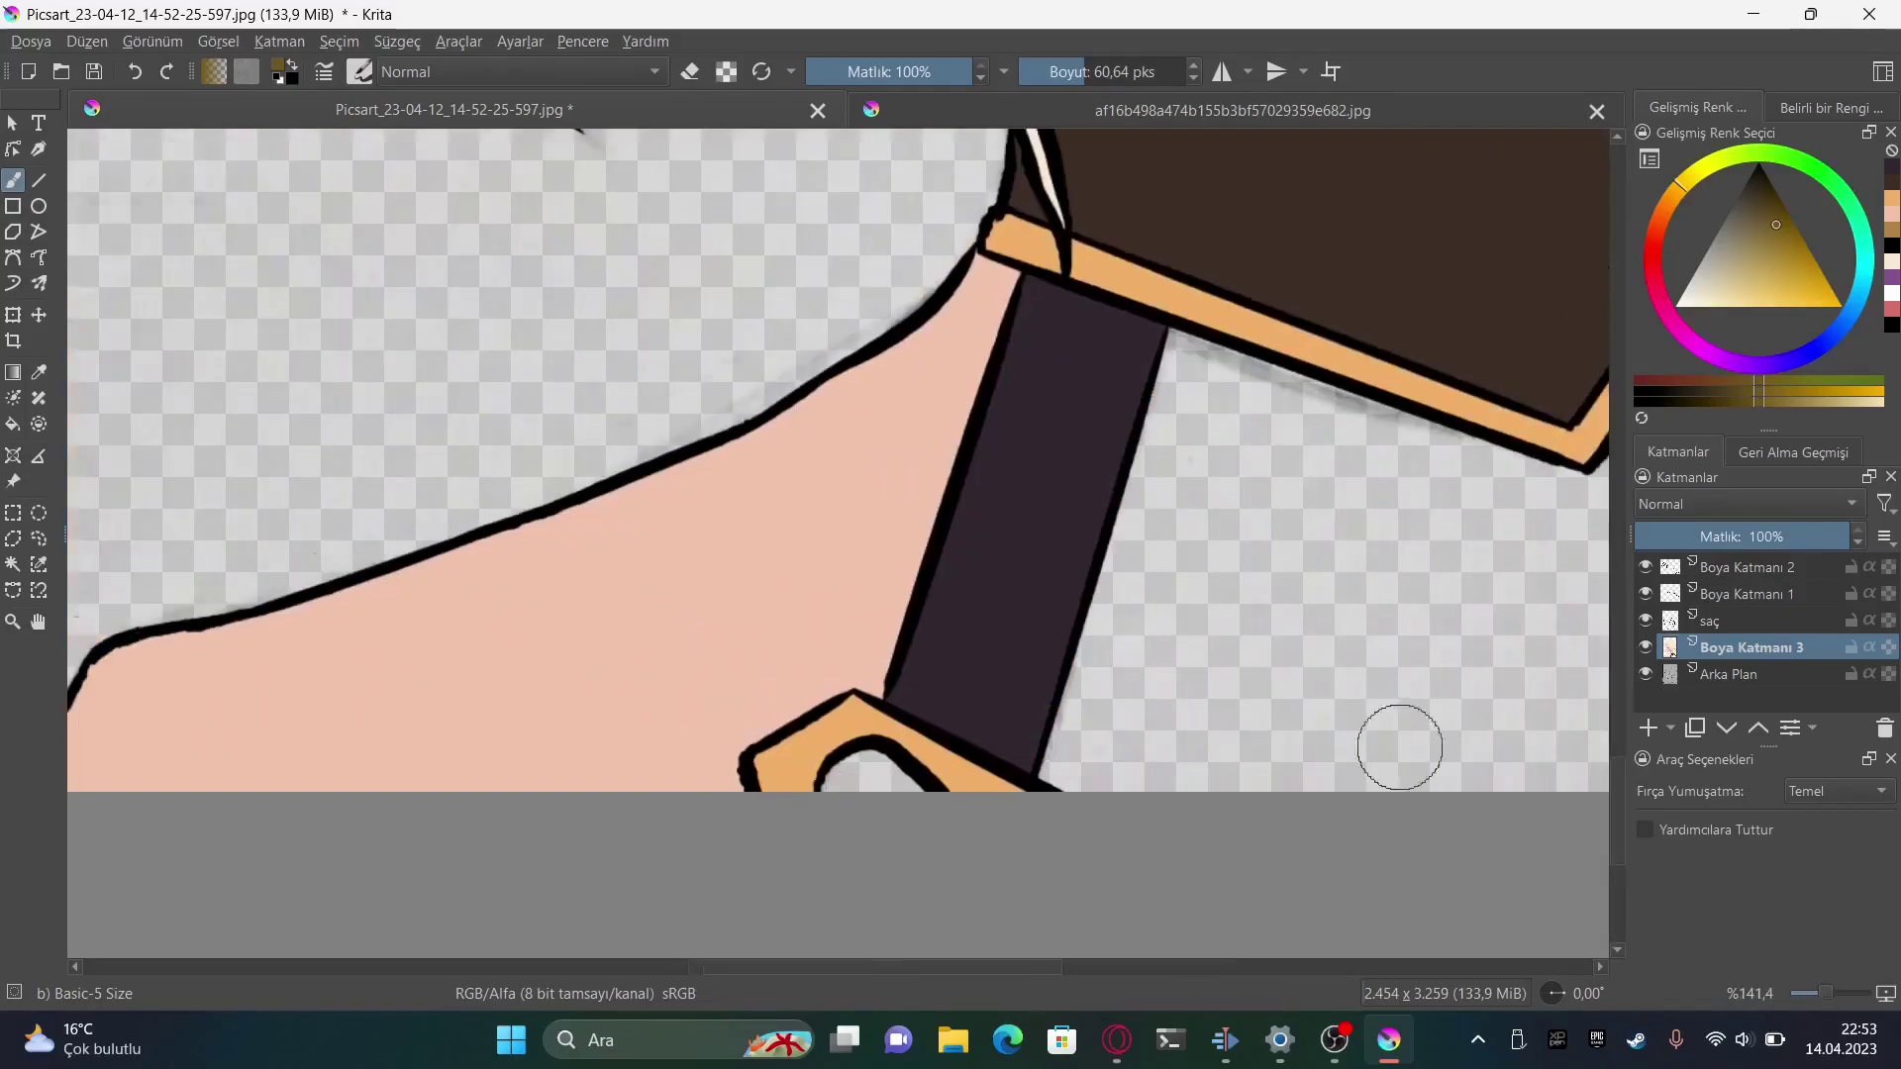
pyautogui.moveTo(831, 772); pyautogui.dragTo(906, 763)
# Outline the top in dark brown along the collar, strap, hair strand and bottom
pyautogui.click(1232, 109)
pyautogui.press('p')
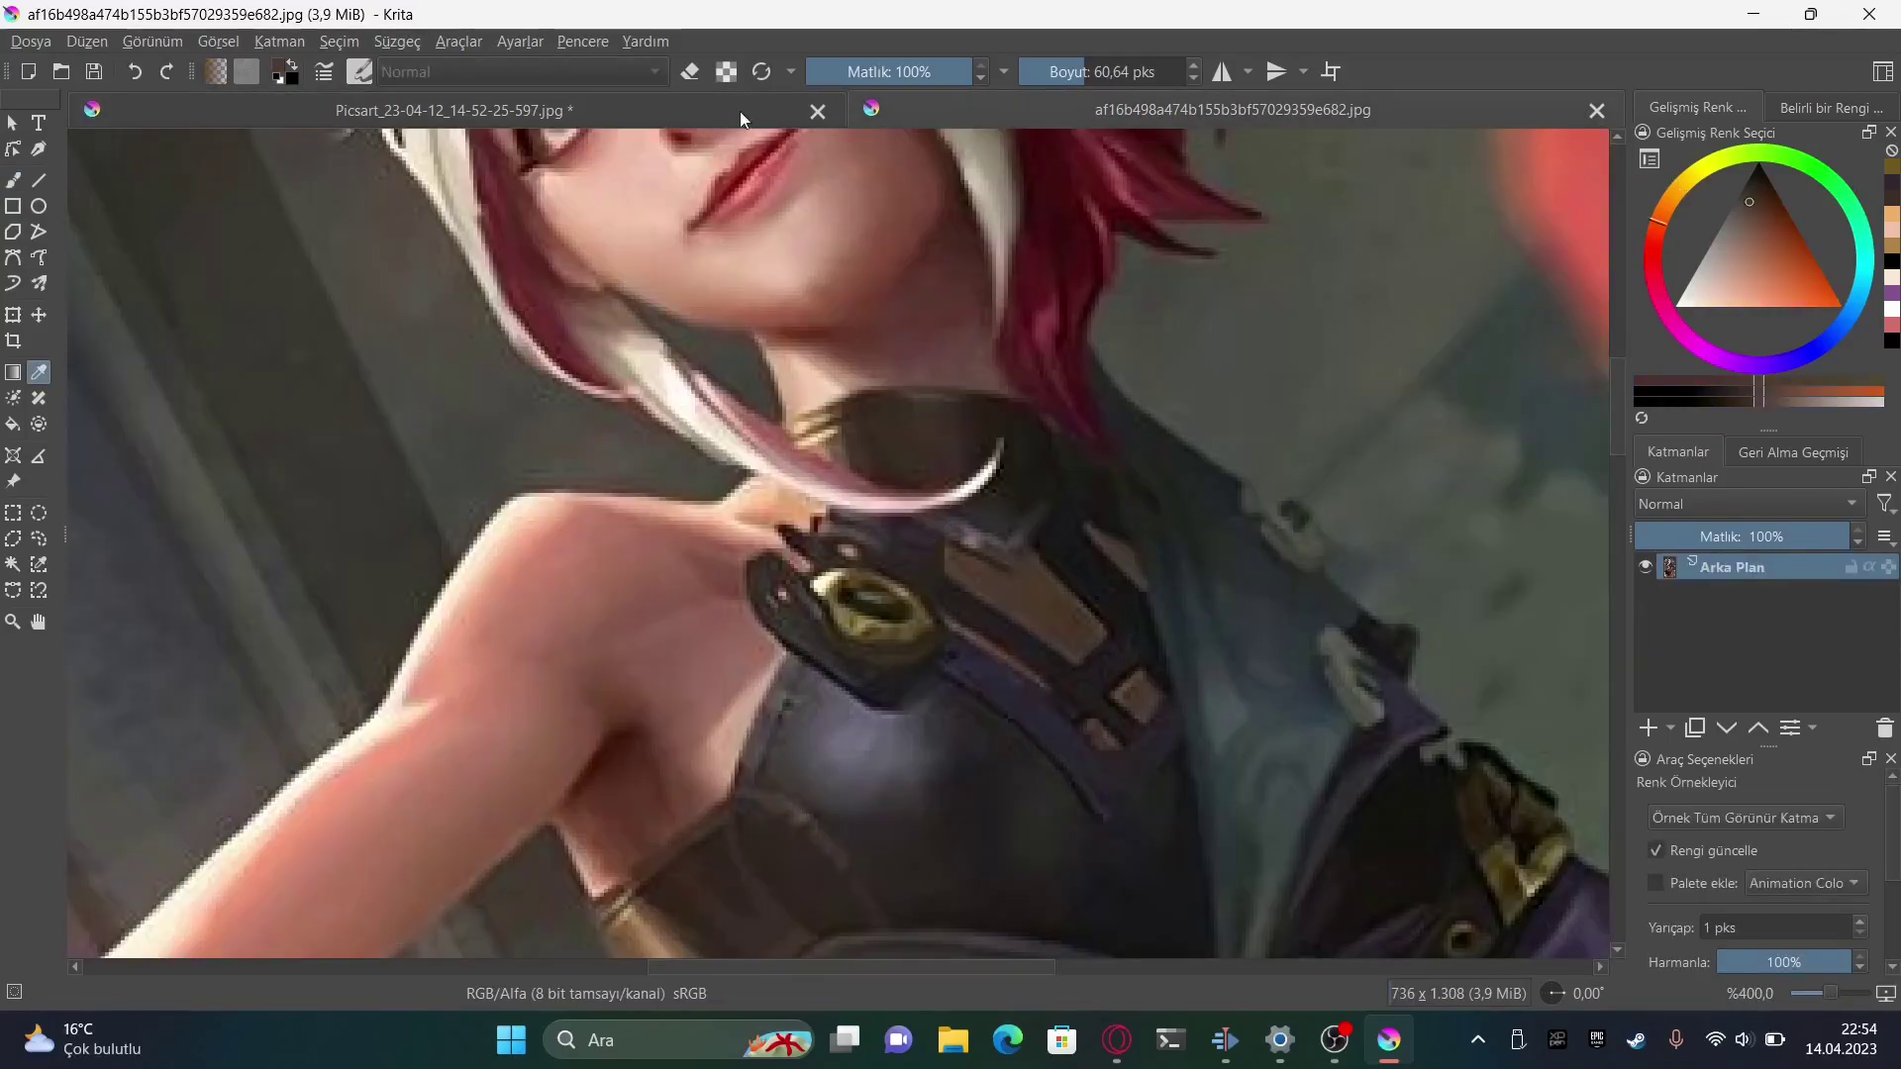
pyautogui.click(740, 119)
pyautogui.press('v')
pyautogui.moveTo(1074, 554)
pyautogui.mouseDown()
pyautogui.moveTo(606, 398)
pyautogui.moveTo(492, 835)
pyautogui.mouseUp()
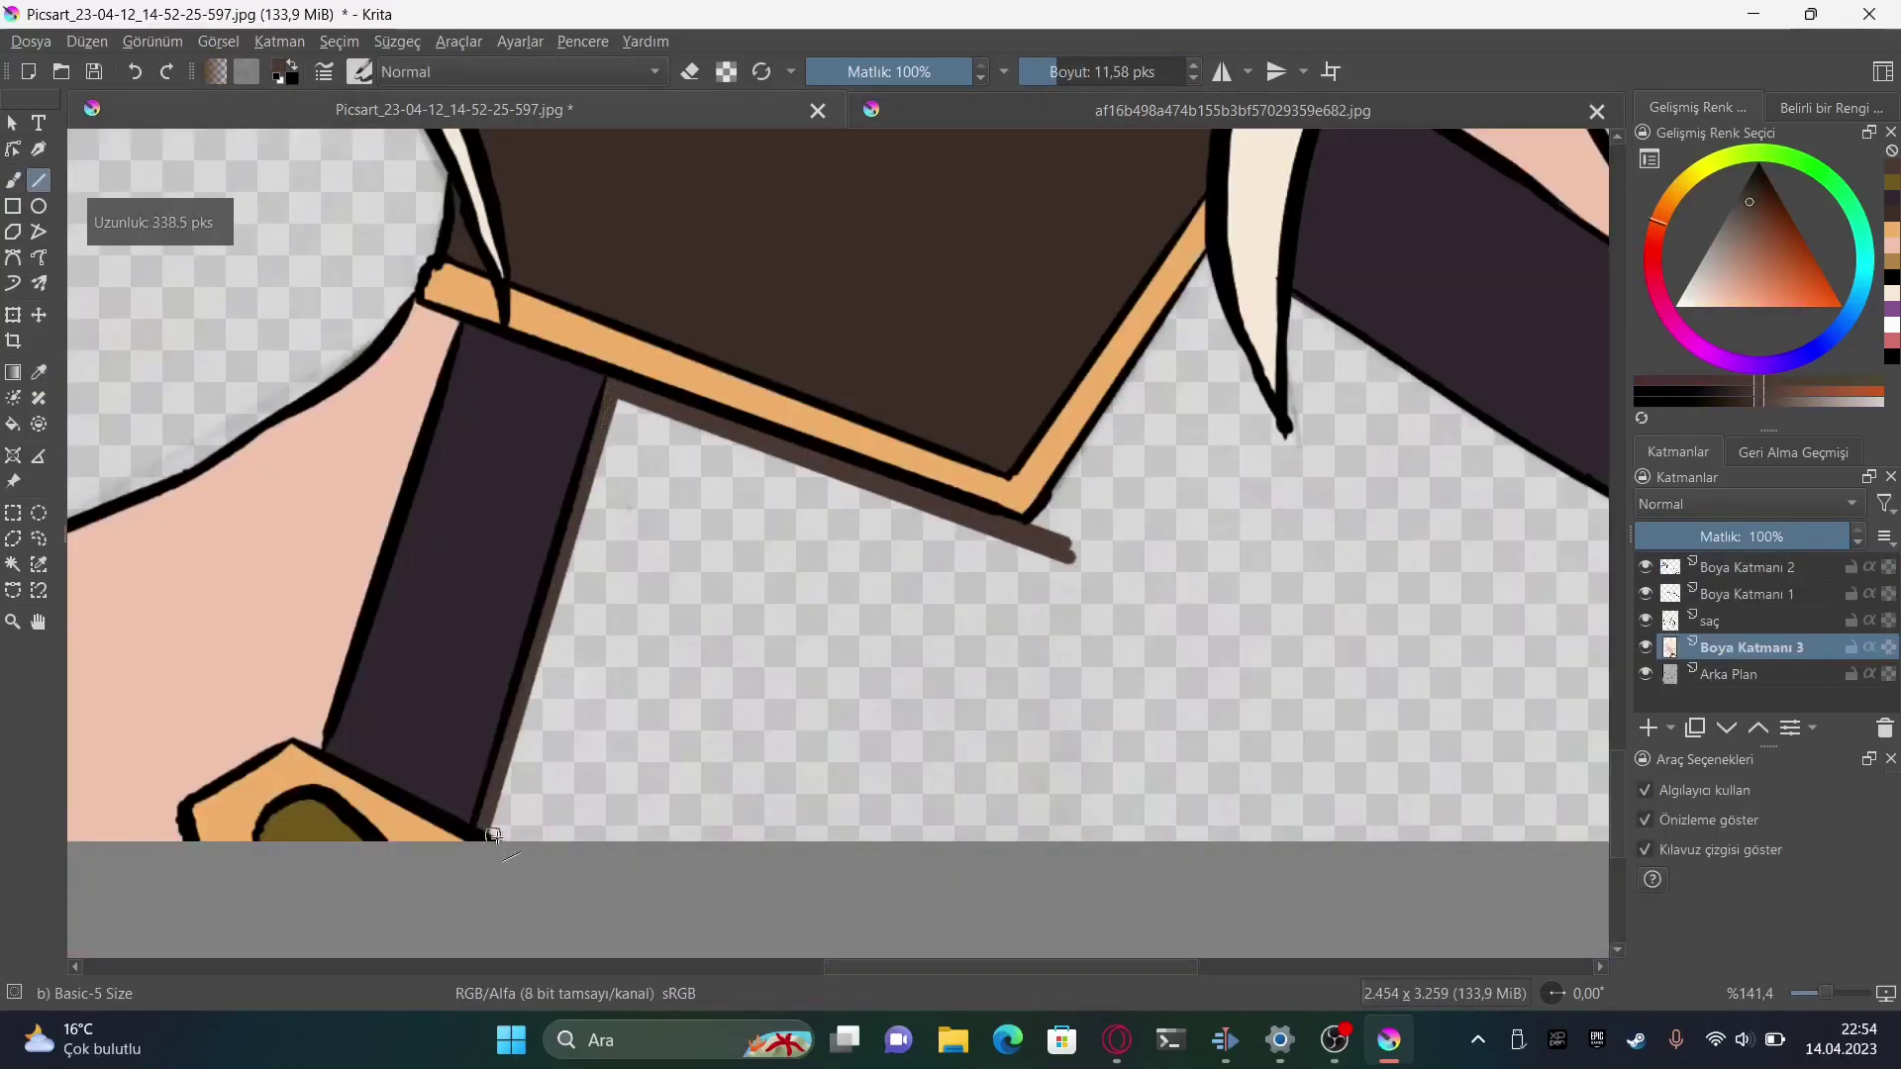
pyautogui.moveTo(1209, 249); pyautogui.dragTo(1032, 545)
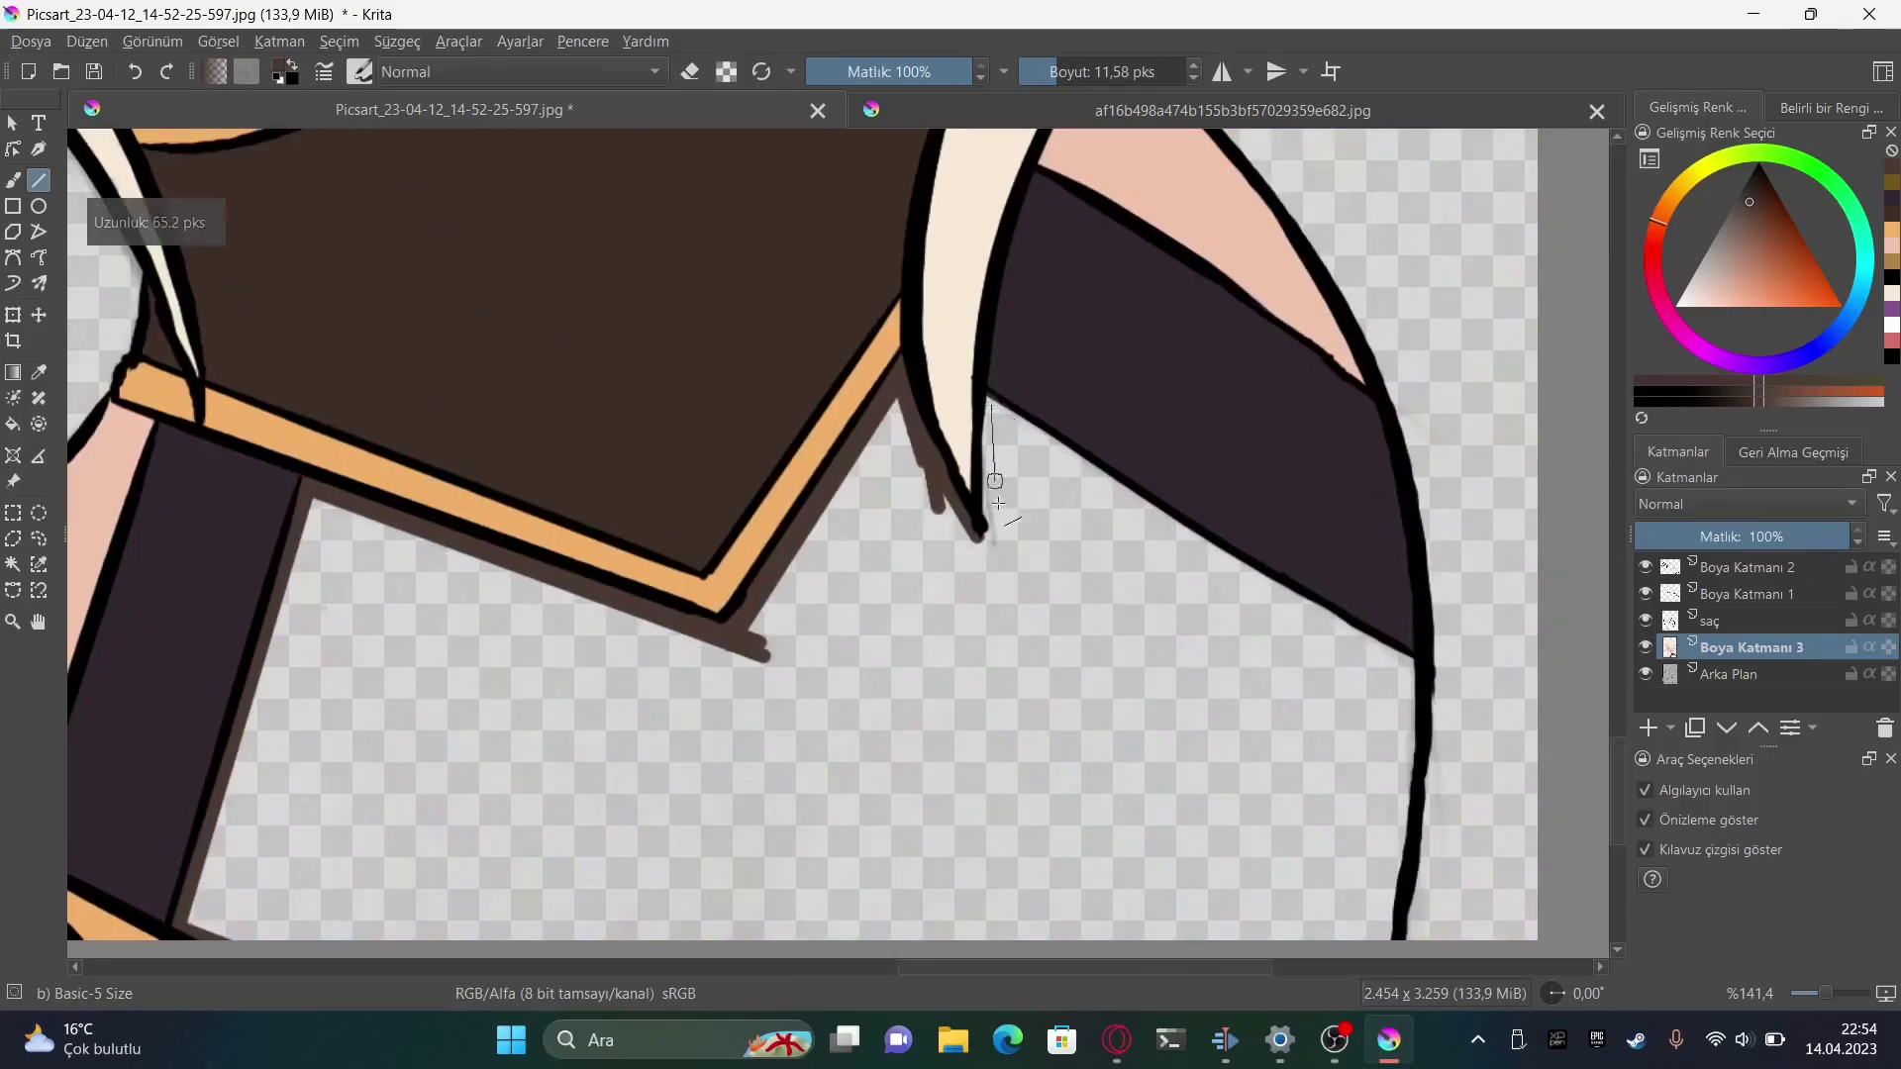
pyautogui.moveTo(990, 396)
pyautogui.mouseDown()
pyautogui.moveTo(985, 540)
pyautogui.moveTo(1174, 538)
pyautogui.mouseUp()
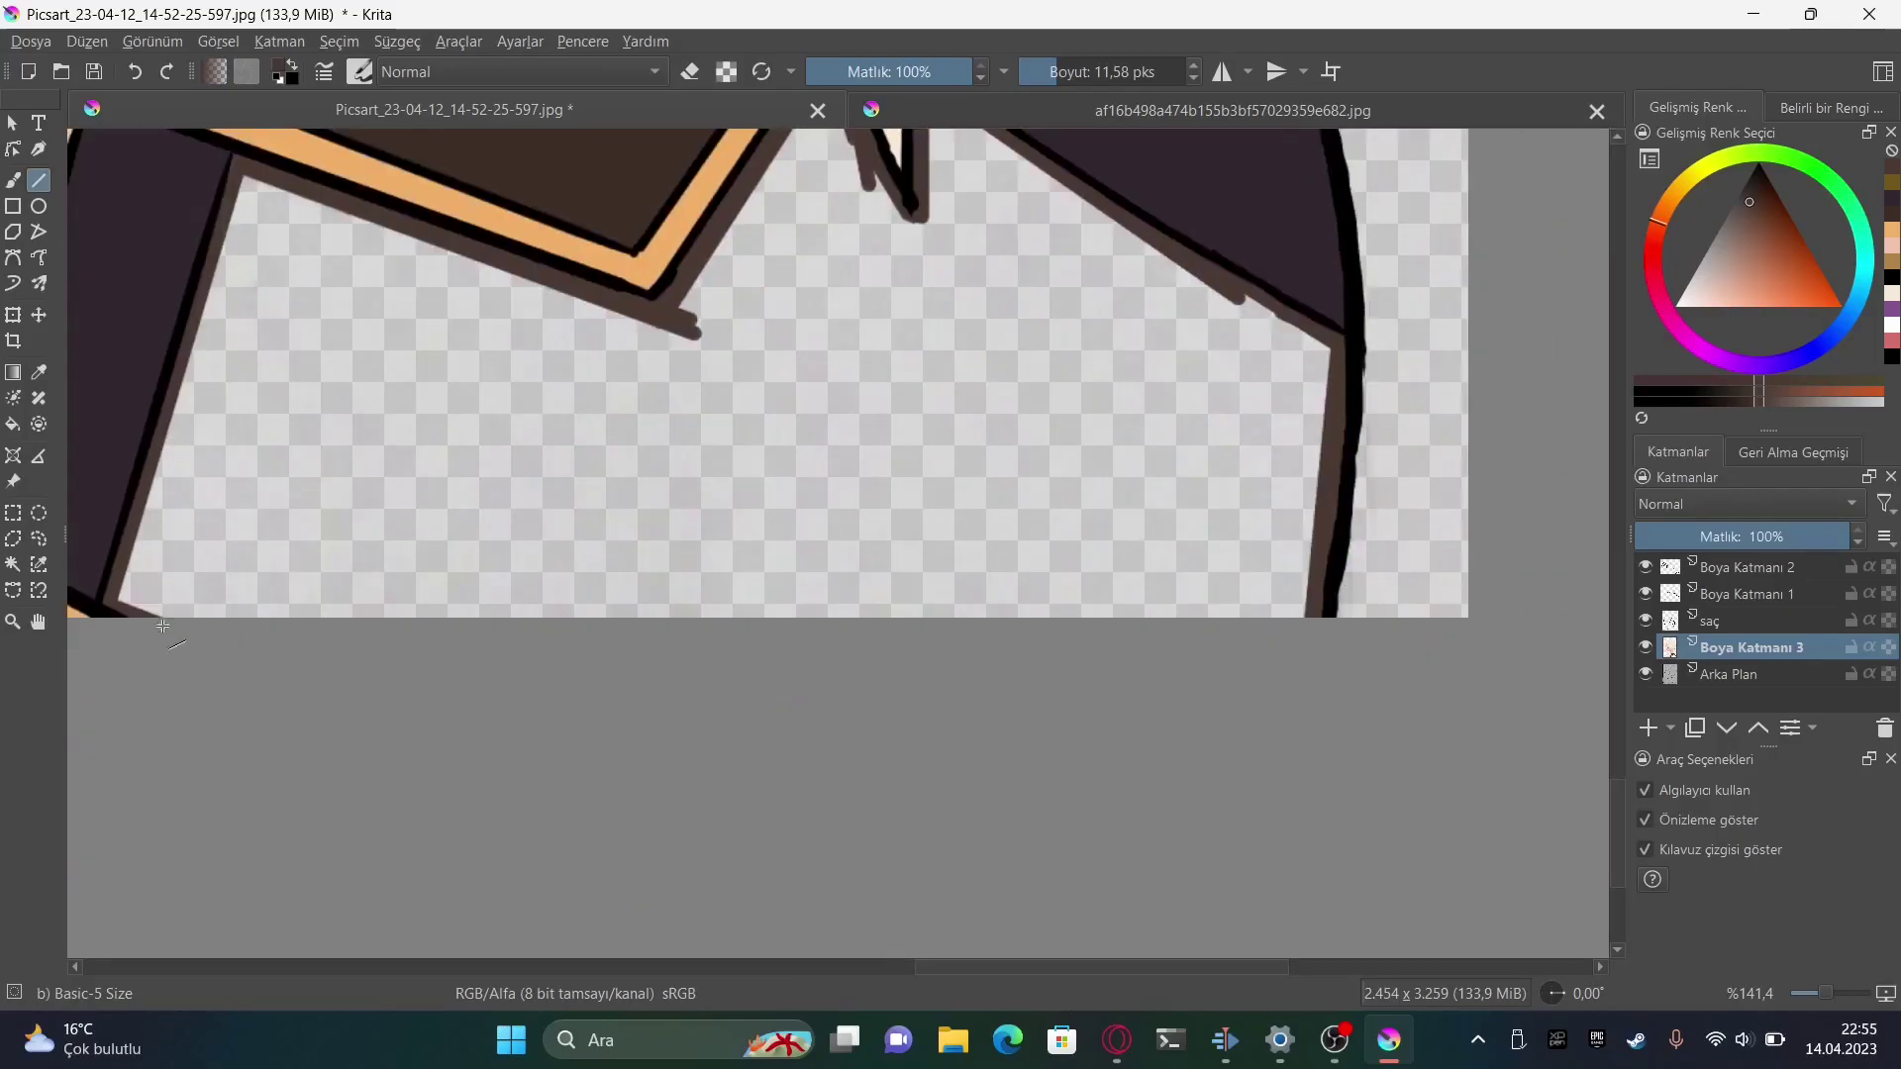
pyautogui.moveTo(149, 615); pyautogui.dragTo(1306, 616)
# Bucket-fill the enclosed top area with dark brown
pyautogui.press('f')
pyautogui.click(792, 545)
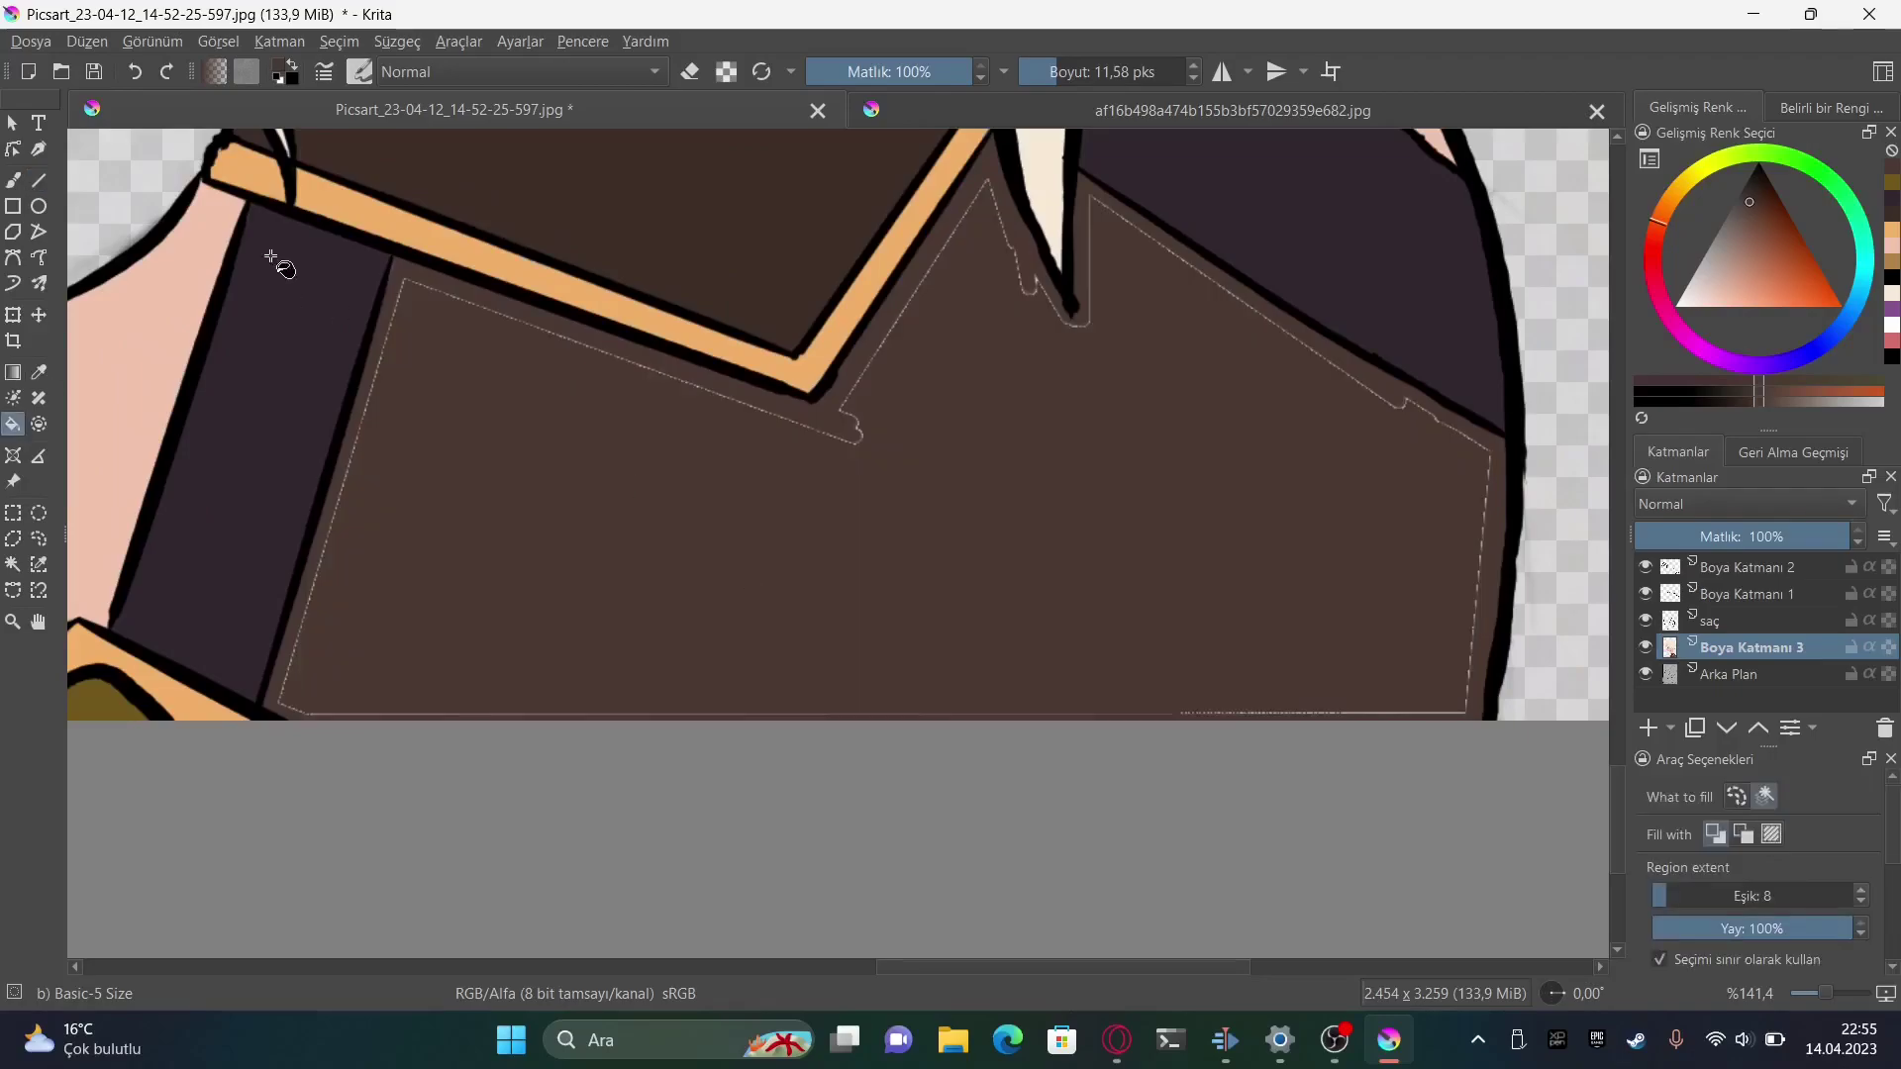
pyautogui.press('b')
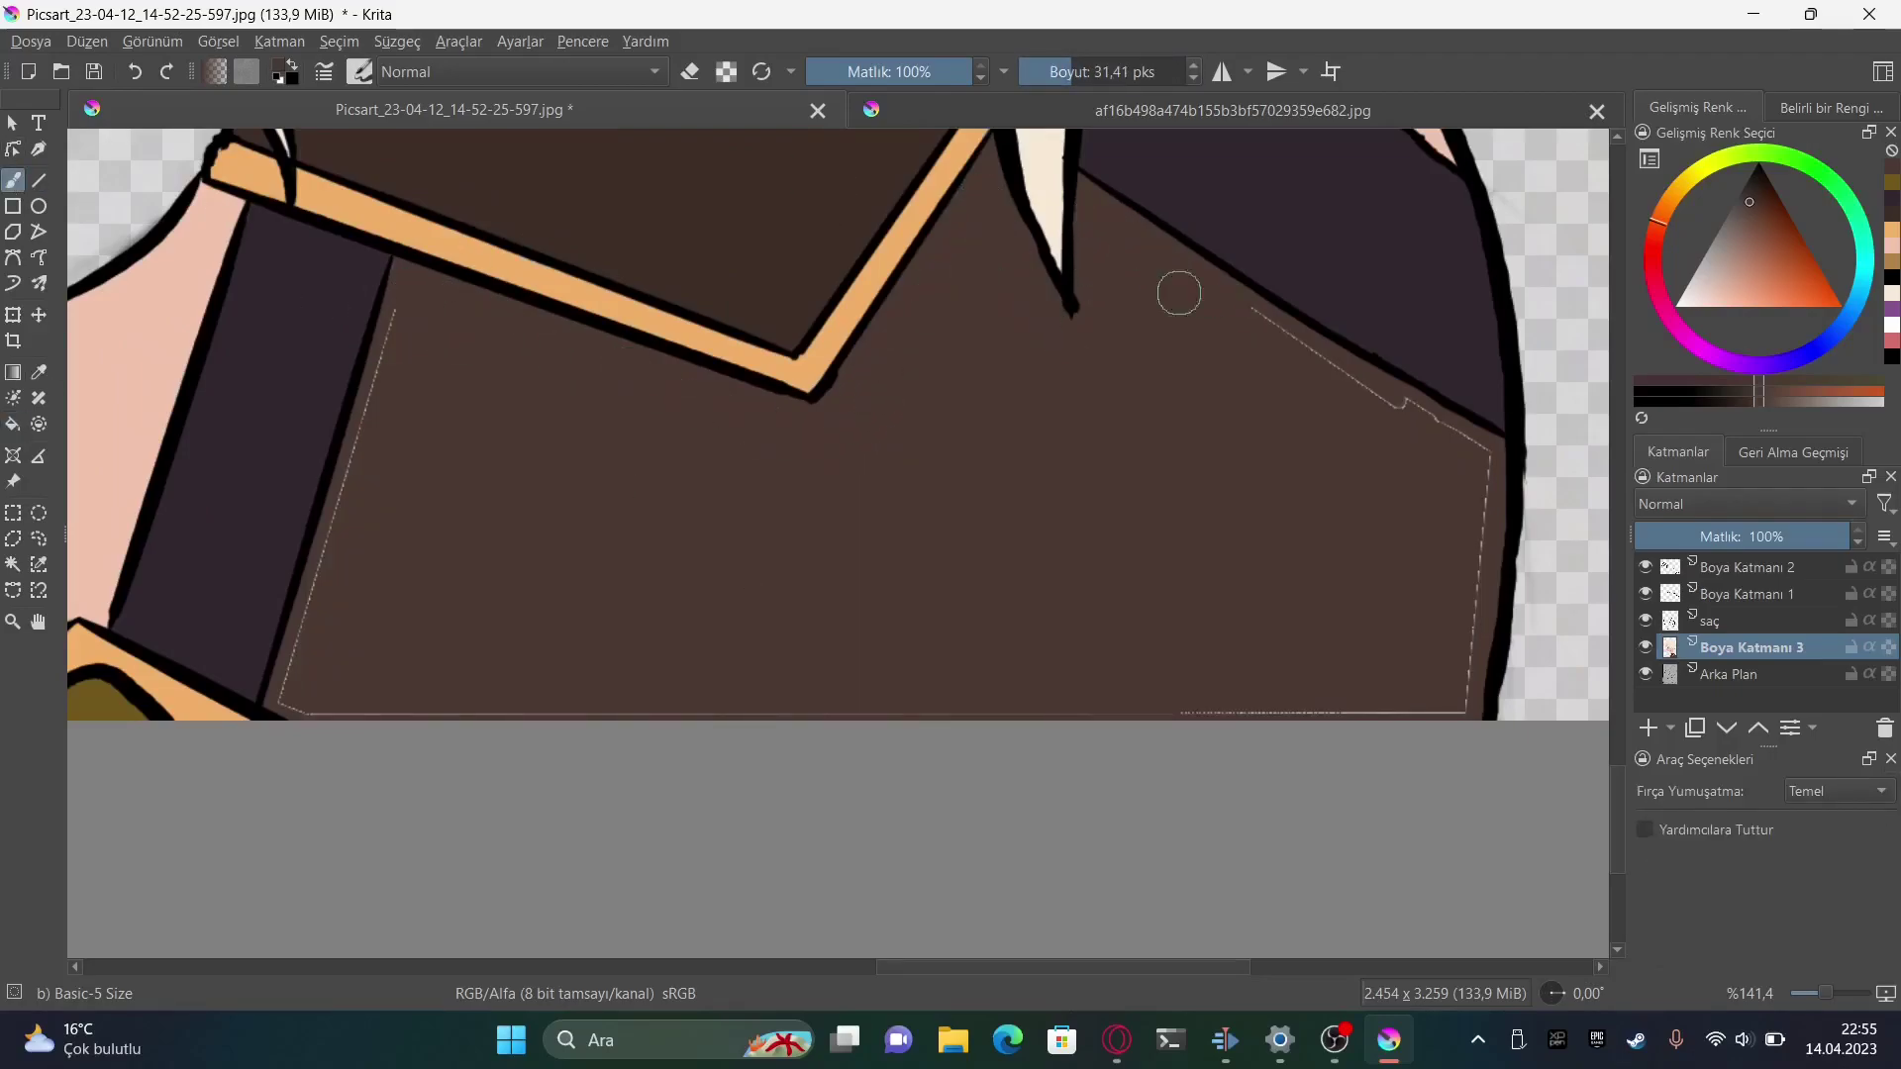
pyautogui.hscroll(3, 1178, 293)
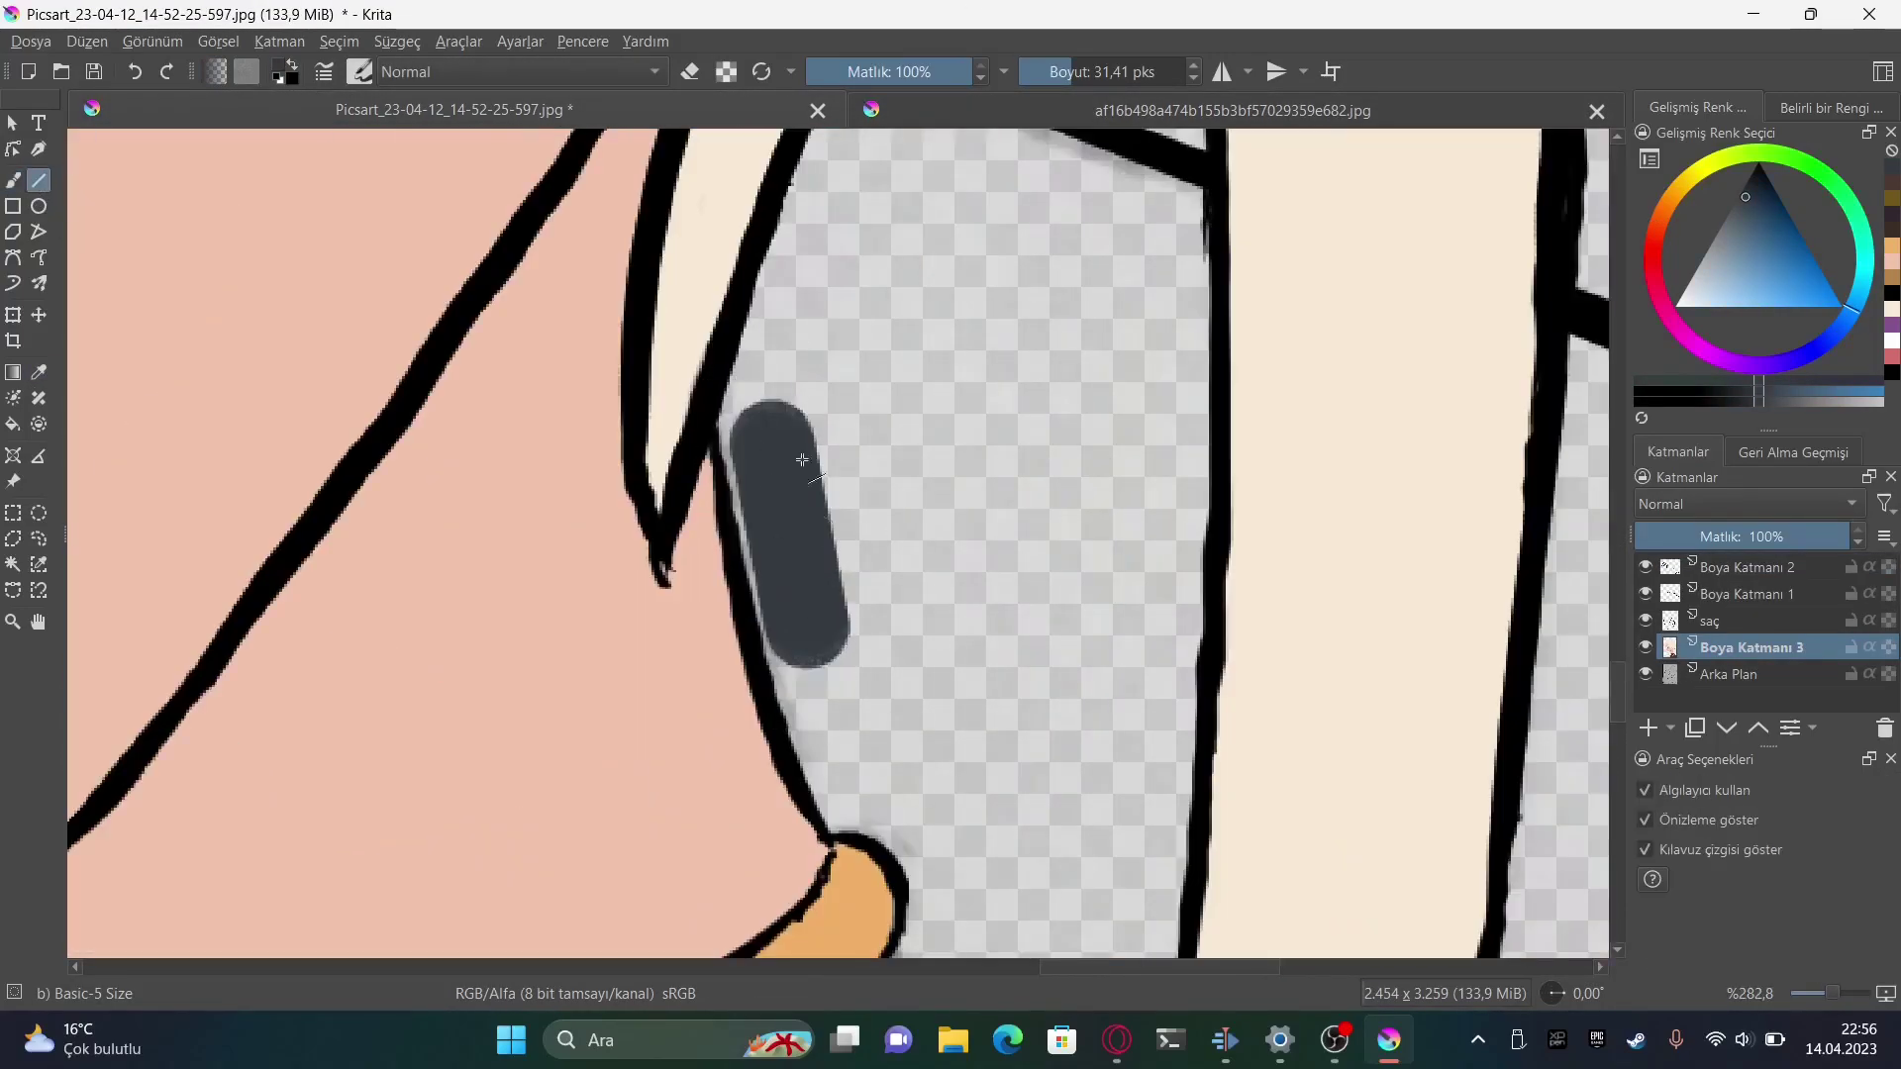
# Freehand-paint slate-gray beside the hair, down to the collar
pyautogui.press('b')
pyautogui.moveTo(802, 461)
pyautogui.mouseDown()
pyautogui.moveTo(785, 552)
pyautogui.moveTo(819, 722)
pyautogui.mouseUp()
pyautogui.scroll(-5, 806, 412)
pyautogui.moveTo(841, 487)
pyautogui.mouseDown()
pyautogui.moveTo(926, 569)
pyautogui.moveTo(988, 672)
pyautogui.mouseUp()
# Outline the background gaps along the hair edges with straight slate-gray lines
pyautogui.press('v')
pyautogui.moveTo(988, 672)
pyautogui.mouseDown()
pyautogui.moveTo(1041, 711)
pyautogui.moveTo(1124, 252)
pyautogui.mouseUp()
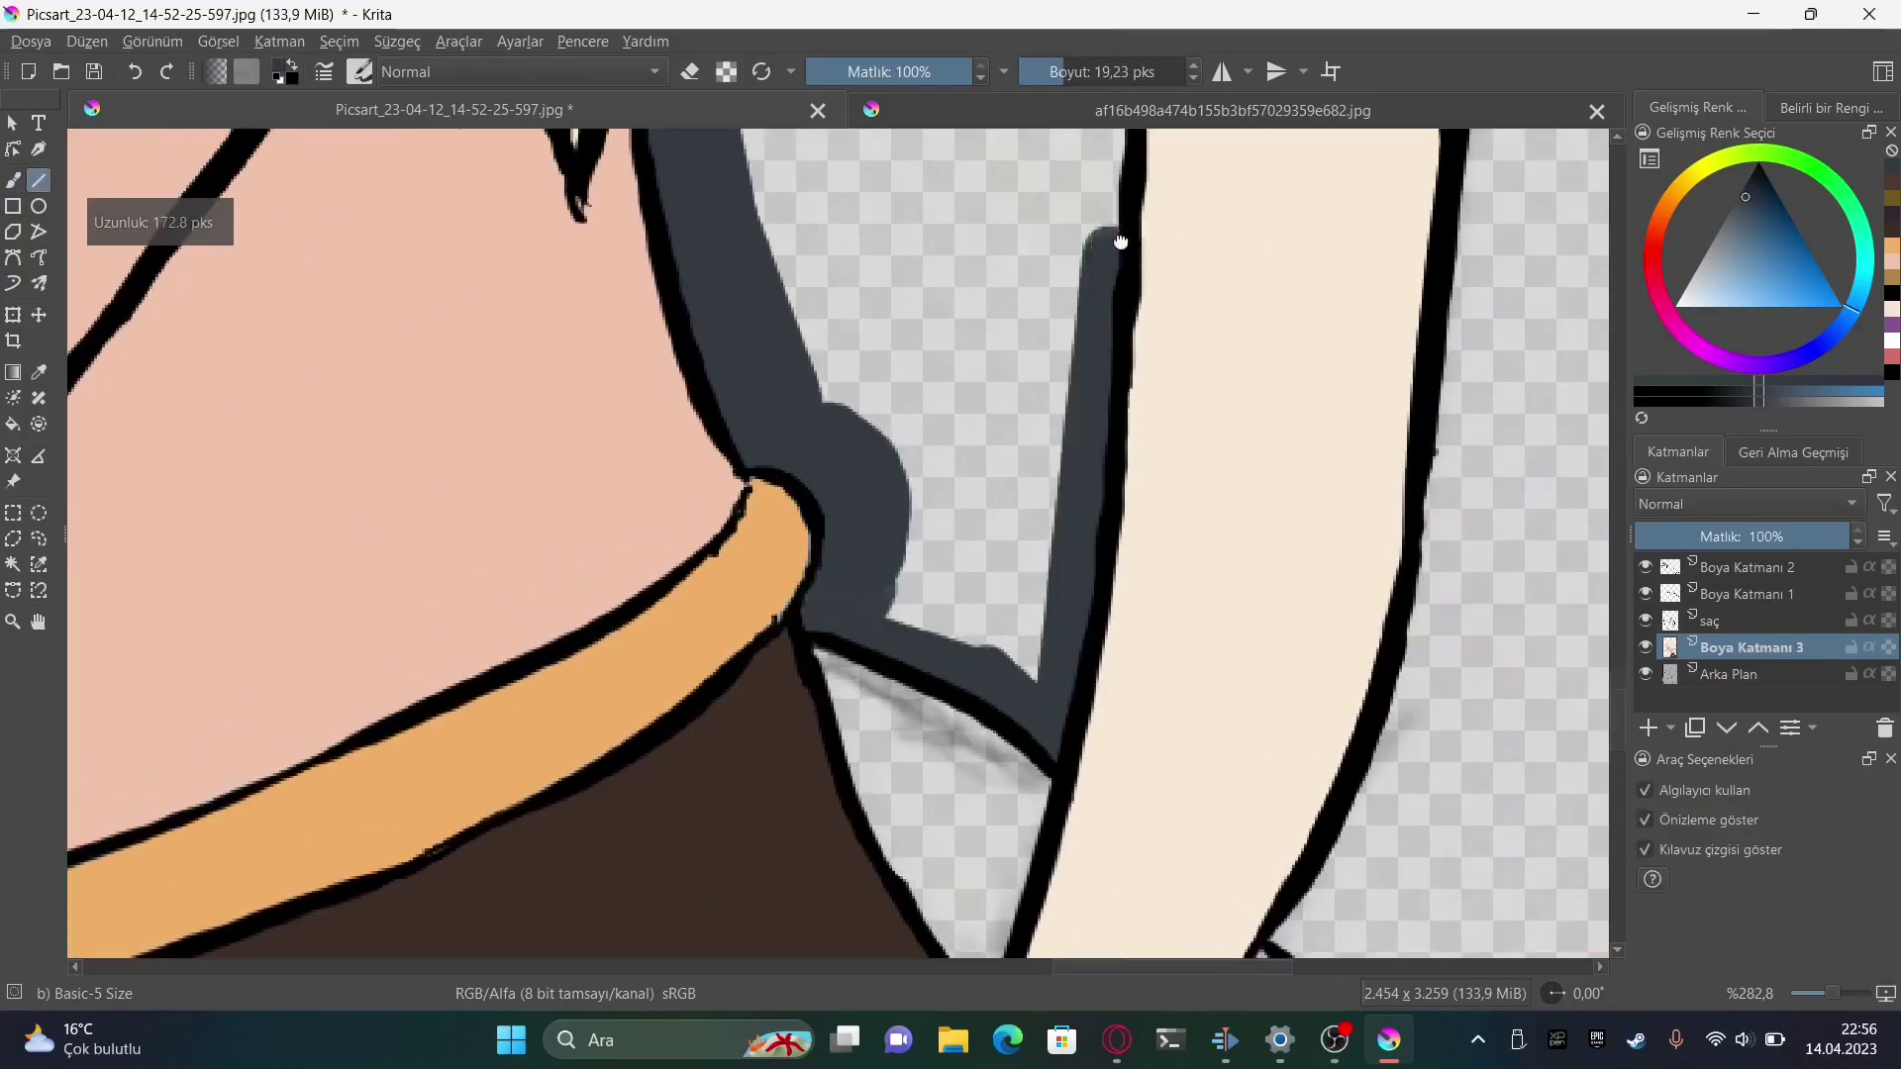
pyautogui.scroll(-3, 987, 404)
pyautogui.moveTo(987, 404); pyautogui.dragTo(924, 828)
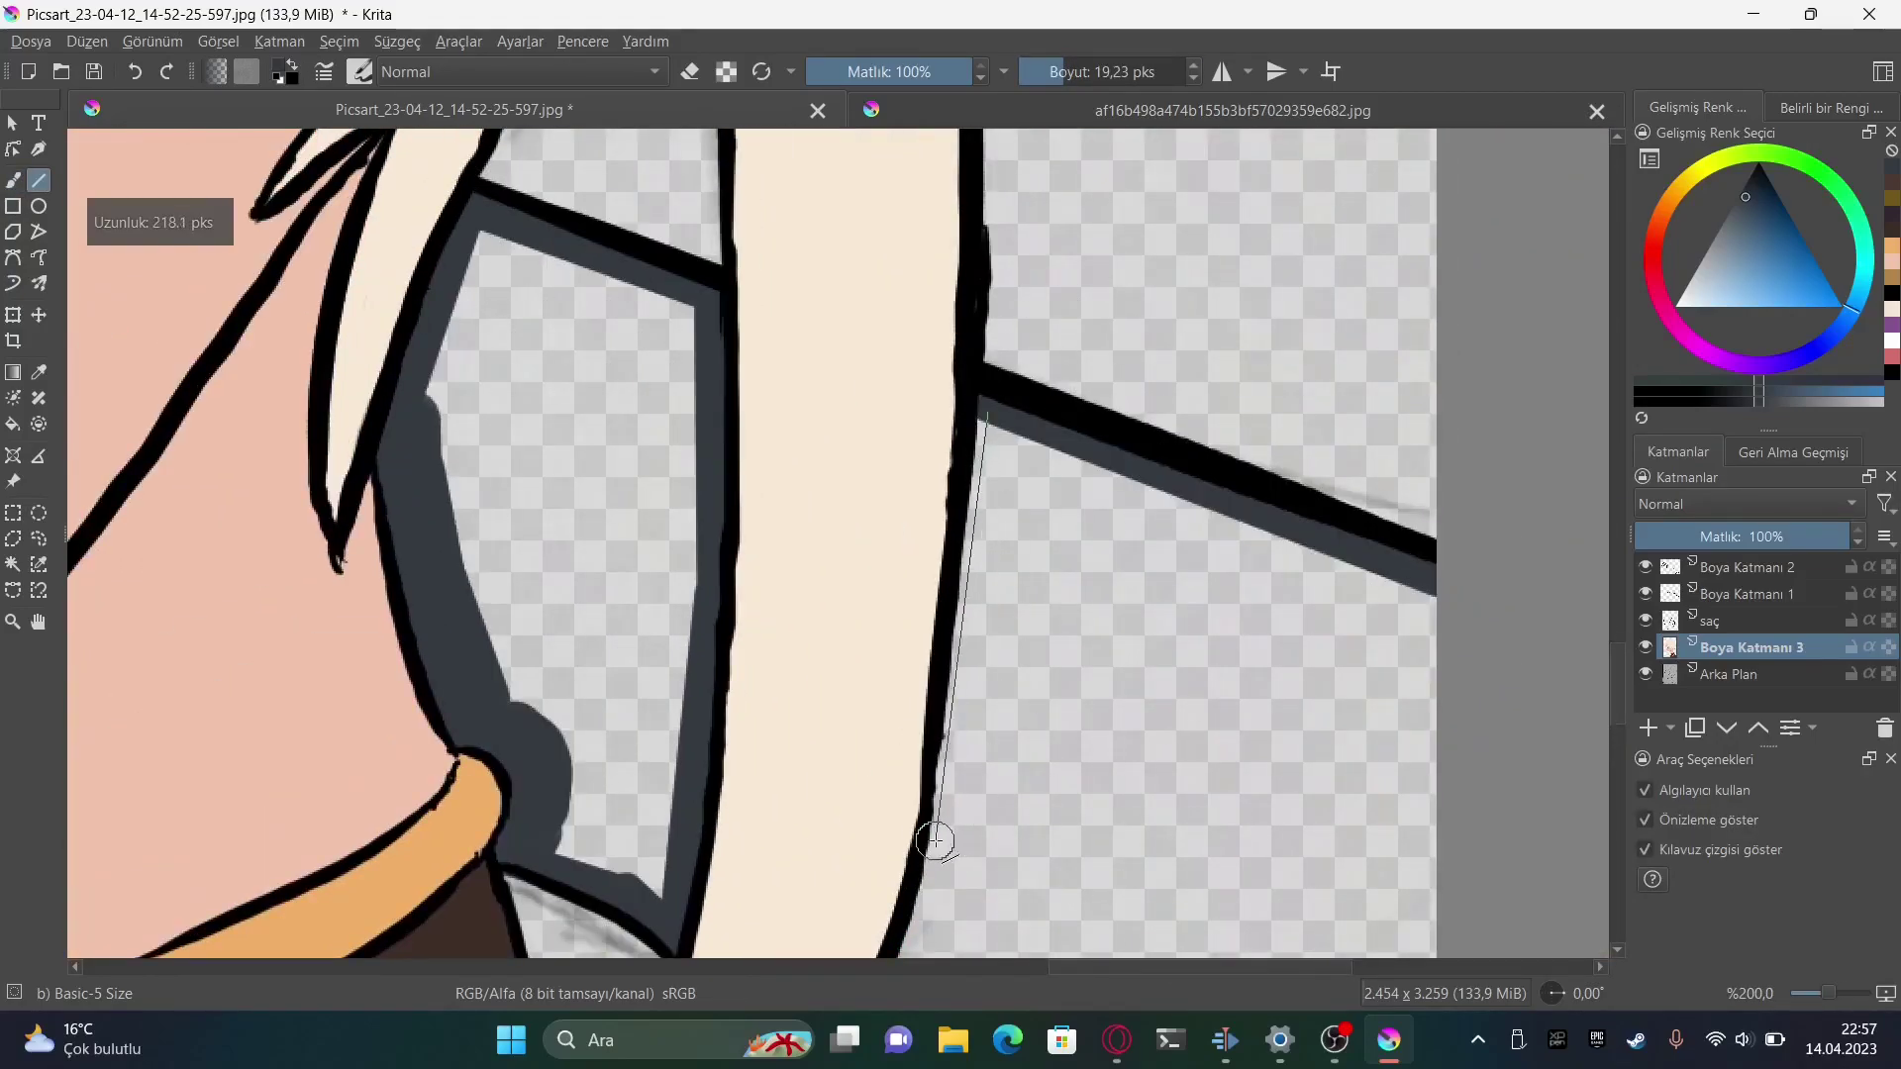
pyautogui.scroll(-5, 925, 828)
pyautogui.moveTo(966, 455); pyautogui.dragTo(1163, 721)
pyautogui.scroll(-5, 1163, 721)
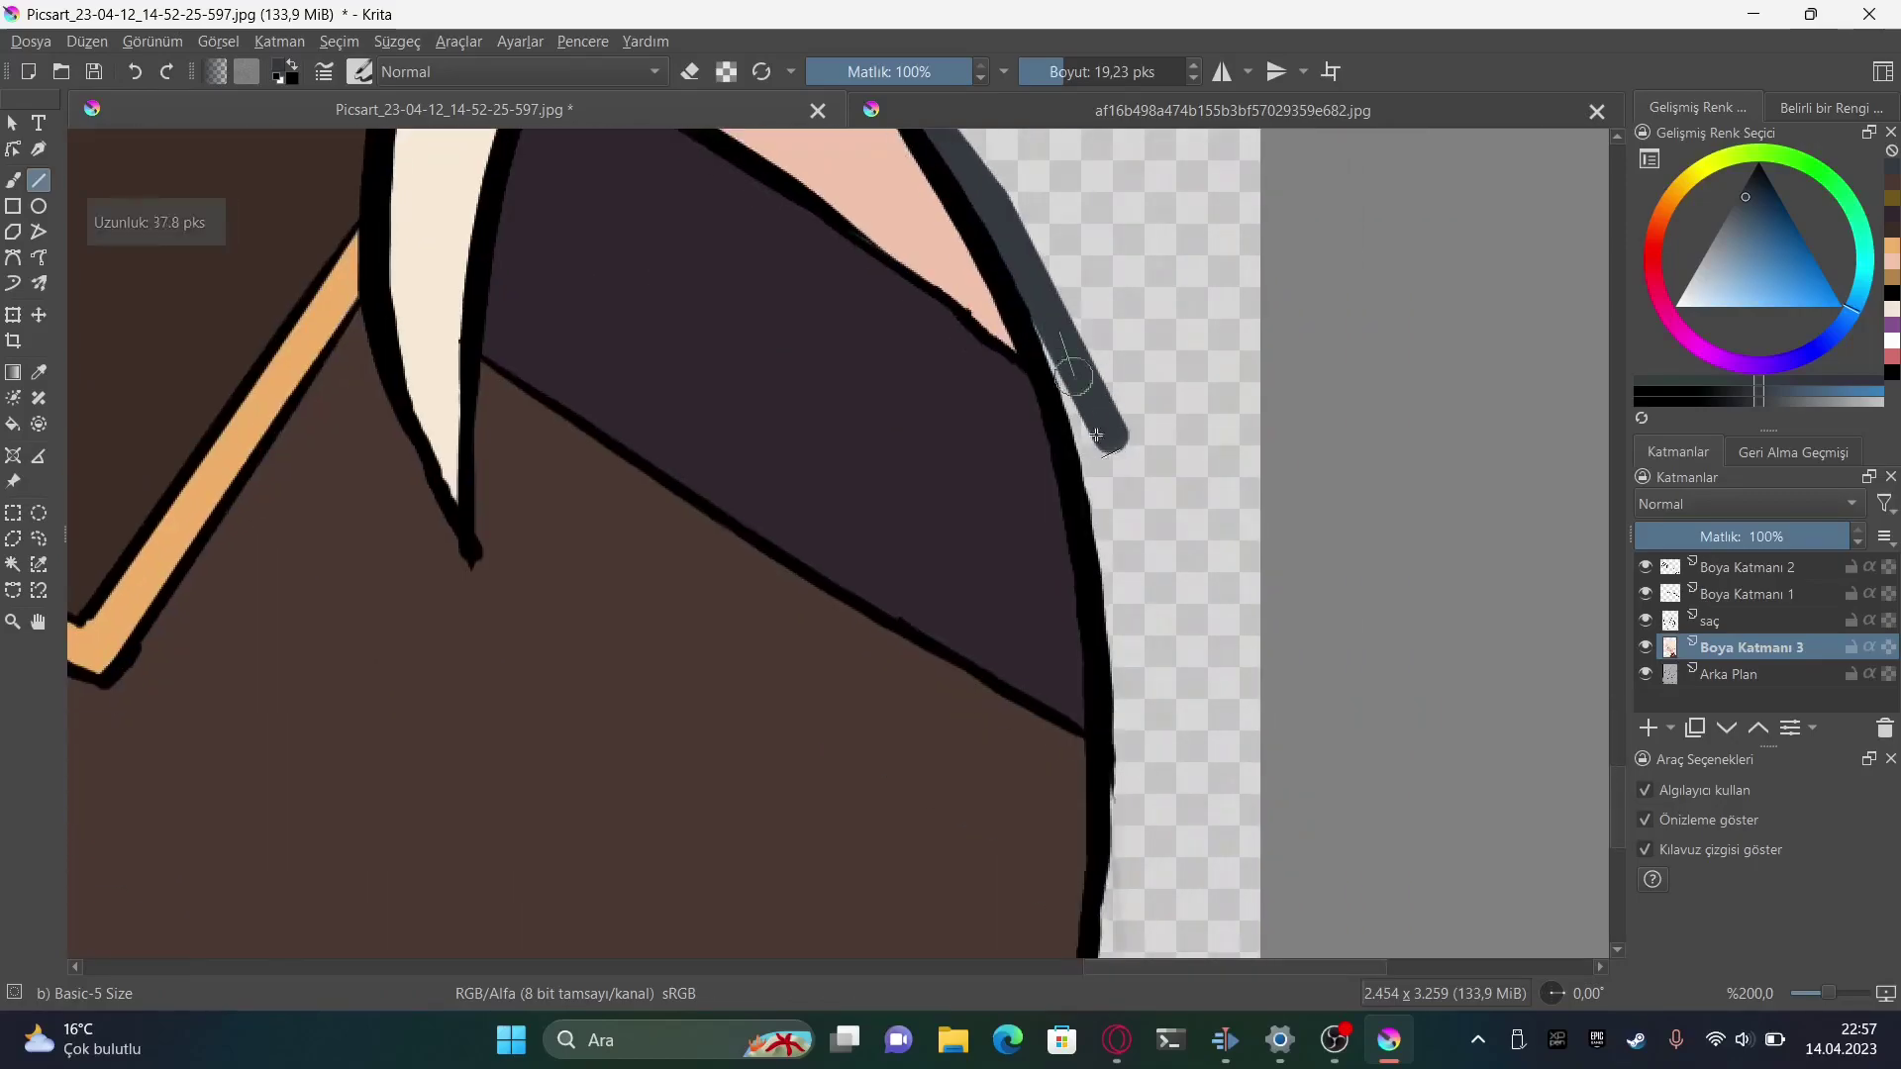
pyautogui.moveTo(1267, 757); pyautogui.dragTo(1229, 190)
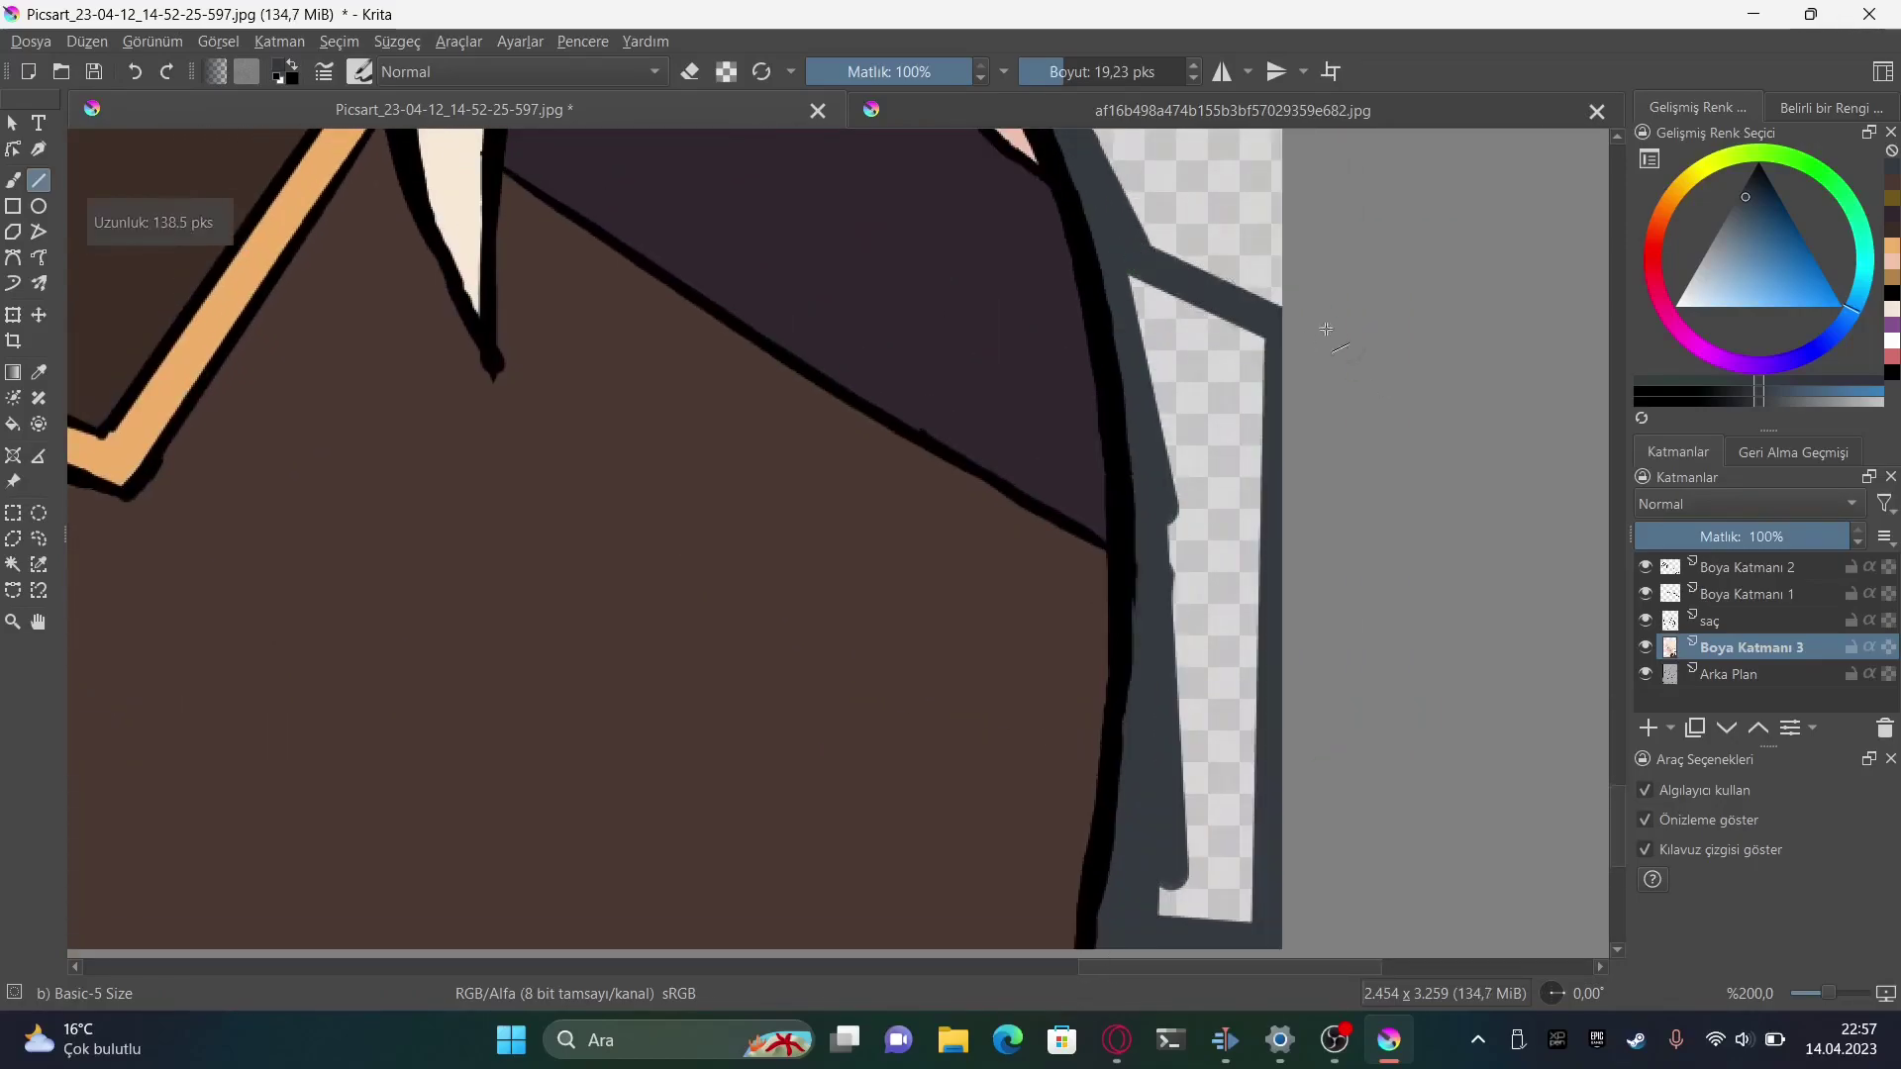
# Paint slate-gray into the empty area right of the hair with a smaller brush
pyautogui.press('b')
pyautogui.scroll(5, 1287, 891)
pyautogui.moveTo(1325, 911); pyautogui.dragTo(1030, 275)
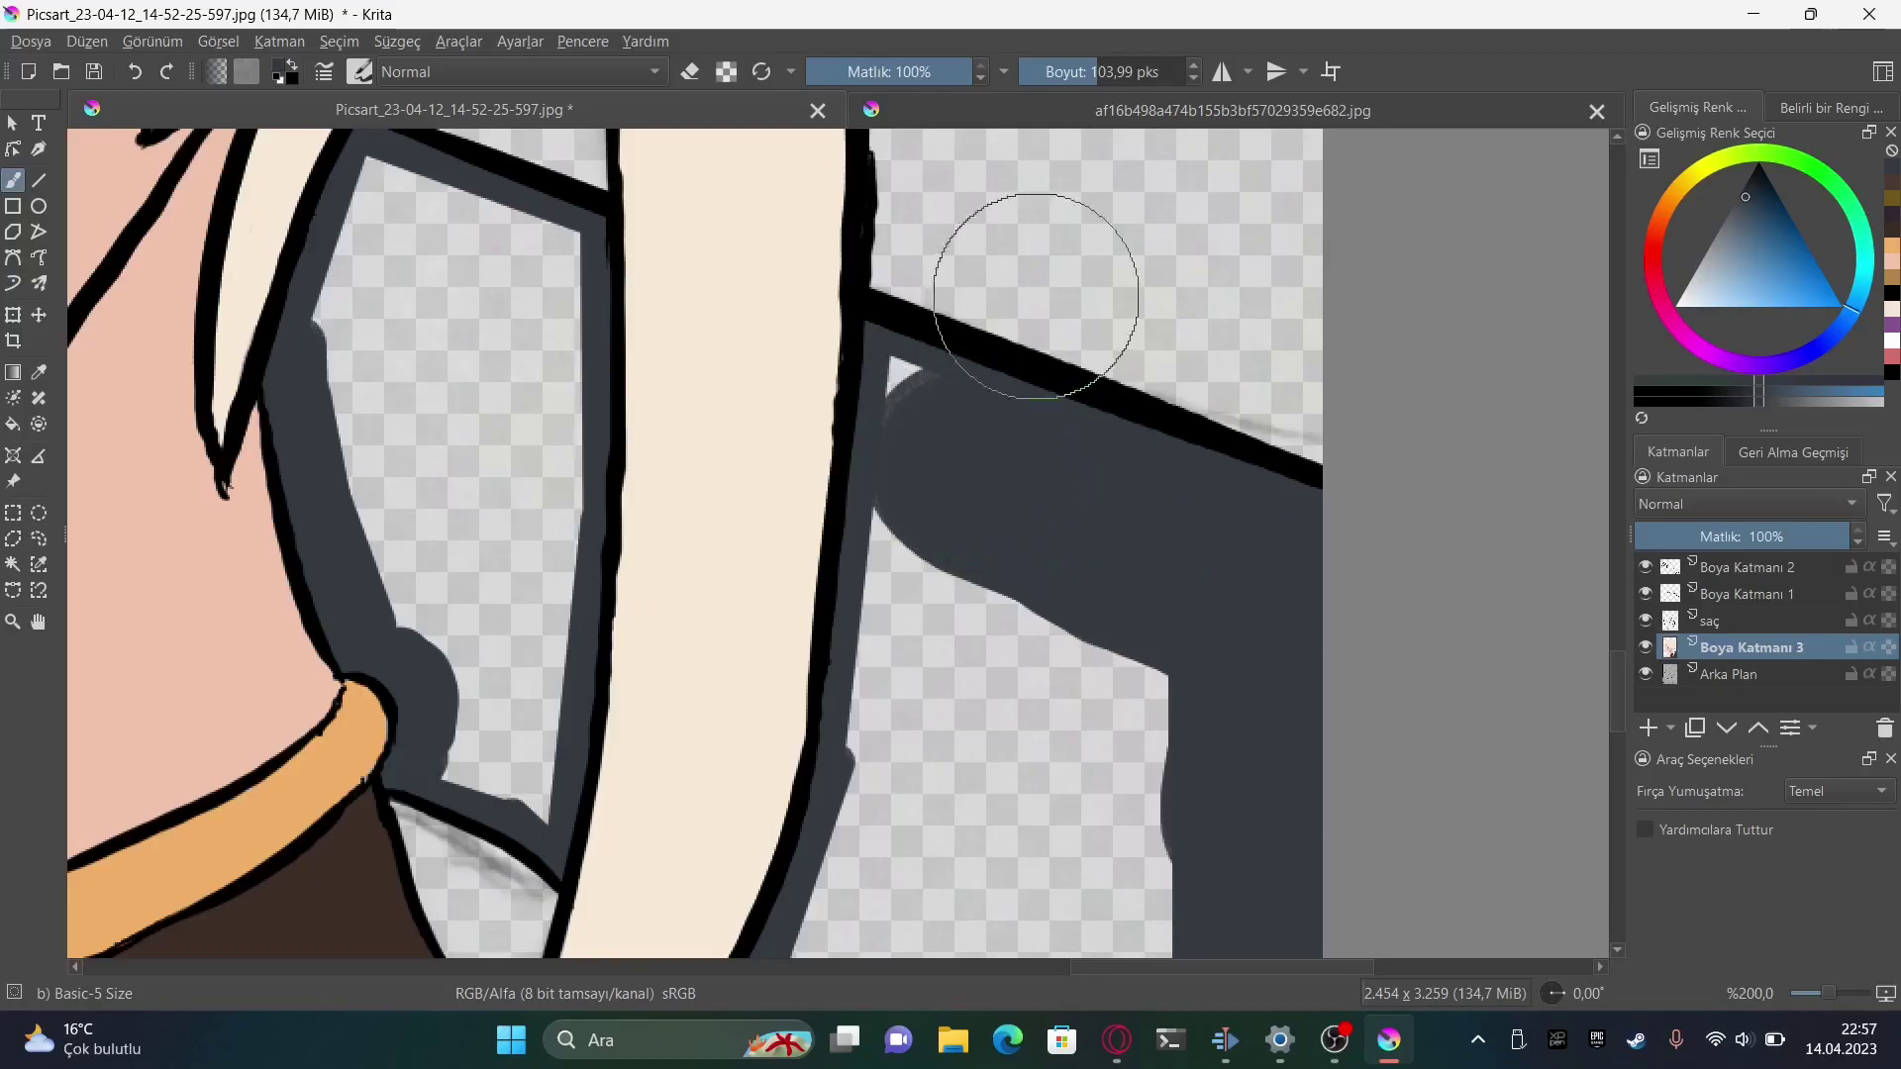
pyautogui.press('[')
pyautogui.press('[')
pyautogui.press('[')
pyautogui.scroll(5, 1124, 479)
pyautogui.scroll(-5, 713, 495)
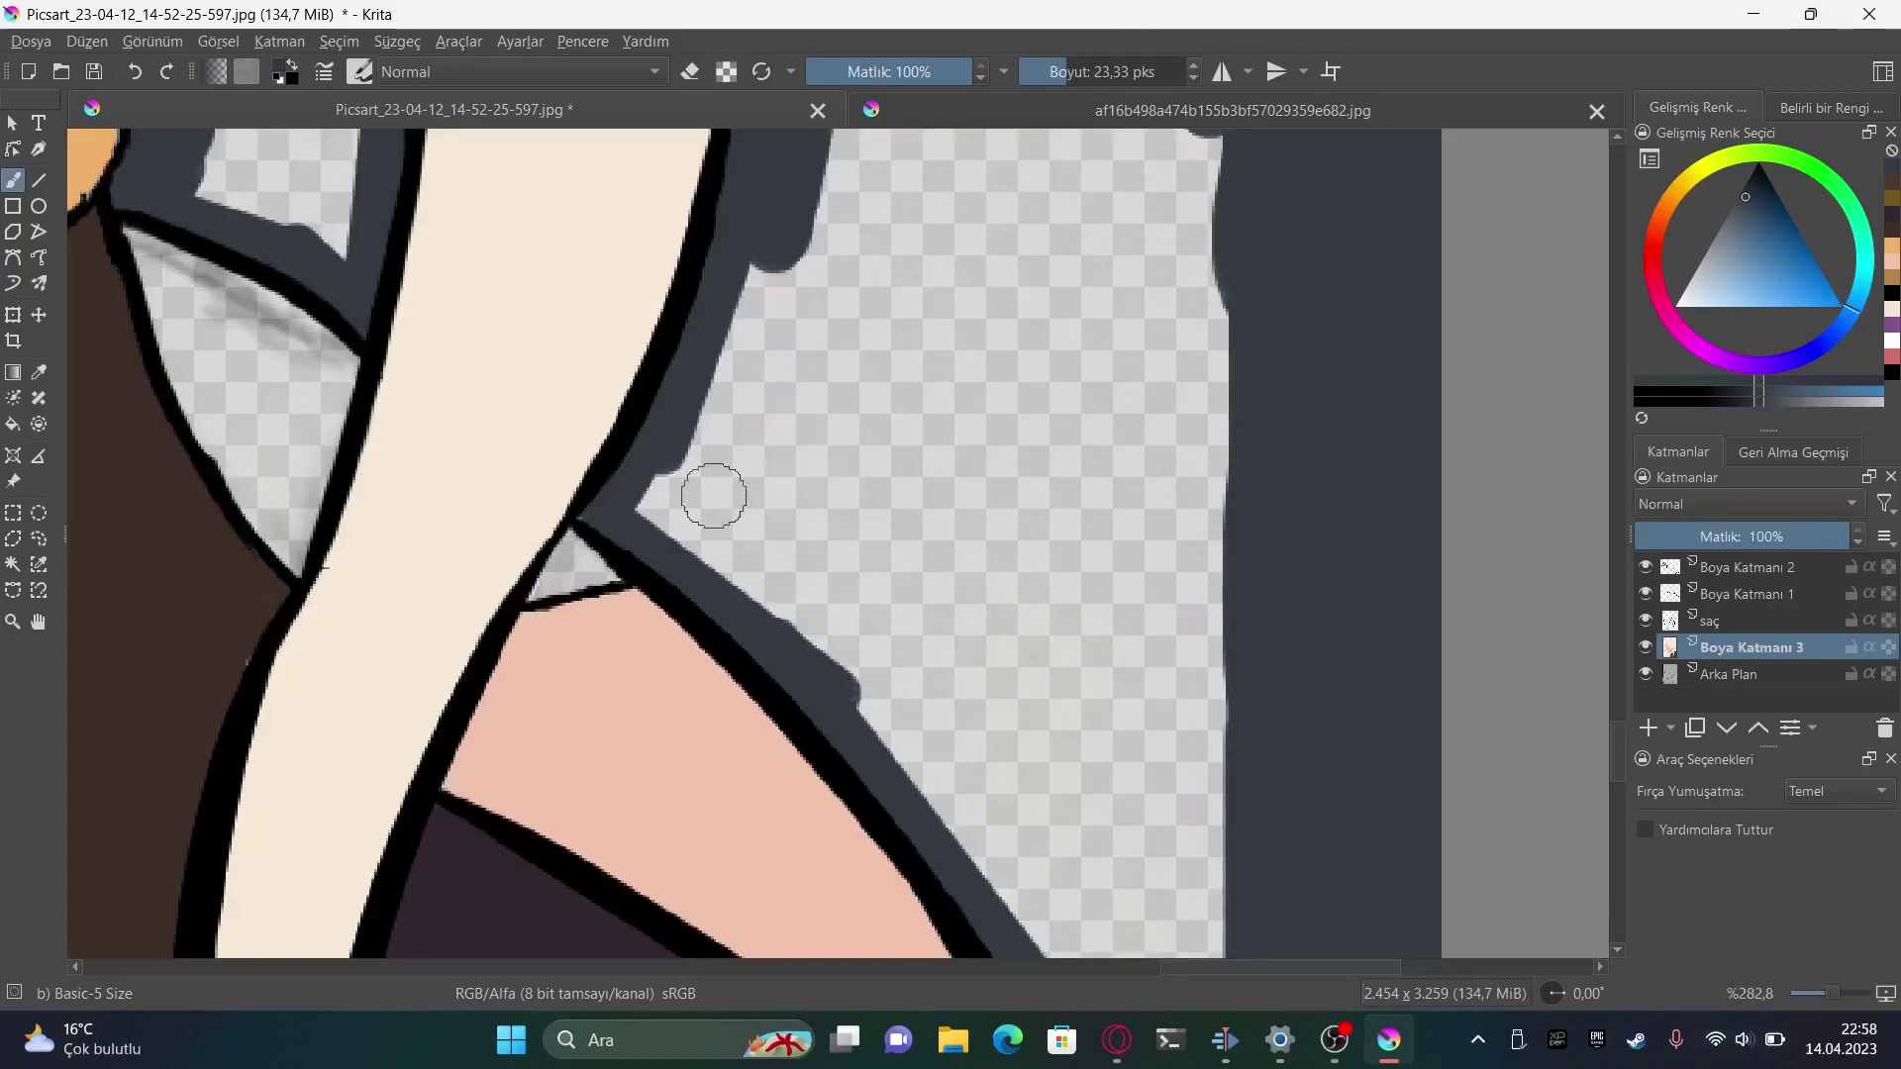
pyautogui.moveTo(1062, 665)
pyautogui.mouseDown()
pyautogui.moveTo(935, 830)
pyautogui.moveTo(891, 853)
pyautogui.mouseUp()
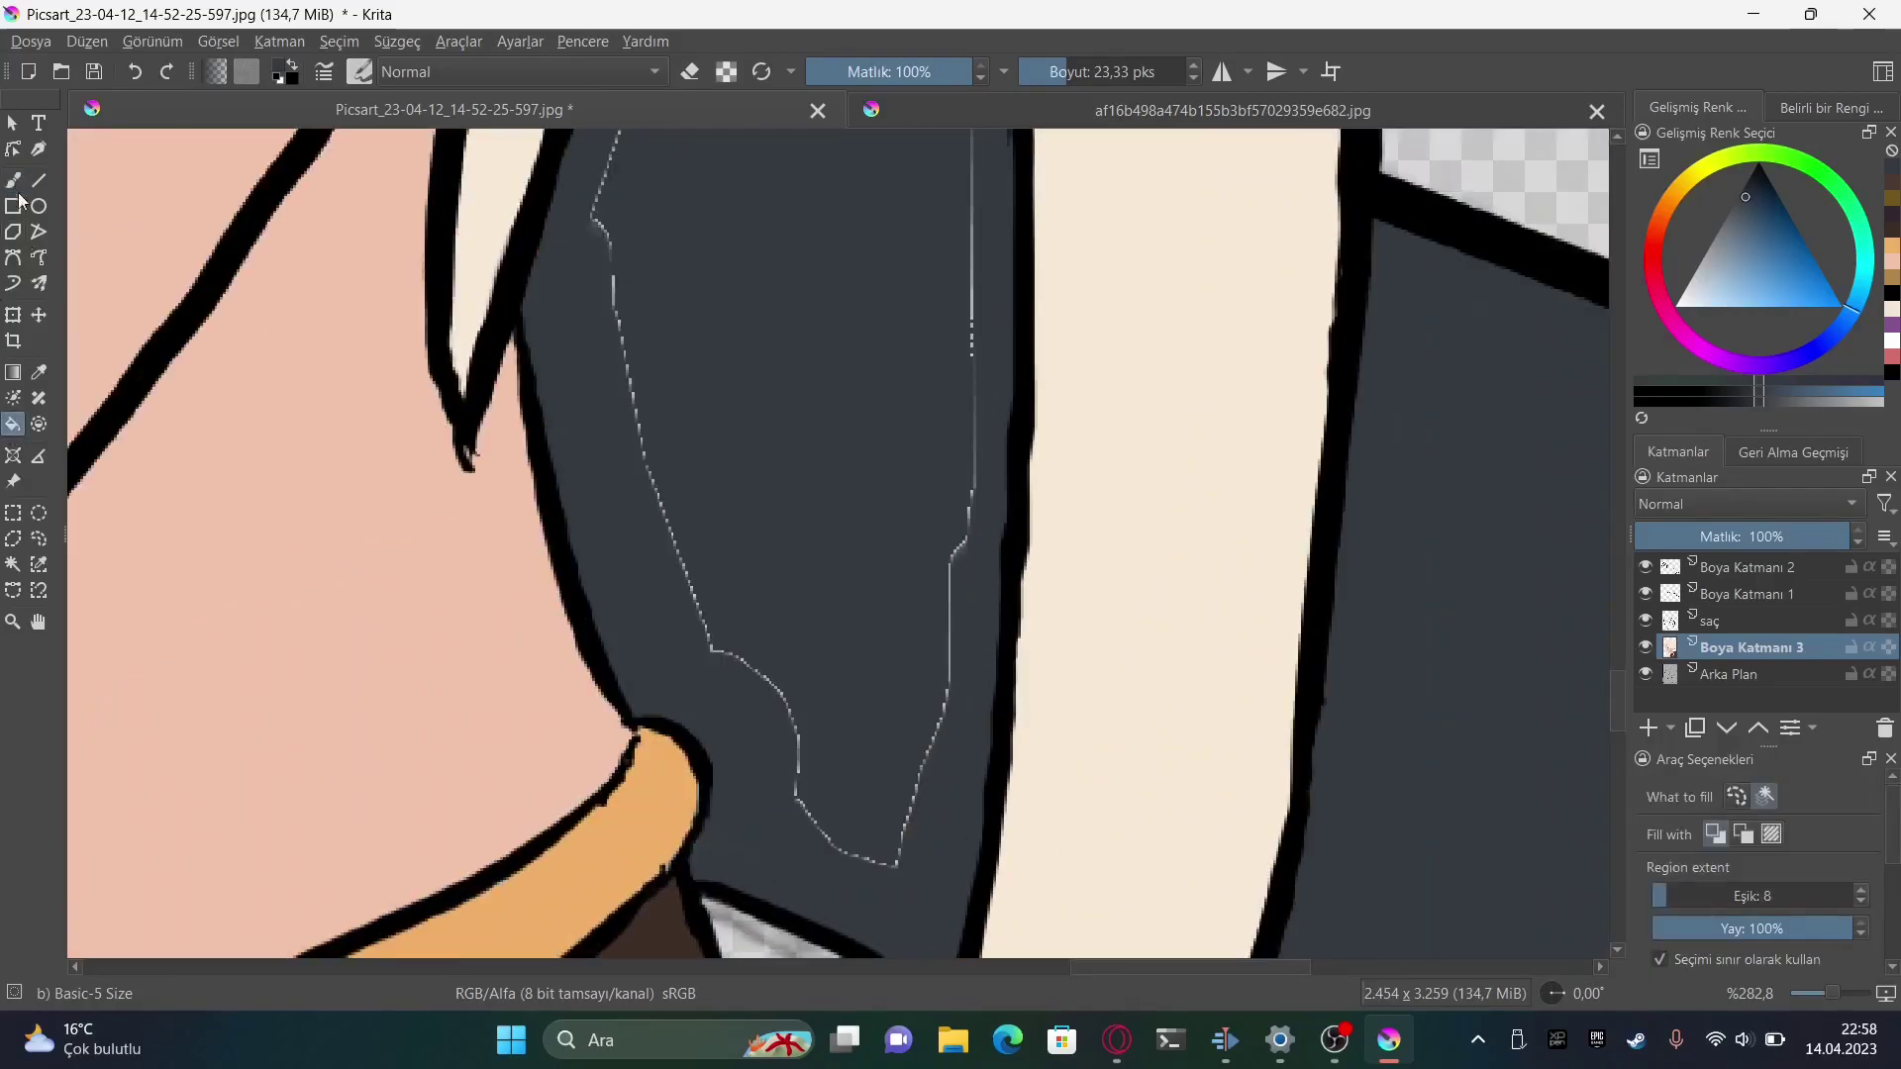
# Fill the transparent hair gap and the gap beside the collar with slate-gray
pyautogui.moveTo(970, 297); pyautogui.dragTo(942, 763)
pyautogui.scroll(-5, 942, 763)
pyautogui.scroll(6, 853, 730)
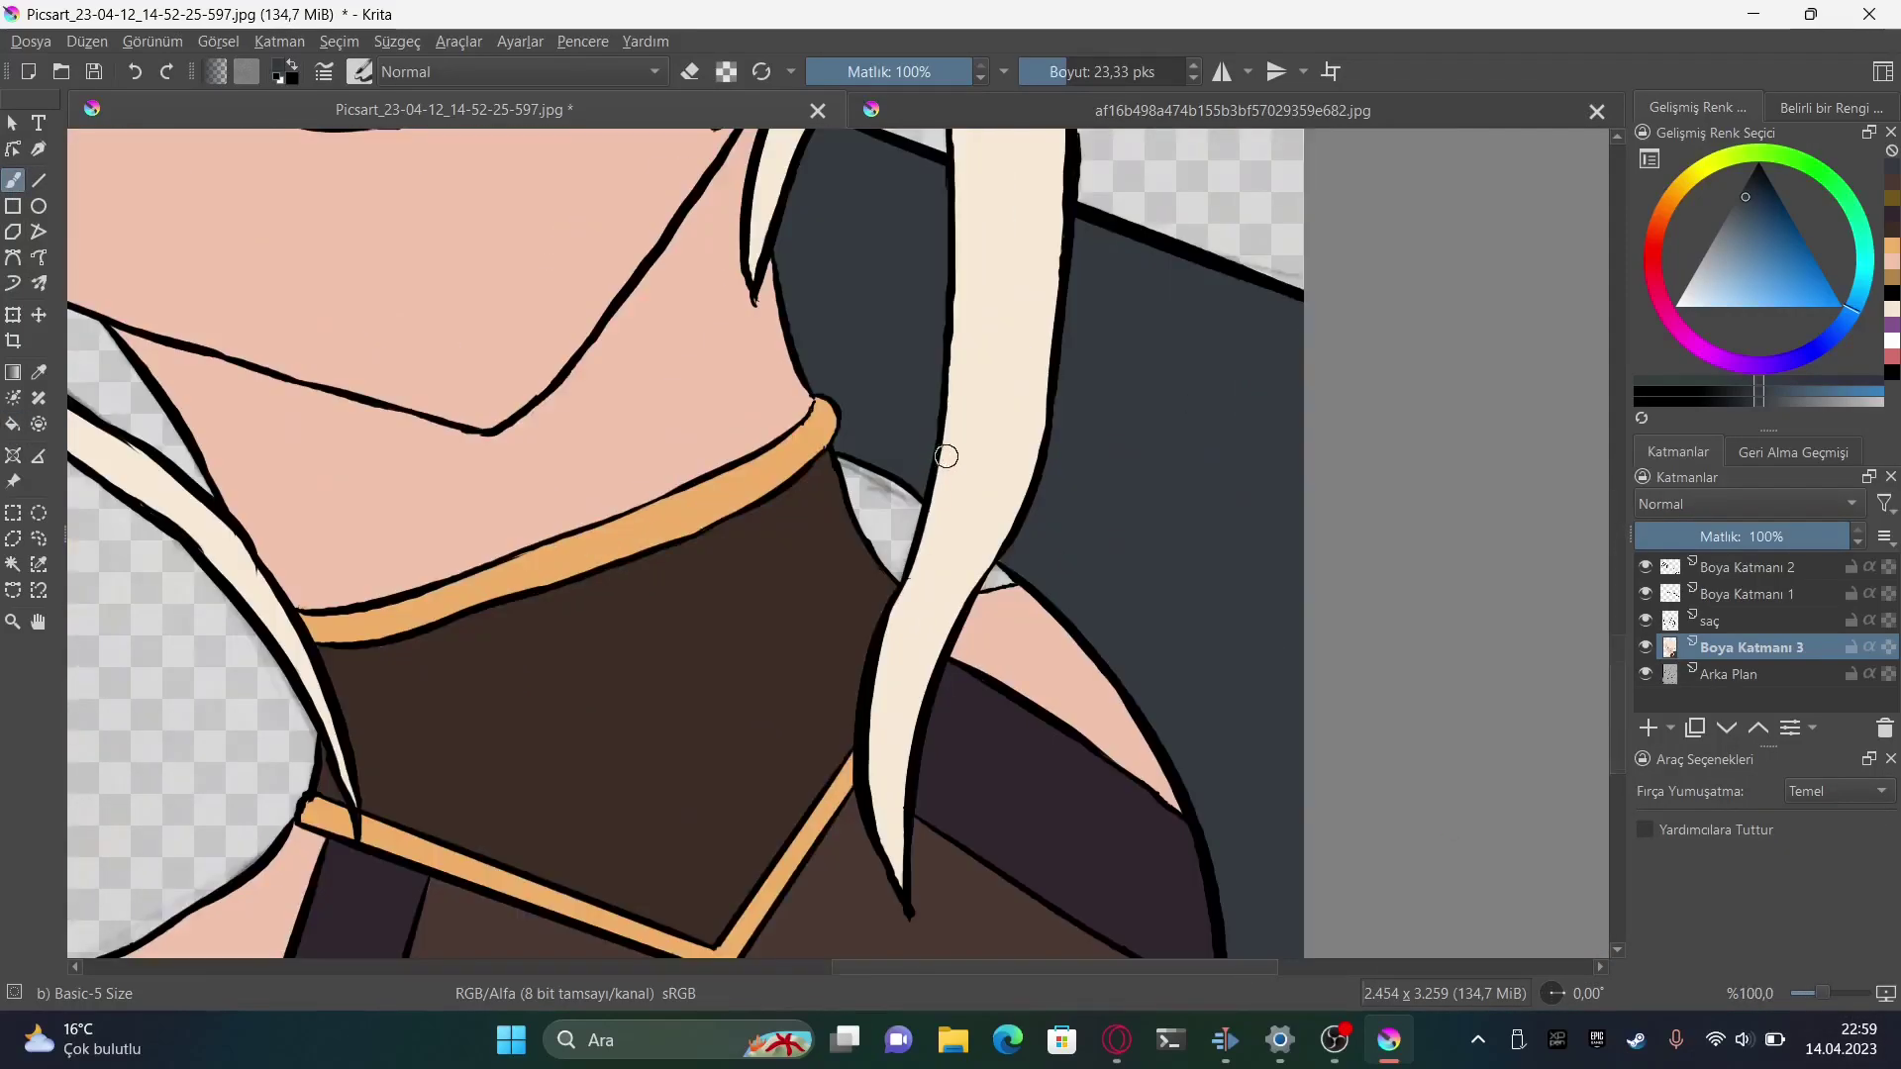
pyautogui.moveTo(594, 552)
pyautogui.mouseDown()
pyautogui.moveTo(703, 634)
pyautogui.moveTo(800, 881)
pyautogui.mouseUp()
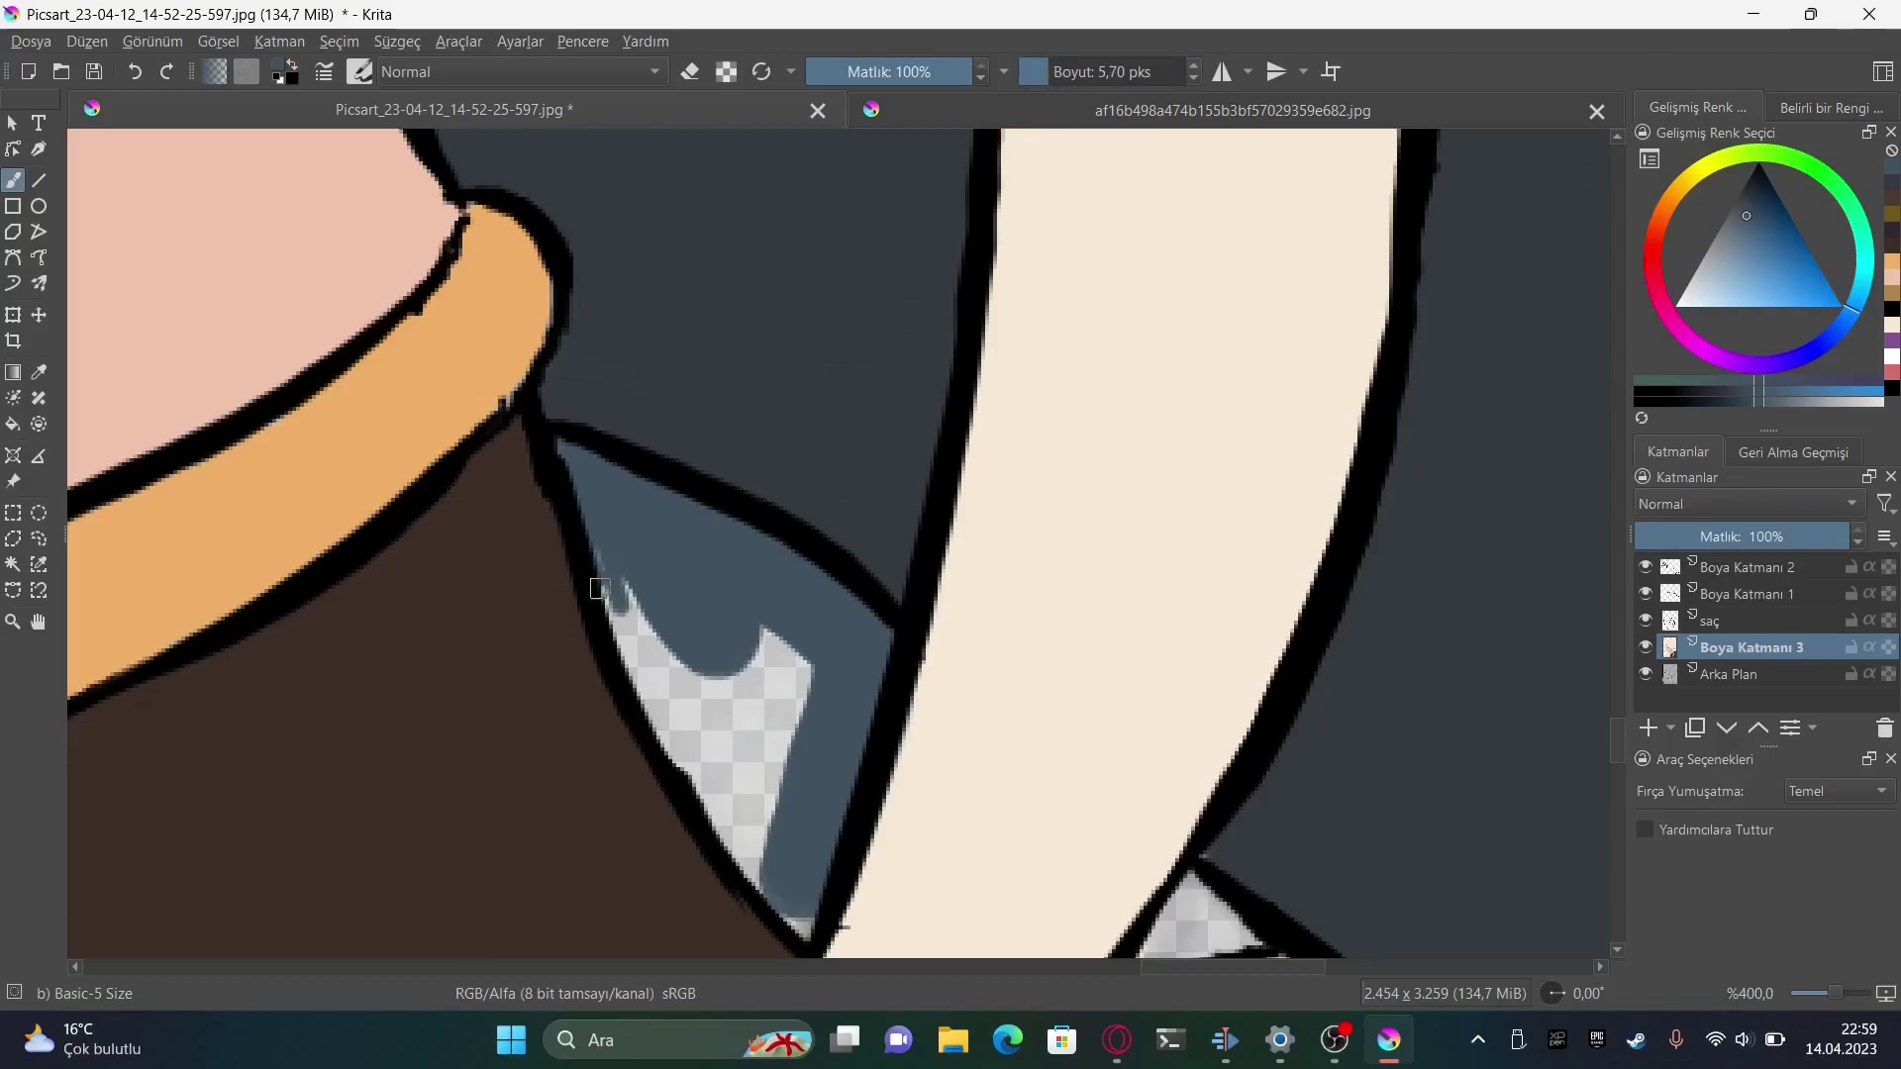
# Cover the last transparent gaps around the hair and shoulder in slate-gray
pyautogui.moveTo(599, 589)
pyautogui.mouseDown()
pyautogui.moveTo(772, 891)
pyautogui.moveTo(733, 851)
pyautogui.mouseUp()
pyautogui.moveTo(673, 644); pyautogui.dragTo(752, 862)
pyautogui.moveTo(732, 659); pyautogui.dragTo(777, 871)
pyautogui.moveTo(782, 872); pyautogui.dragTo(871, 584)
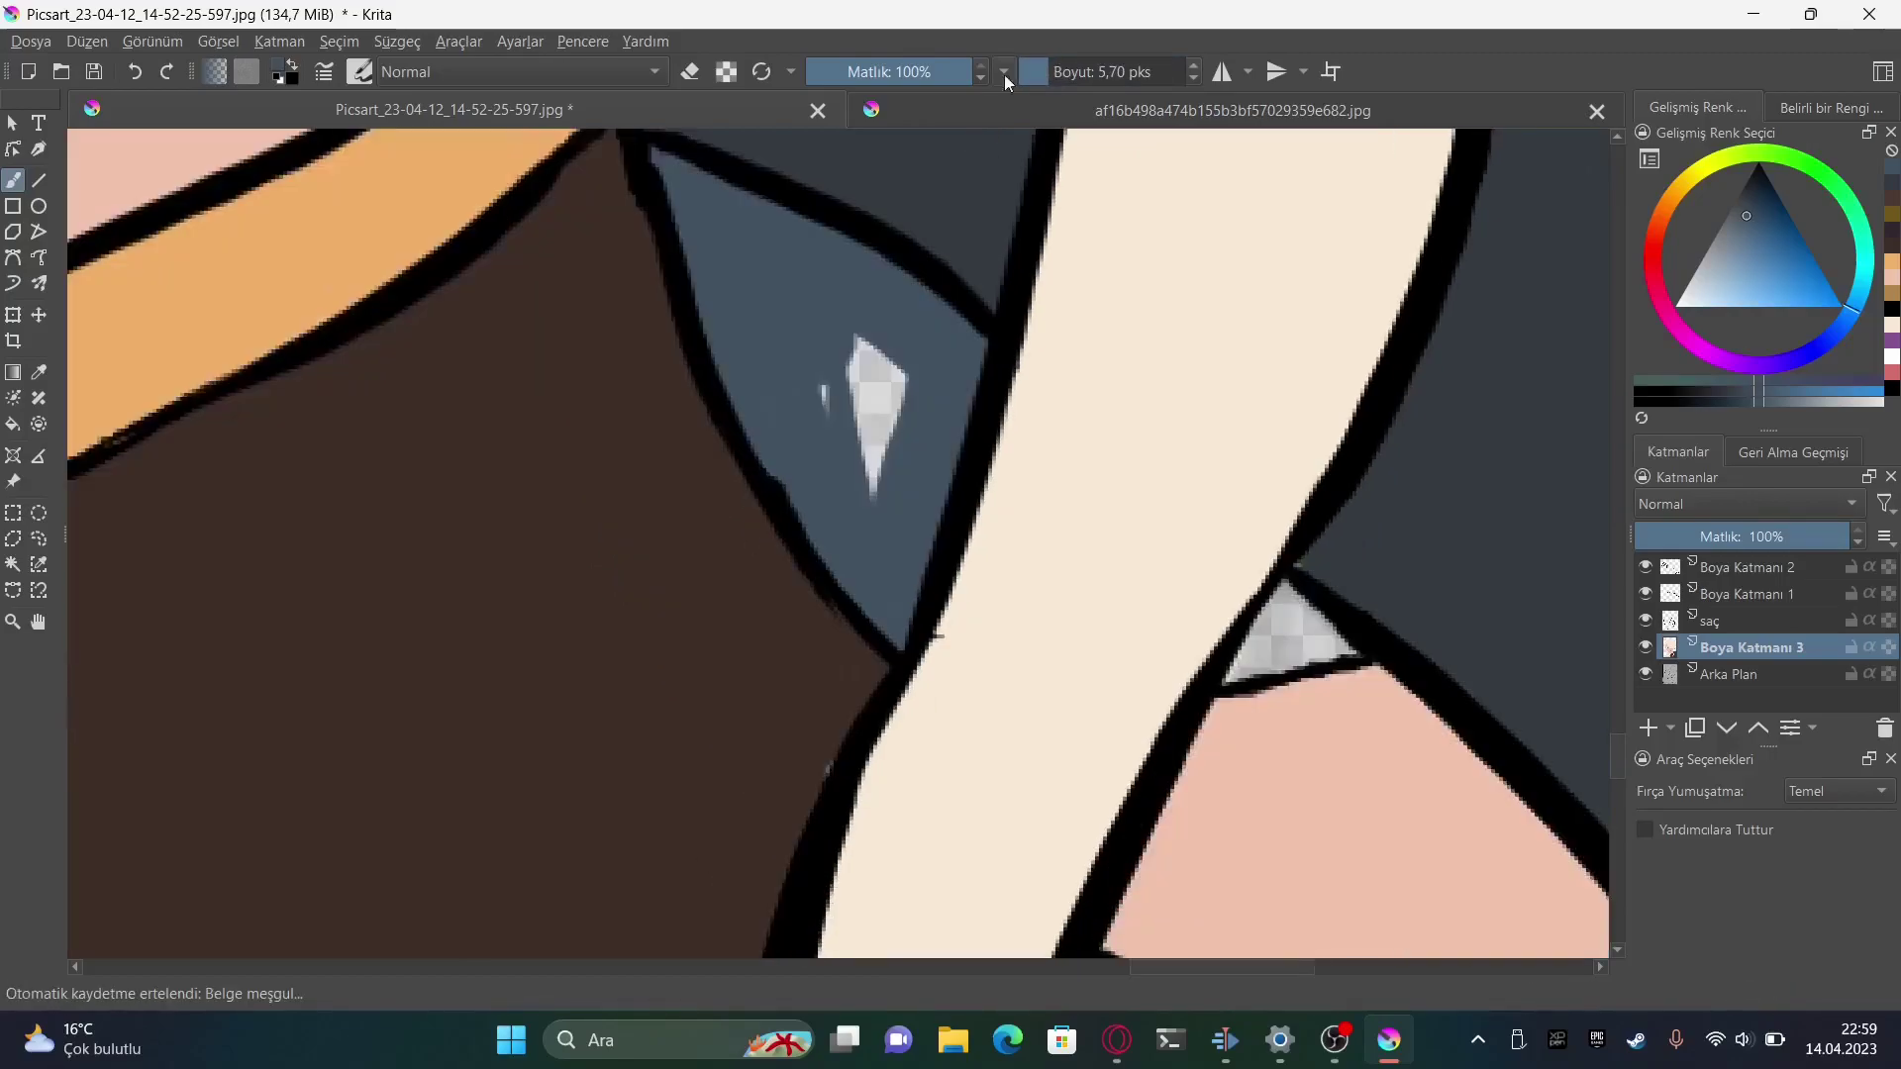
pyautogui.moveTo(871, 346); pyautogui.dragTo(891, 495)
pyautogui.moveTo(1237, 653); pyautogui.dragTo(1337, 624)
# Add a new paint layer, Boya Katmanı 4
pyautogui.scroll(-6, 927, 482)
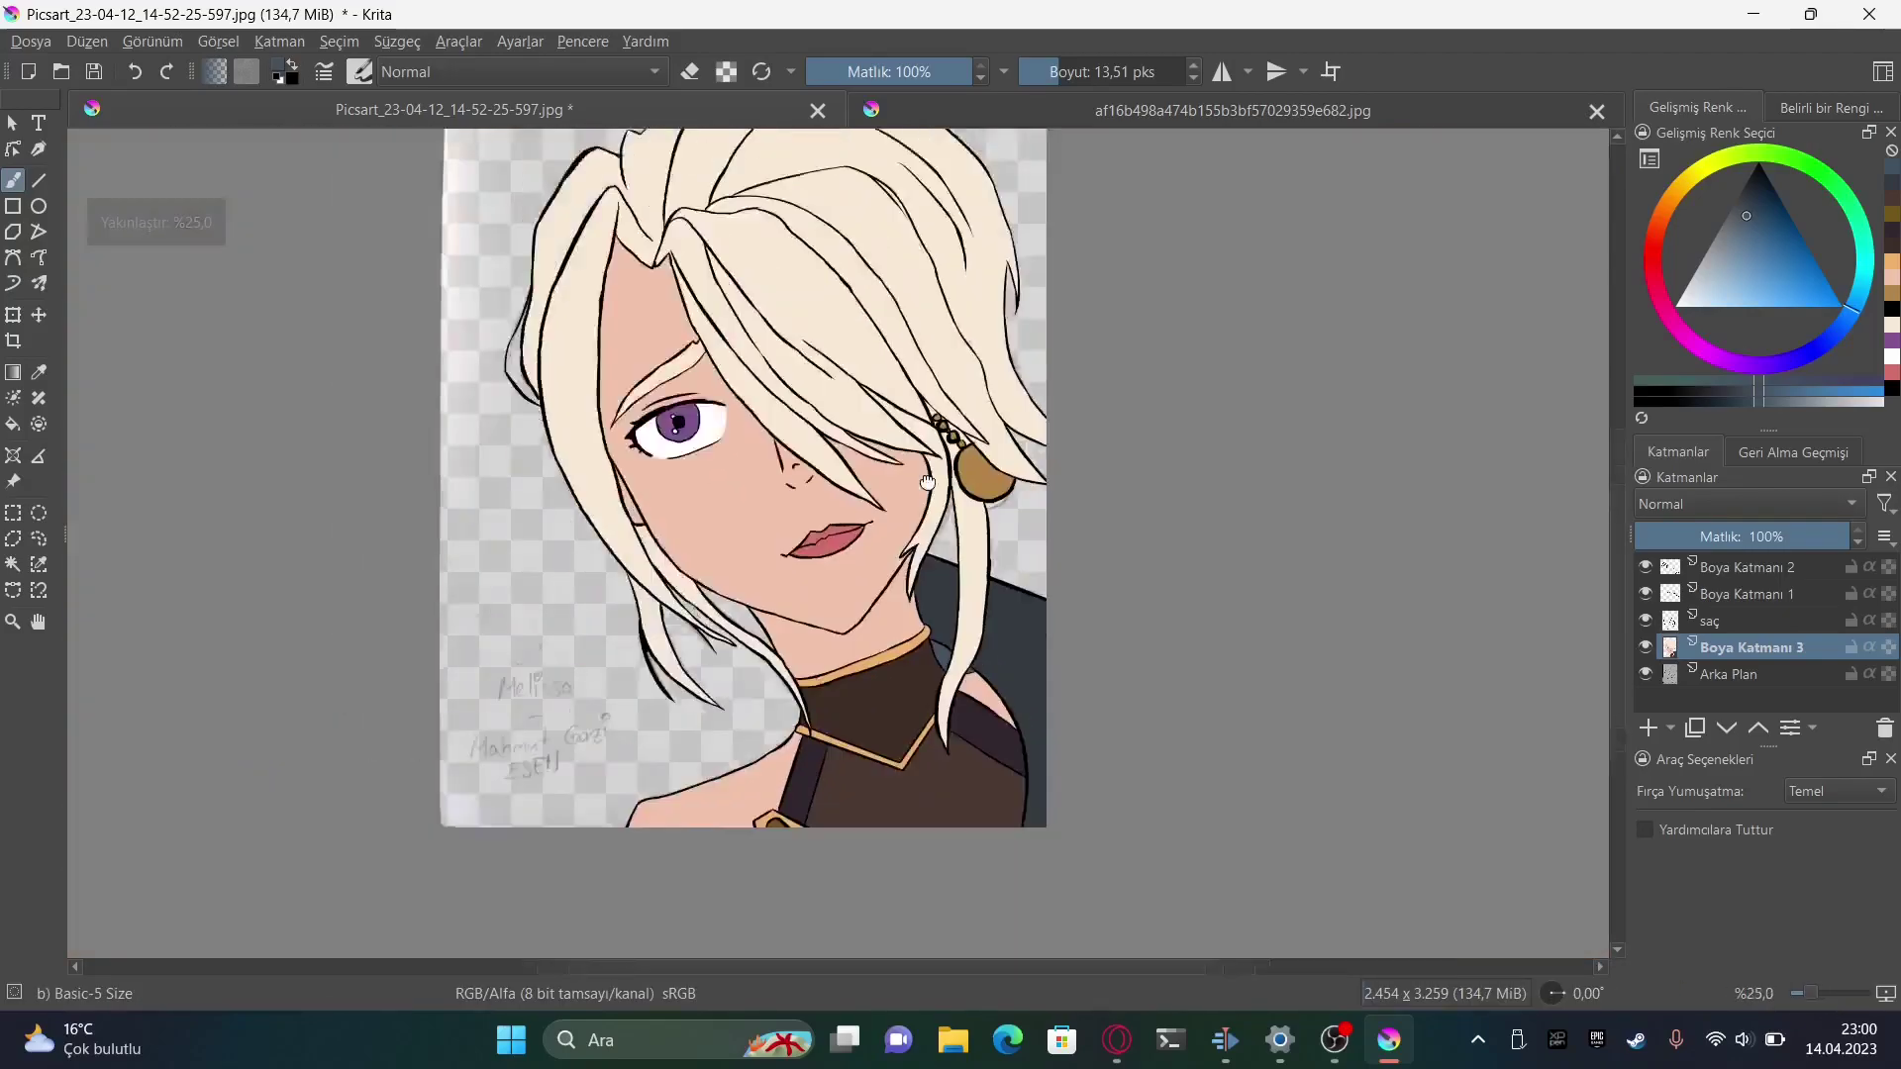
pyautogui.press('Insert')
pyautogui.scroll(2, 693, 327)
pyautogui.scroll(3, 624, 361)
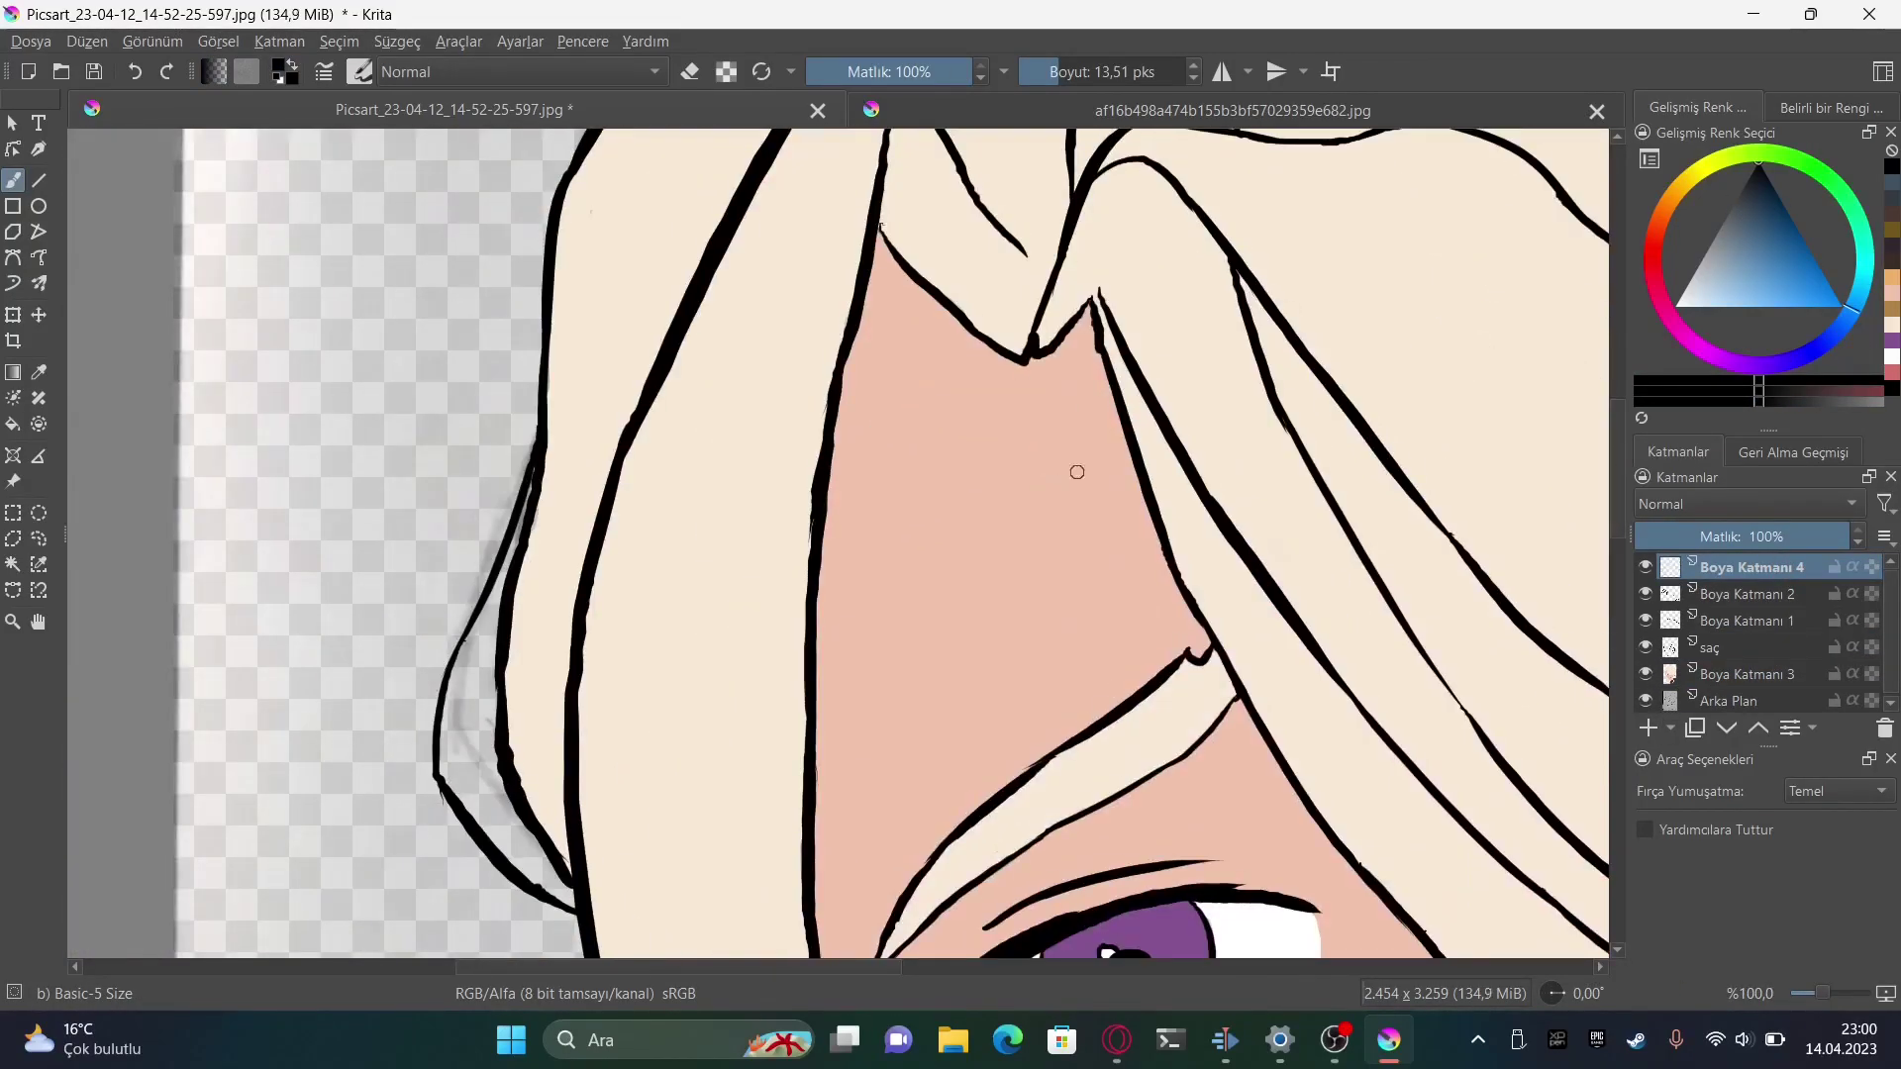
# Paint tapered black shadow strokes along the hair lines and fill the strand gap black
pyautogui.moveTo(1102, 361); pyautogui.dragTo(818, 768)
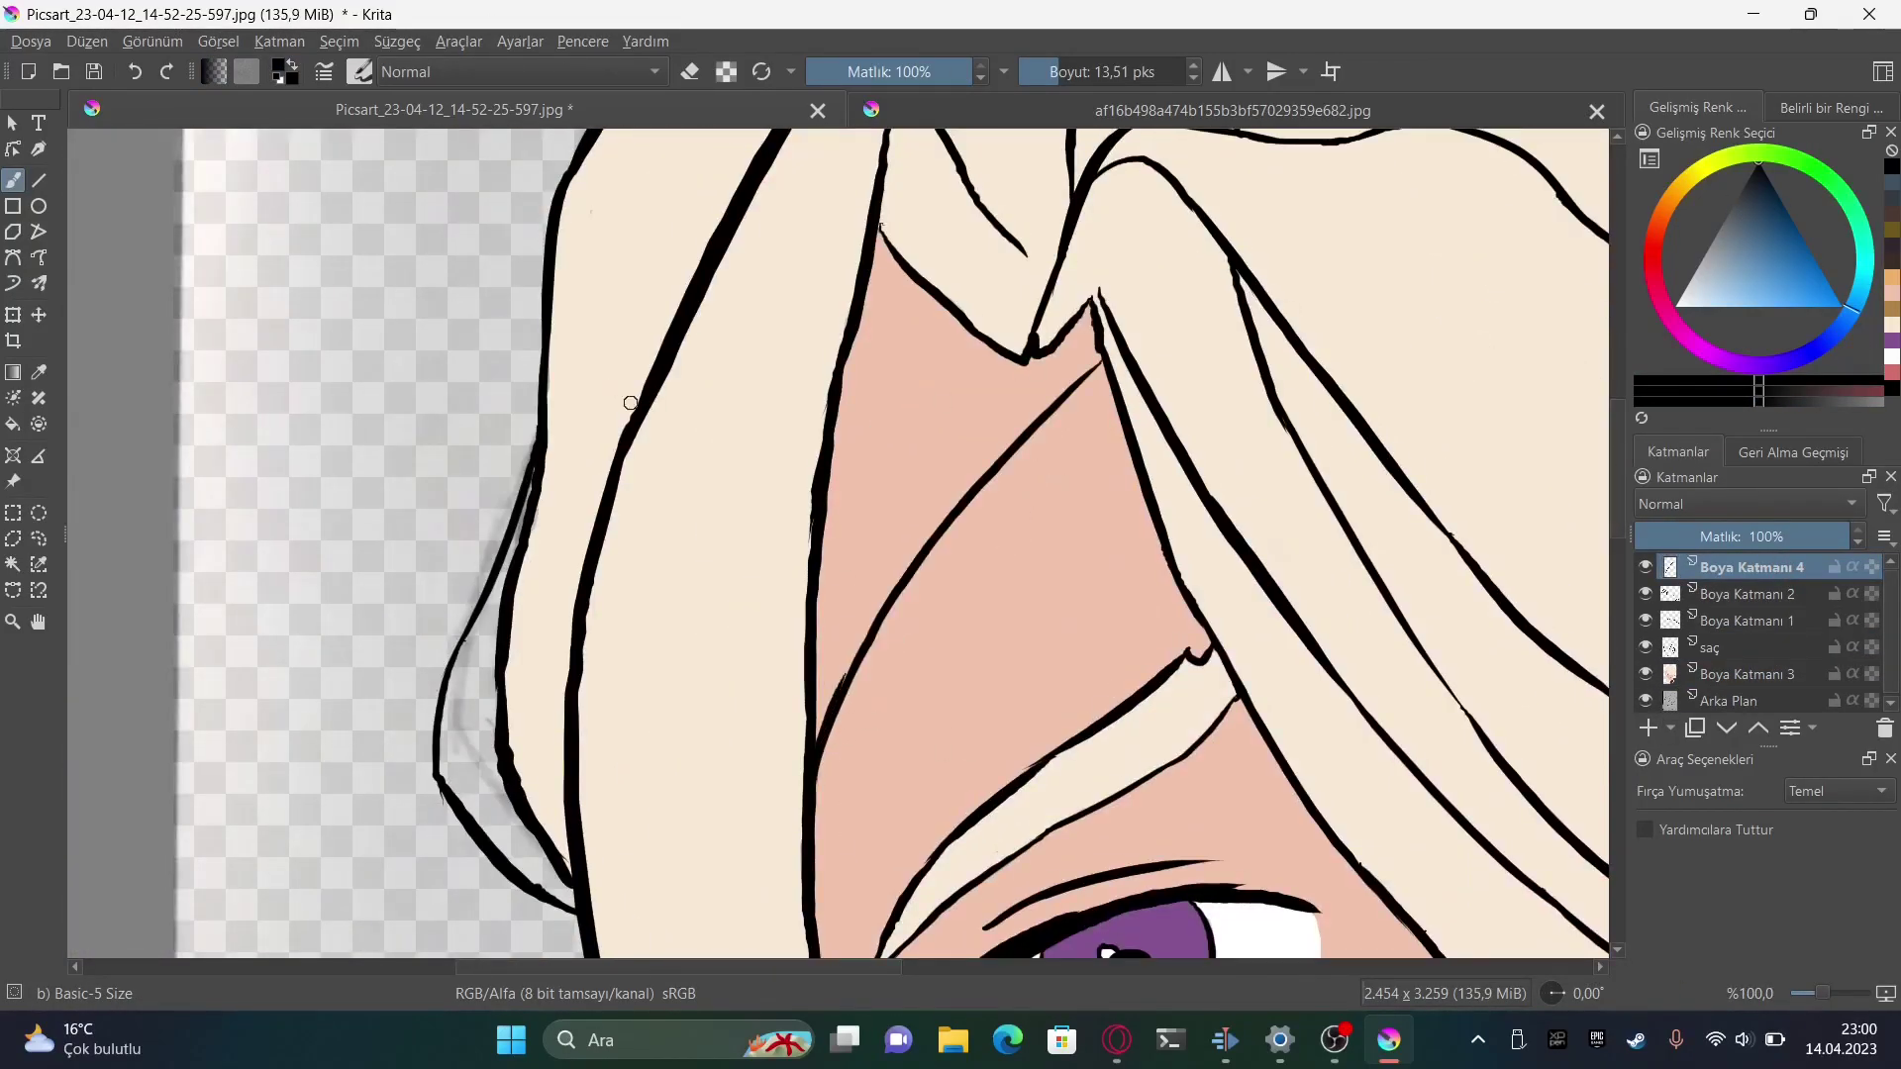
pyautogui.moveTo(881, 243); pyautogui.dragTo(841, 599)
pyautogui.moveTo(869, 287); pyautogui.dragTo(838, 454)
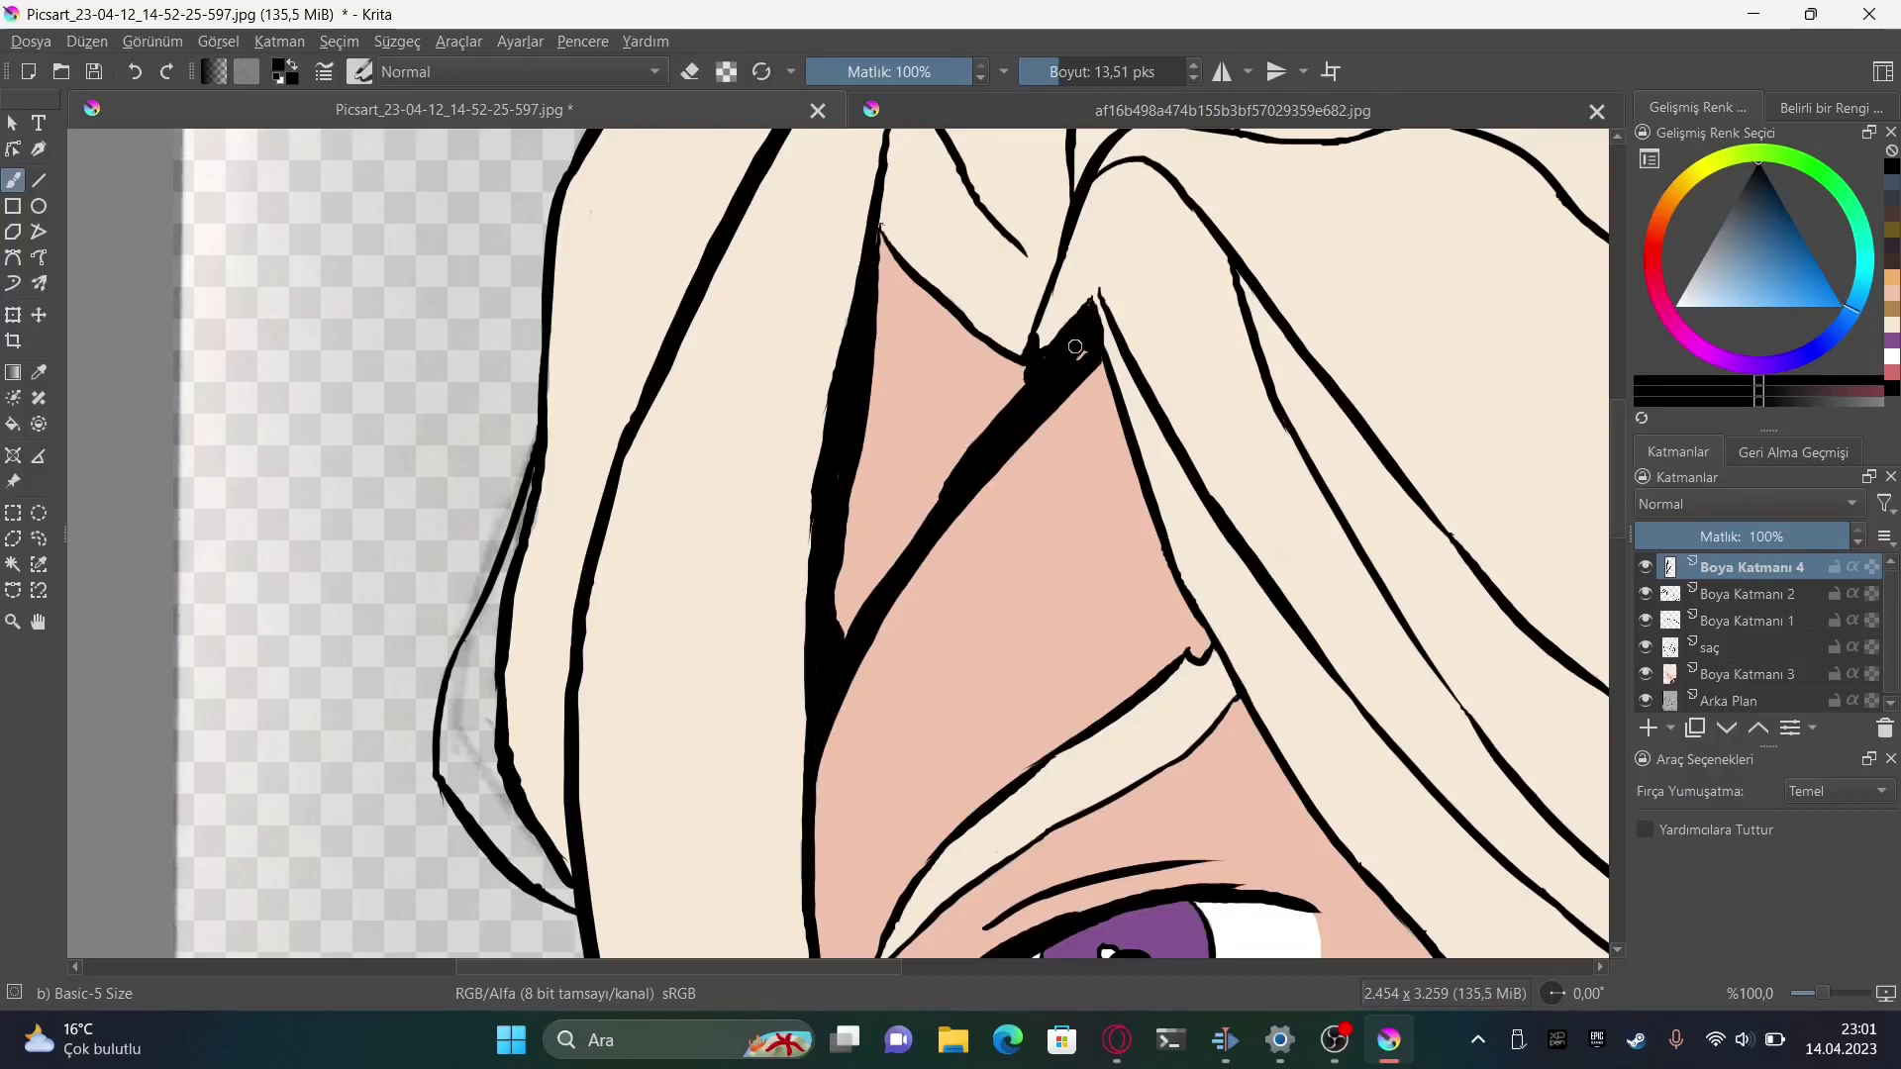
pyautogui.click(911, 416)
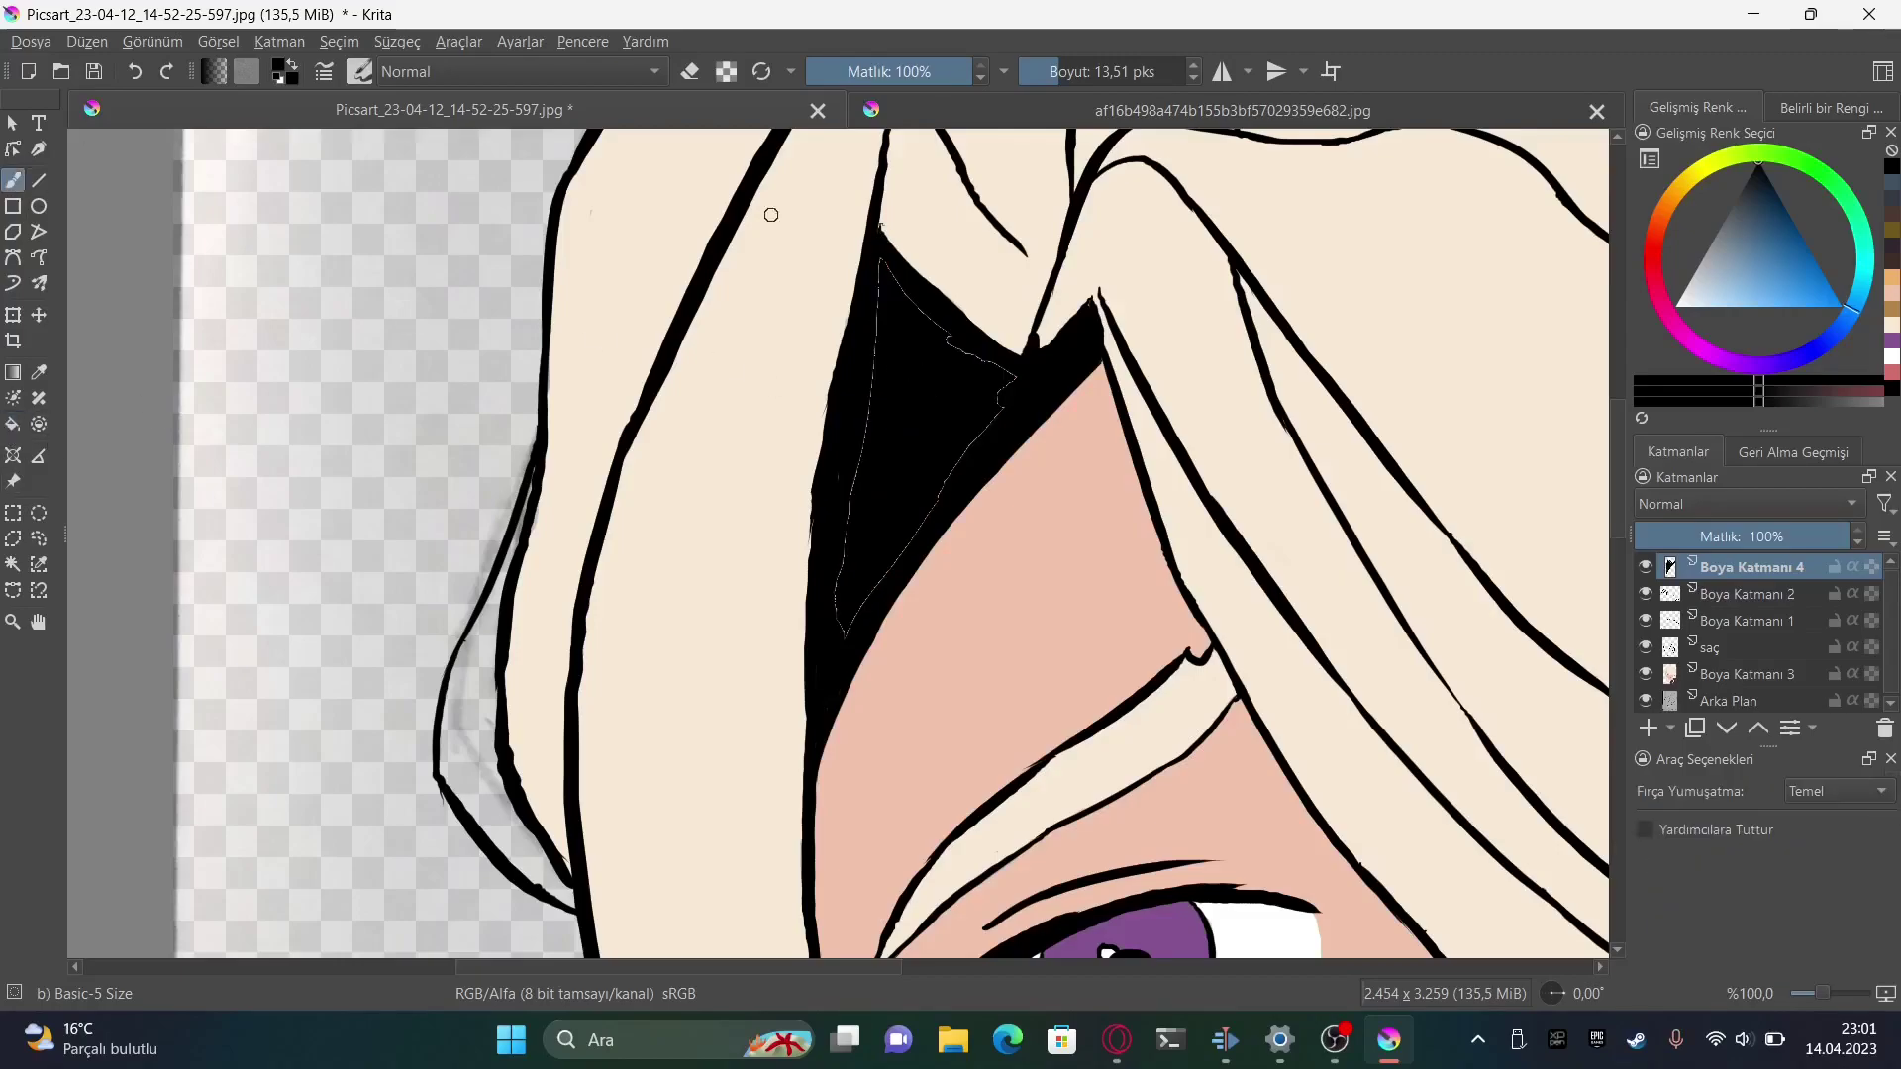
pyautogui.scroll(-5, 879, 370)
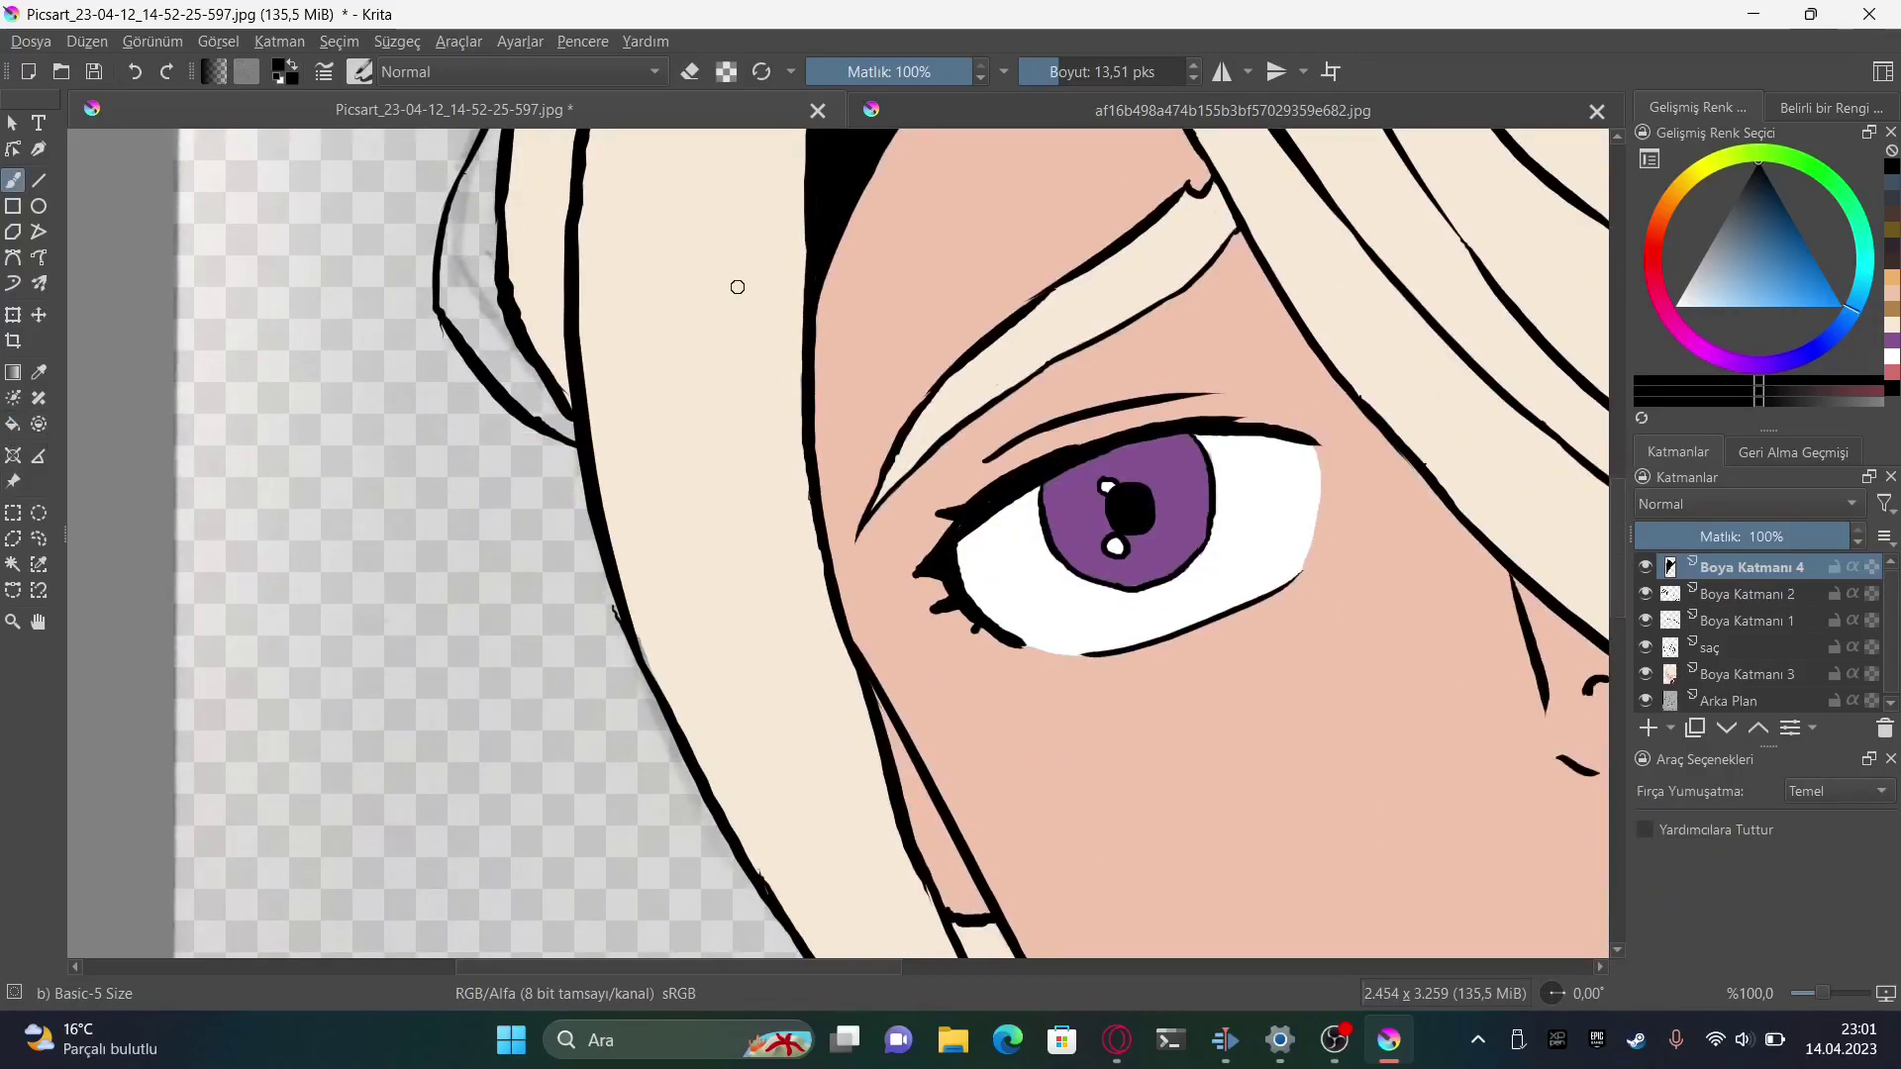
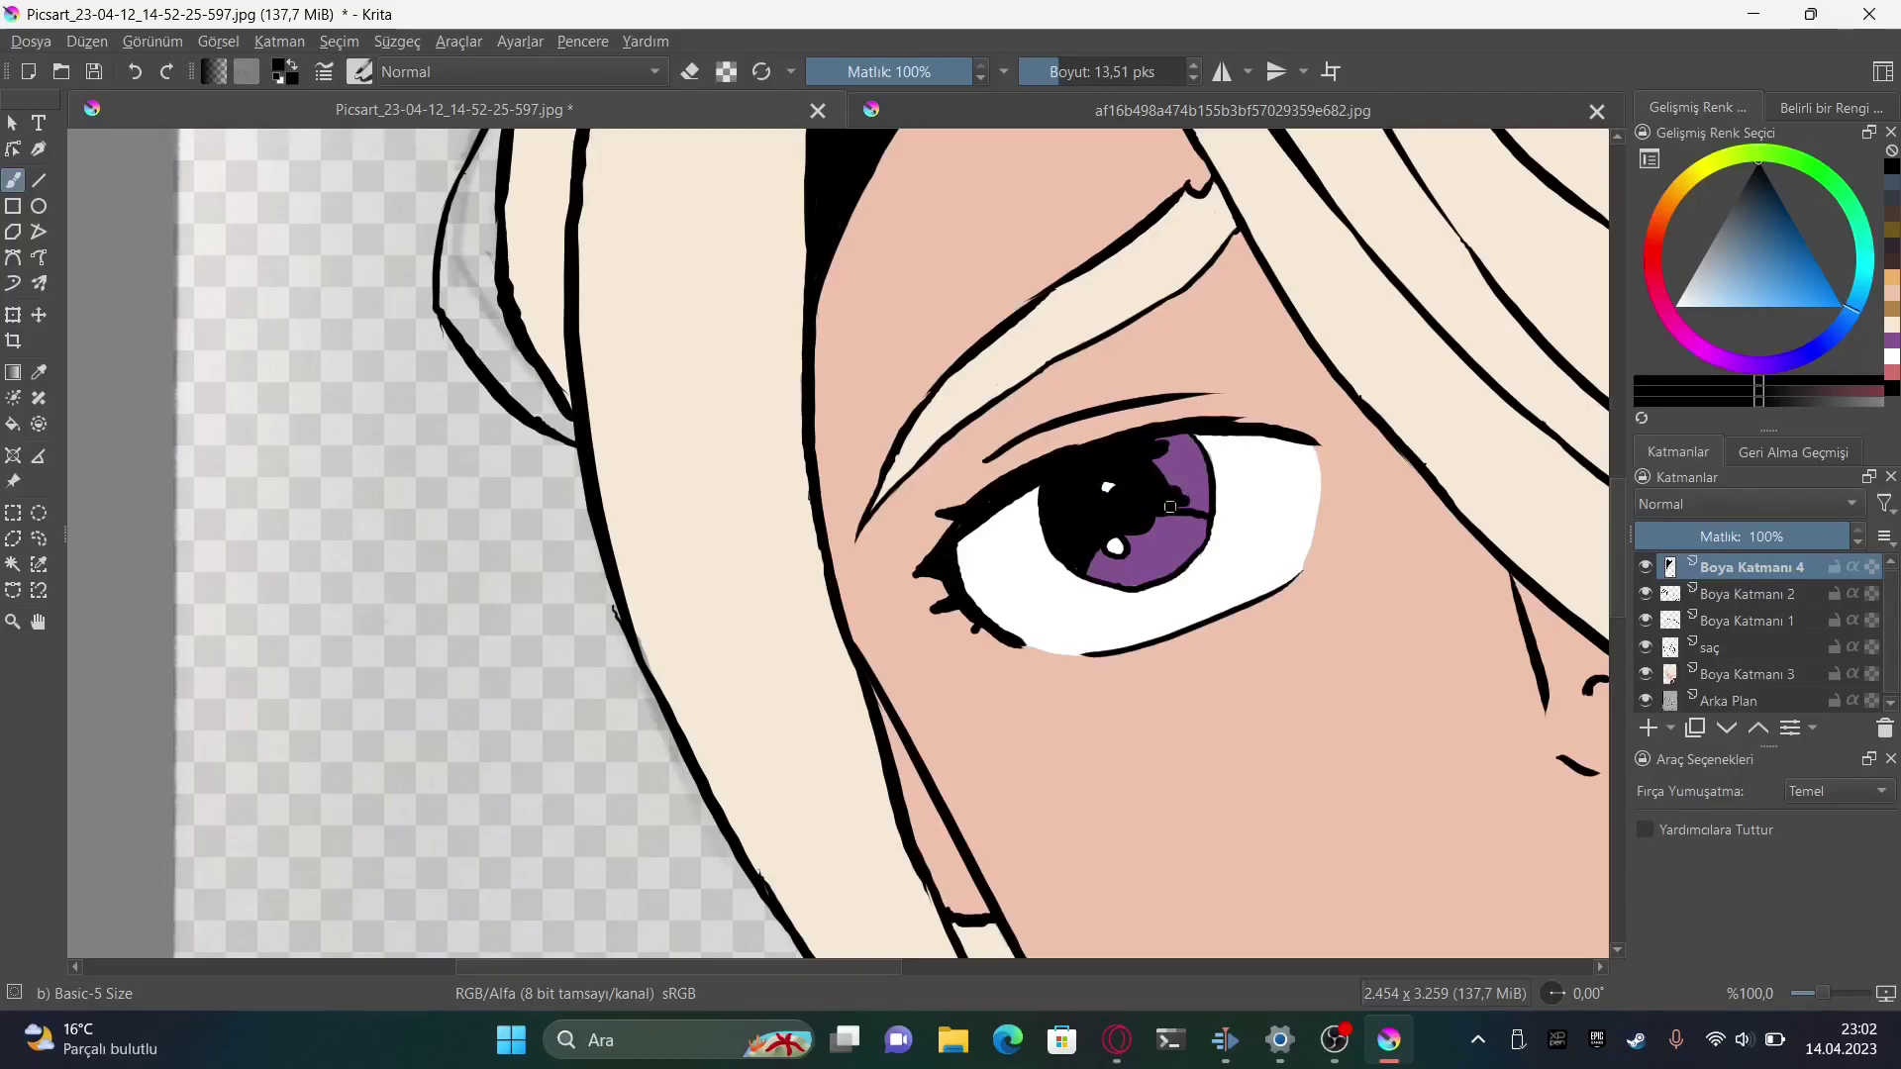
# Paint black shadow between the pale hair strands, extending it down to the strand tip
pyautogui.scroll(-4, 797, 357)
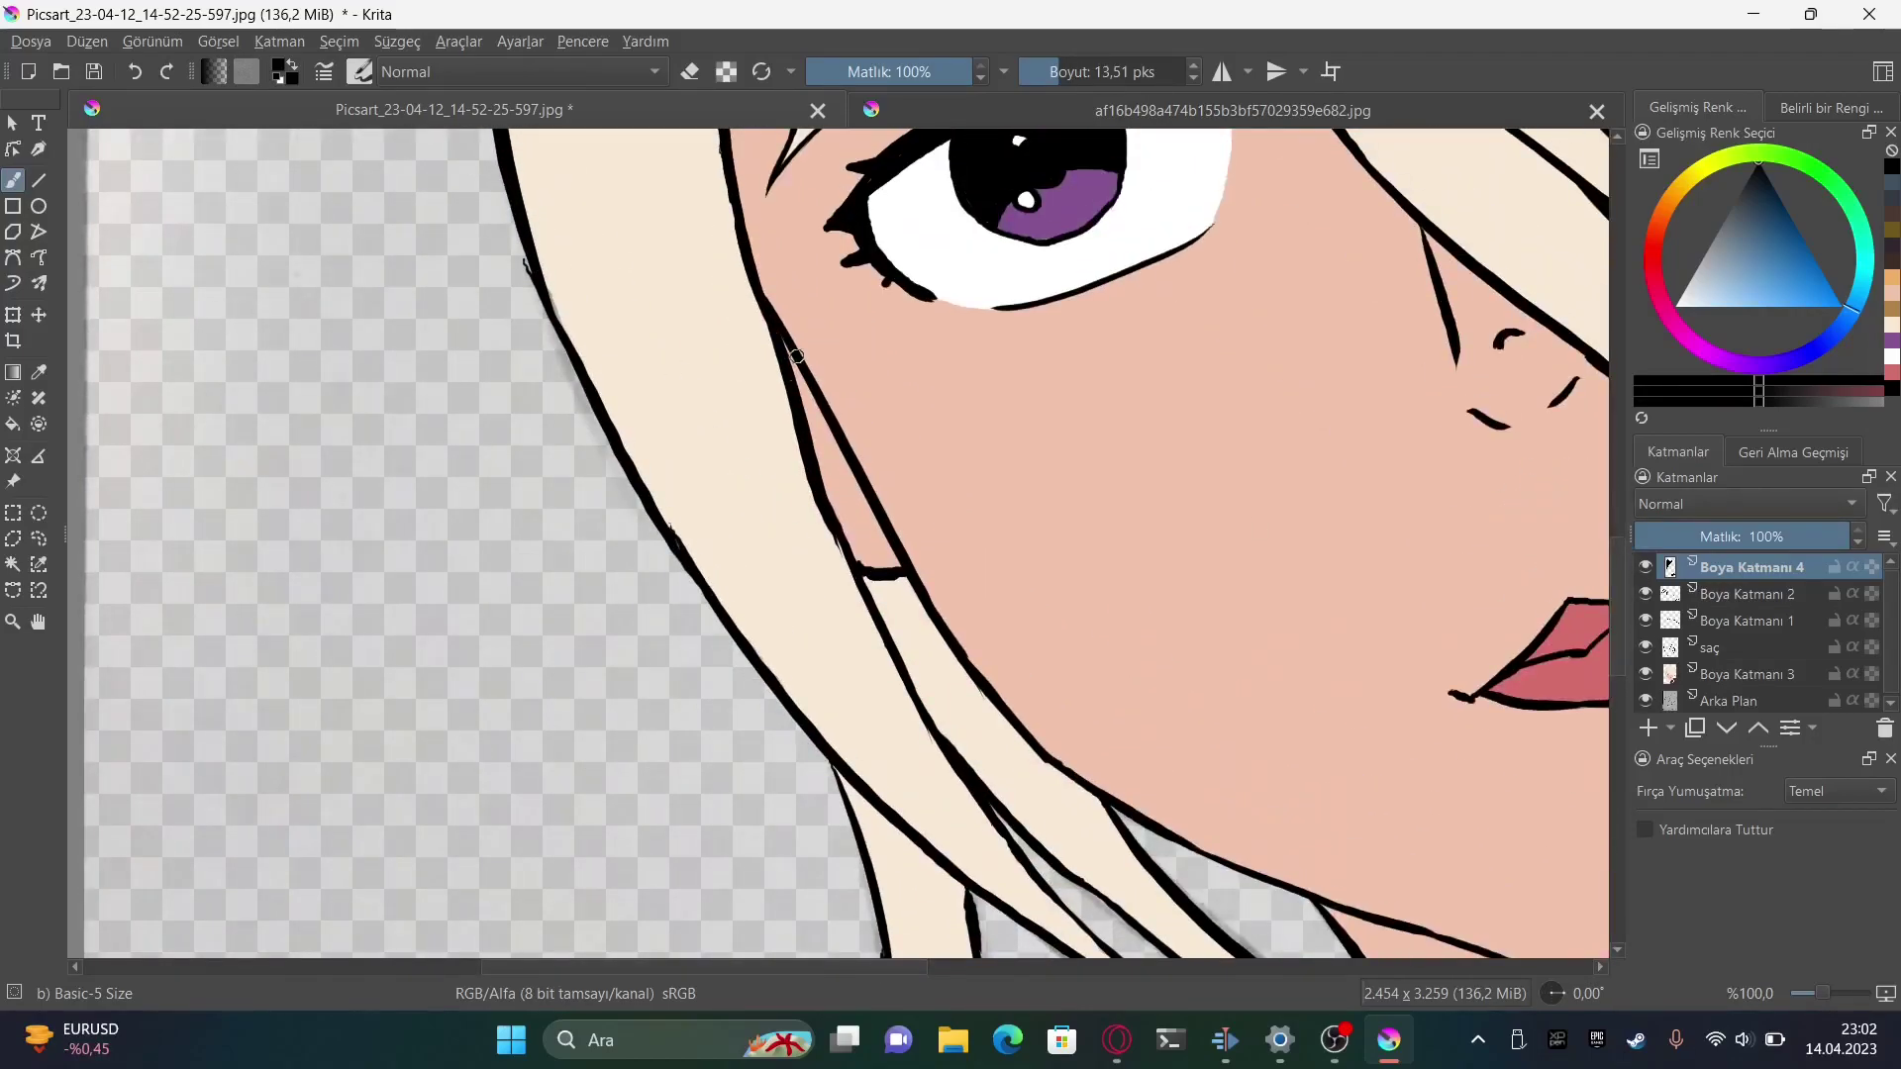
pyautogui.moveTo(782, 336)
pyautogui.mouseDown()
pyautogui.moveTo(845, 485)
pyautogui.moveTo(1052, 806)
pyautogui.mouseUp()
pyautogui.scroll(-3, 1052, 806)
pyautogui.moveTo(1010, 466); pyautogui.dragTo(1168, 644)
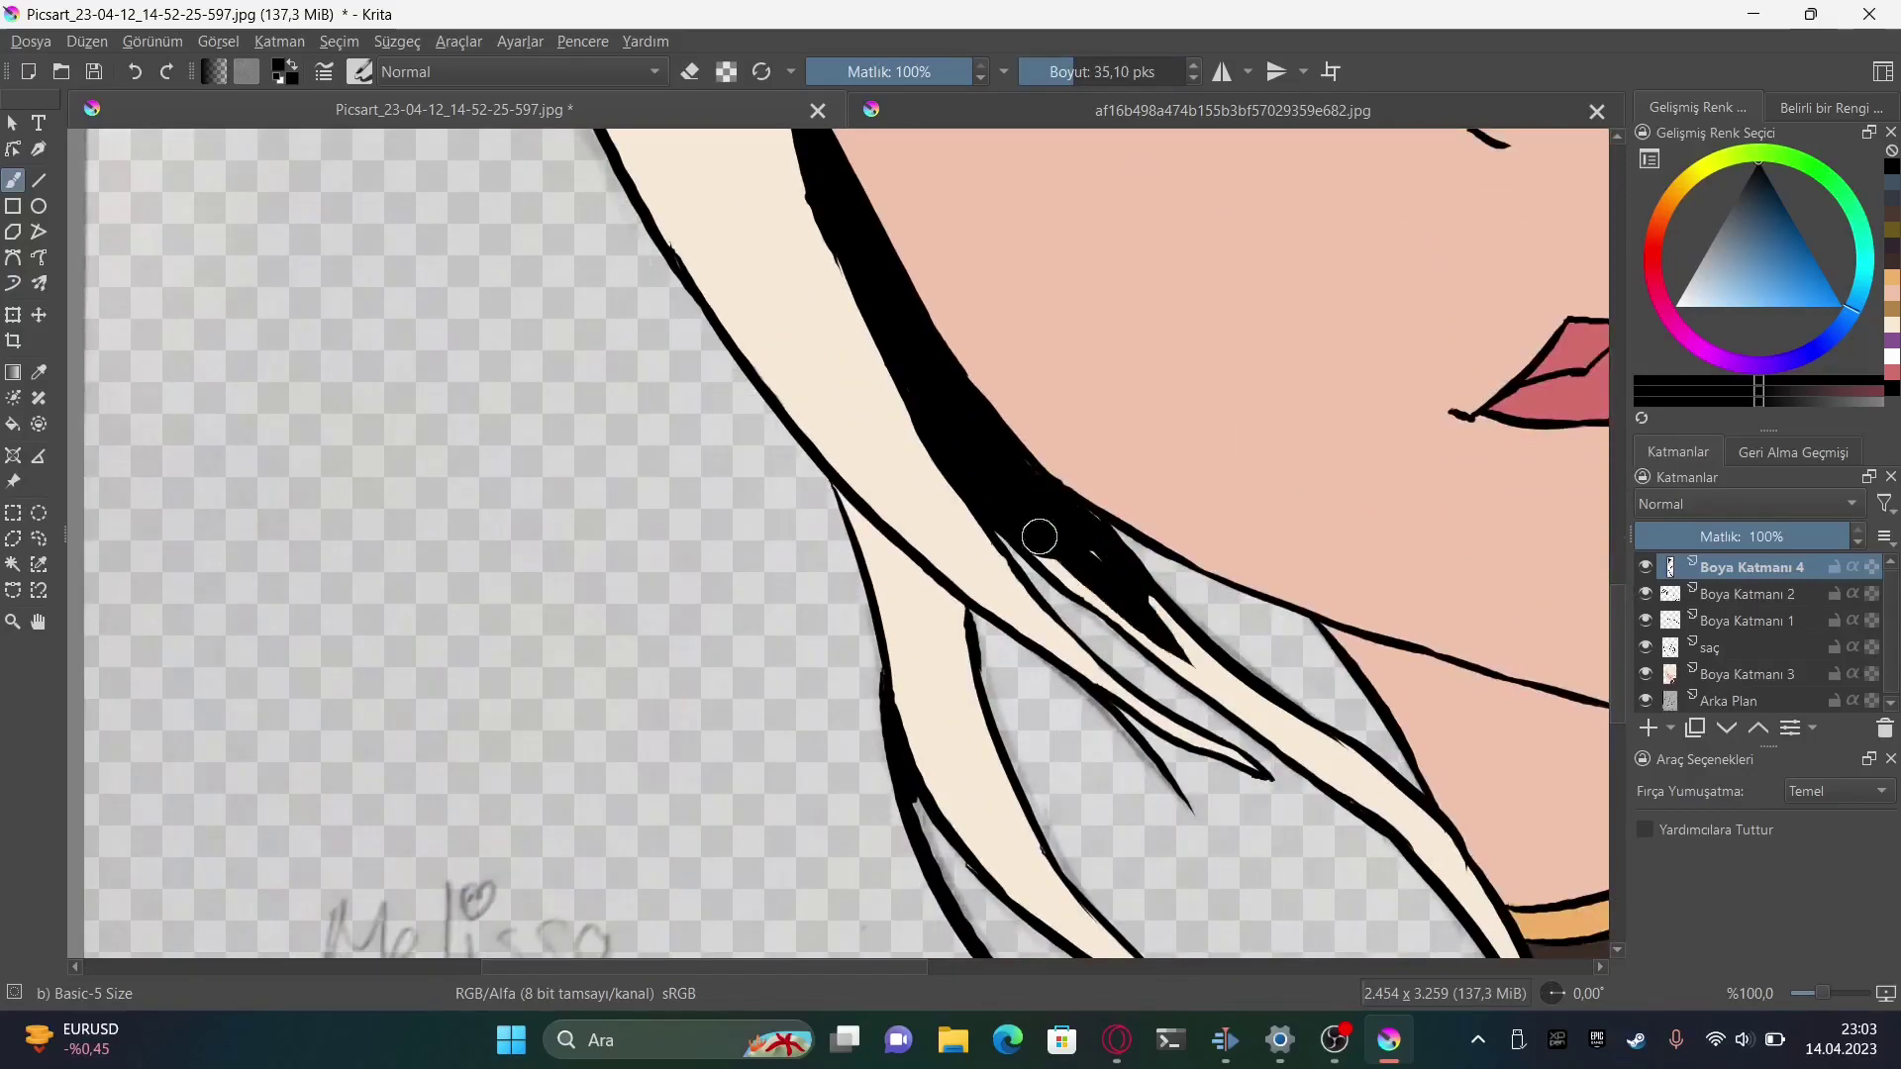
pyautogui.moveTo(1039, 537); pyautogui.dragTo(1065, 543)
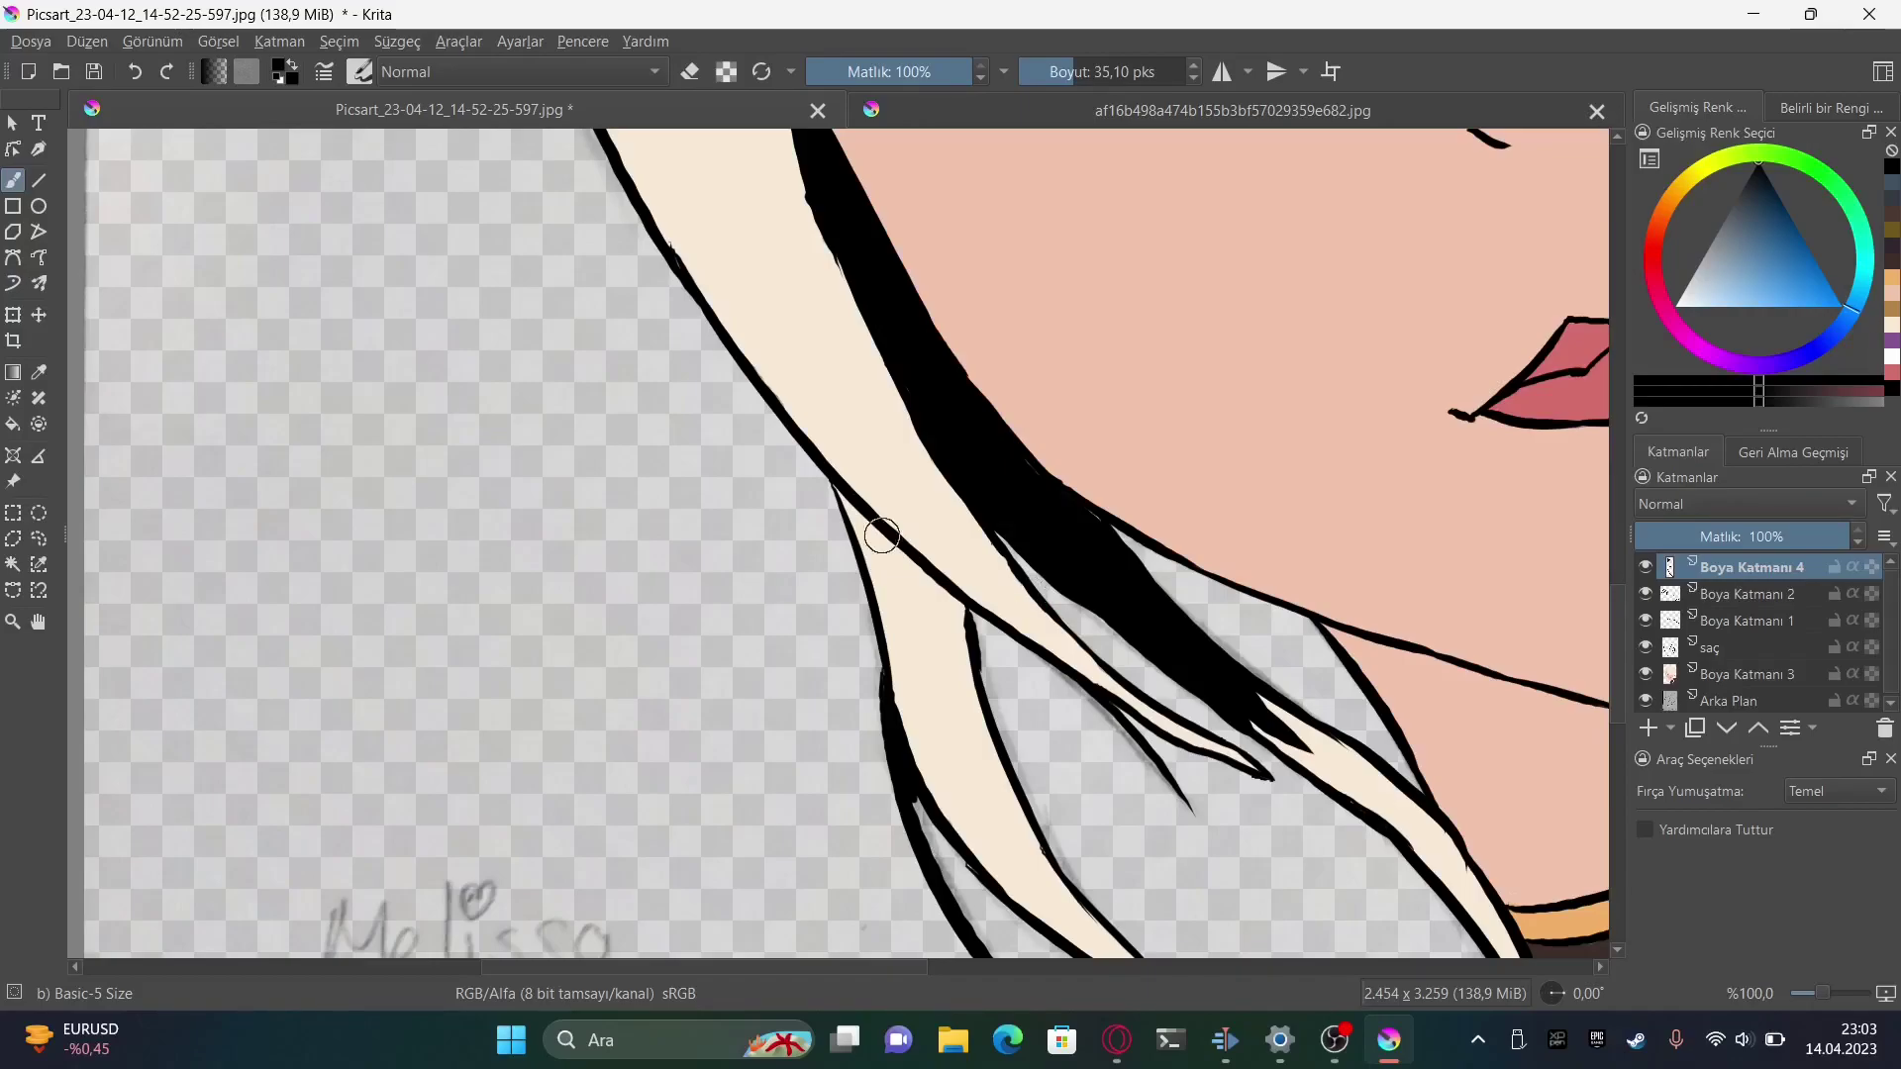
pyautogui.moveTo(1267, 741); pyautogui.dragTo(1485, 901)
pyautogui.scroll(-3, 1485, 901)
# Fill the neck between the hair and collar with black, with a tapered stroke above the collar
pyautogui.press('e')
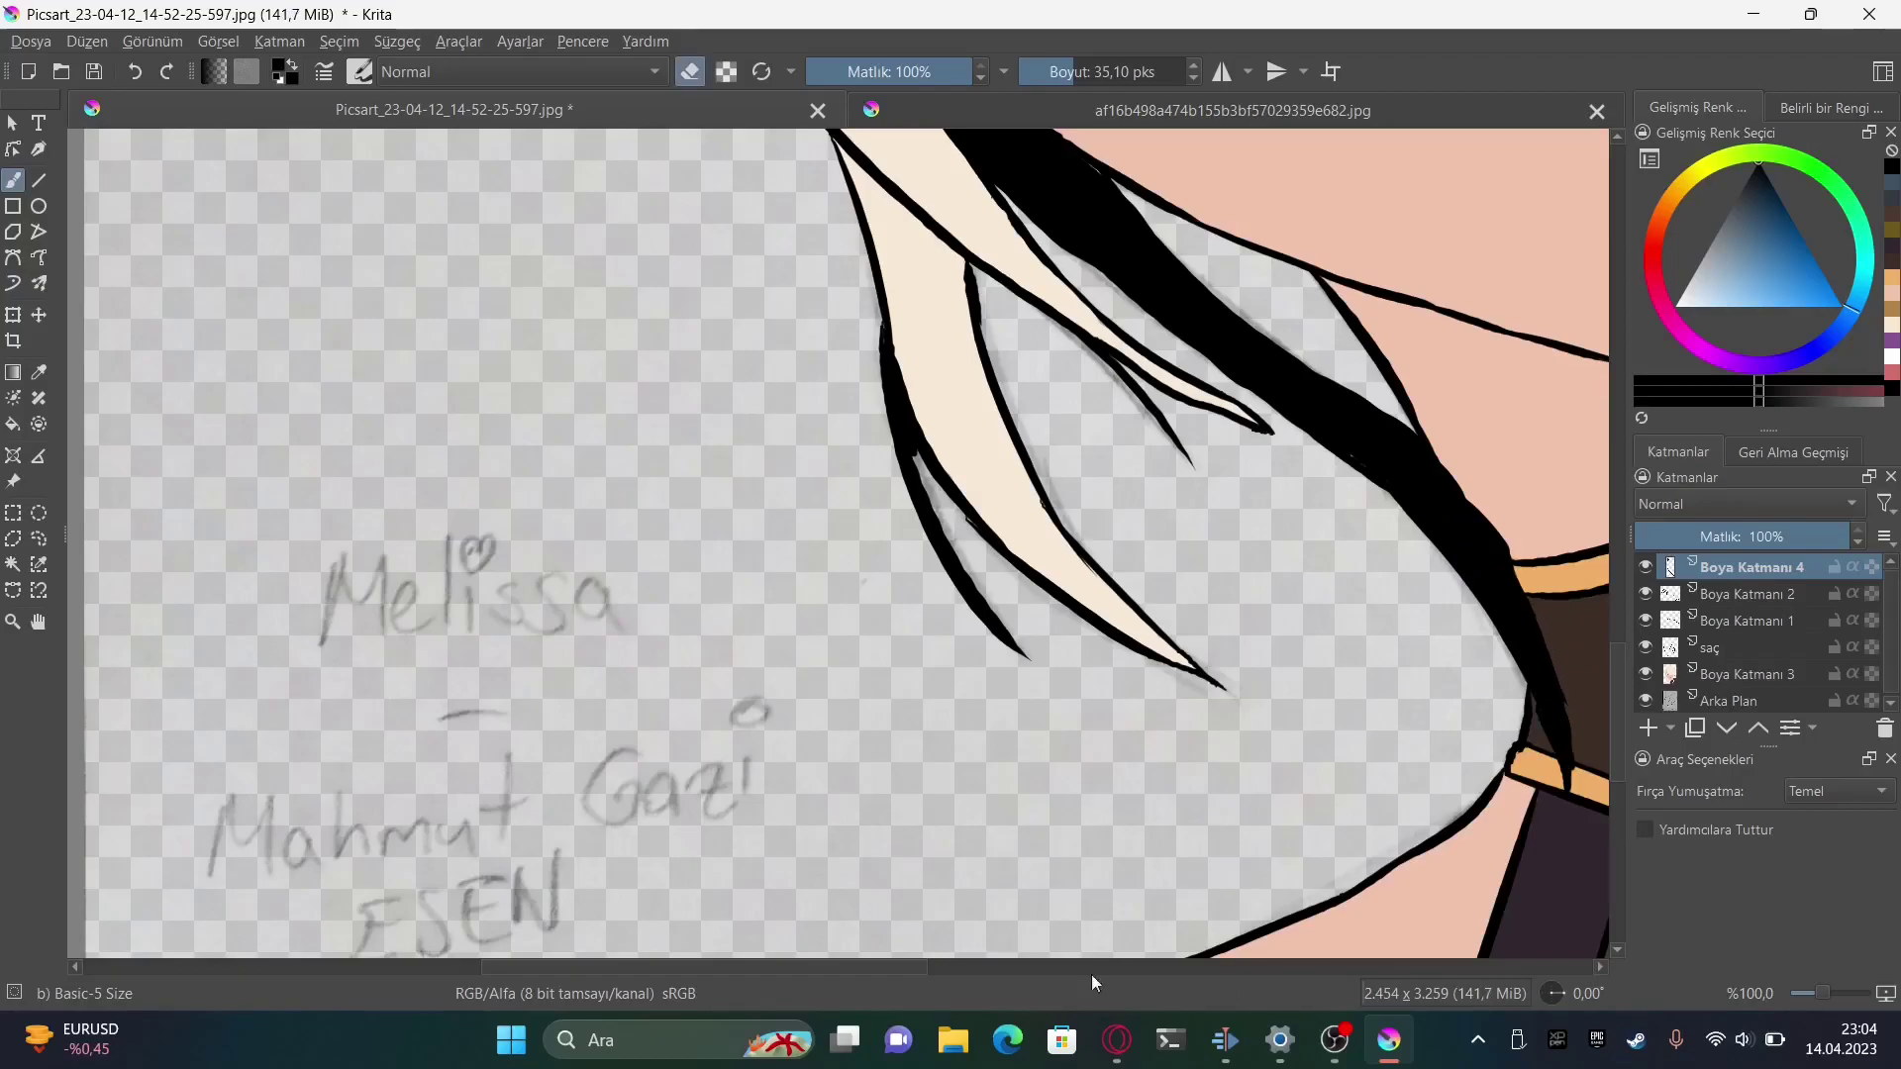
pyautogui.hscroll(5, 1091, 950)
pyautogui.scroll(3, 1218, 505)
pyautogui.press('e')
pyautogui.moveTo(1210, 500); pyautogui.dragTo(1274, 216)
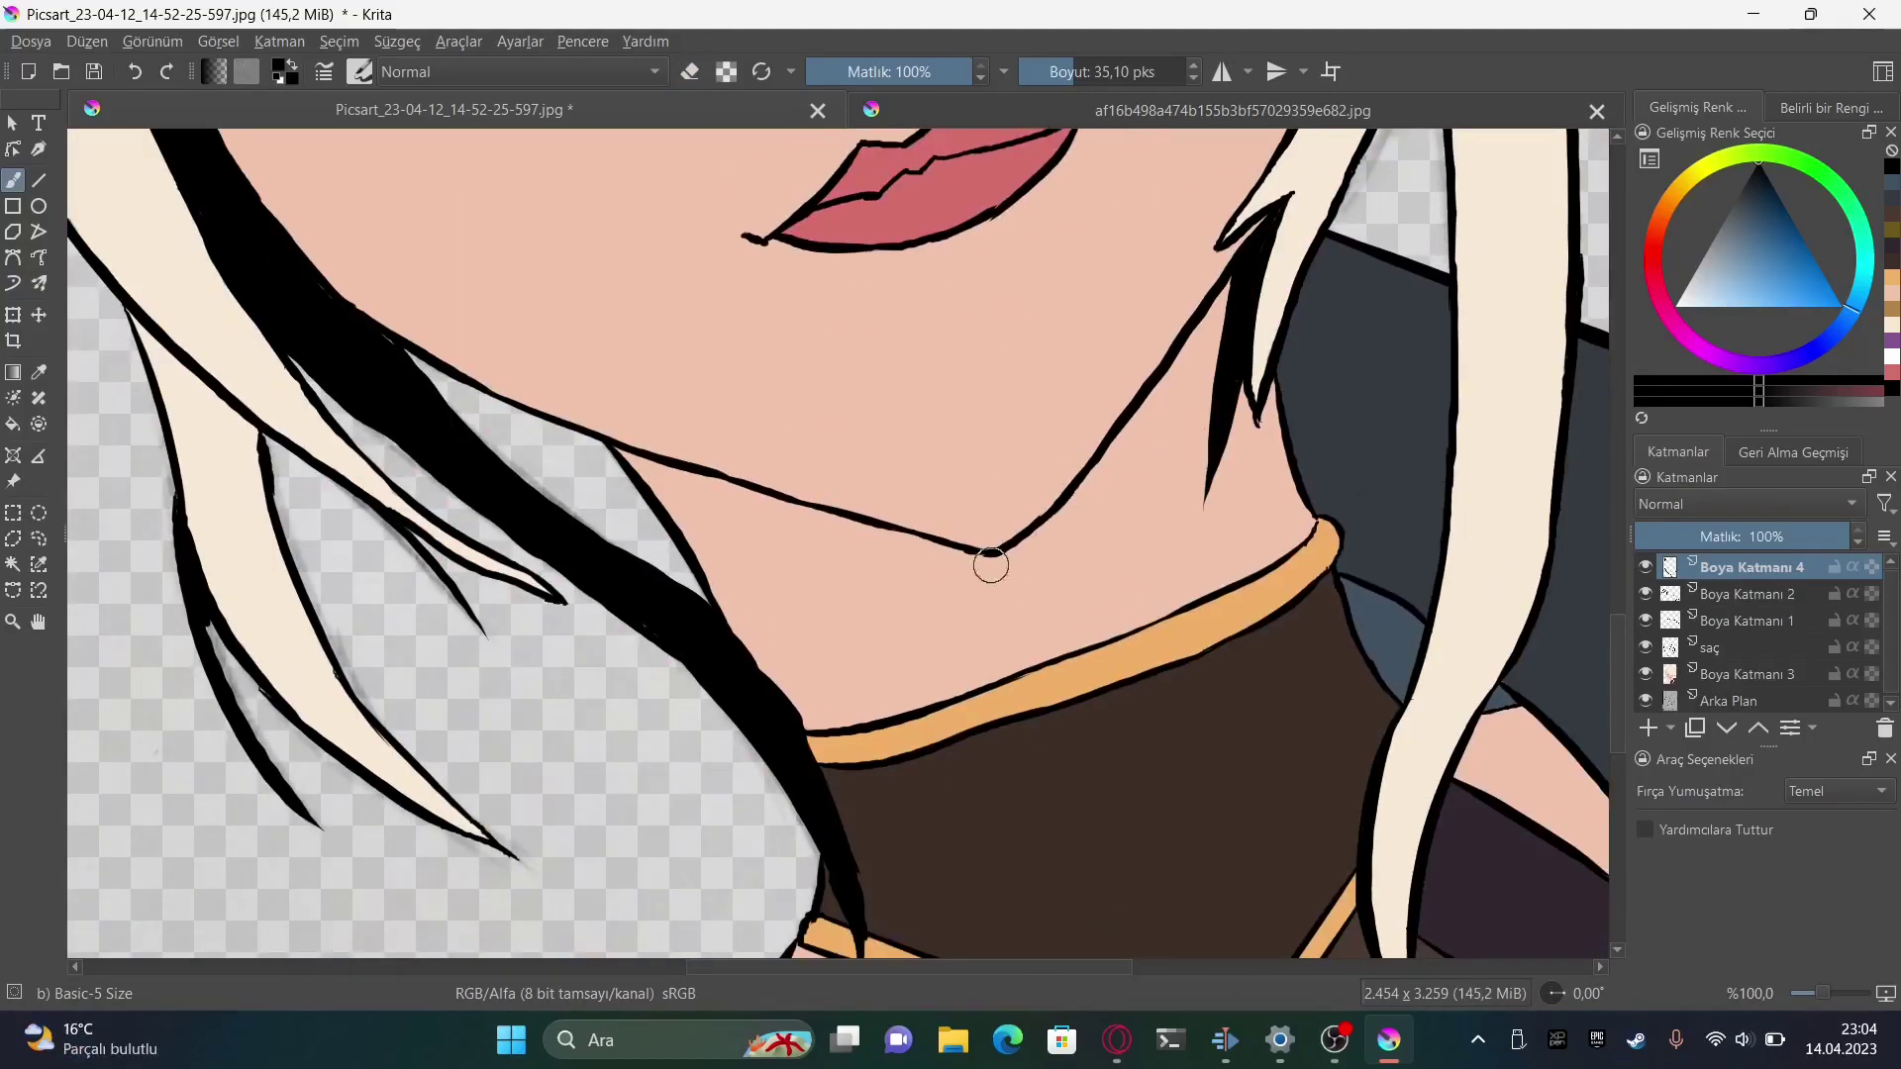
pyautogui.moveTo(898, 703); pyautogui.dragTo(1116, 599)
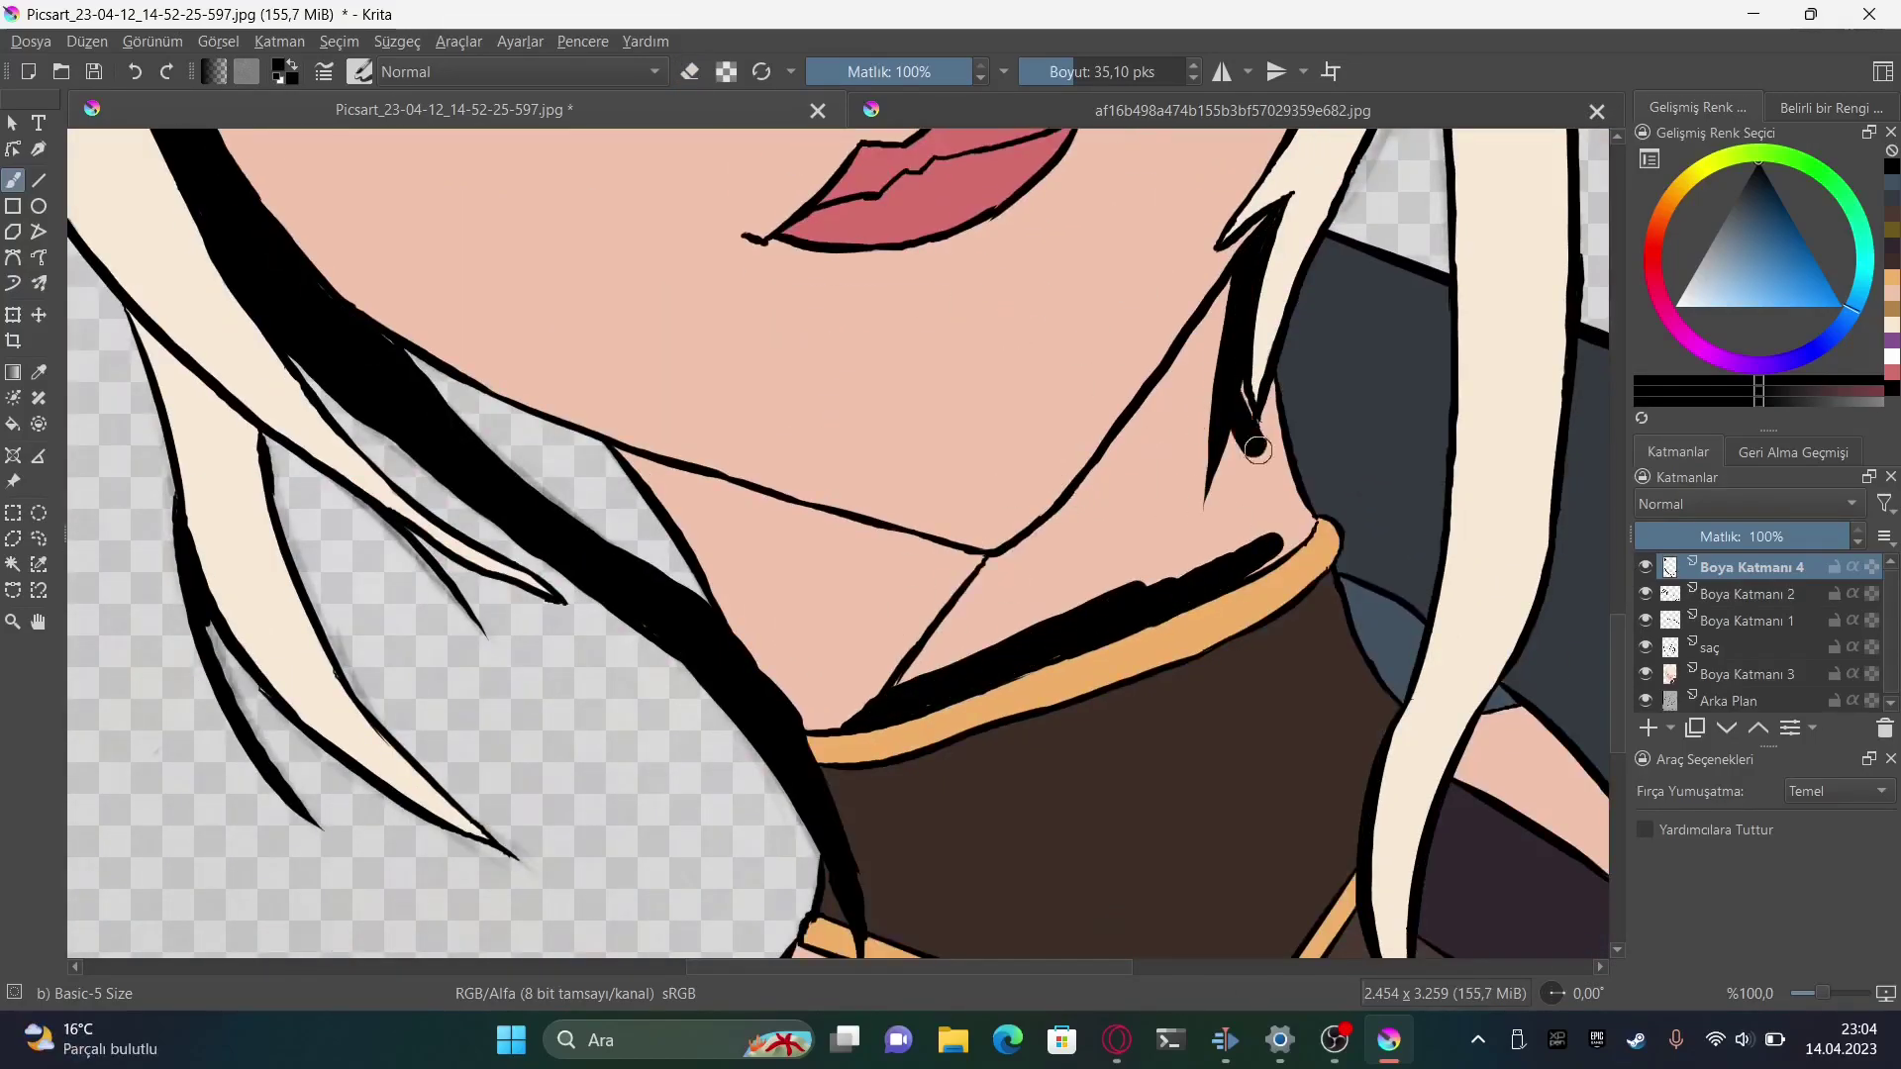
pyautogui.moveTo(1274, 384)
pyautogui.mouseDown()
pyautogui.moveTo(1052, 603)
pyautogui.moveTo(980, 594)
pyautogui.moveTo(1227, 297)
pyautogui.moveTo(1166, 460)
pyautogui.mouseUp()
# Add black shadow beside the collar edge and along the shoulder outline
pyautogui.hscroll(5, 1165, 460)
pyautogui.moveTo(980, 594); pyautogui.dragTo(934, 616)
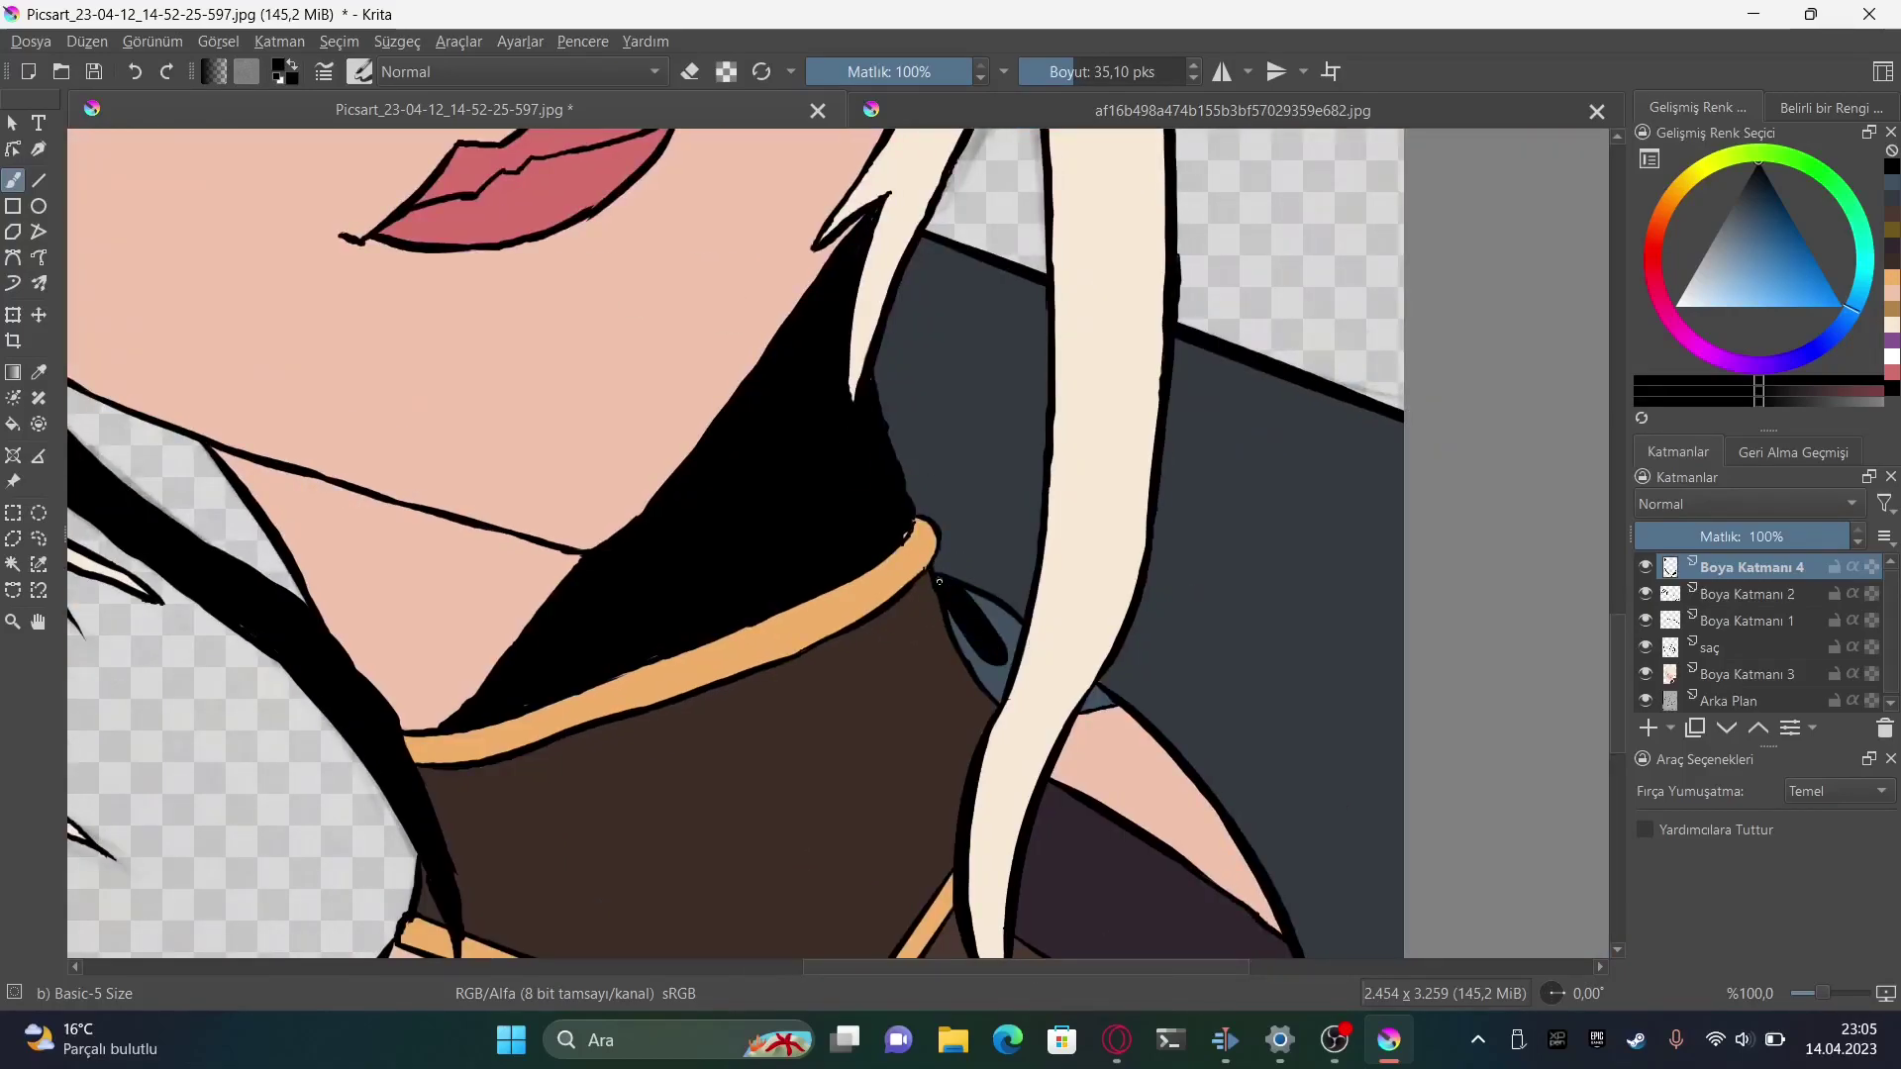
pyautogui.scroll(-4, 1453, 419)
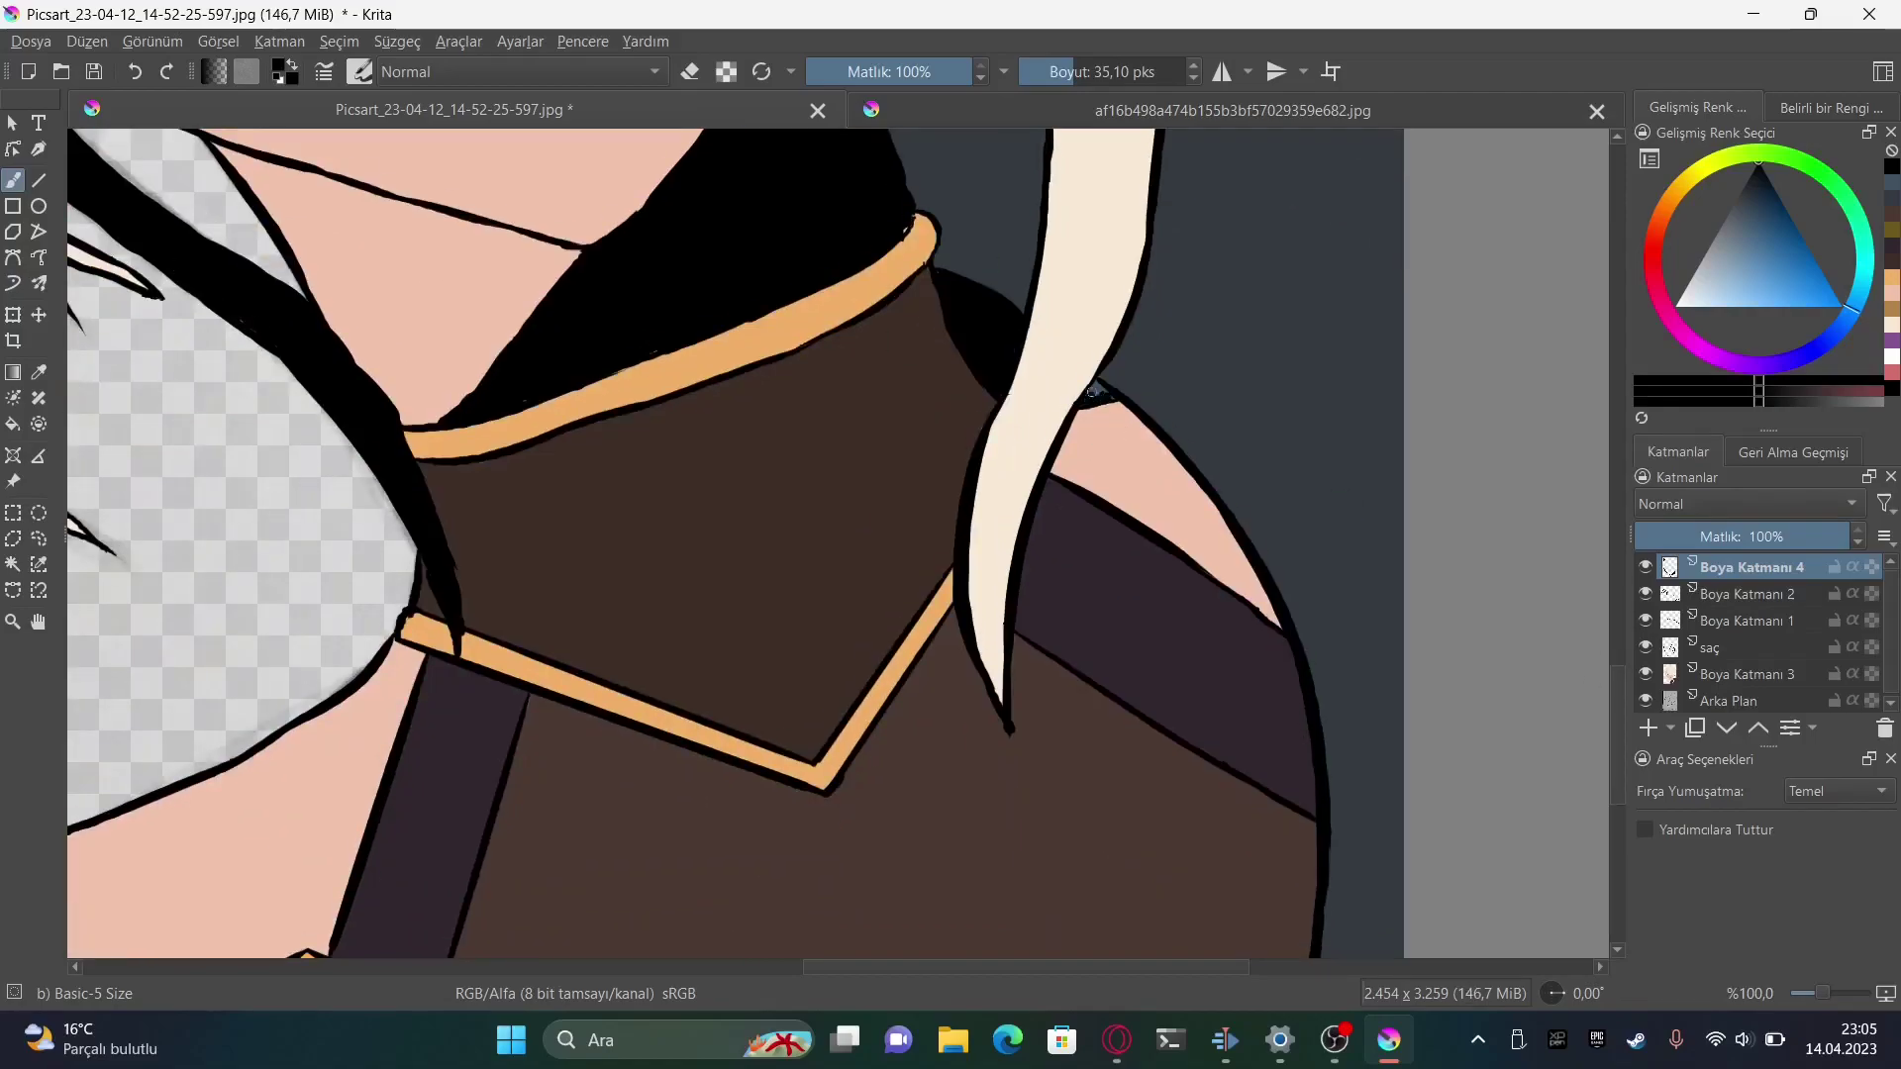
pyautogui.moveTo(1103, 396); pyautogui.dragTo(1277, 622)
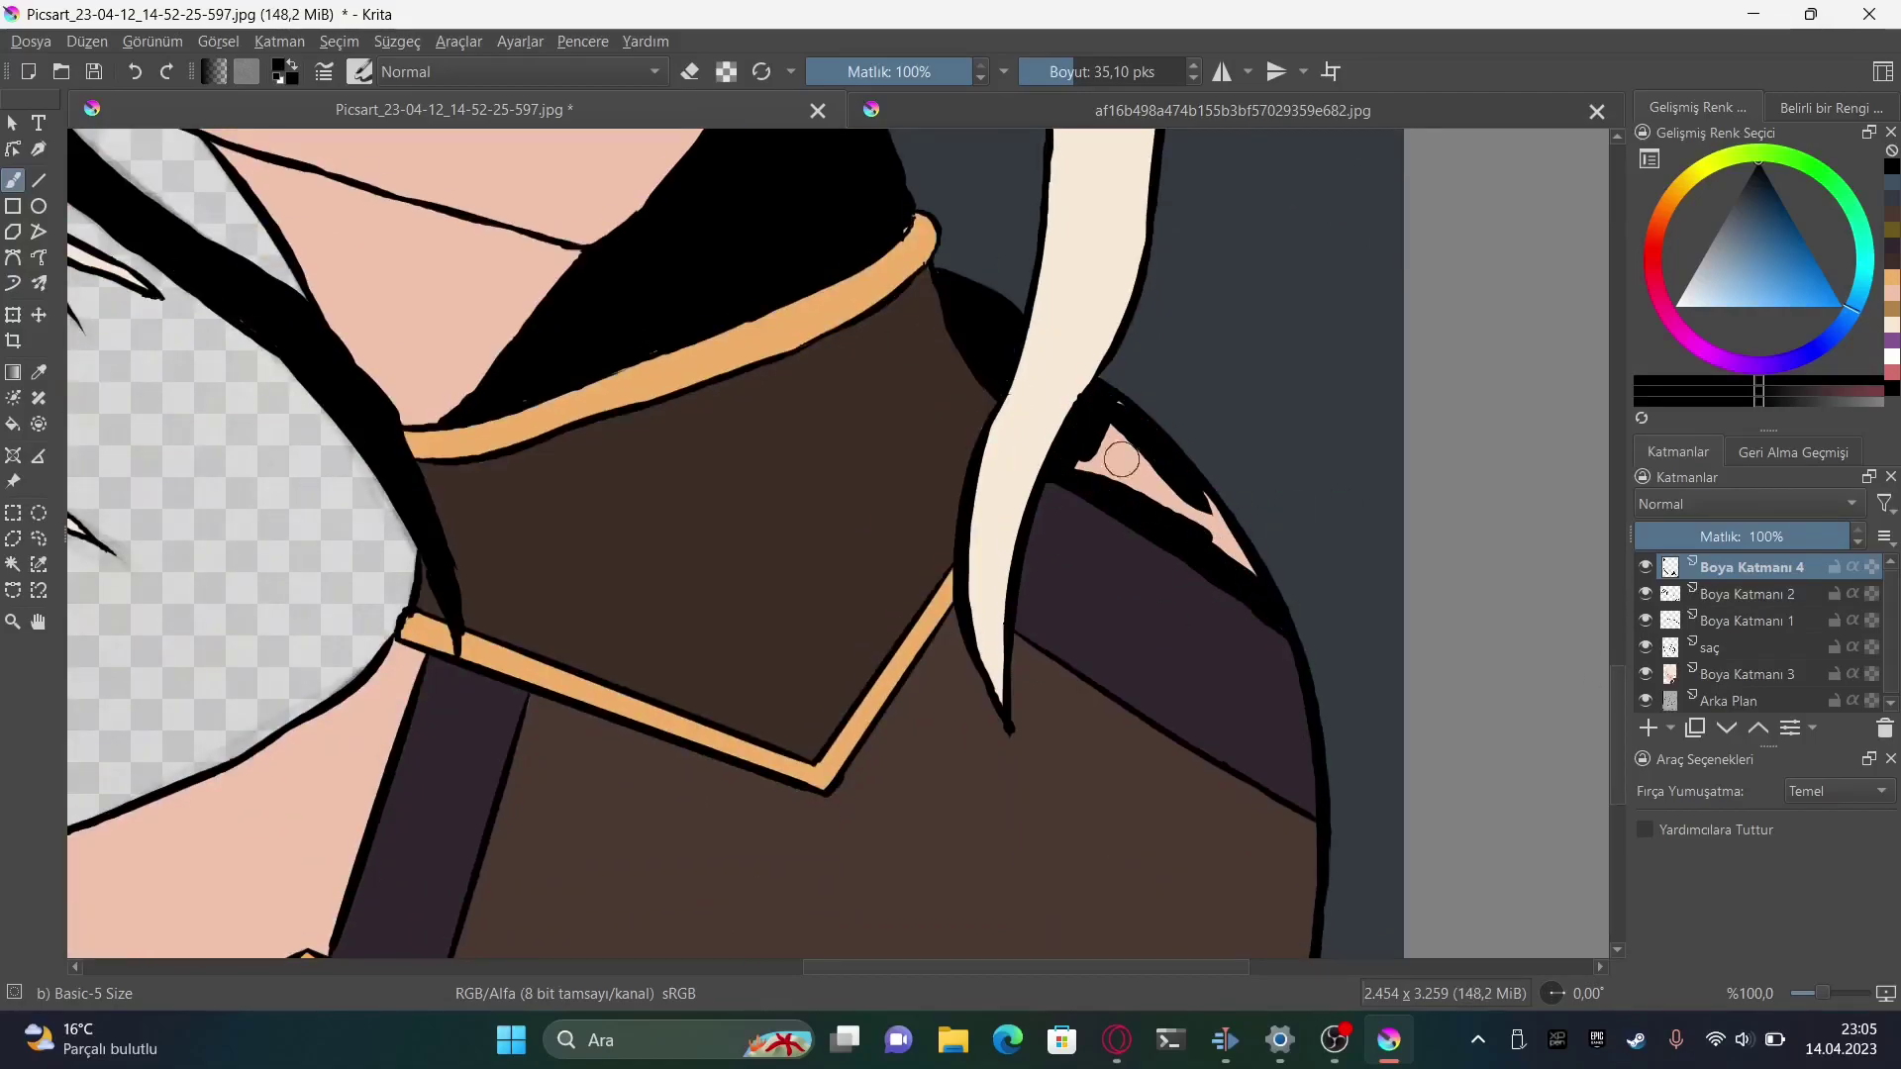
pyautogui.moveTo(1122, 459); pyautogui.dragTo(1221, 543)
pyautogui.scroll(3, 356, 466)
pyautogui.hotkey('ctrl', 'r')
# Fill the selected gap to the right of the hair with black brush strokes
pyautogui.scroll(7, 1168, 661)
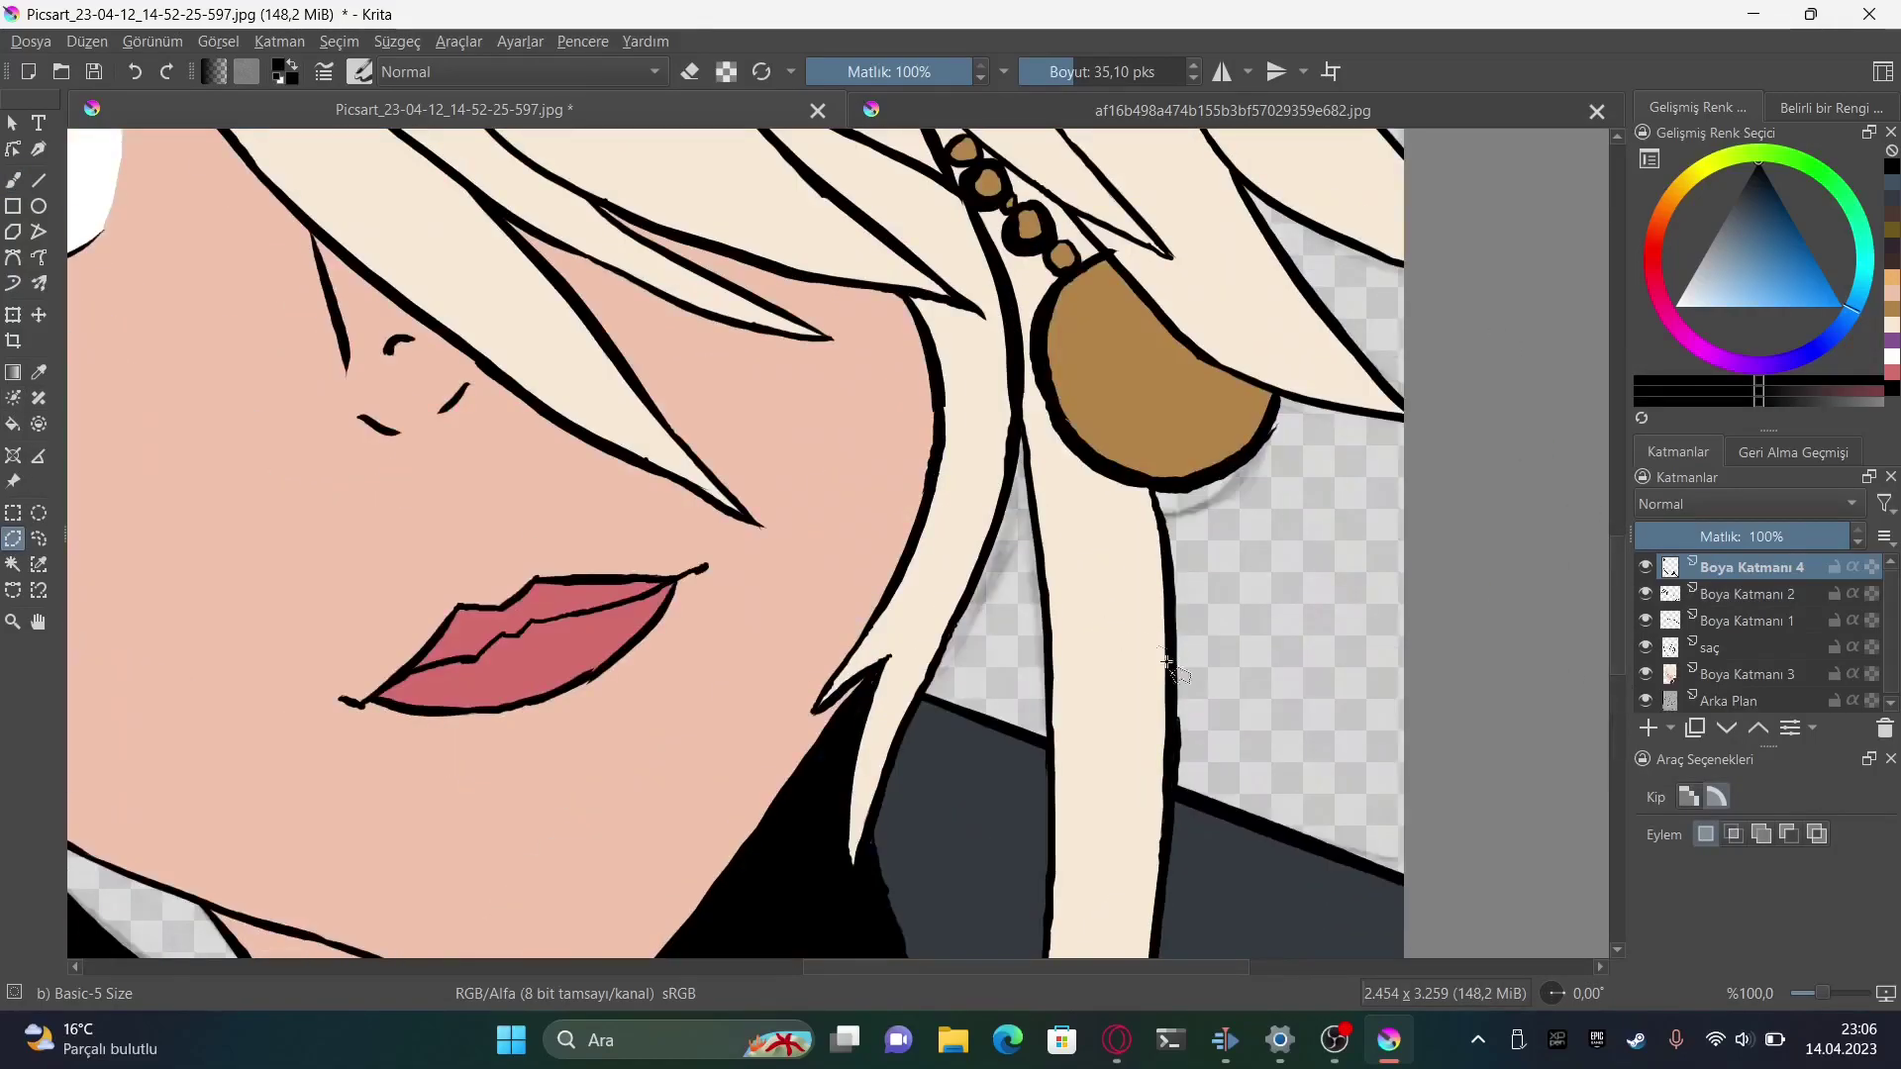
pyautogui.click(1134, 632)
pyautogui.scroll(-6, 1138, 478)
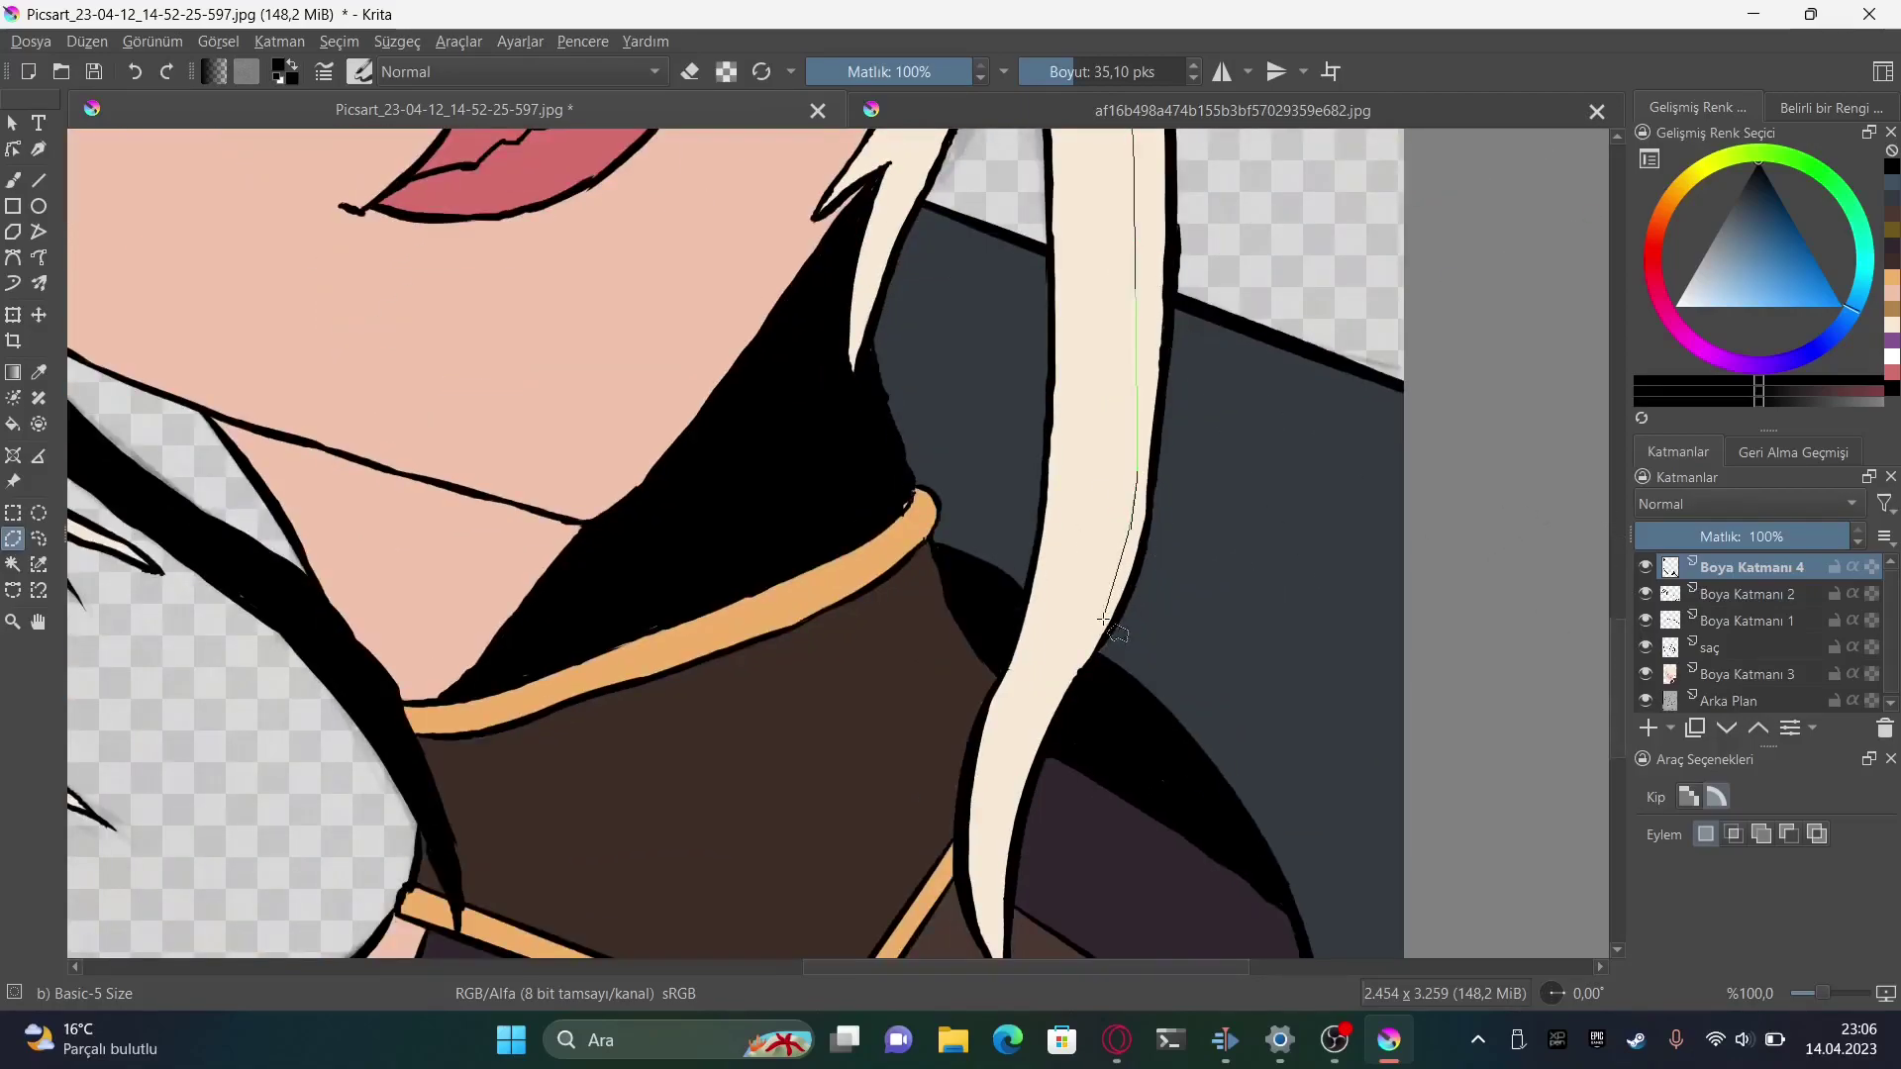
pyautogui.scroll(-5, 1035, 597)
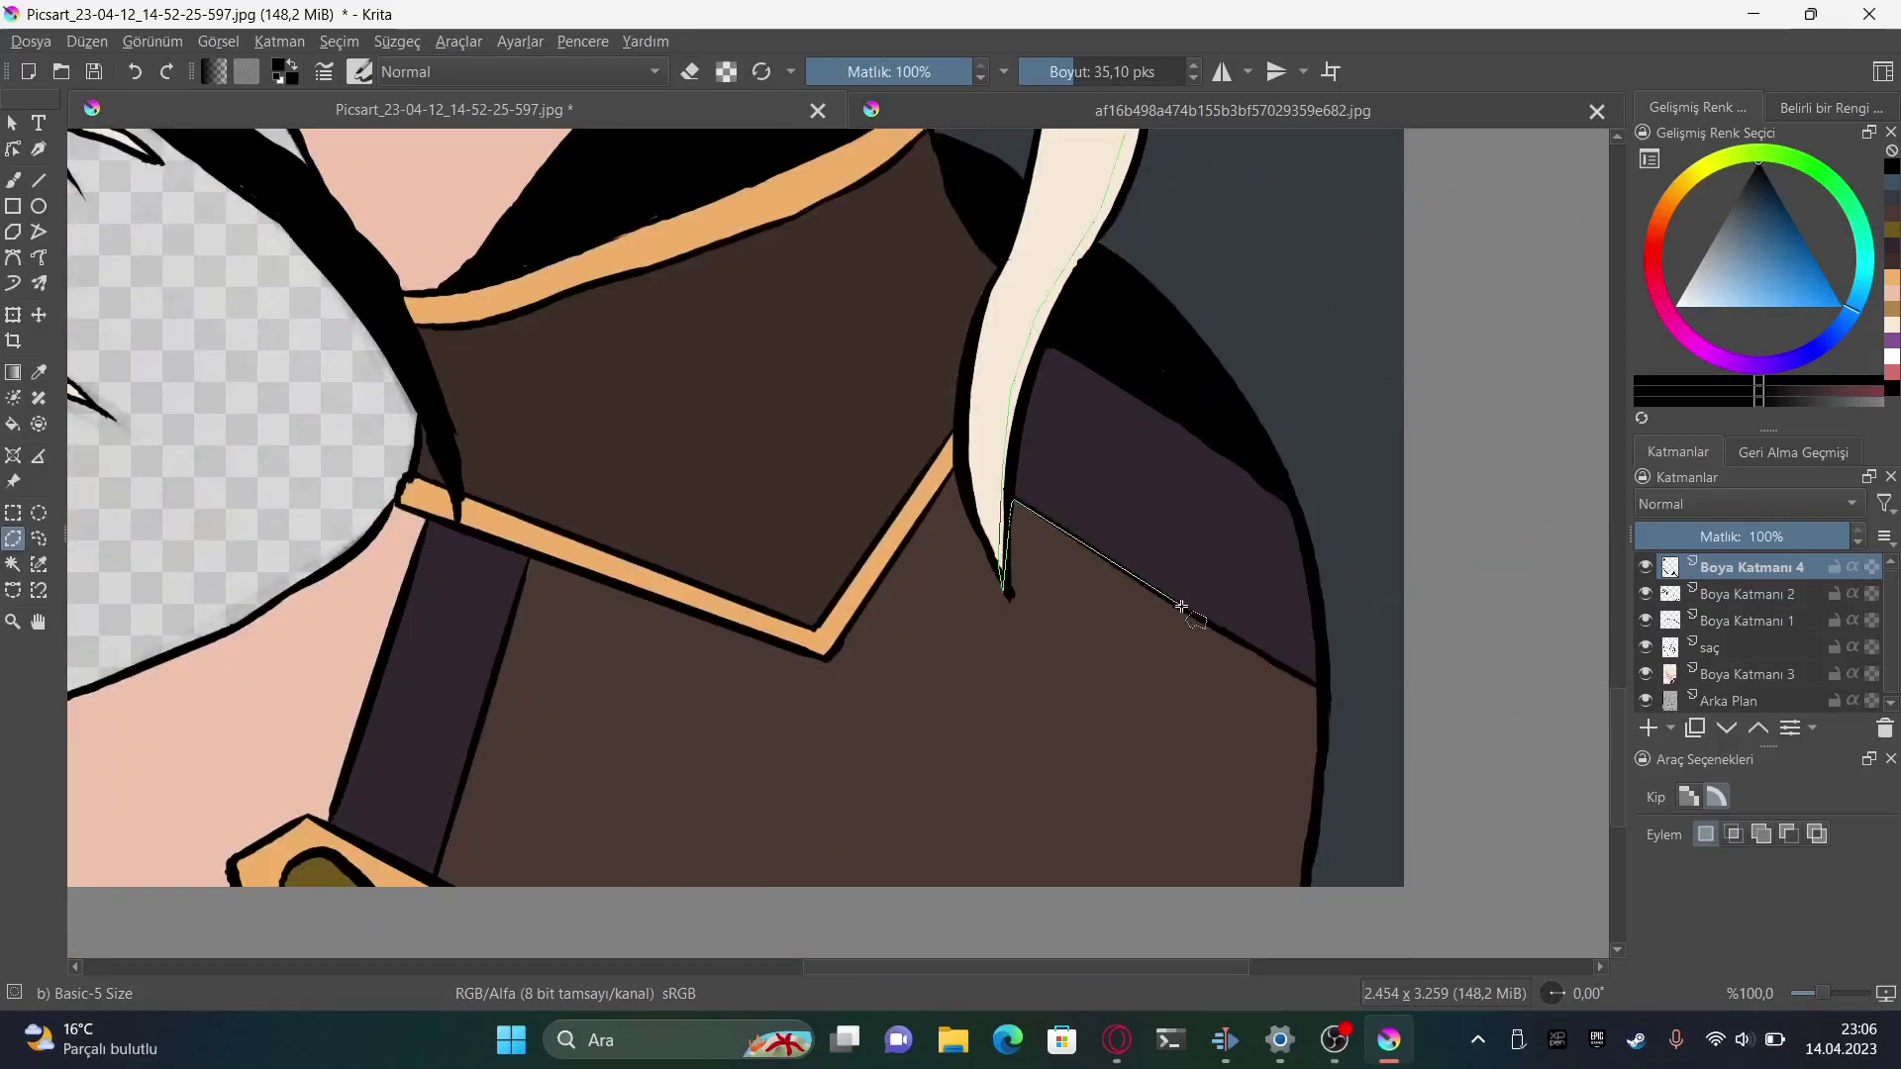
pyautogui.scroll(9, 1204, 389)
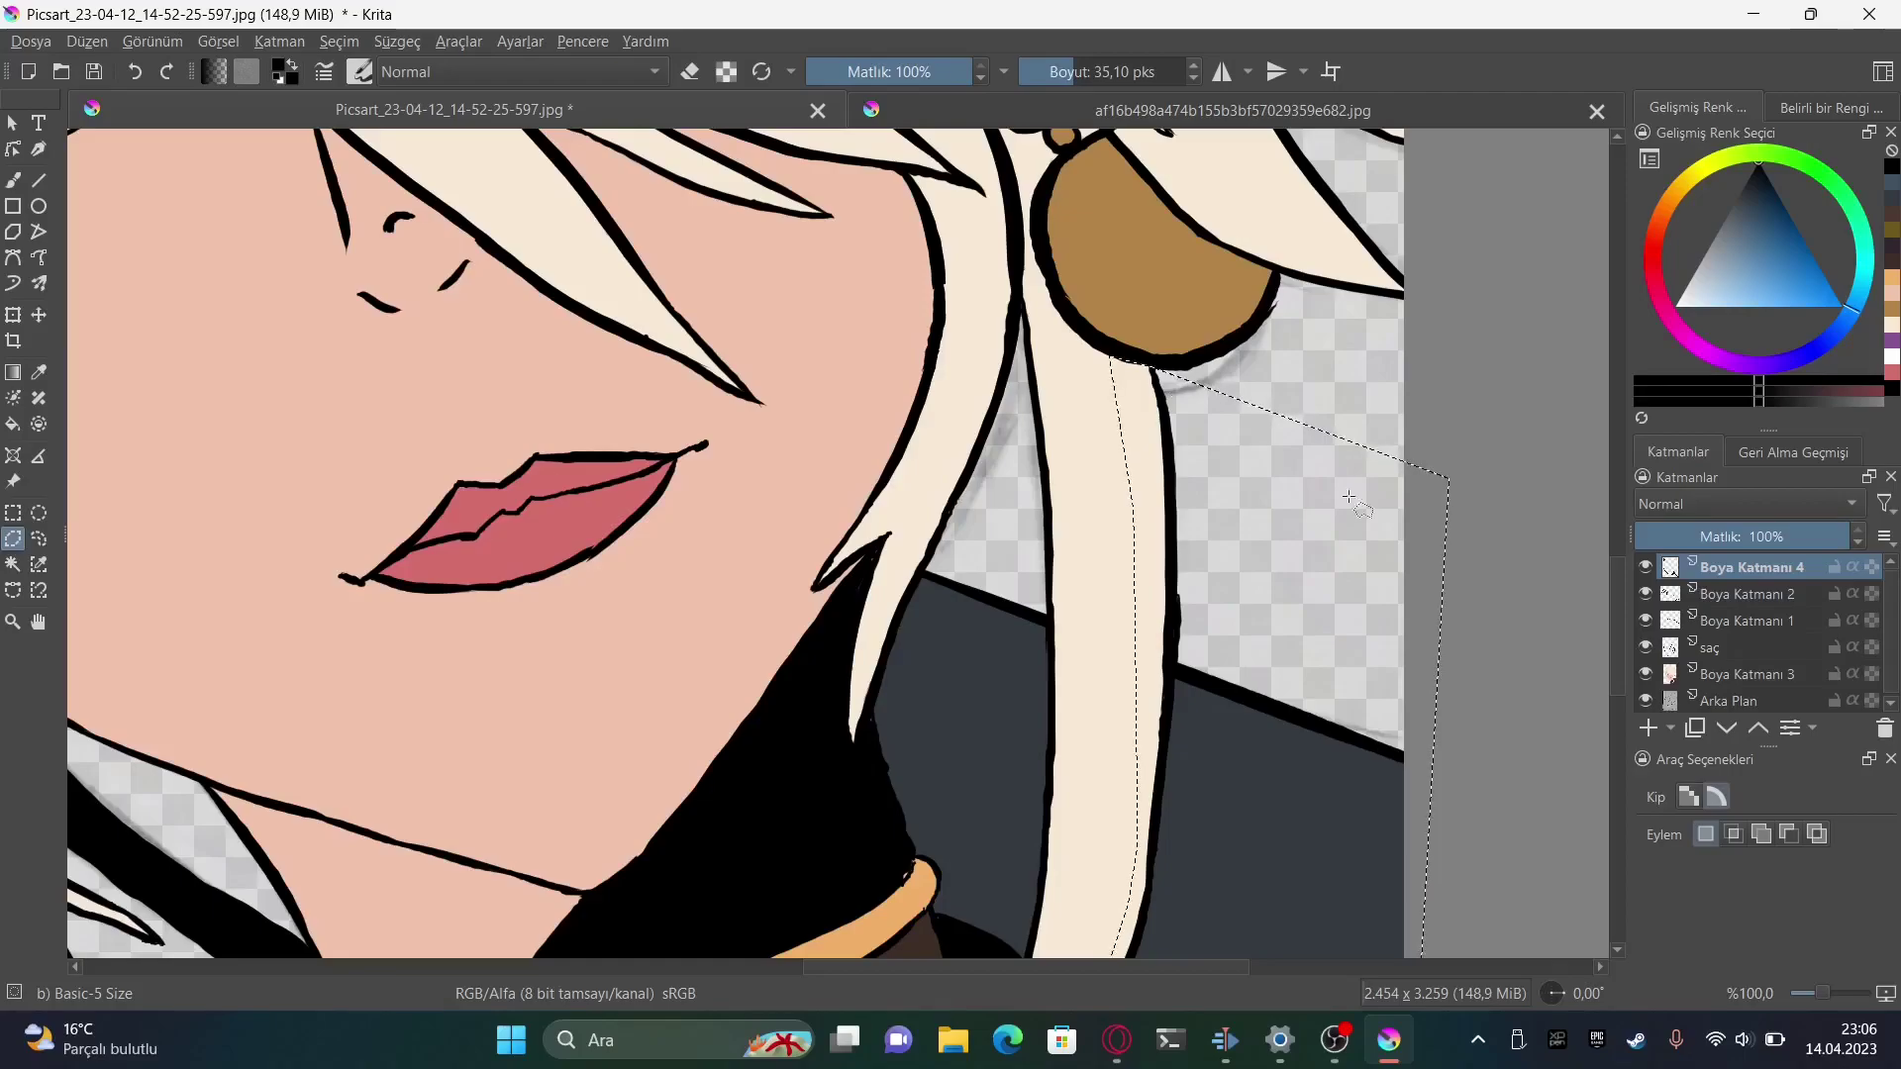
pyautogui.press('b')
pyautogui.moveTo(1138, 366)
pyautogui.mouseDown()
pyautogui.moveTo(1145, 445)
pyautogui.moveTo(1340, 794)
pyautogui.moveTo(1395, 713)
pyautogui.mouseUp()
pyautogui.scroll(-6, 1514, 589)
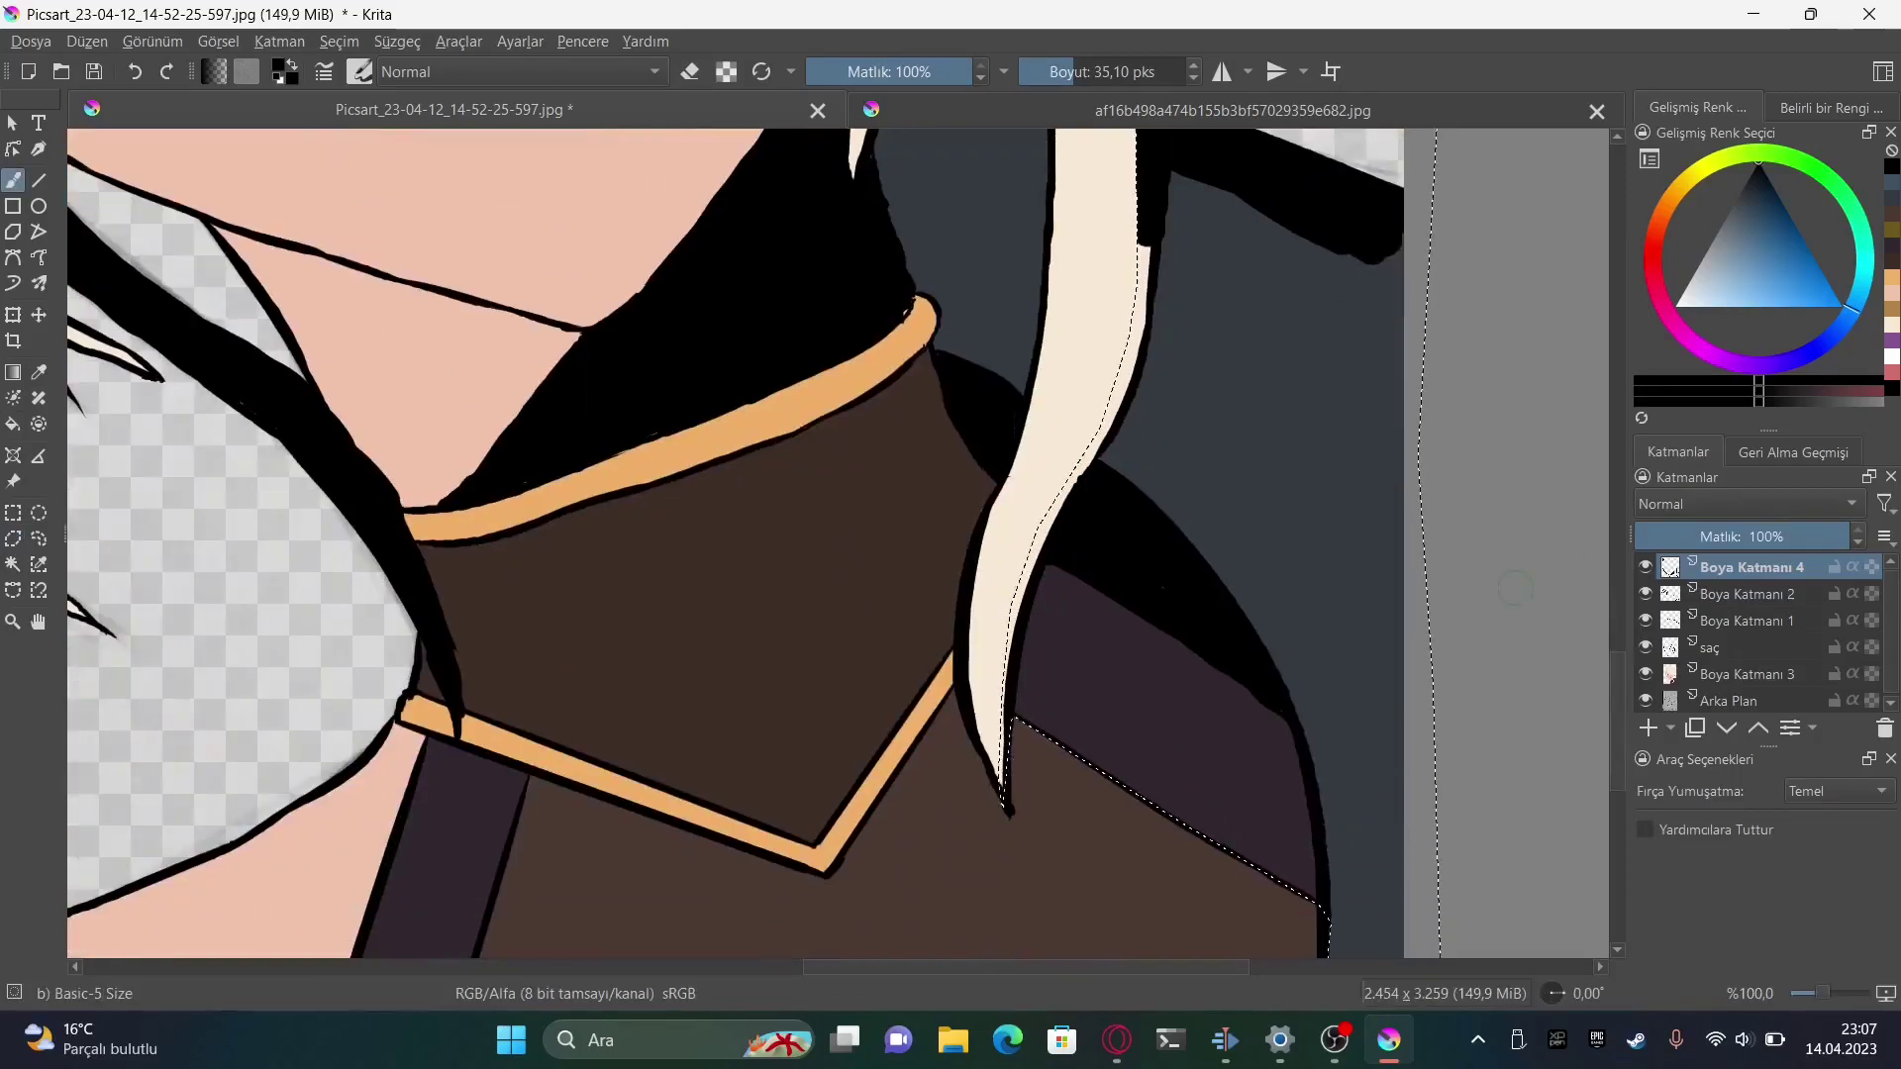
pyautogui.moveTo(1386, 248)
pyautogui.mouseDown()
pyautogui.moveTo(1139, 396)
pyautogui.moveTo(1010, 628)
pyautogui.moveTo(1277, 552)
pyautogui.moveTo(1238, 248)
pyautogui.mouseUp()
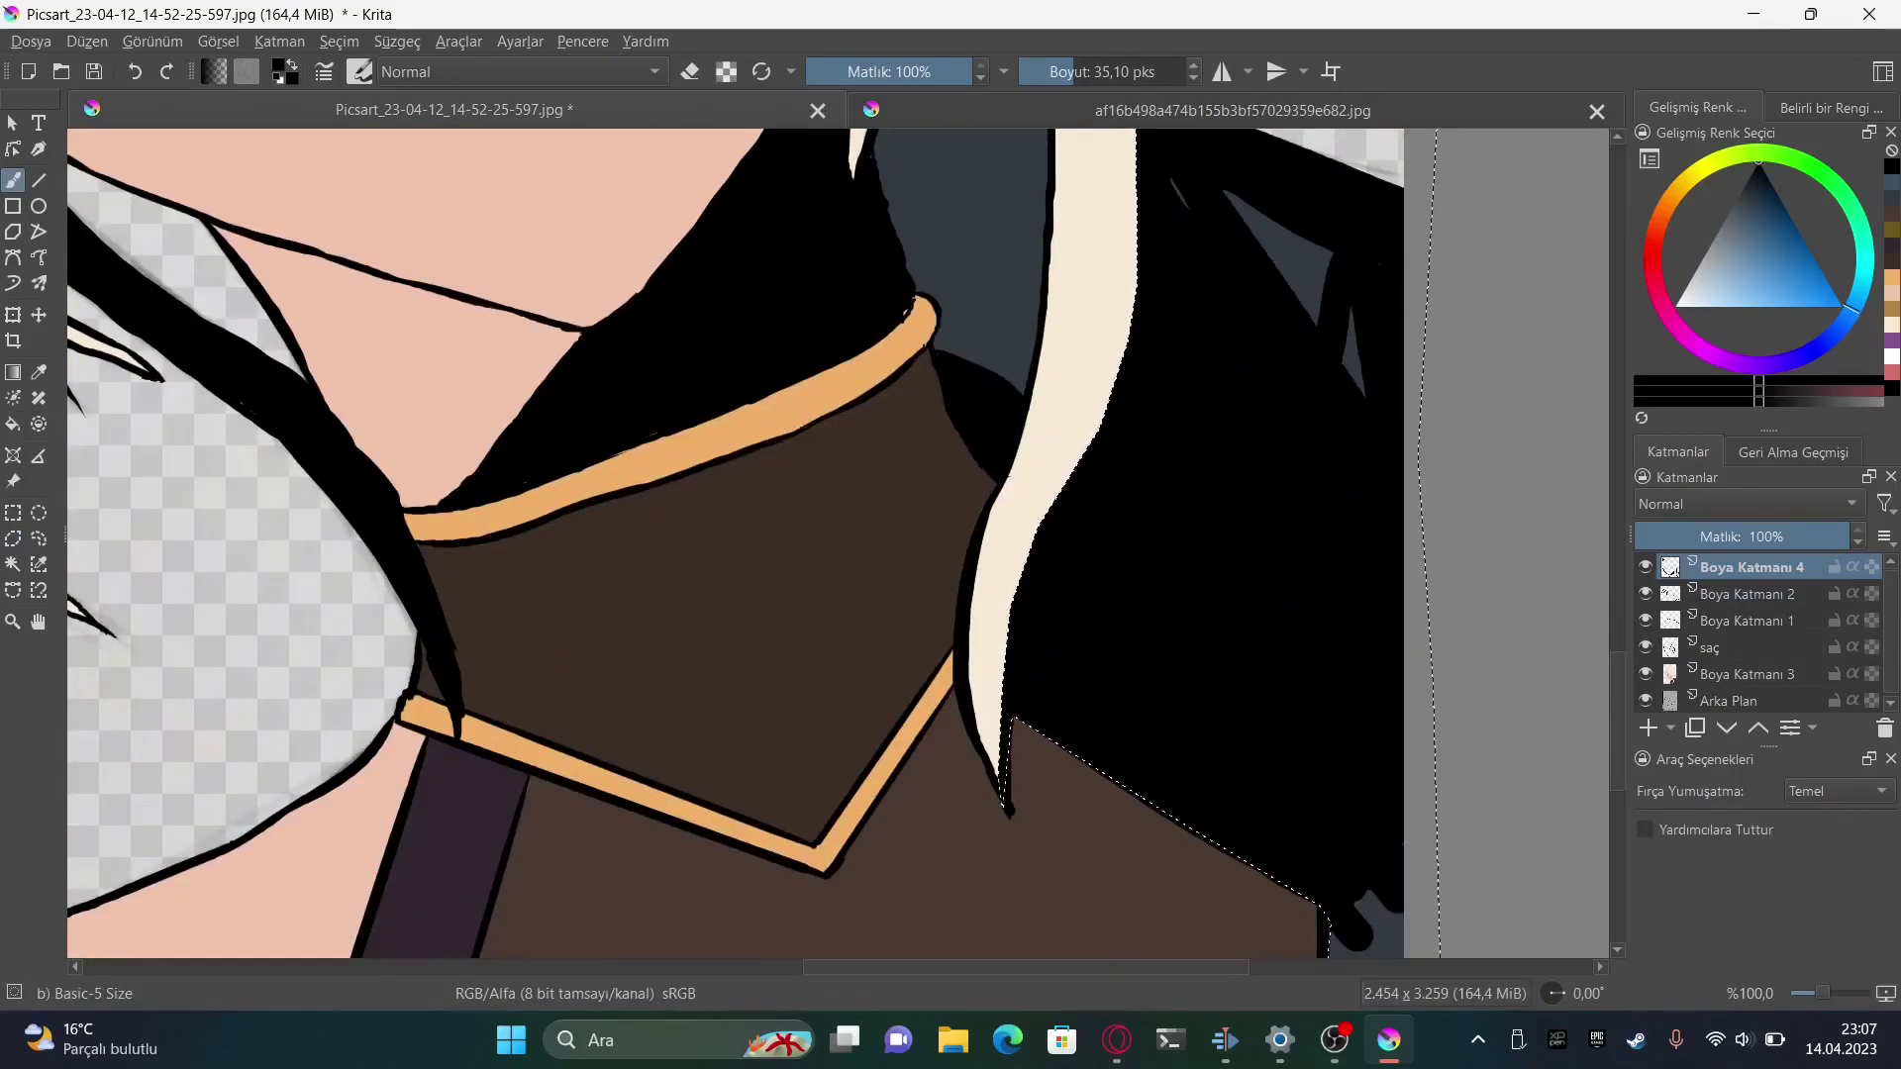
pyautogui.scroll(4, 1171, 425)
pyautogui.moveTo(1336, 842); pyautogui.dragTo(1172, 425)
pyautogui.scroll(-6, 1355, 822)
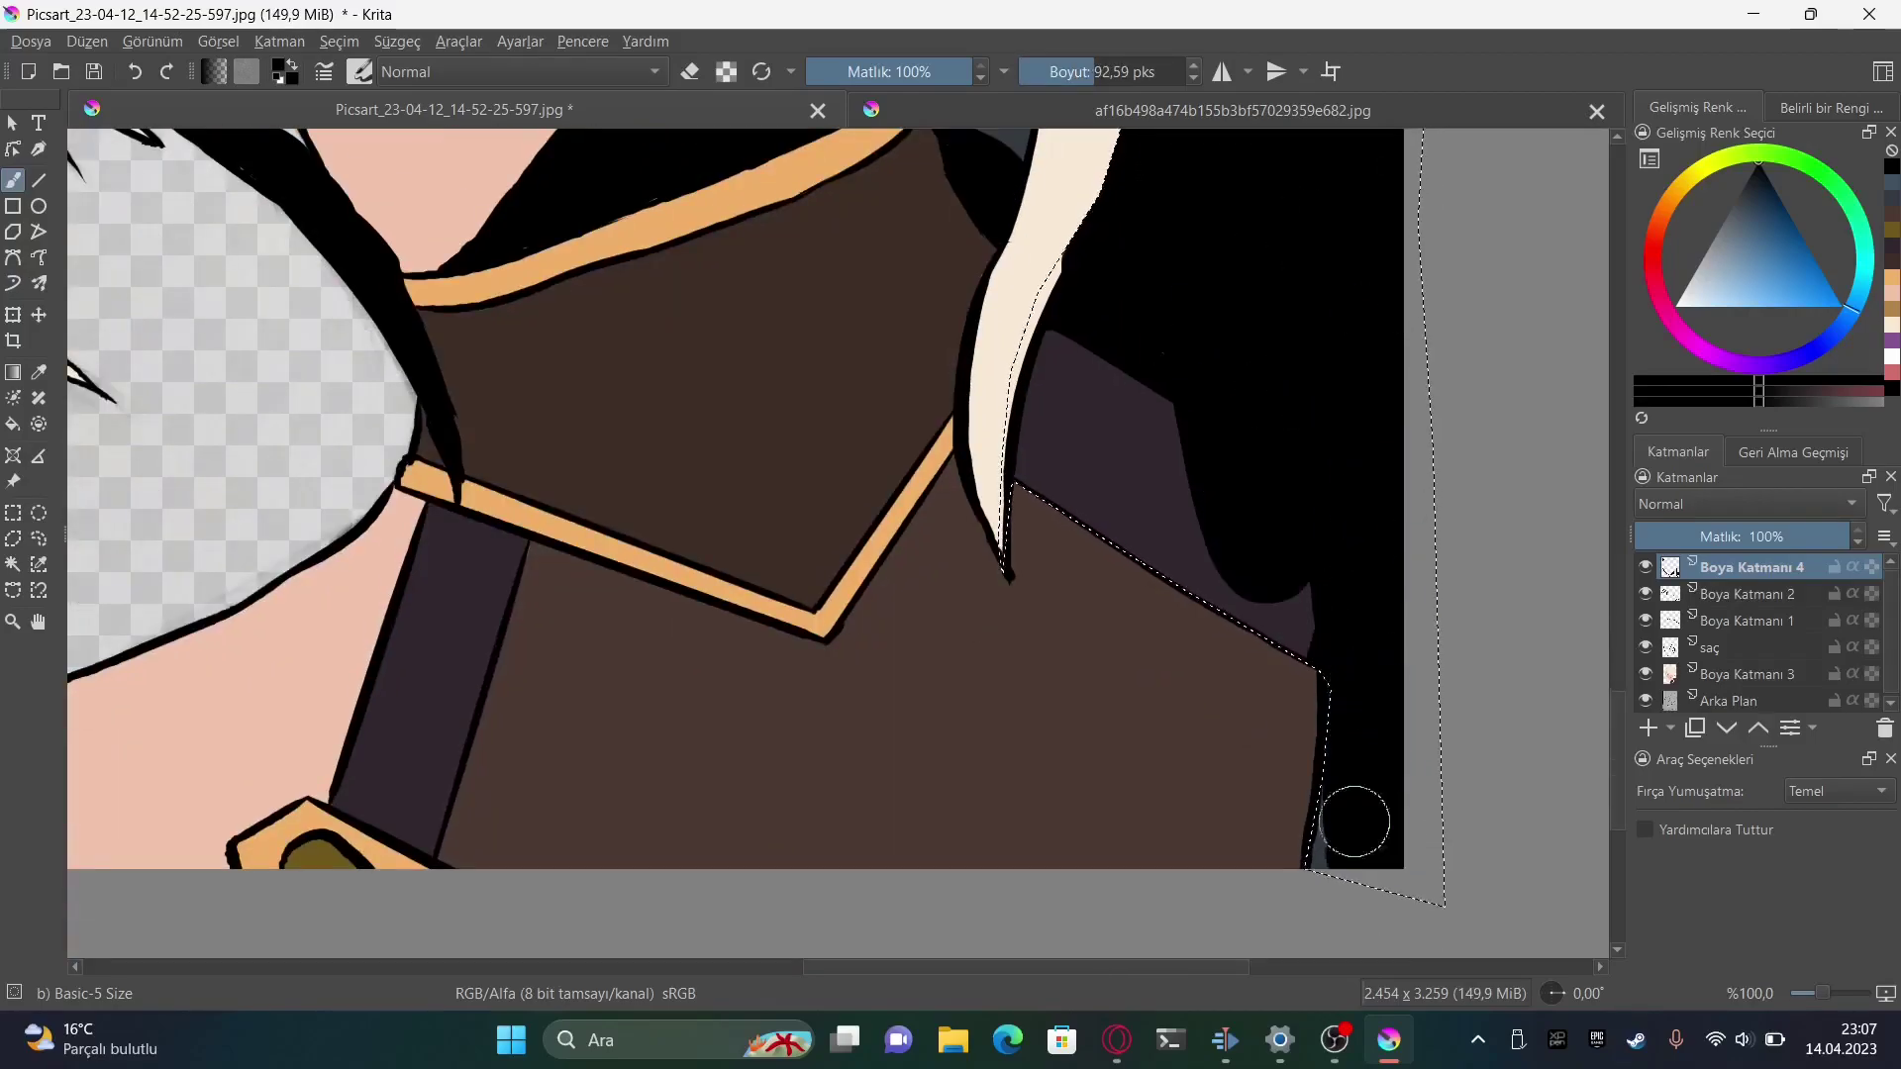
pyautogui.moveTo(1354, 822)
pyautogui.mouseDown()
pyautogui.moveTo(1165, 487)
pyautogui.moveTo(1169, 327)
pyautogui.moveTo(1175, 426)
pyautogui.mouseUp()
pyautogui.scroll(3, 1166, 487)
pyautogui.scroll(3, 1165, 487)
# Select a circle over the earring and paint its inside black with a smaller brush
pyautogui.press('j')
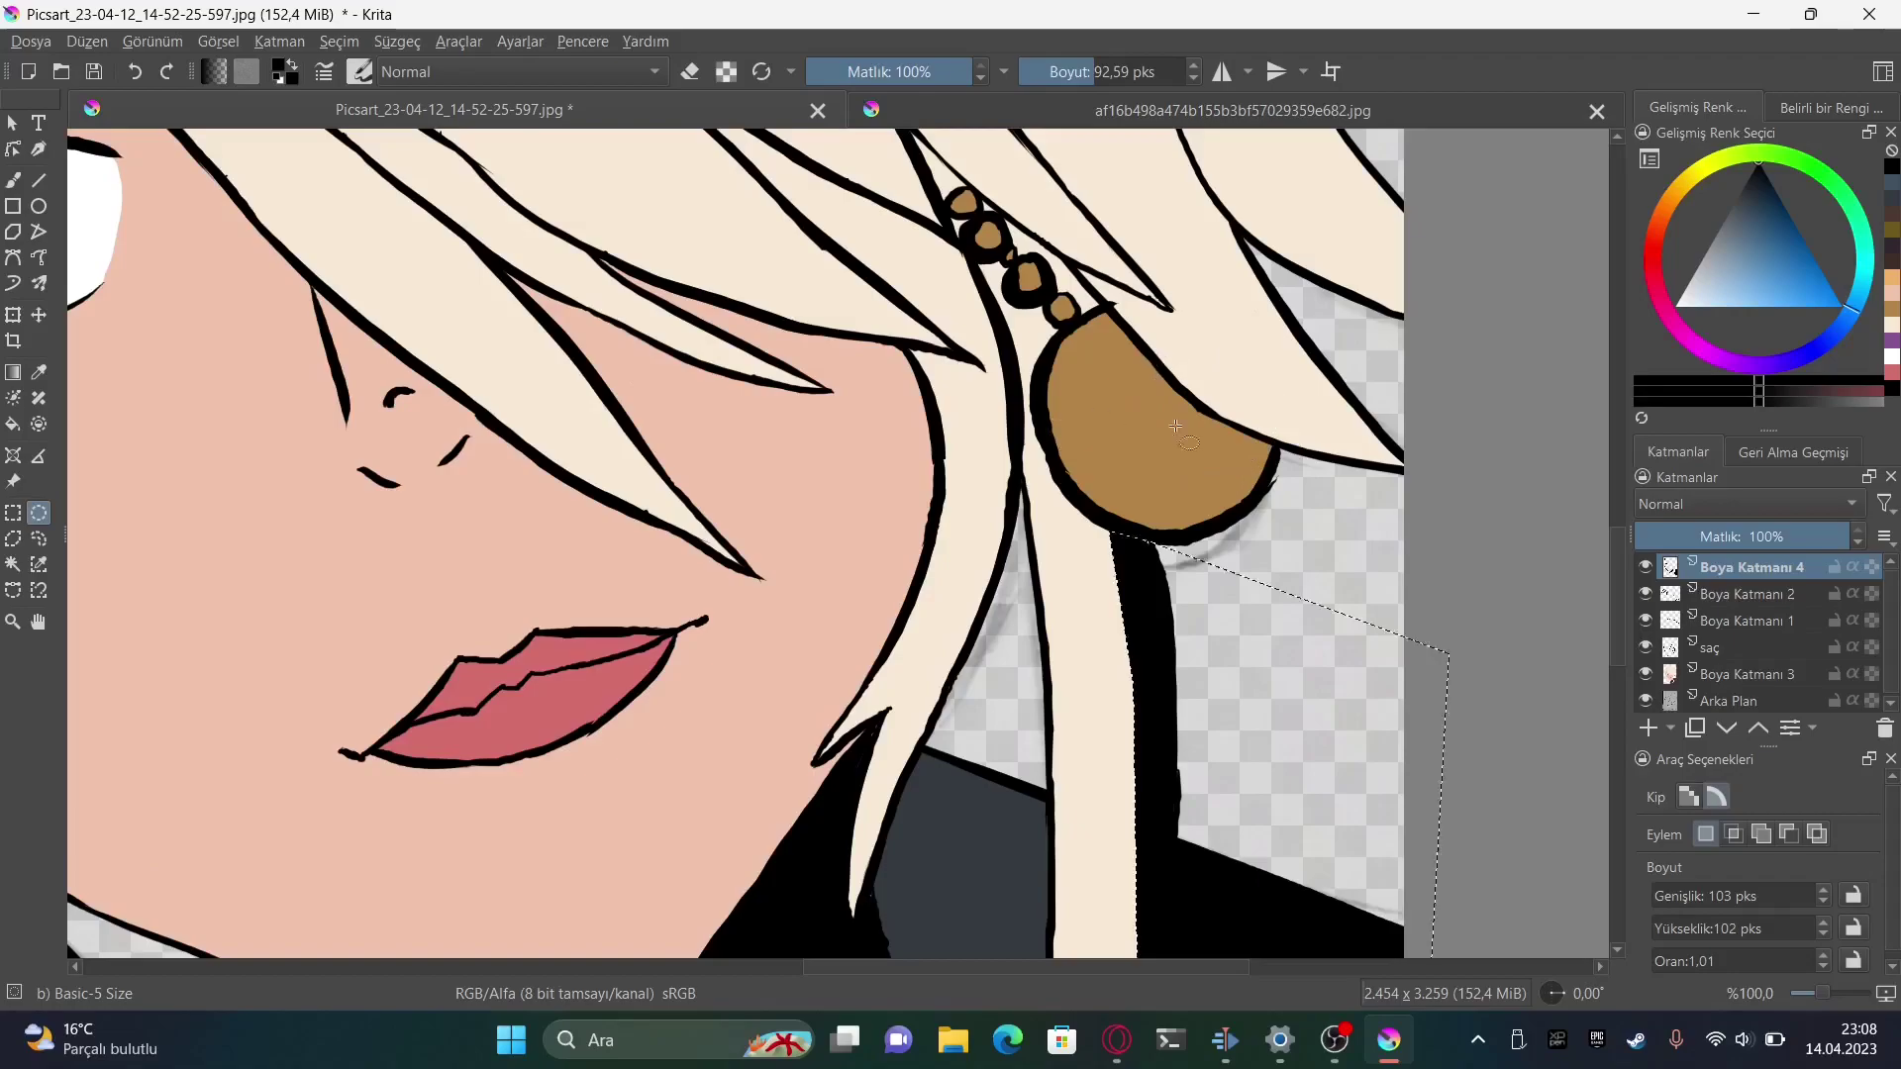
pyautogui.moveTo(1238, 502)
pyautogui.mouseDown()
pyautogui.moveTo(1071, 307)
pyautogui.moveTo(1175, 483)
pyautogui.moveTo(1099, 386)
pyautogui.mouseUp()
pyautogui.press('b')
pyautogui.hotkey('ctrl', 'shift', 'a')
pyautogui.click(1070, 74)
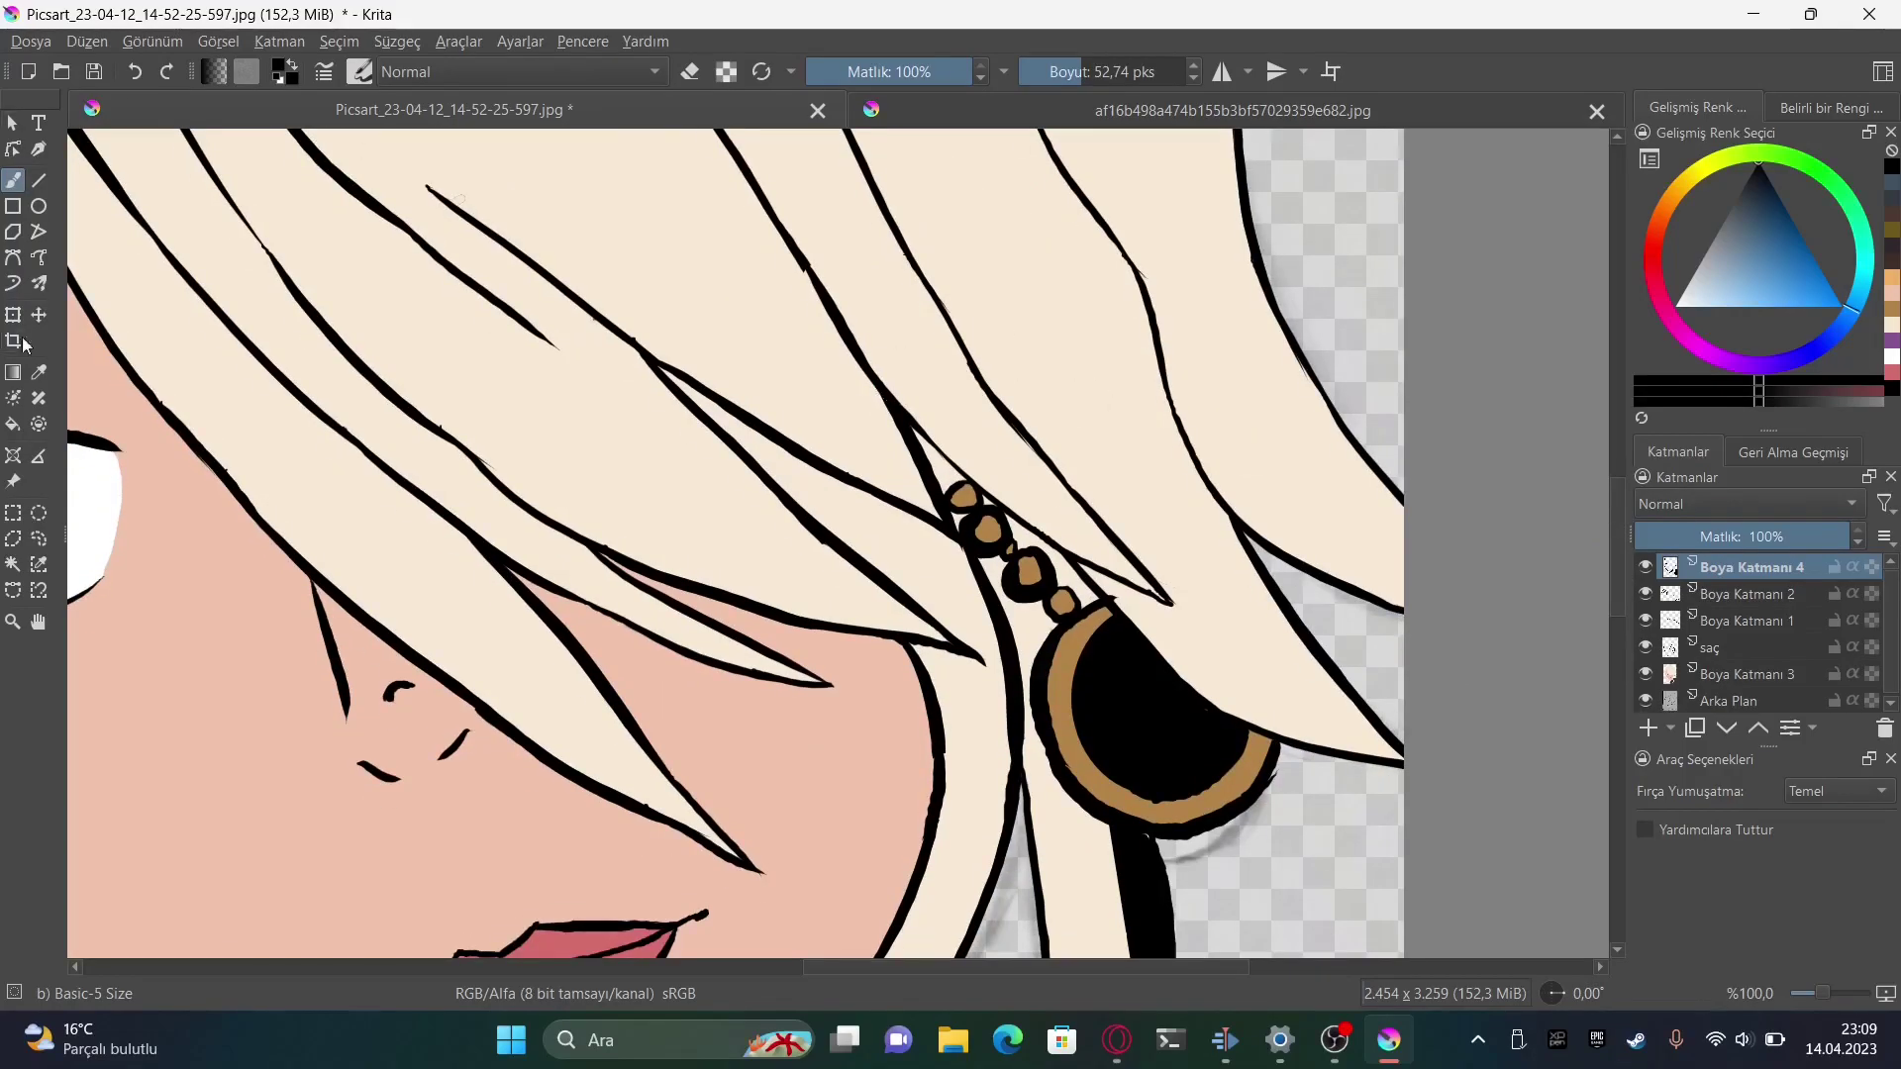
# Outline a straight-edged hair shadow selection running along the collar and hair strand
pyautogui.click(12, 539)
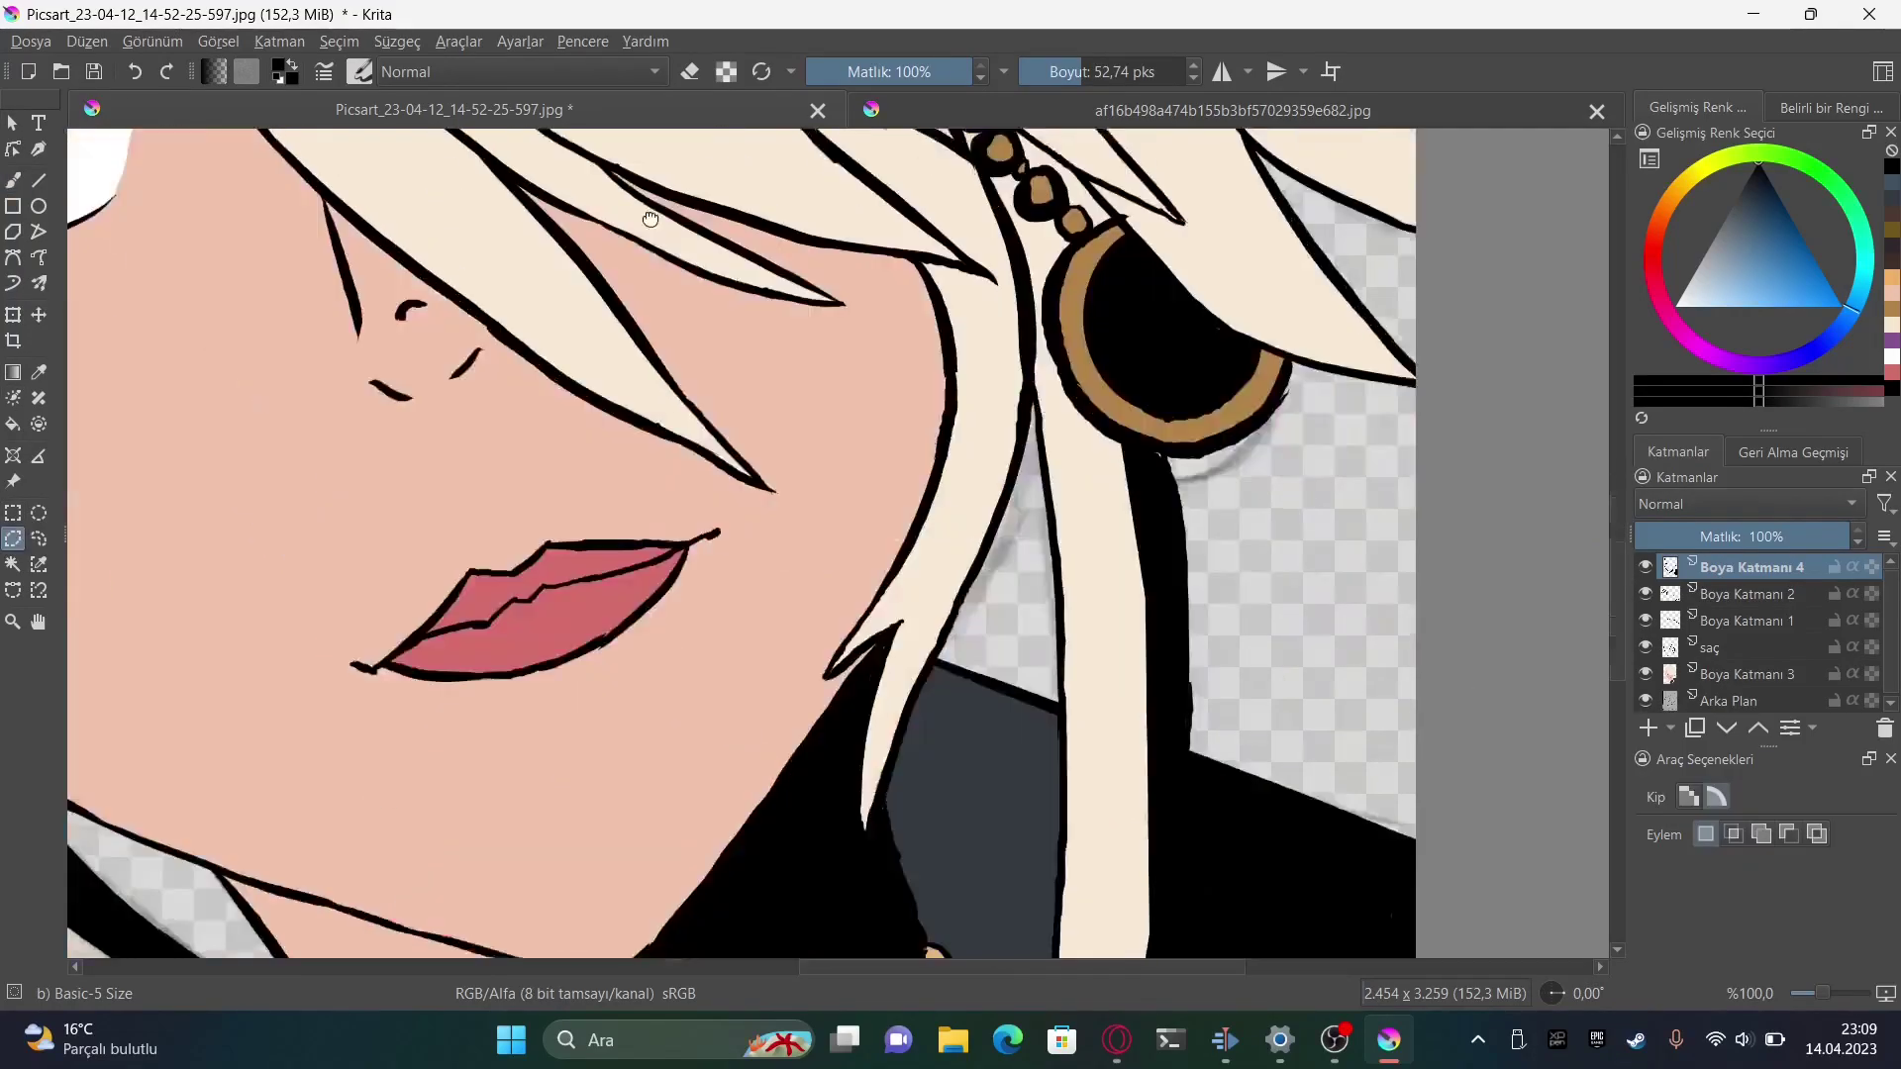
pyautogui.scroll(-3, 897, 822)
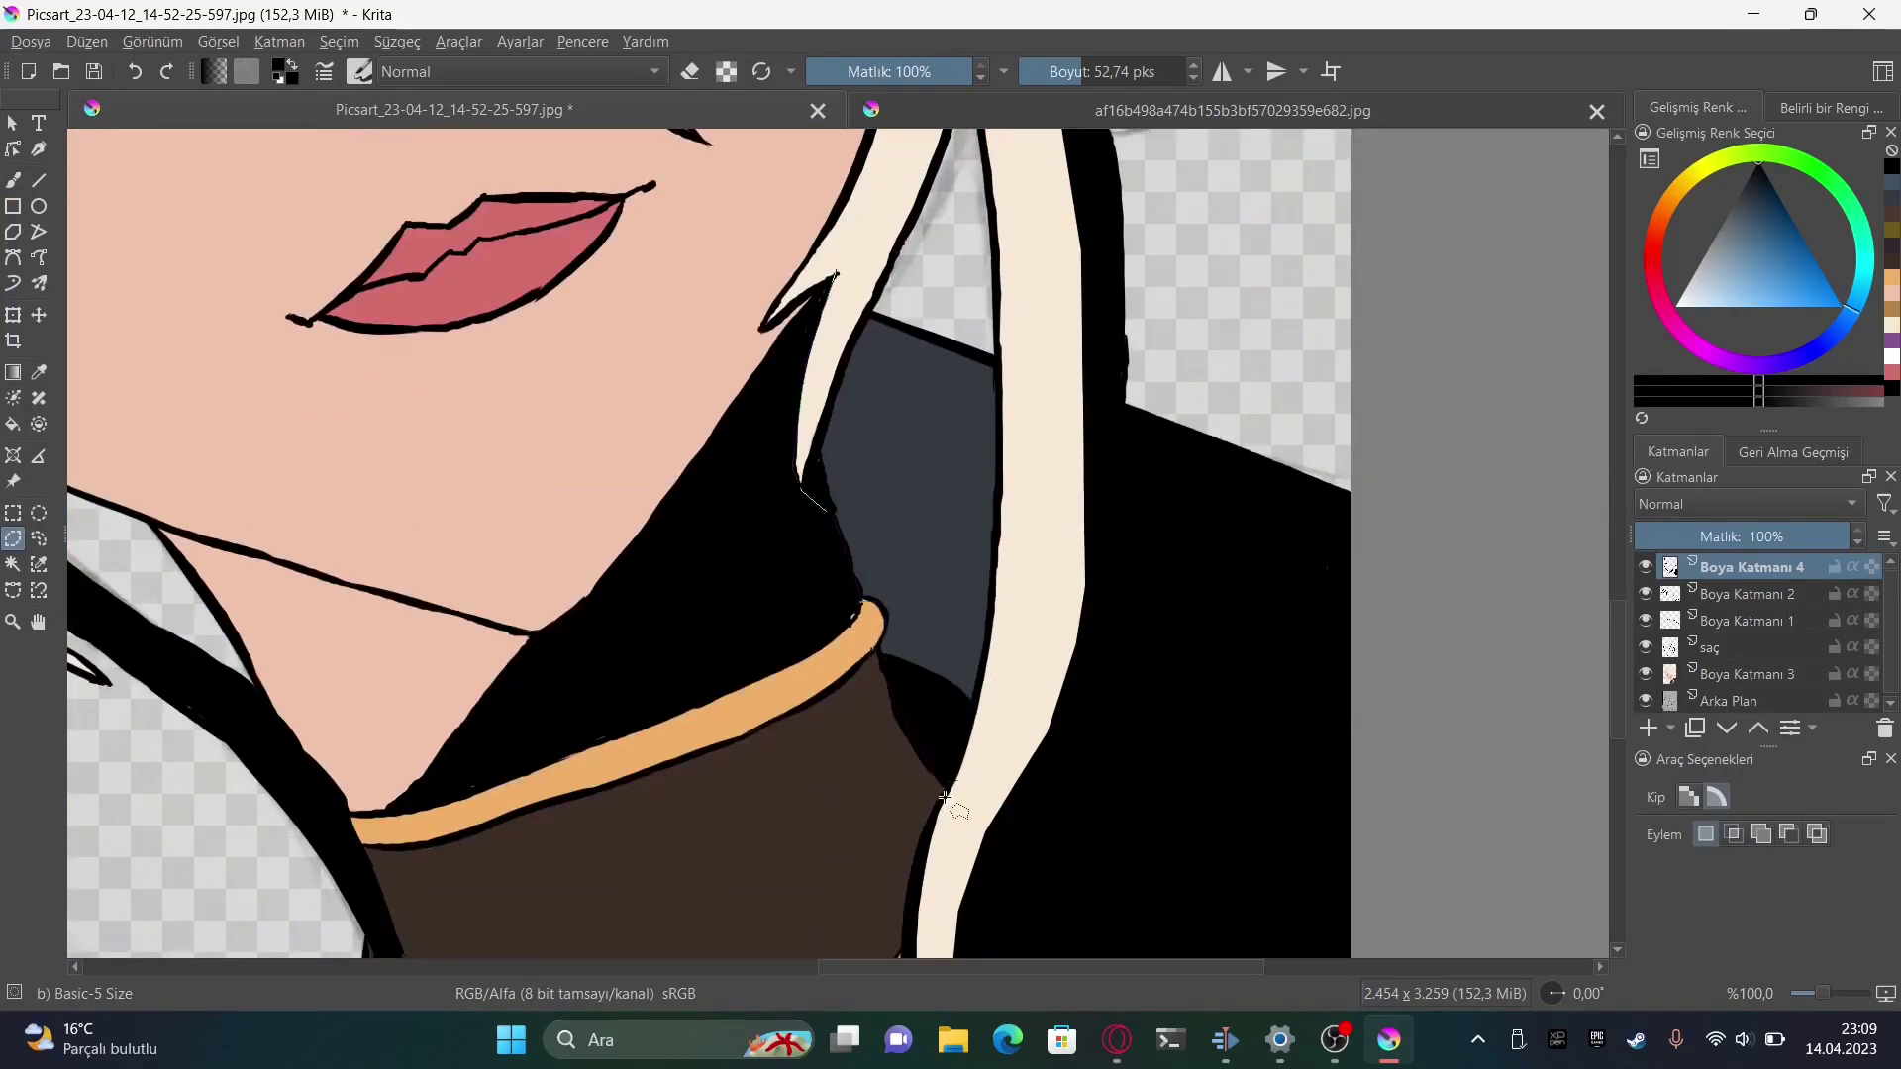
pyautogui.scroll(5, 945, 797)
pyautogui.scroll(-1, 917, 547)
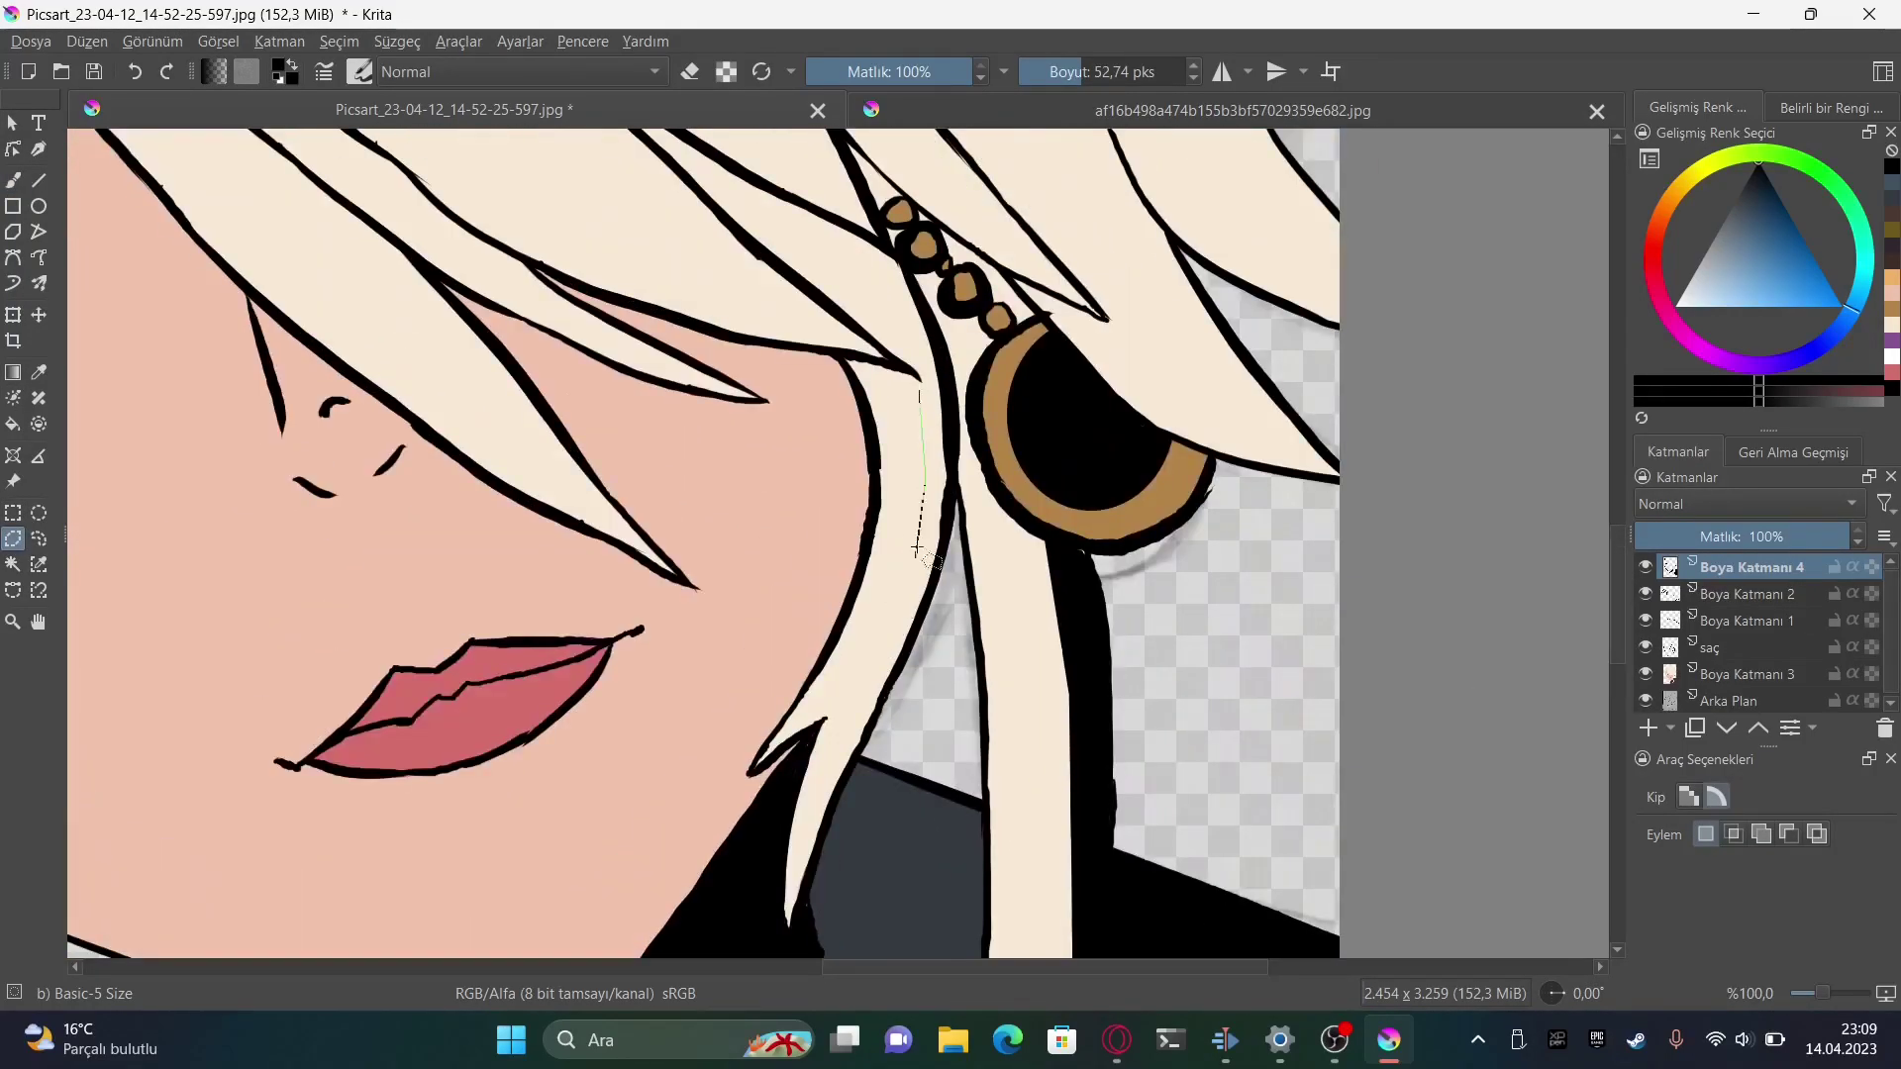
pyautogui.click(834, 709)
pyautogui.scroll(-1, 792, 743)
pyautogui.click(762, 807)
pyautogui.scroll(-3, 871, 693)
pyautogui.click(848, 648)
pyautogui.click(871, 670)
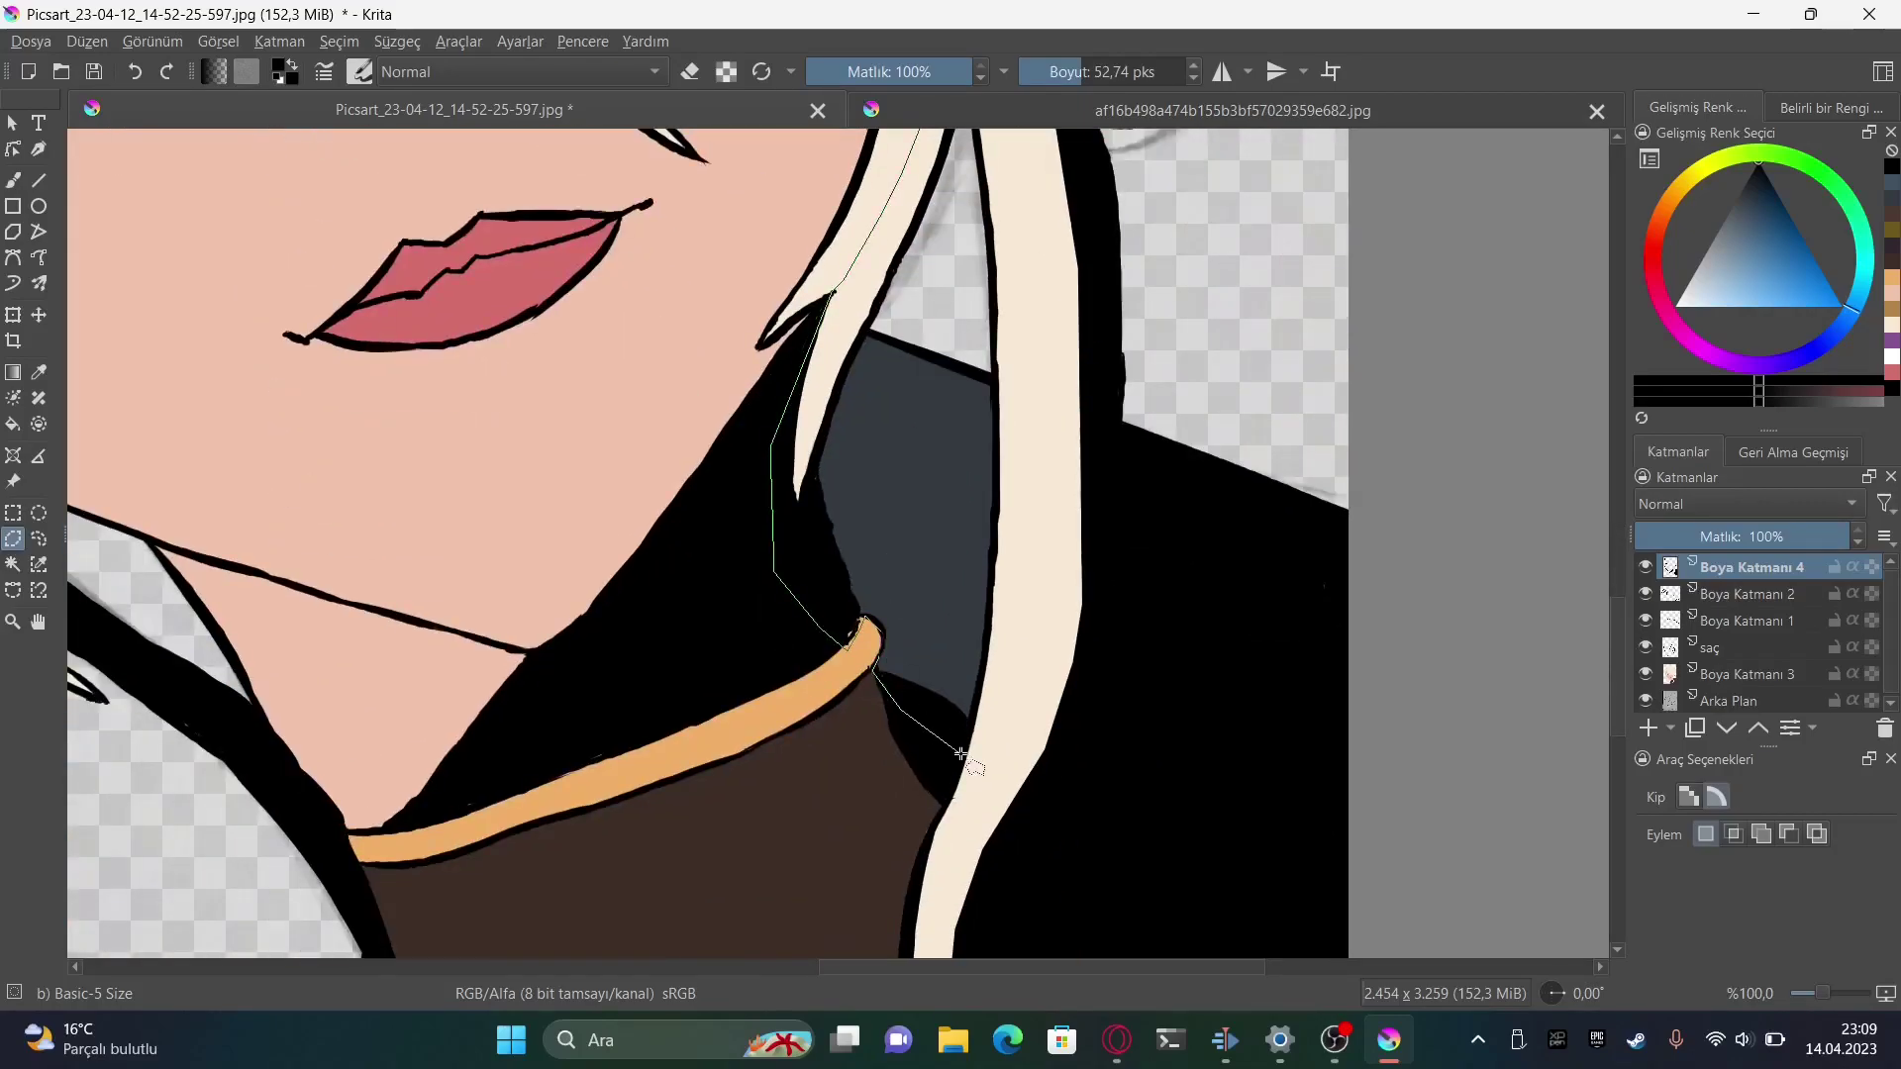
pyautogui.scroll(3, 1002, 488)
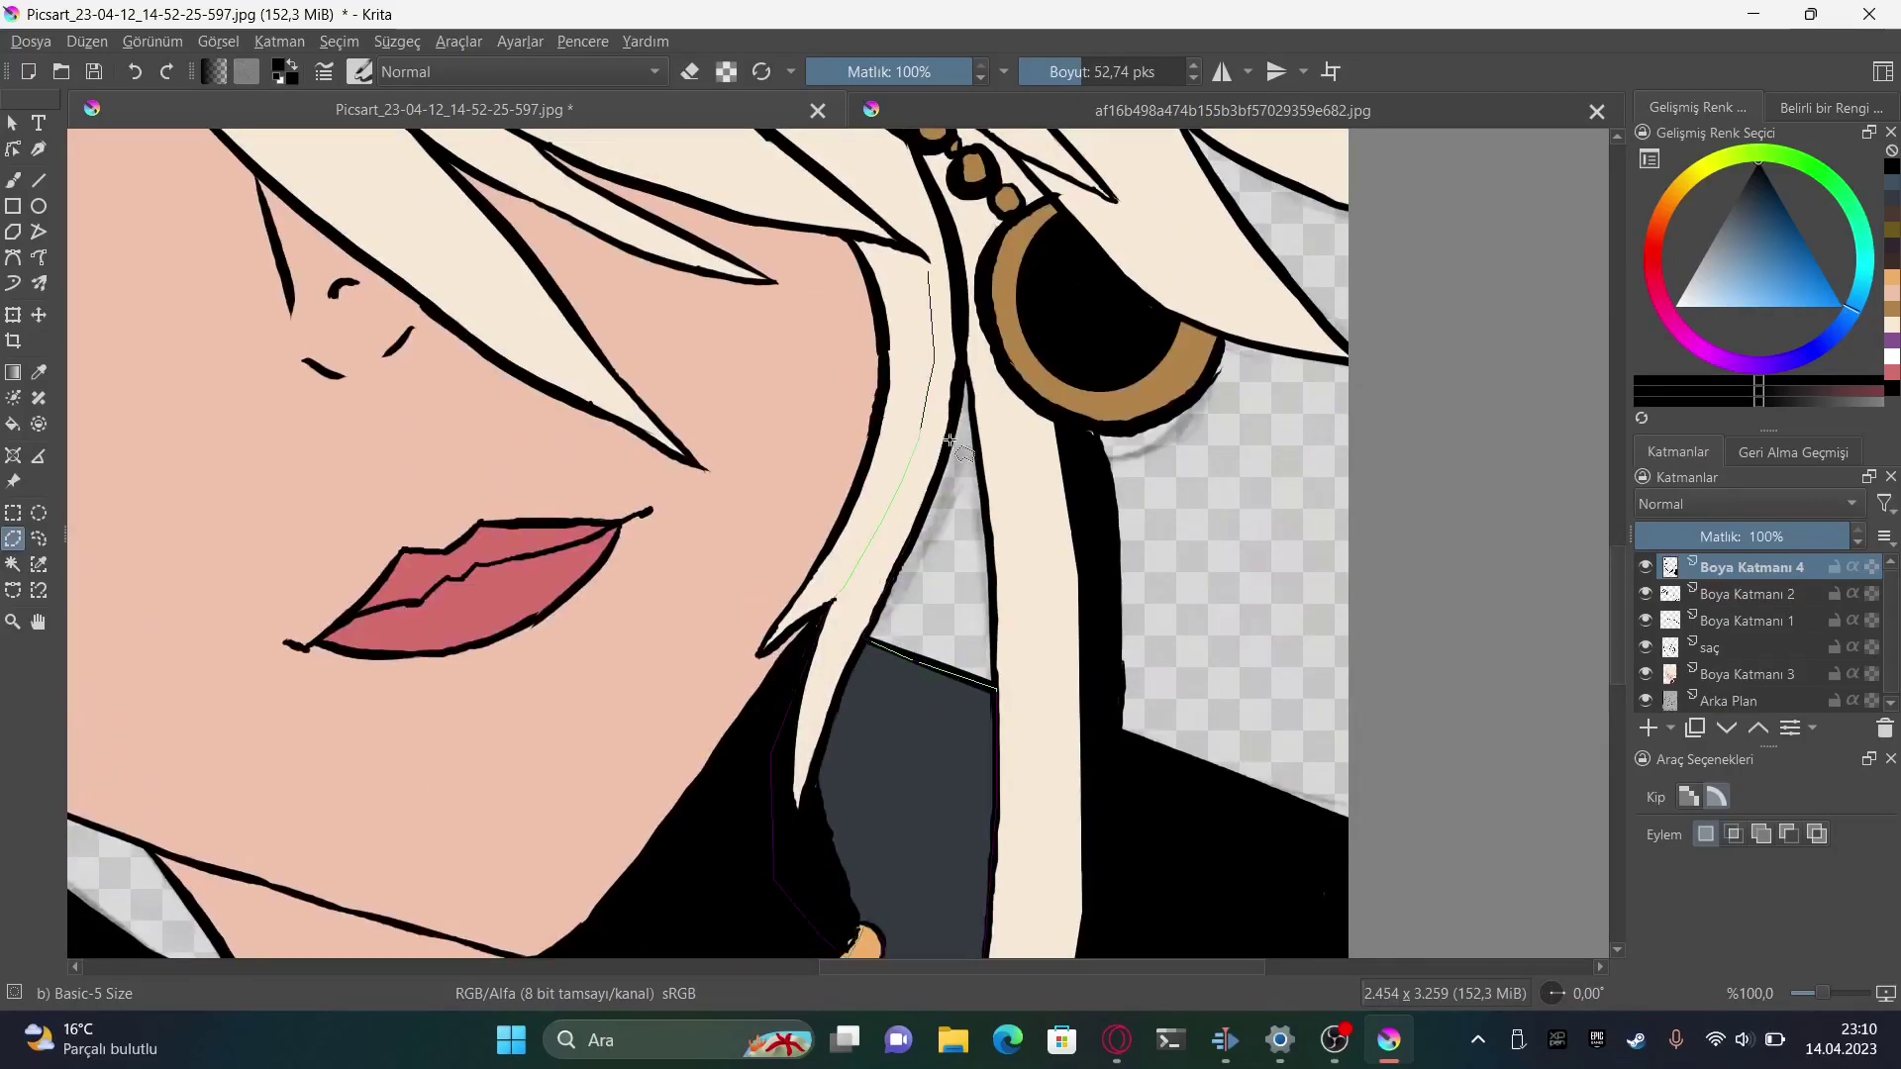
pyautogui.scroll(3, 950, 441)
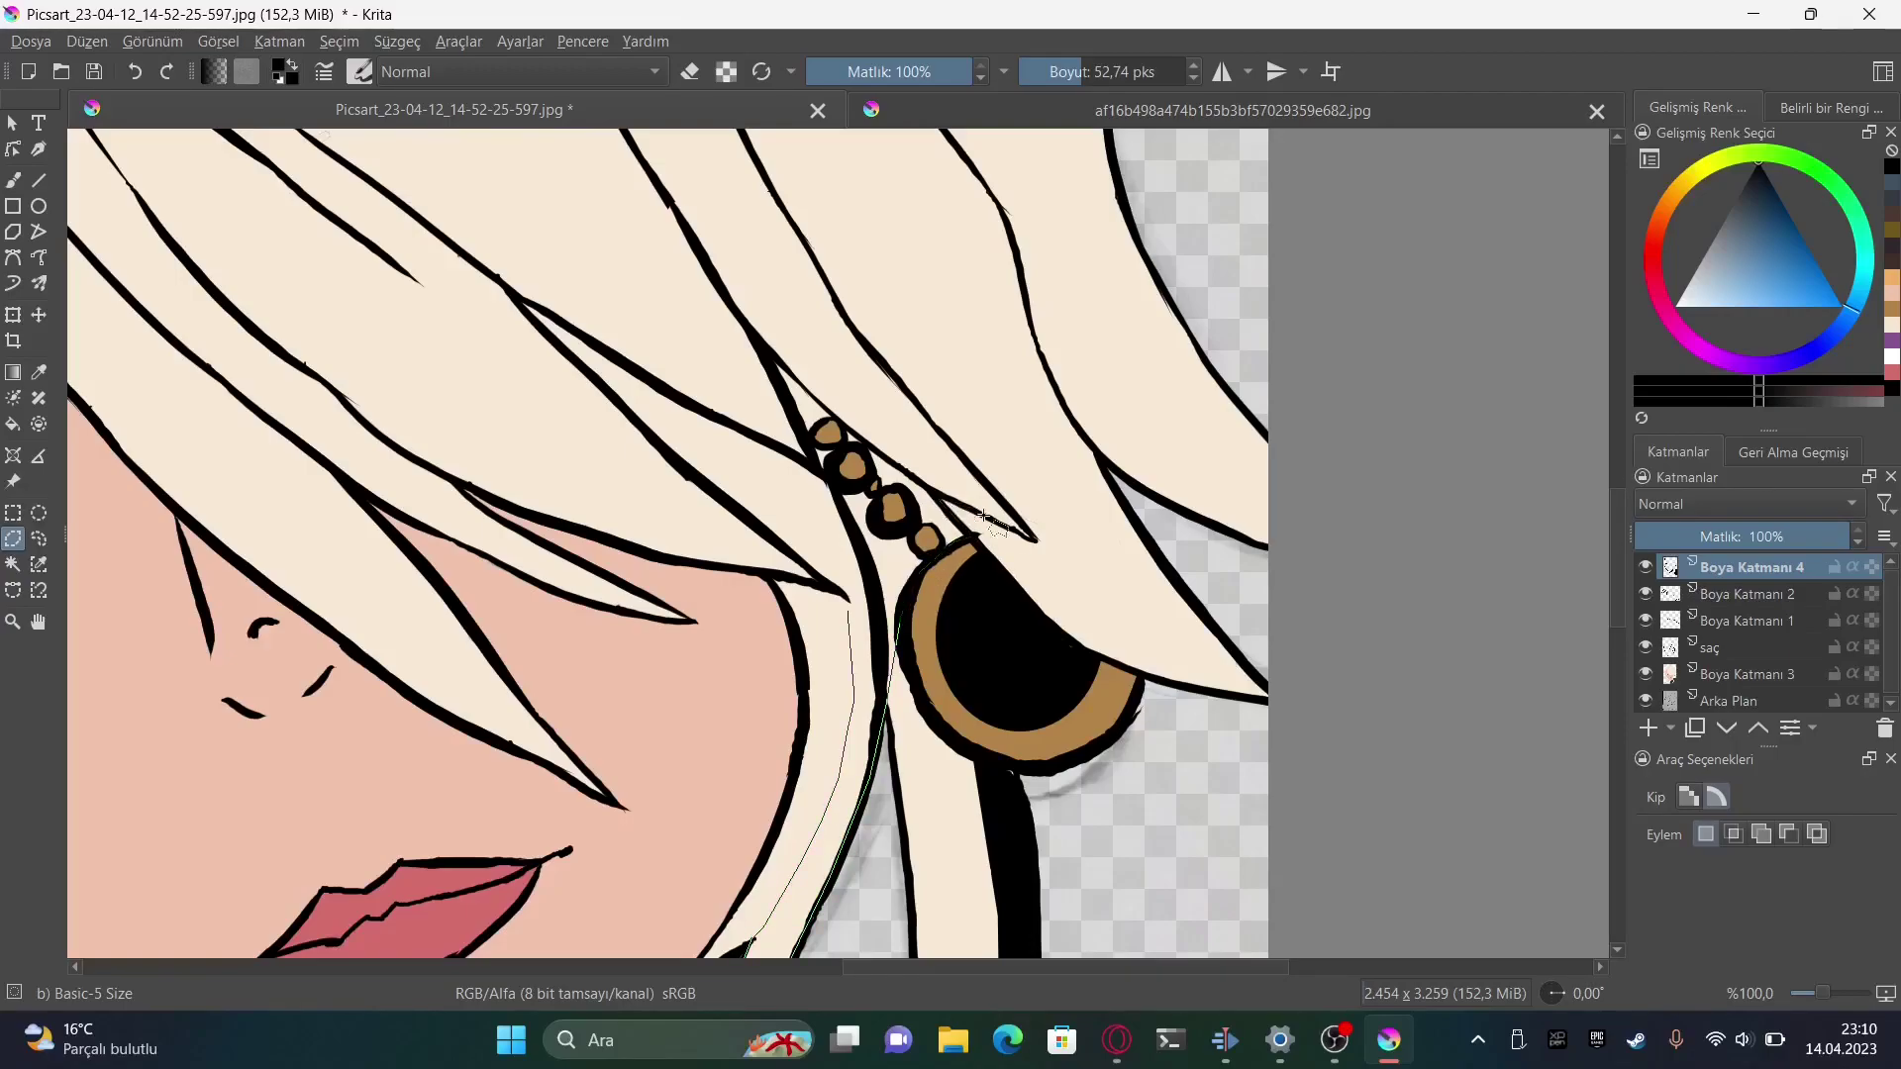
pyautogui.doubleClick(749, 363)
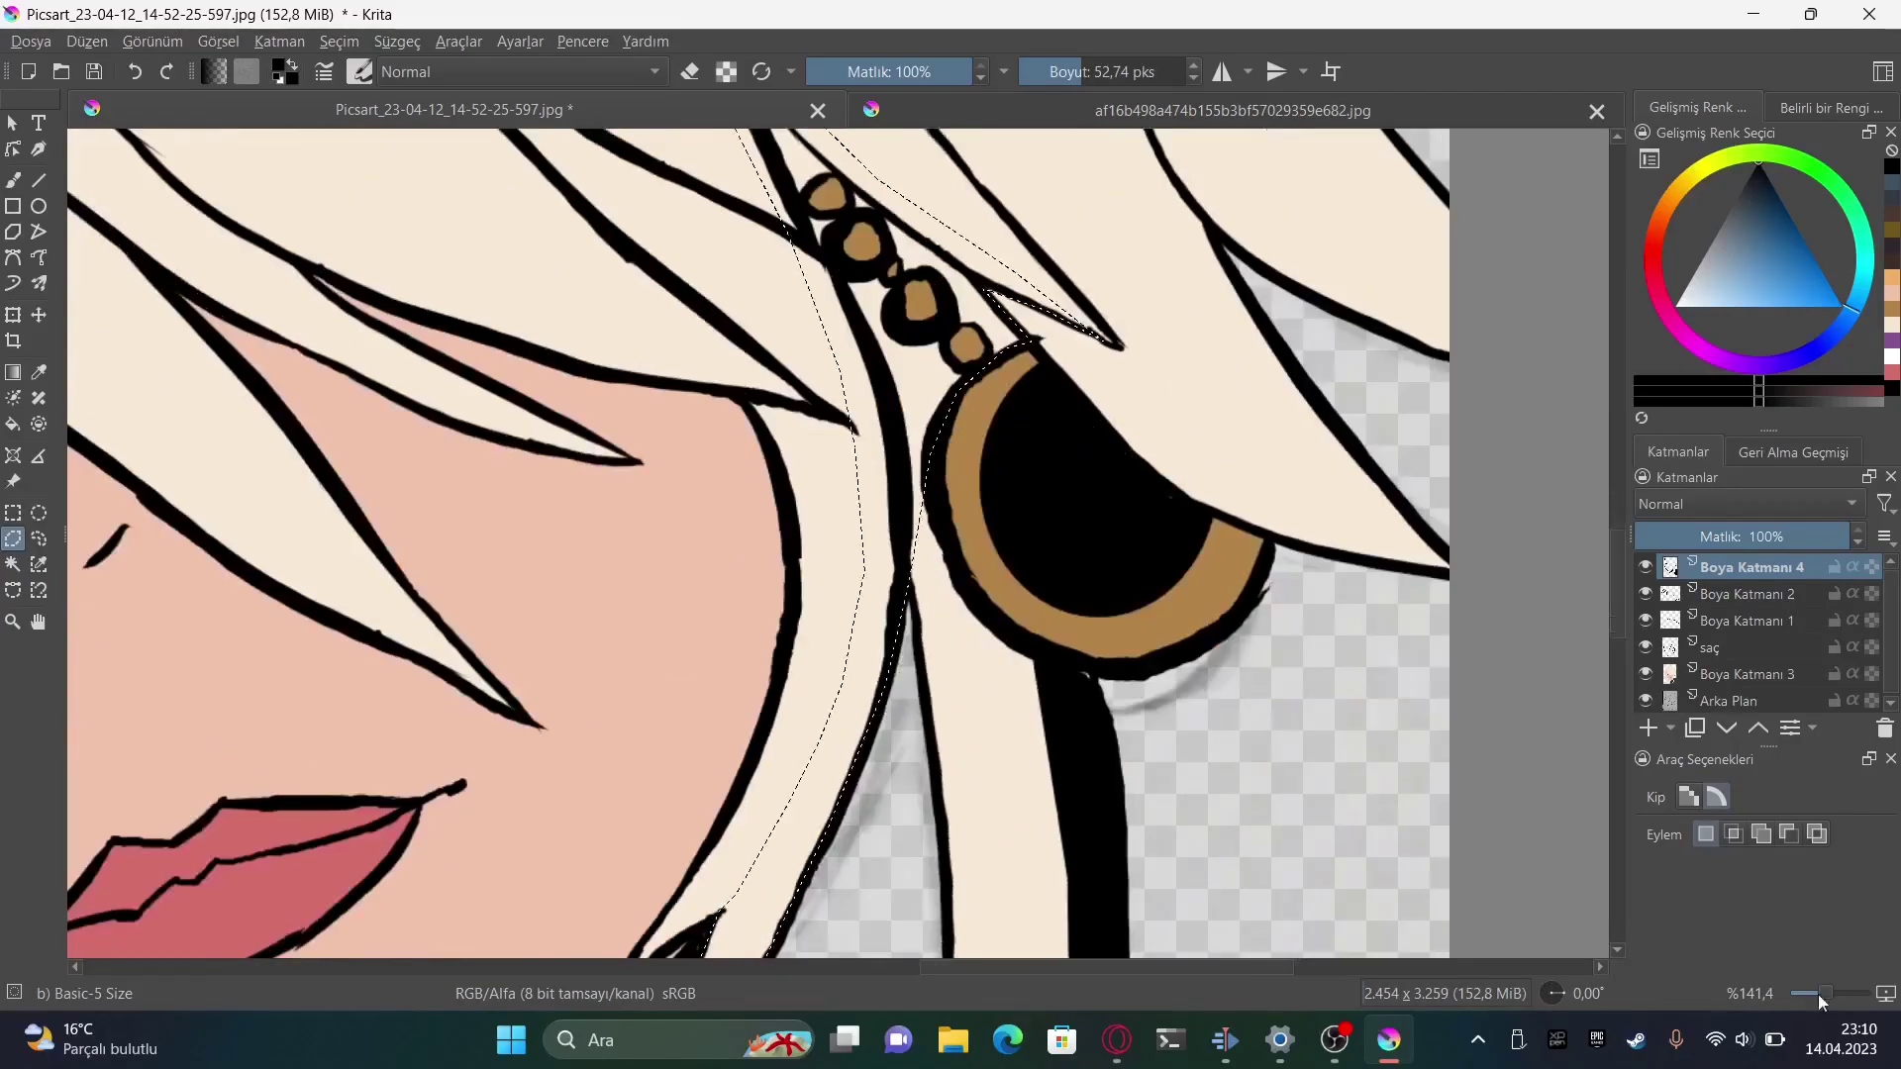
# Fill the hair shadow selection with black and zoom out briefly to check it
pyautogui.scroll(-3, 773, 453)
pyautogui.press('b')
pyautogui.scroll(3, 571, 478)
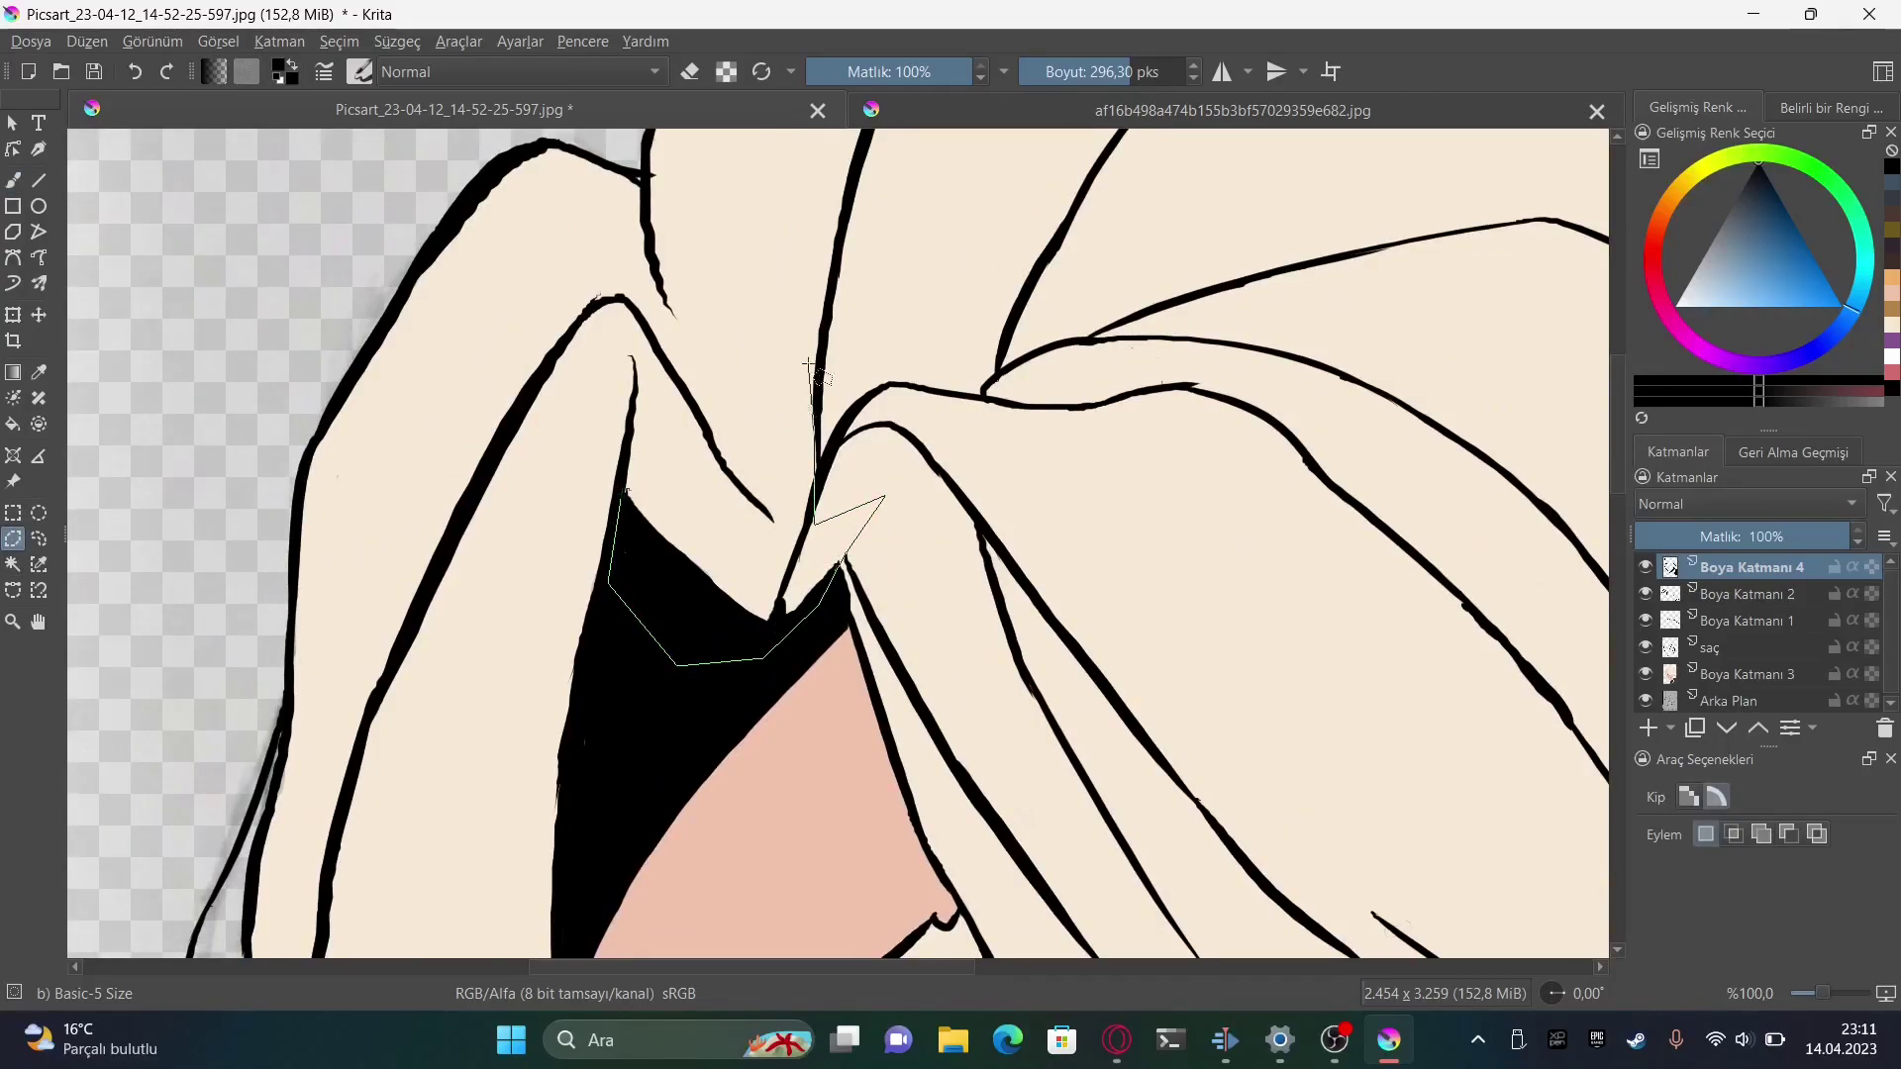
pyautogui.press('b')
pyautogui.hotkey('shift', 'BackSpace')
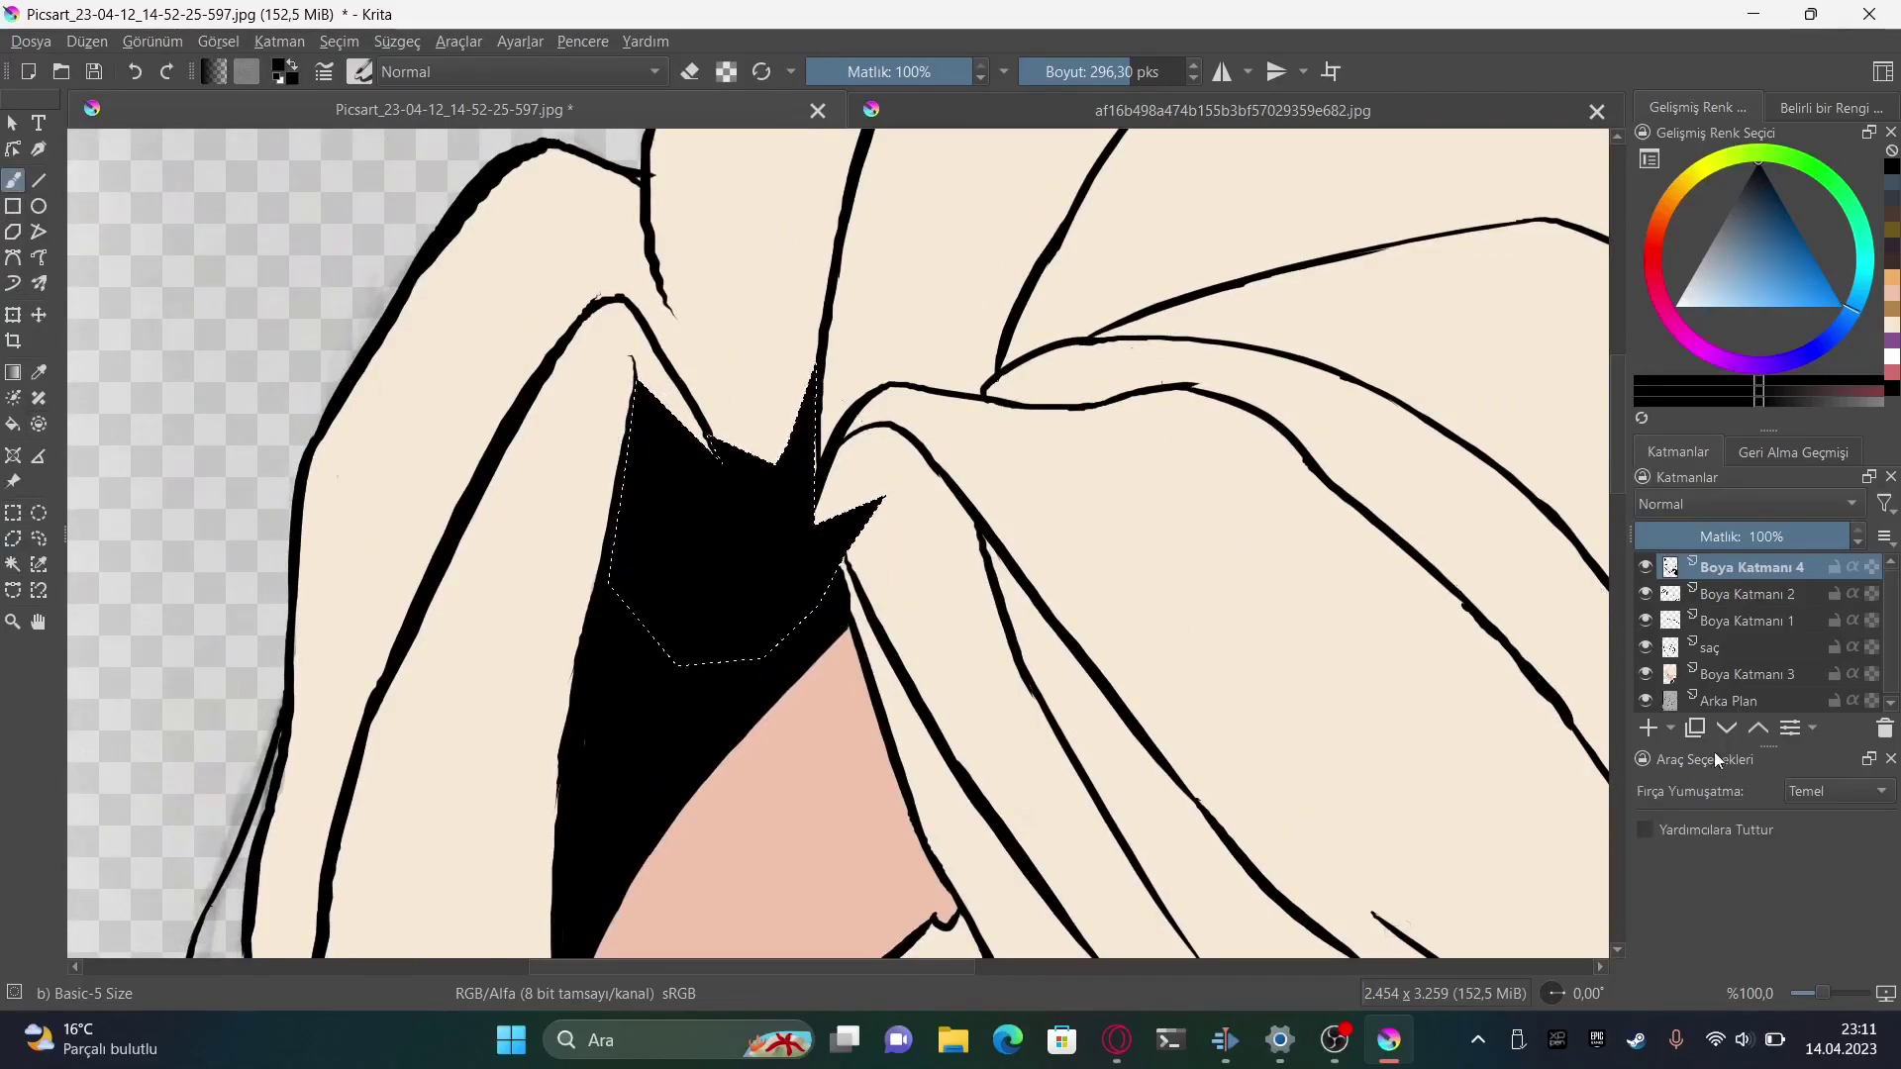
pyautogui.press('-')
pyautogui.press('+')
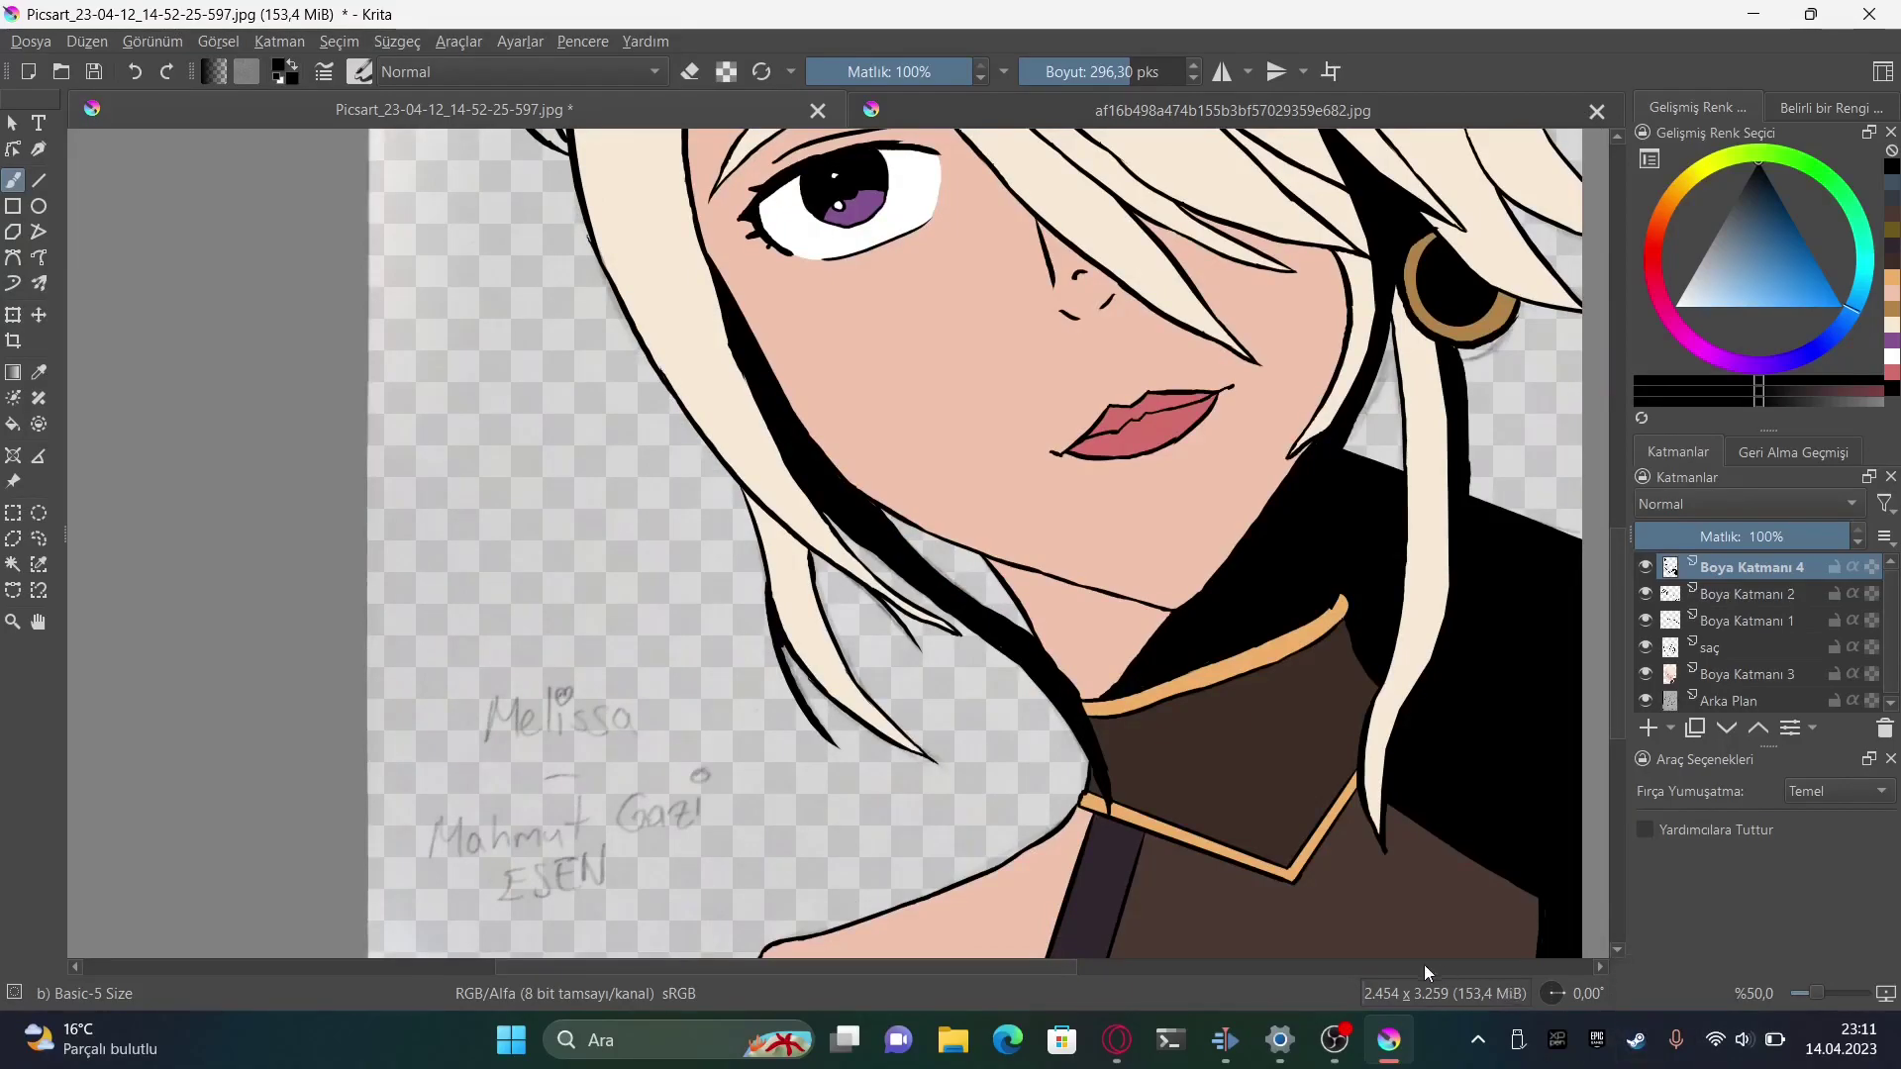
# Paint more black shadow into the lower hair strand, lower the layer opacity, and deselect
pyautogui.scroll(2, 911, 693)
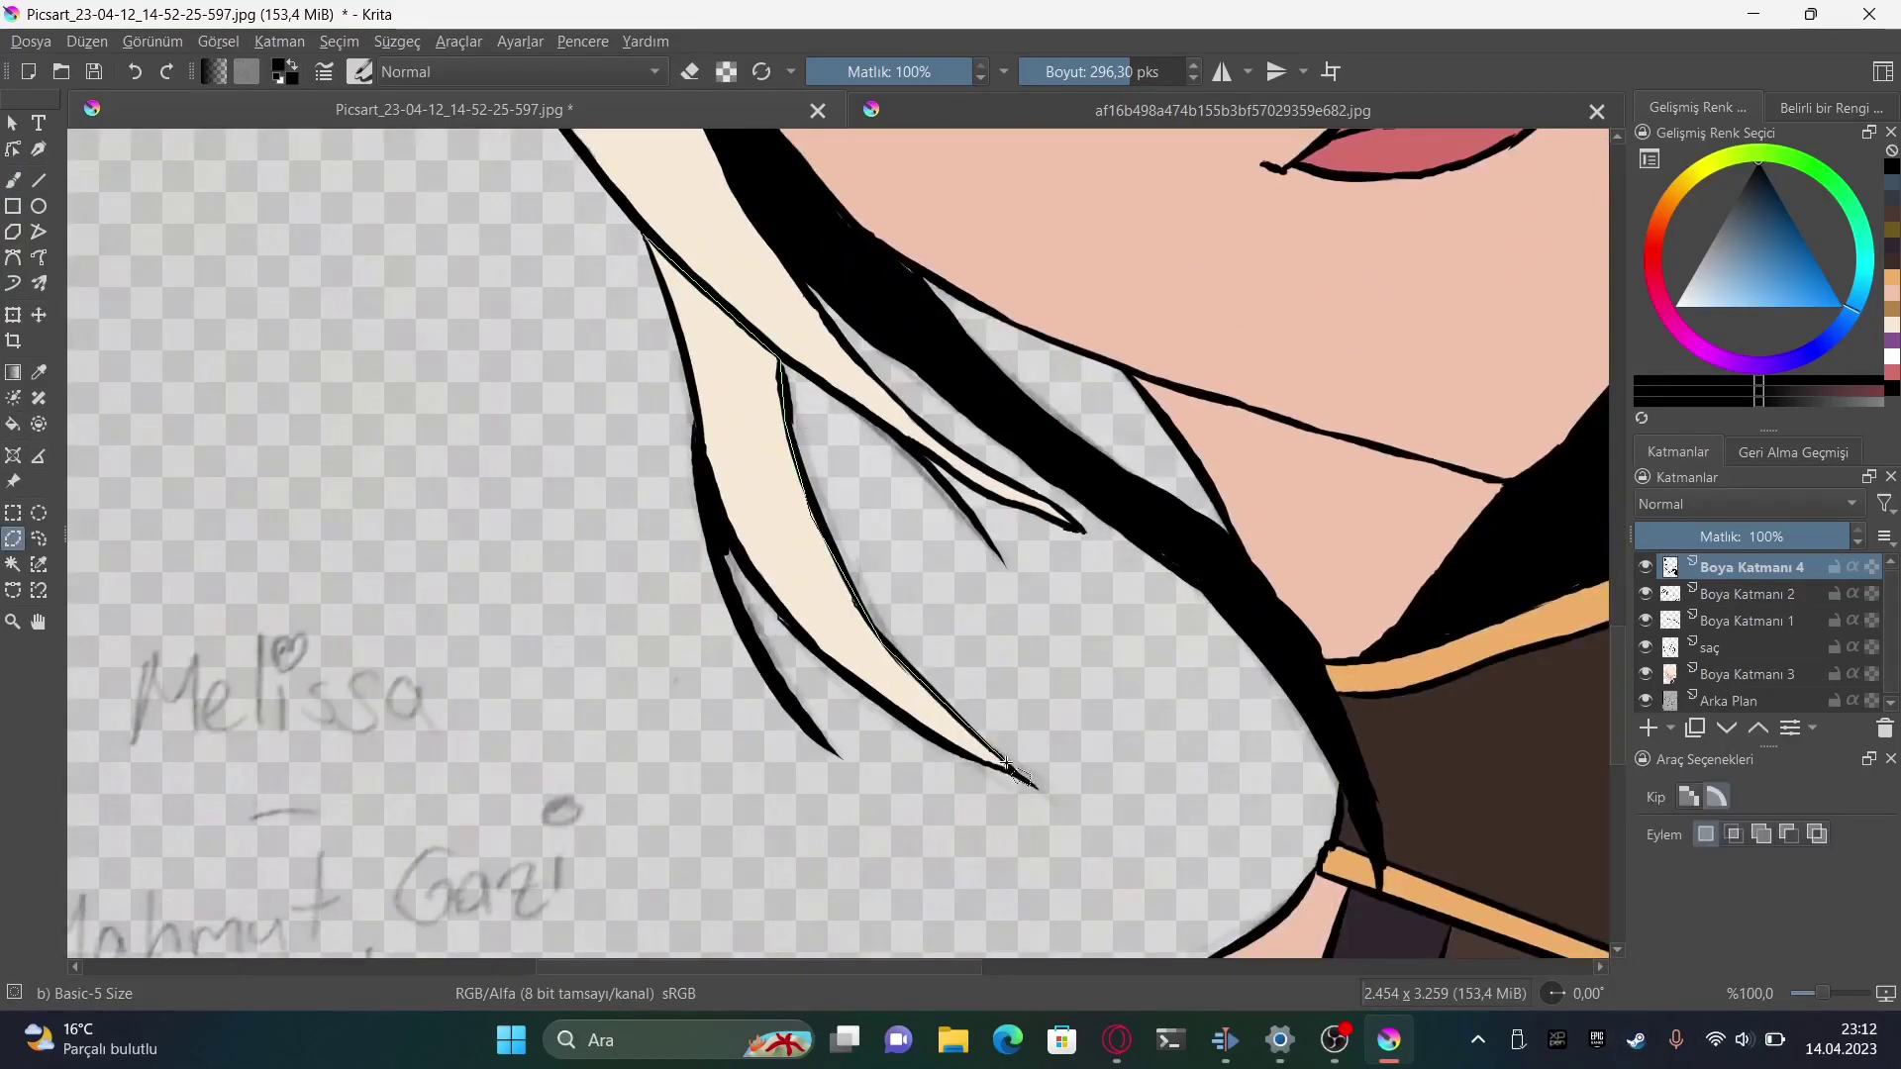
pyautogui.press('b')
pyautogui.moveTo(849, 275); pyautogui.dragTo(848, 403)
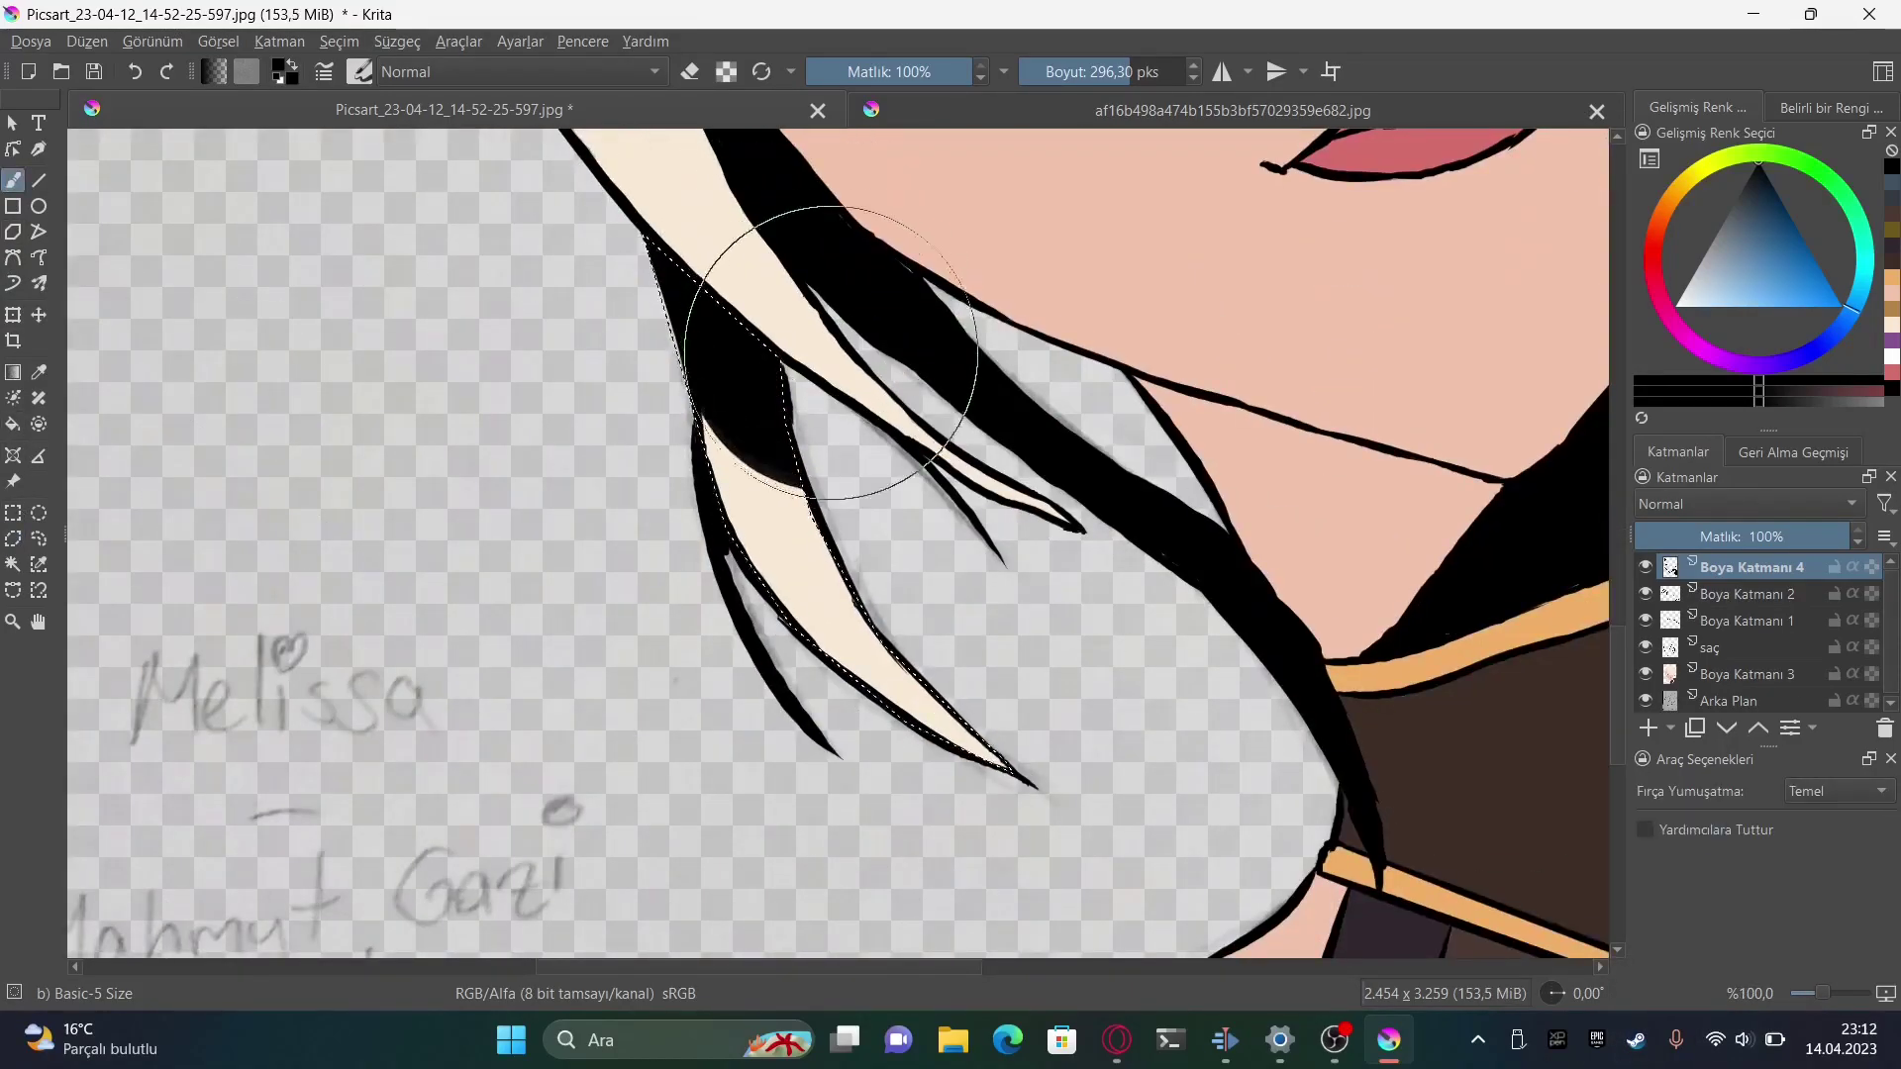
pyautogui.press('-')
pyautogui.moveTo(1841, 537); pyautogui.dragTo(1727, 538)
pyautogui.hotkey('ctrl', 'shift', 'a')
# Delete the Arka Plan layer and name the new bottom layer 'arka'
pyautogui.press('-')
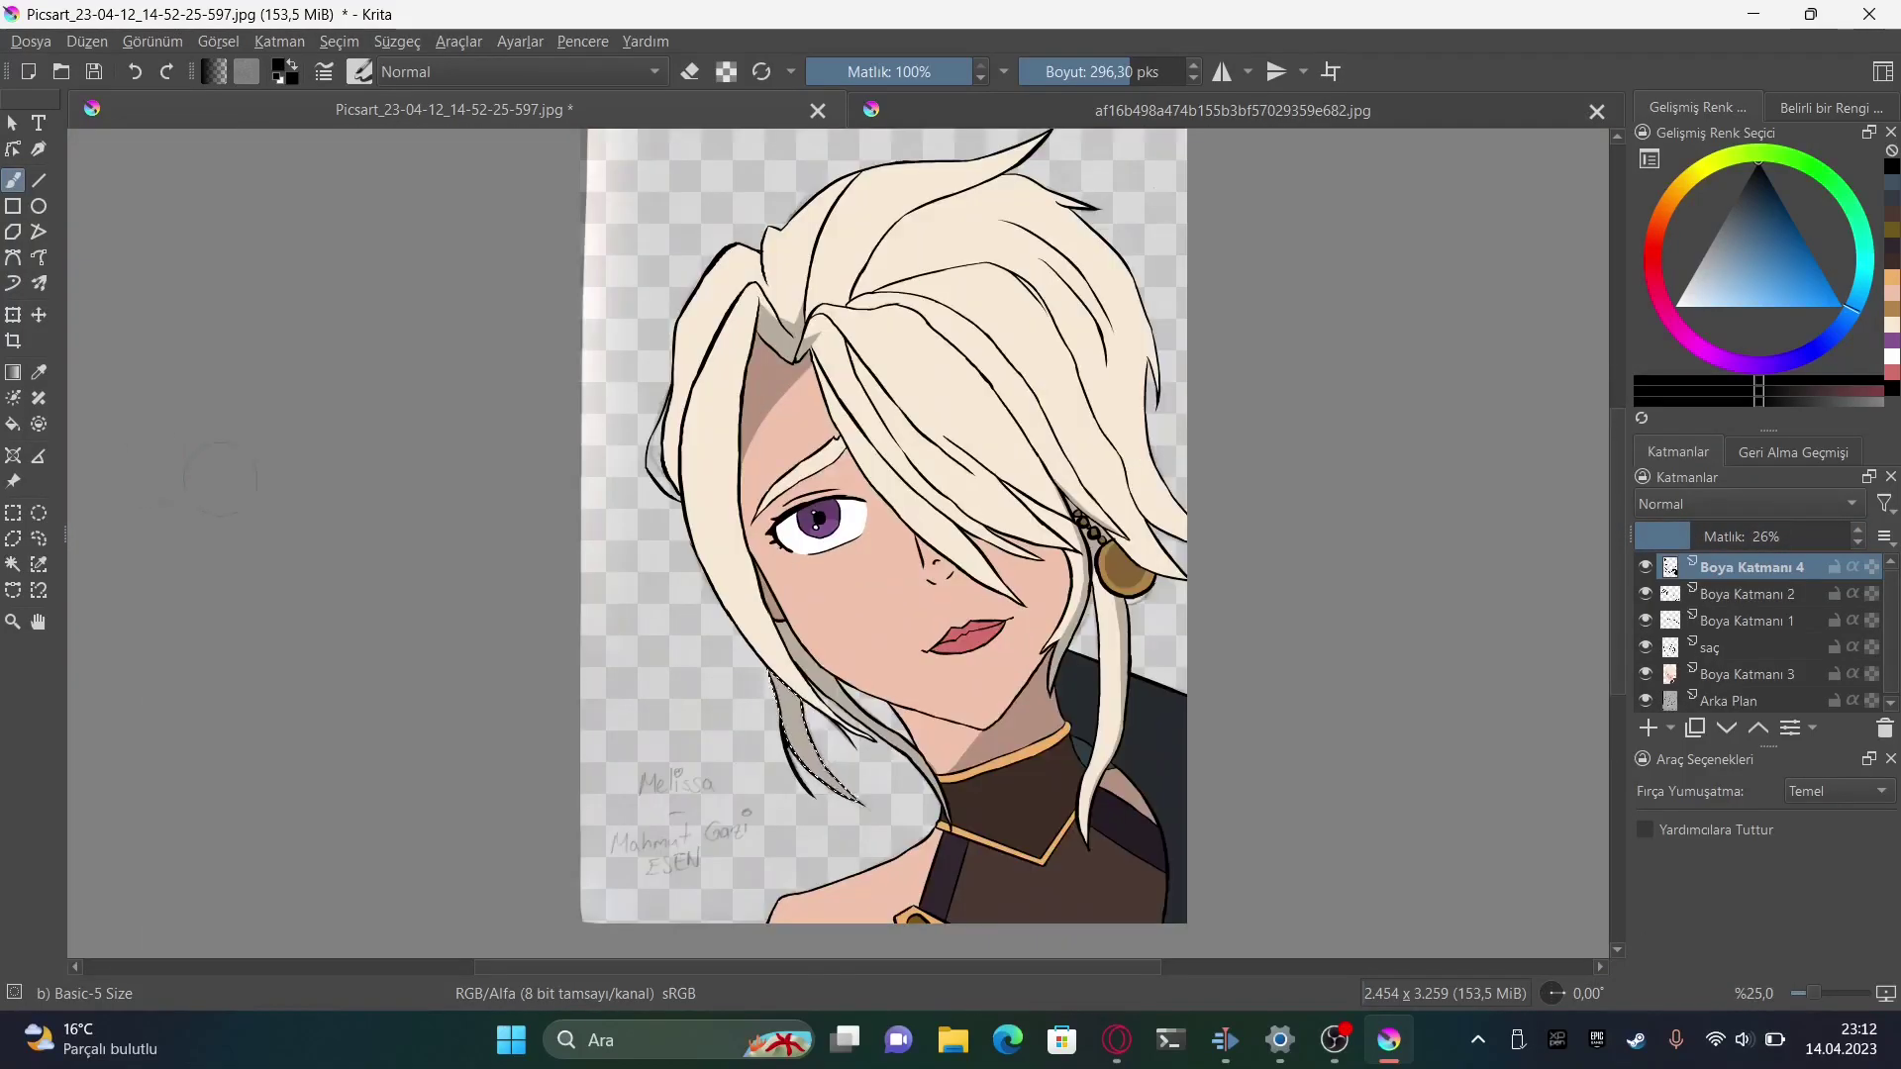
pyautogui.rightClick(792, 450)
pyautogui.click(1742, 699)
pyautogui.click(1870, 735)
pyautogui.press('Insert')
pyautogui.doubleClick(1727, 699)
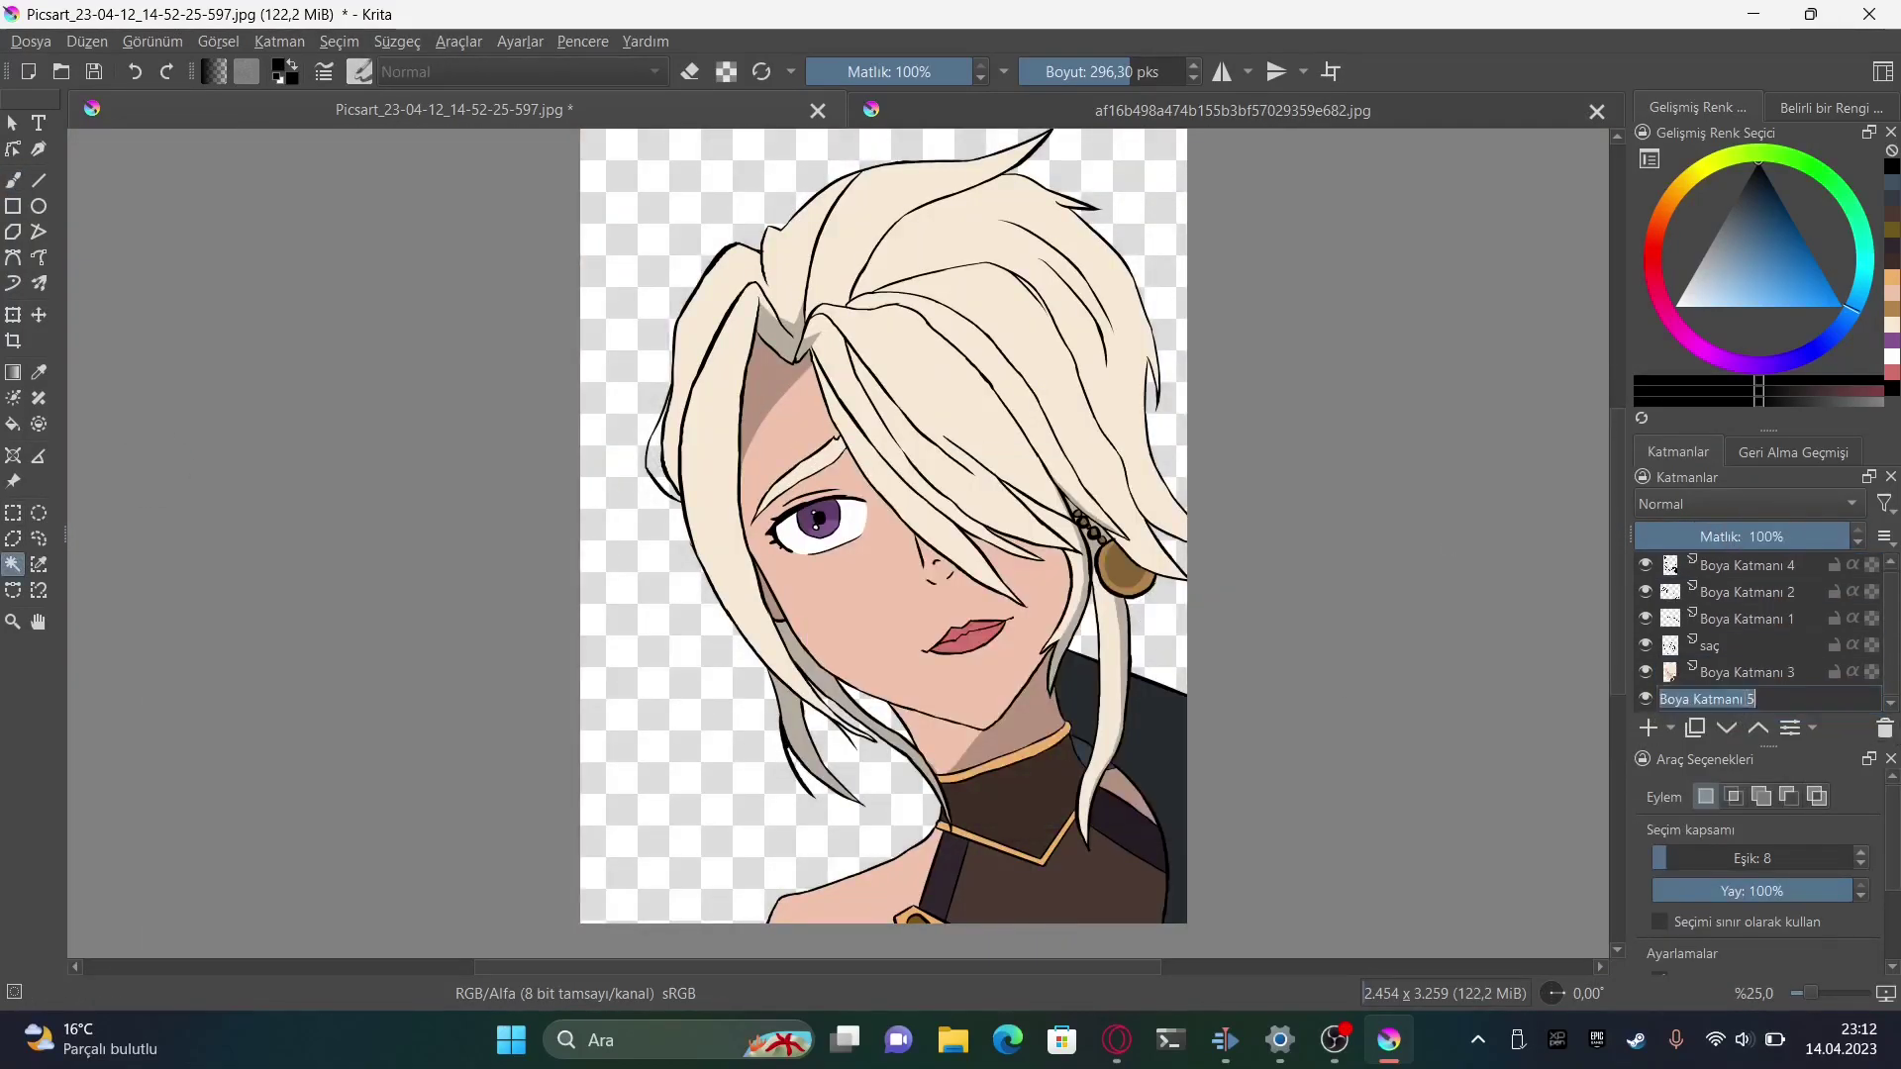
# Fill the arka layer dark blue and brush four darker wavy strokes across it
pyautogui.press('f')
pyautogui.click(1770, 182)
pyautogui.click(713, 713)
pyautogui.press('b')
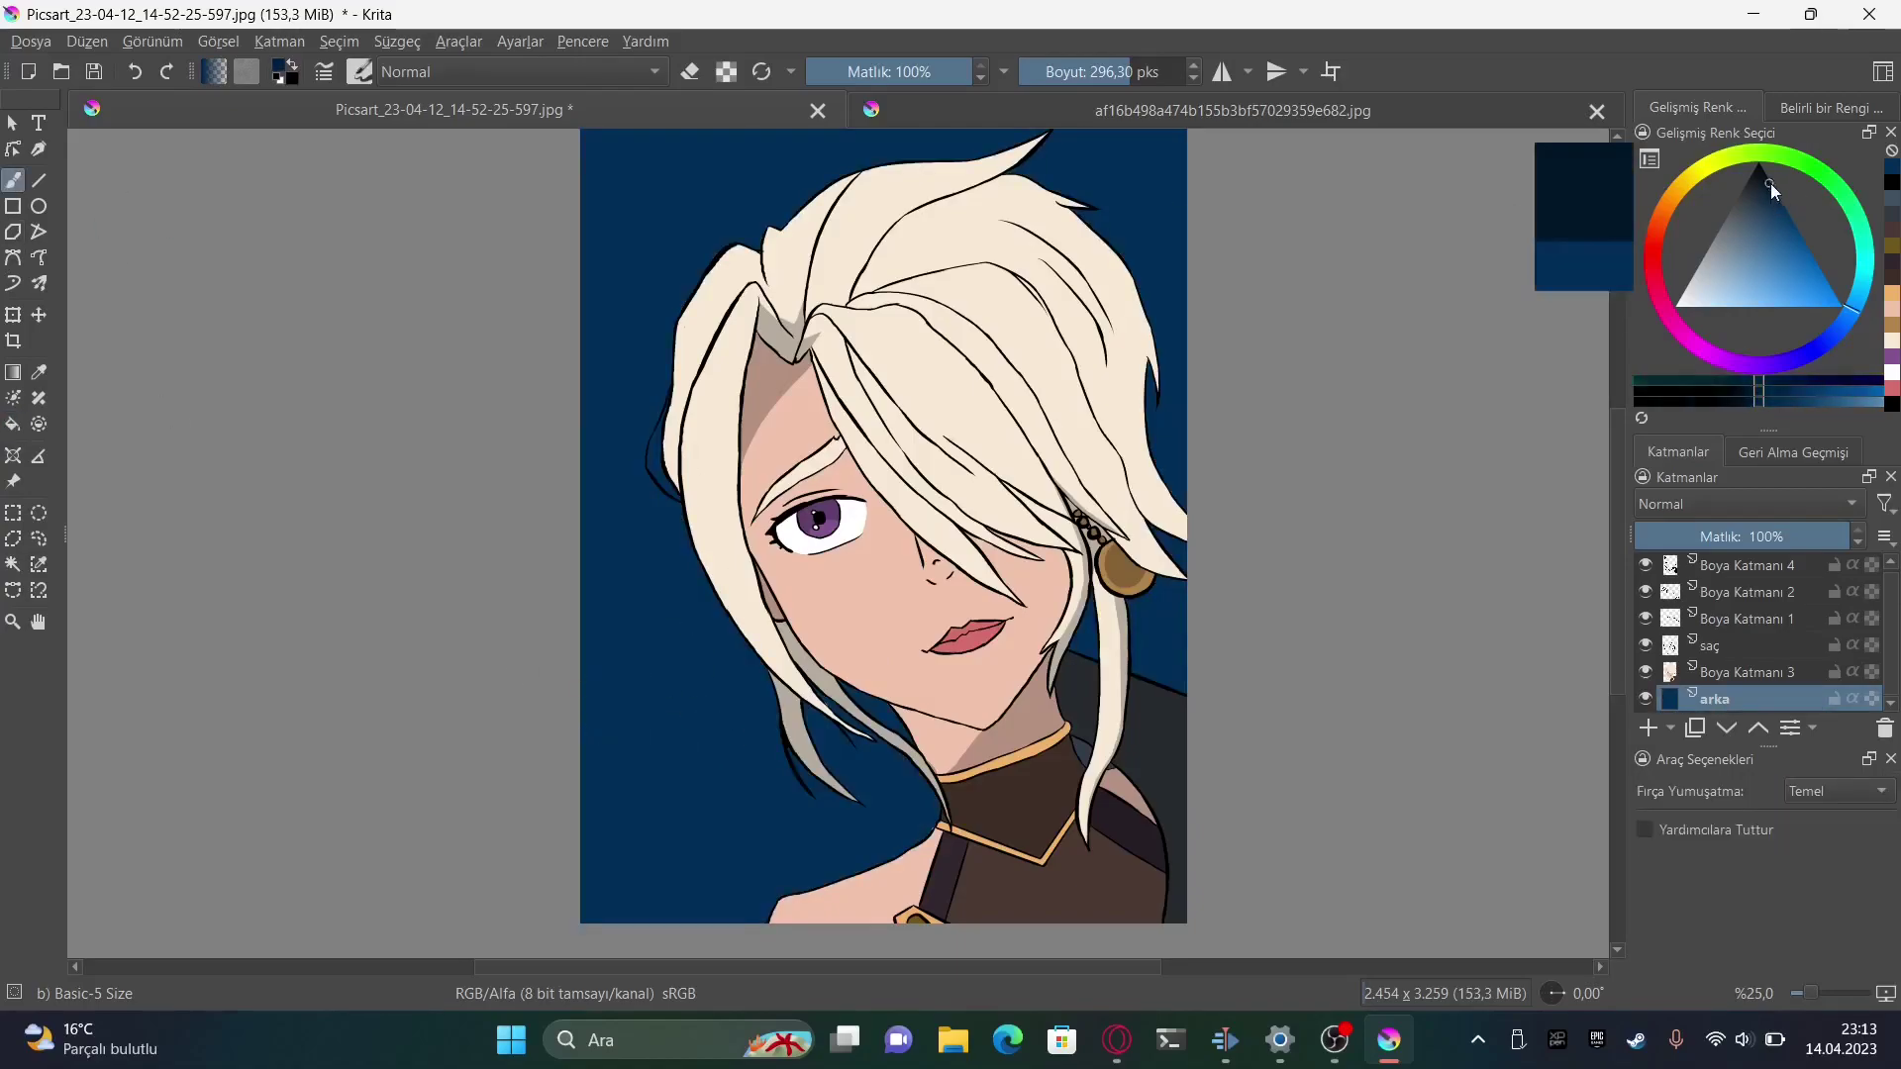
pyautogui.moveTo(580, 677); pyautogui.dragTo(781, 674)
pyautogui.moveTo(1033, 193); pyautogui.dragTo(1186, 148)
pyautogui.moveTo(876, 772); pyautogui.dragTo(842, 877)
pyautogui.moveTo(582, 277); pyautogui.dragTo(925, 159)
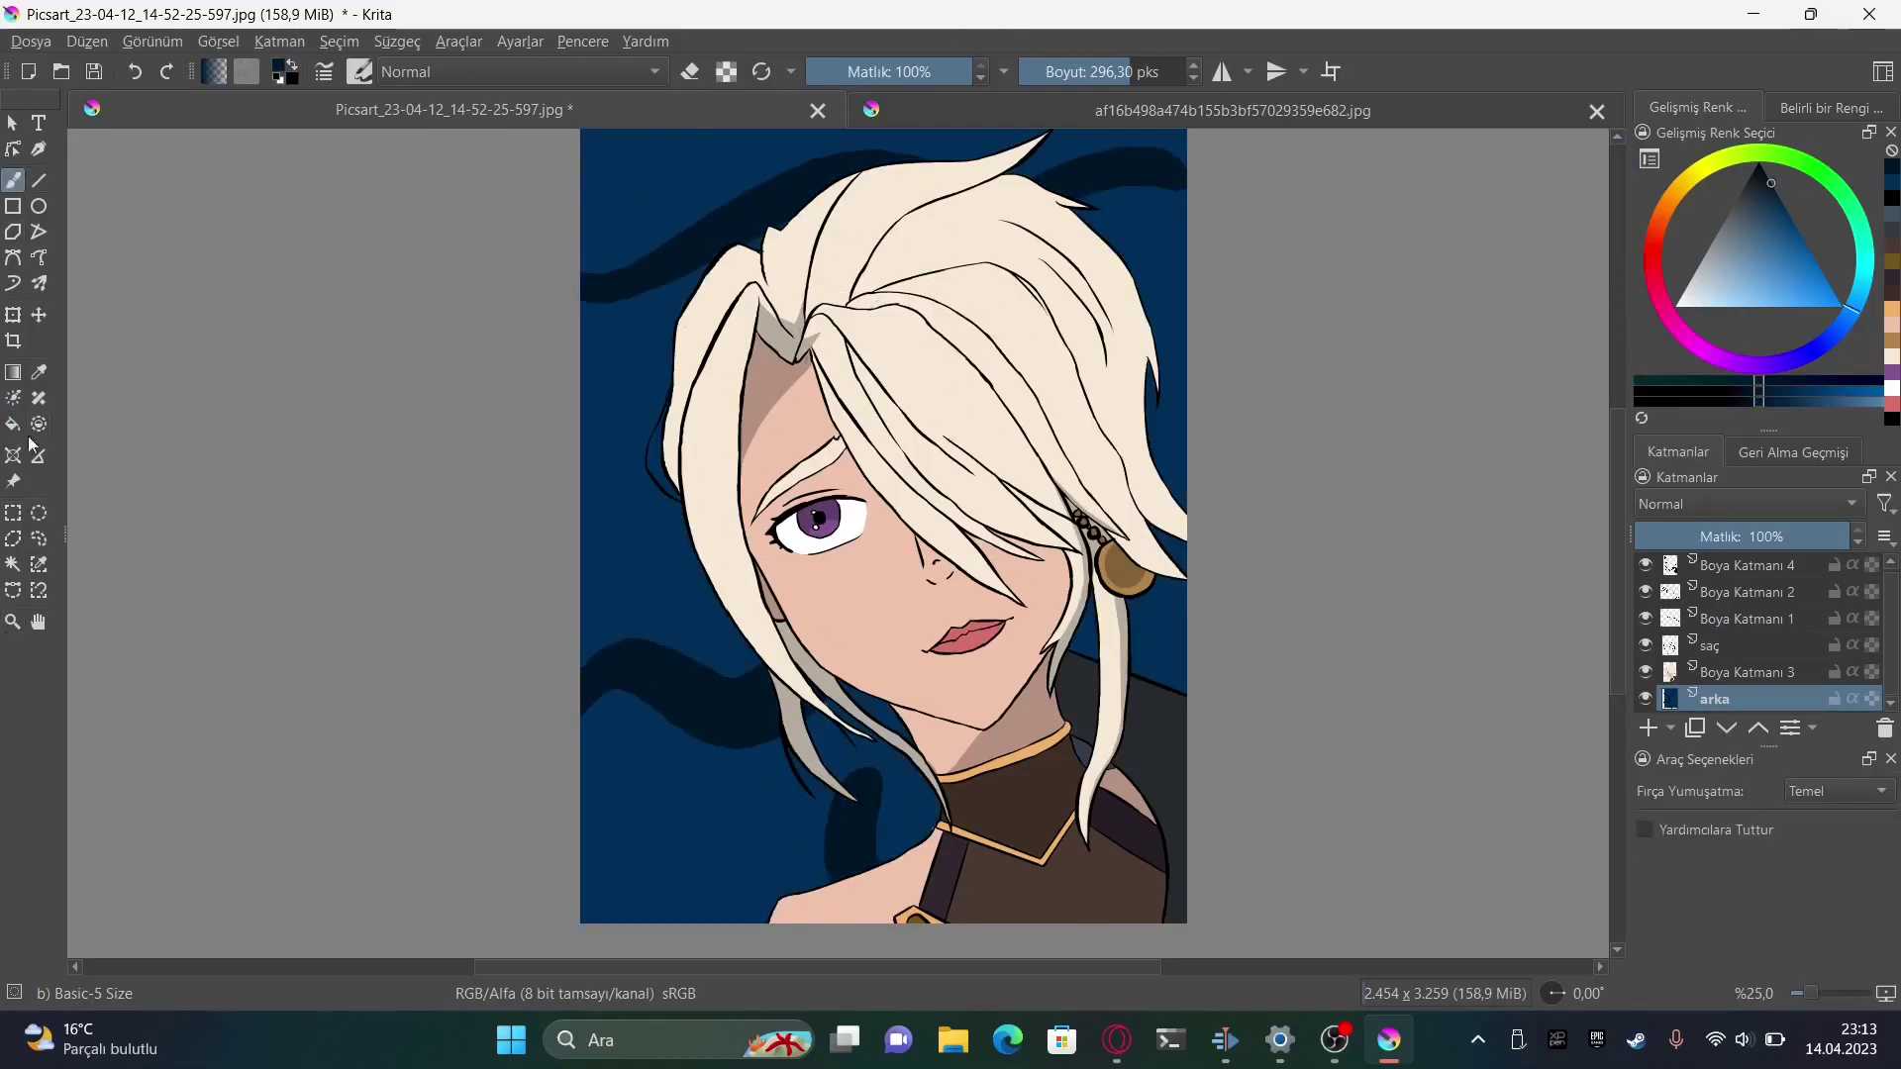
# Draw a text box at the lower-left of the canvas on the top layer
pyautogui.press('t')
pyautogui.click(1747, 565)
pyautogui.moveTo(645, 764); pyautogui.dragTo(792, 881)
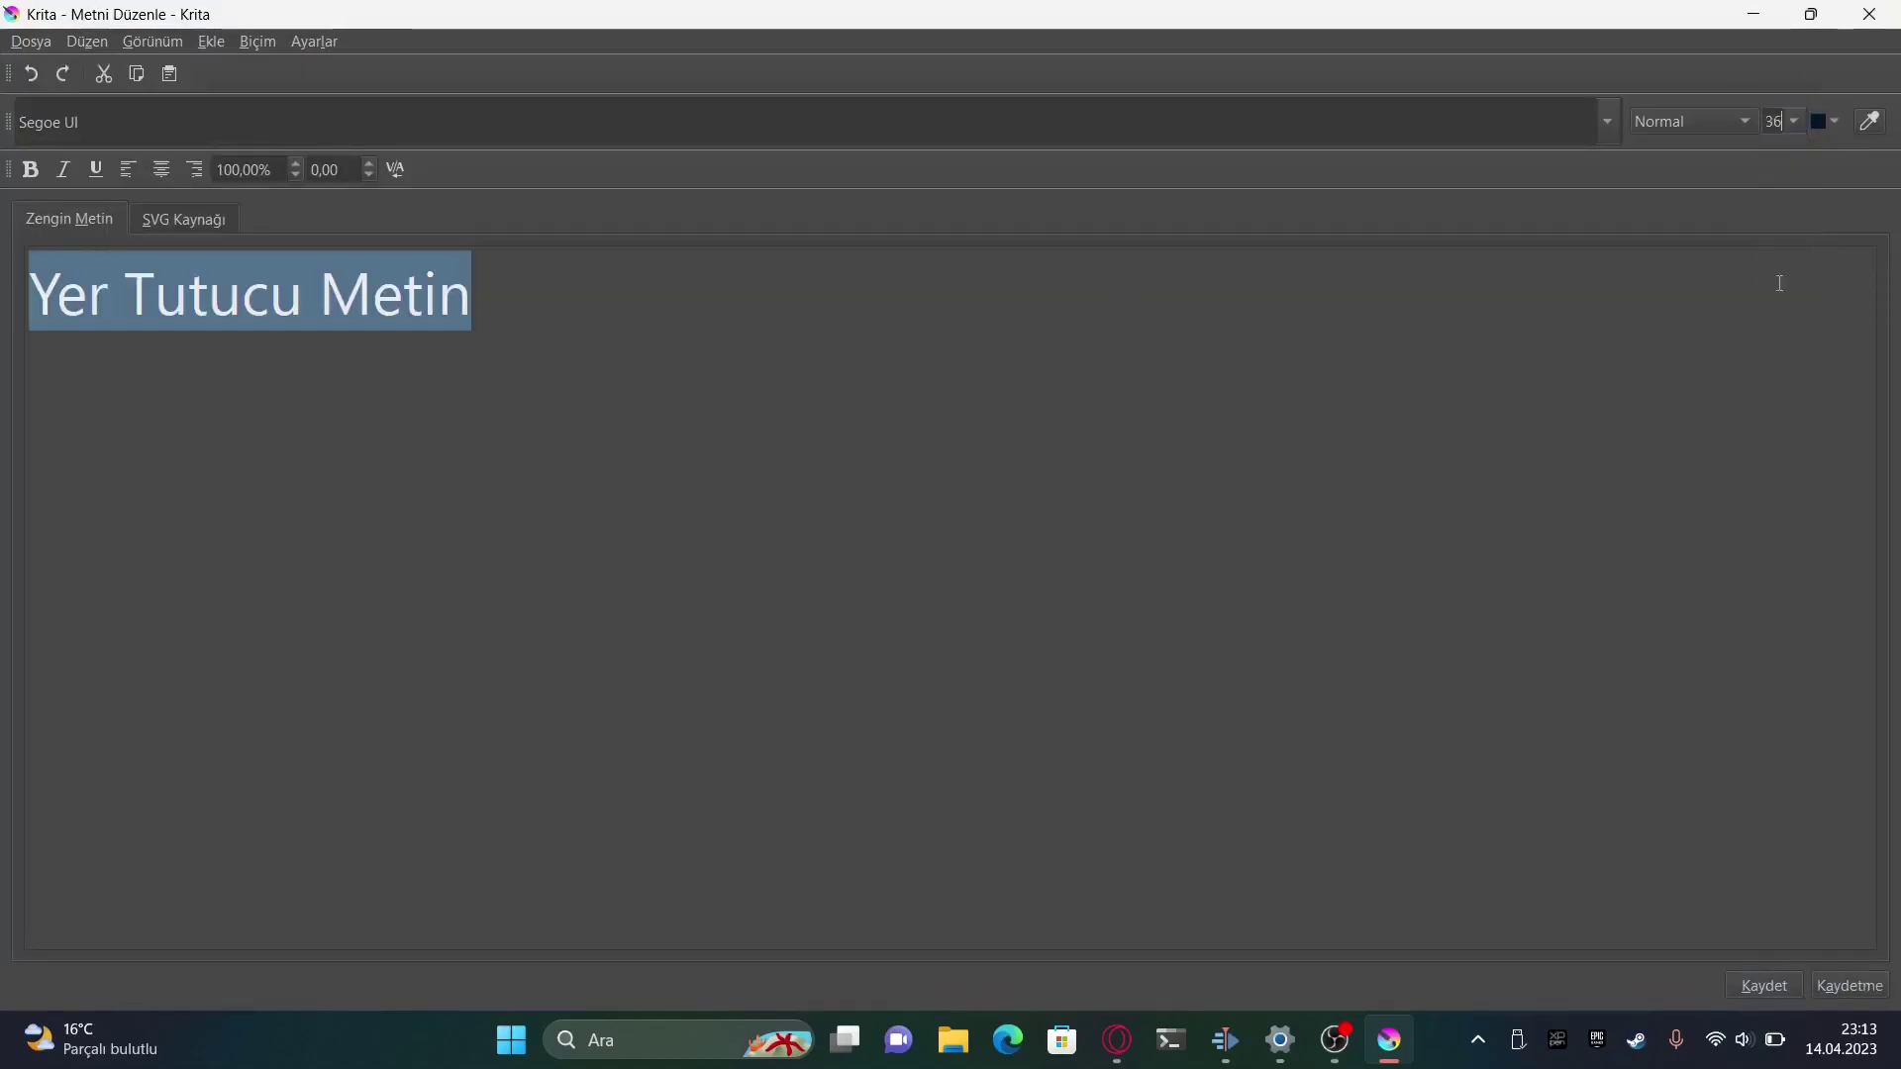
# Enter the signature text with the artists' names and '15', then save it with Kaydet
pyautogui.write('Melissa - Mahmut Gazi ESEN -15.04.2023')
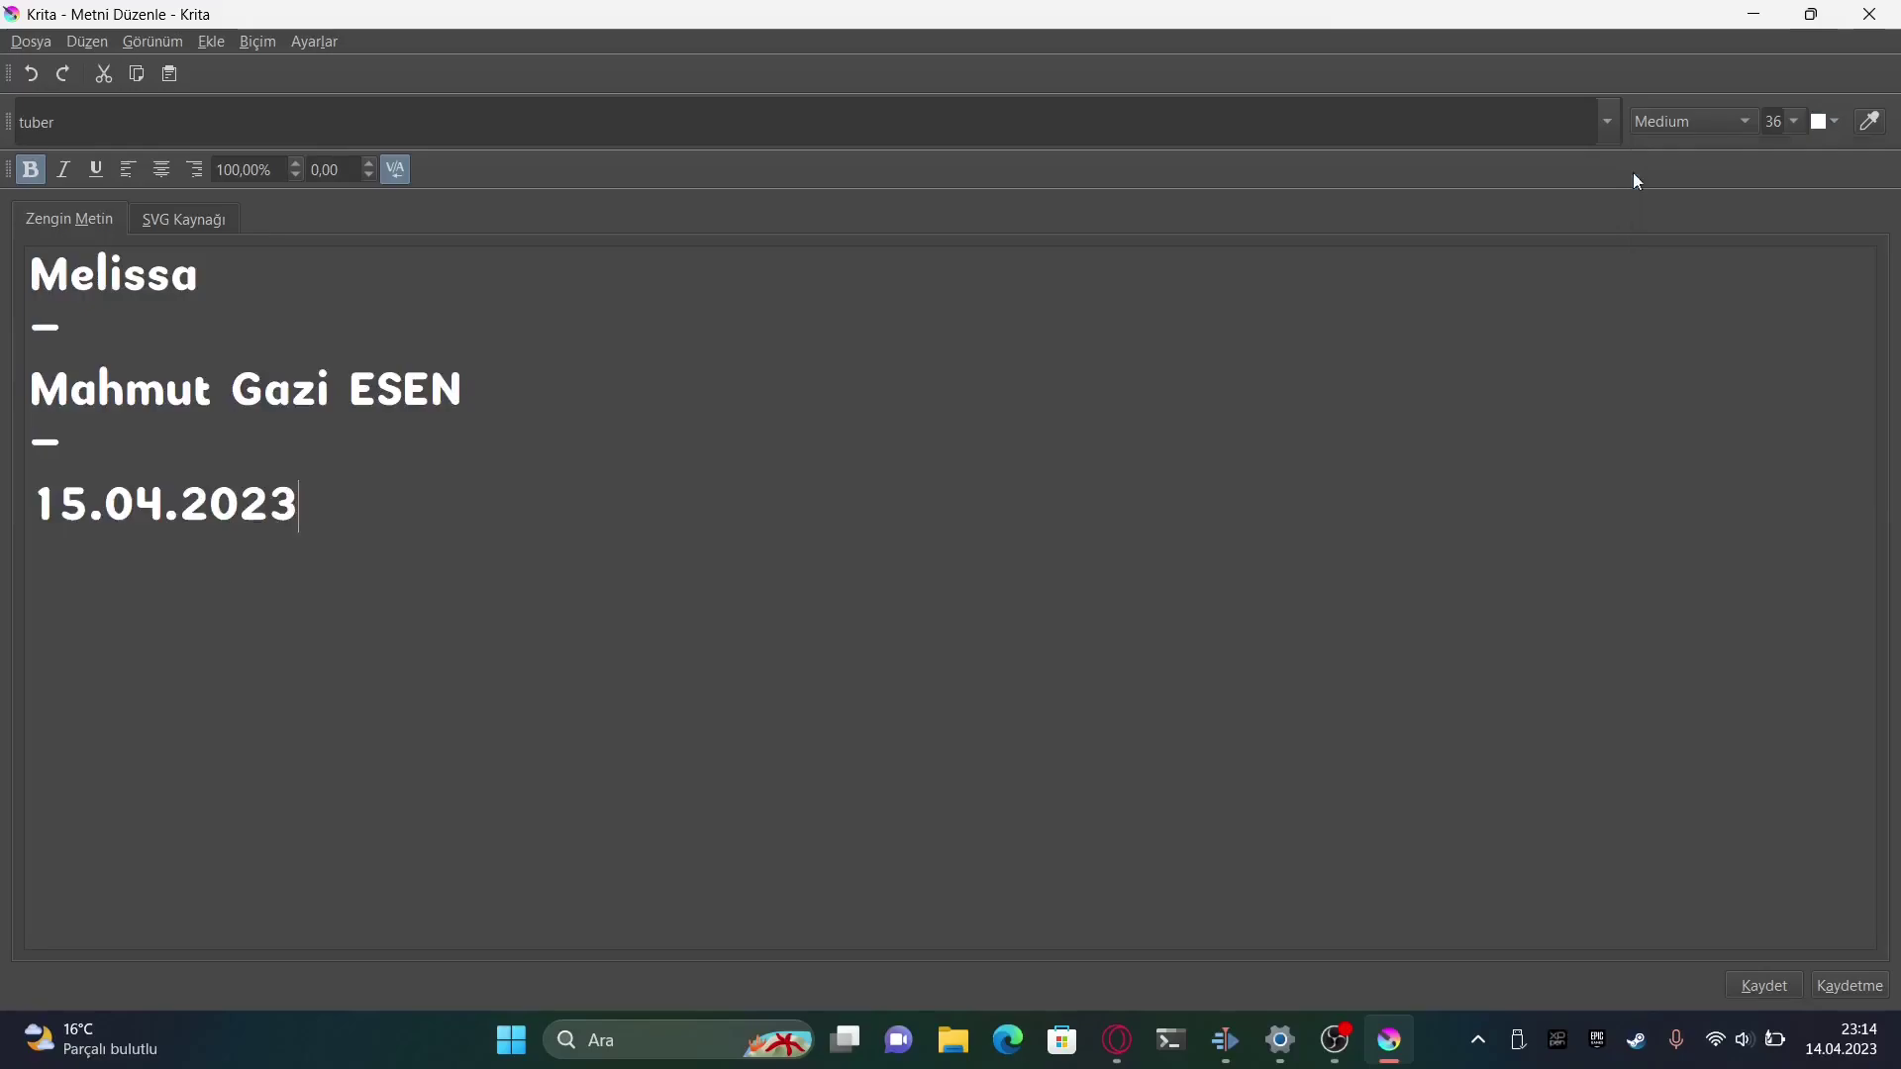
pyautogui.click(1764, 985)
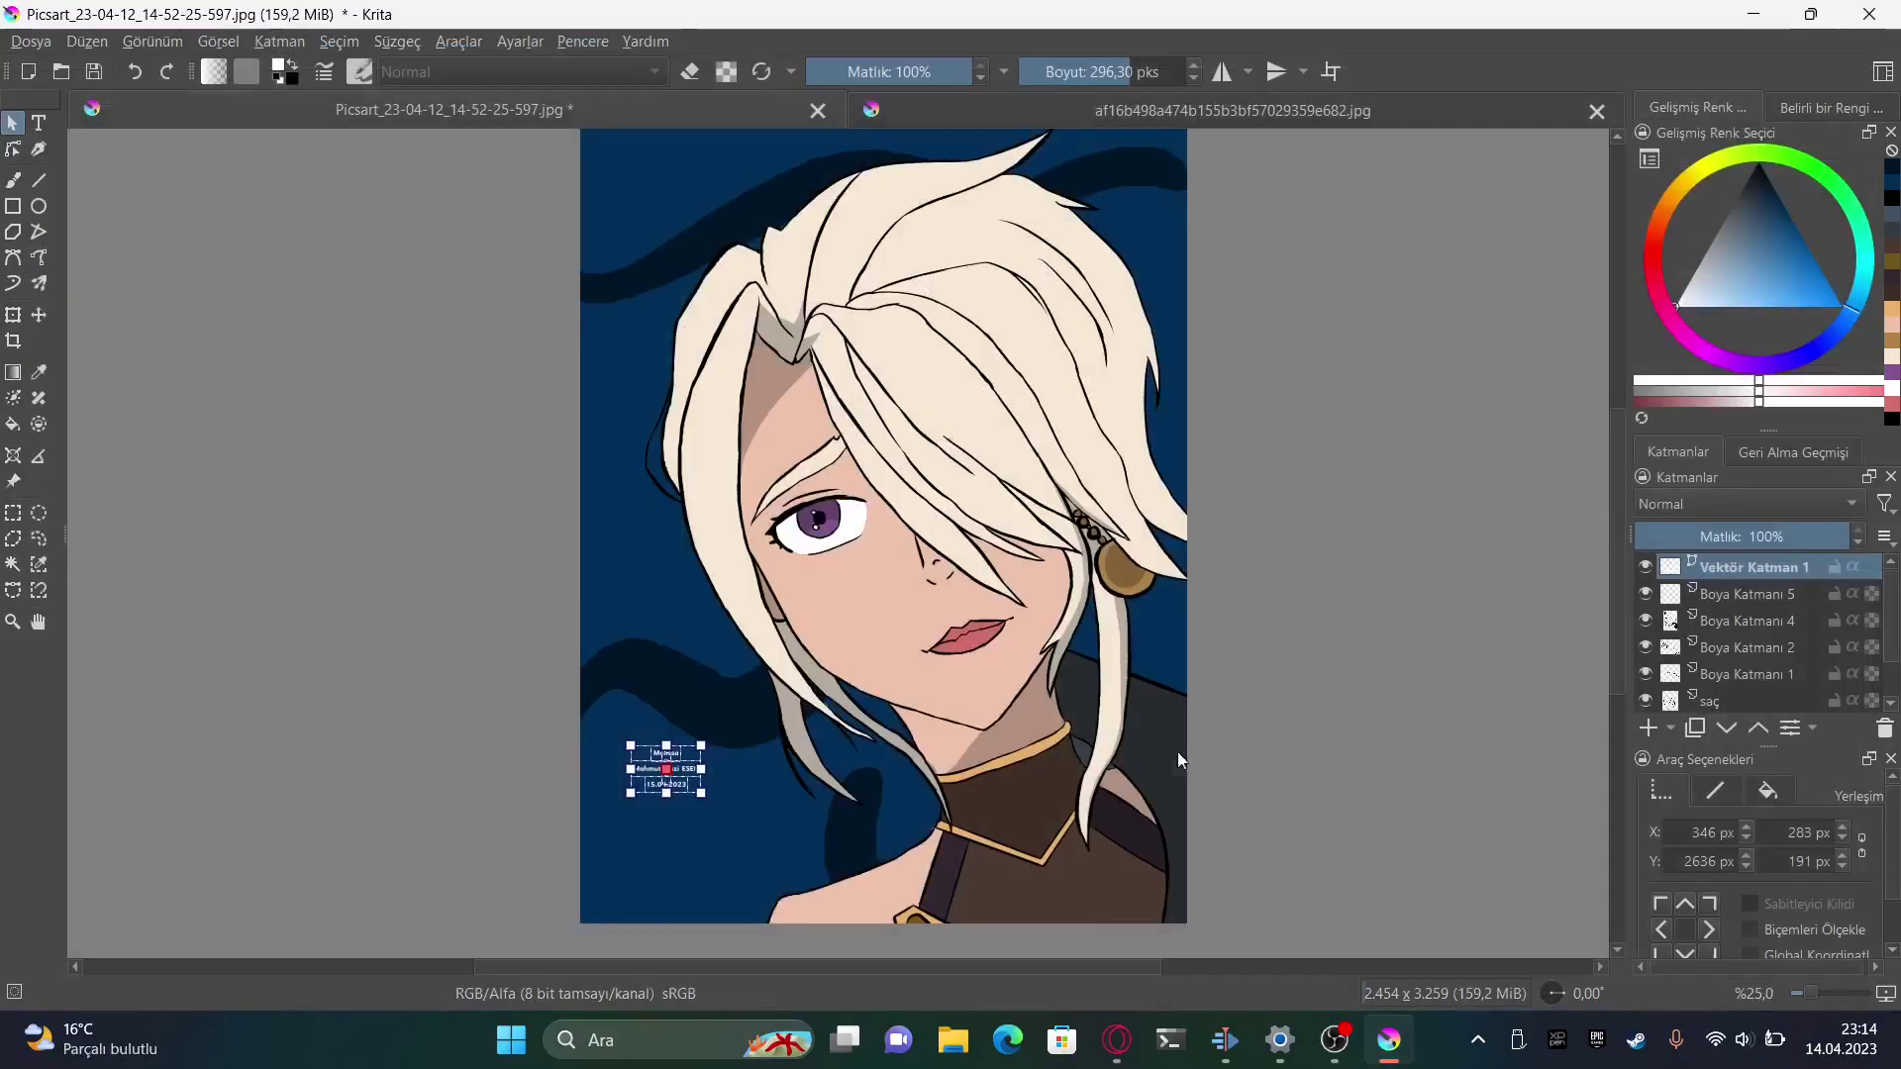